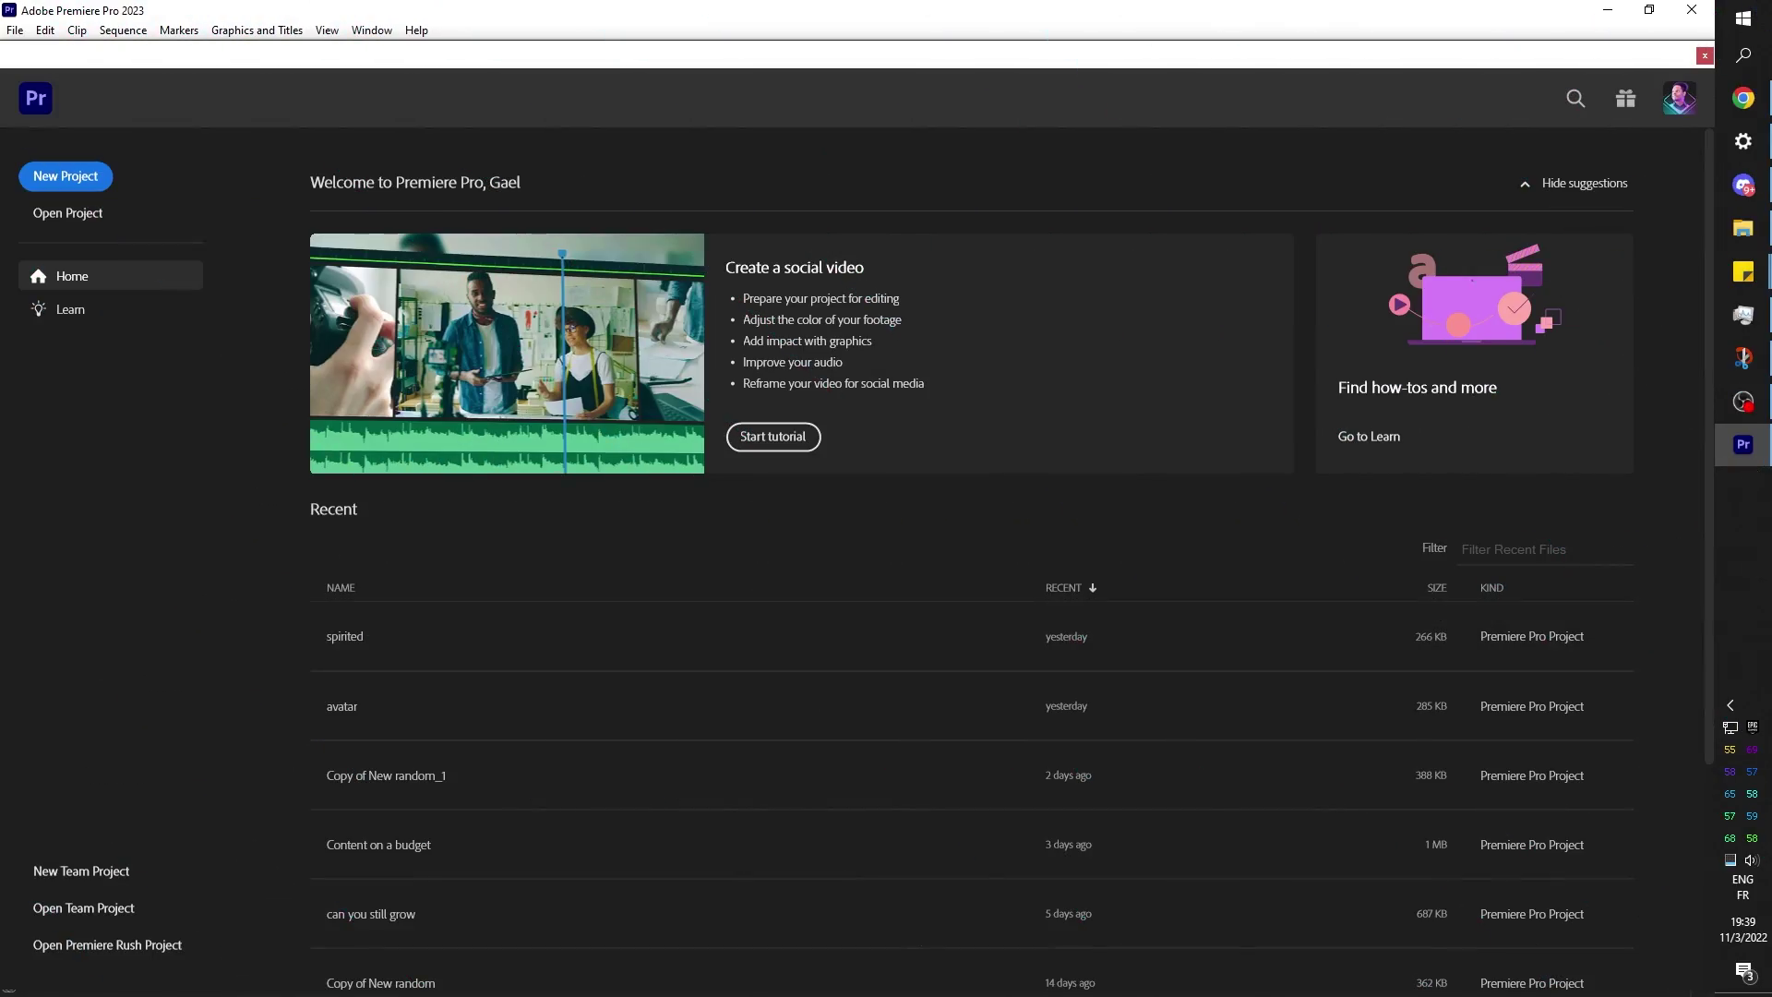
Bring up and reposition the NOV clips folder window, then return to the Premiere home screen.
click(1743, 228)
drag(1179, 226, 1290, 129)
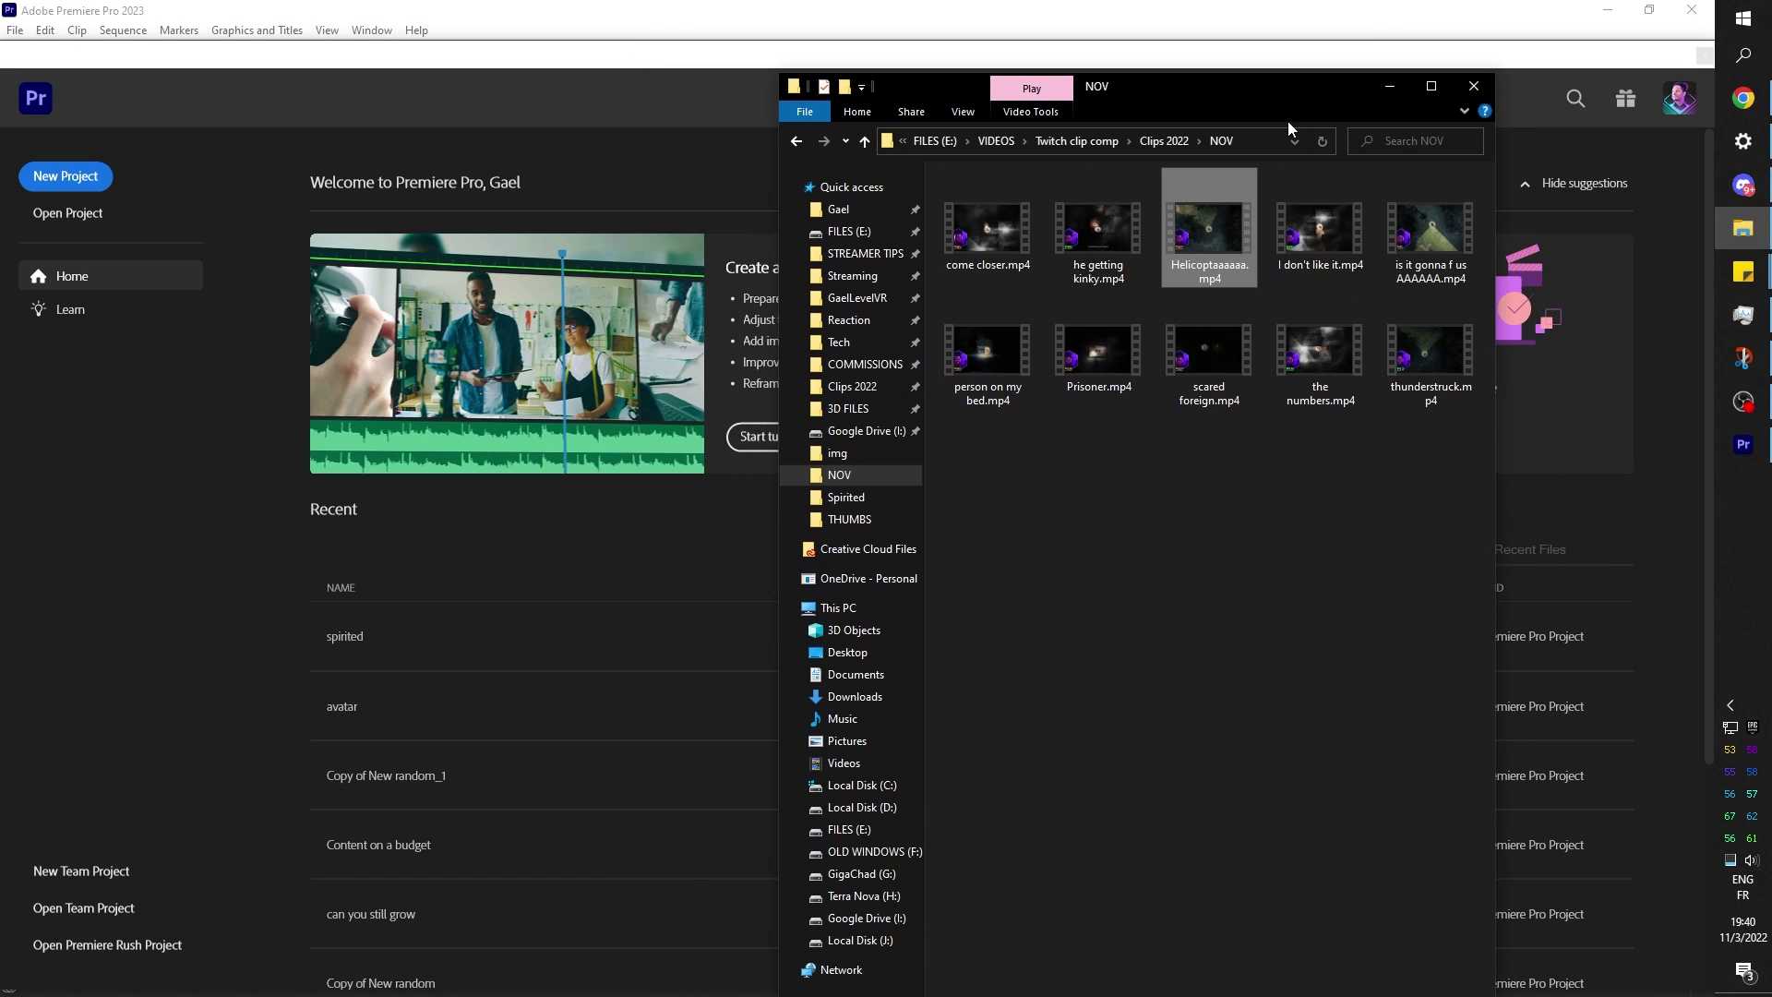
click(248, 74)
Create a new project named clips saved in the 'the clips proj' folder.
click(92, 180)
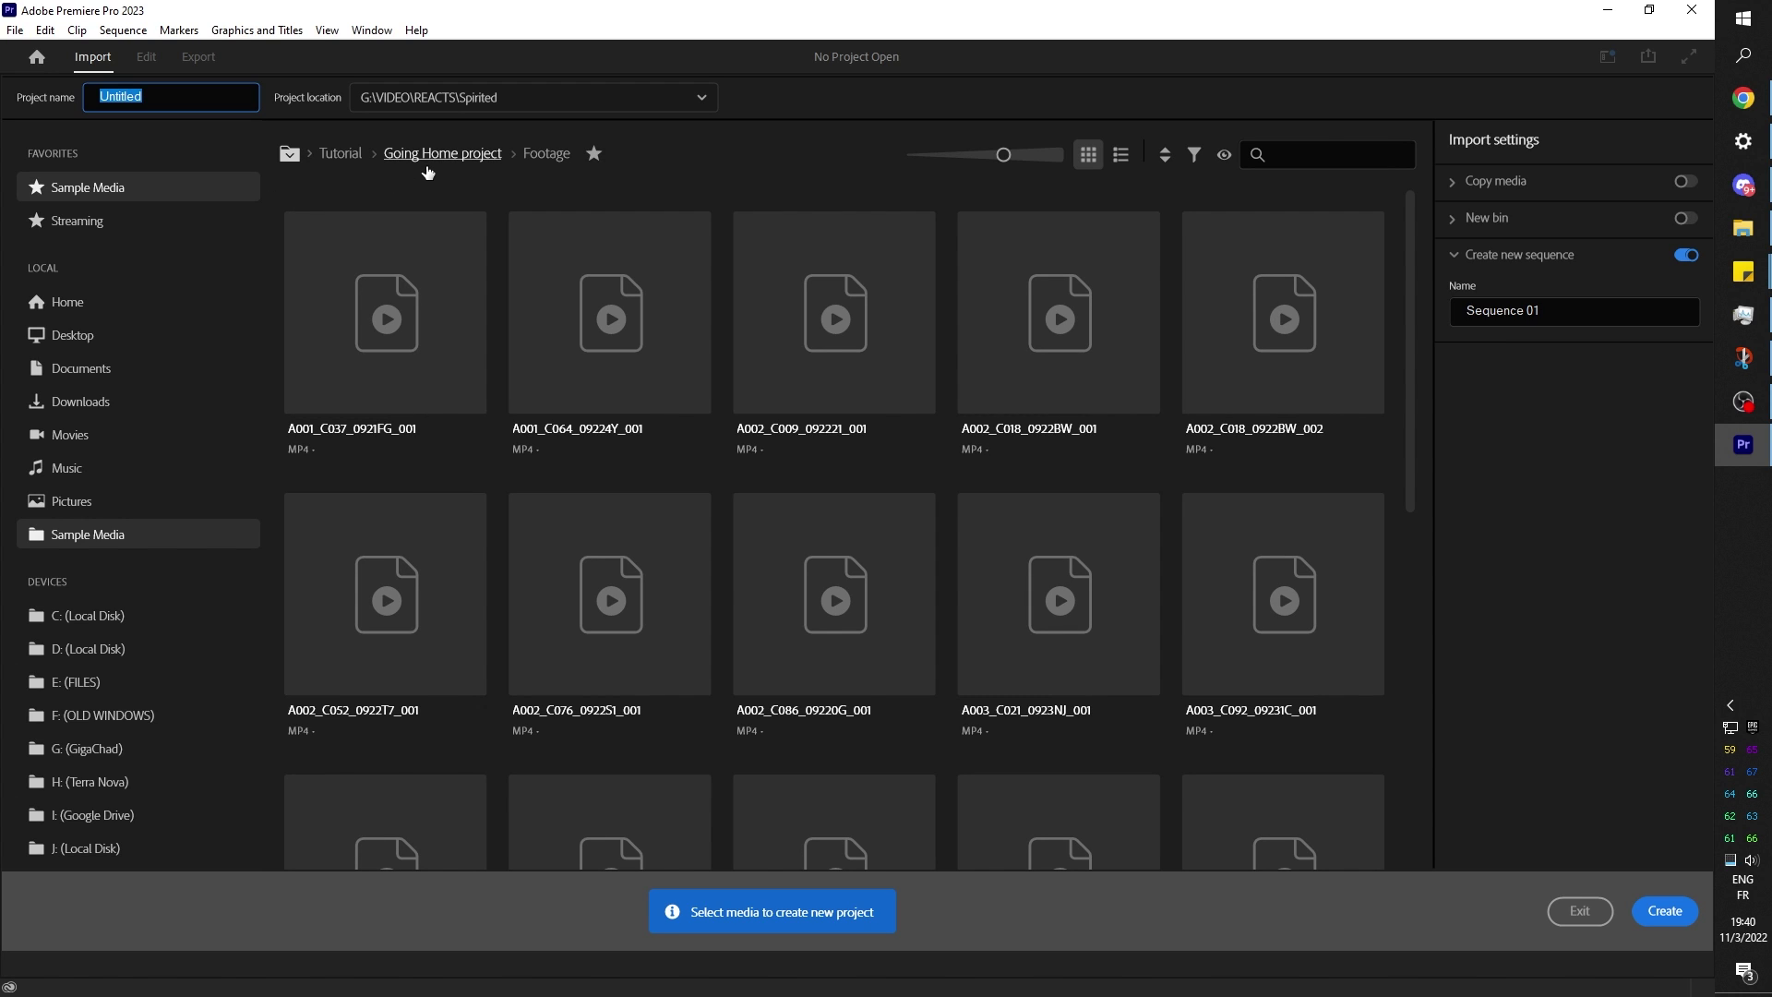
click(517, 96)
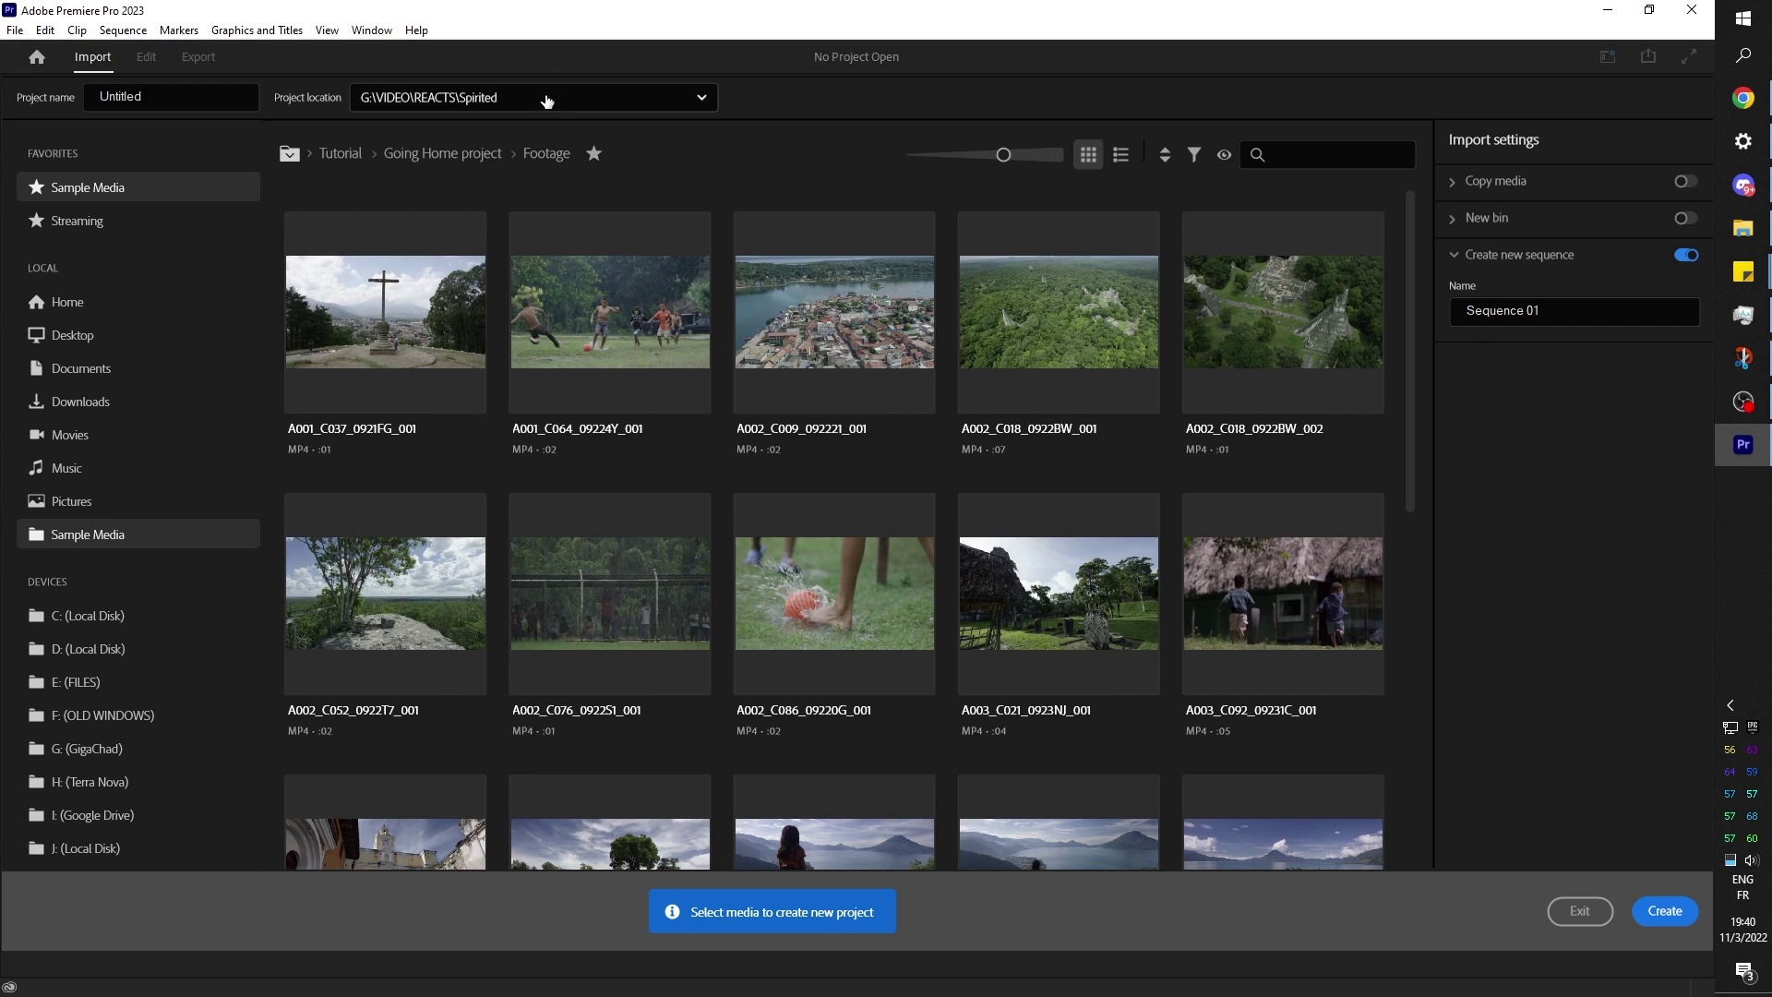
click(517, 97)
click(472, 340)
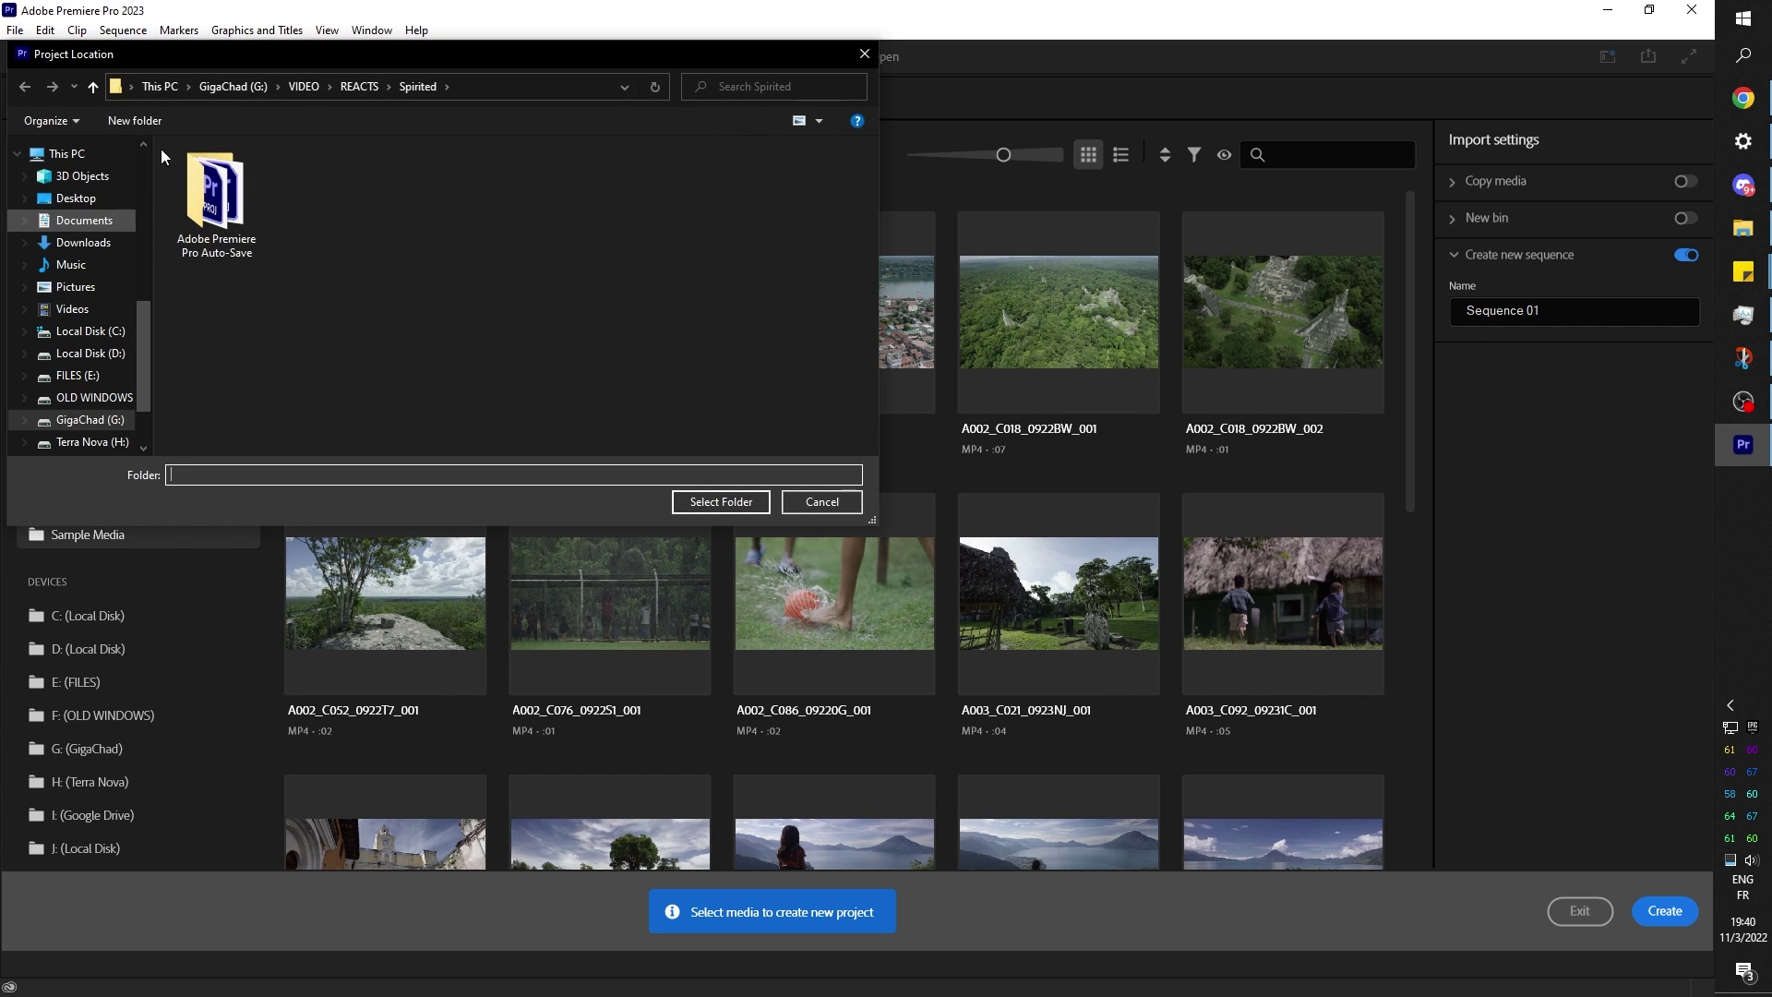
click(729, 501)
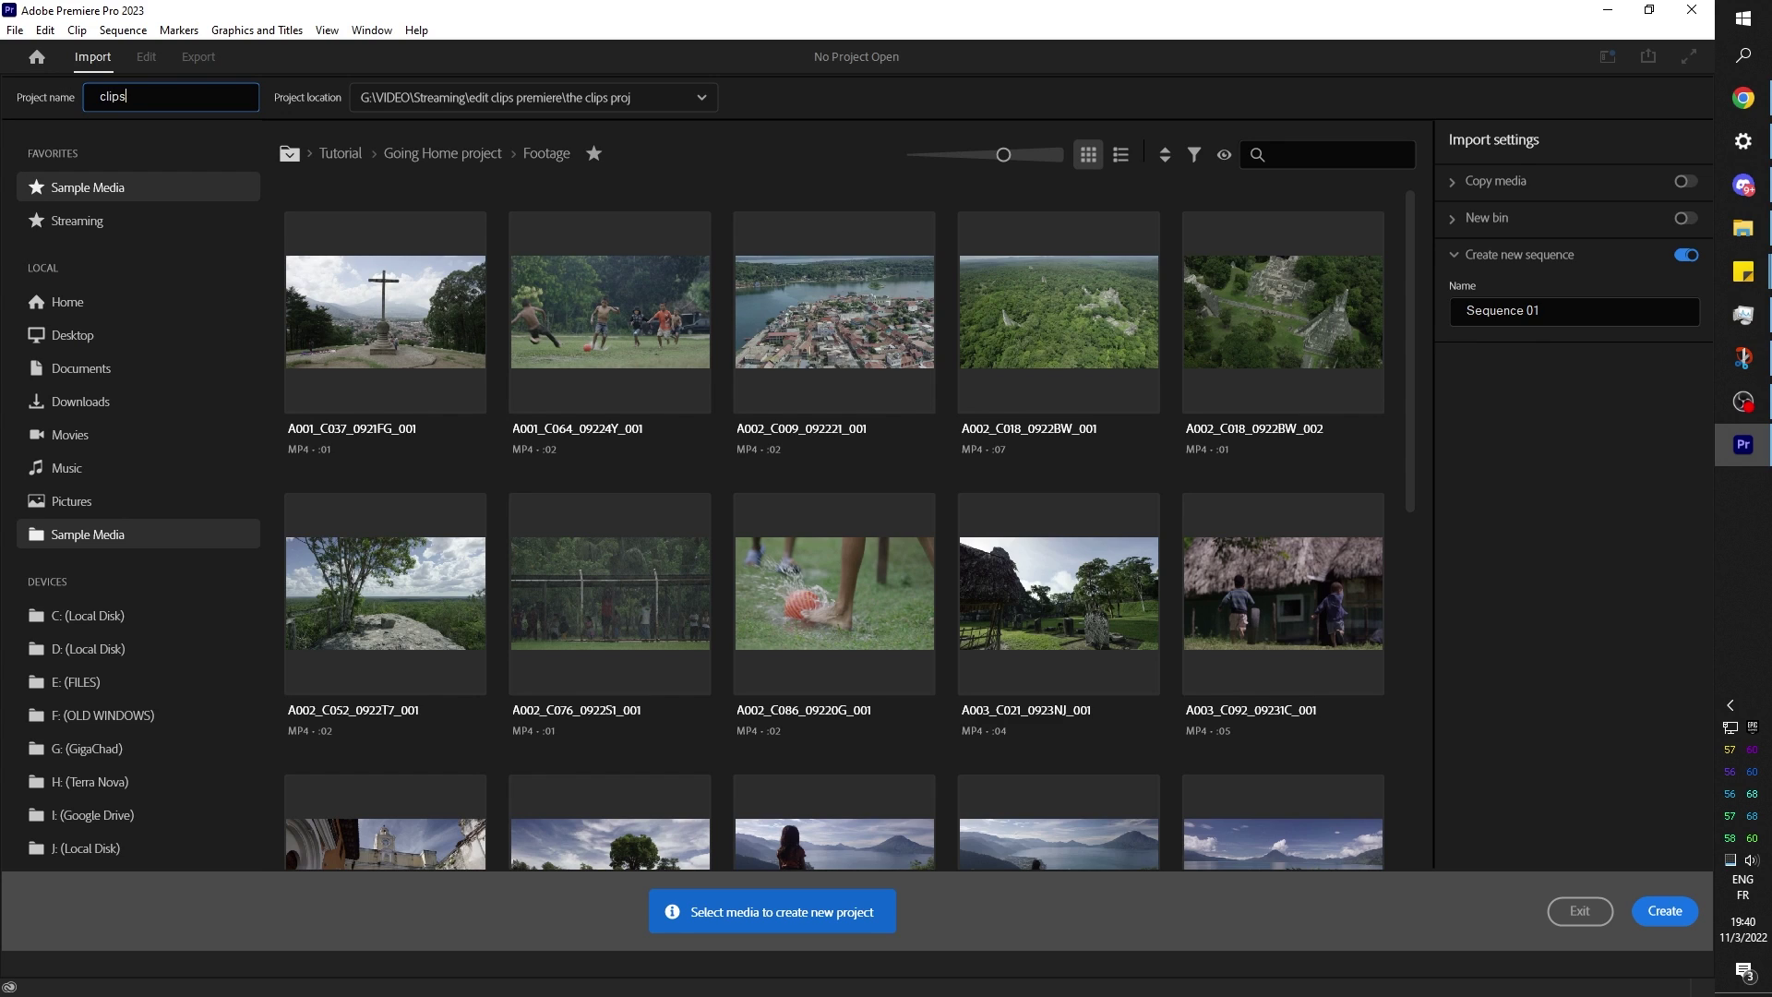
key(Return)
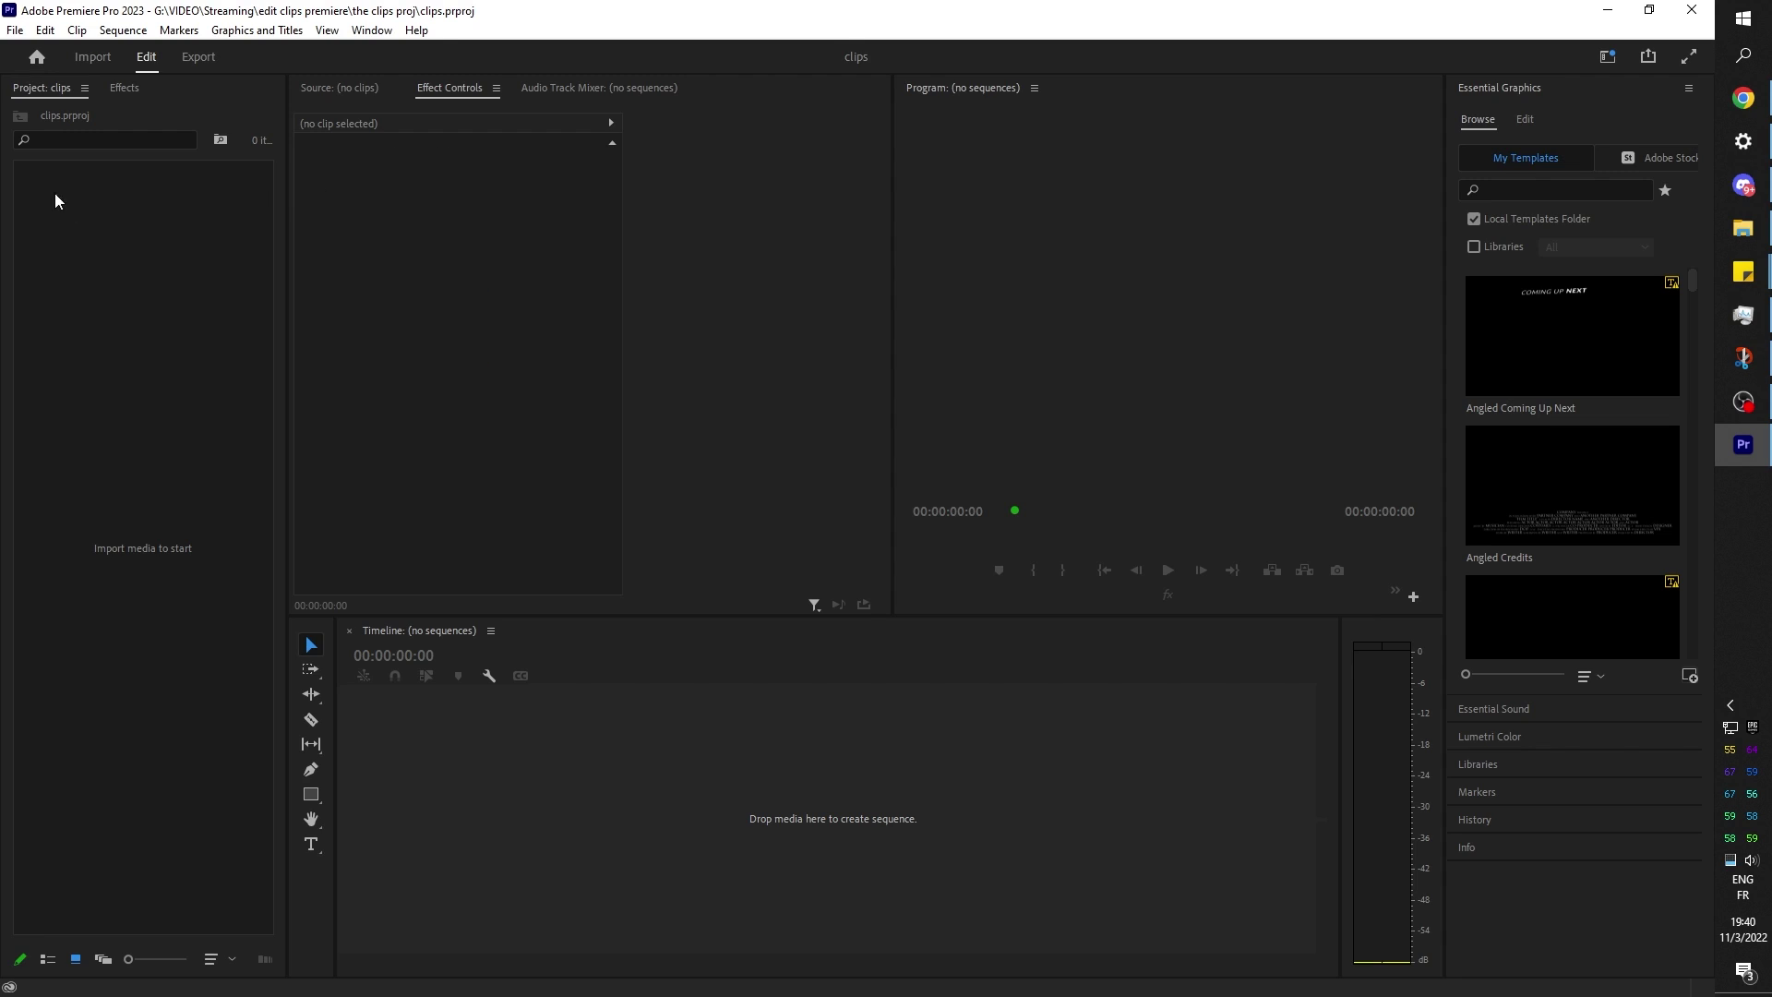
Start a new custom sequence with its timebase set to 30 frames per second.
click(123, 29)
click(9, 31)
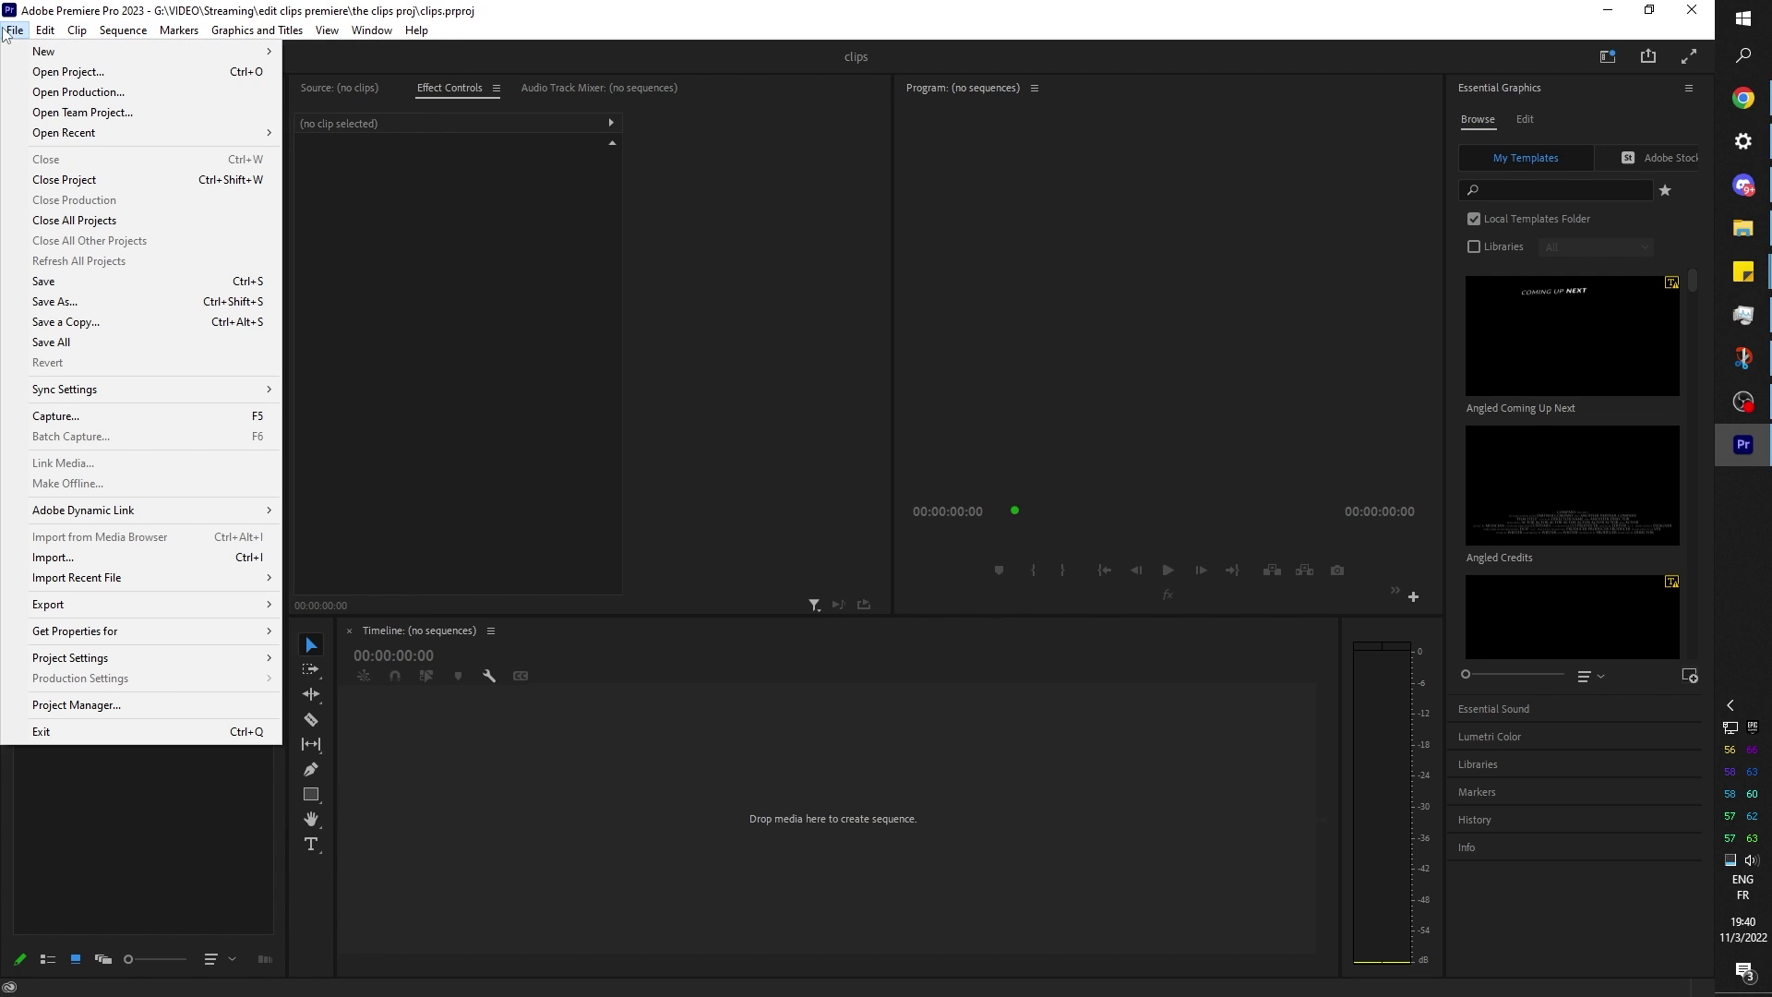
mouse_move(37, 51)
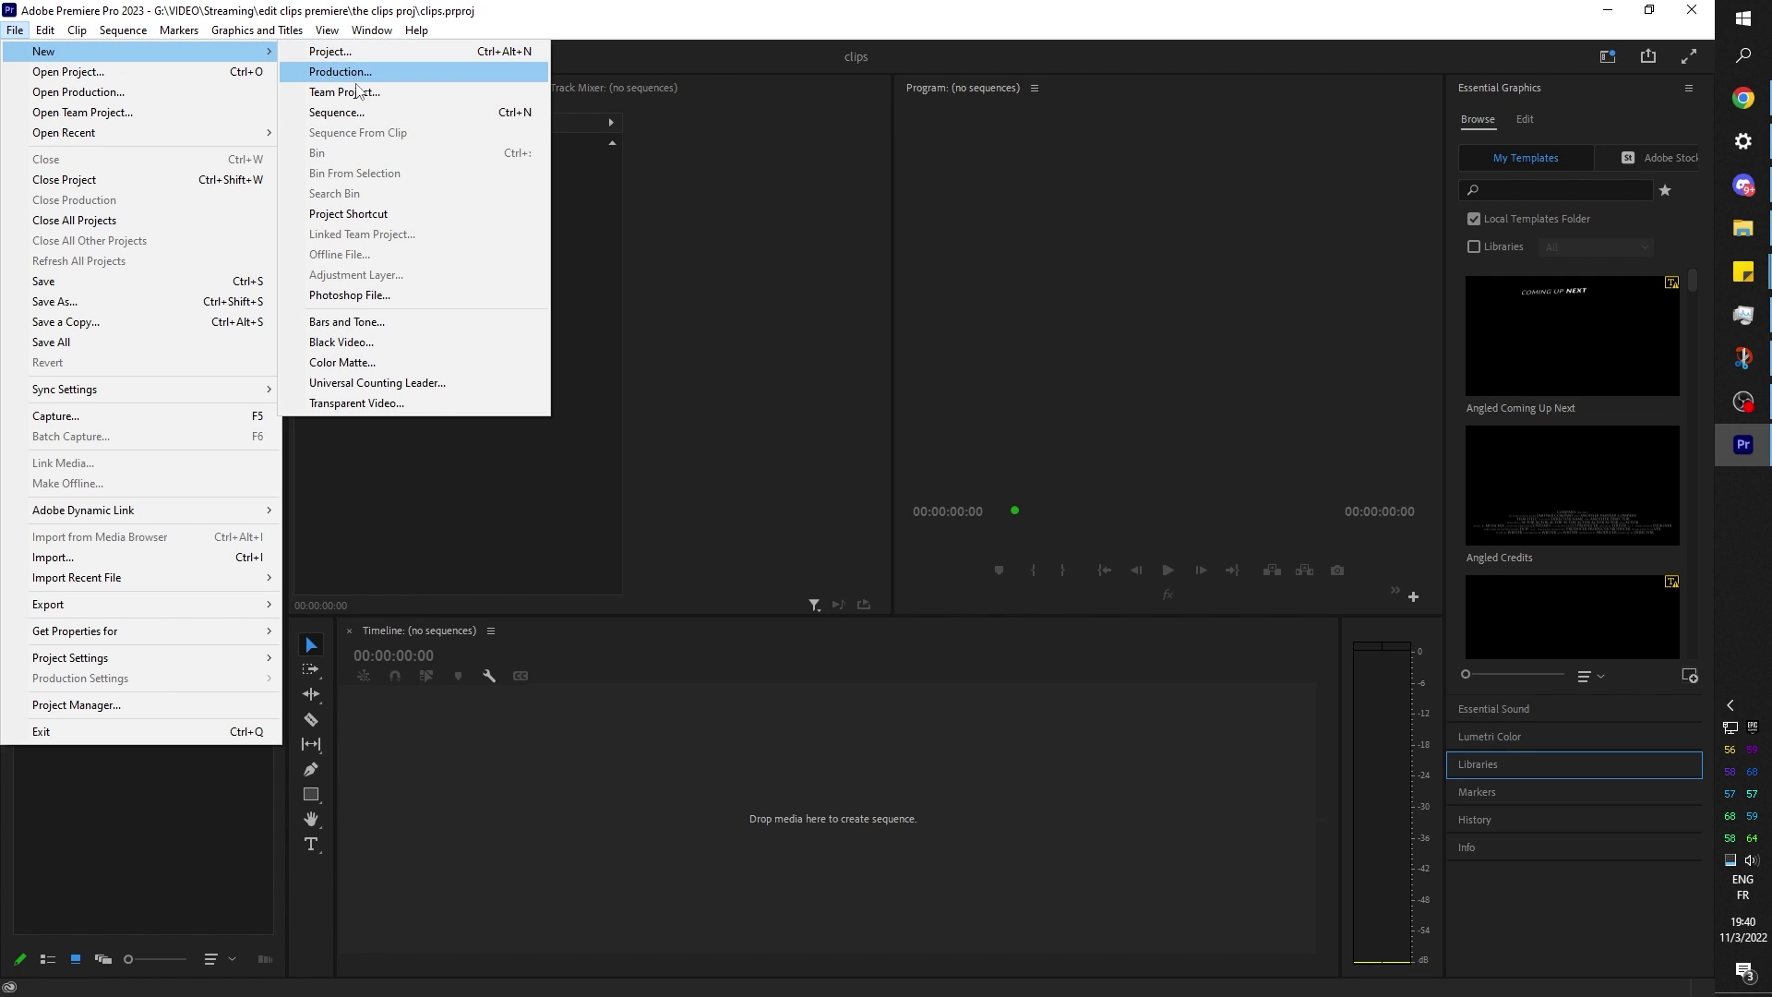
click(362, 112)
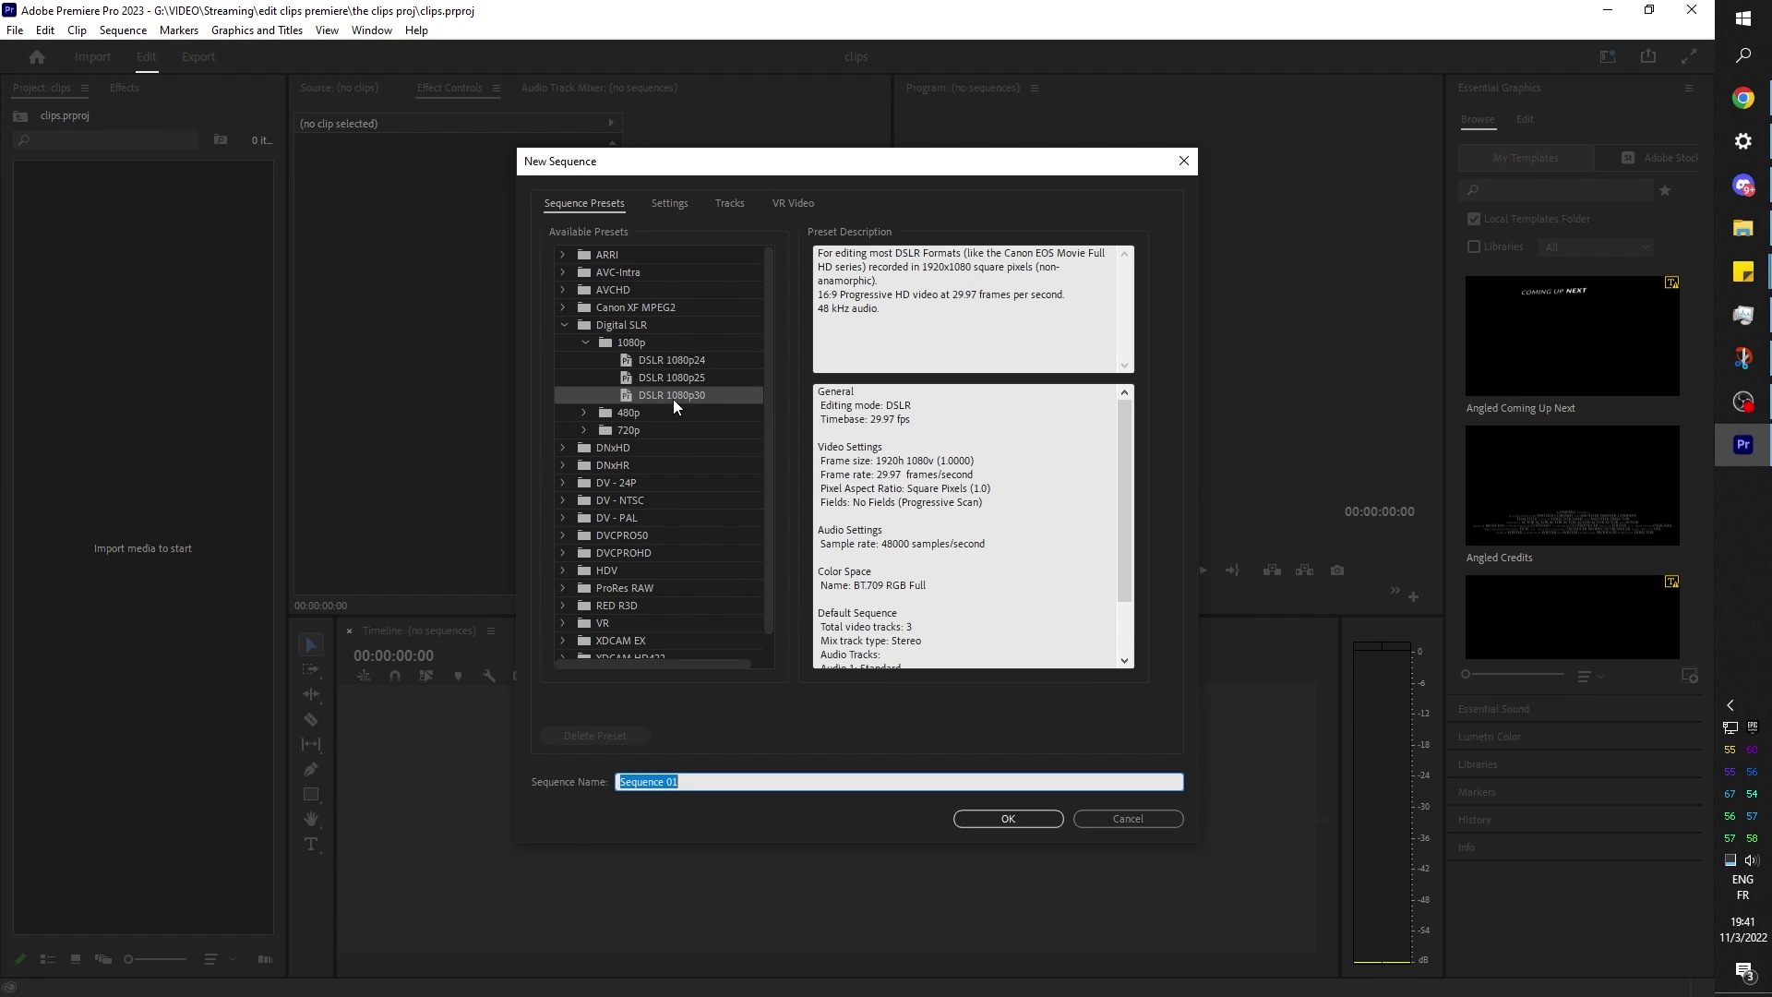
click(673, 204)
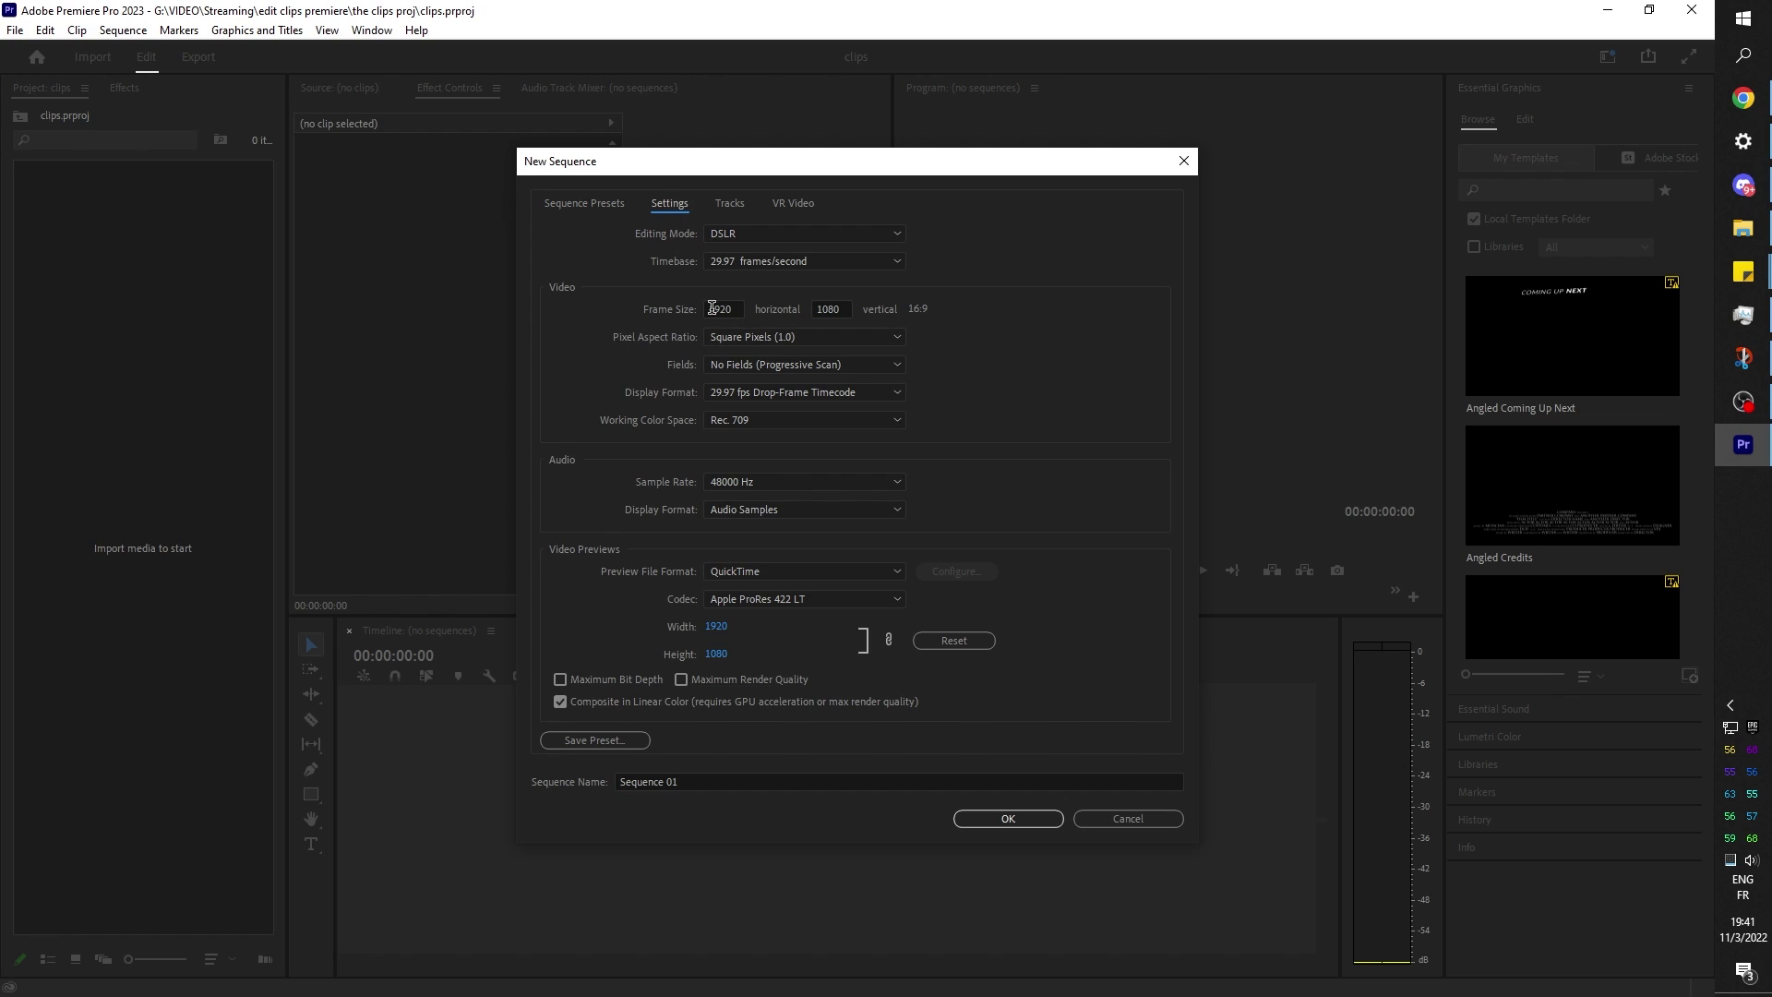
click(837, 264)
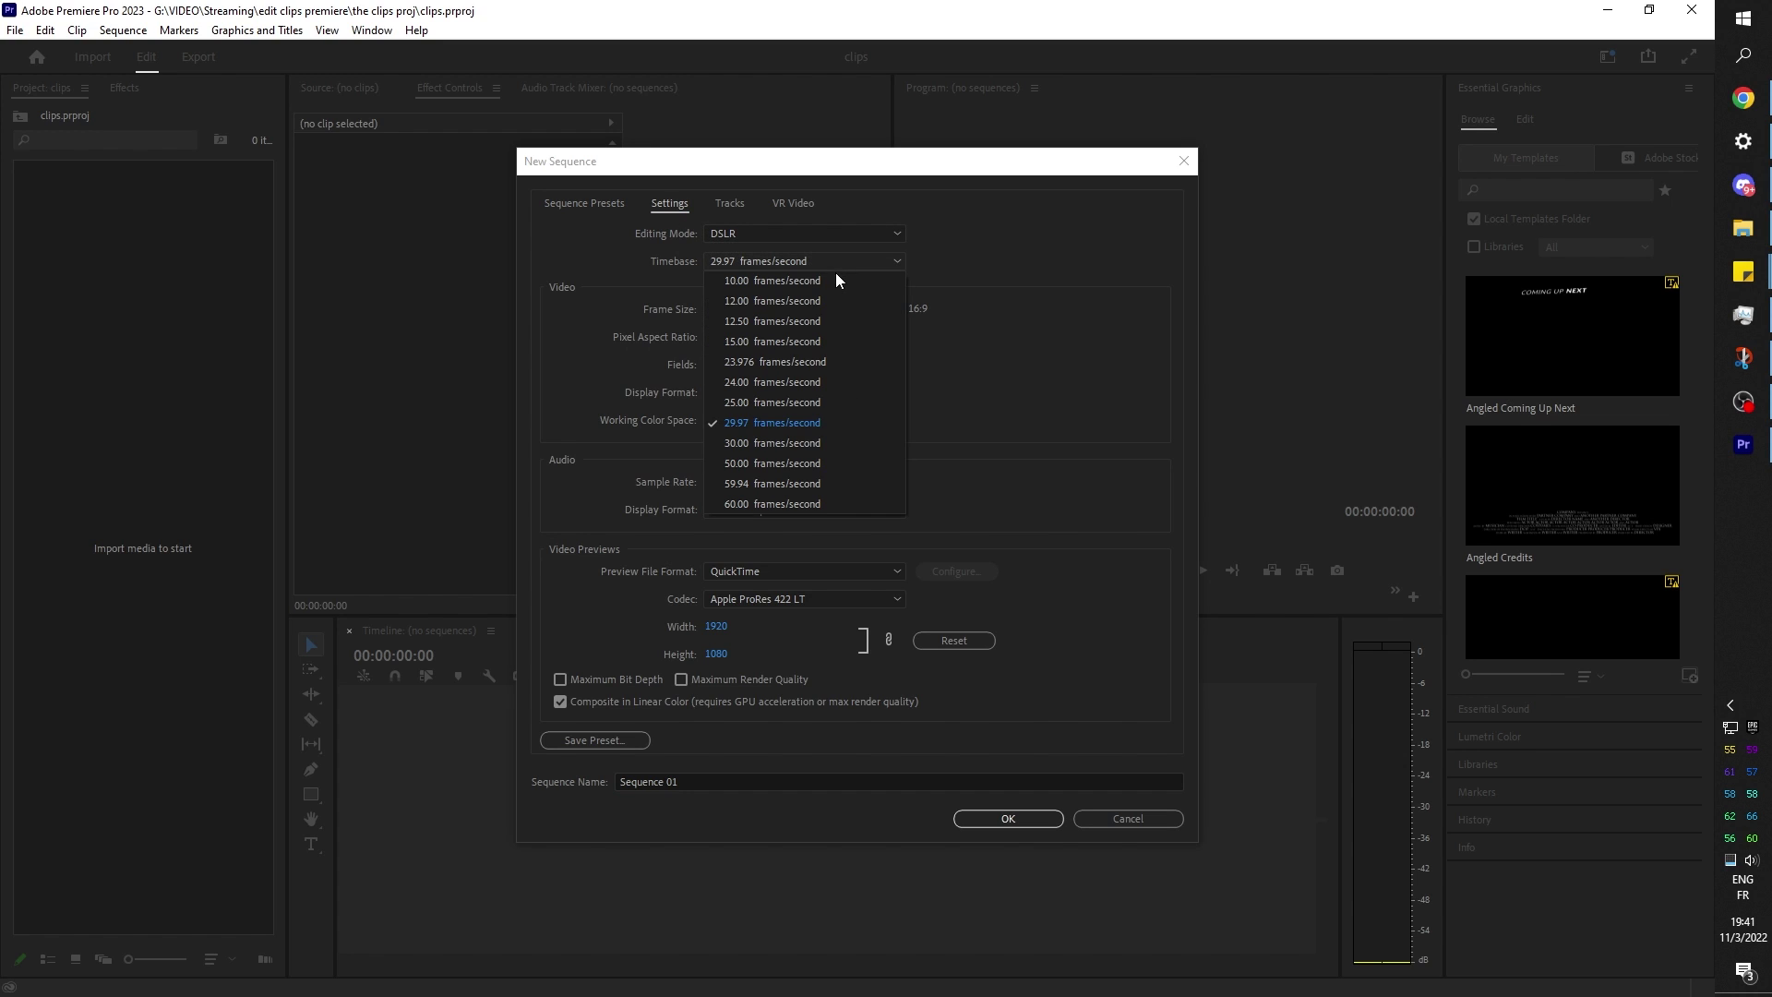
click(790, 503)
click(812, 261)
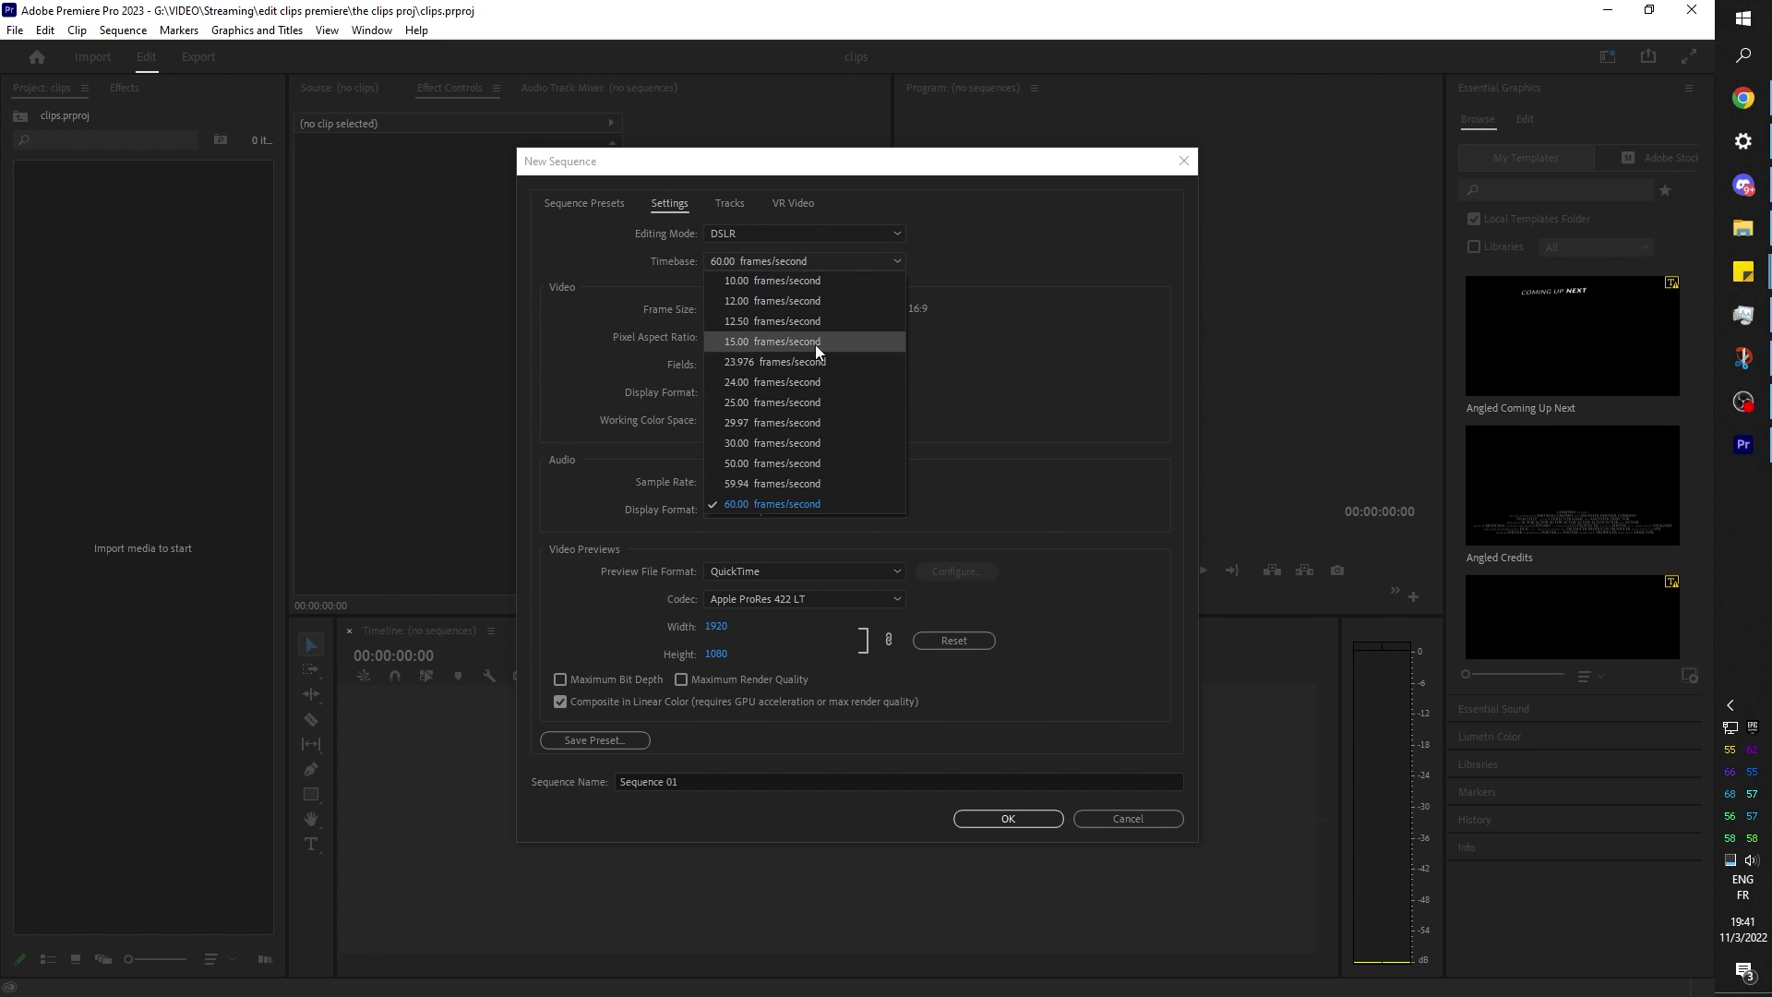
click(799, 437)
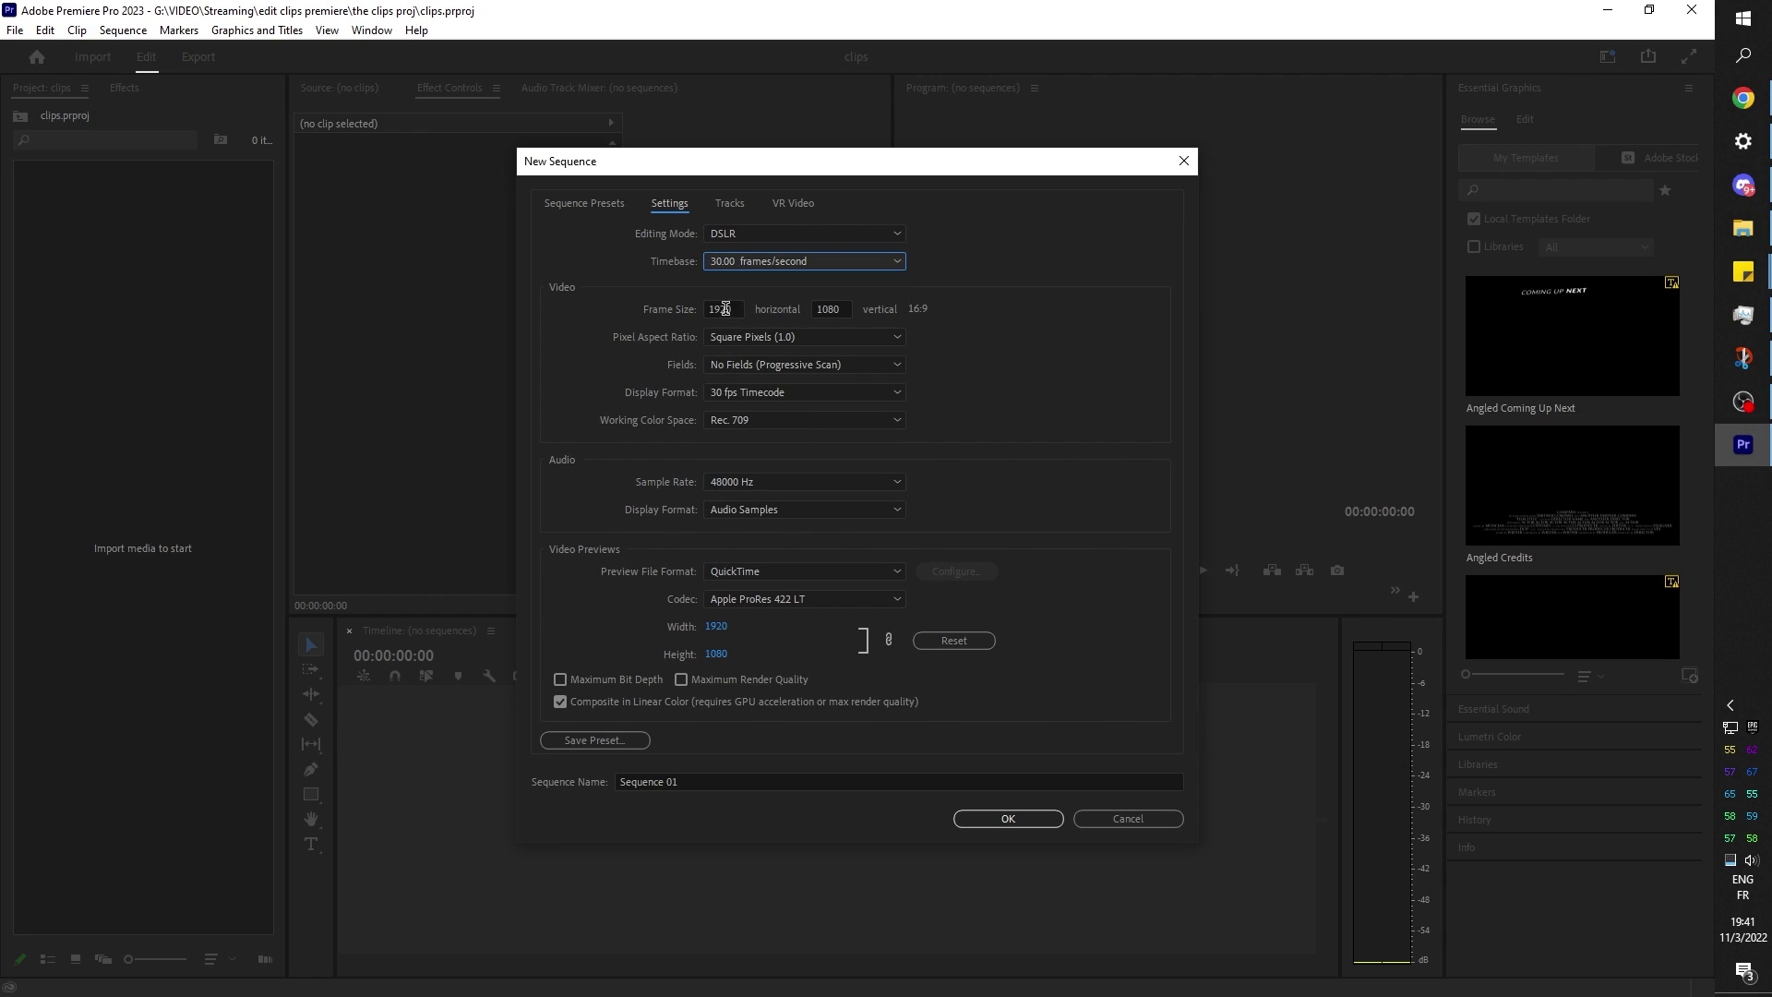
Set the frame size to 1080 x 1920 and create the vertical sequence.
click(738, 310)
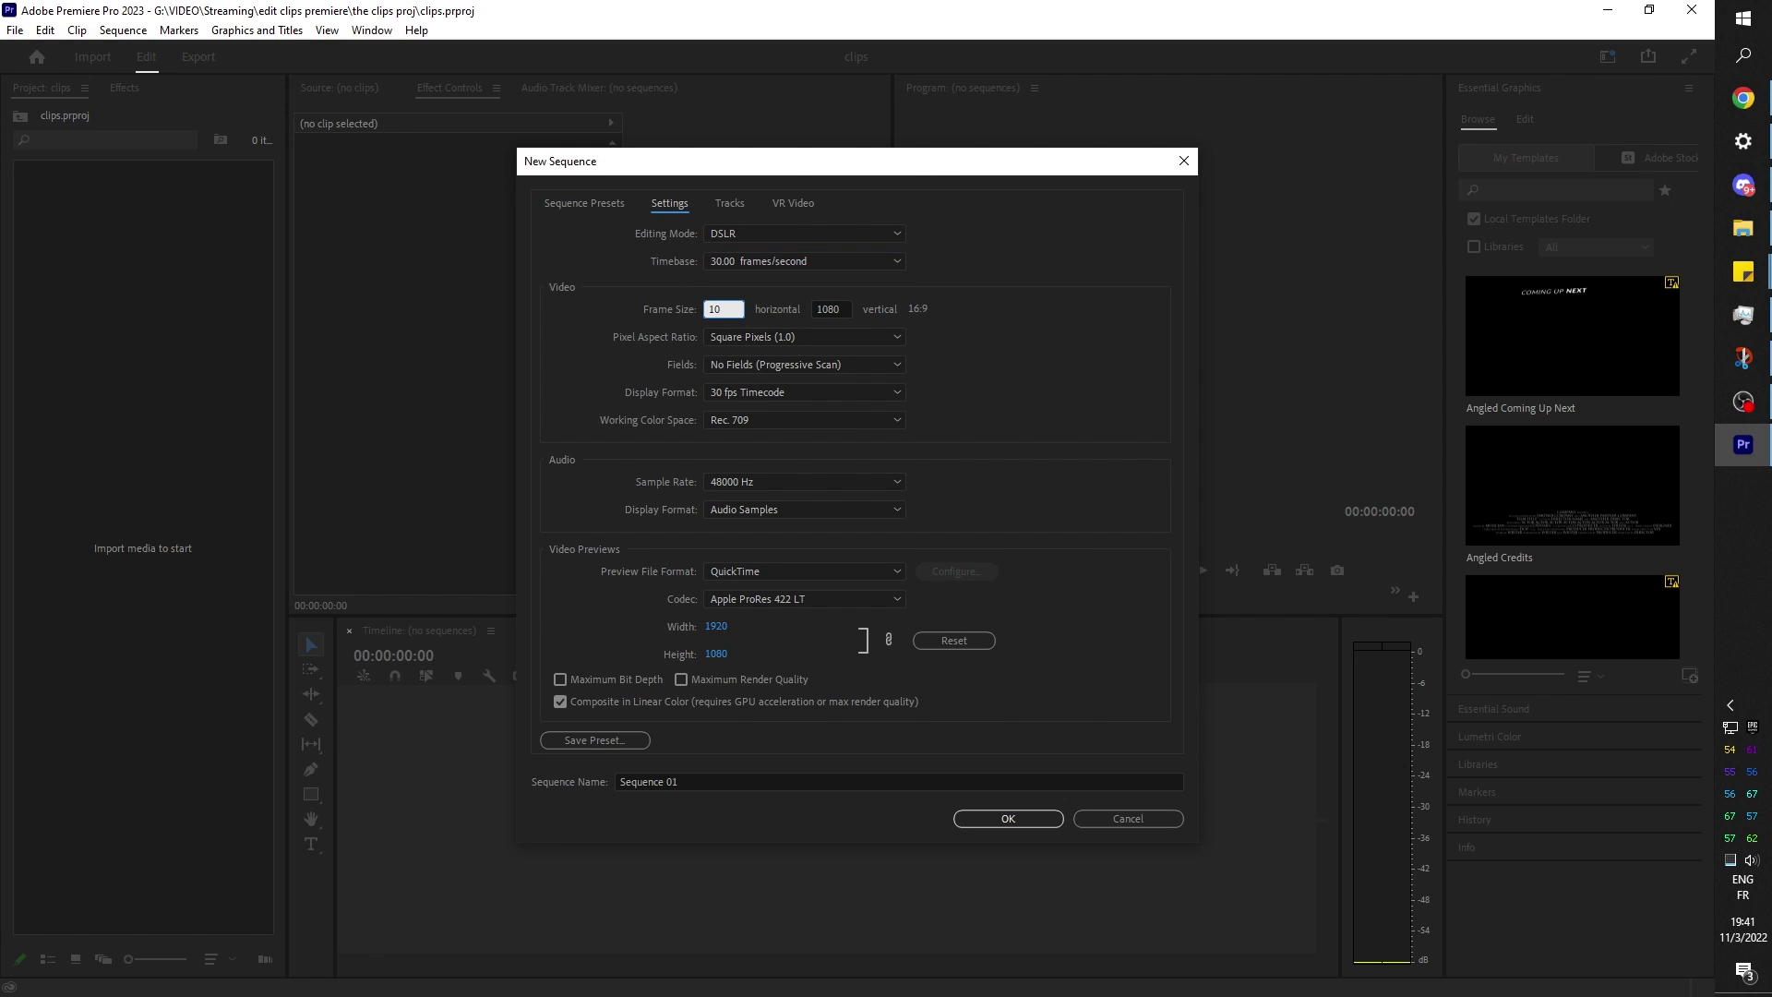
text(1080)
key(Tab)
text(192)
click(983, 816)
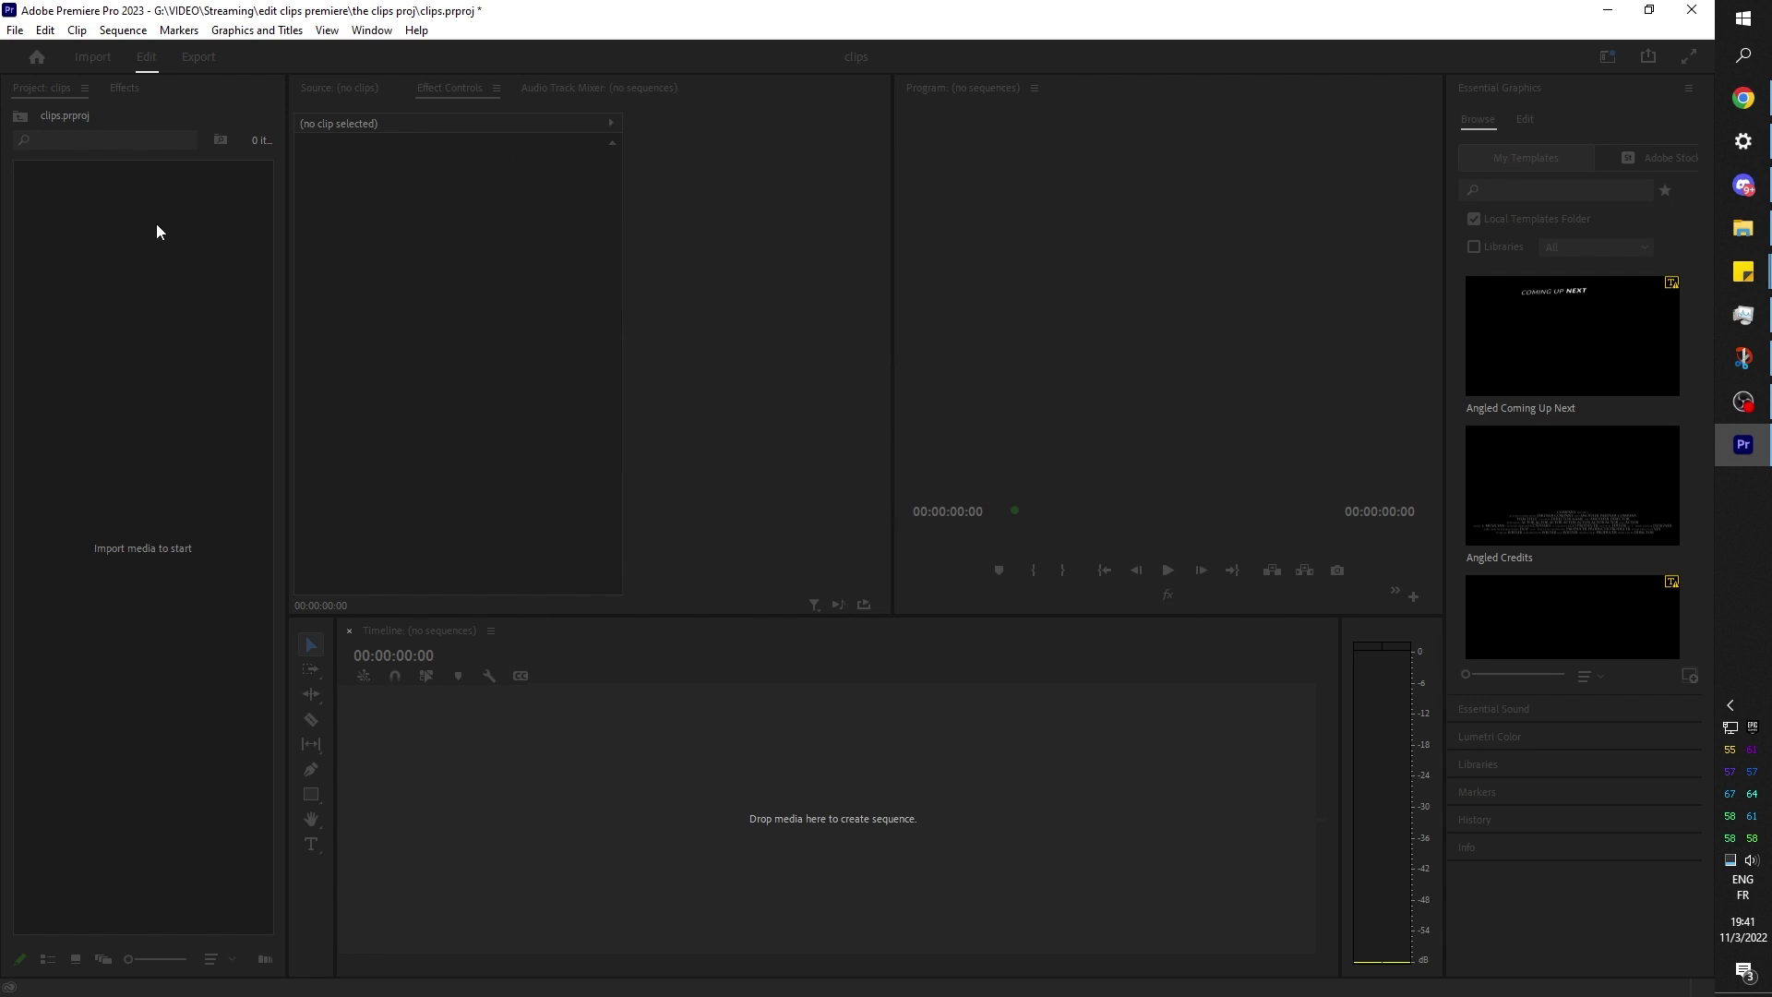
Import Helicoptaaaaaa.mp4 and Prisoner.mp4 from the NOV folder into the Project panel.
click(1743, 228)
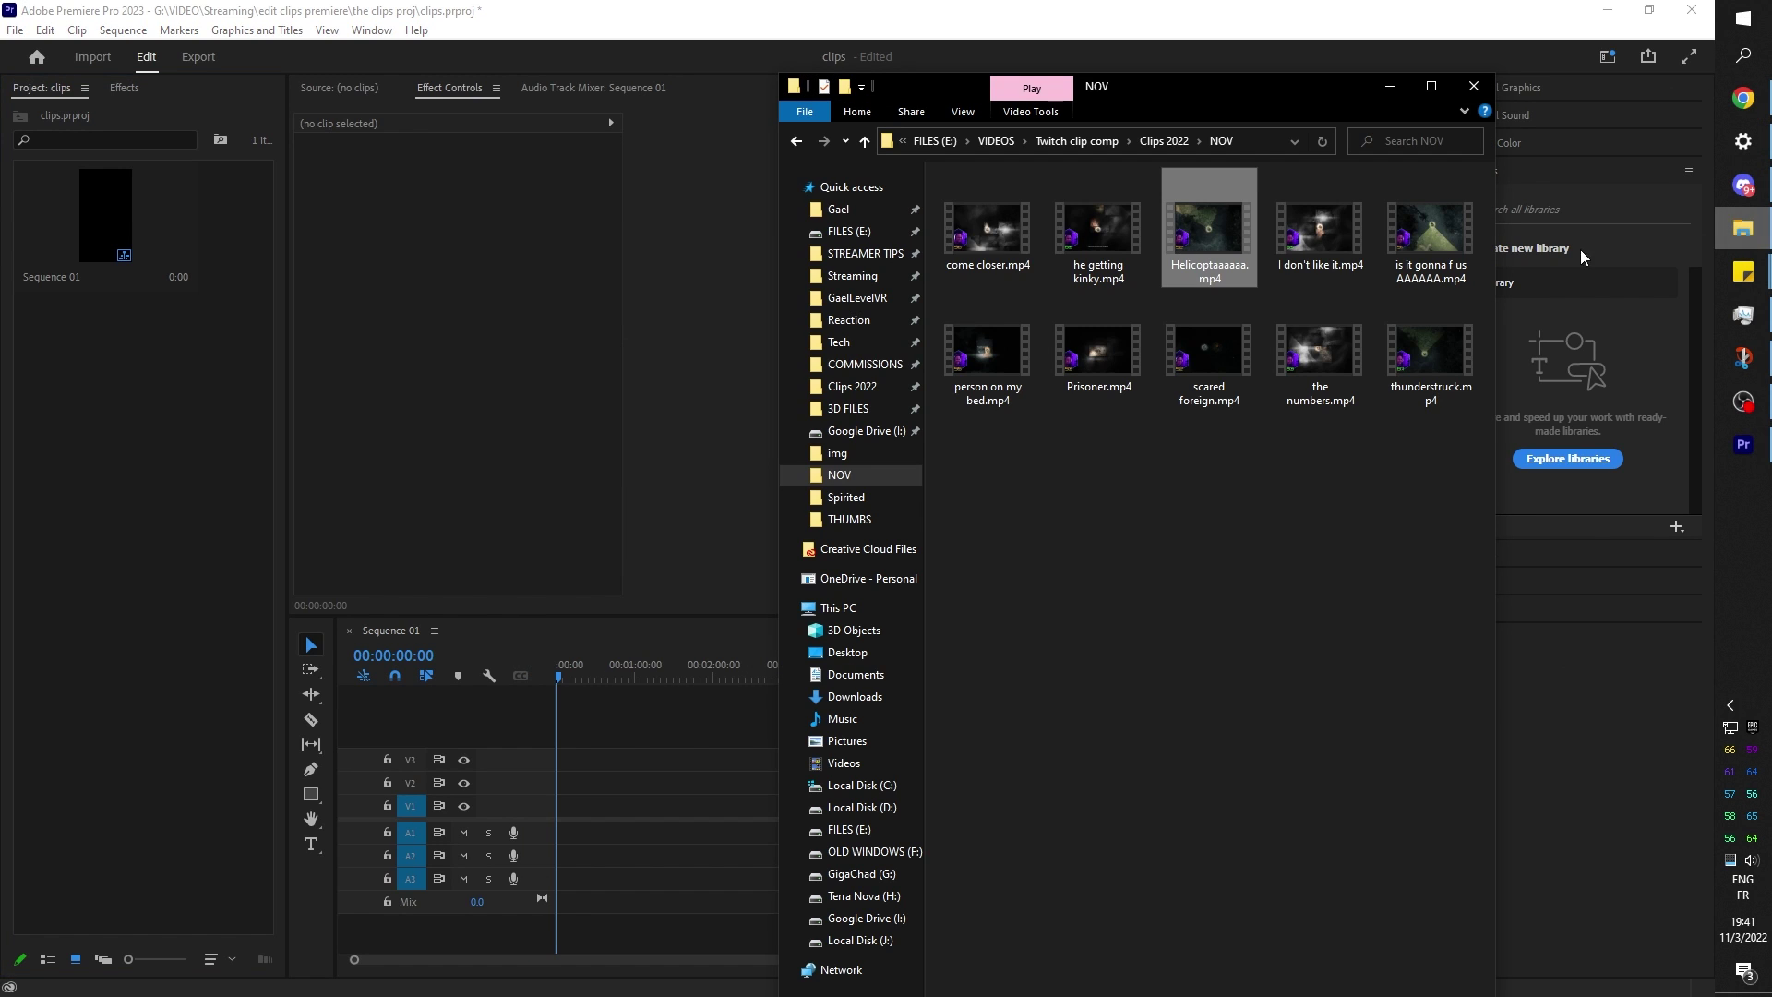
drag(1218, 113, 1033, 107)
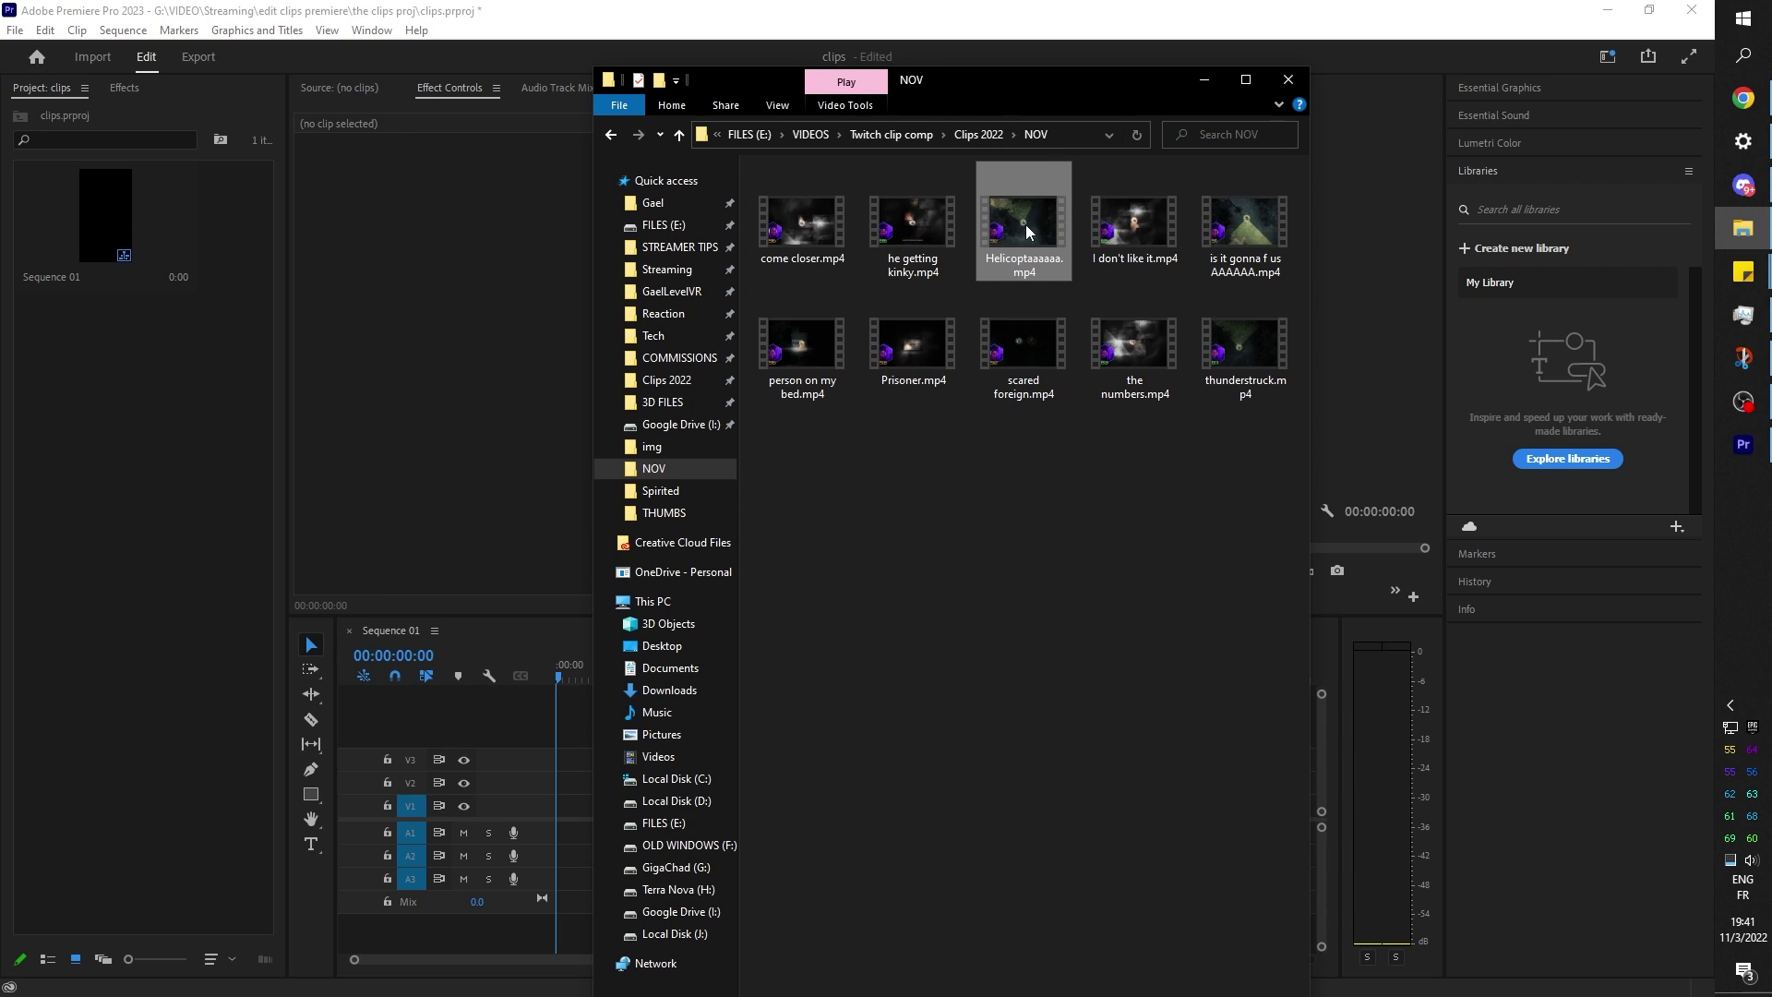
drag(1027, 231, 95, 440)
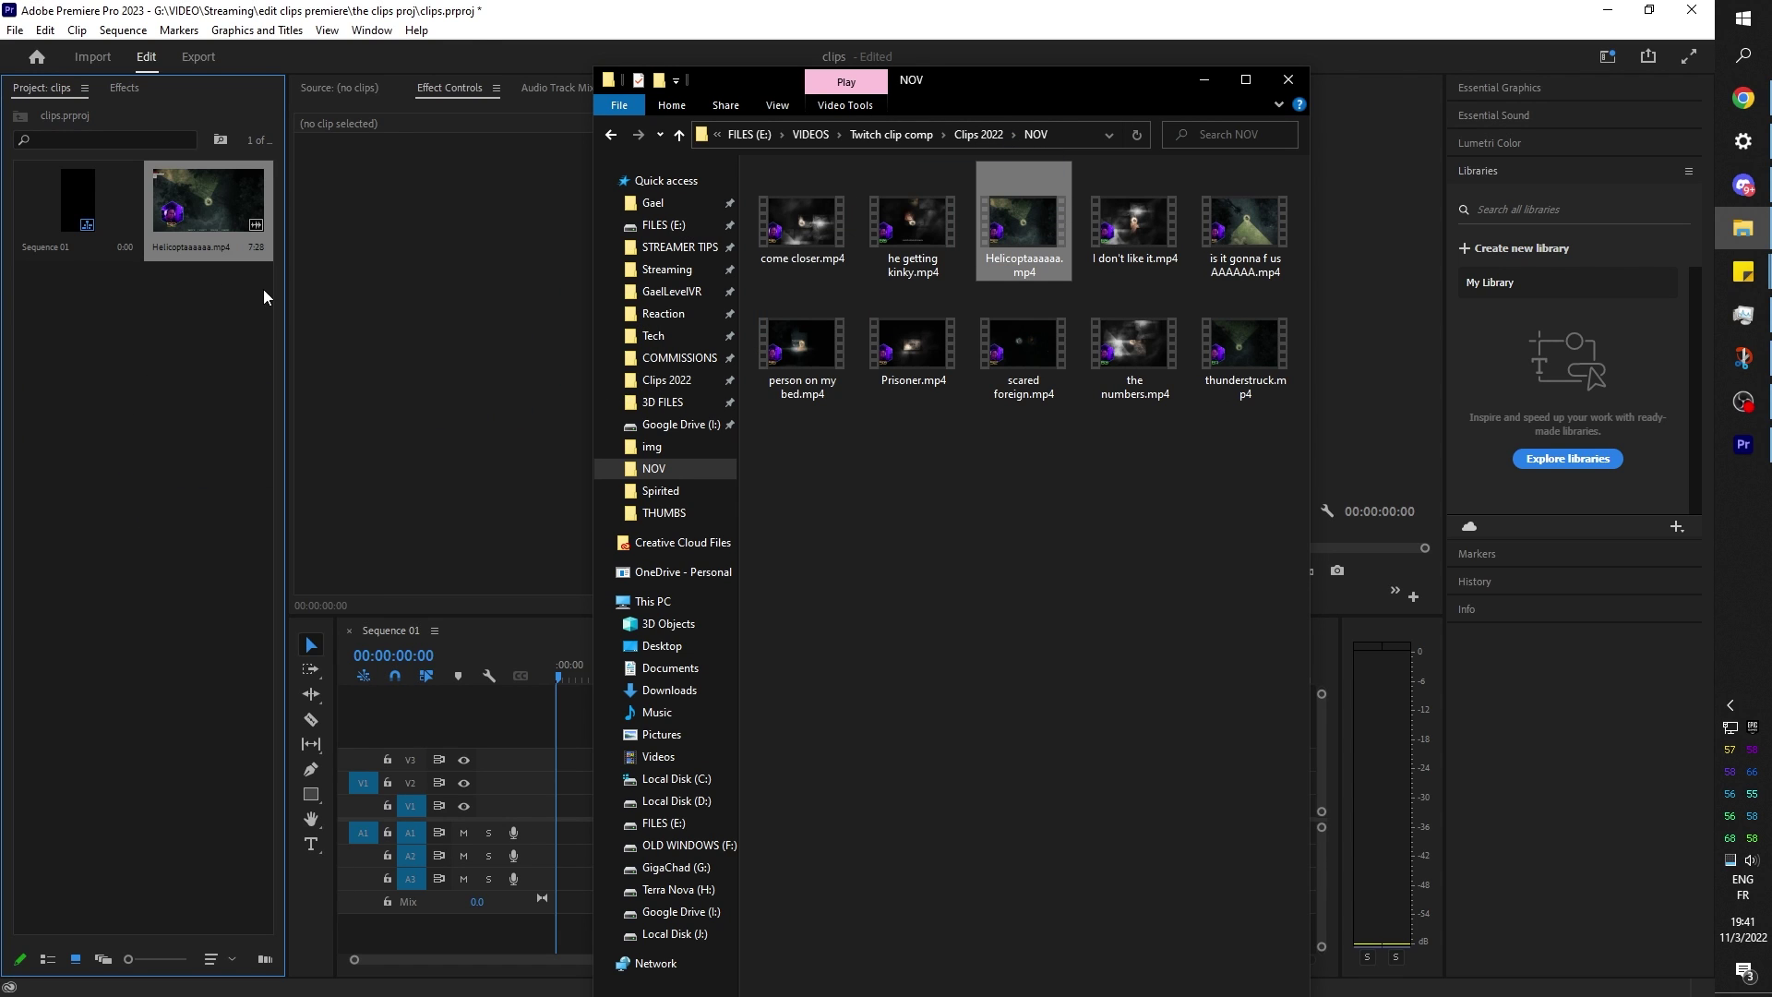
click(891, 367)
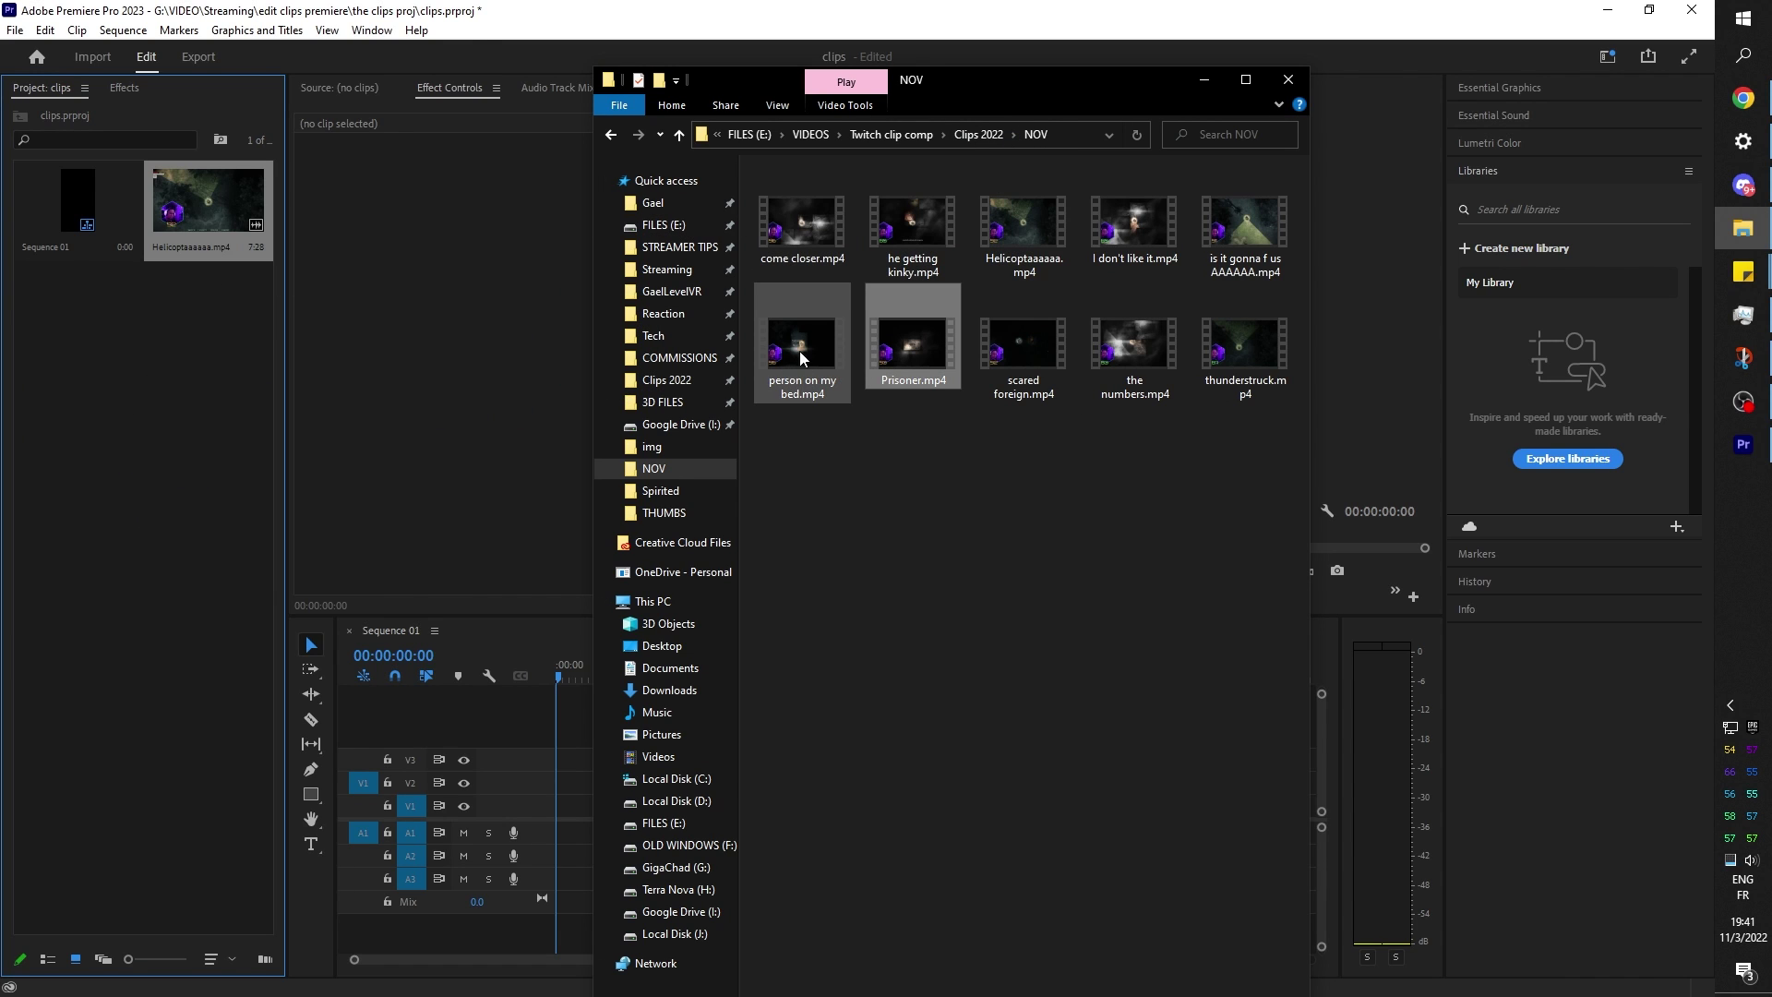
drag(919, 377, 142, 434)
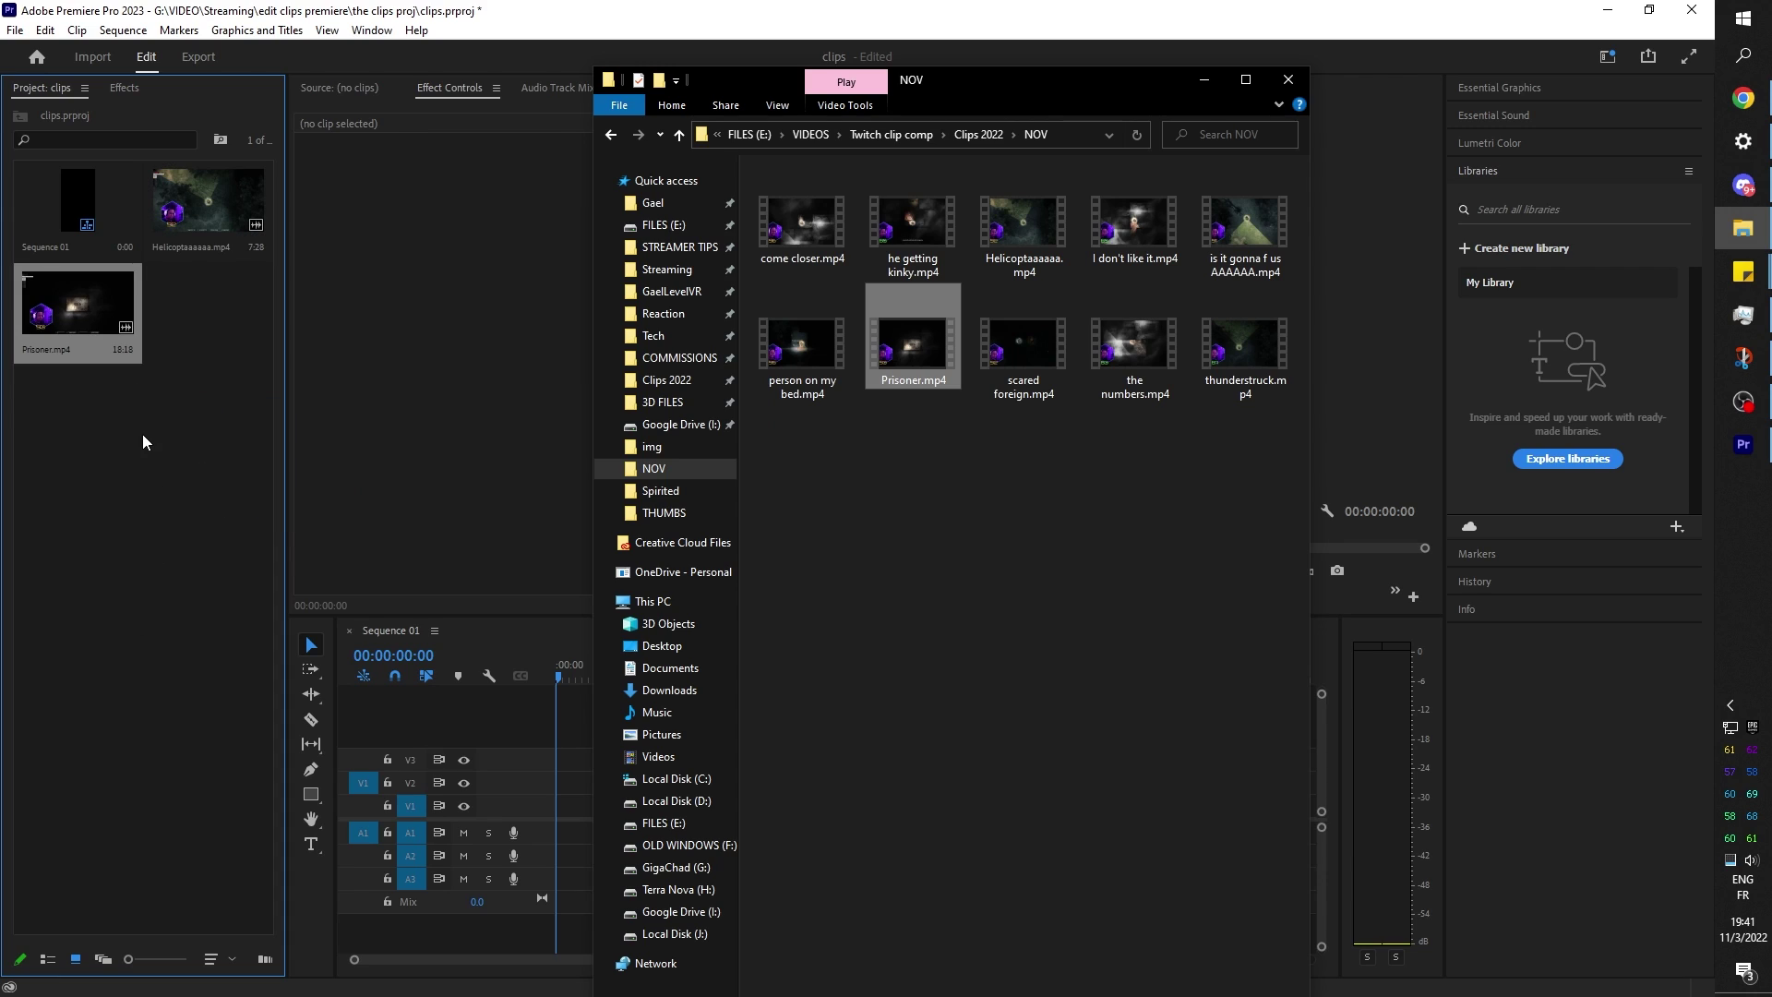
Cycle through the Effects, Effect Controls, Source, Program and timeline panels, ending on the Project panel.
click(166, 406)
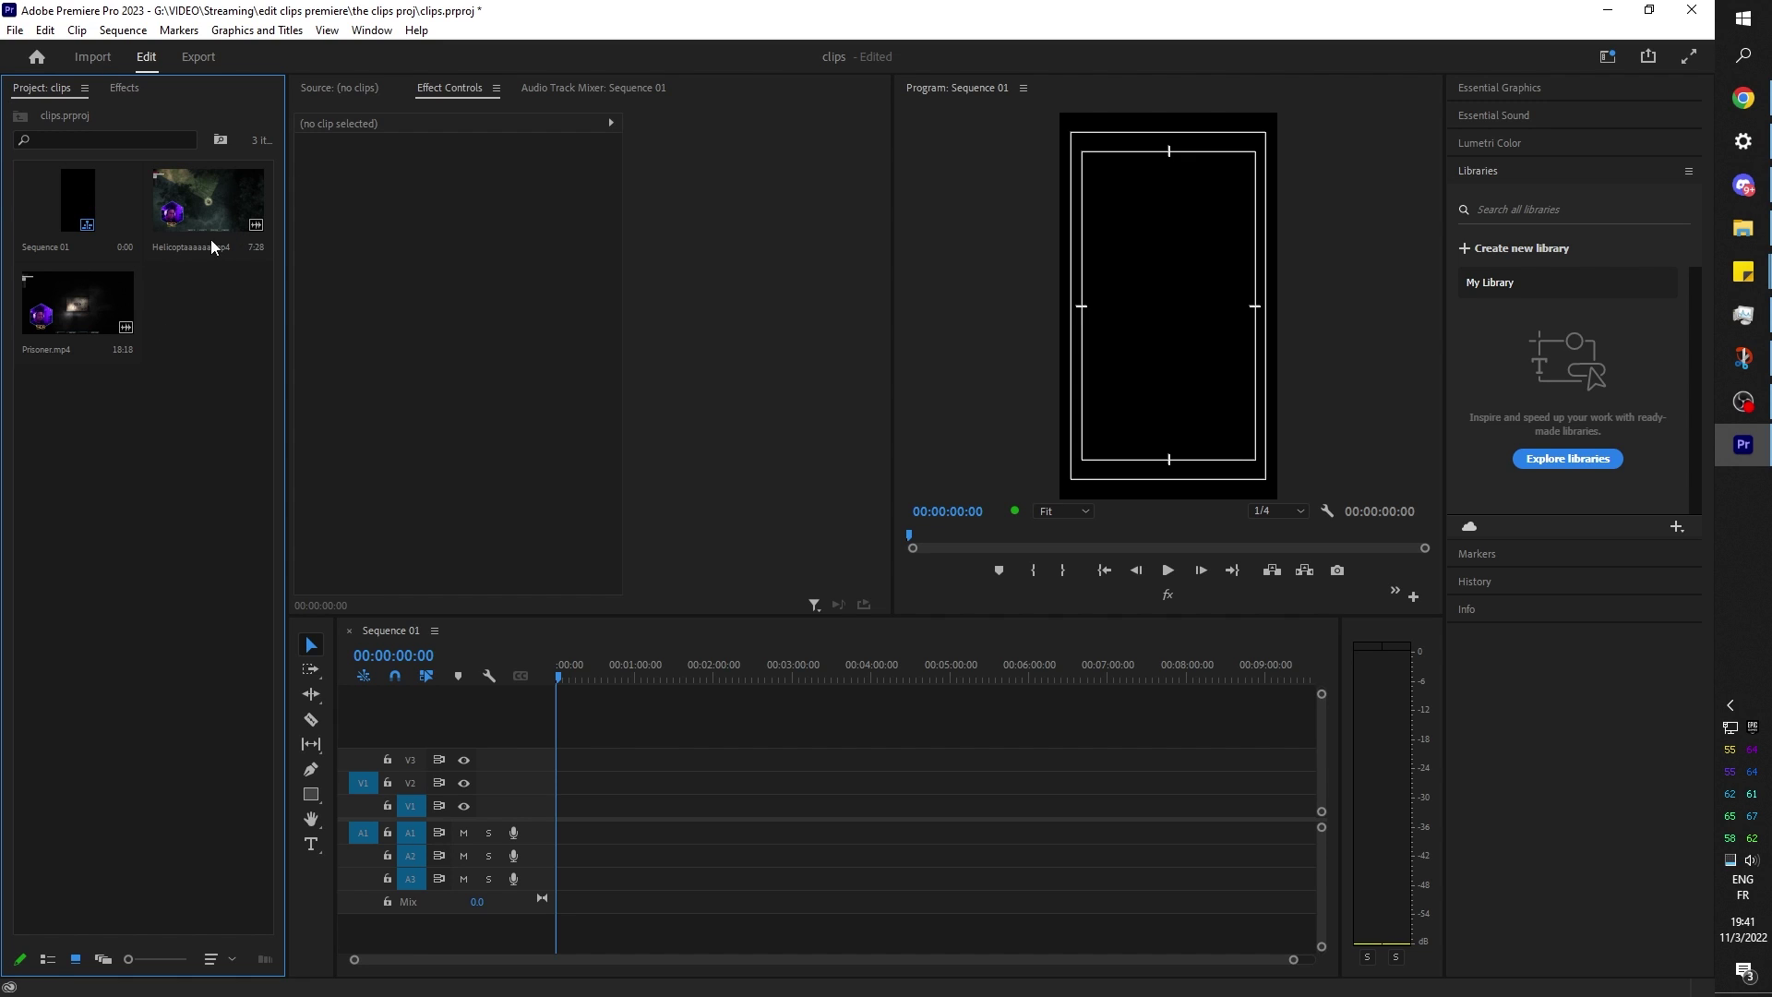
click(125, 87)
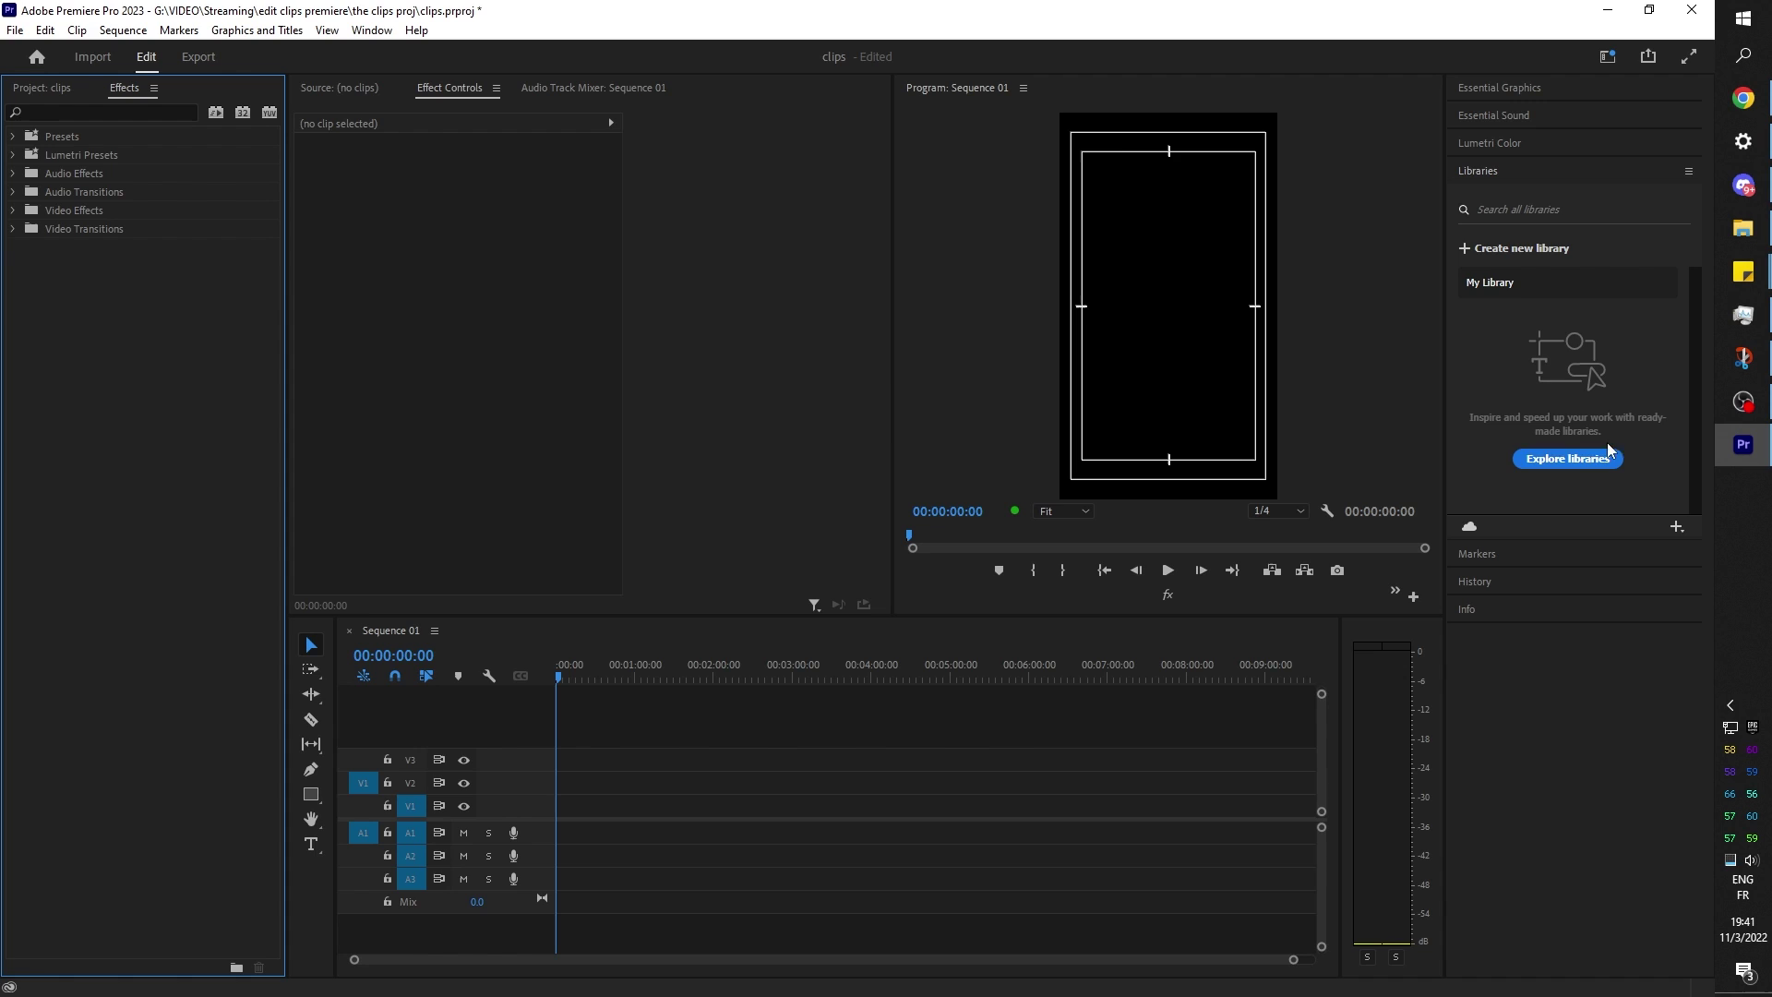
click(497, 245)
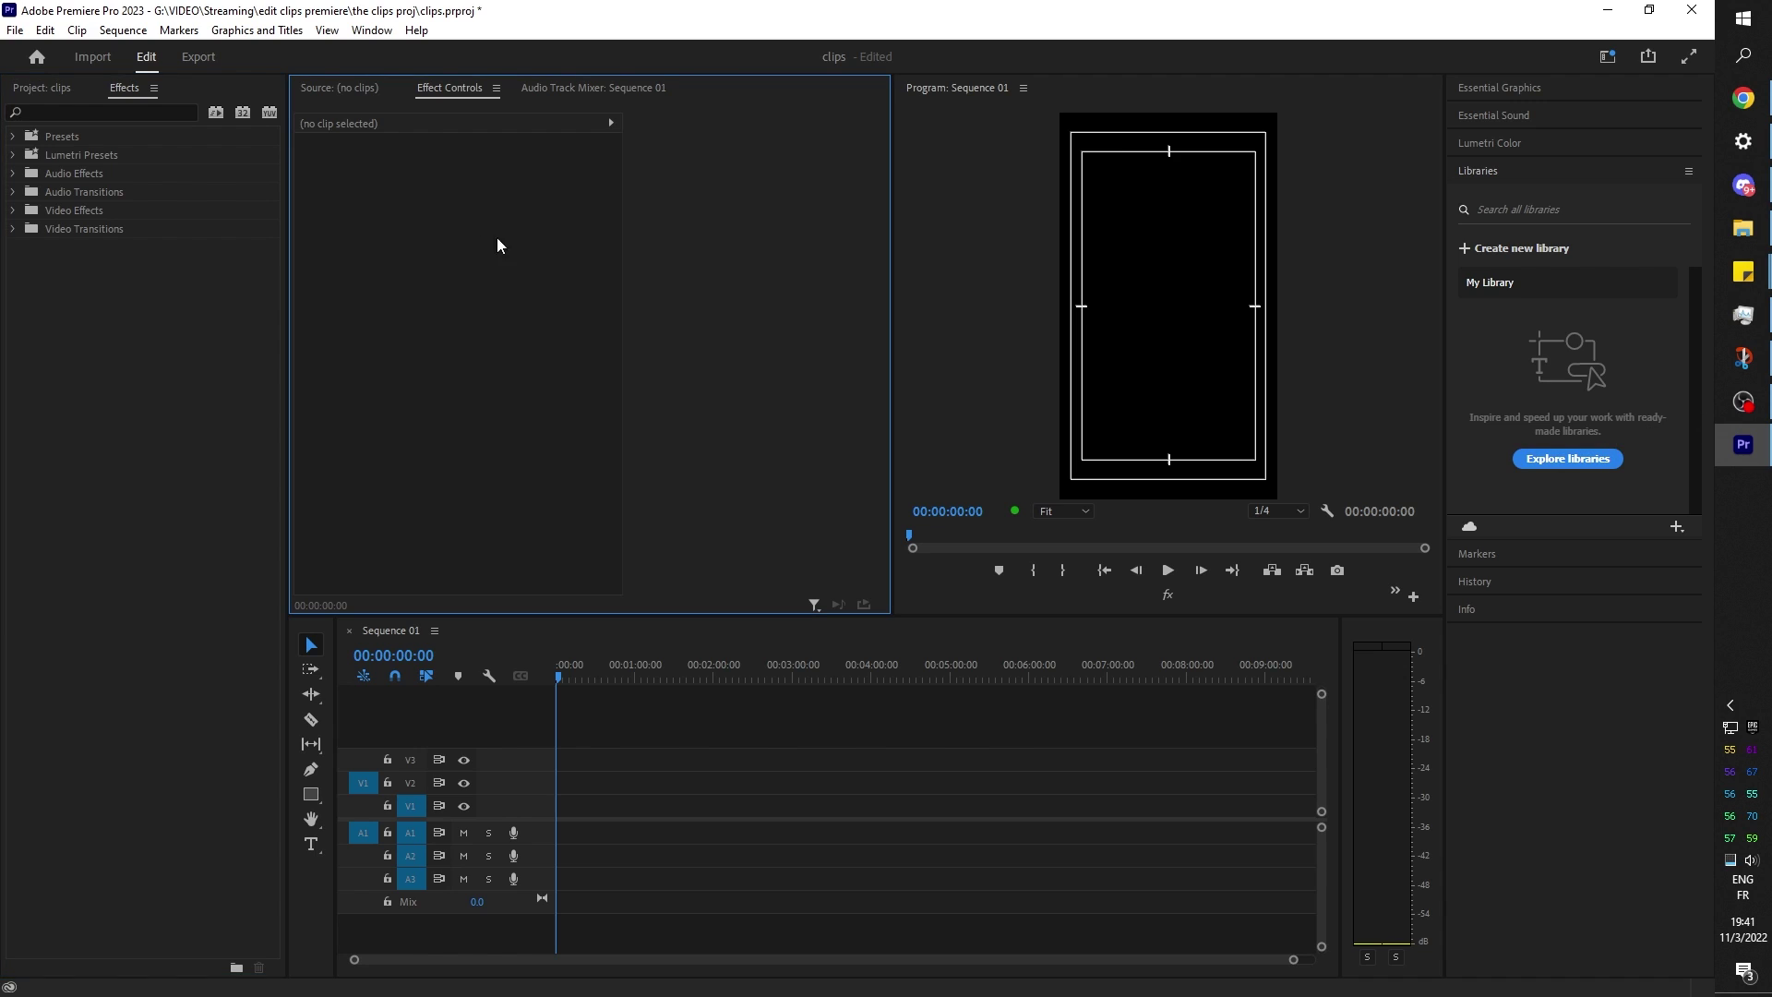
click(332, 88)
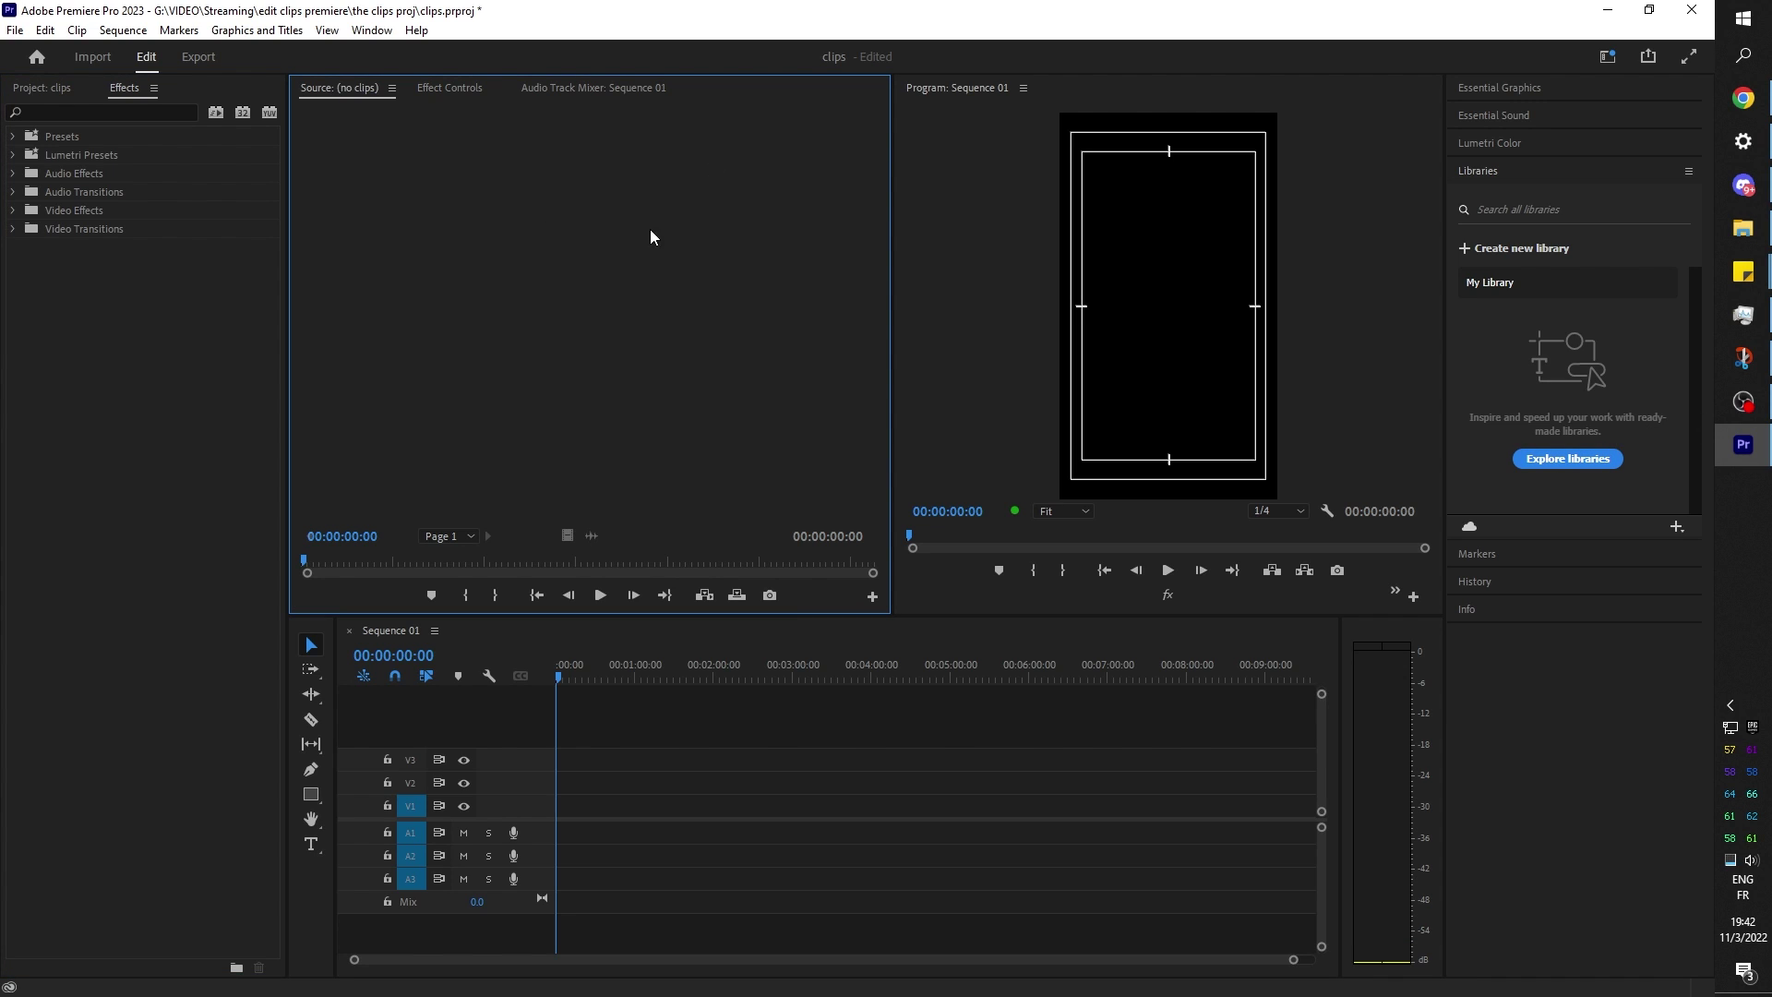
click(988, 214)
click(804, 779)
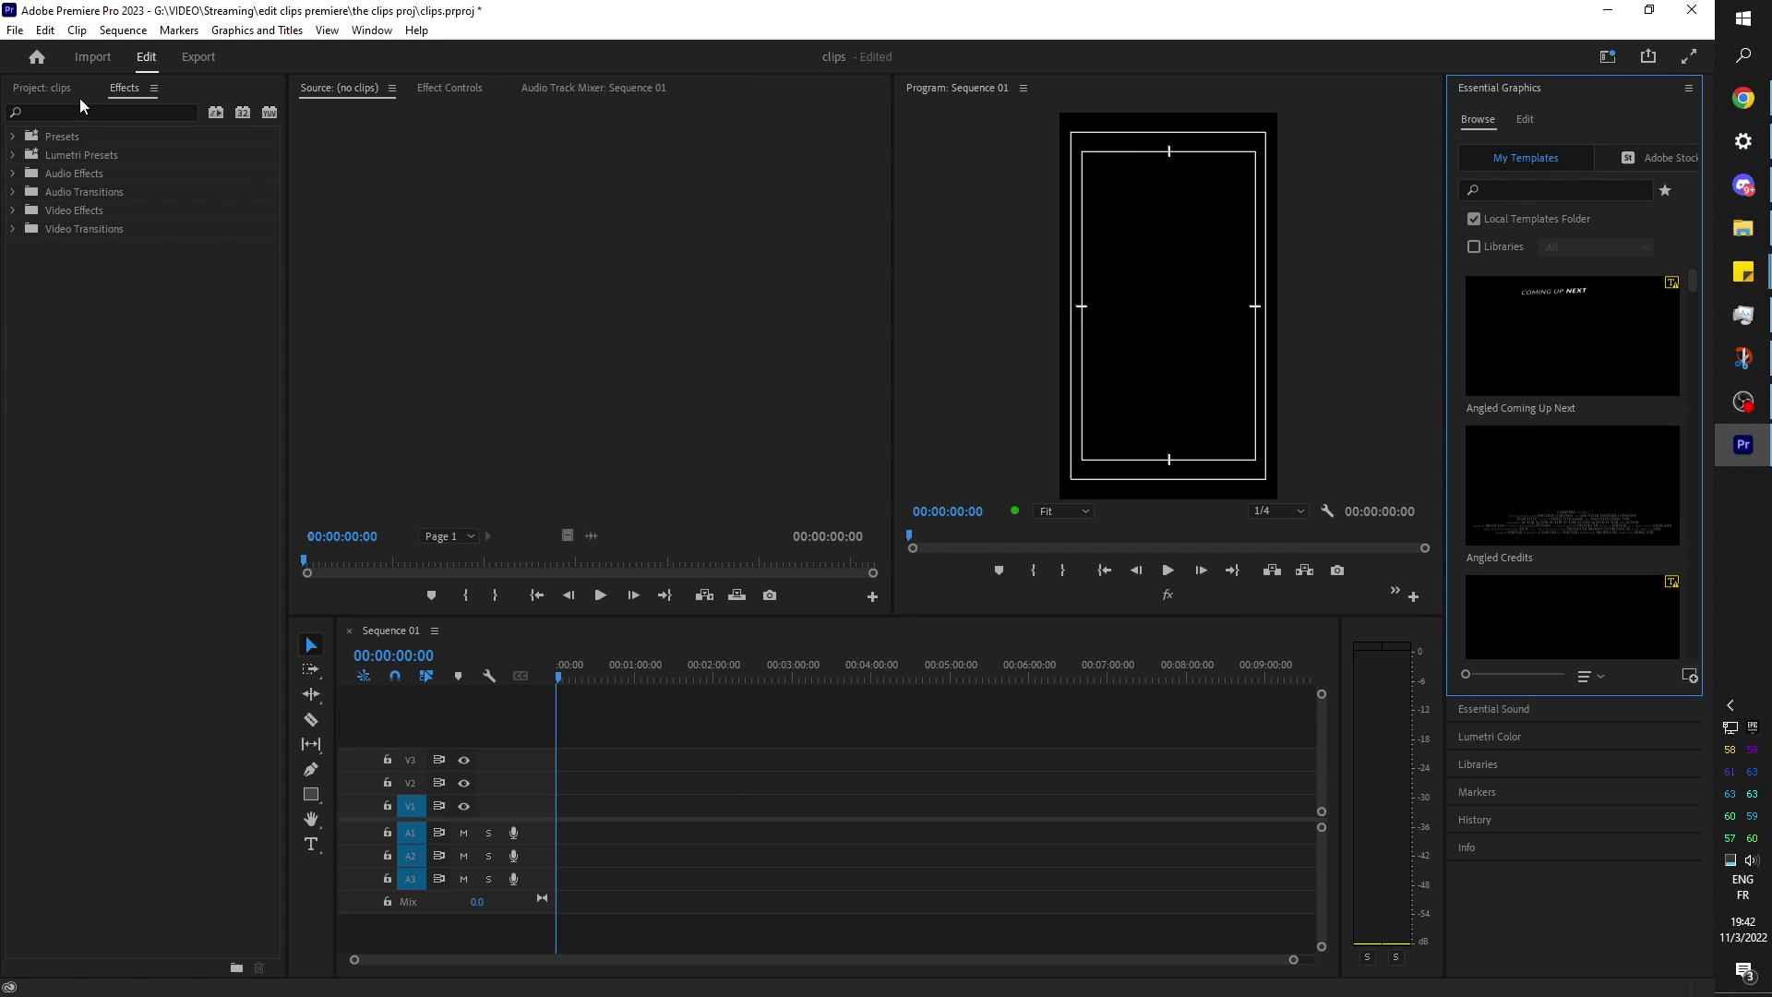
click(42, 89)
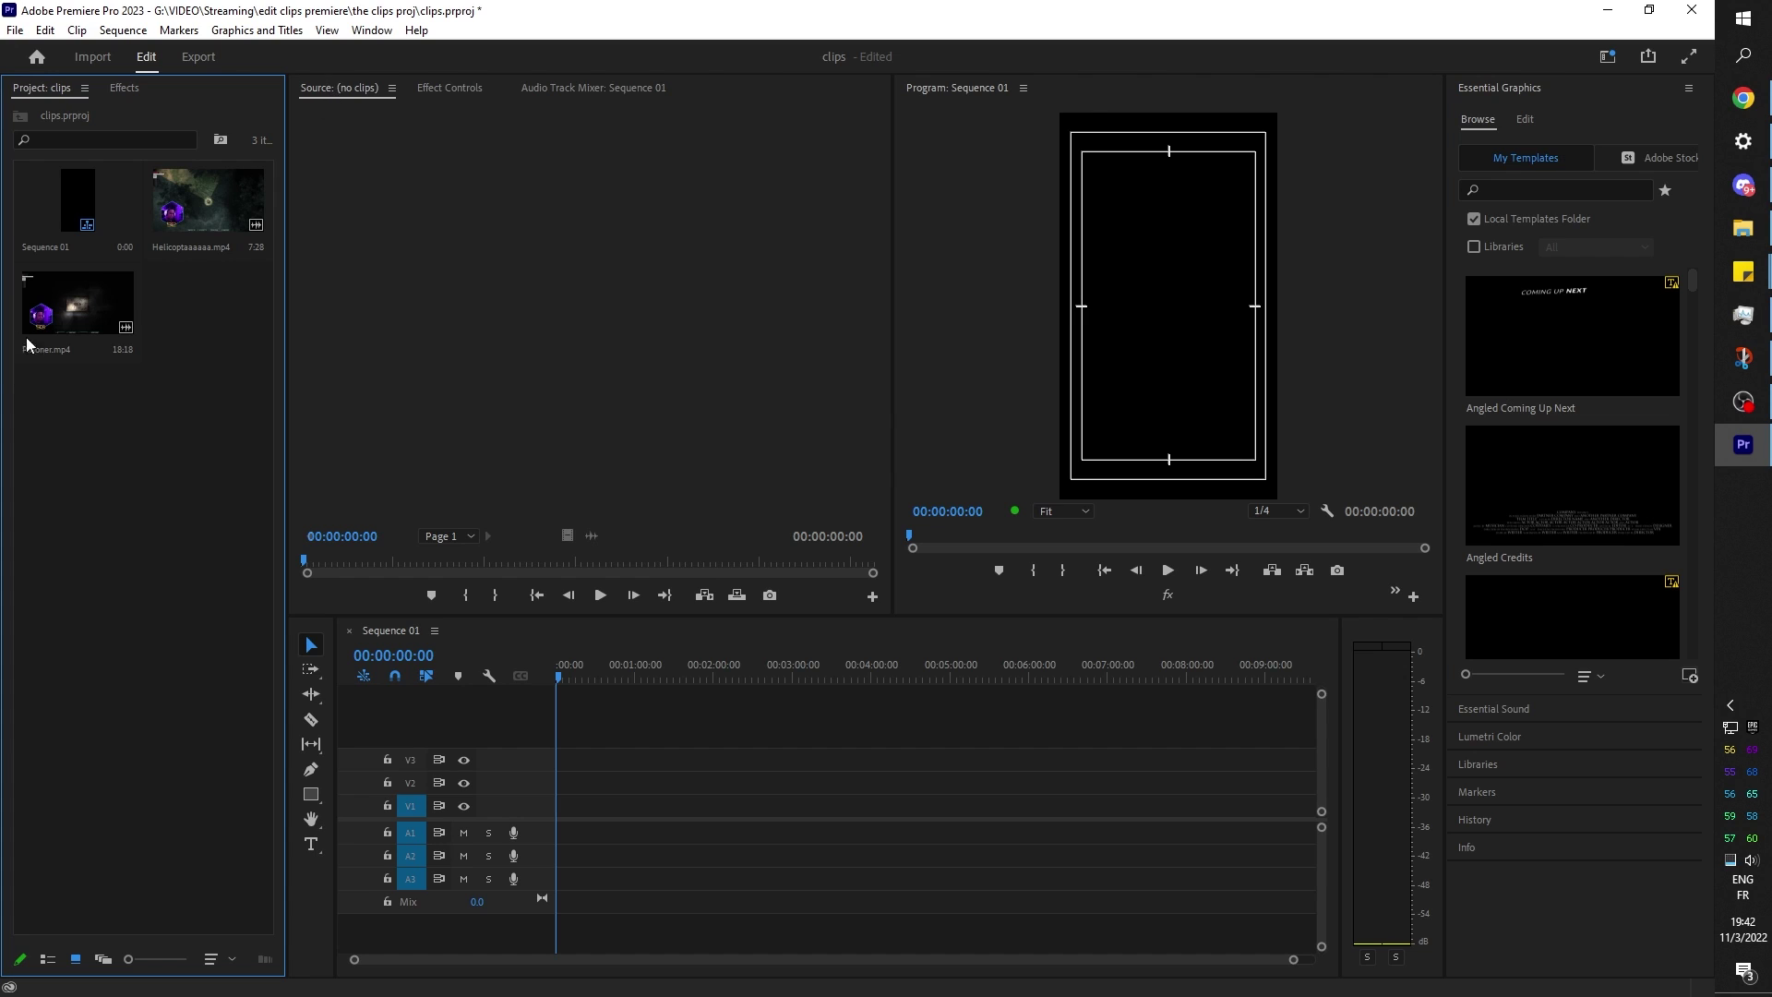
Load Prisoner.mp4 into the Source monitor and play it through to 00:00:18:17.
drag(28, 346, 544, 256)
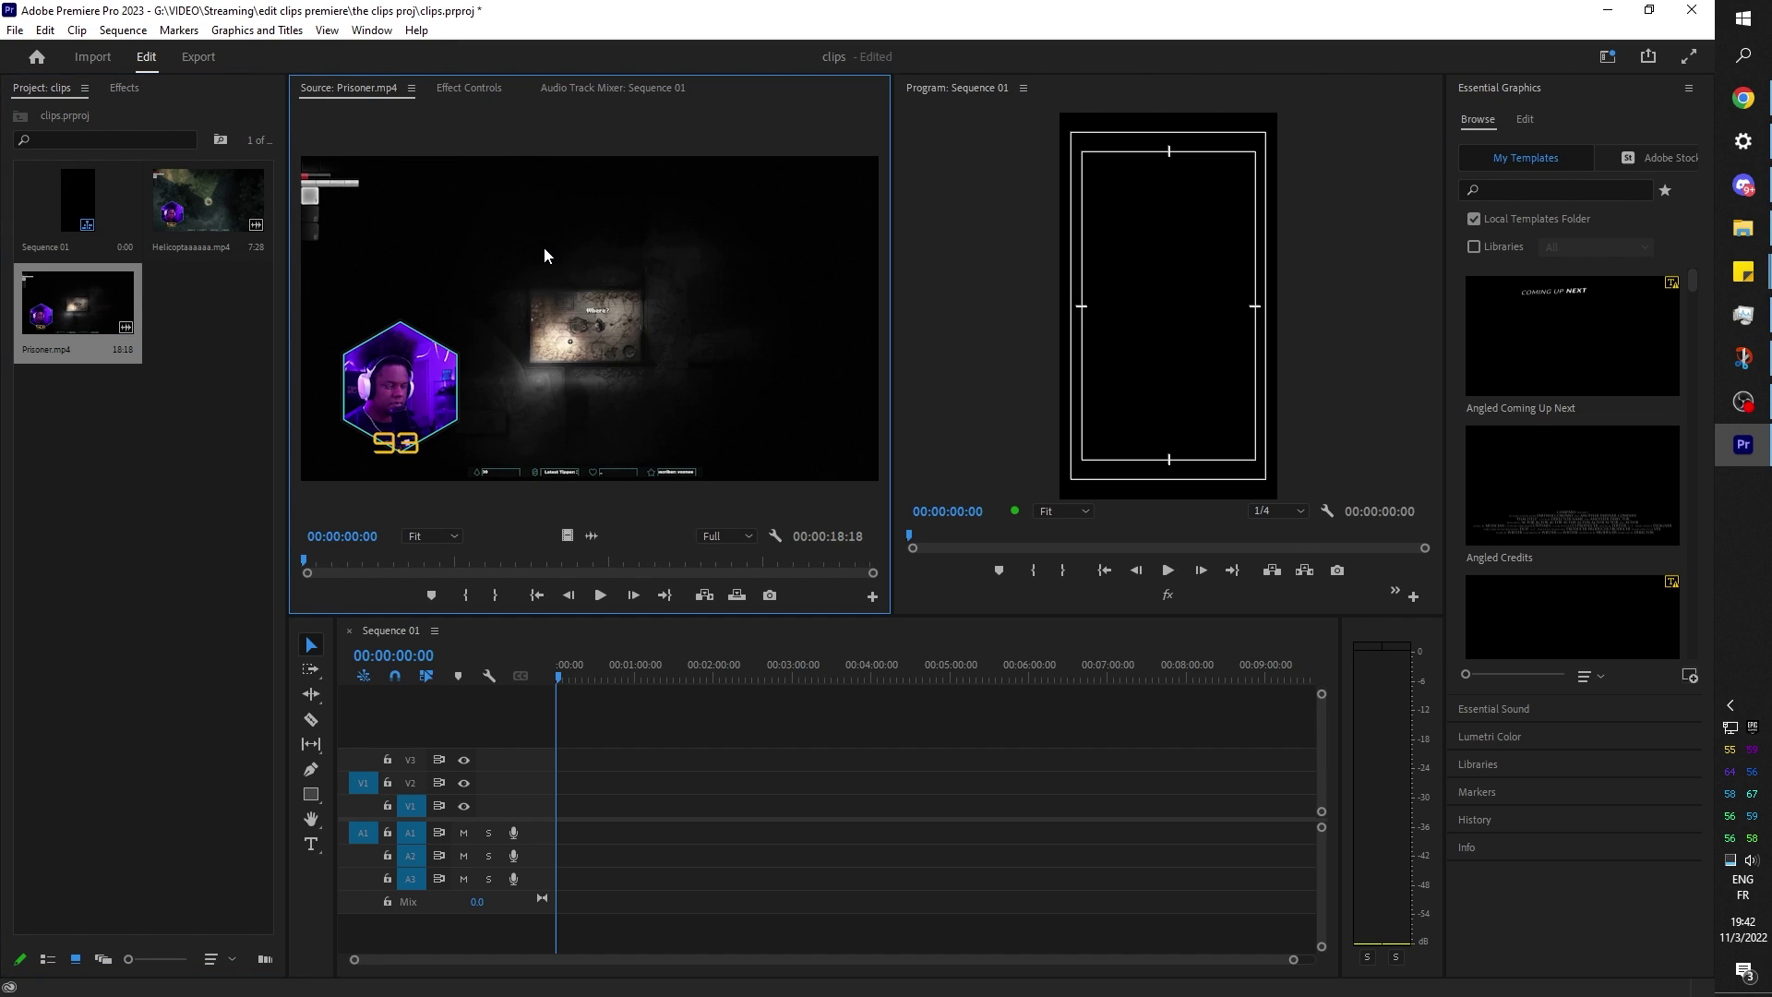
key(space)
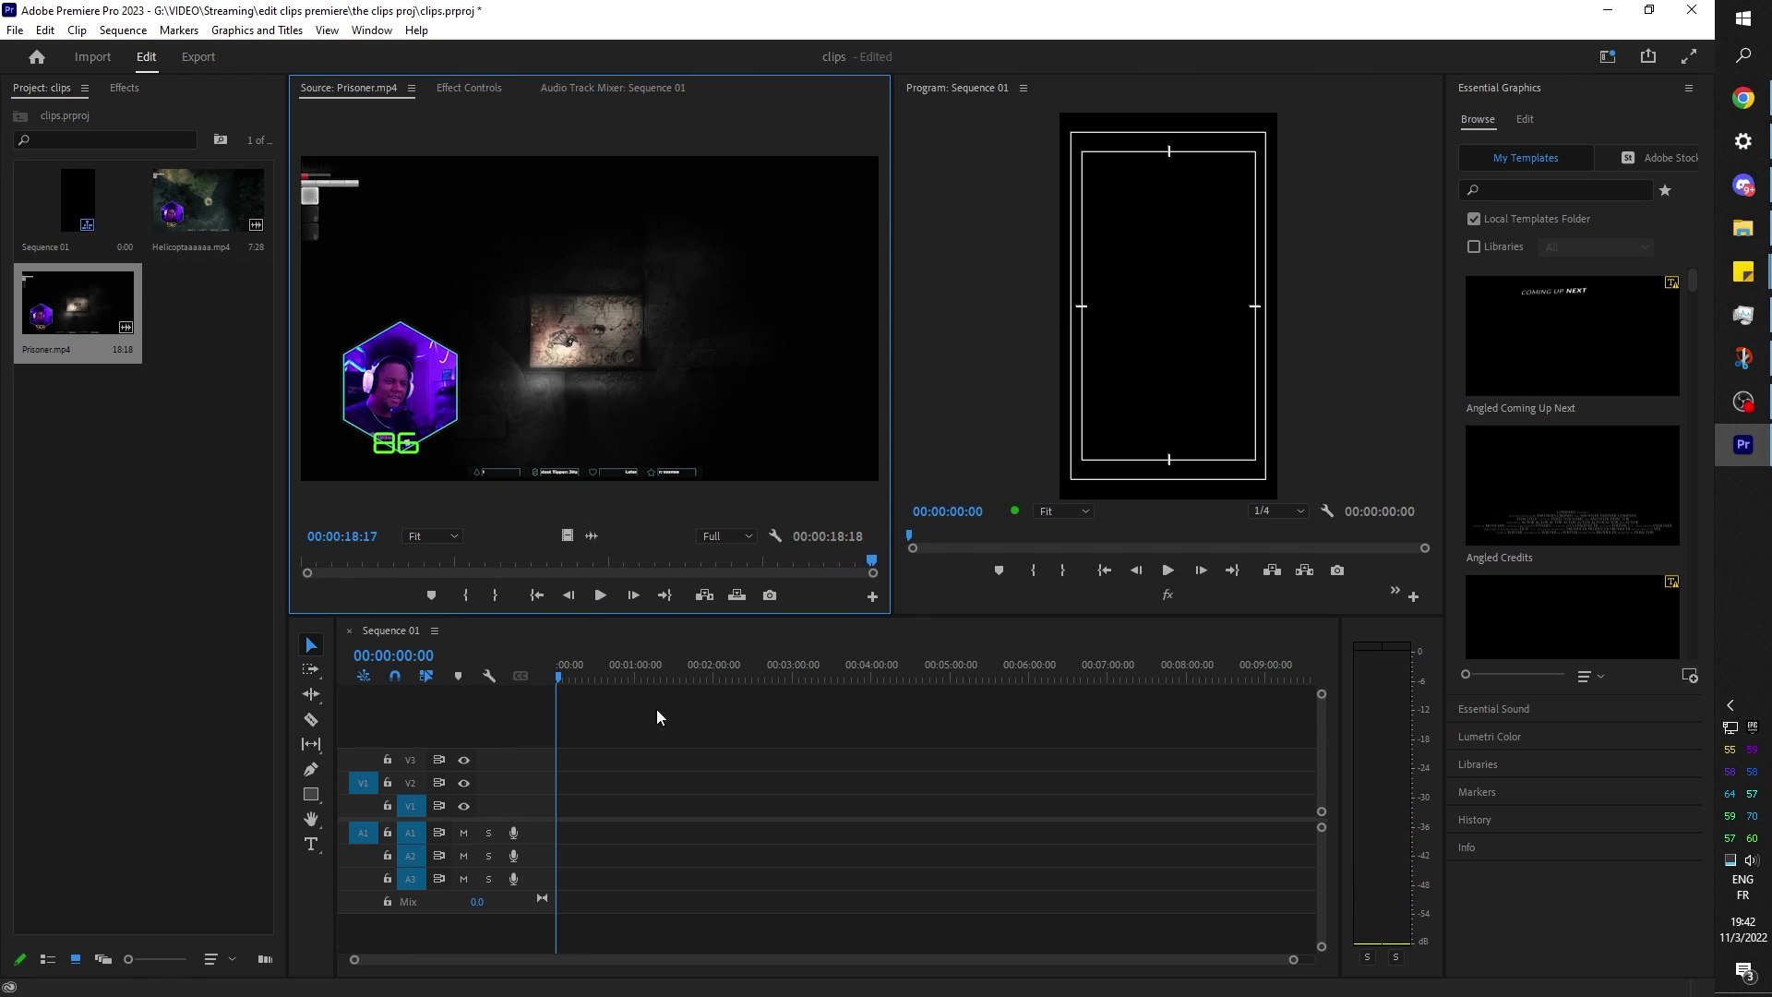
Drop Prisoner.mp4 onto Sequence 01 keeping existing settings, enlarge track A1, and play it back.
drag(657, 718, 566, 817)
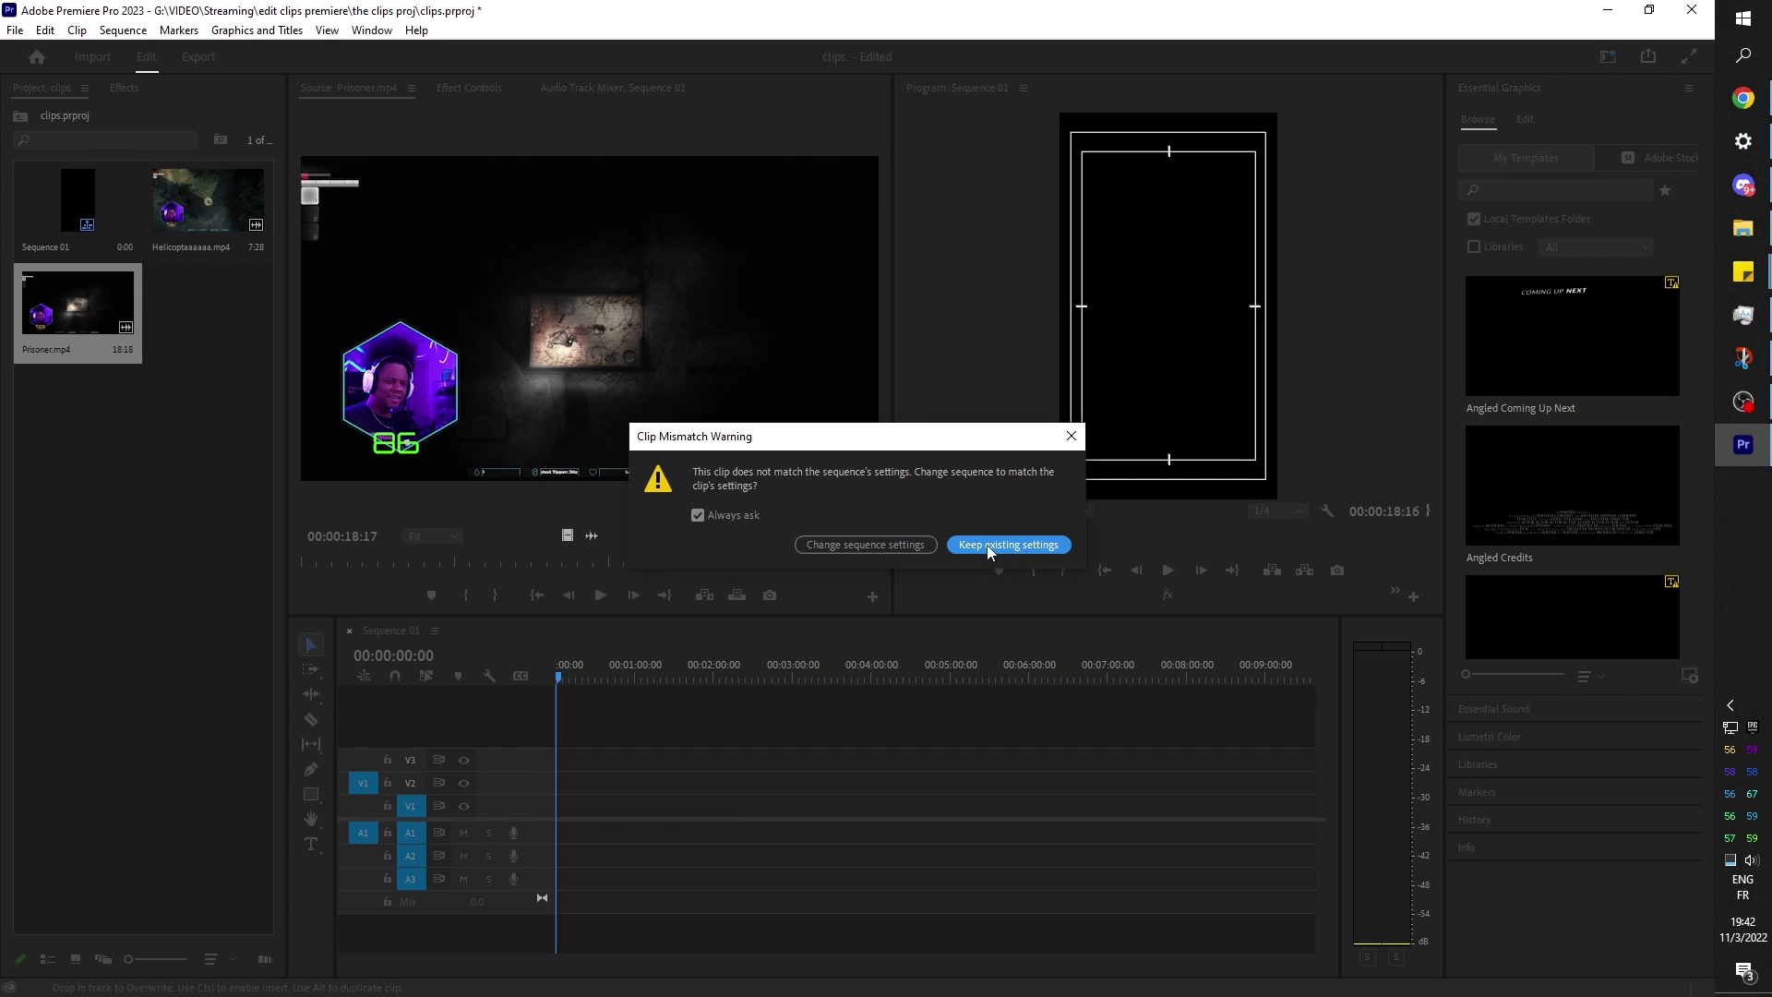
click(987, 545)
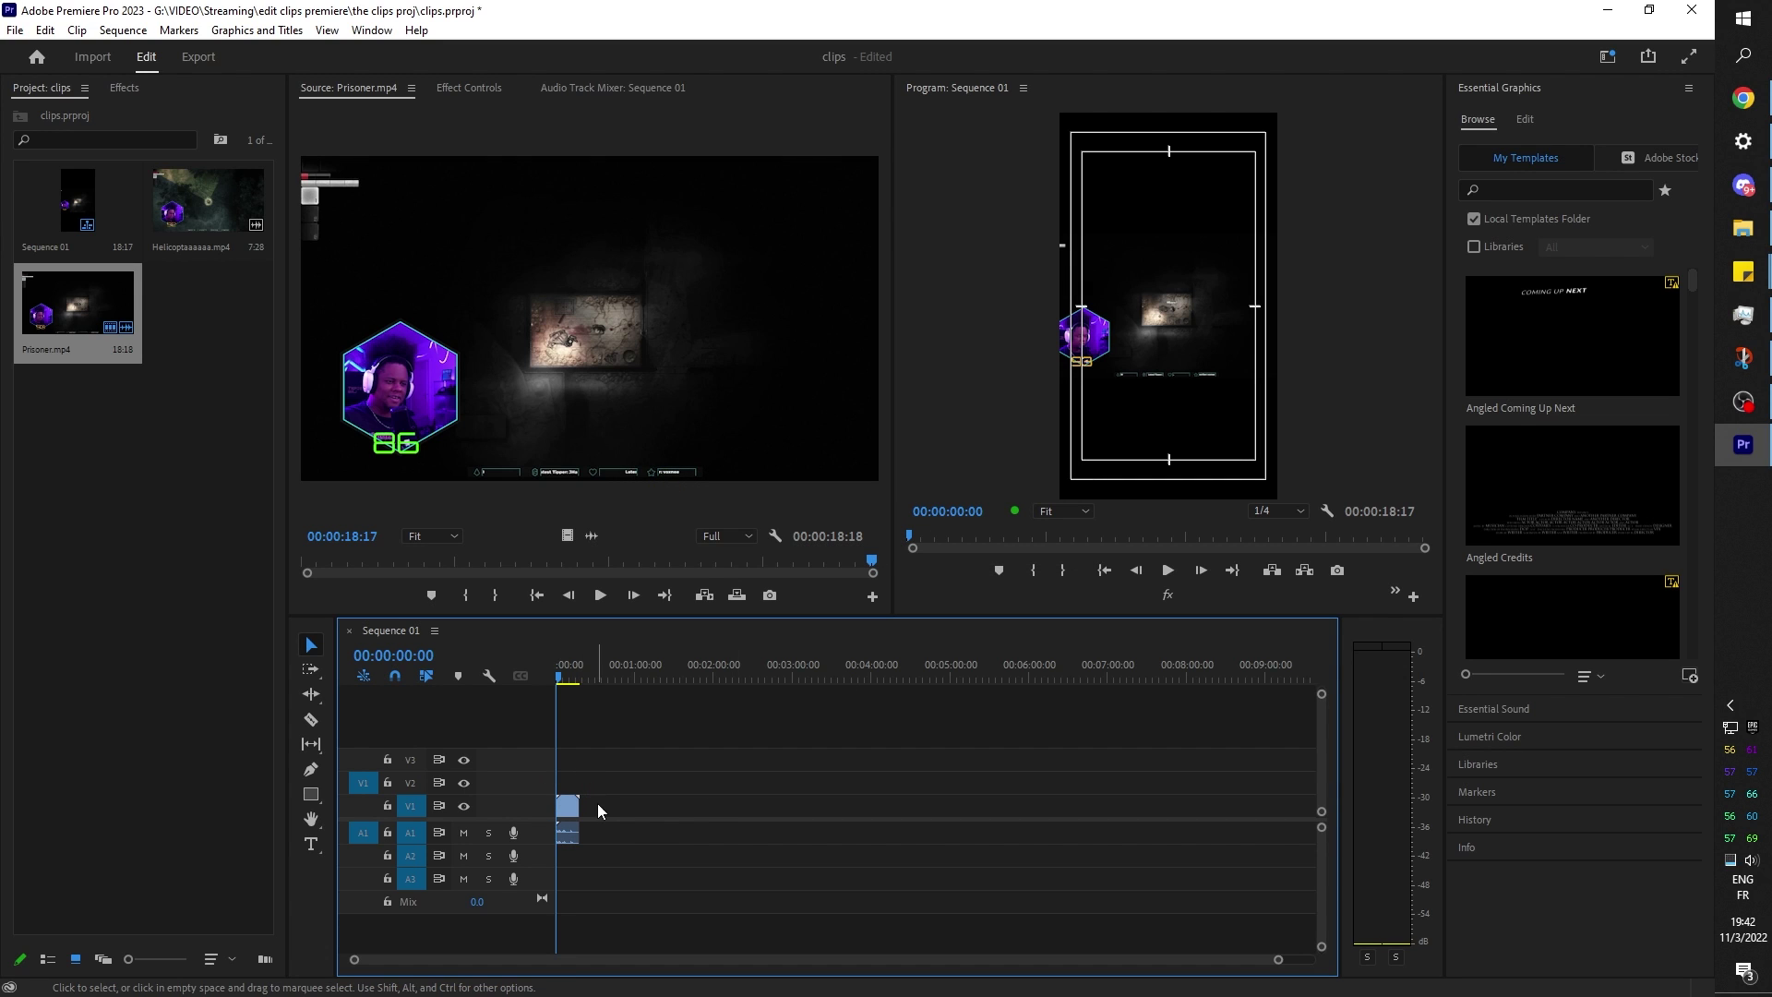
scroll(597, 803, up, 8)
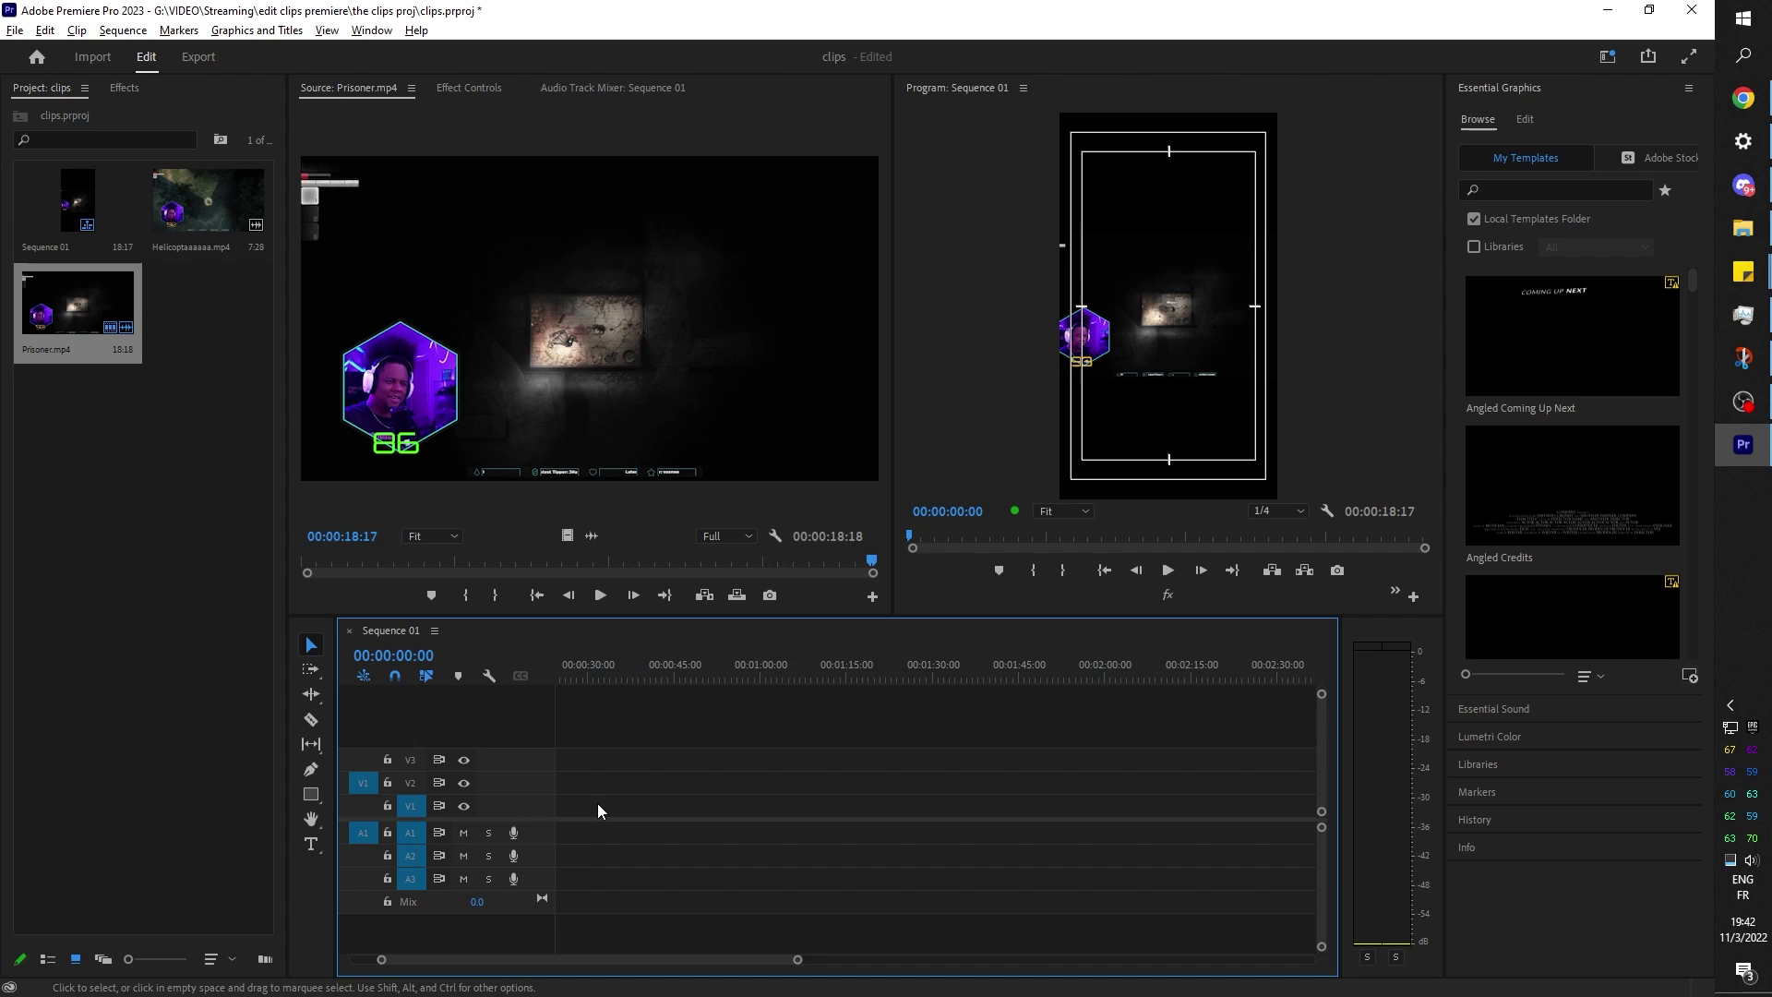
scroll(597, 803, up, 2)
drag(539, 959, 418, 961)
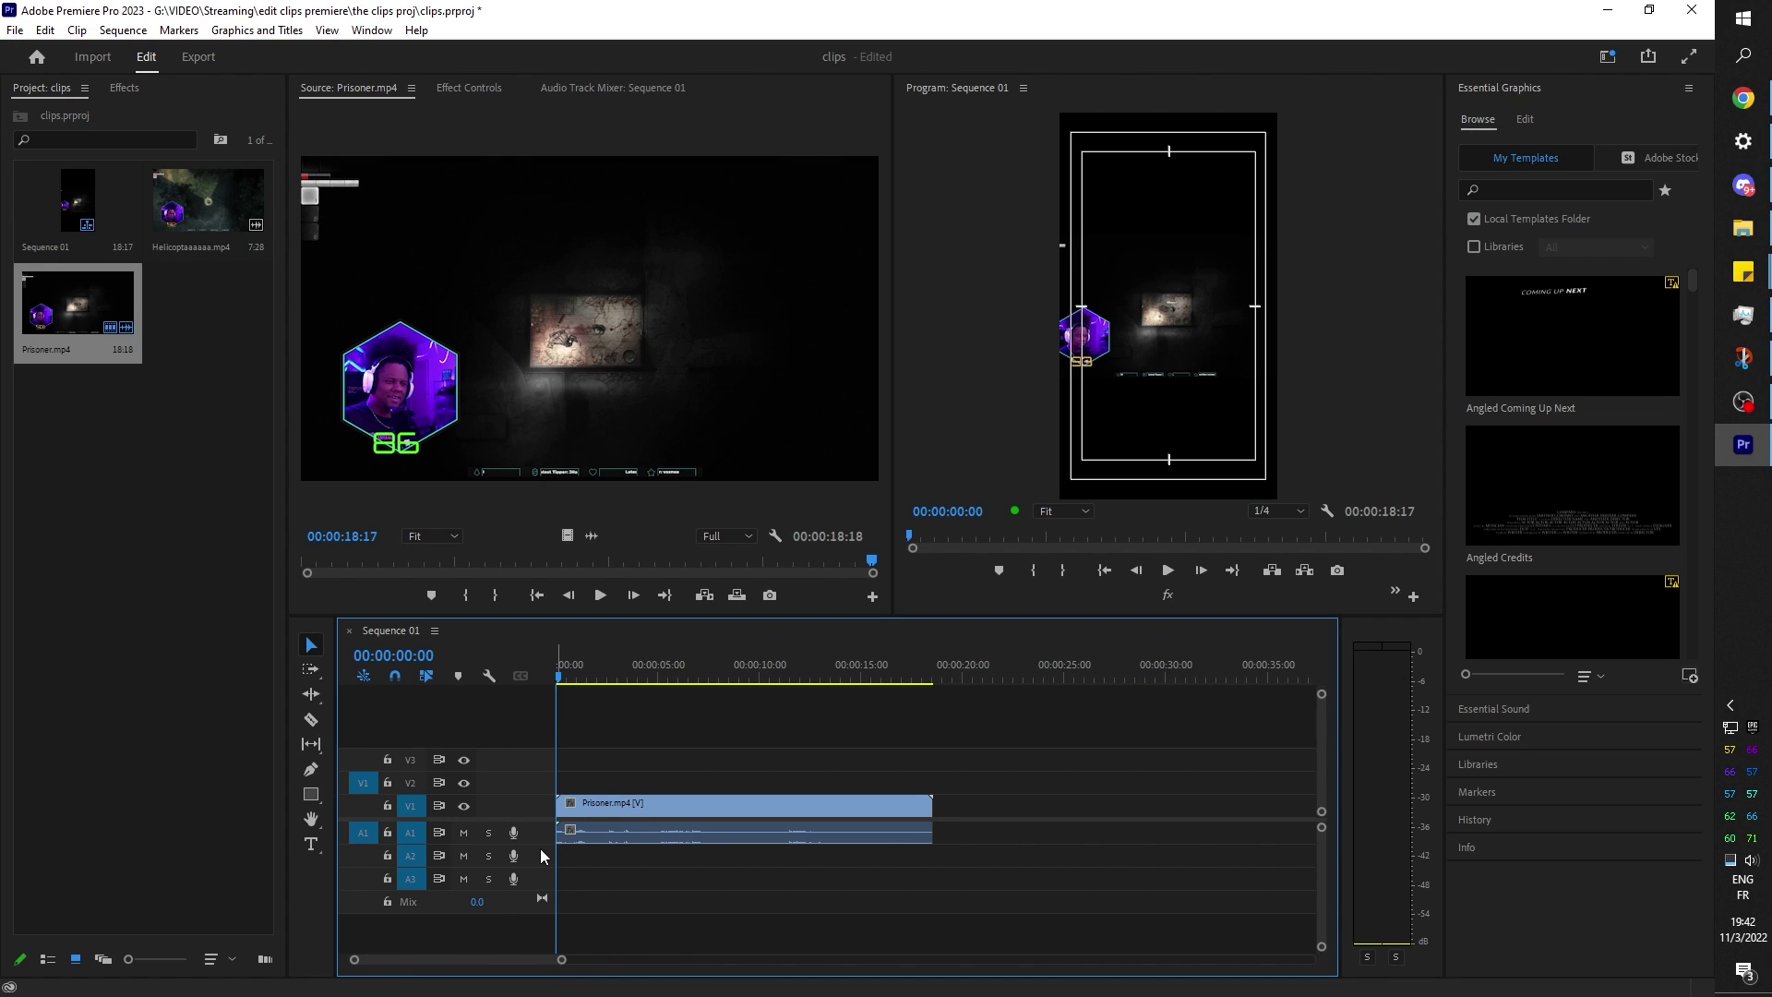
drag(541, 844, 541, 873)
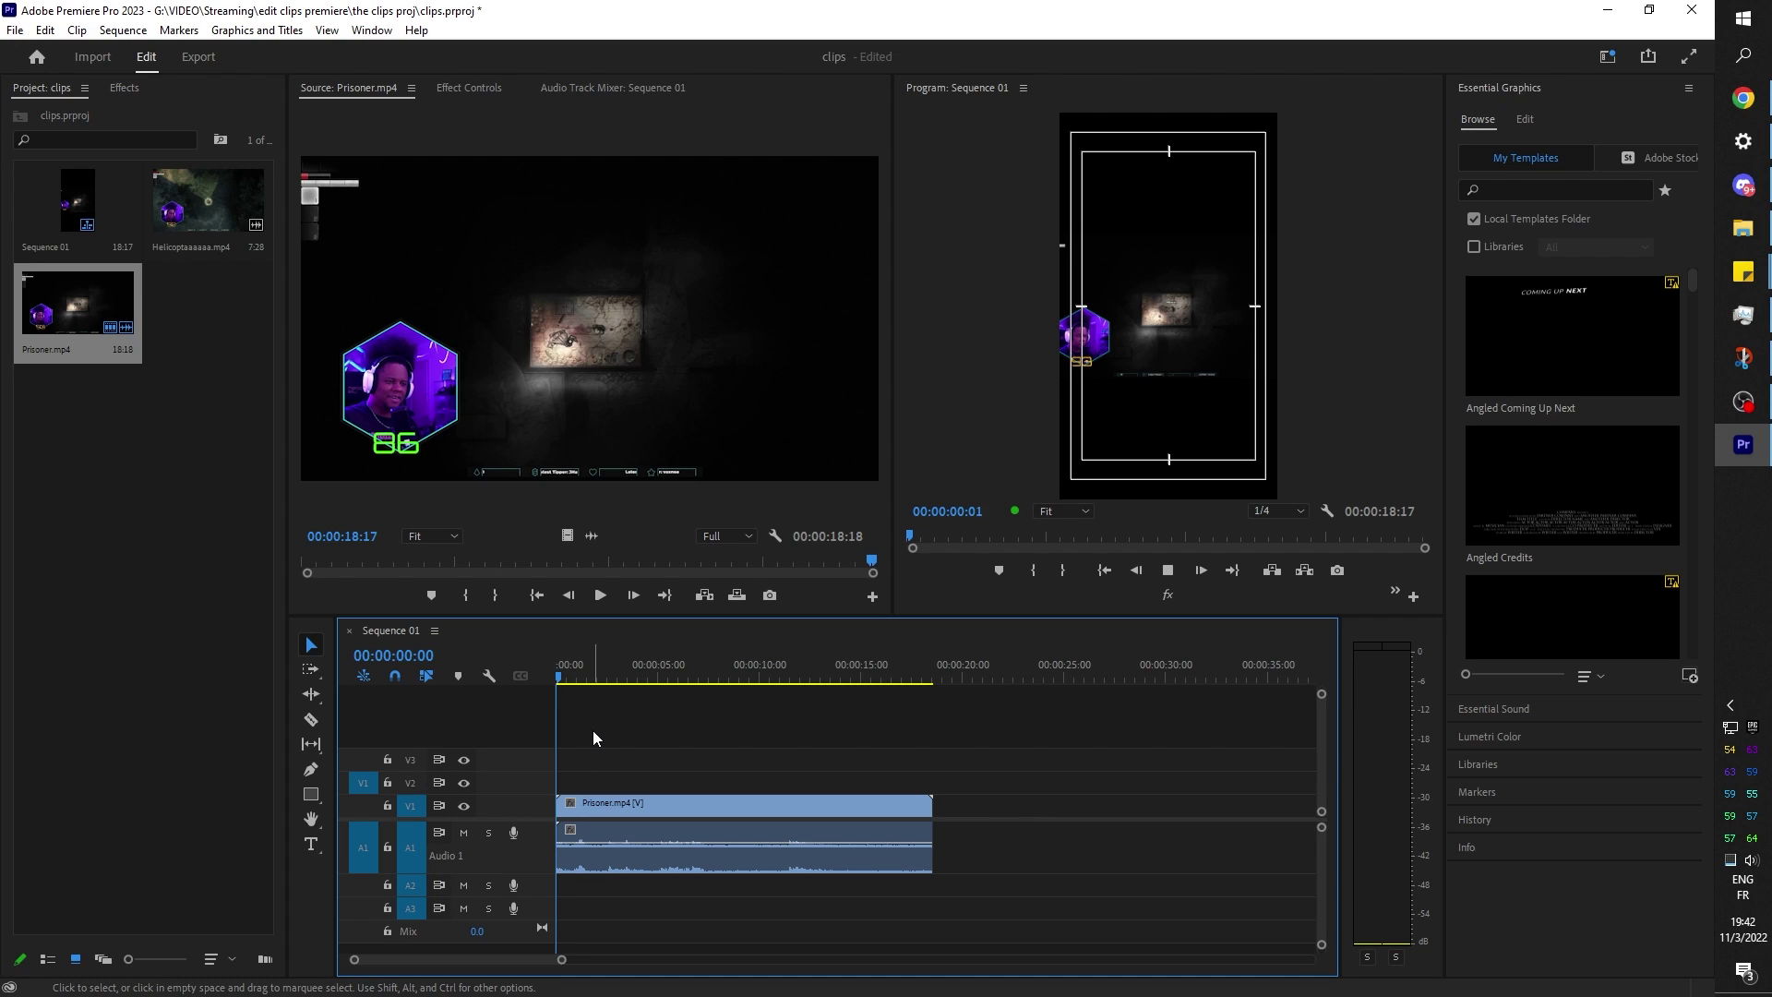
key(space)
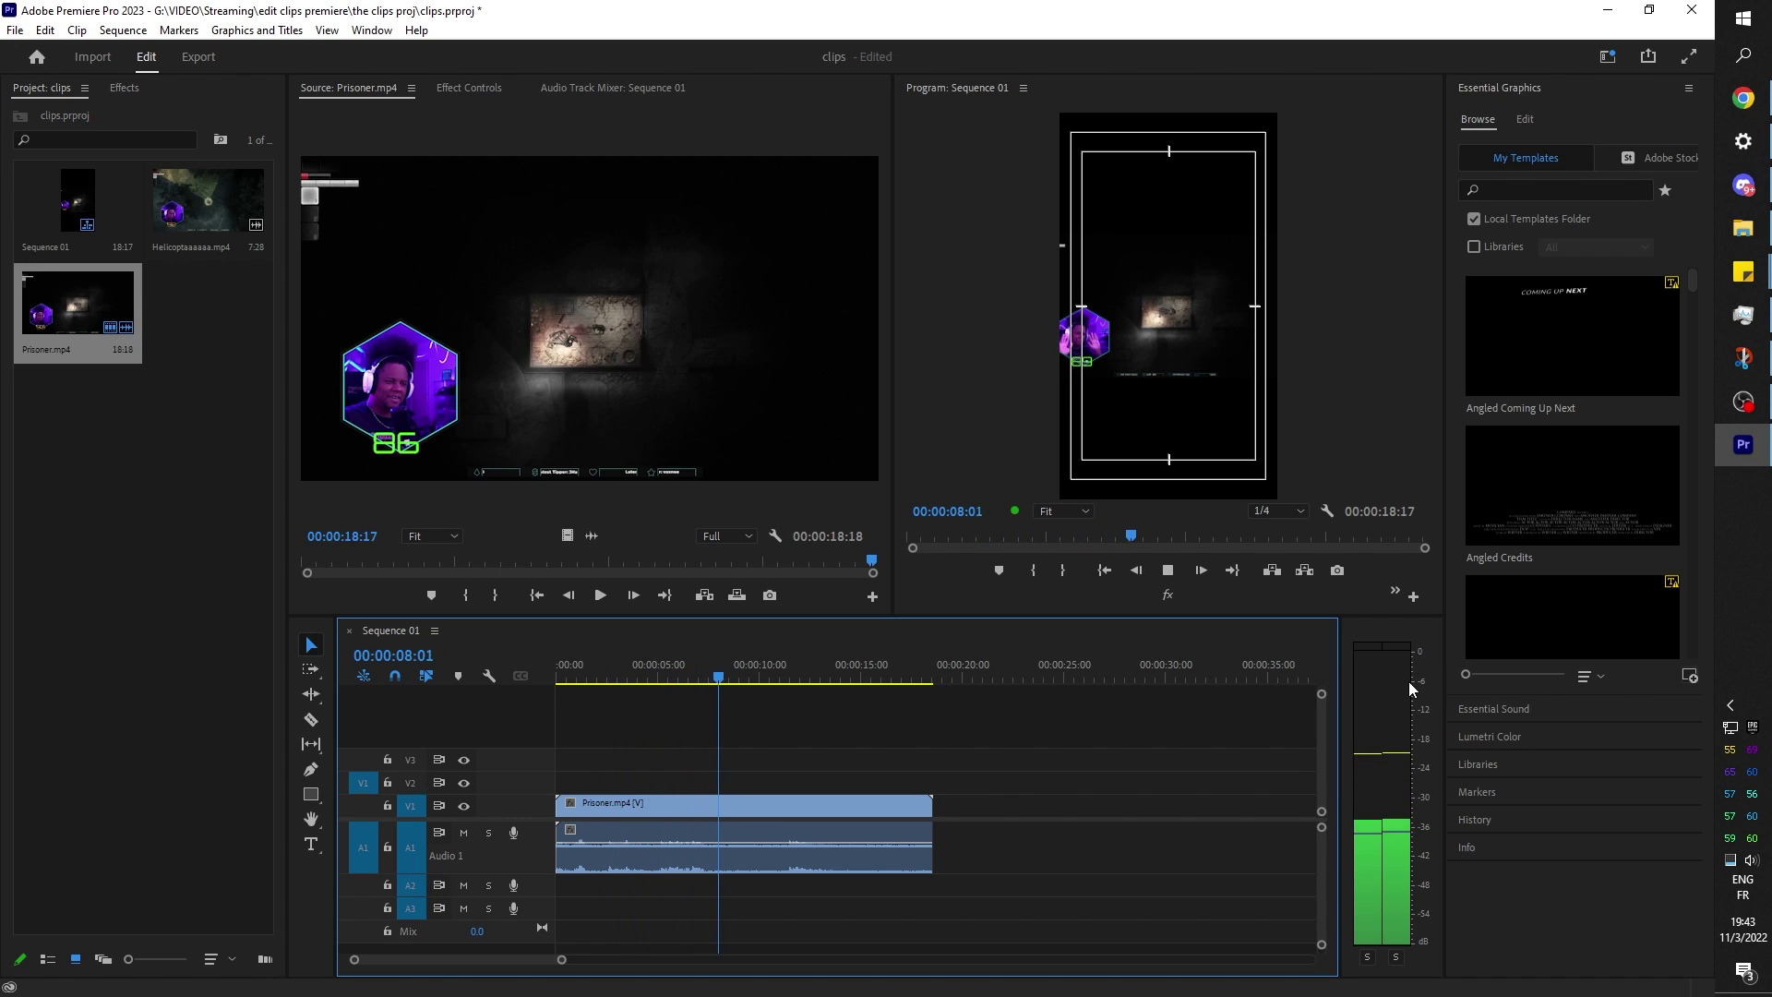
Set Prisoner.mp4's volume level to 10 dB and play back to check it.
click(775, 826)
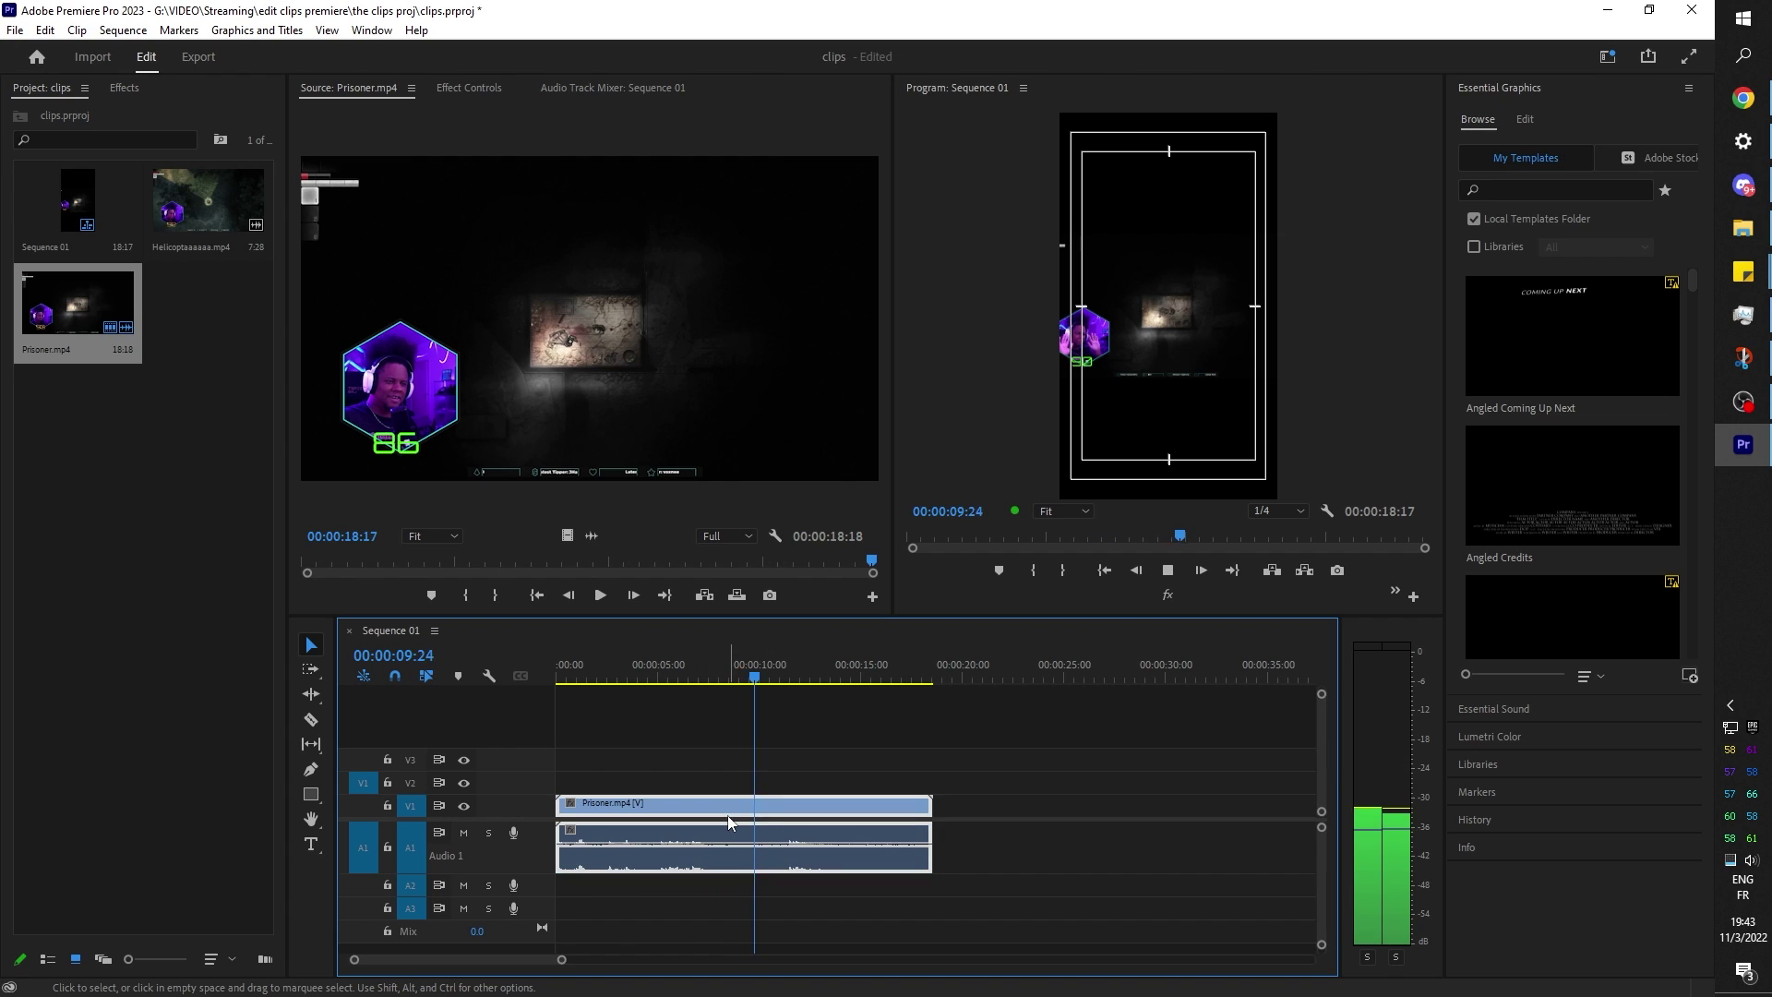
click(468, 88)
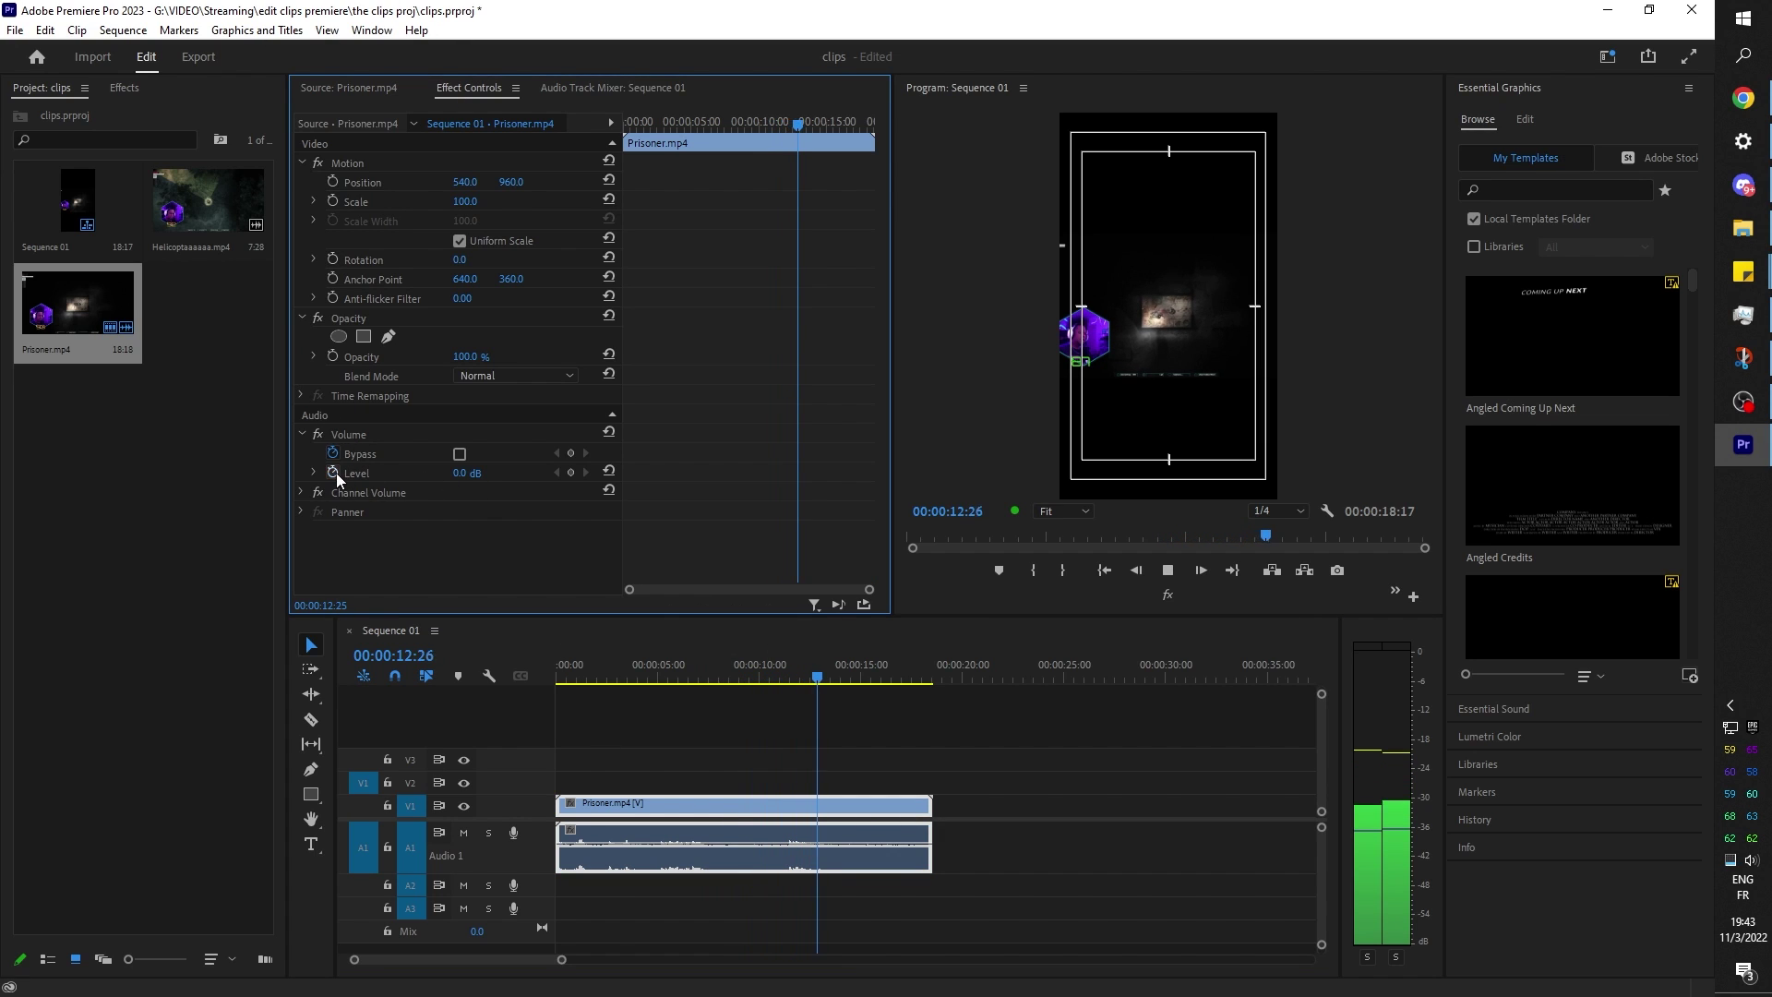
click(444, 472)
click(459, 473)
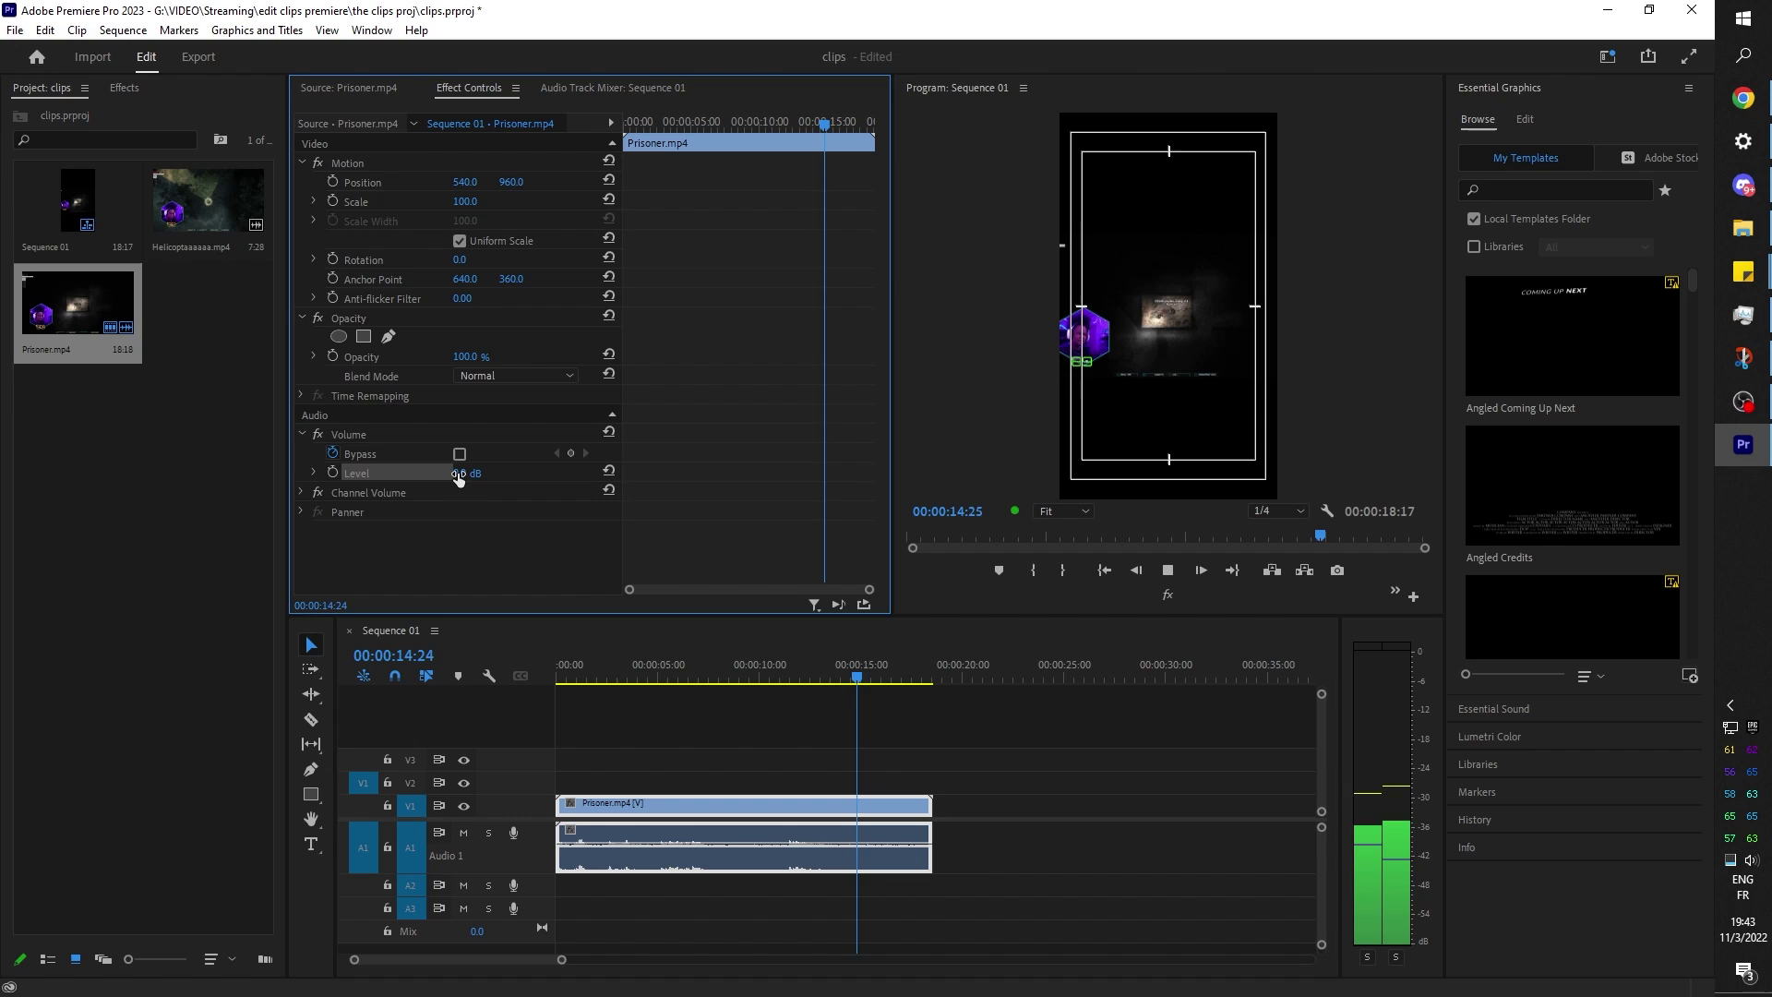
text(10)
key(Return)
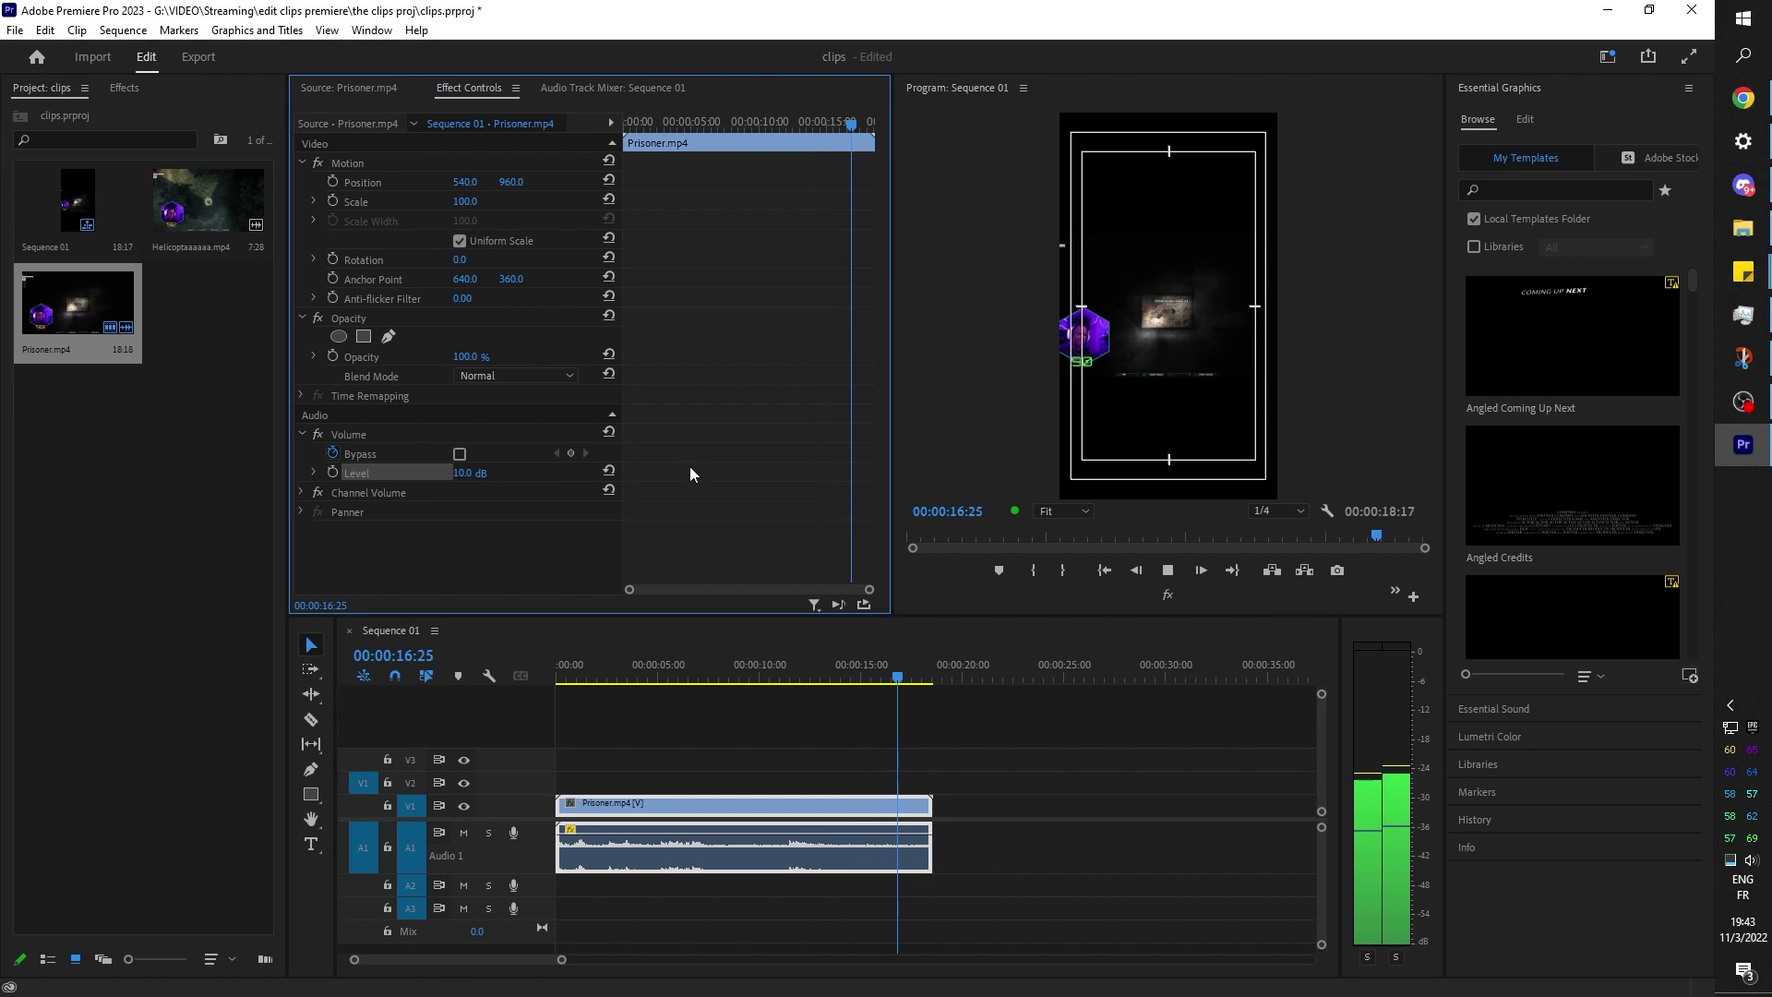
click(589, 675)
key(space)
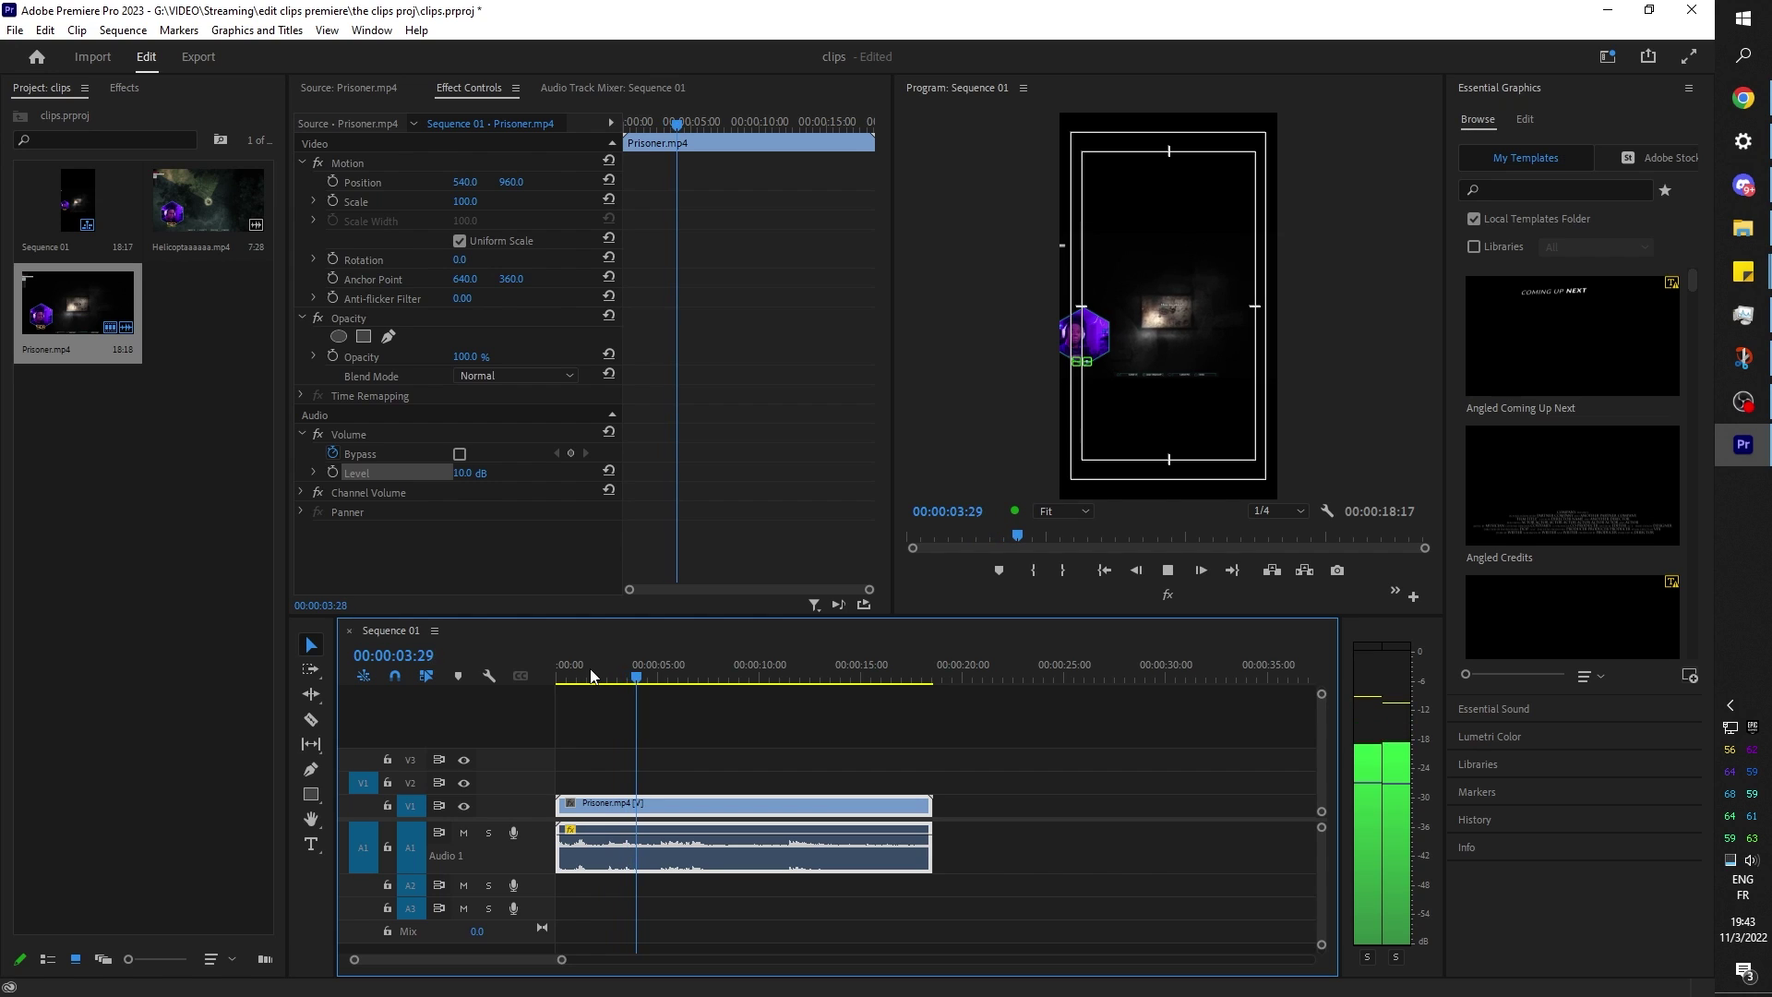
key(space)
Raise the clip's volume level to 13 dB and show the Effects list.
click(468, 472)
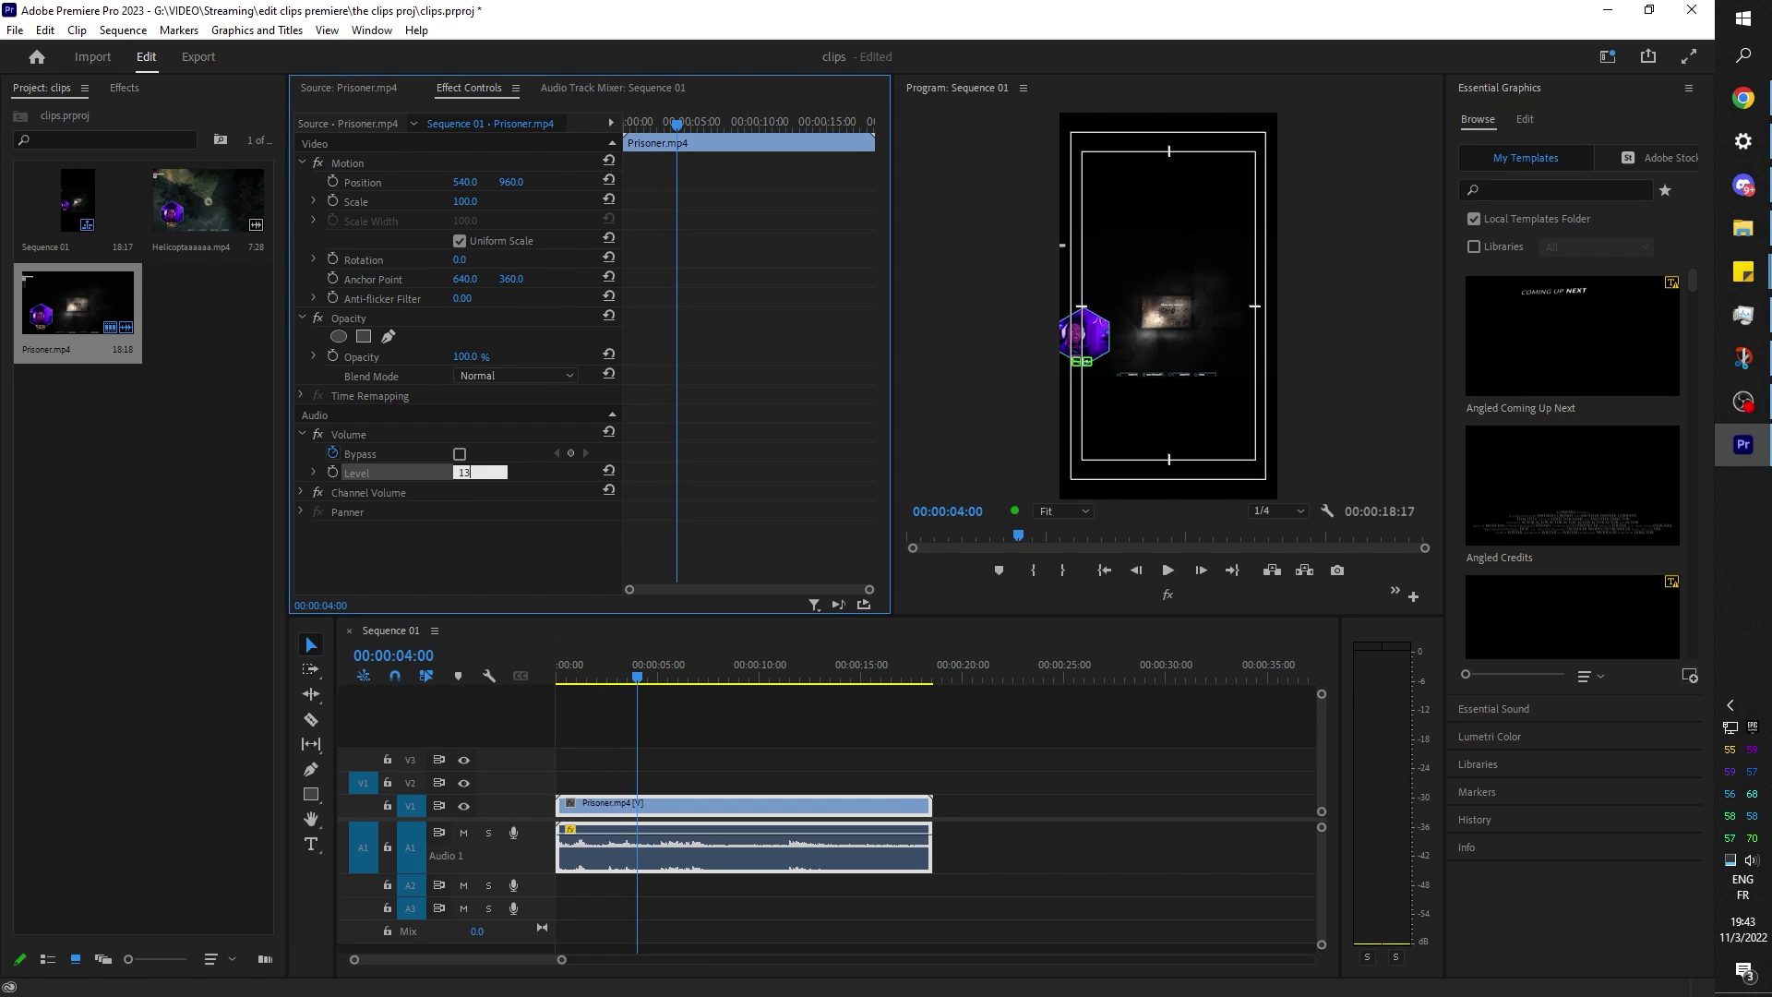
text(13)
key(Return)
click(118, 88)
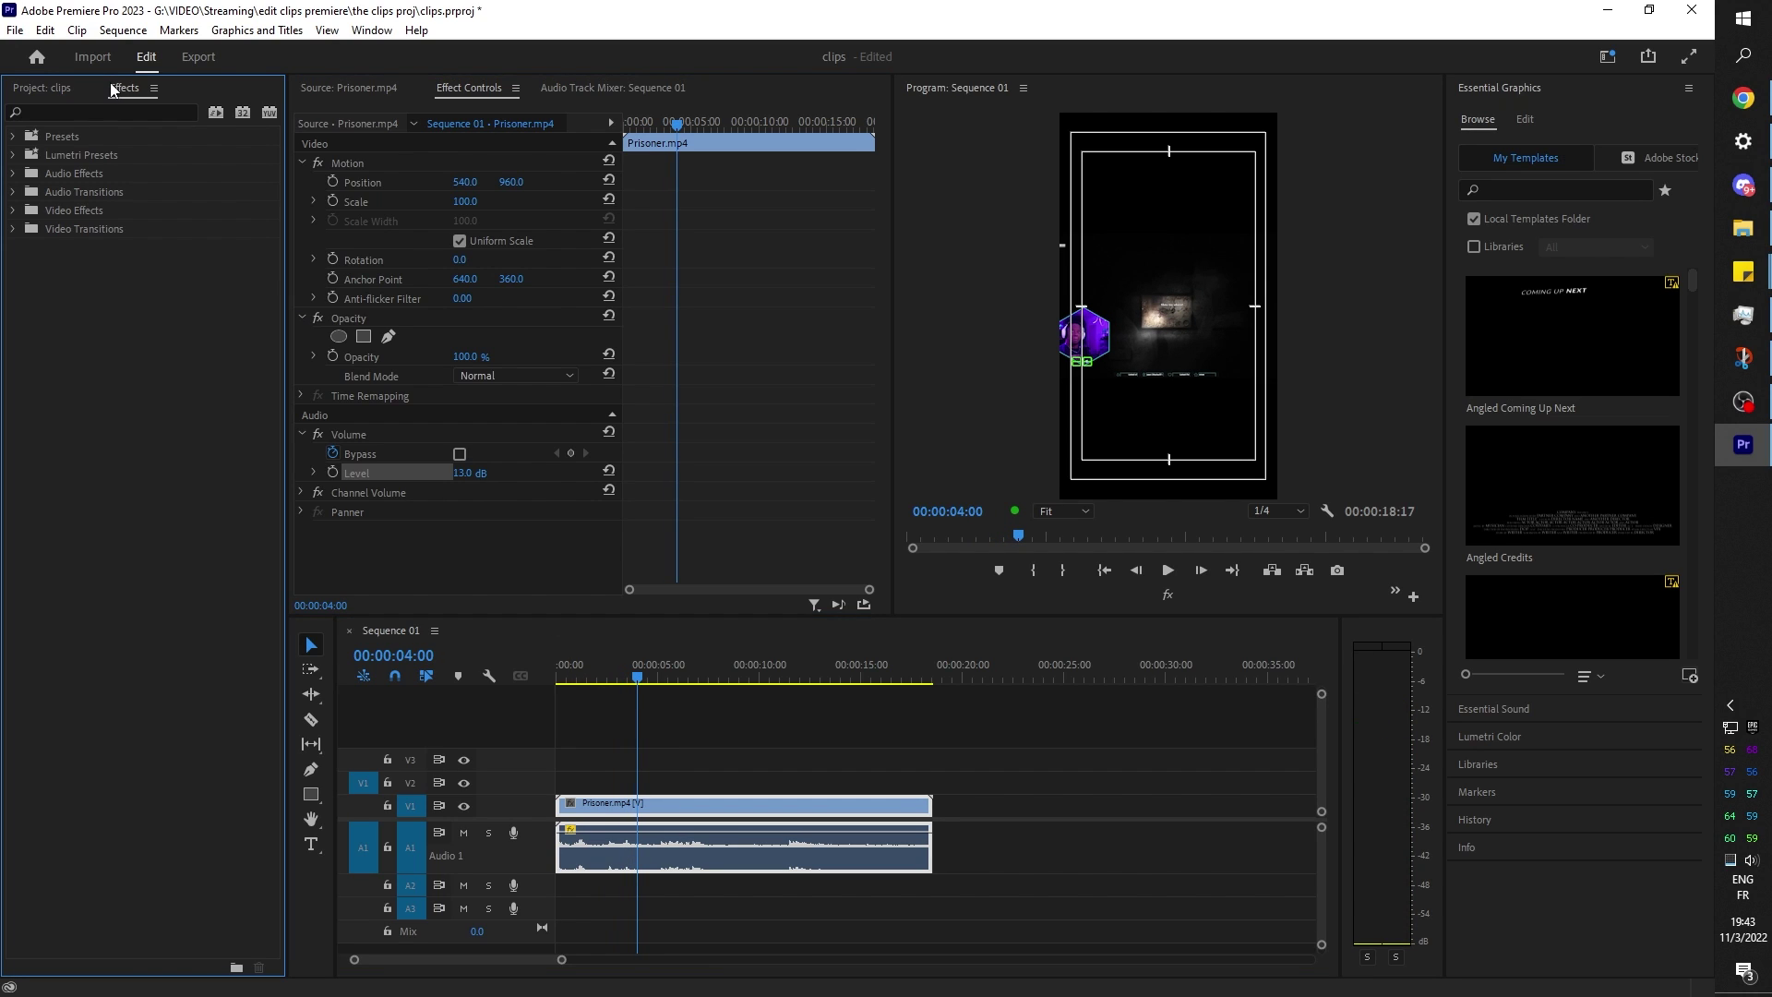
Apply the Amplify Preset to the clip and delete the duplicate Dynamics, Mastering and Amplify effects.
click(14, 137)
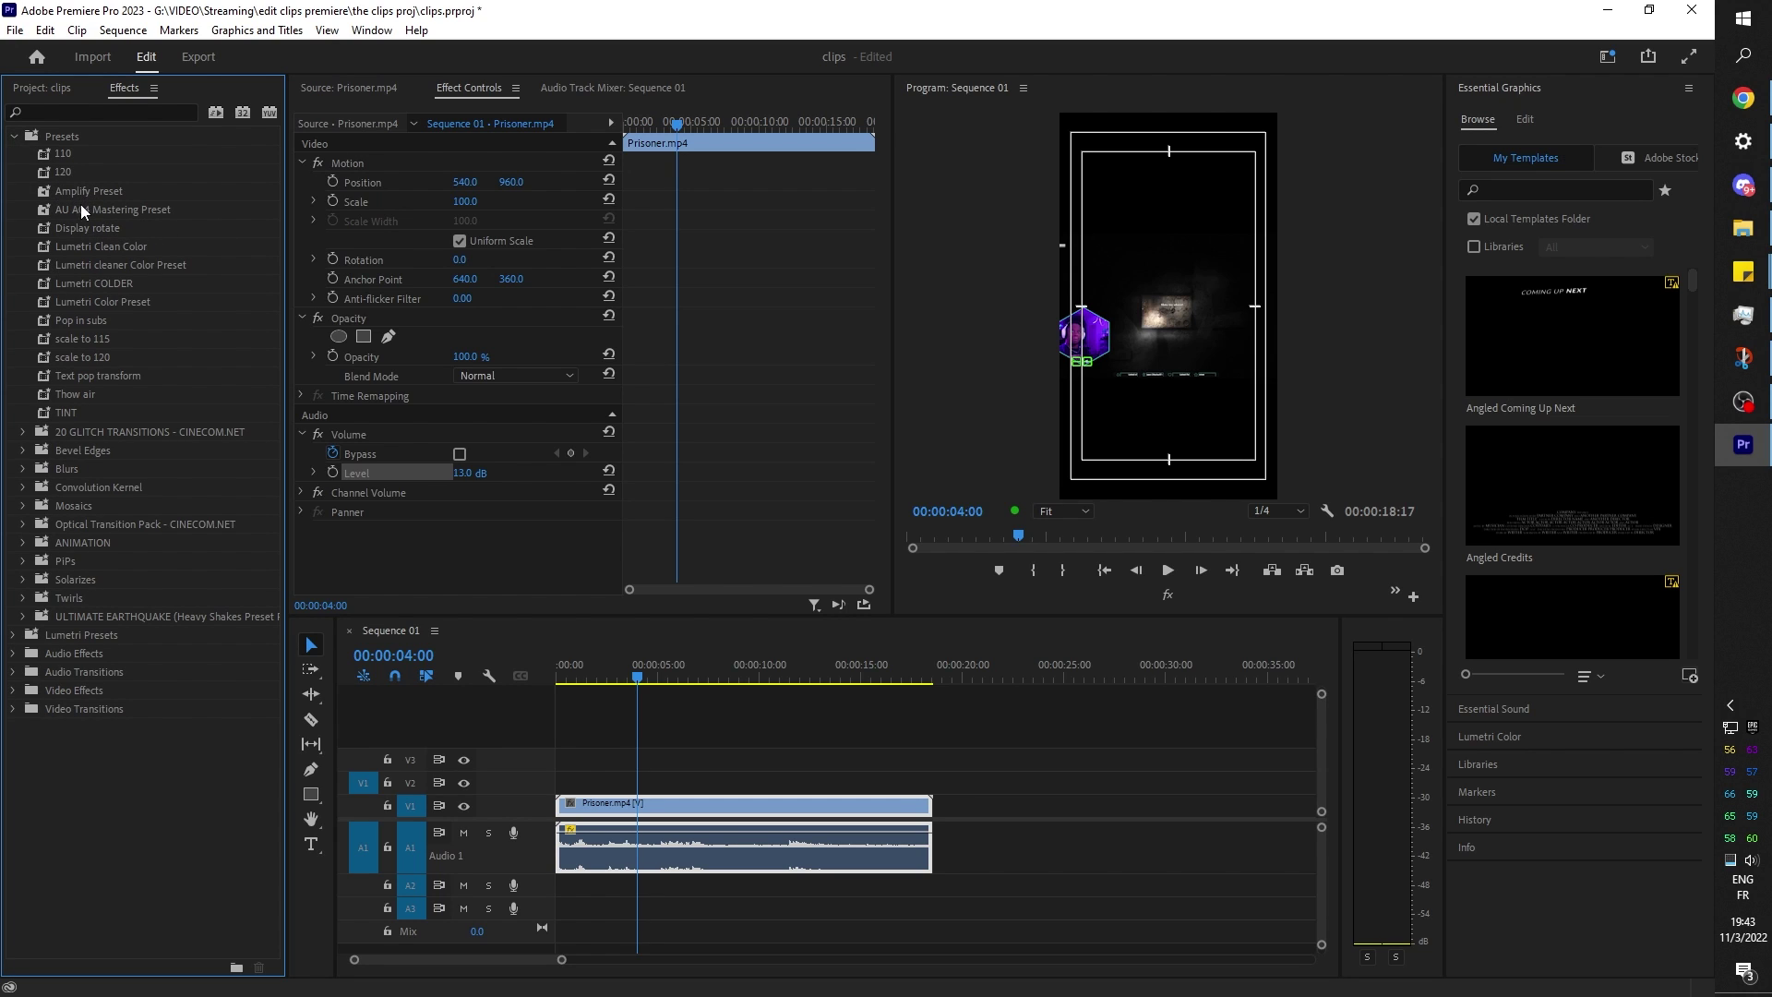
drag(72, 196, 474, 564)
scroll(800, 414, down, 2)
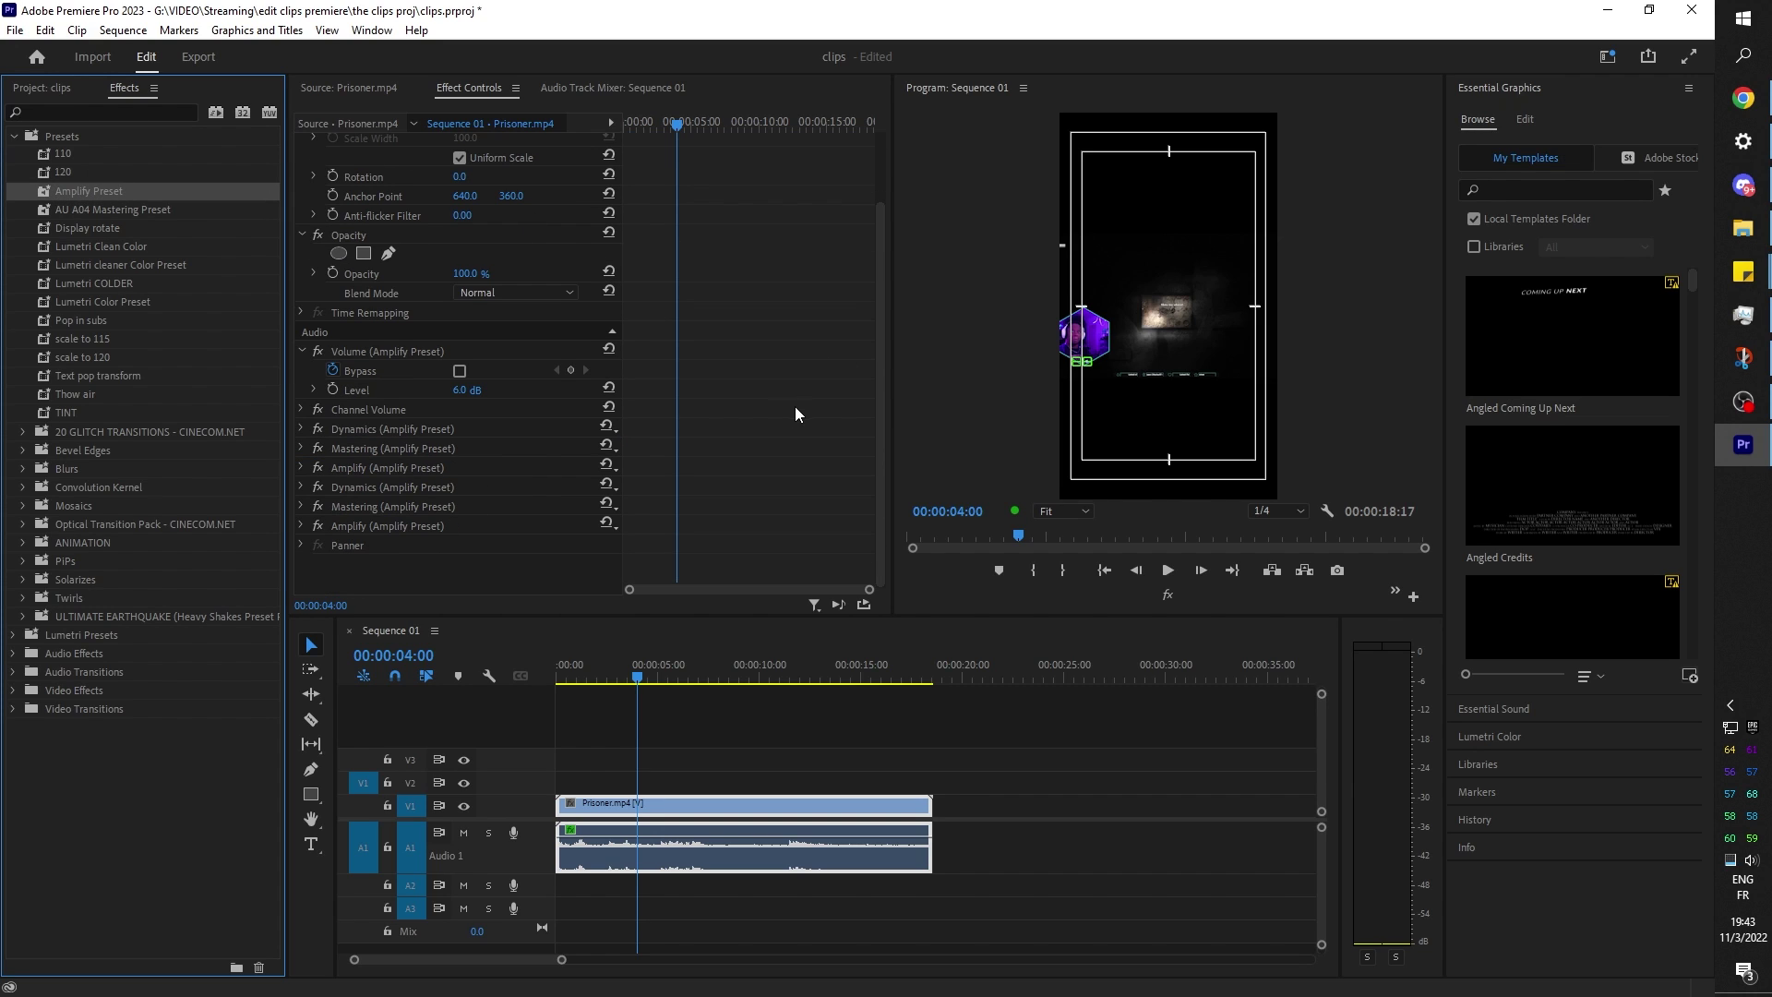
click(397, 524)
ctrl+click(384, 506)
ctrl+click(385, 489)
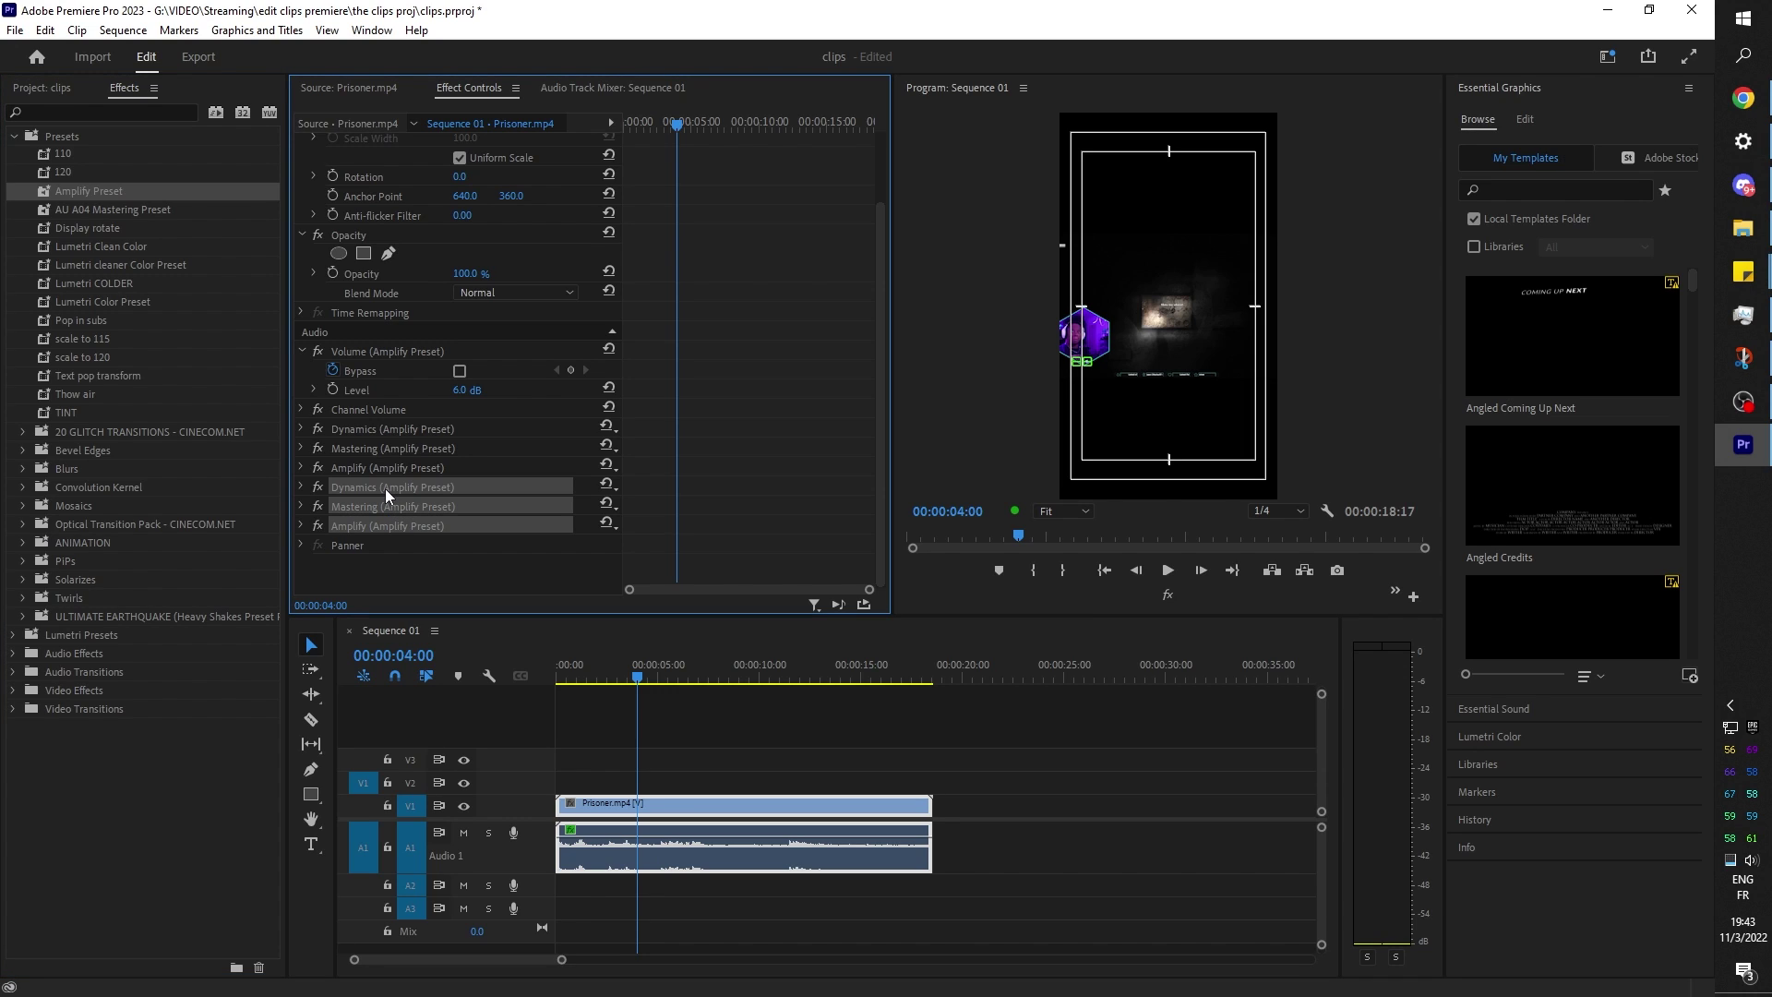
key(Delete)
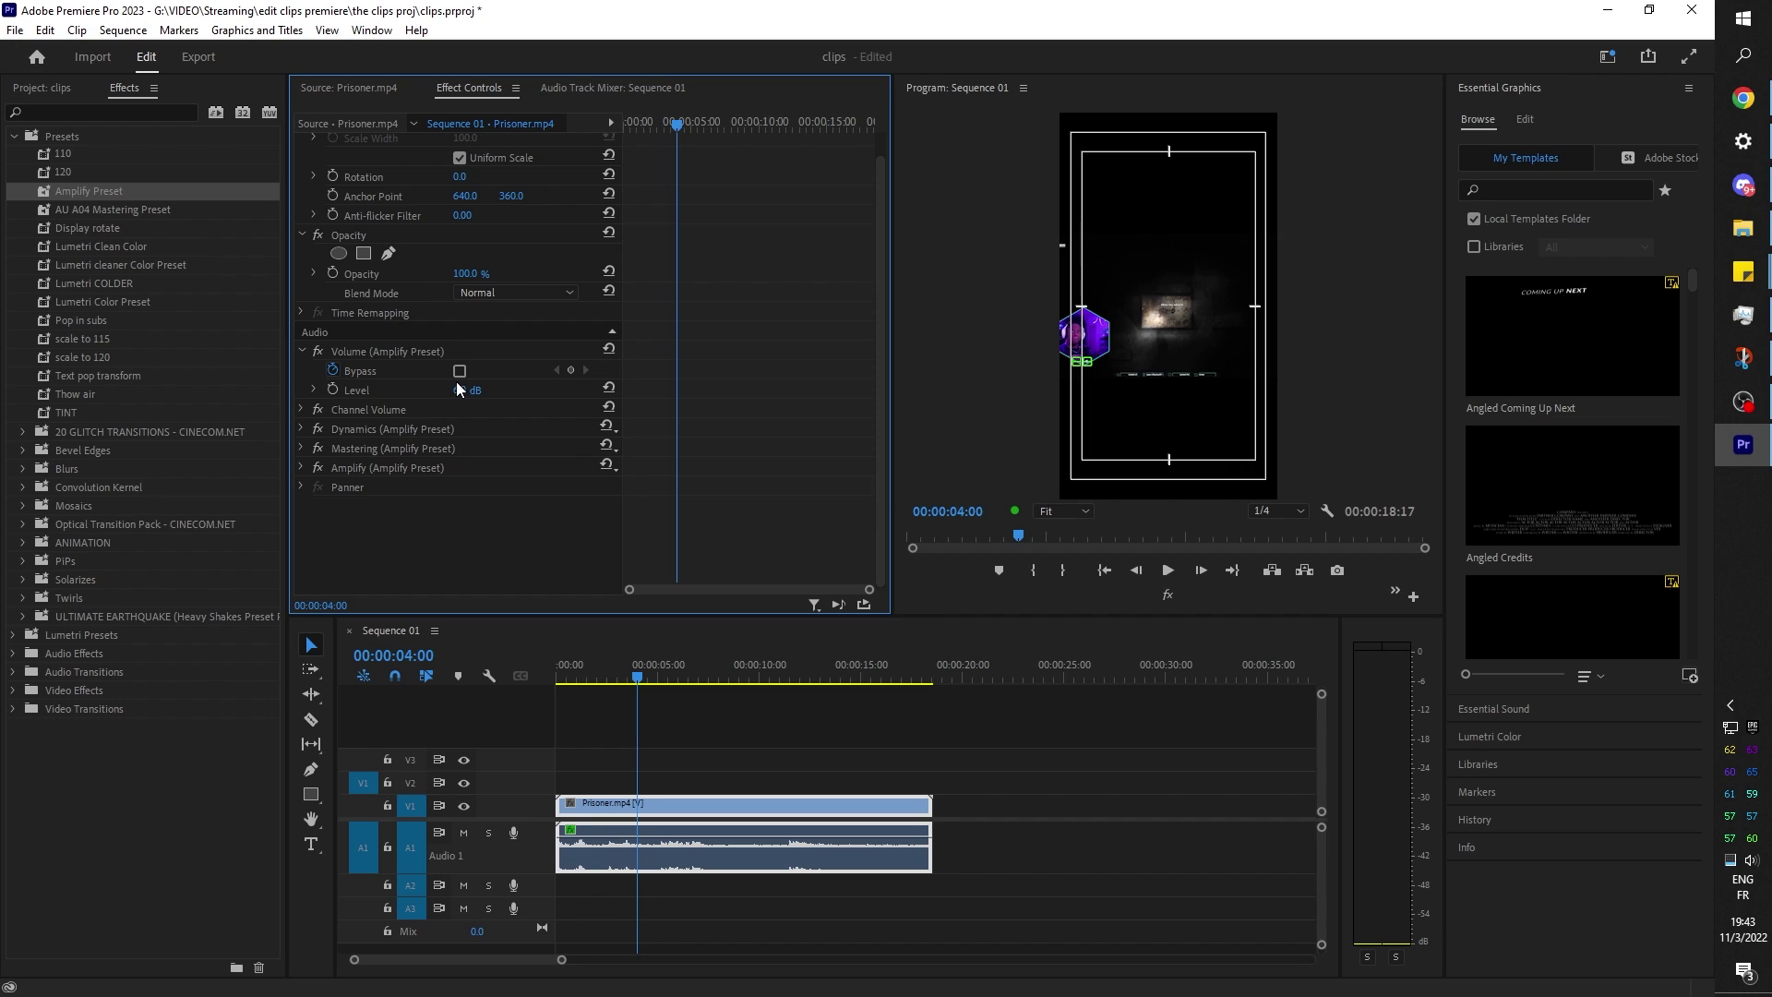
Raise the Dynamics compressor make-up gain to 2.6 dB while playing from the start.
click(301, 429)
click(517, 471)
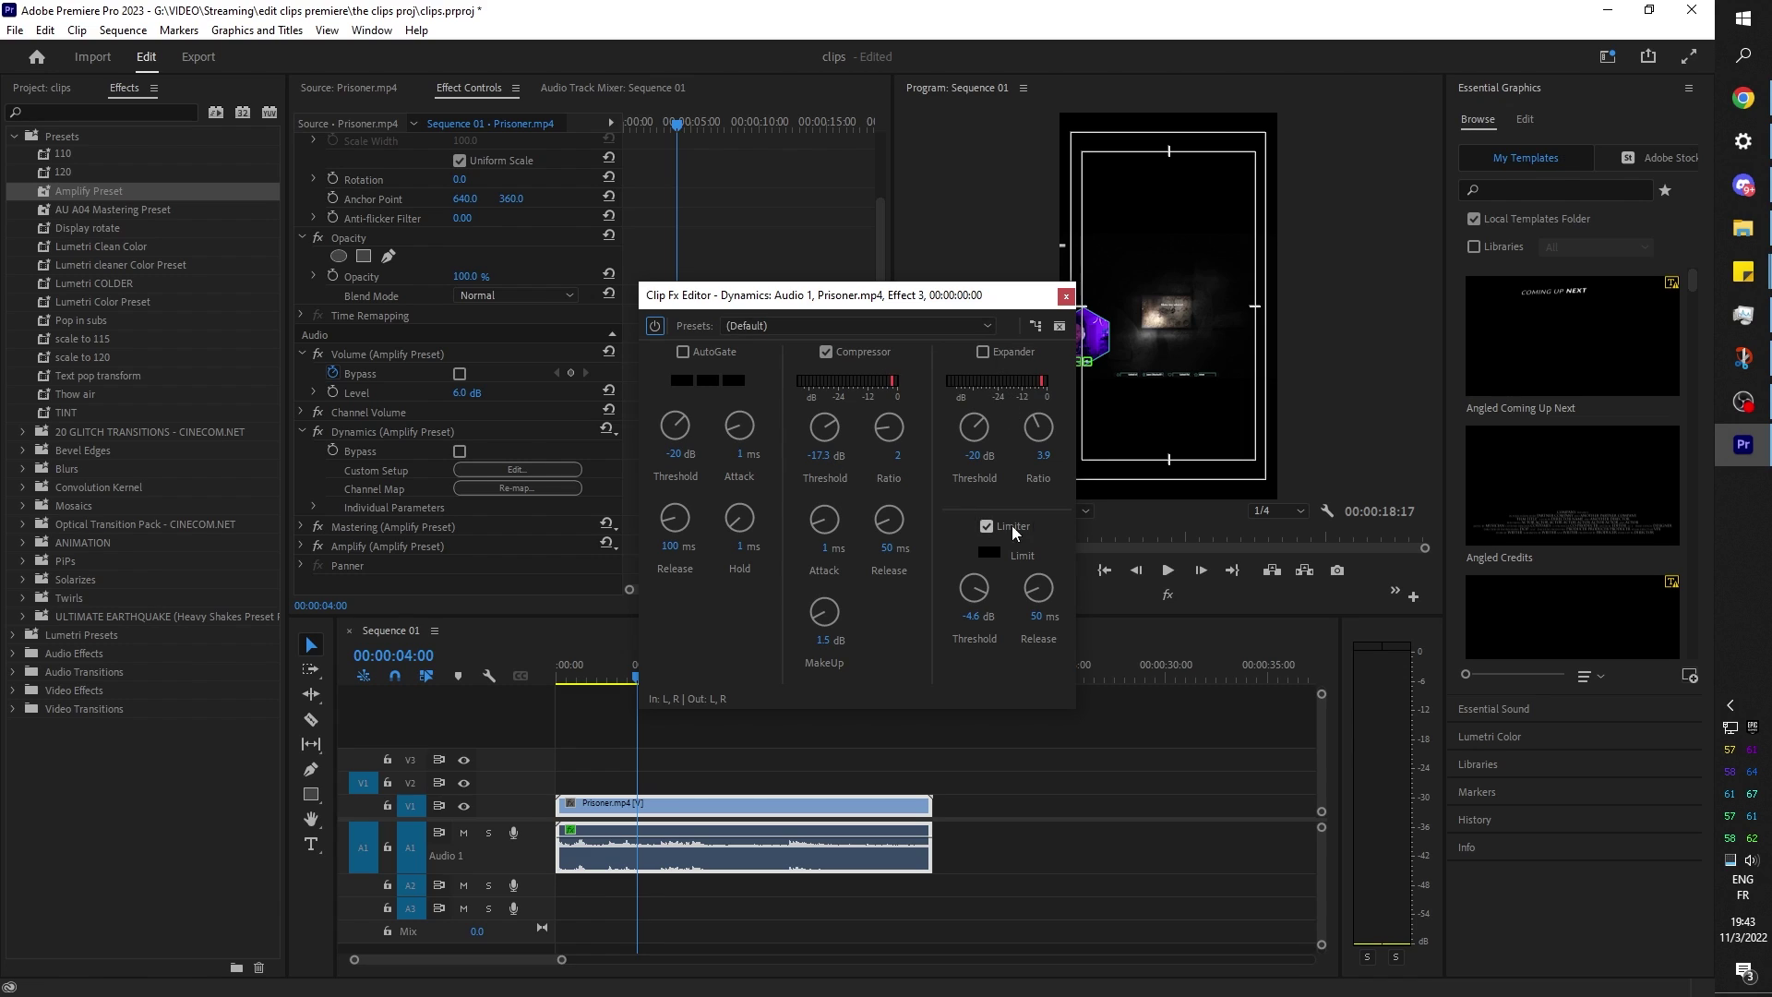
click(526, 671)
key(Home)
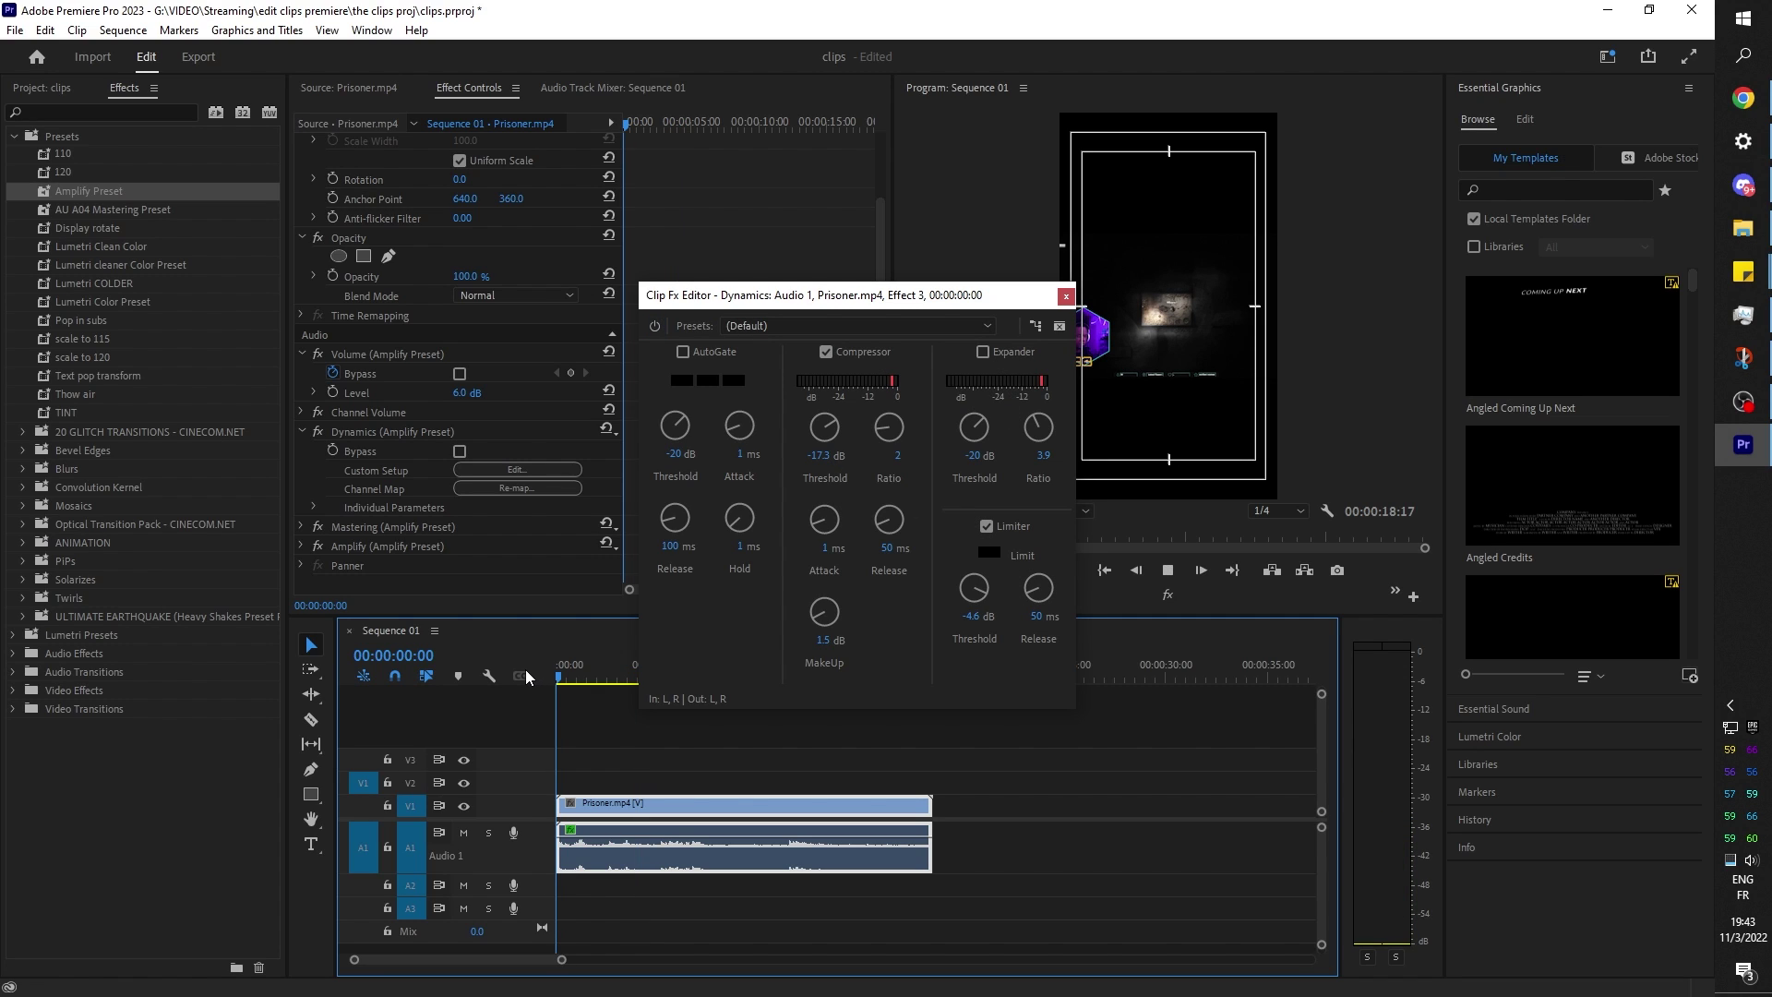
key(space)
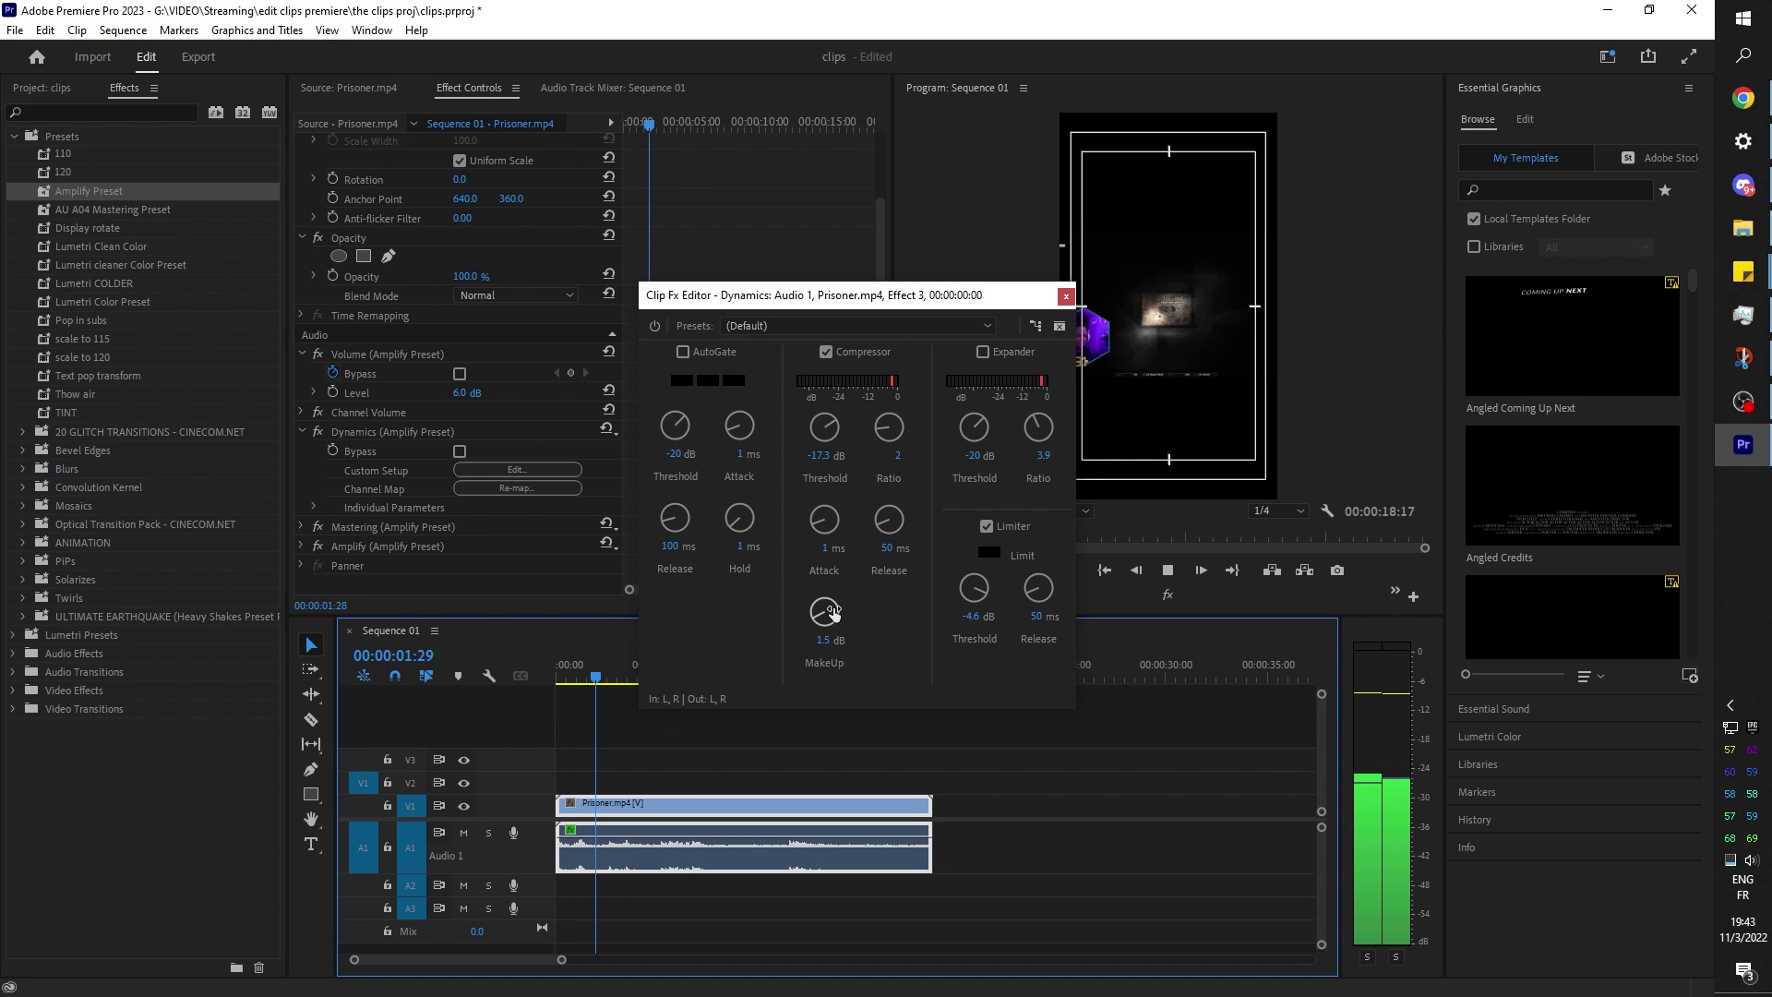
drag(824, 609, 827, 618)
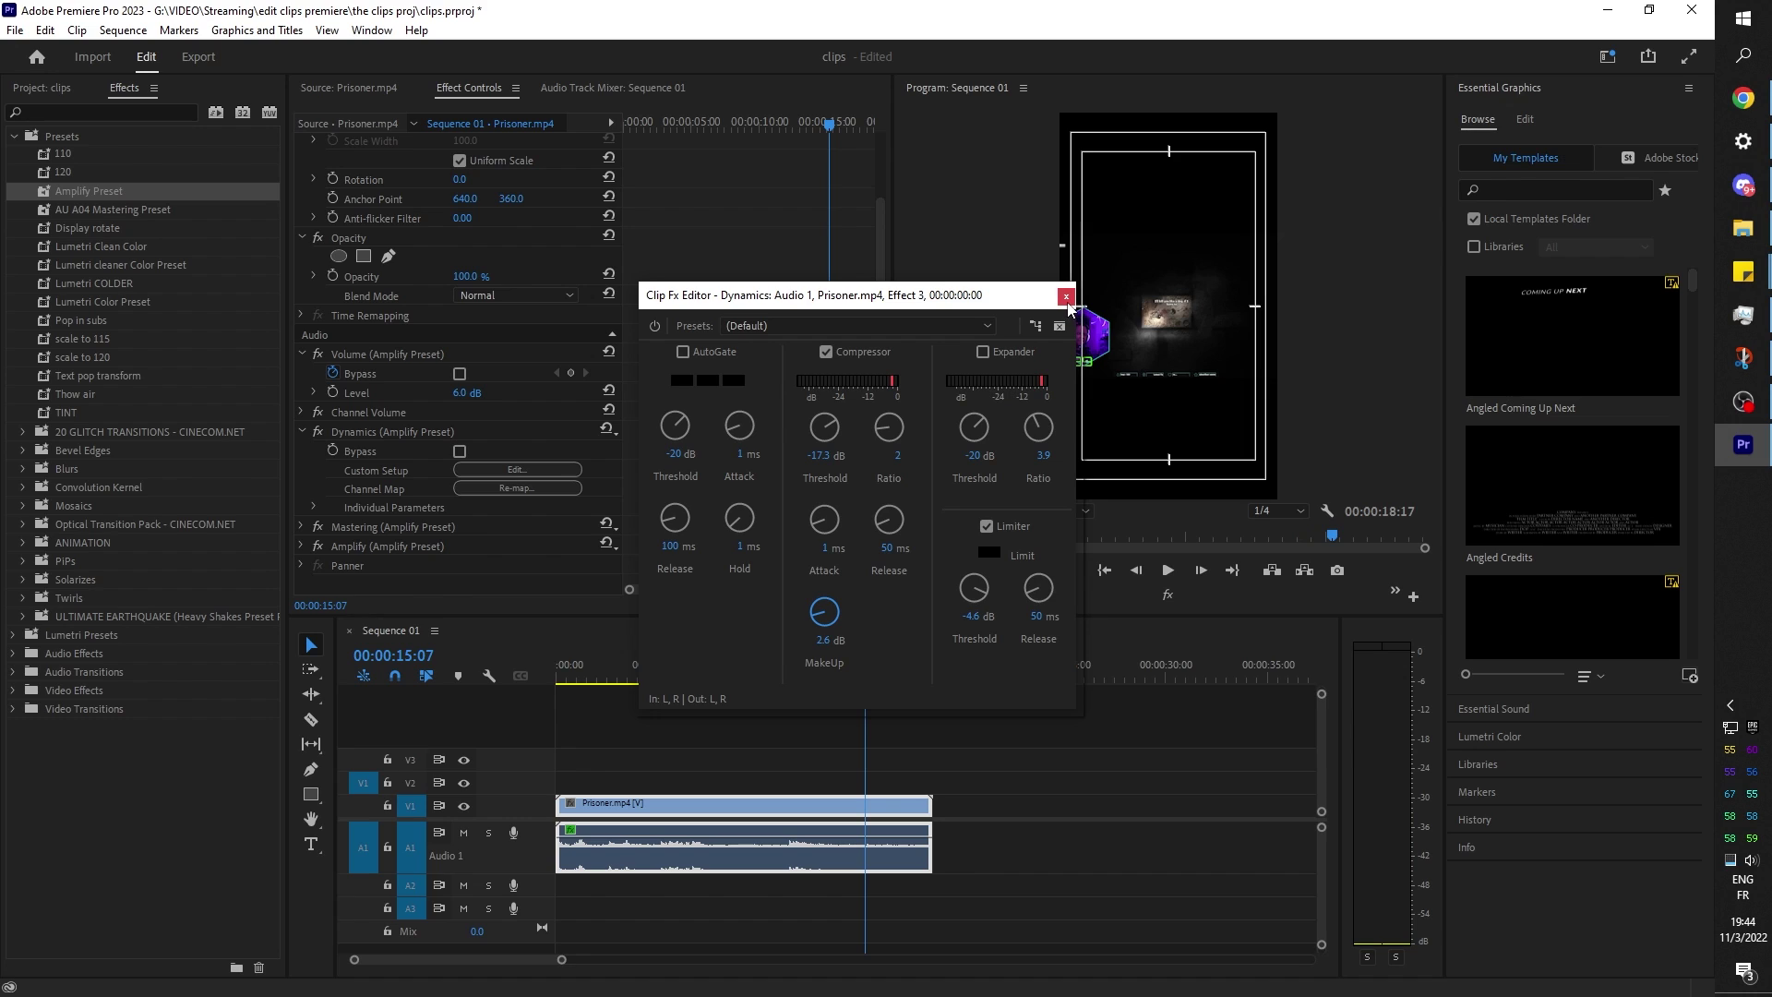
click(1065, 297)
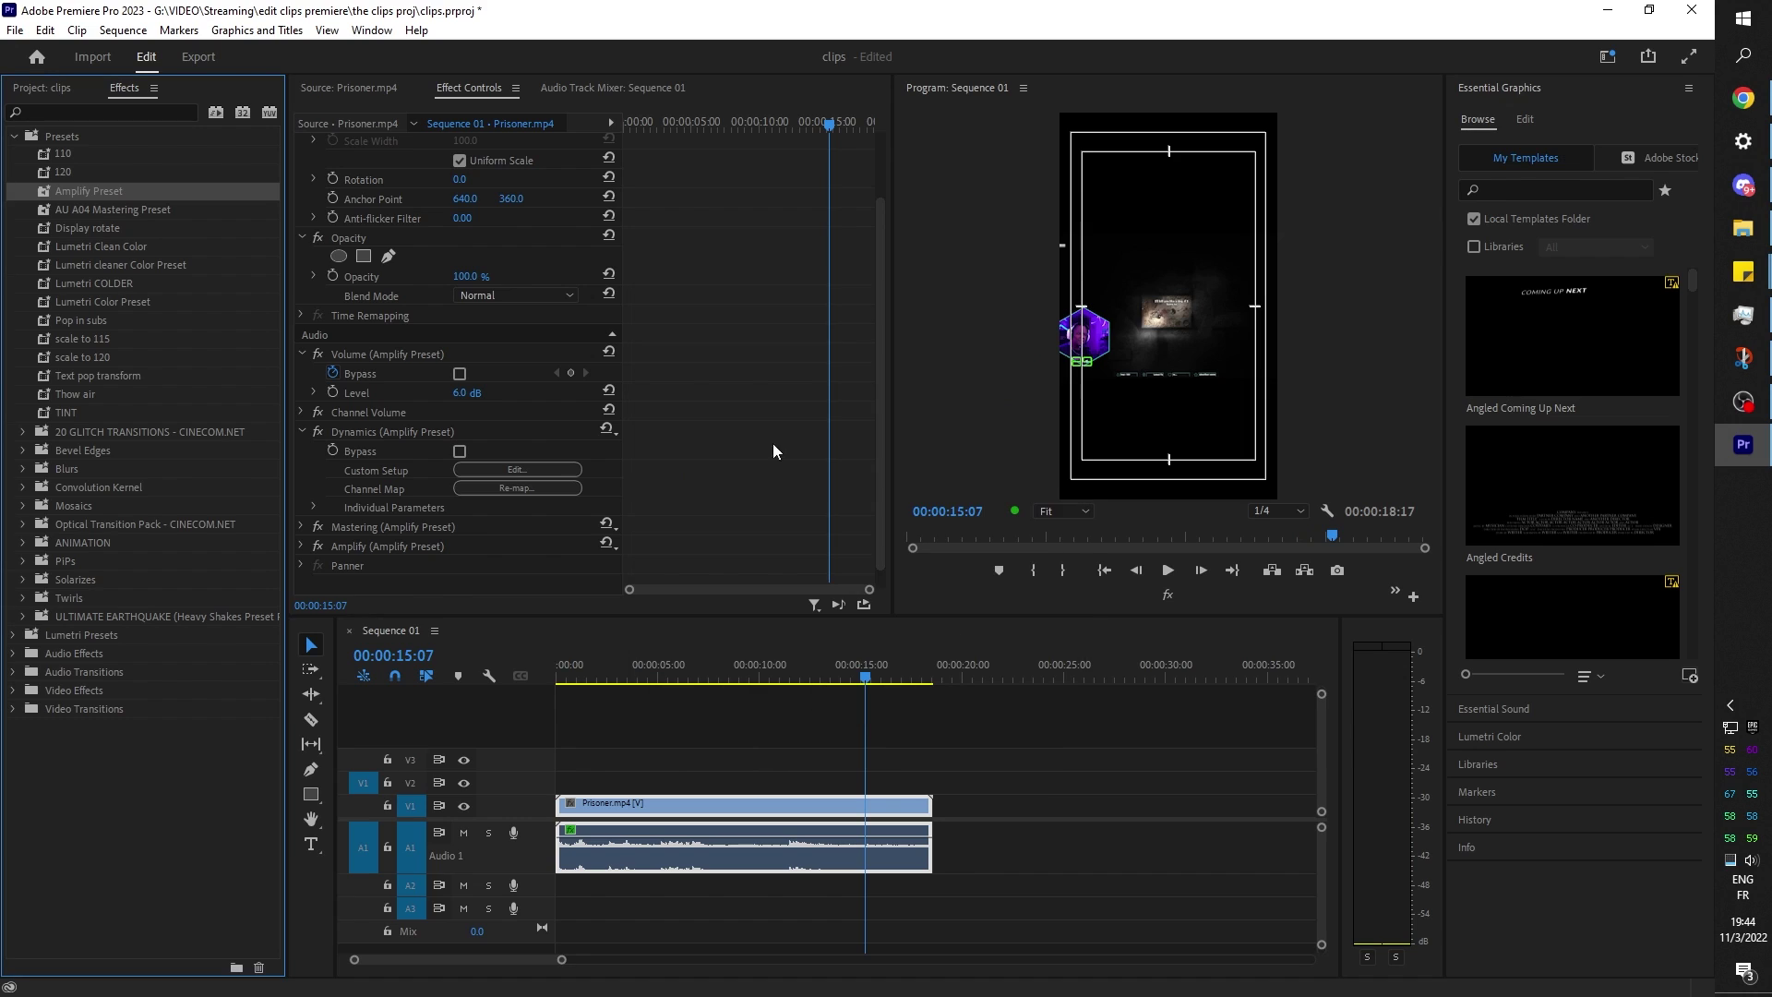
Review the Mastering and Amplify effect editors, leaving Amplify at 6.0 dB.
click(301, 525)
scroll(426, 469, down, 1)
click(482, 510)
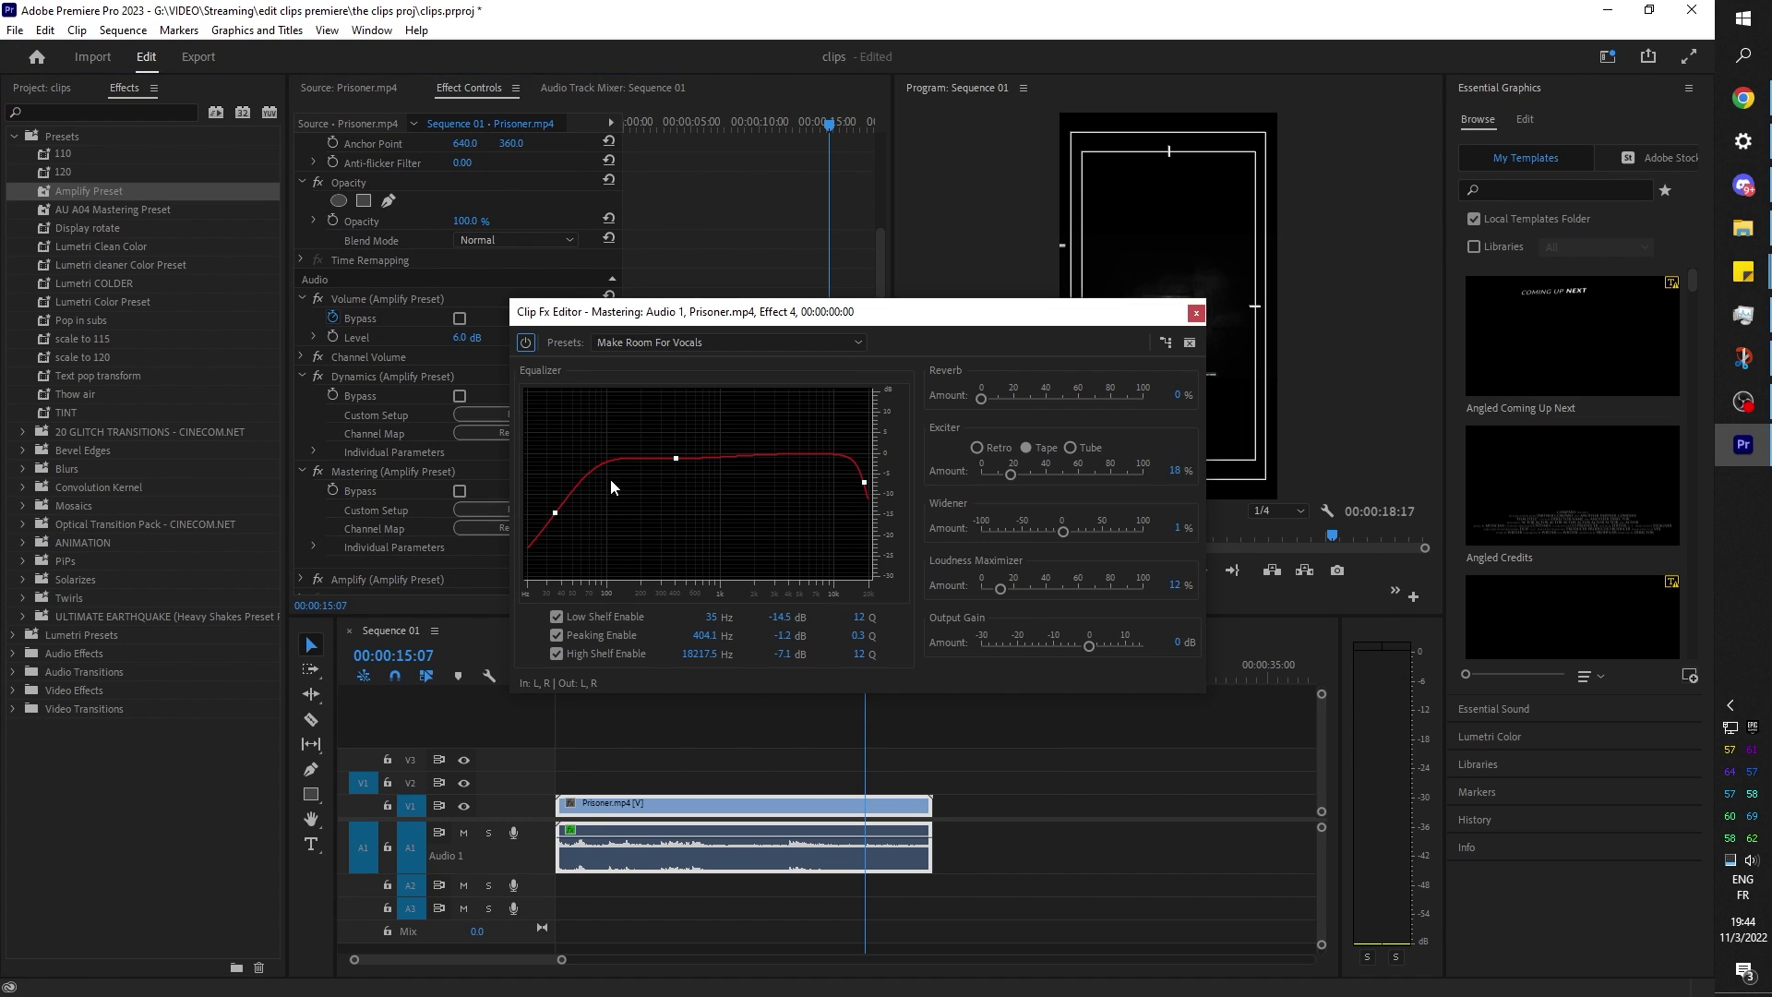
key(Escape)
scroll(308, 541, down, 1)
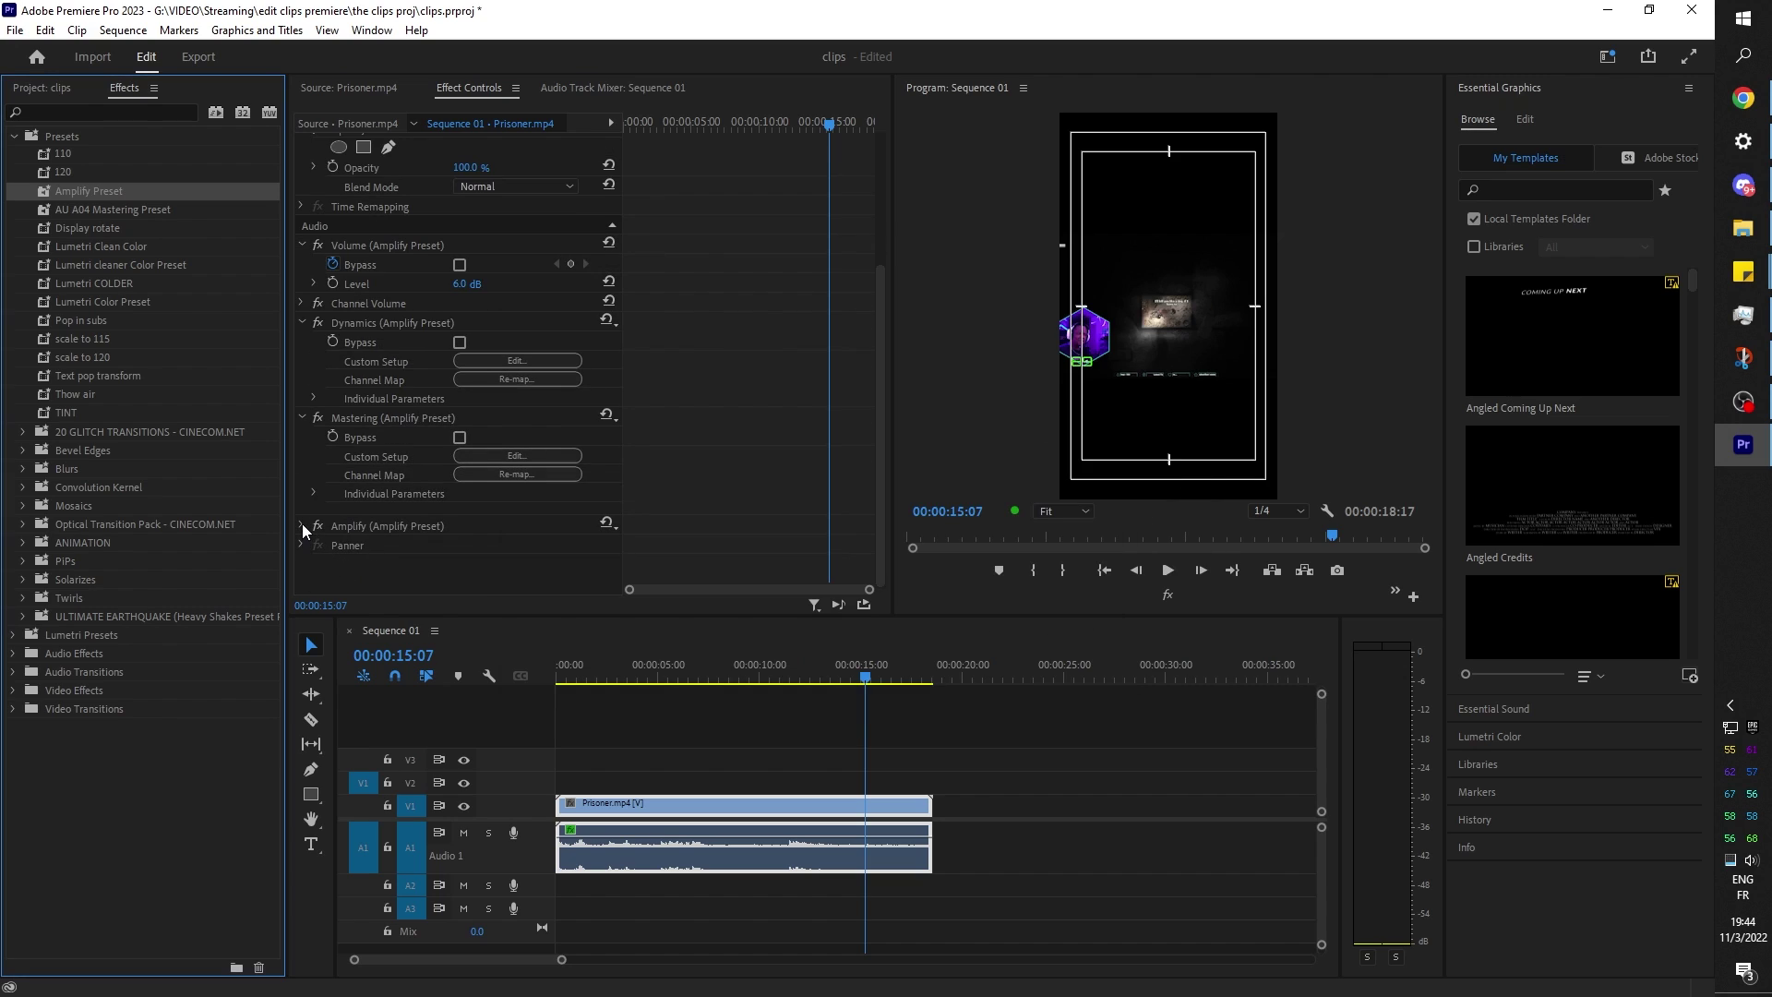
click(302, 523)
click(489, 567)
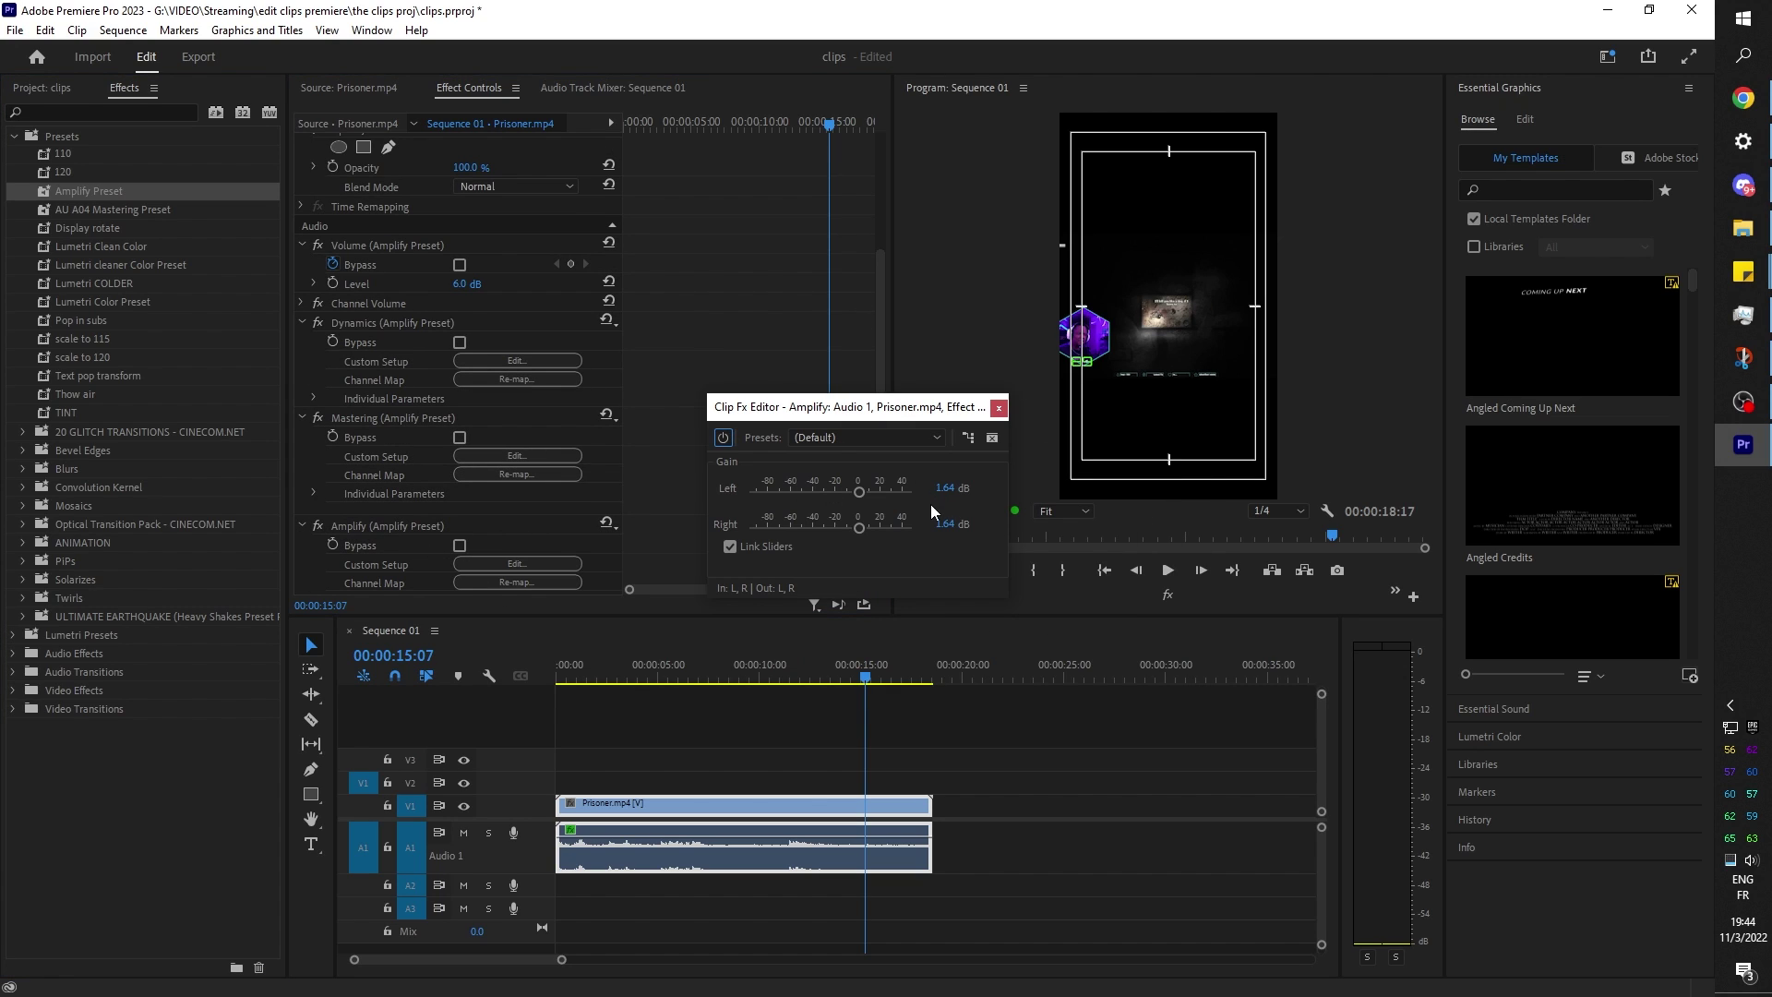
click(998, 407)
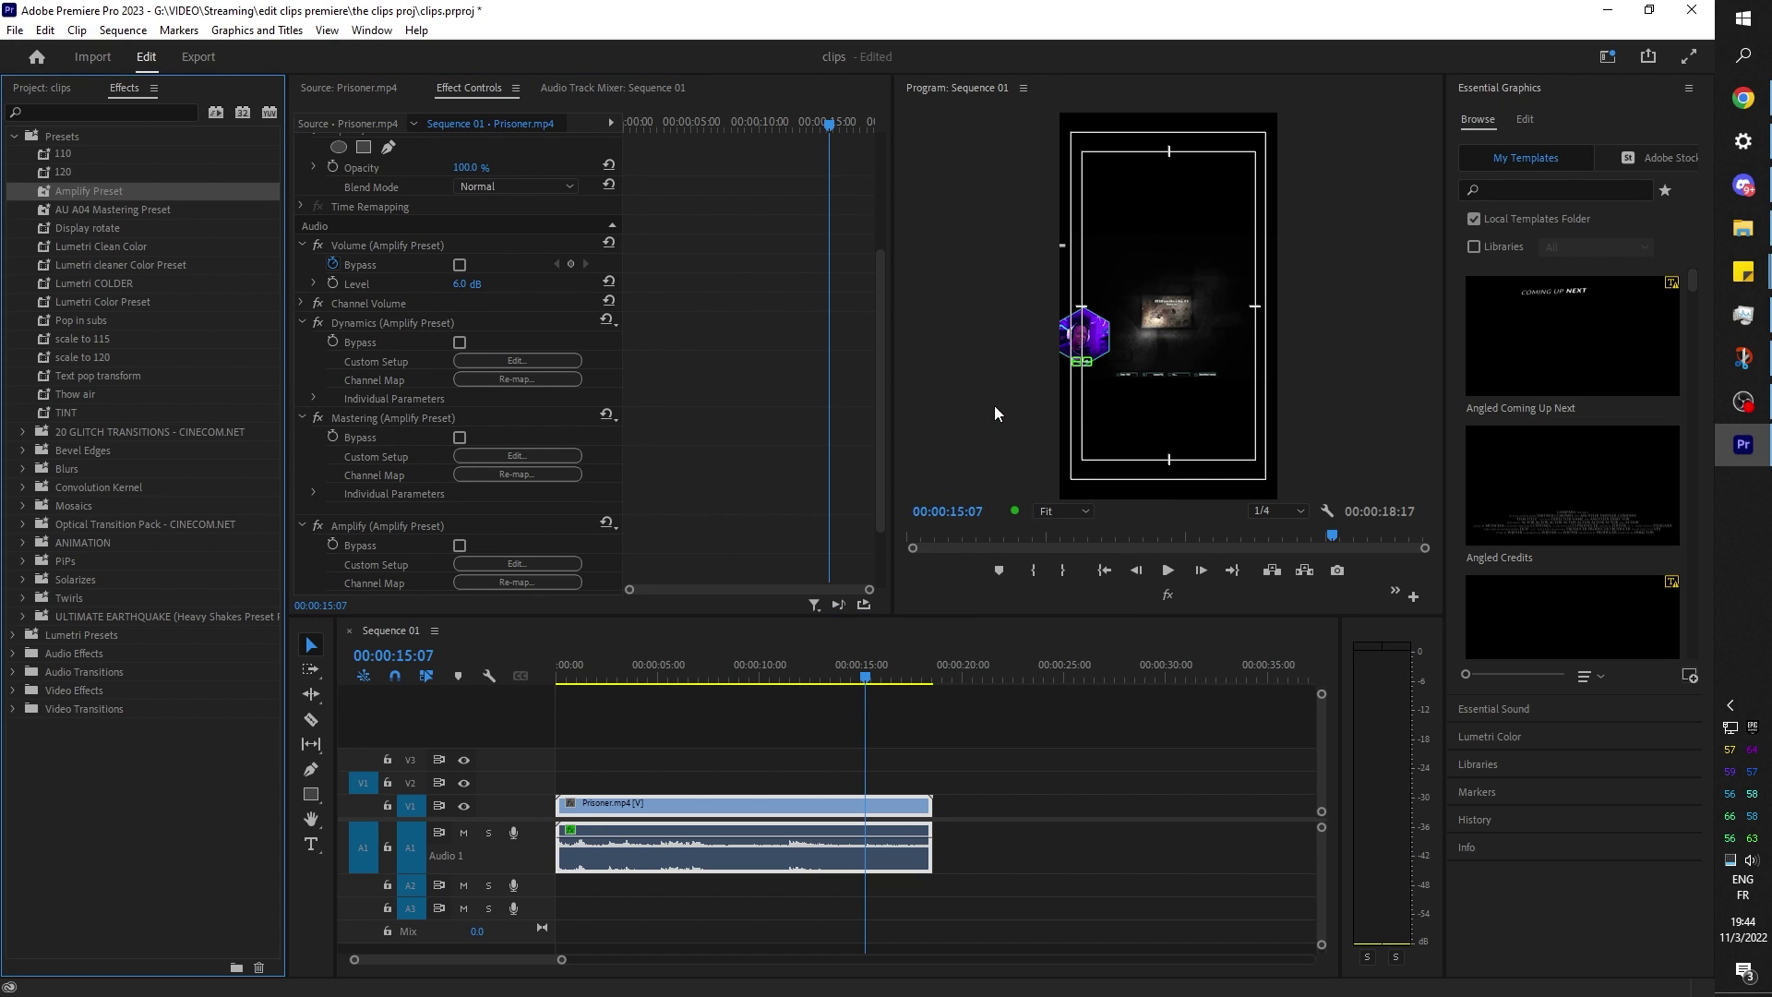
Duplicate the Prisoner clip onto tracks V2 and V3 above the original.
click(584, 751)
key(Home)
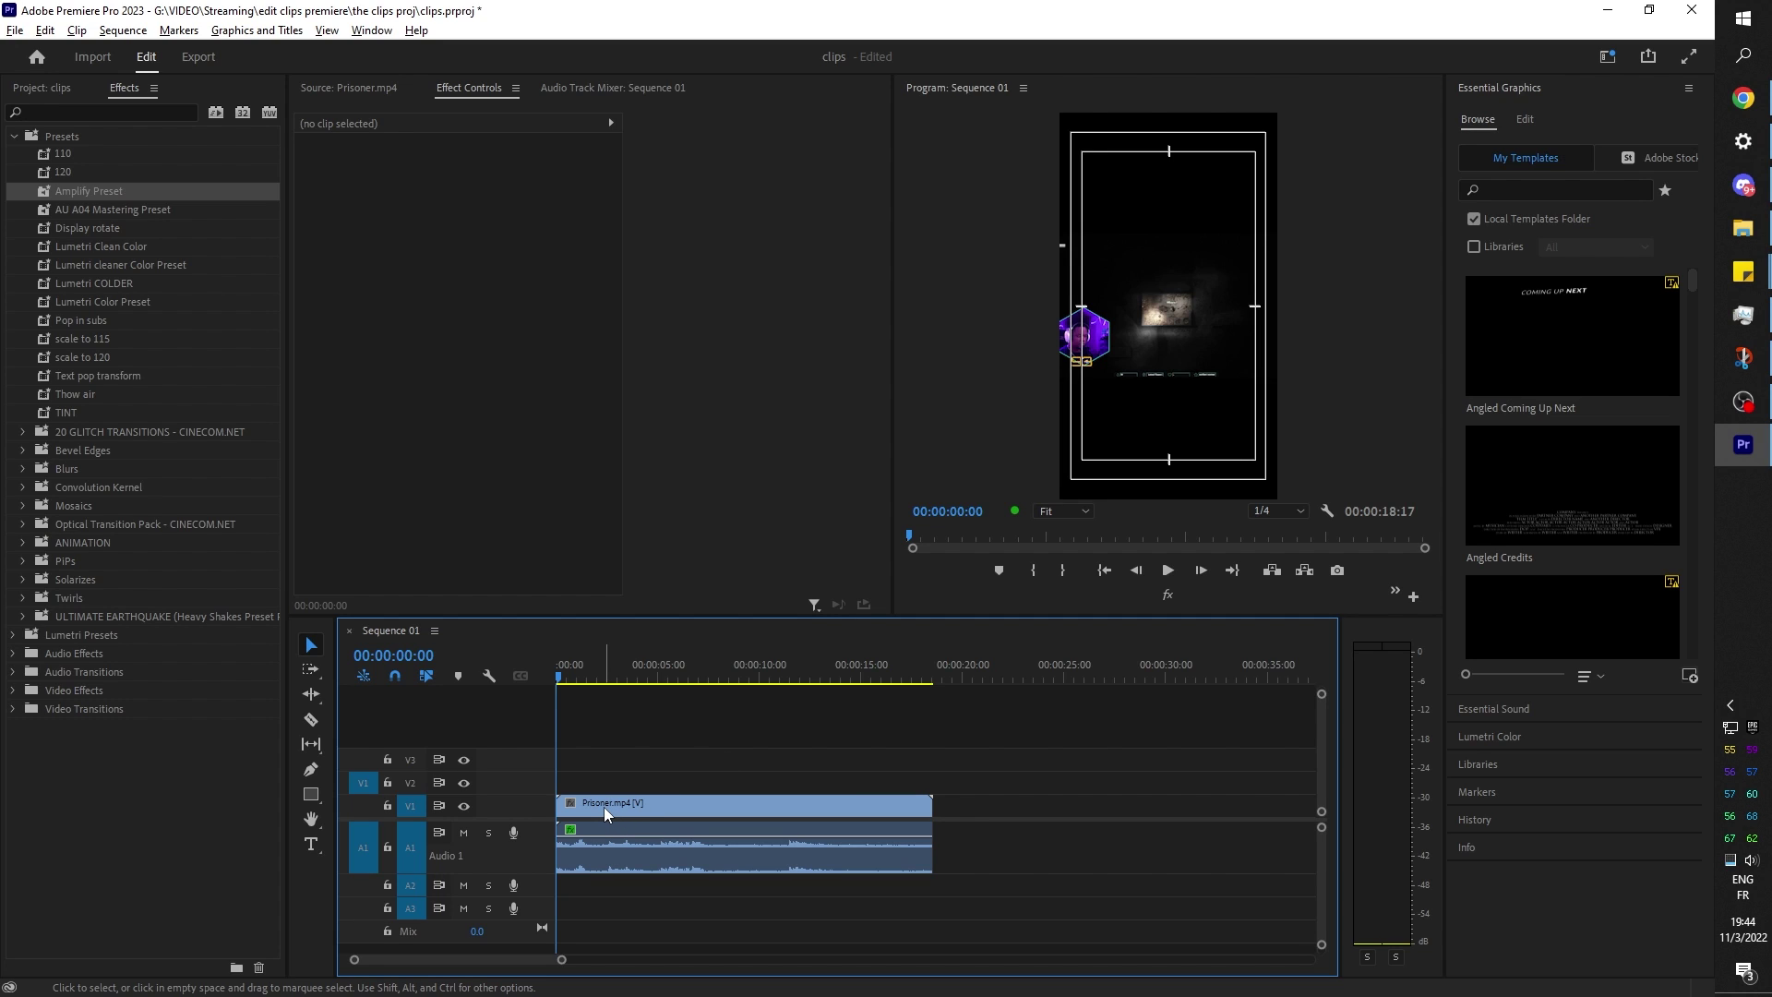
drag(603, 807, 617, 759)
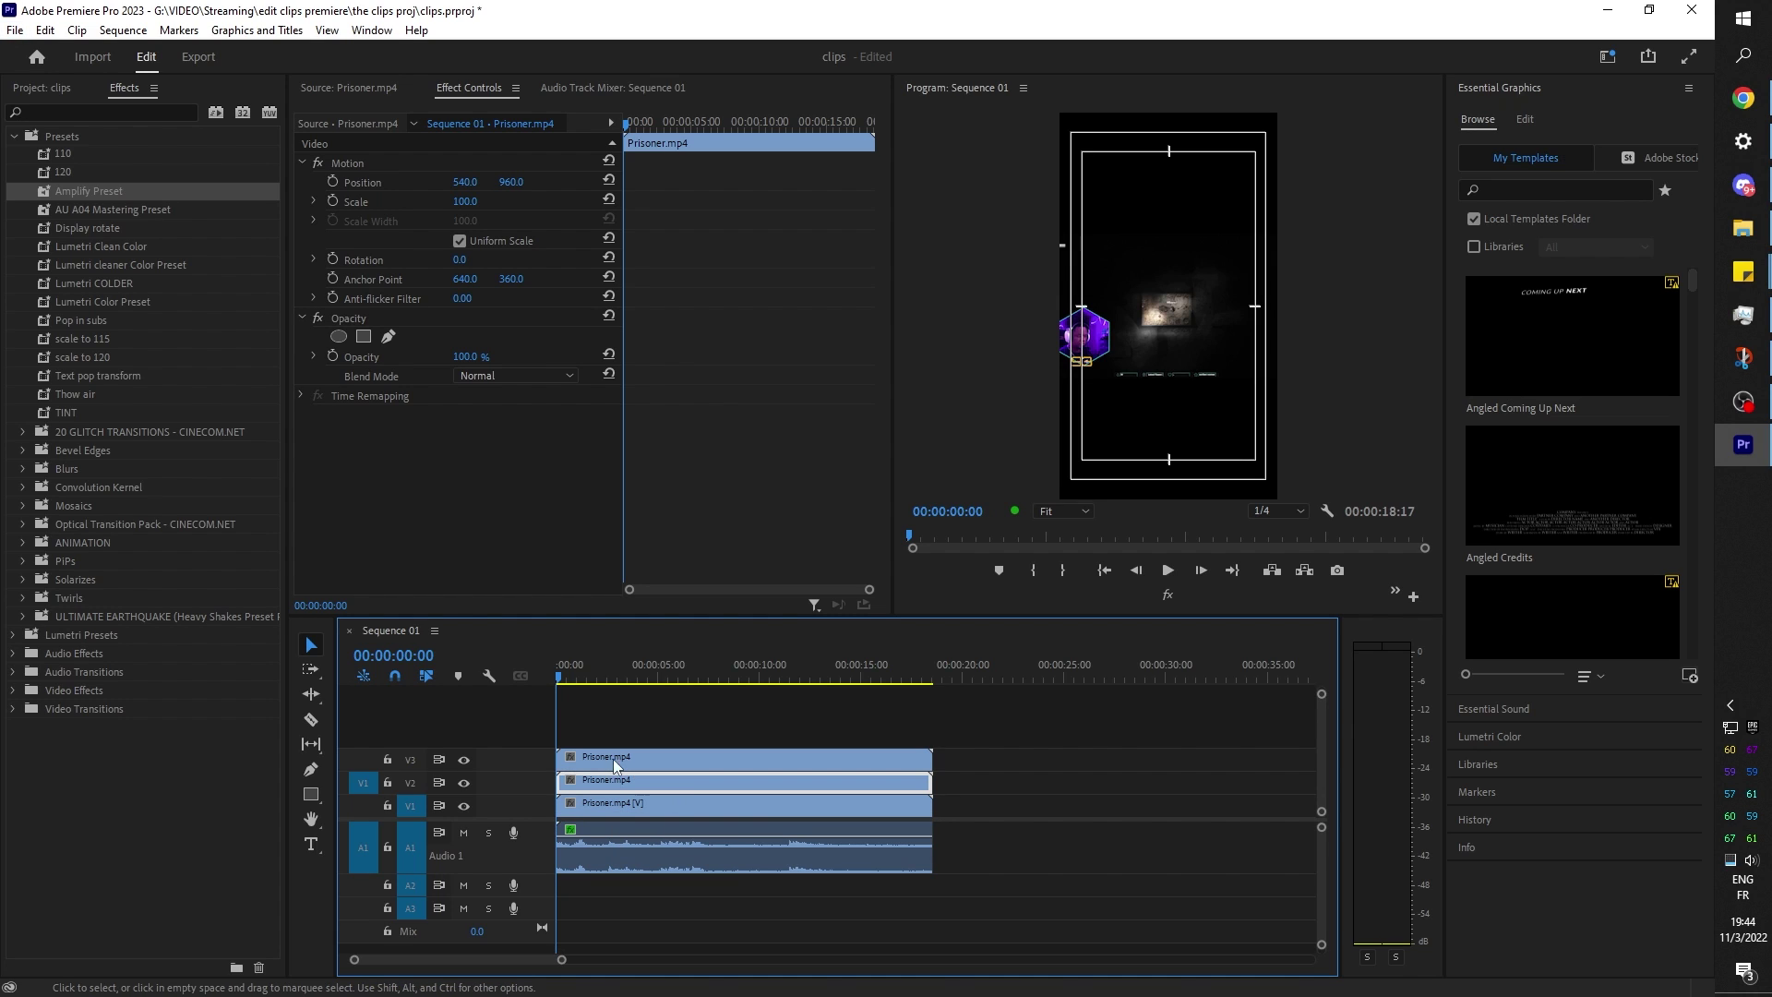
Scale the bottom V1 Prisoner clip to 300 in Effect Controls.
click(633, 810)
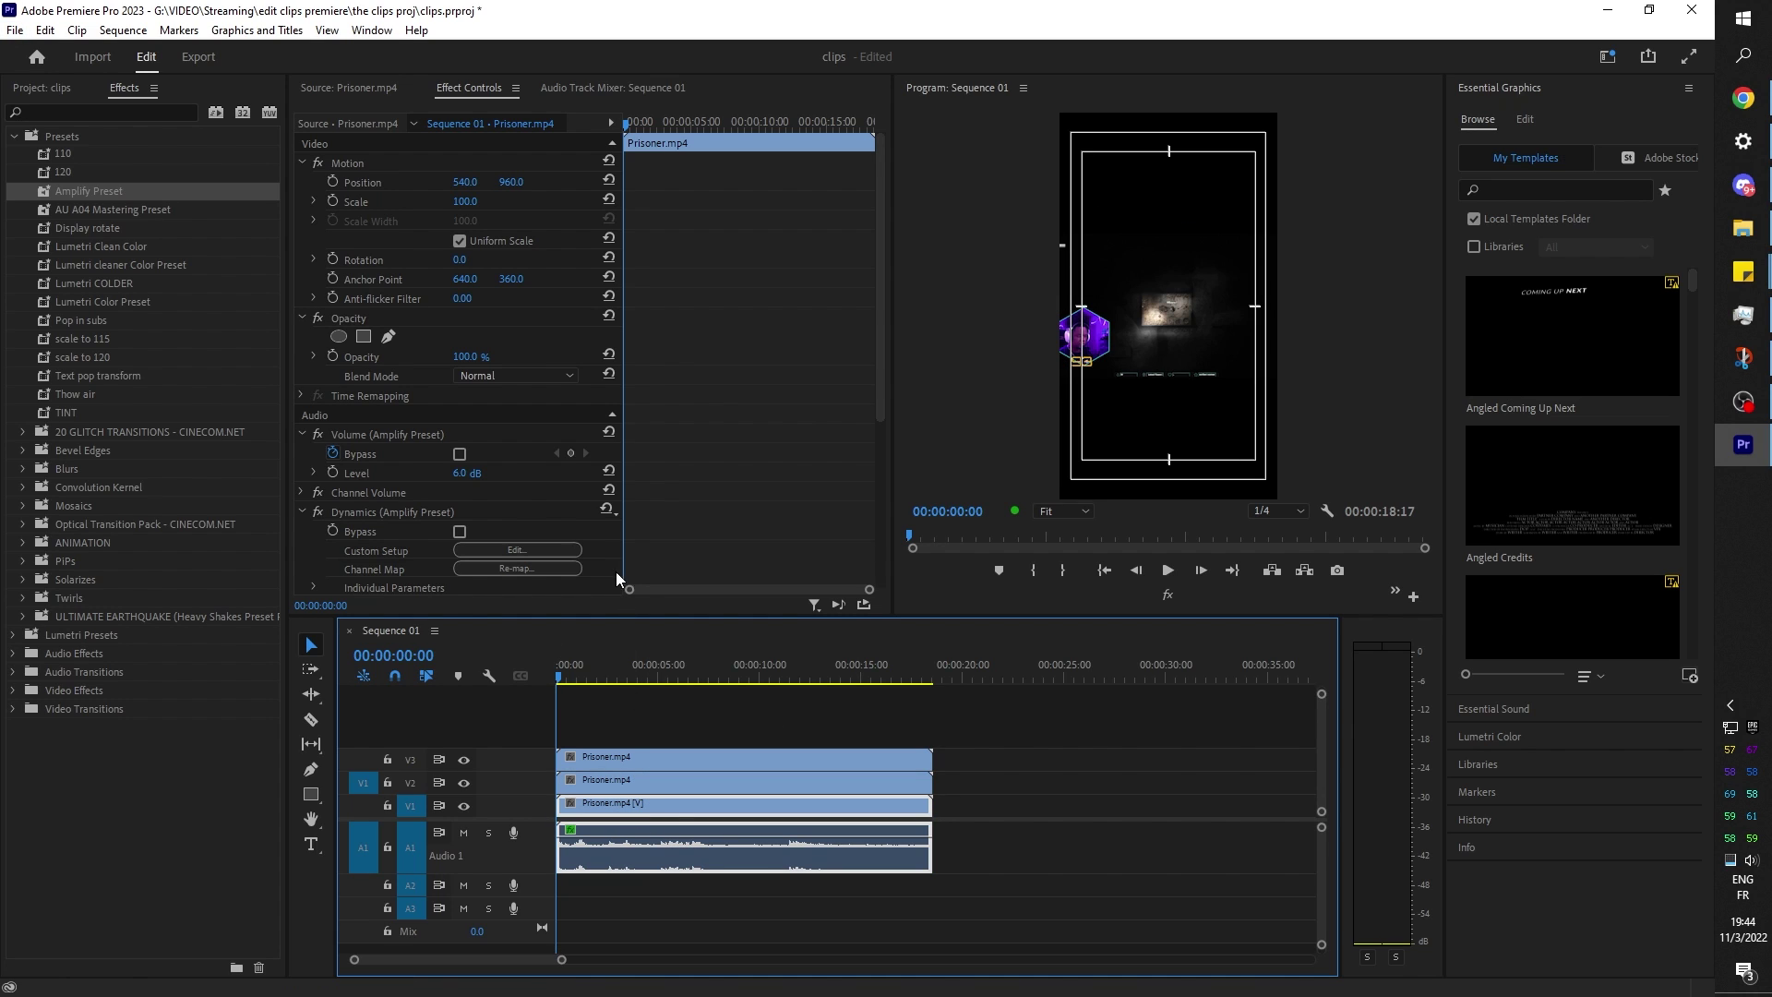
click(473, 199)
drag(473, 198, 634, 198)
click(349, 164)
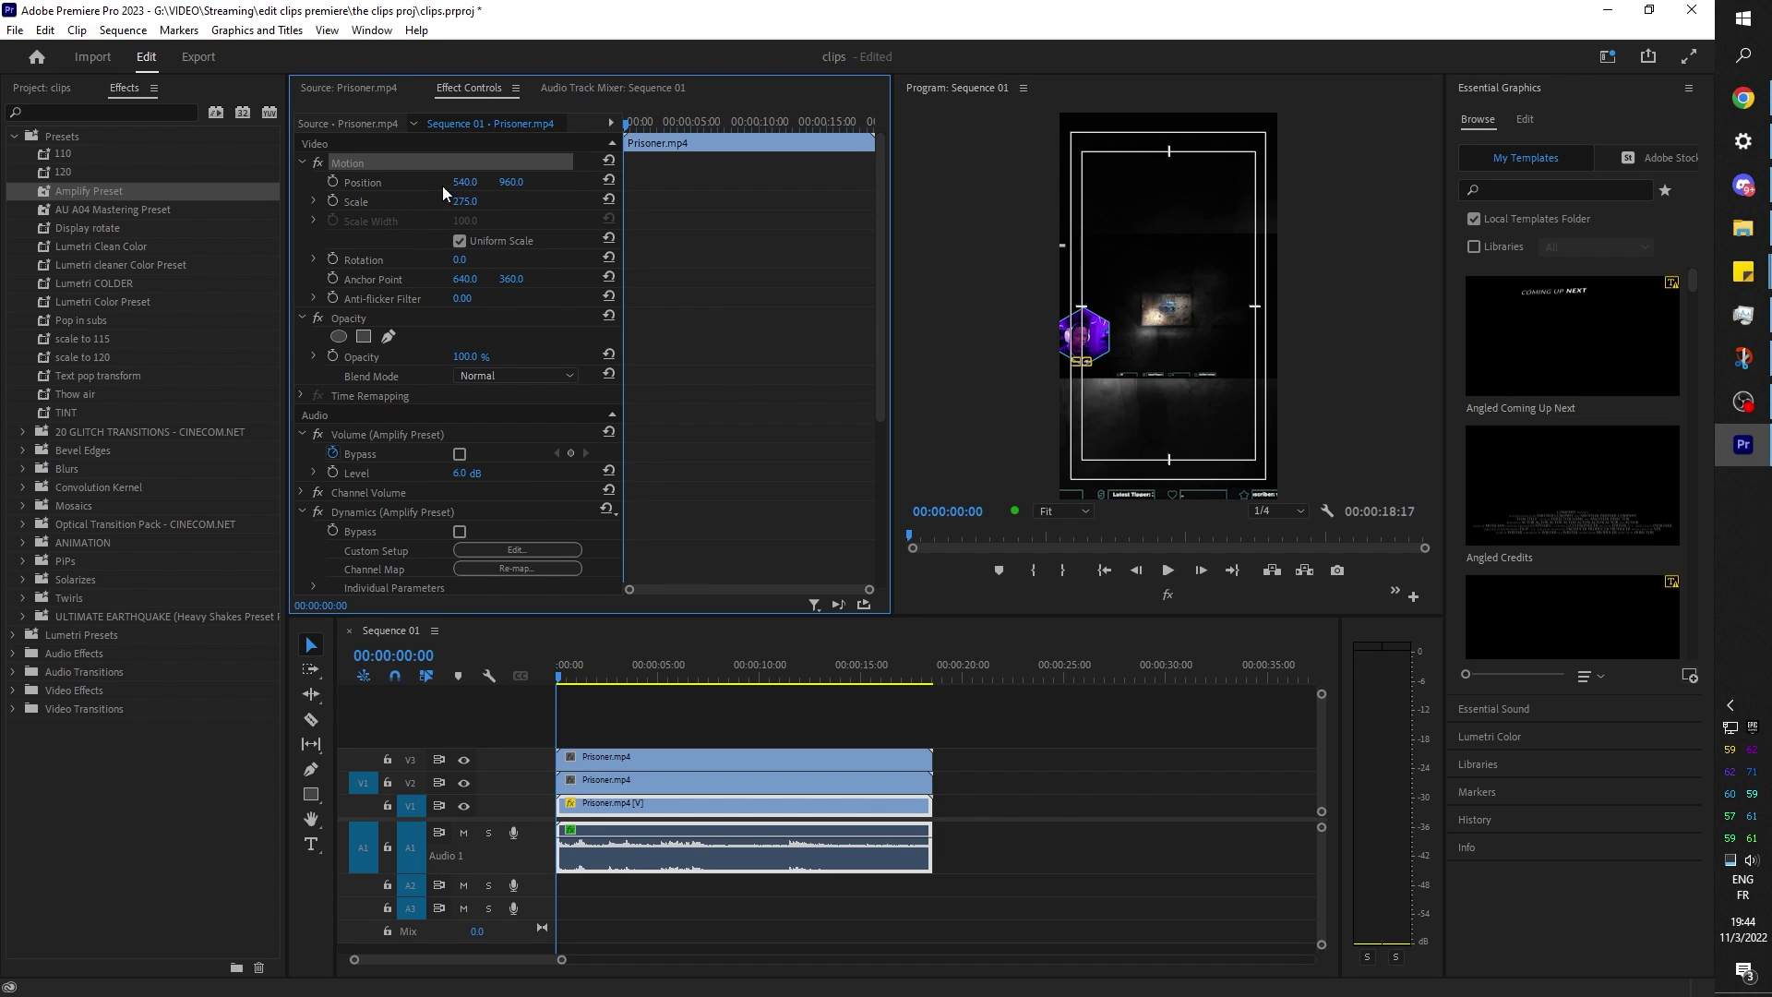
mouse_move(465, 201)
mouse_down()
mouse_move(449, 201)
mouse_move(484, 201)
mouse_up()
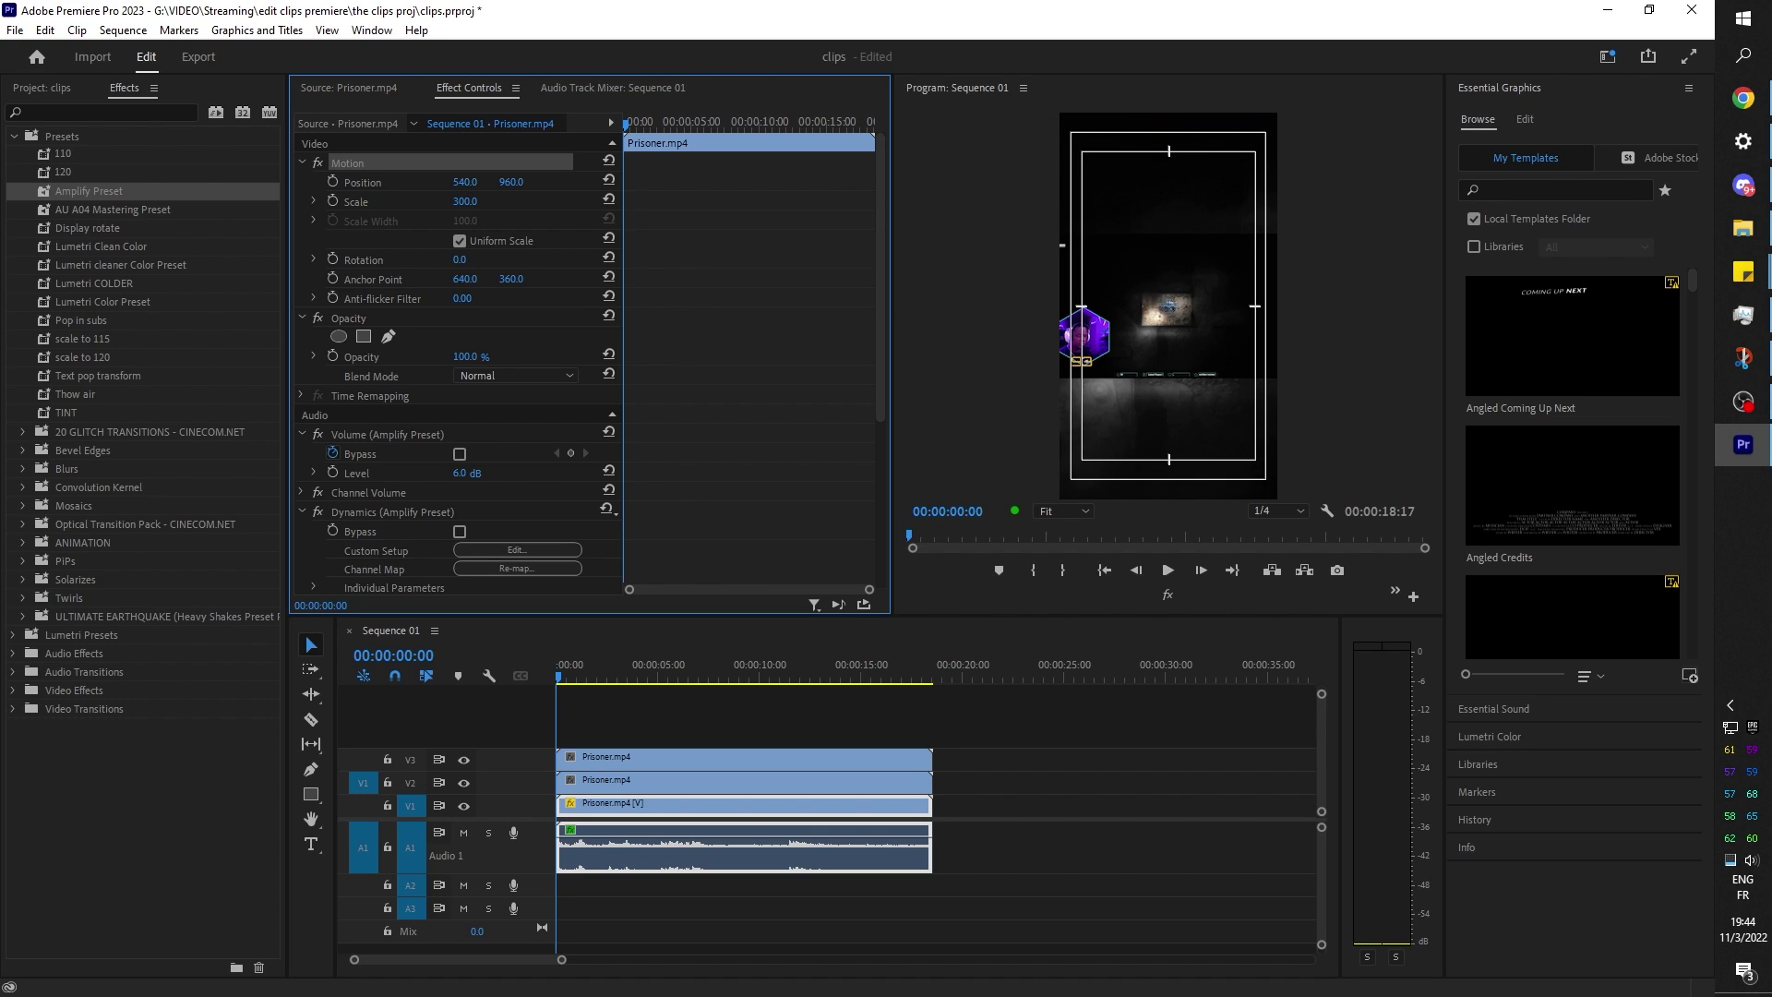
Scale the V2 copy of Prisoner.mp4 to about 142, then select the V3 copy.
click(591, 783)
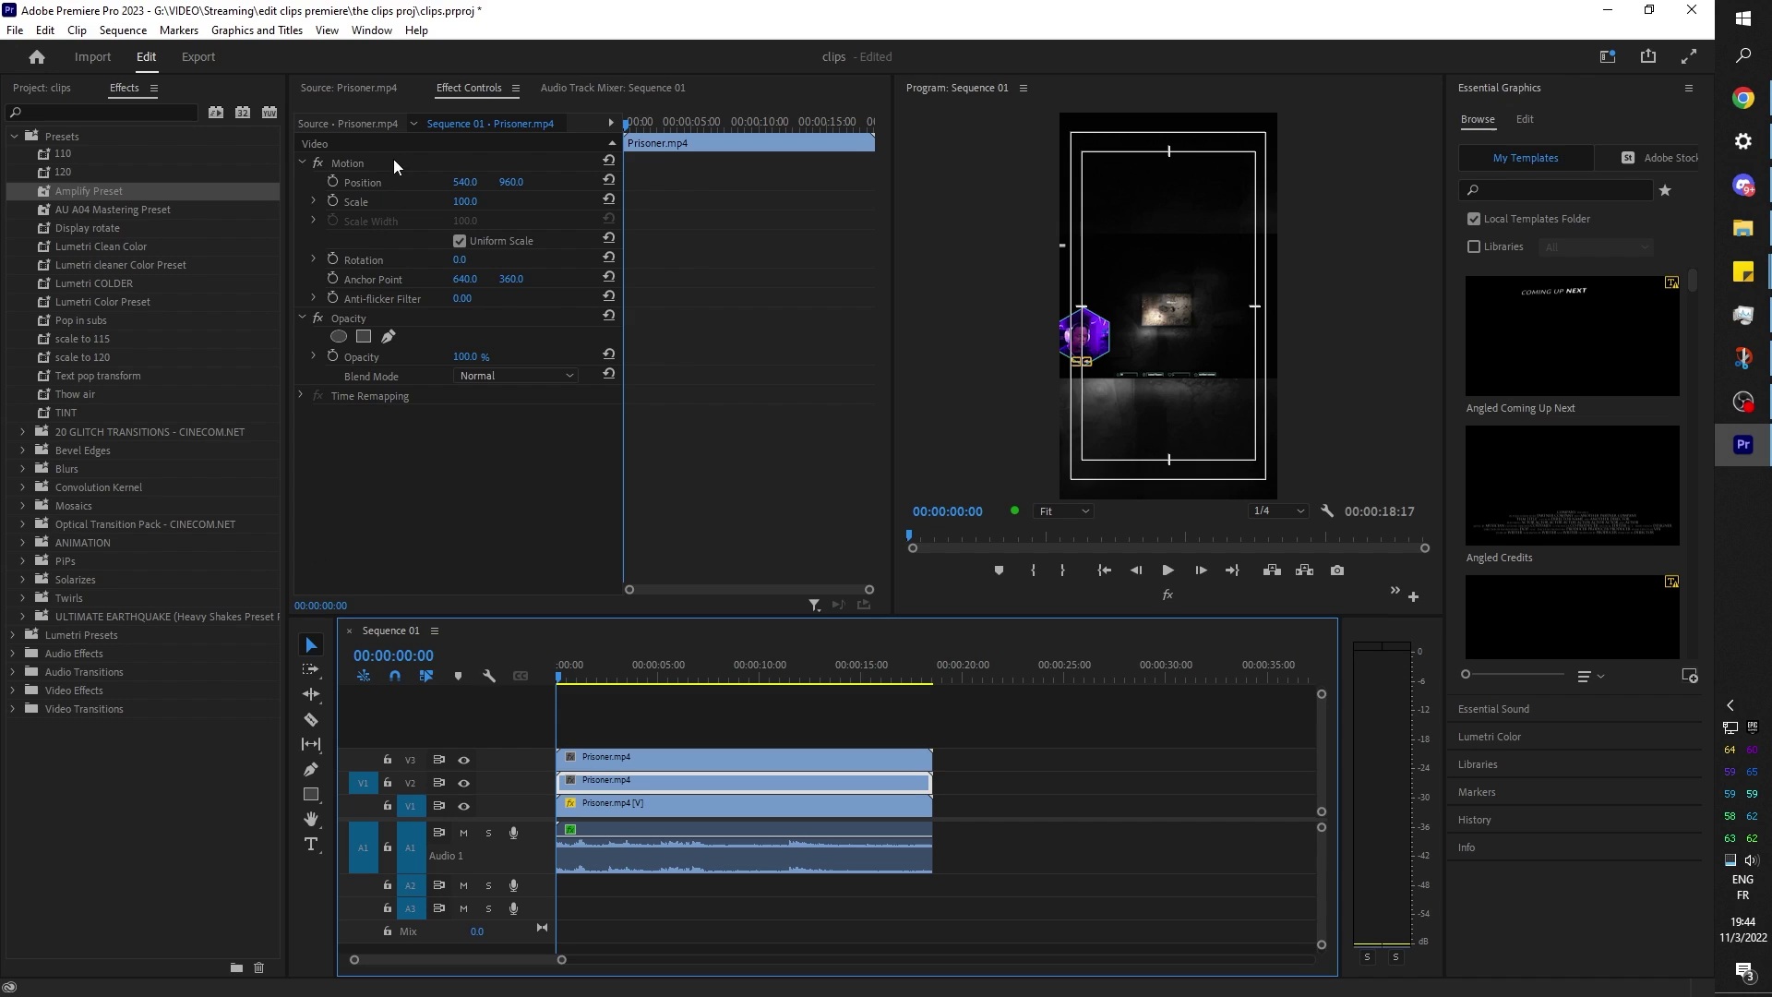
drag(465, 201, 498, 201)
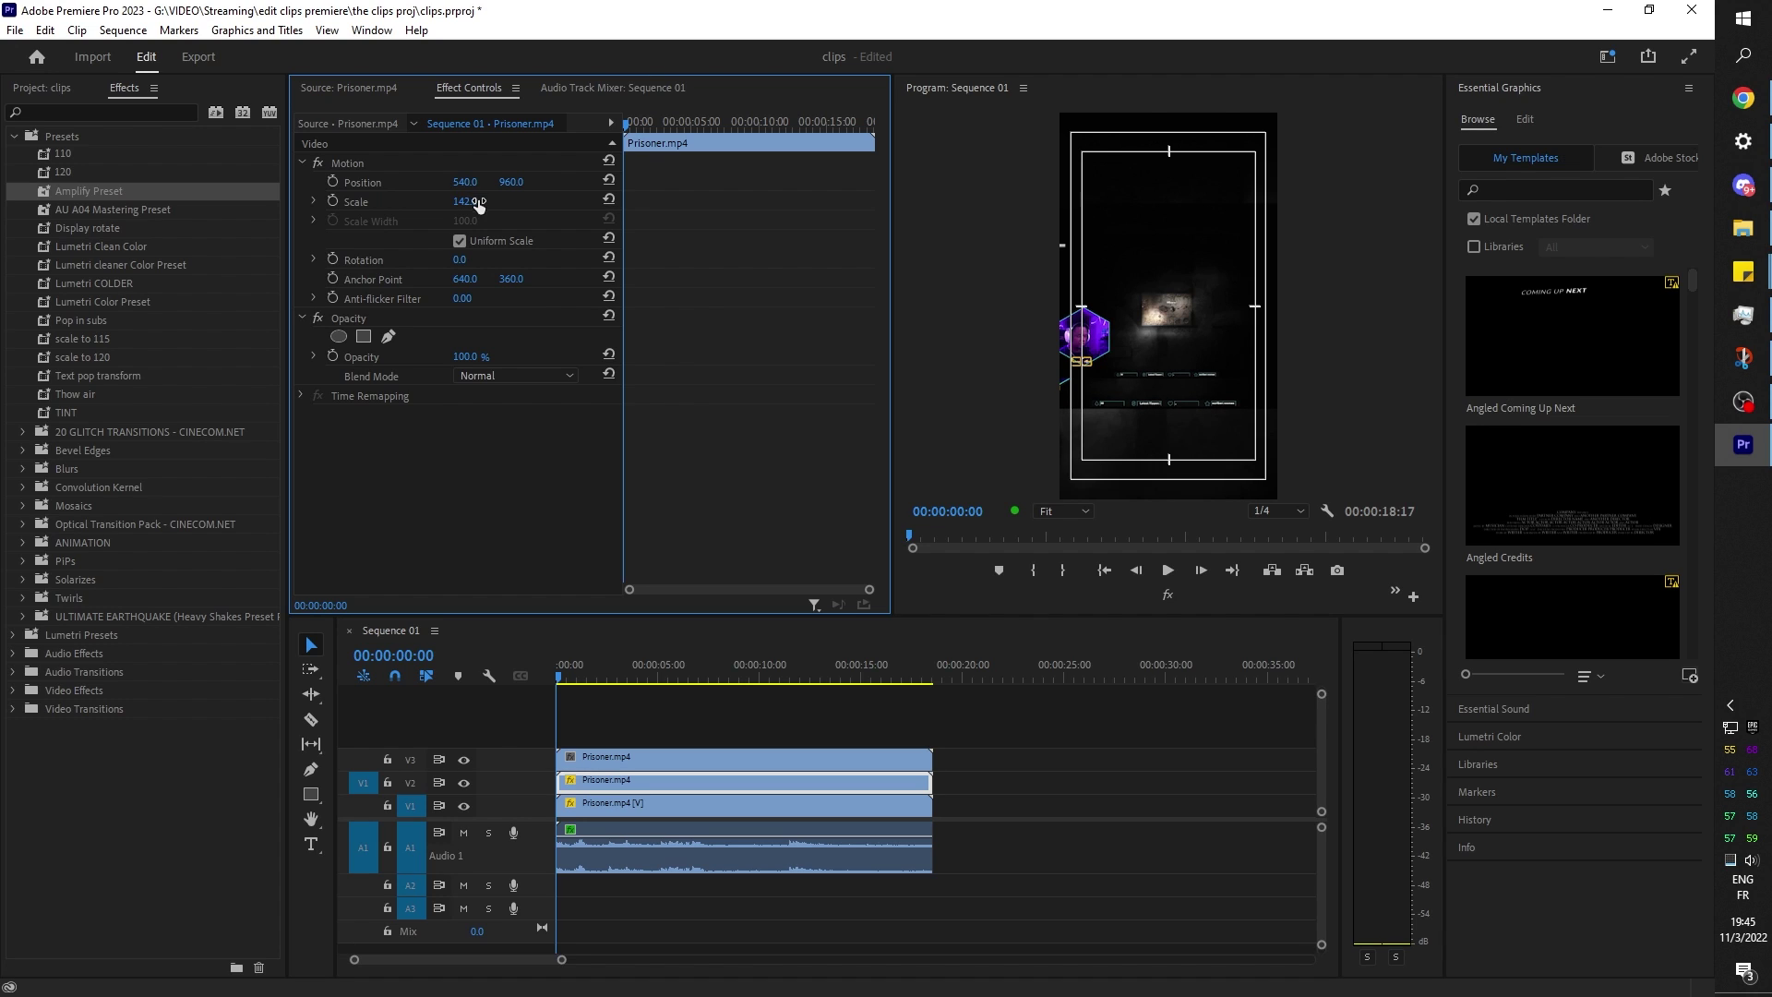
click(743, 757)
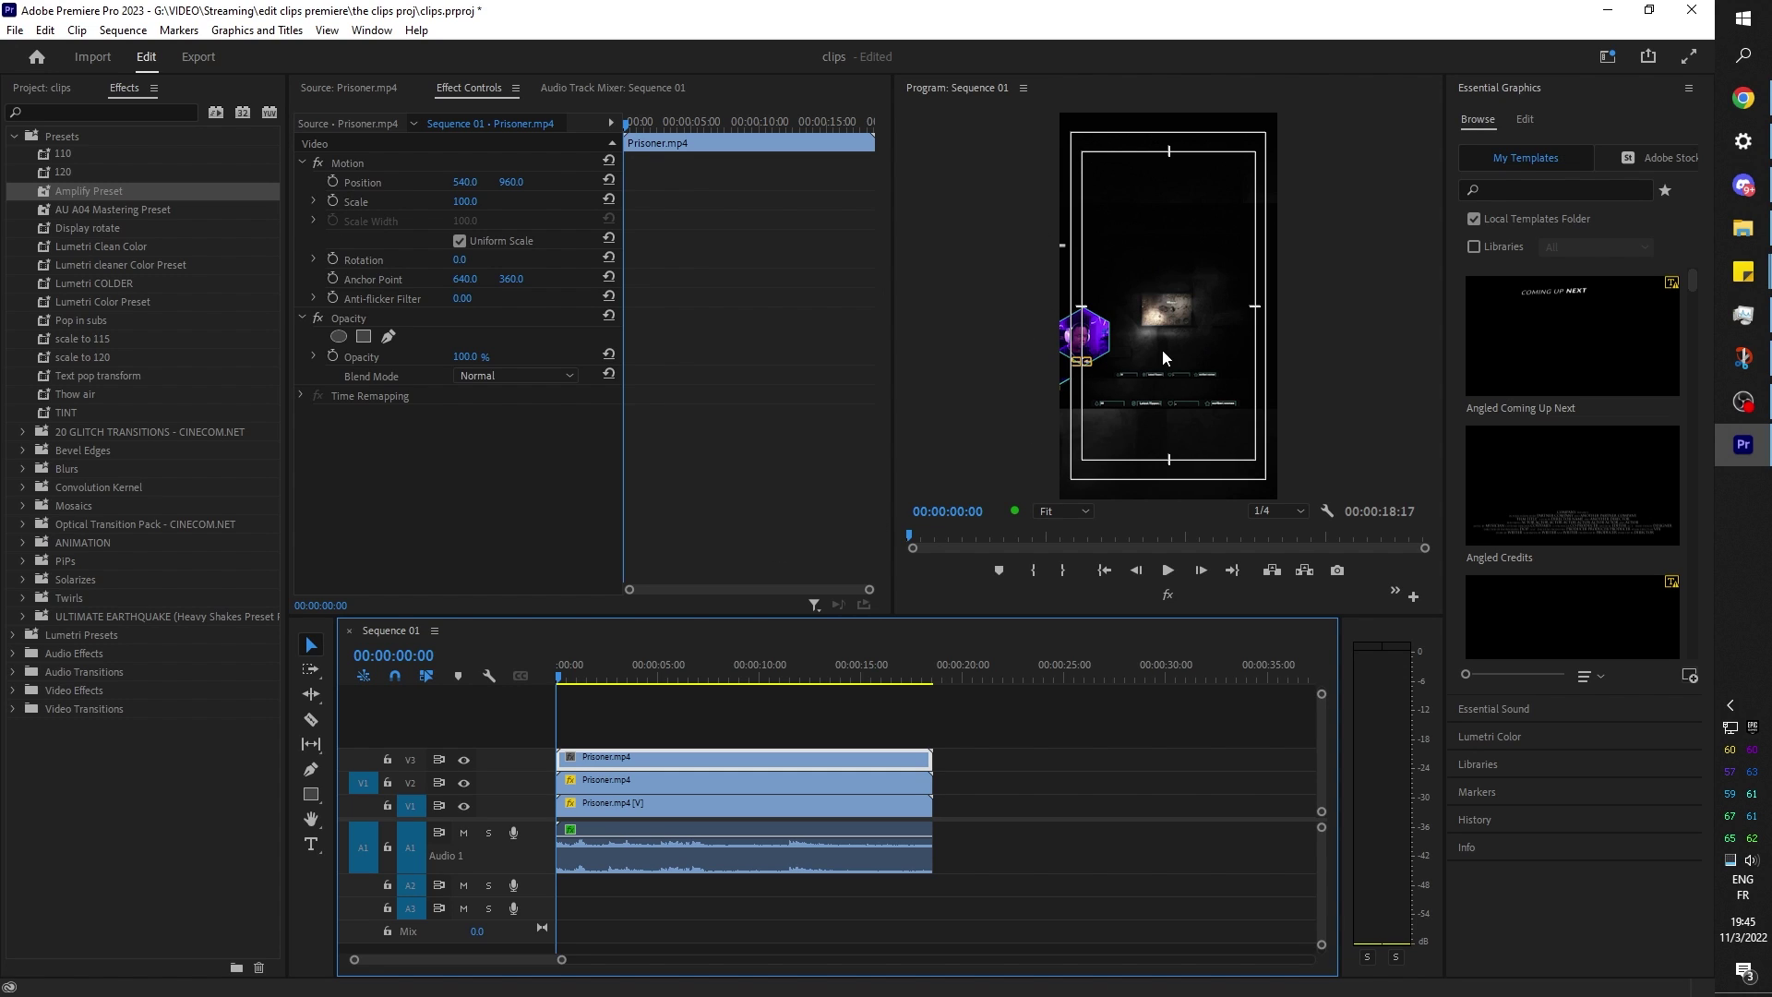
Move the V3 layer to Position X 701 and mask the purple hexagon with a 0-feather ellipse.
click(464, 196)
drag(465, 182, 1237, 552)
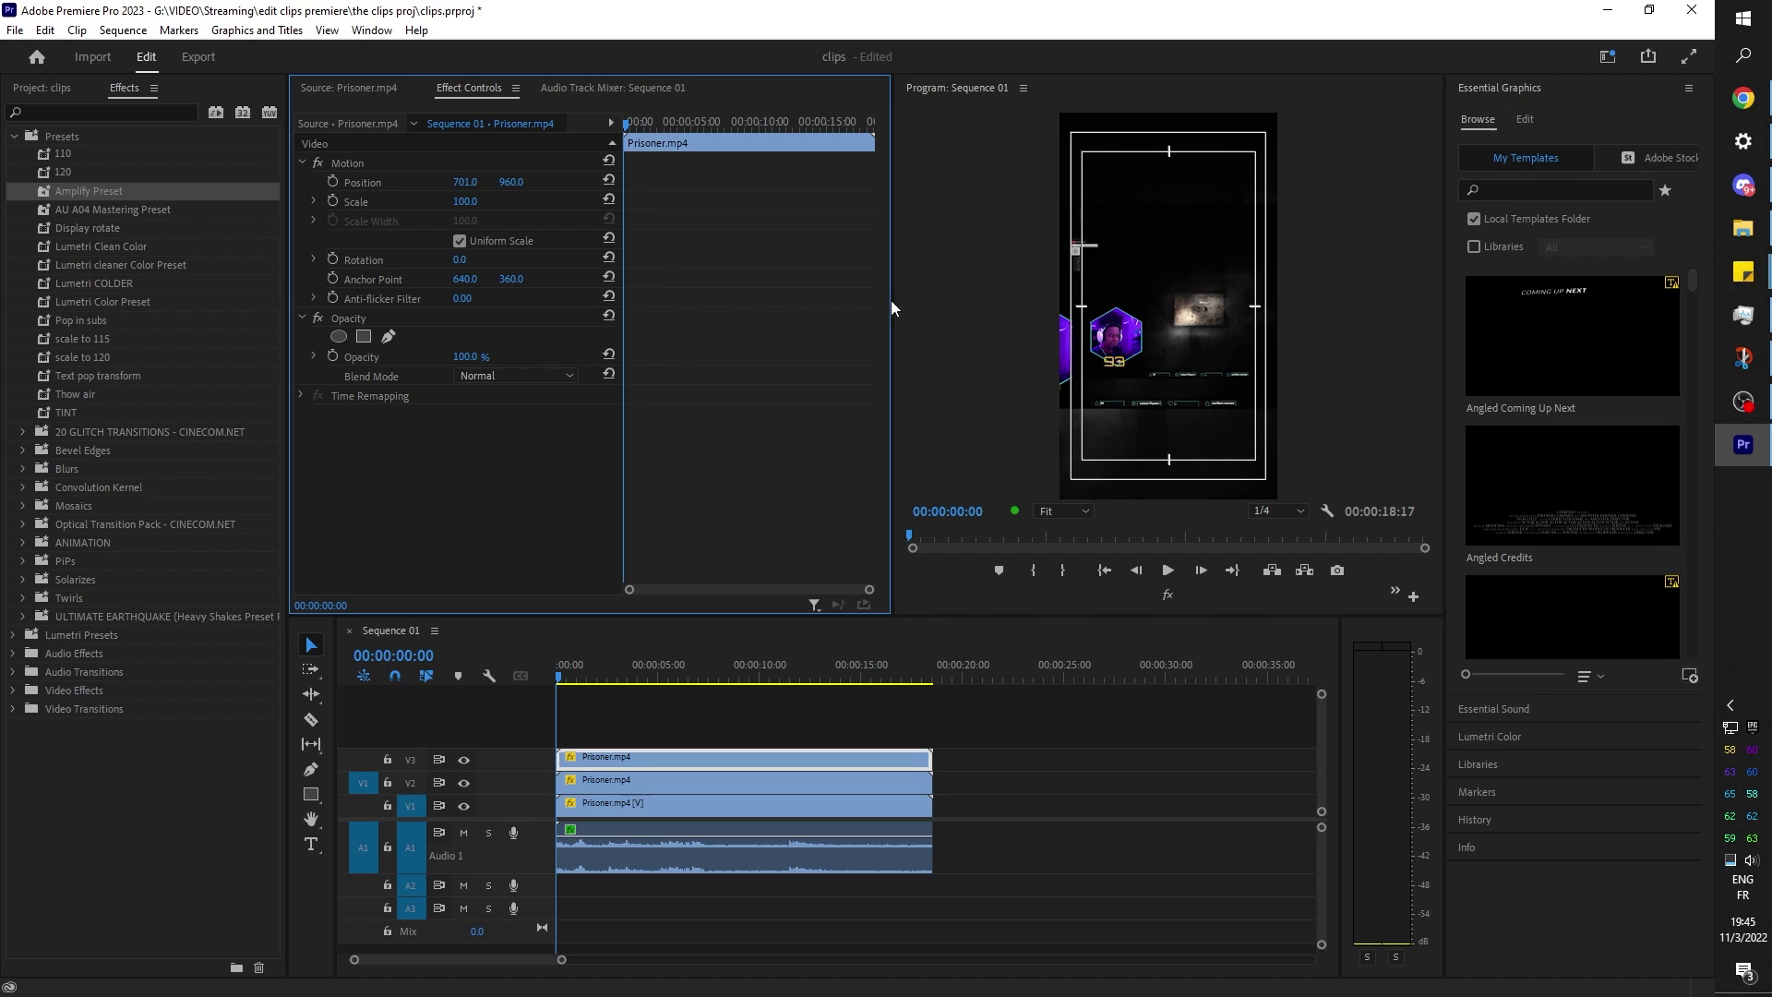
click(339, 337)
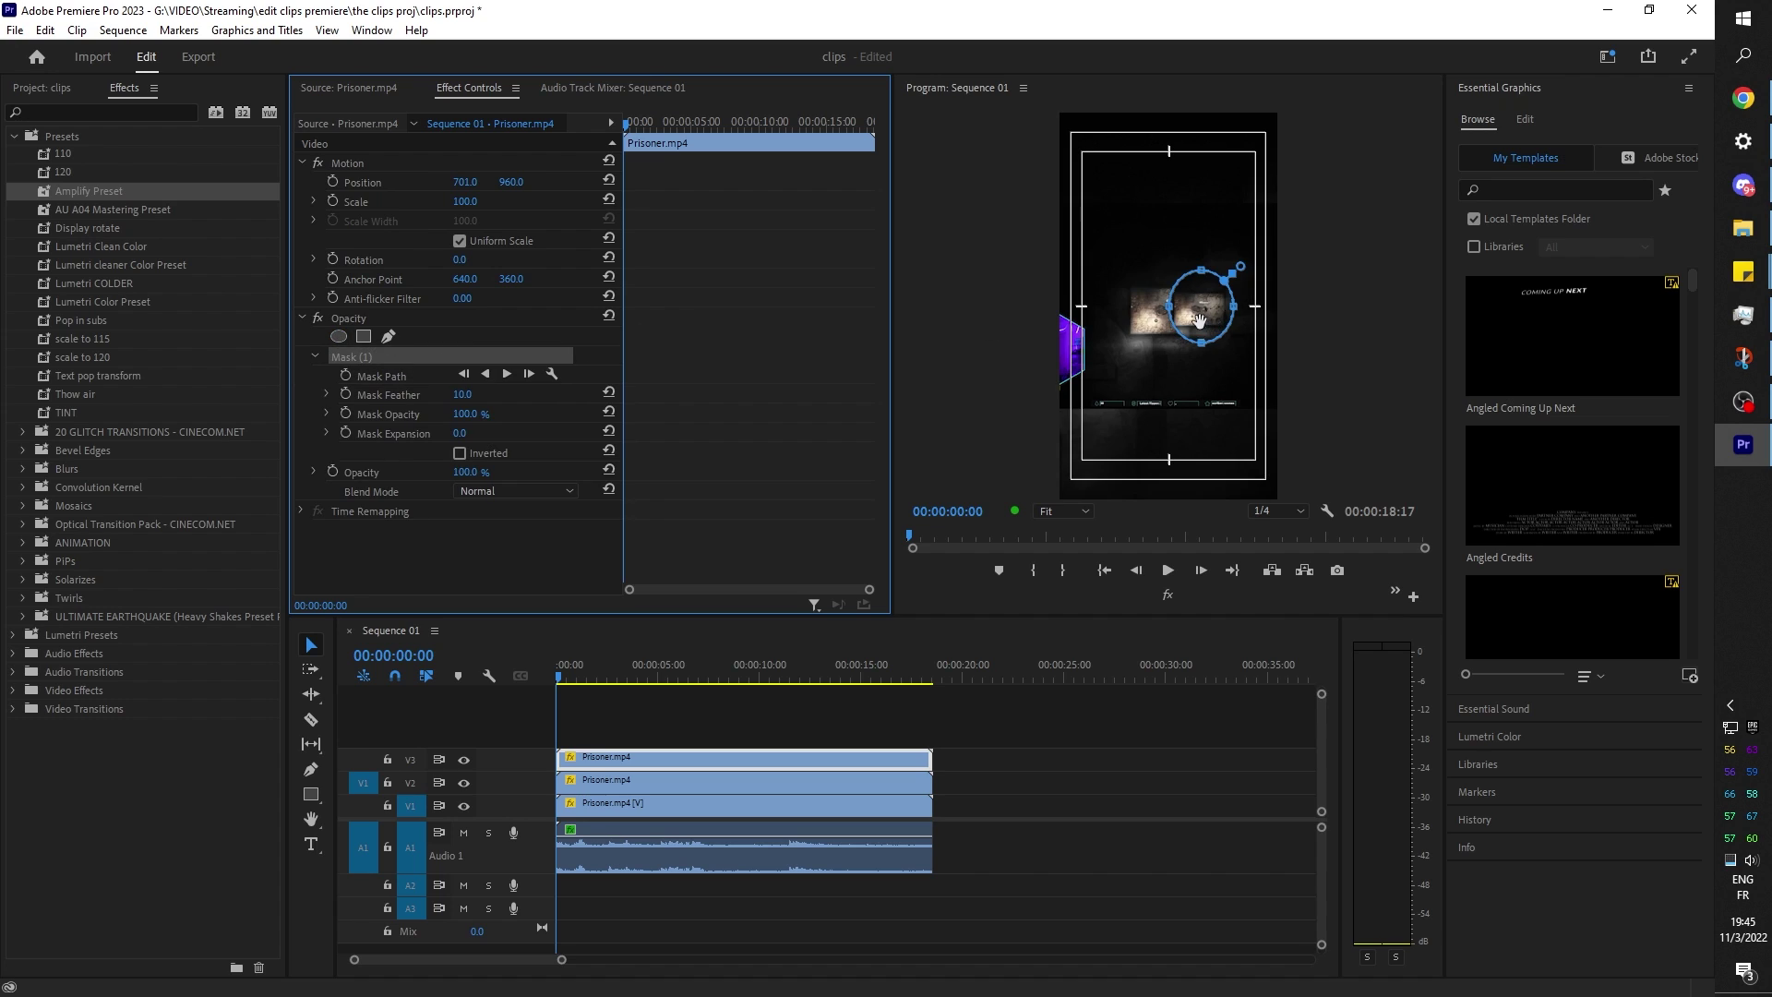
drag(1198, 320, 1118, 312)
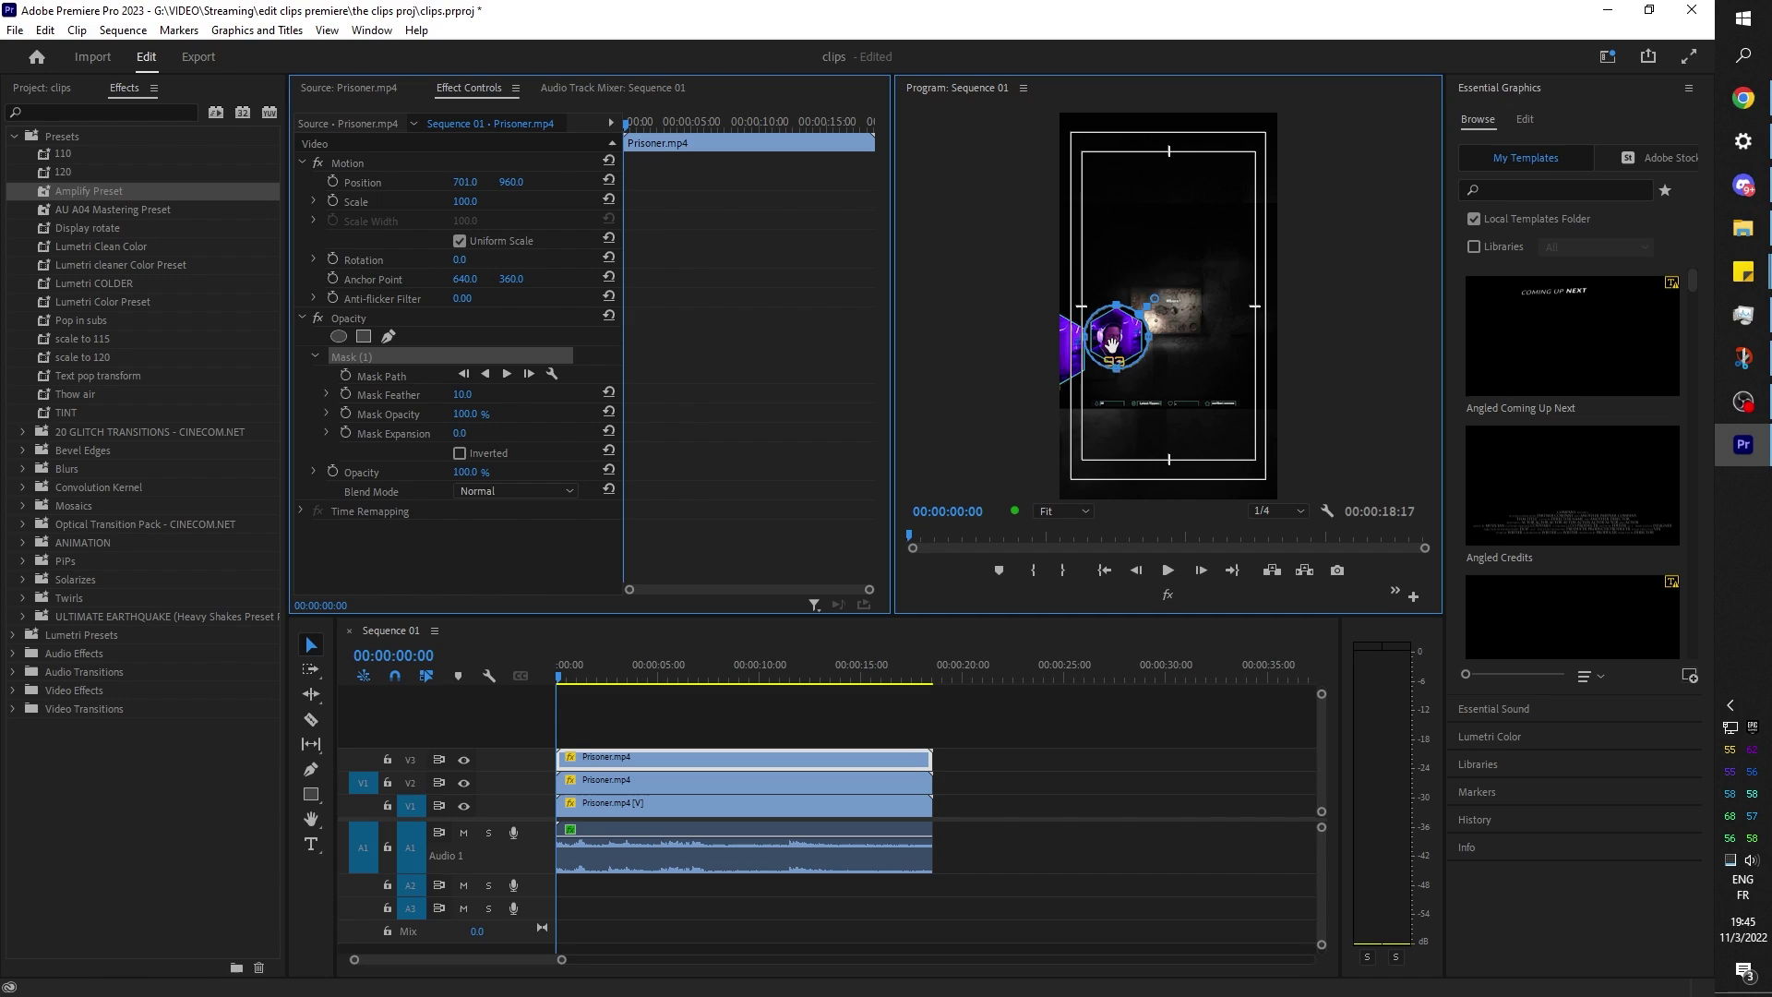
click(461, 397)
key(Return)
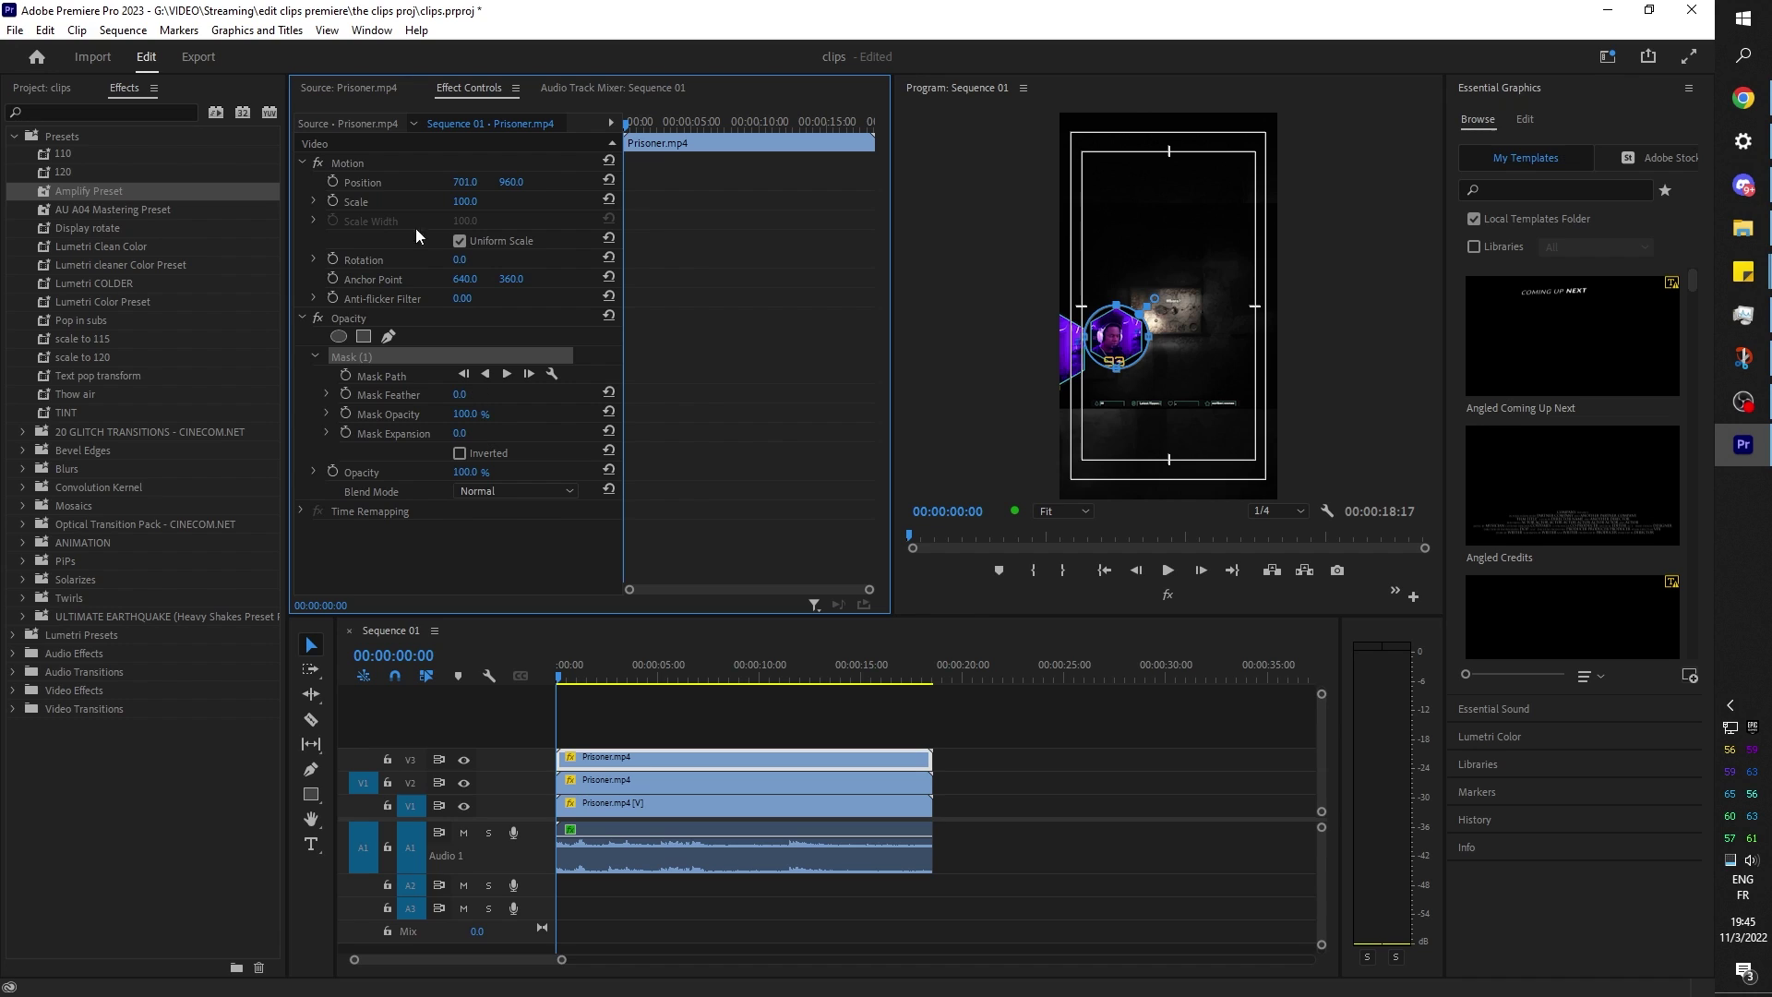
Scale the hexagon webcam overlay to 154 and centre it near the top at 535.4, 481.1.
click(342, 158)
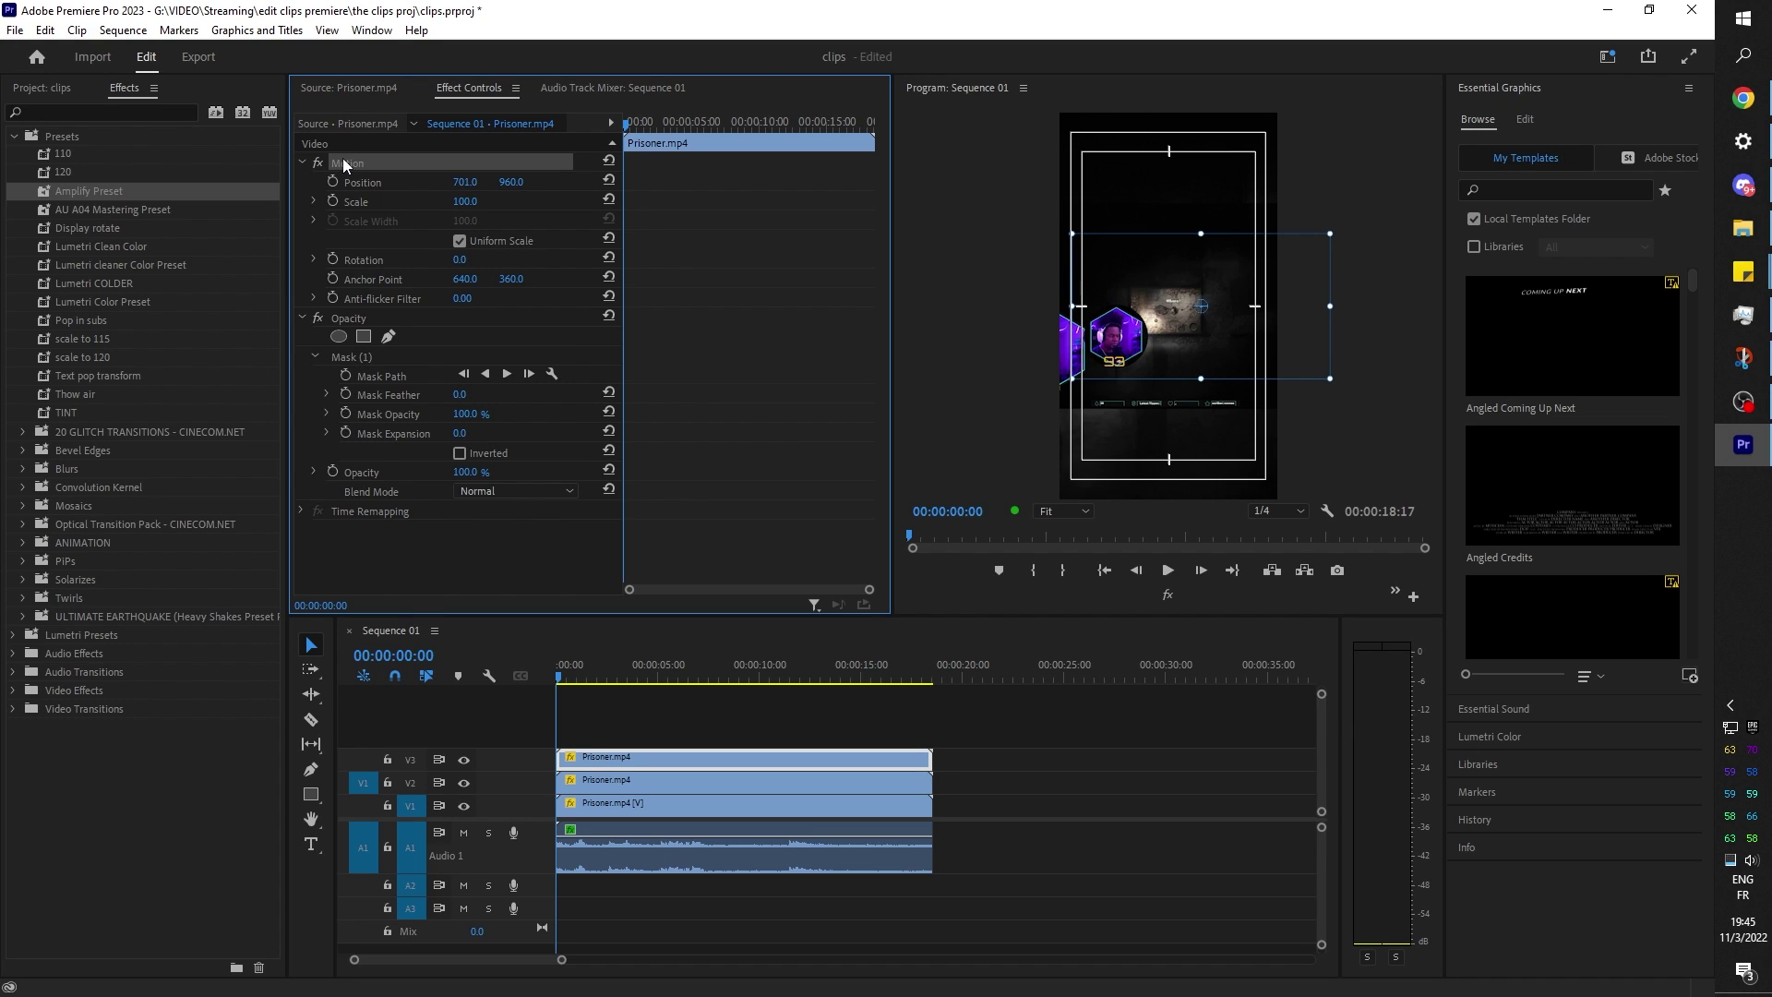
drag(1175, 351, 1200, 208)
click(466, 212)
click(478, 197)
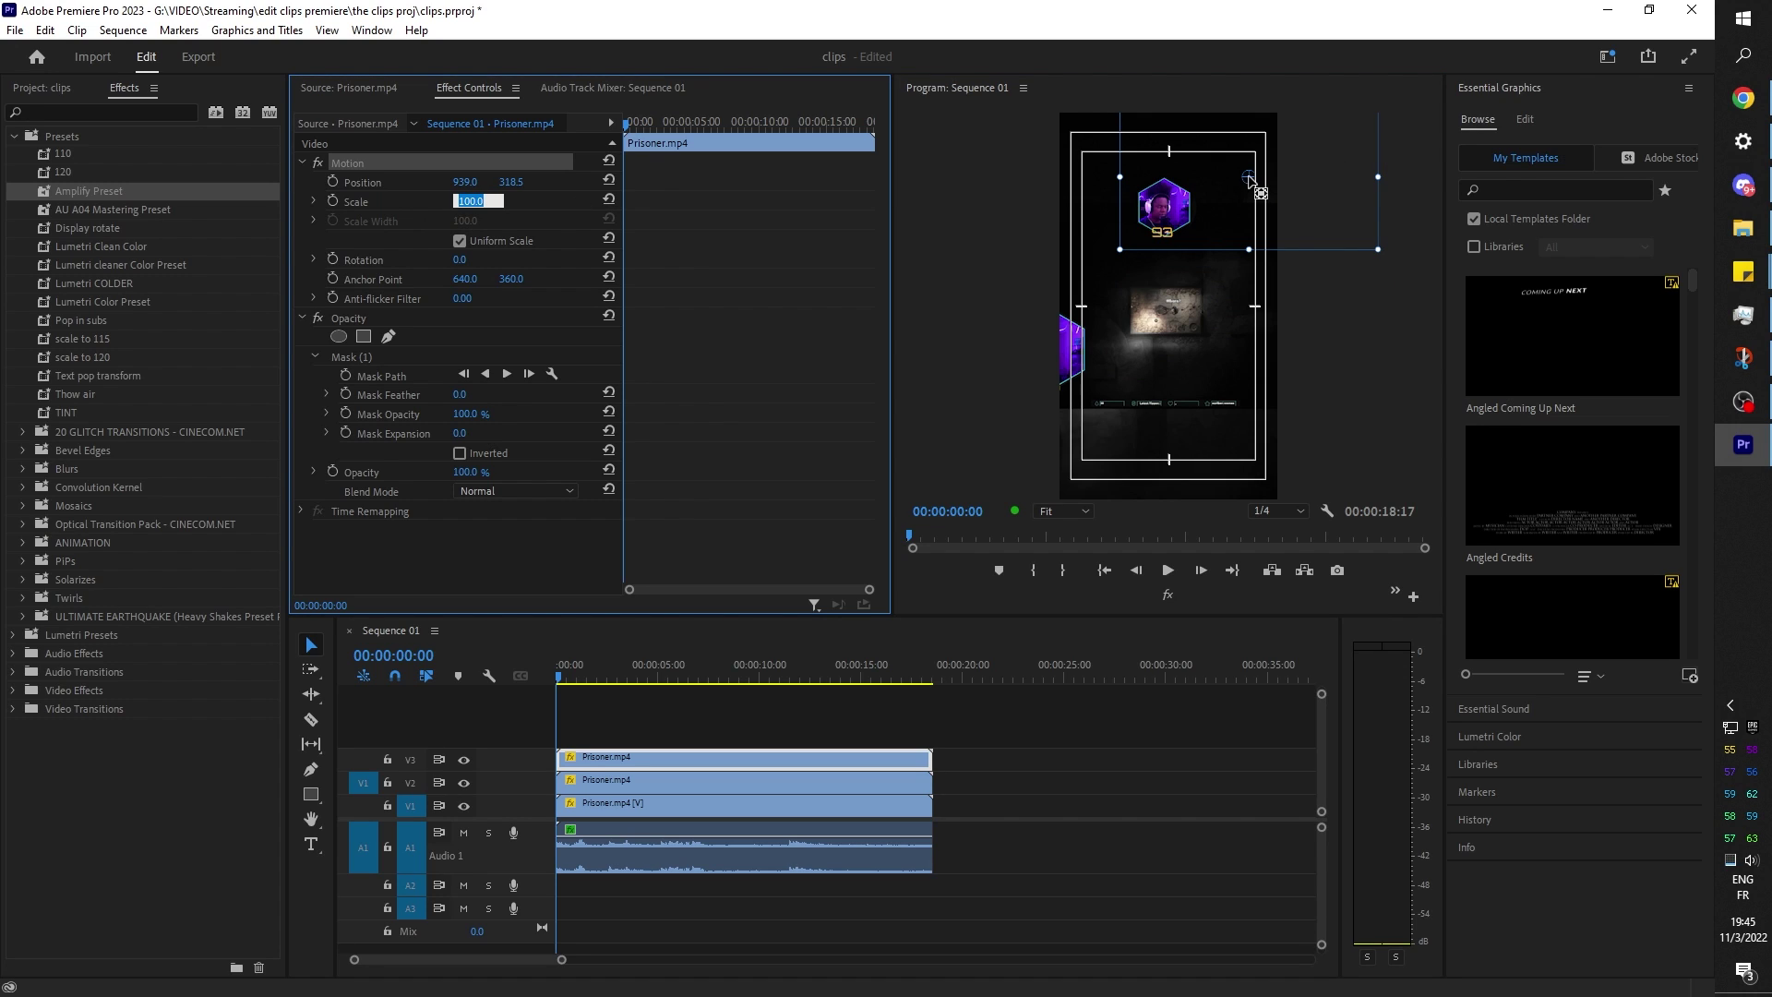
drag(1249, 177, 1165, 210)
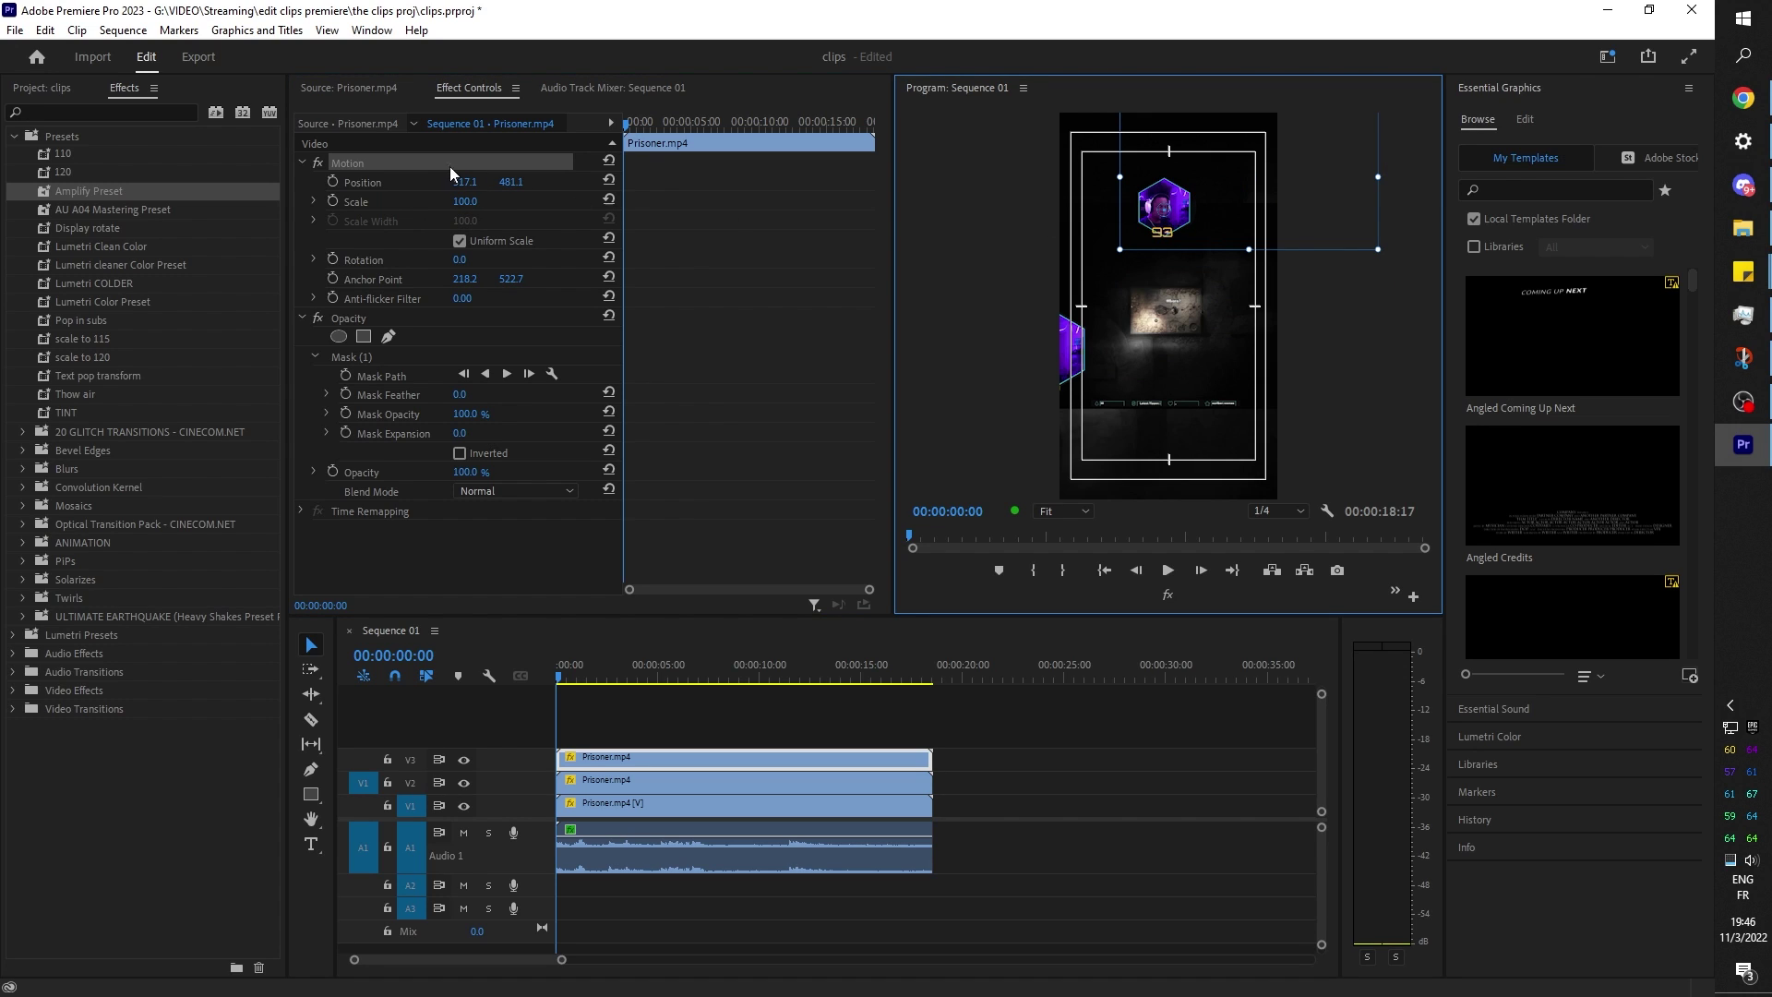
click(462, 554)
drag(465, 201, 514, 201)
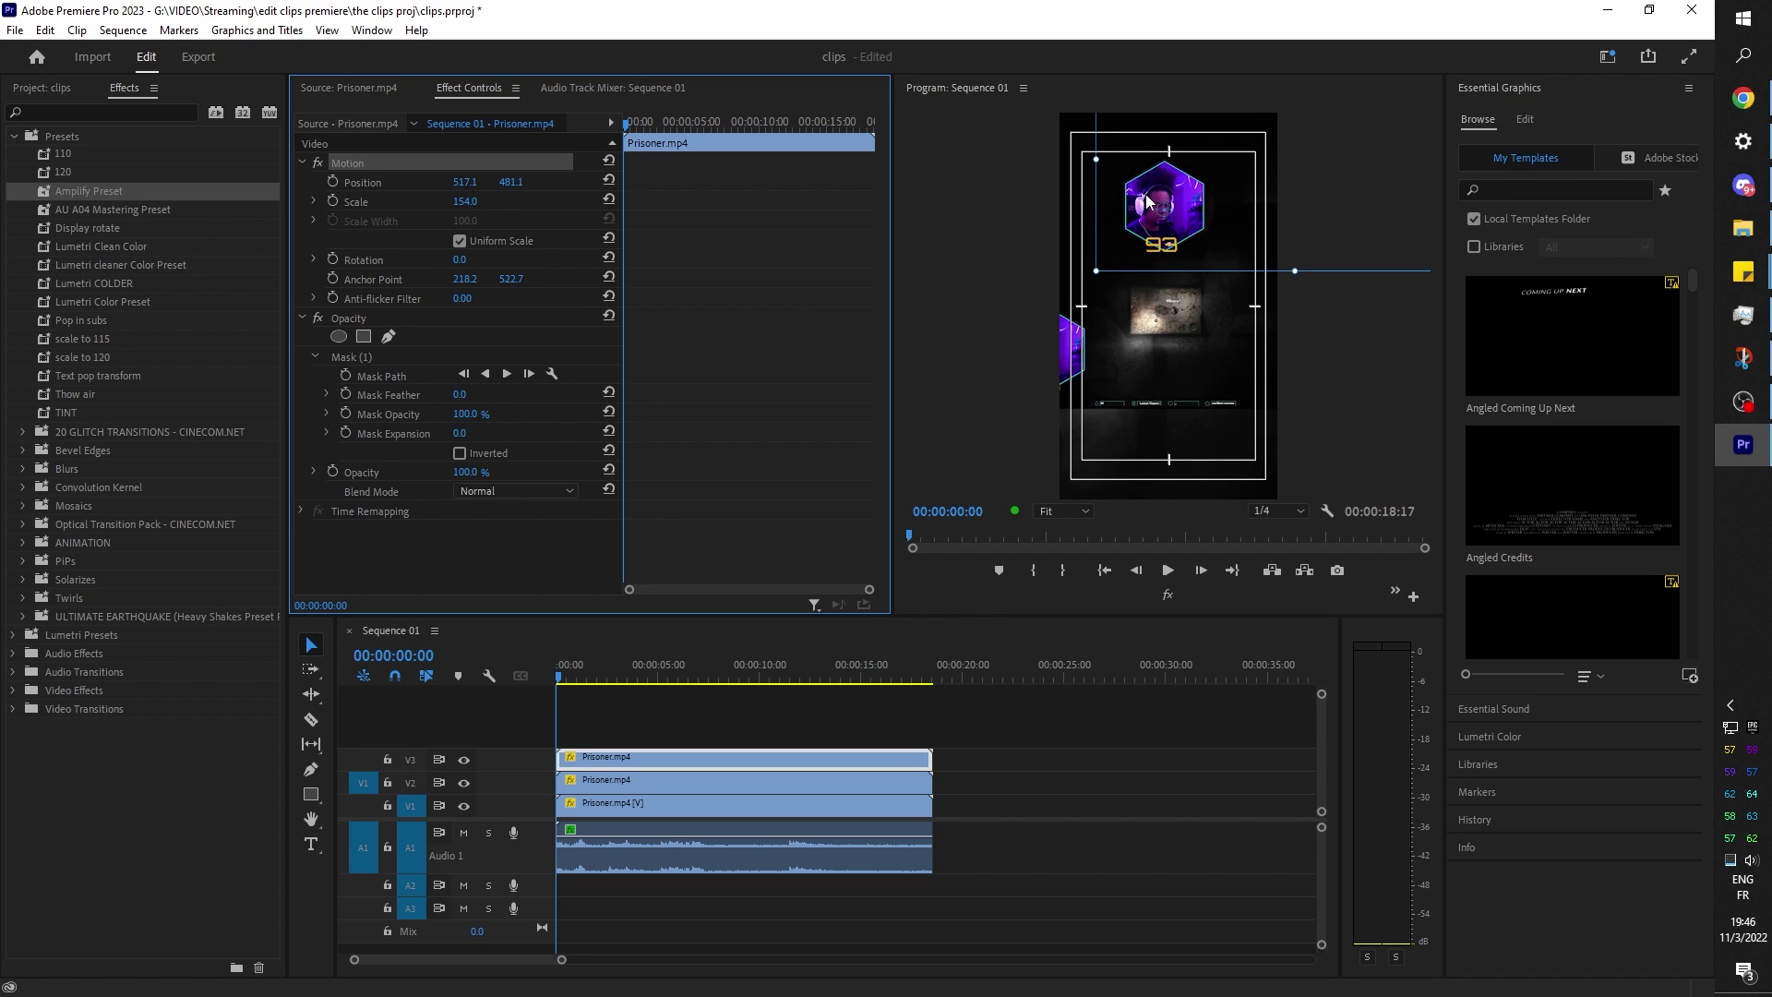
drag(1147, 201, 1153, 201)
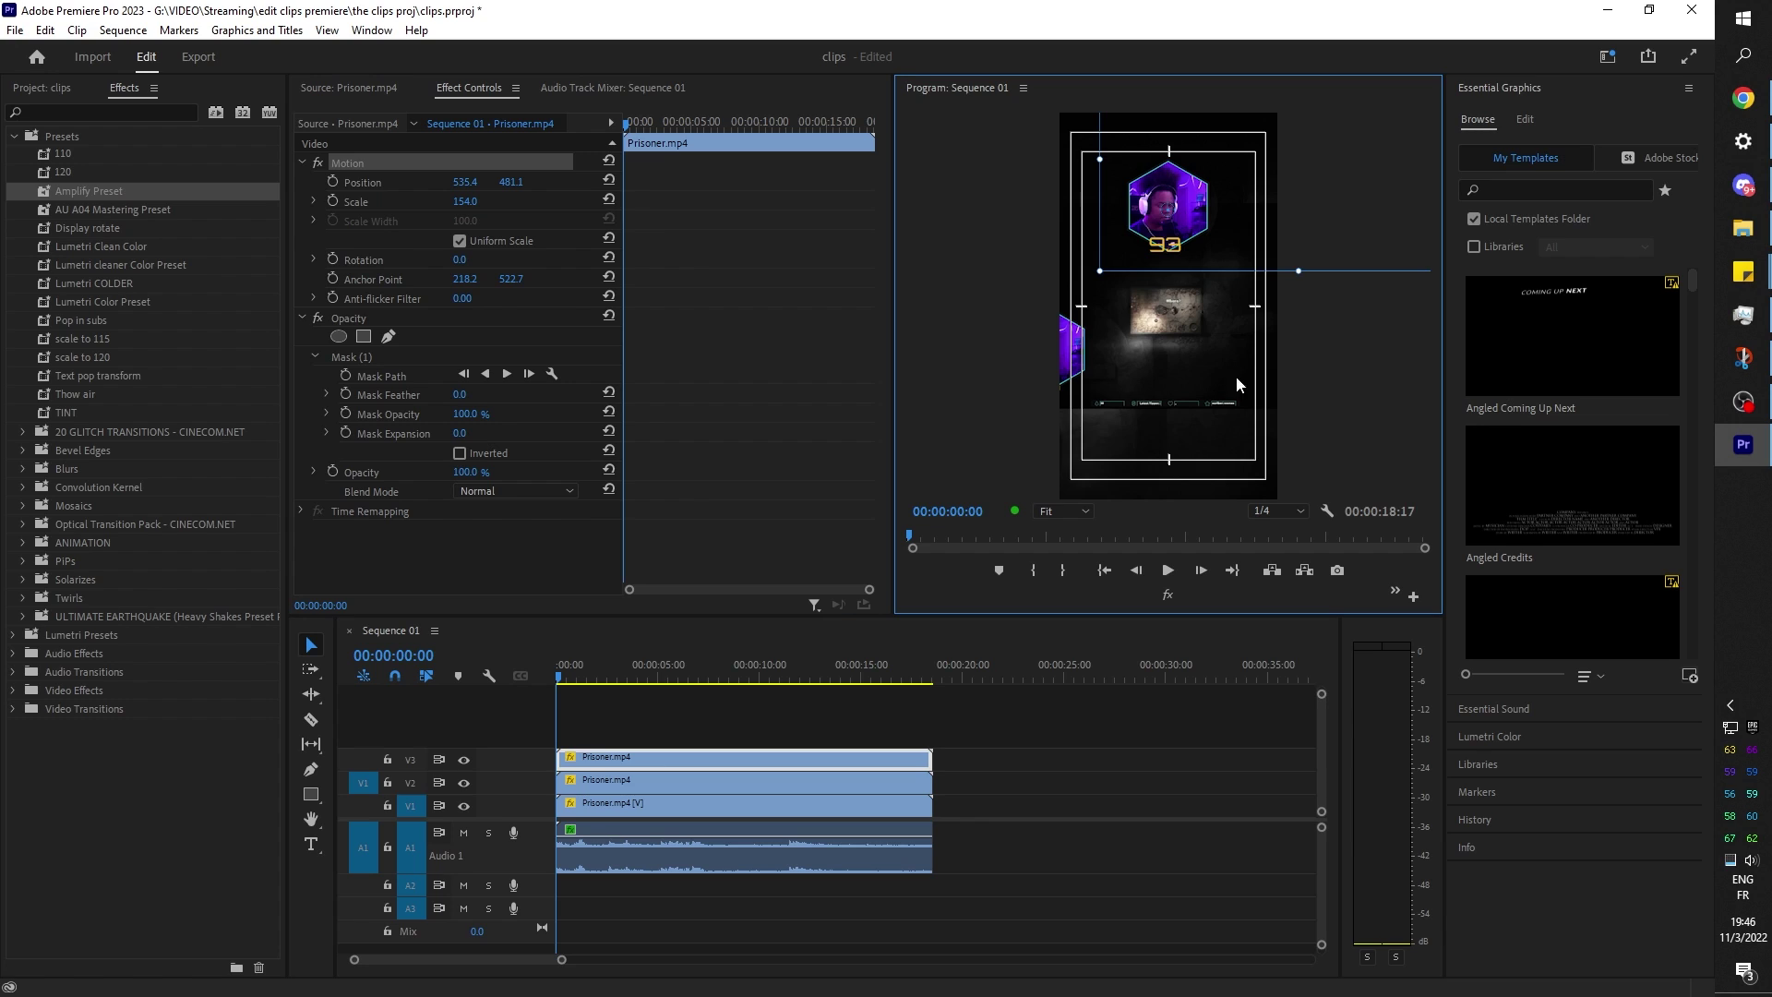
Open the Program monitor's Button Editor and cancel it without changes.
right_click(1005, 574)
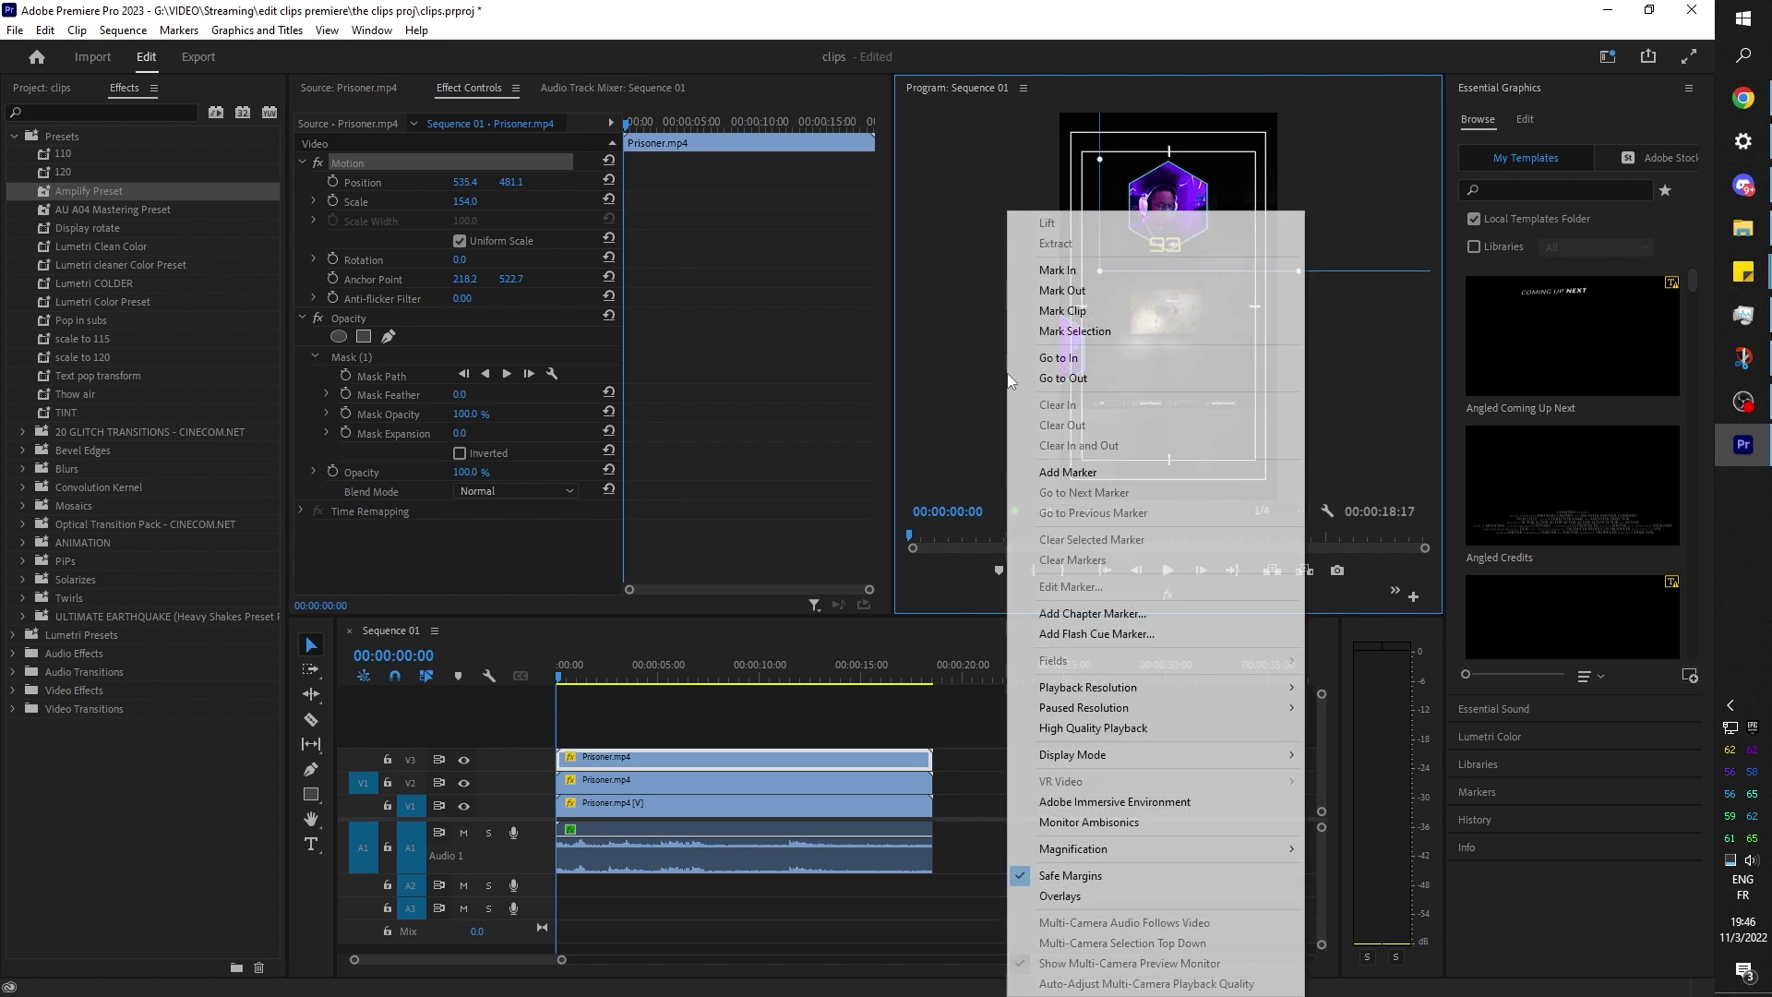
click(906, 574)
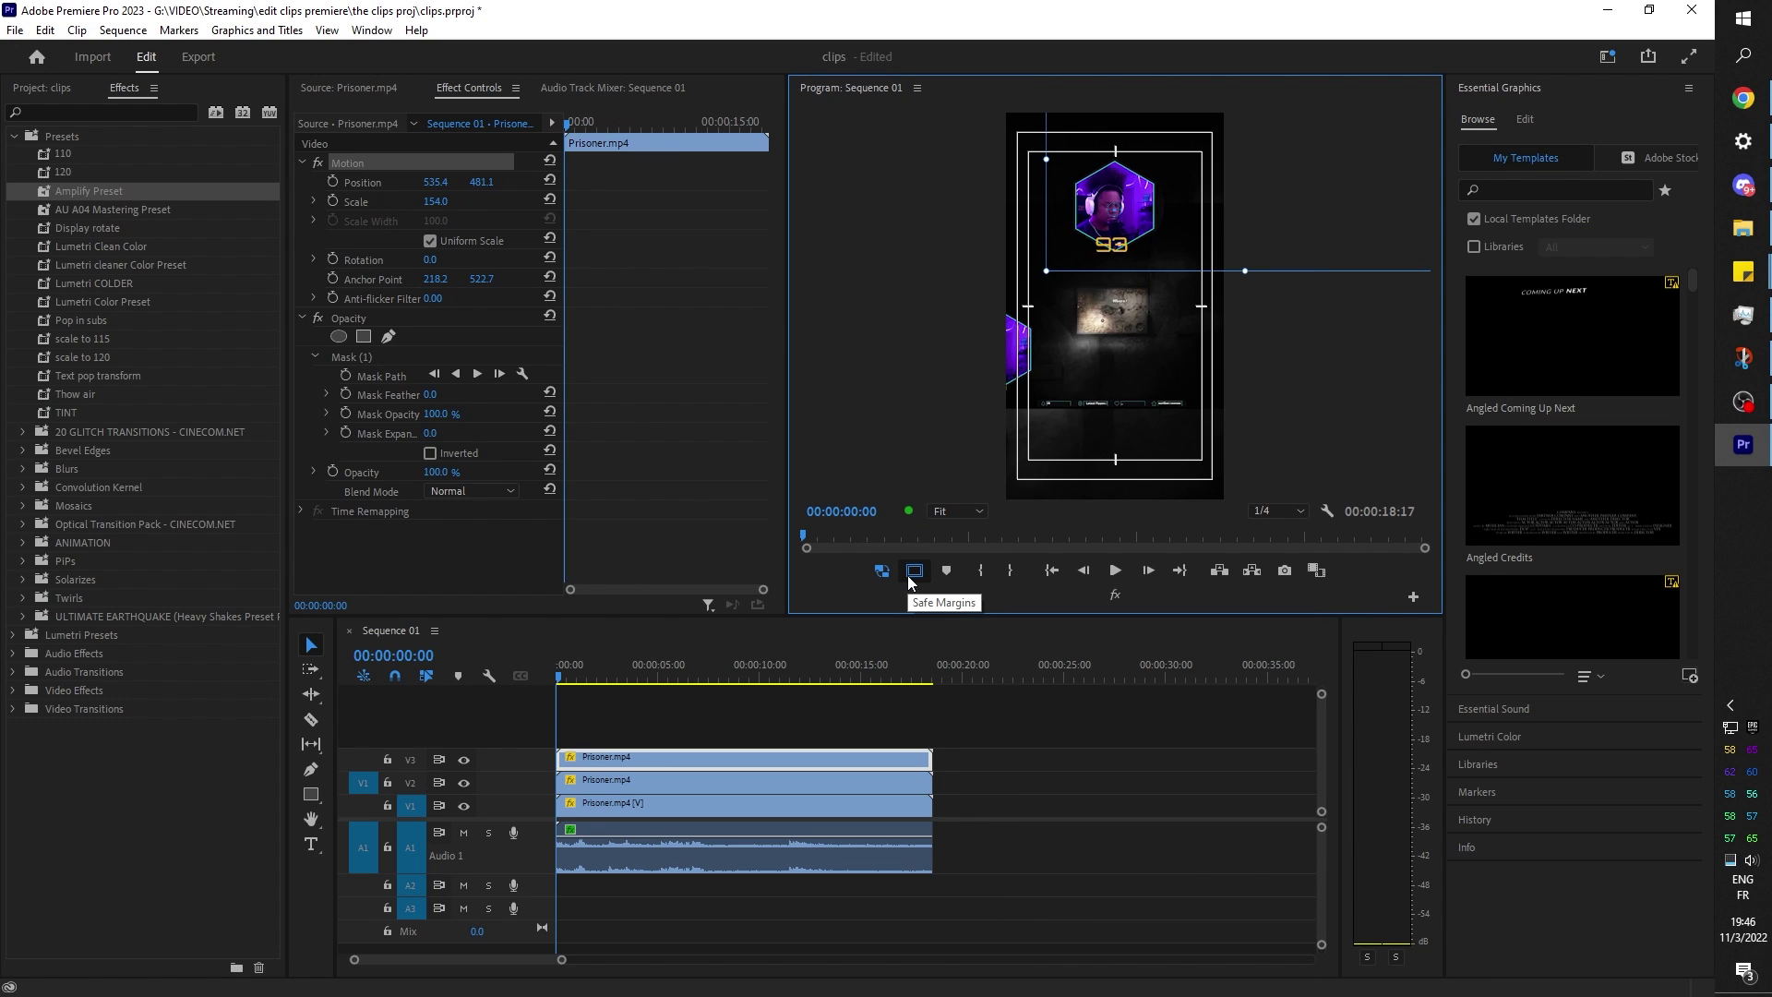
click(1413, 597)
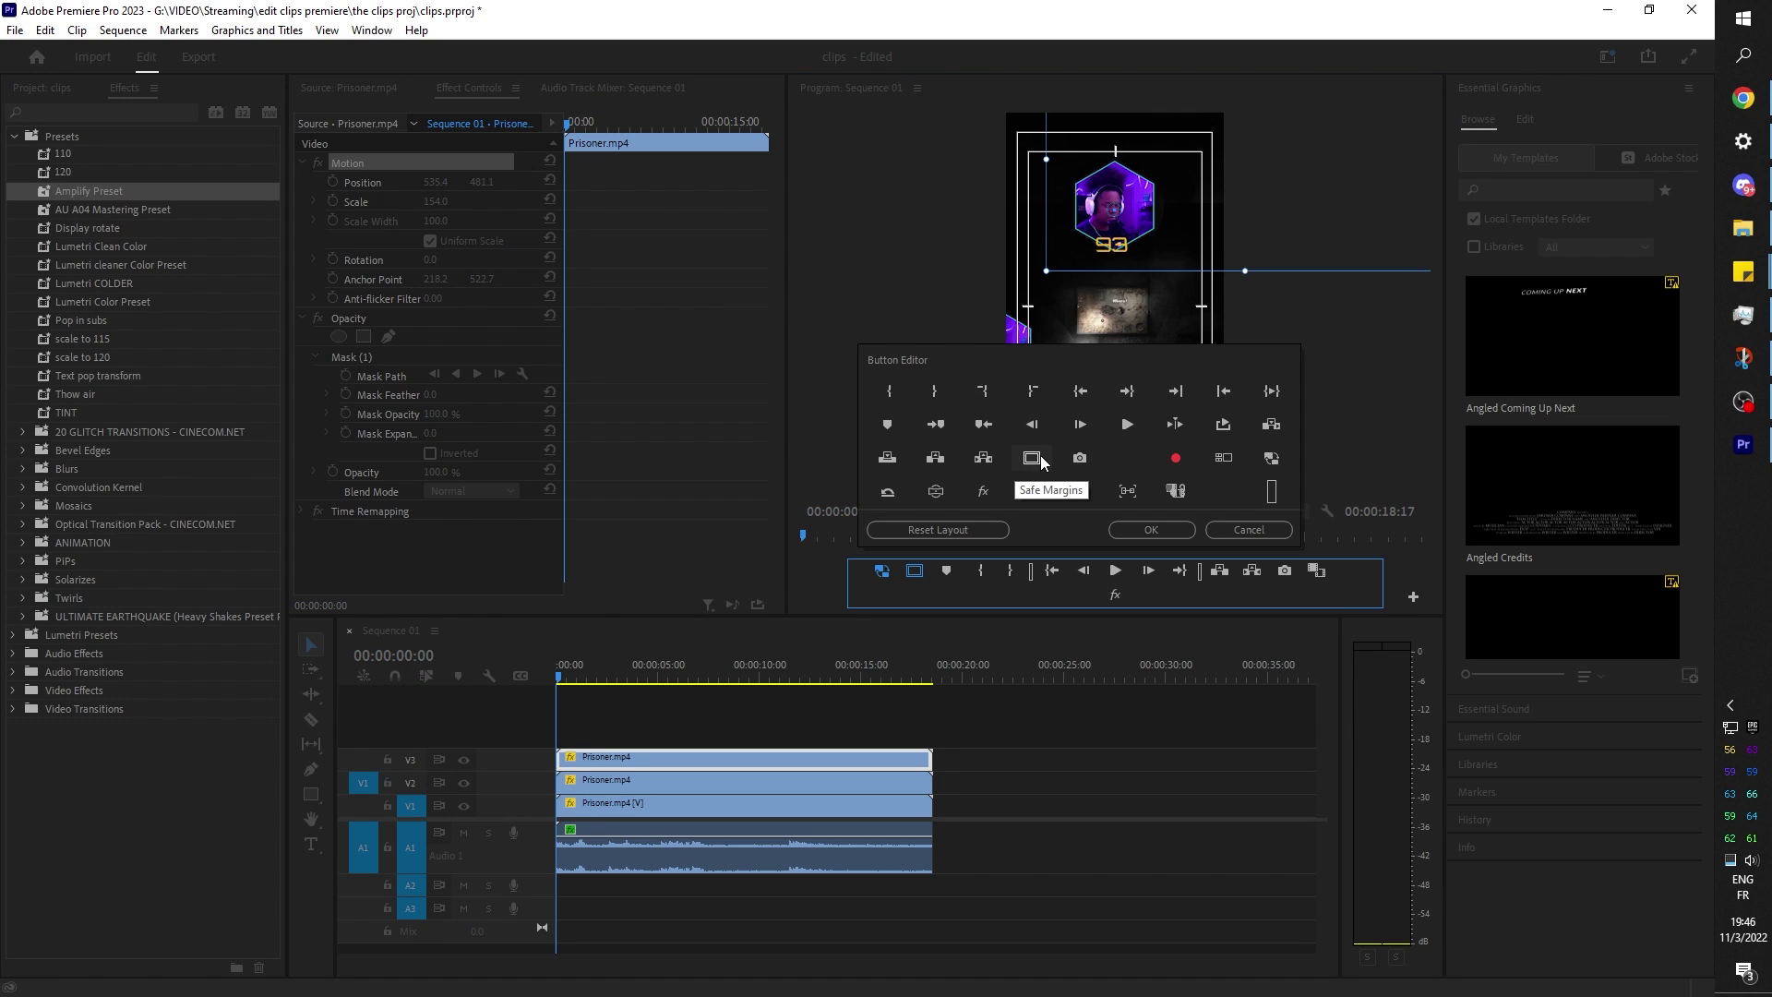
click(1248, 530)
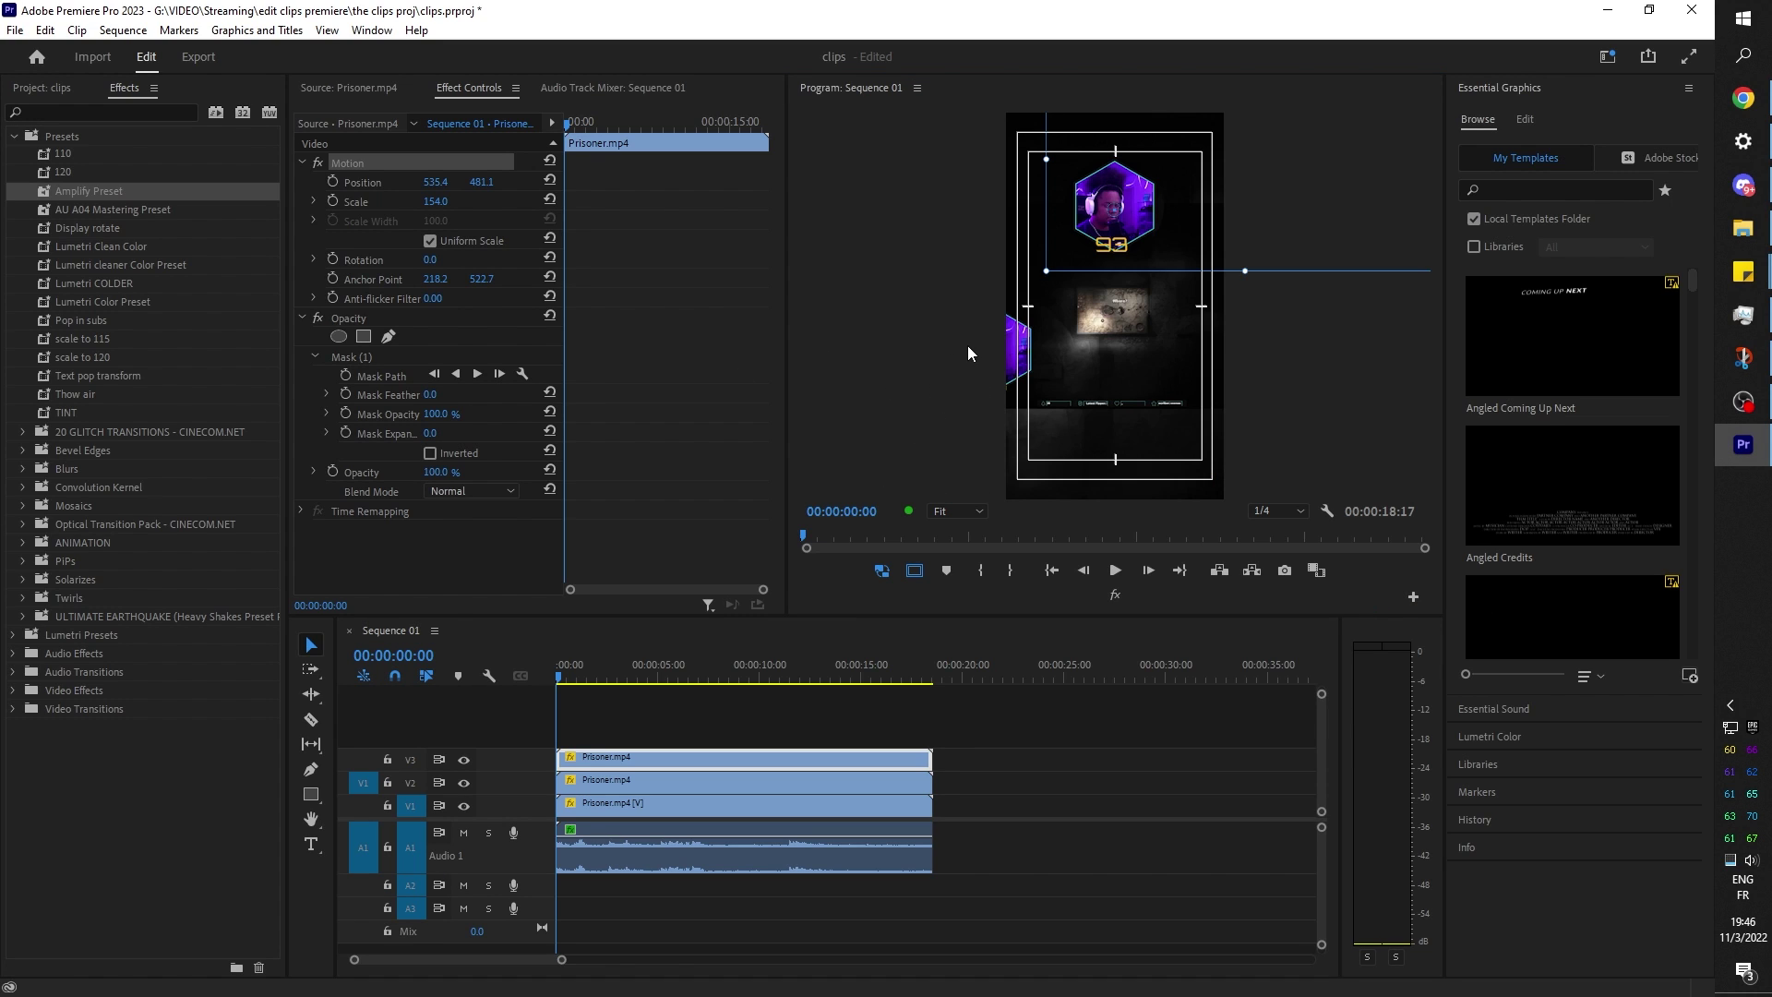
Enlarge the V2 Prisoner.mp4 gameplay layer to scale 191 and move it slightly lower.
click(611, 723)
drag(554, 675, 635, 688)
click(638, 783)
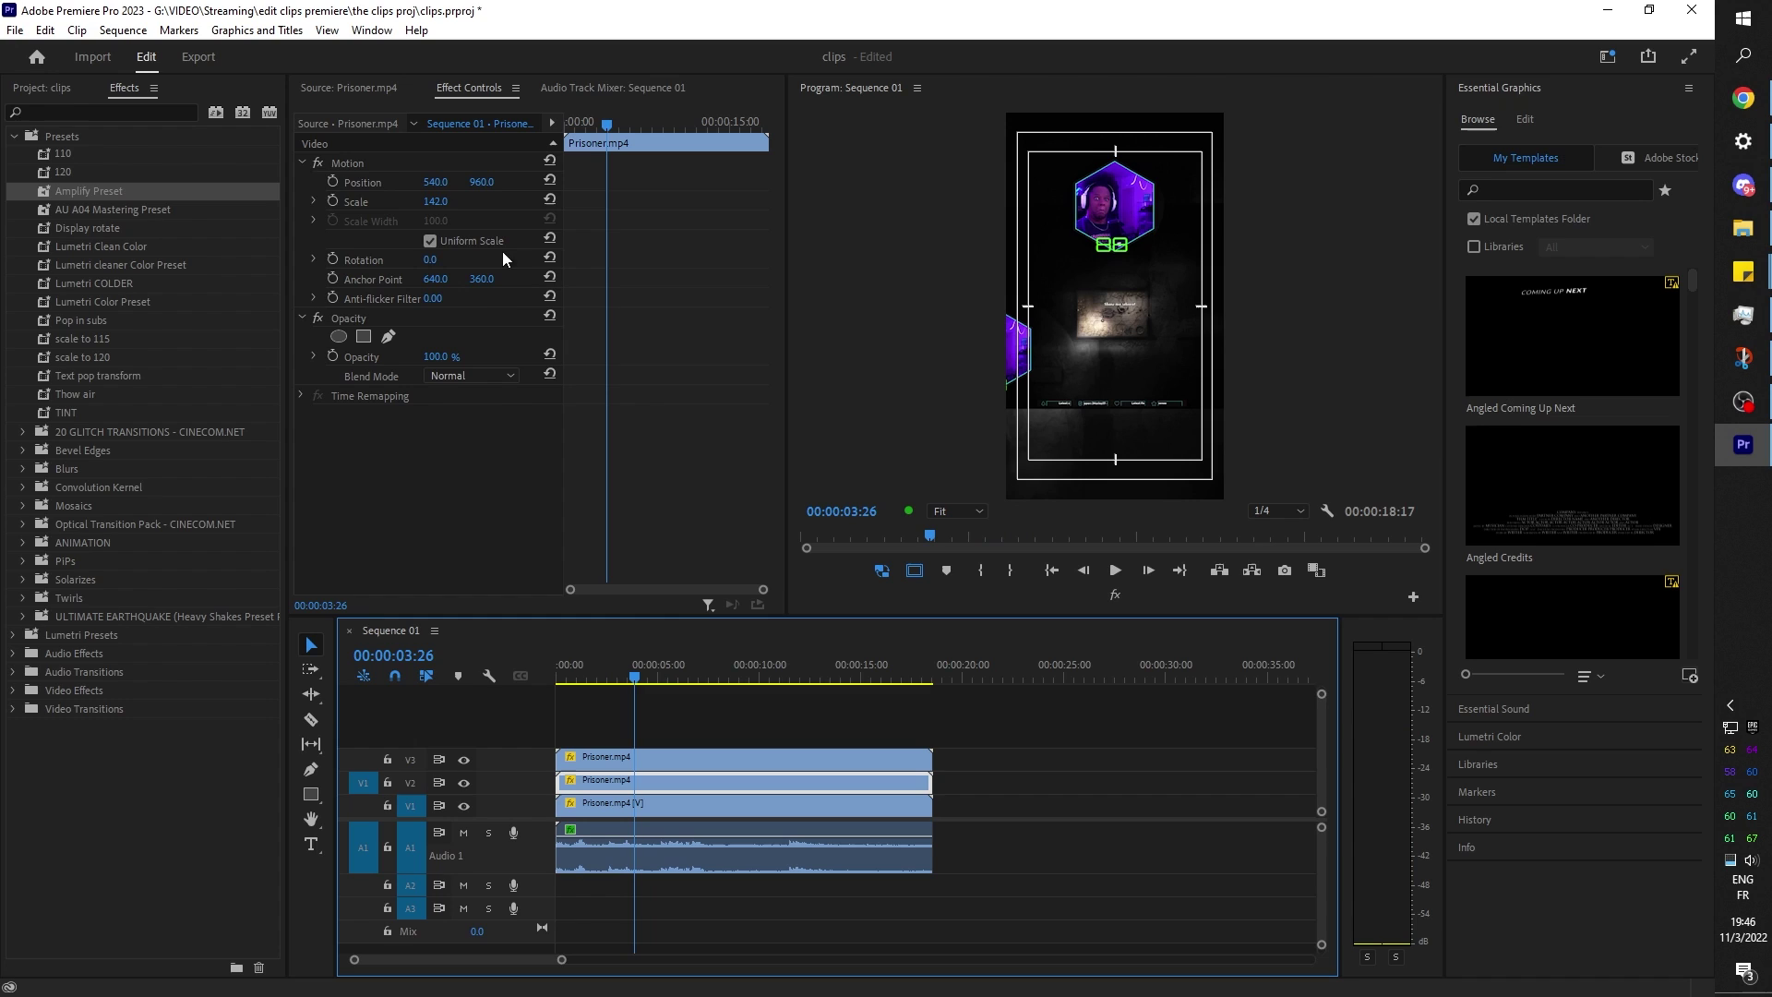
drag(443, 202, 489, 182)
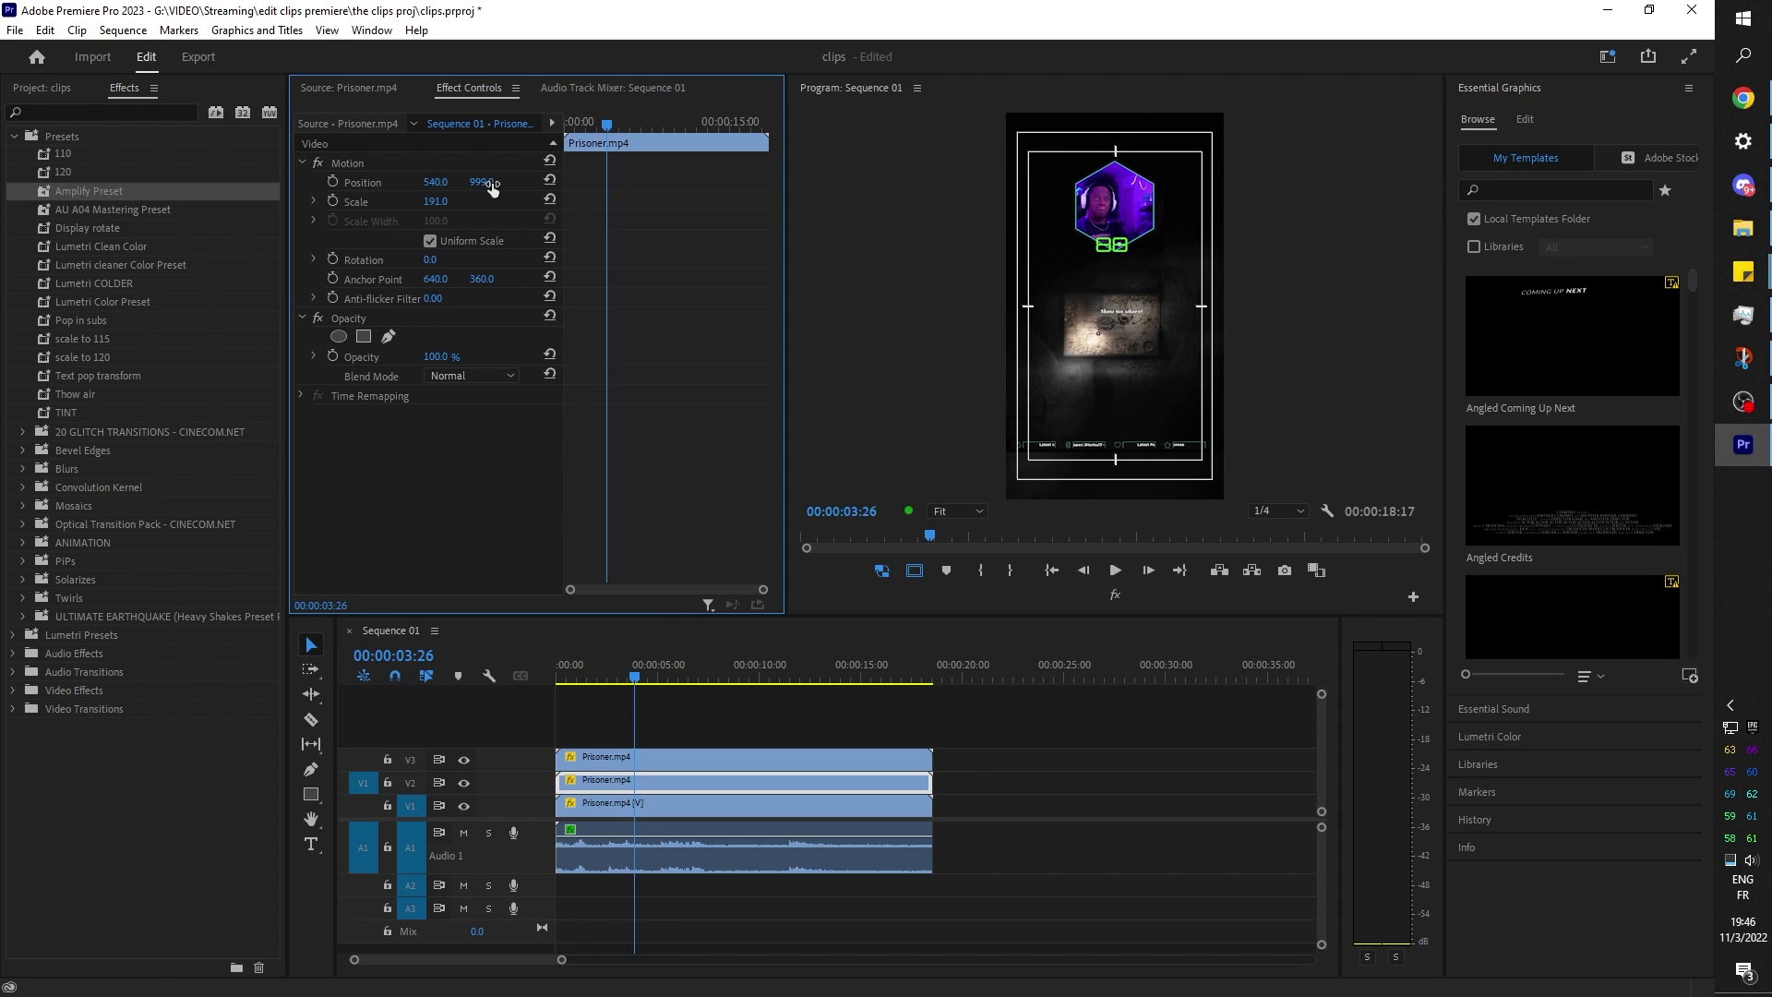
click(670, 738)
key(Home)
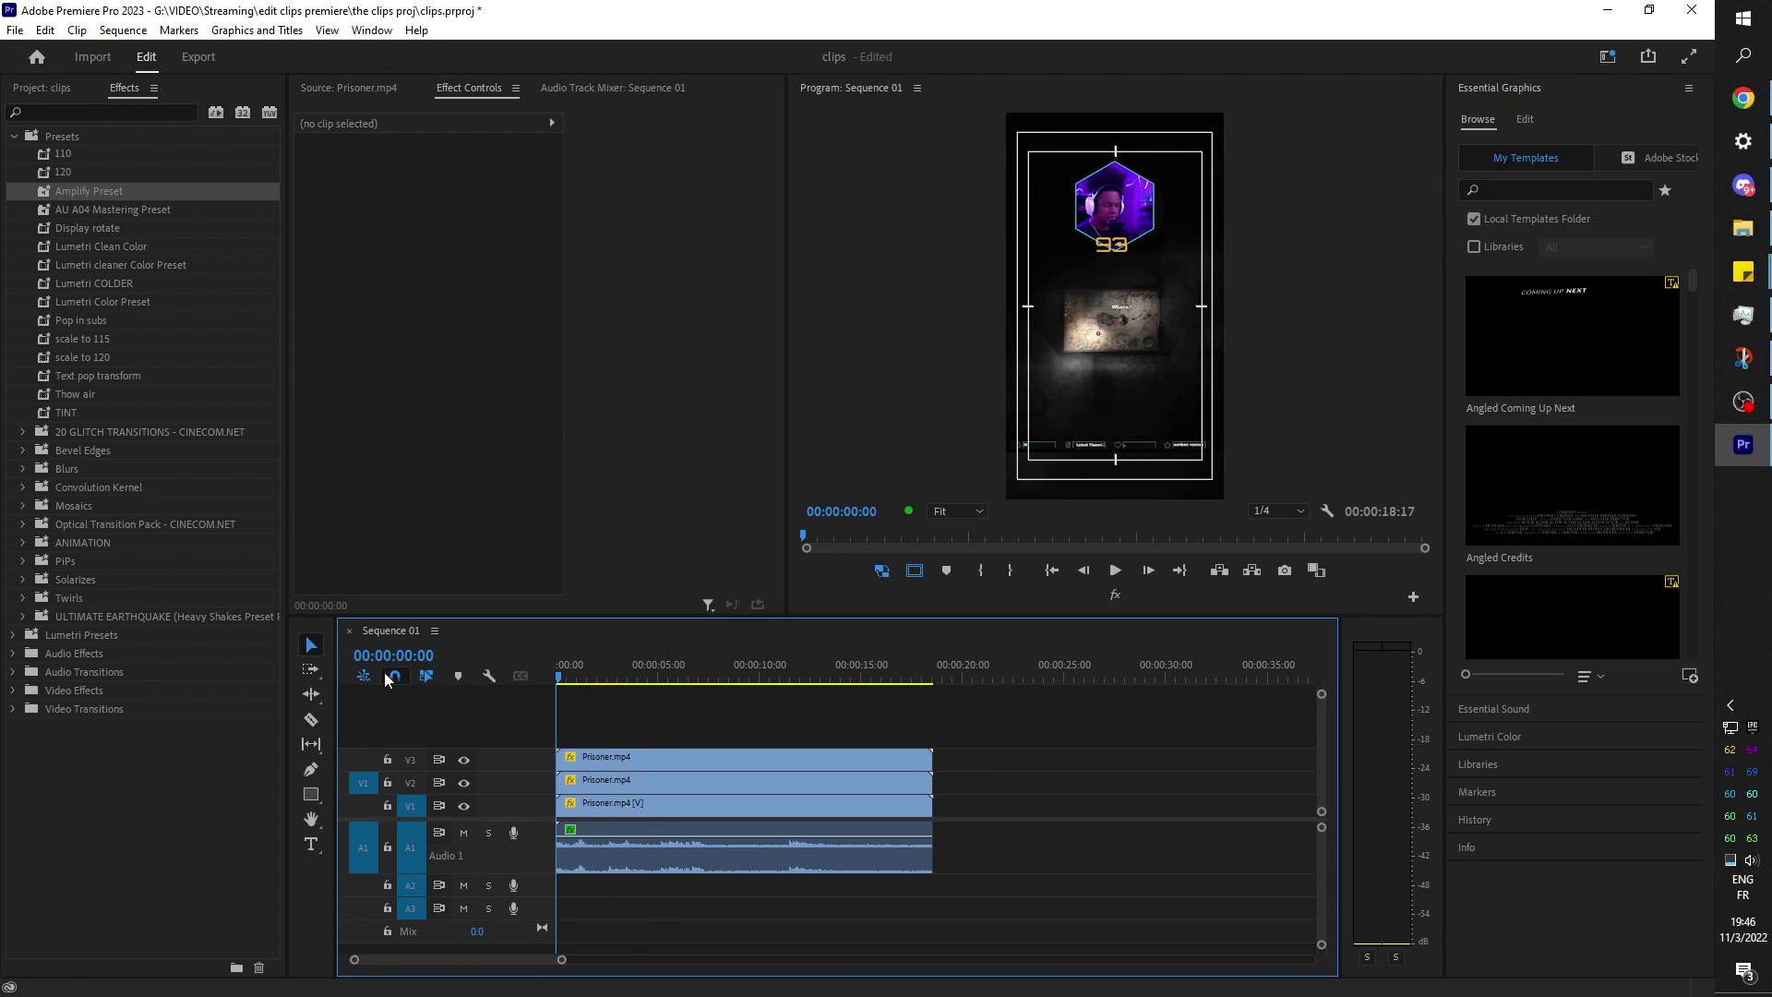
Enlarge the Program monitor and play back the vertical edit to review it.
drag(822, 617, 823, 831)
key(space)
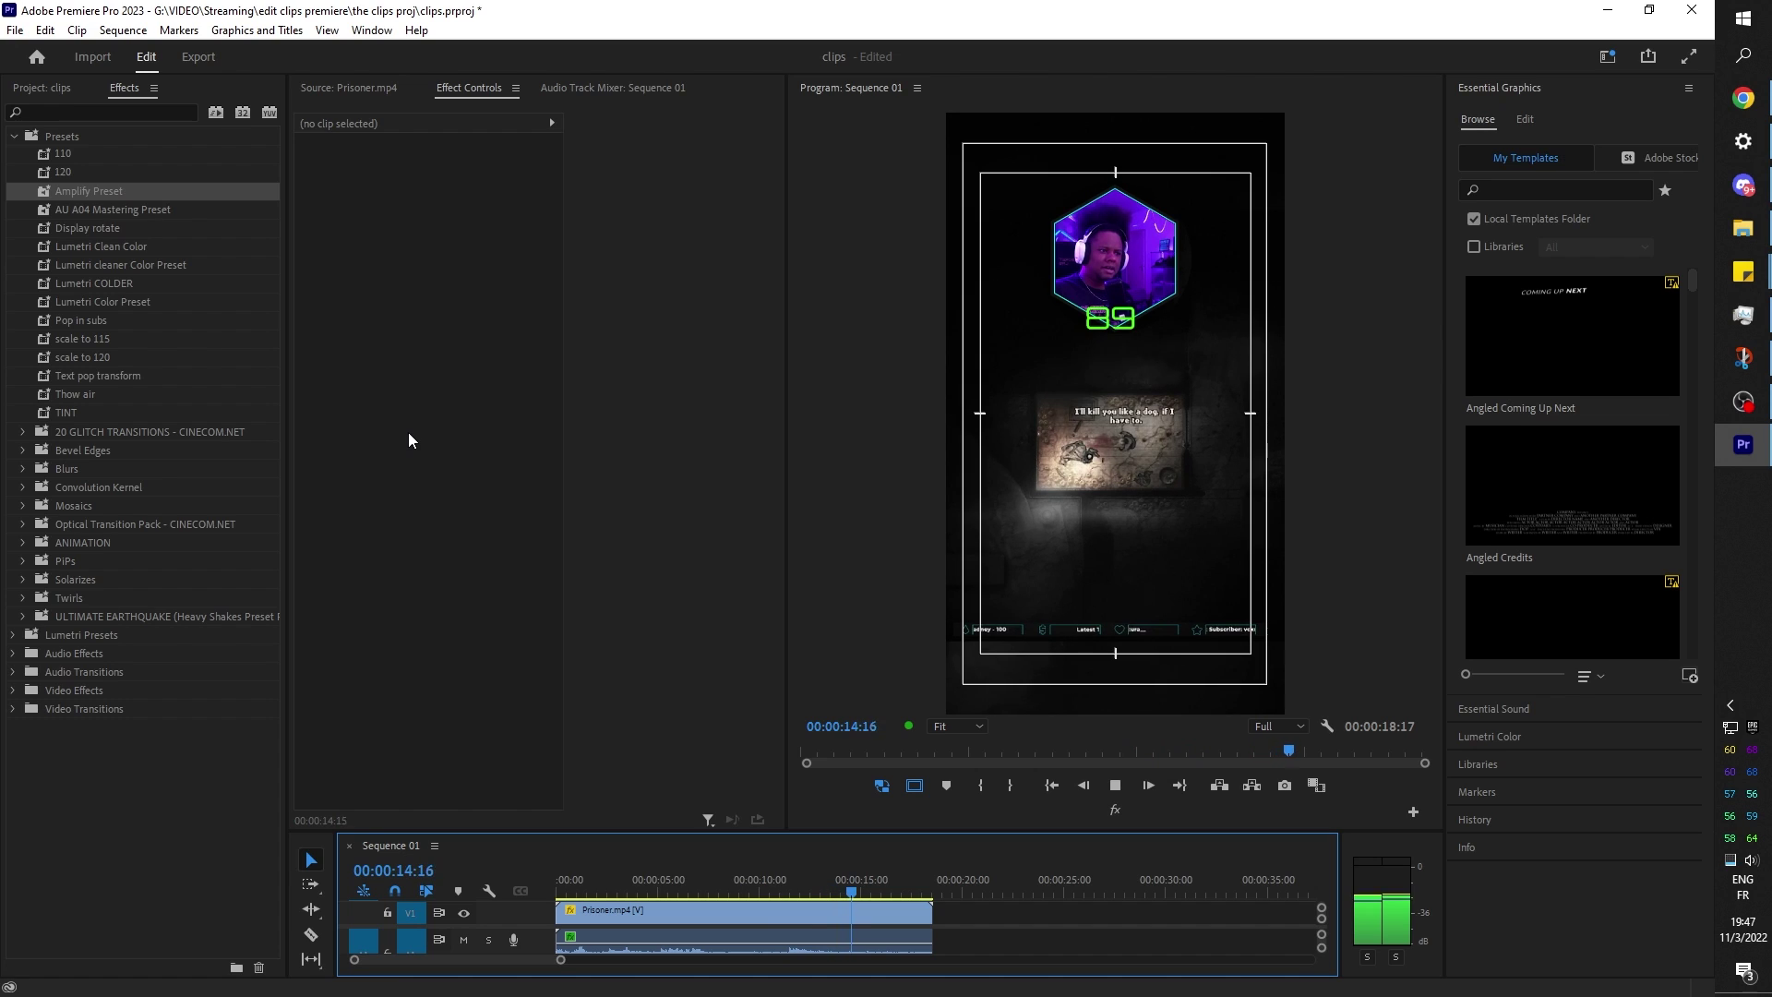
key(space)
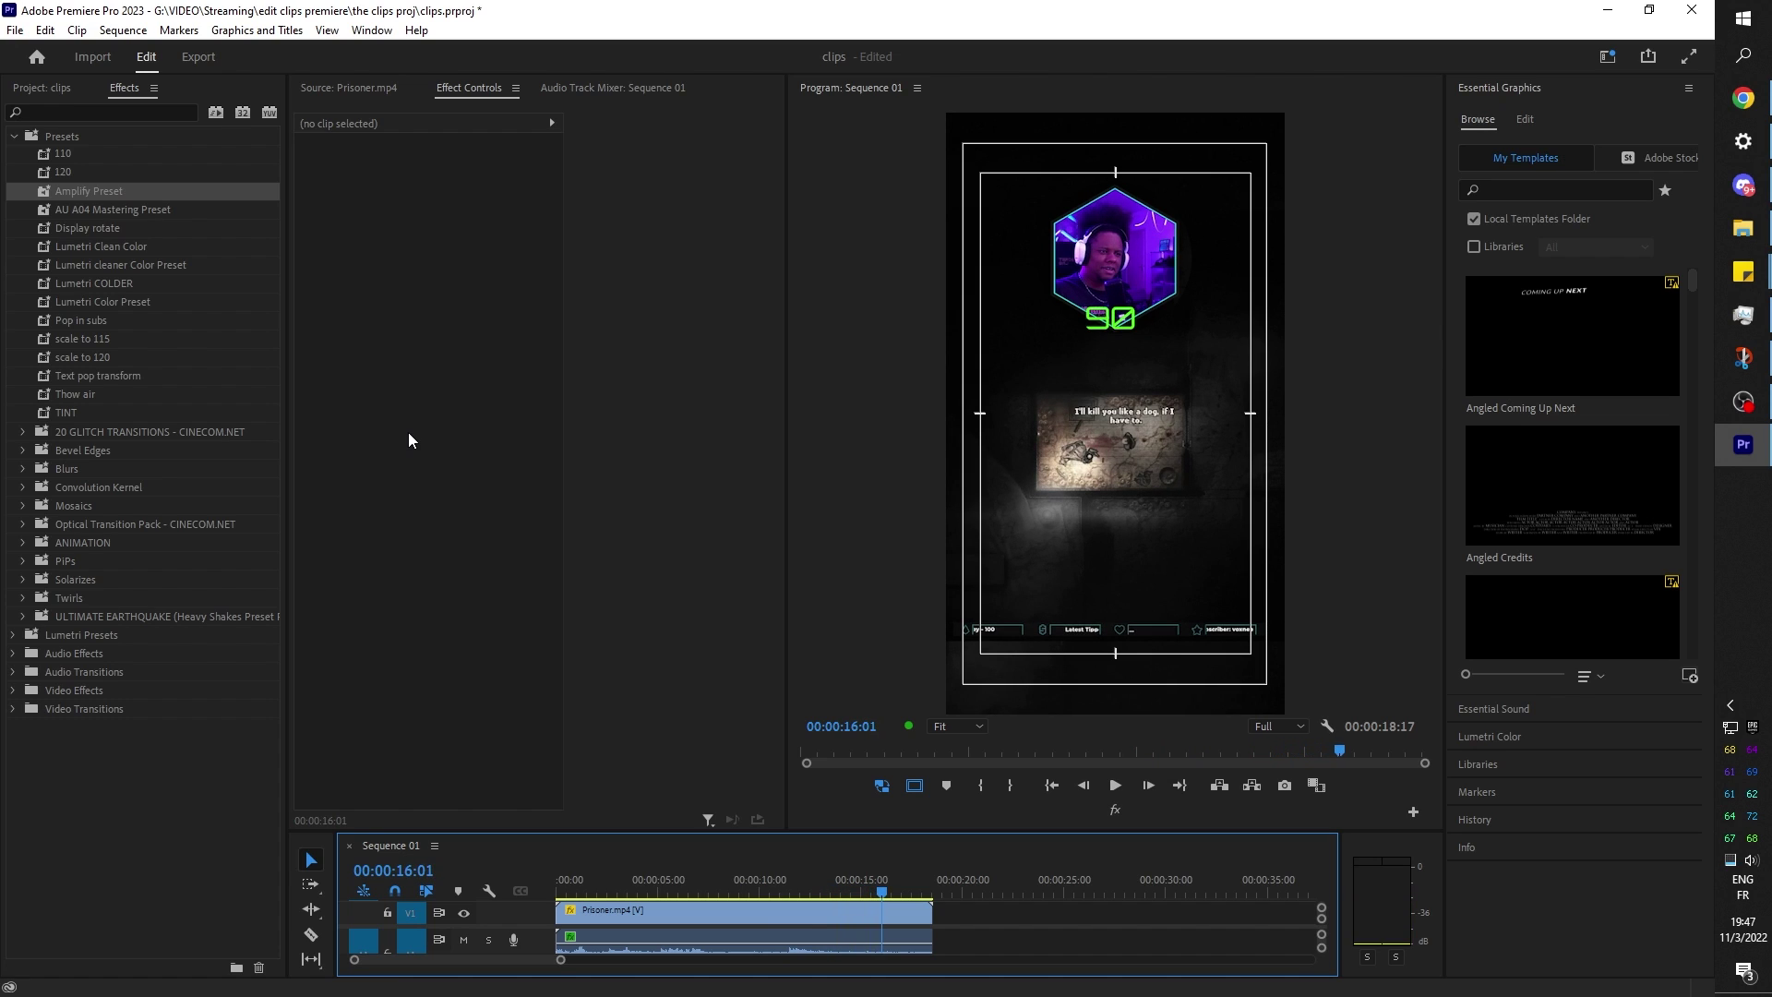
drag(634, 827, 634, 579)
Save the project with Ctrl+S and switch to the Twitch channel page in Chrome.
drag(987, 875, 881, 742)
click(922, 763)
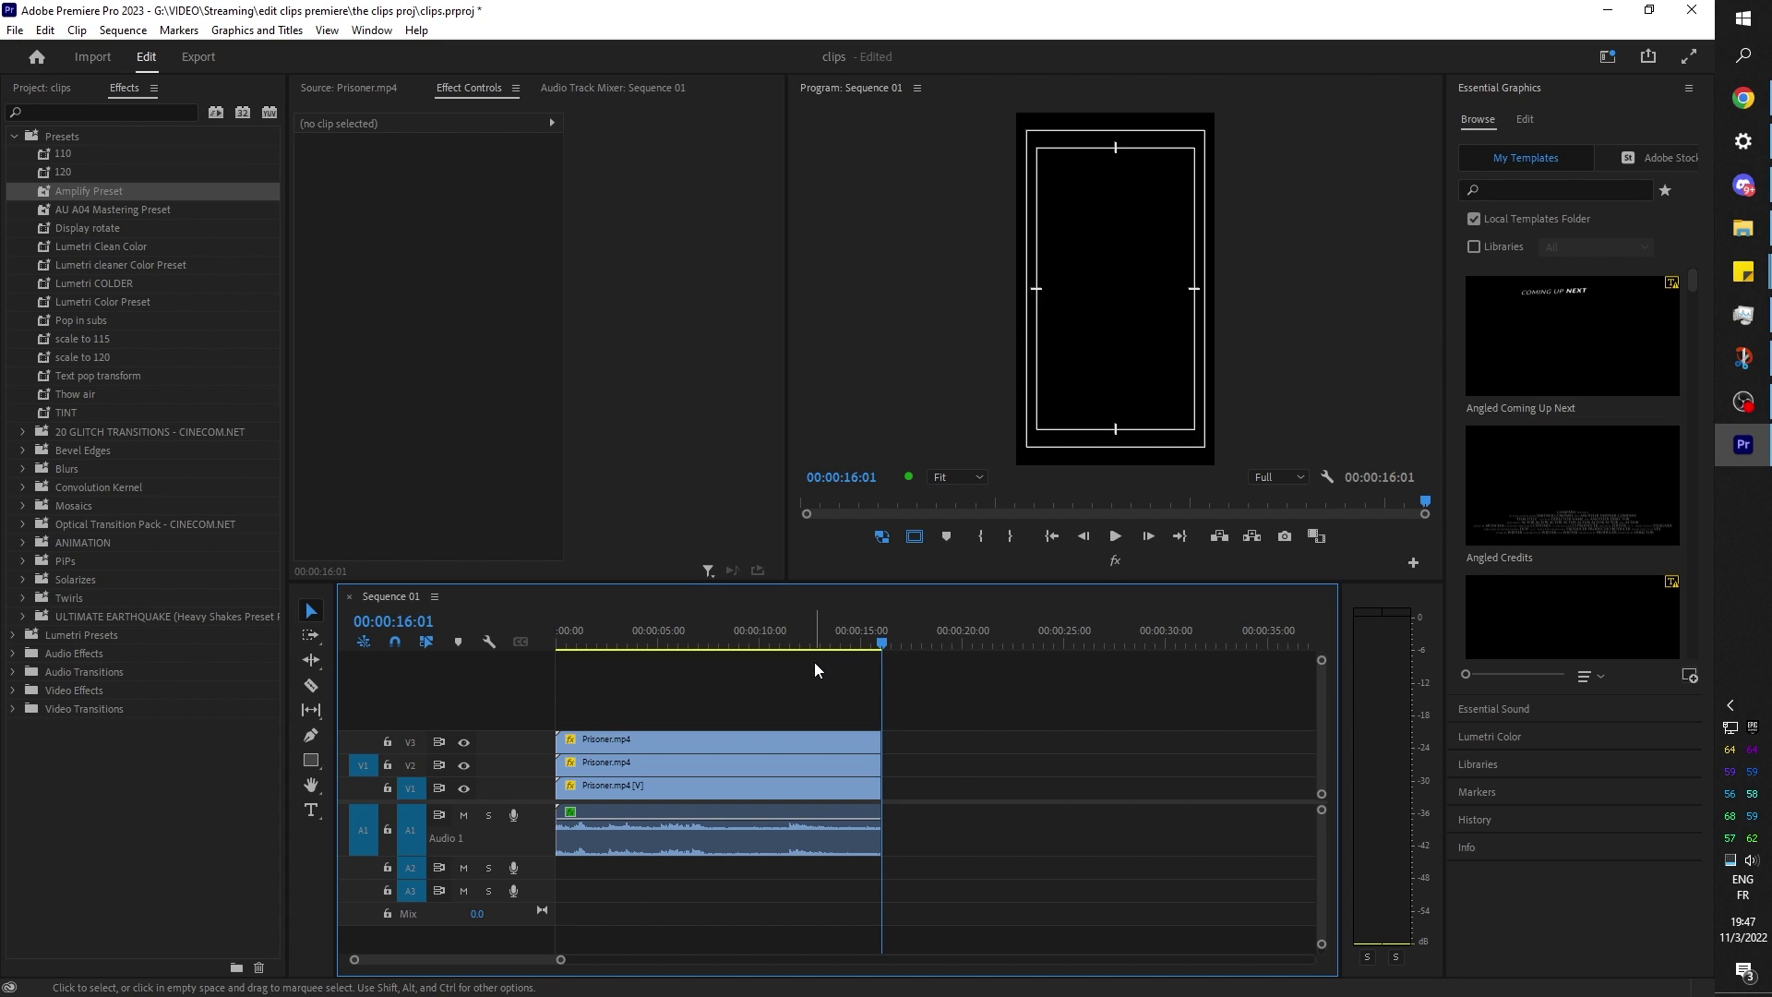
key(ctrl+s)
click(676, 639)
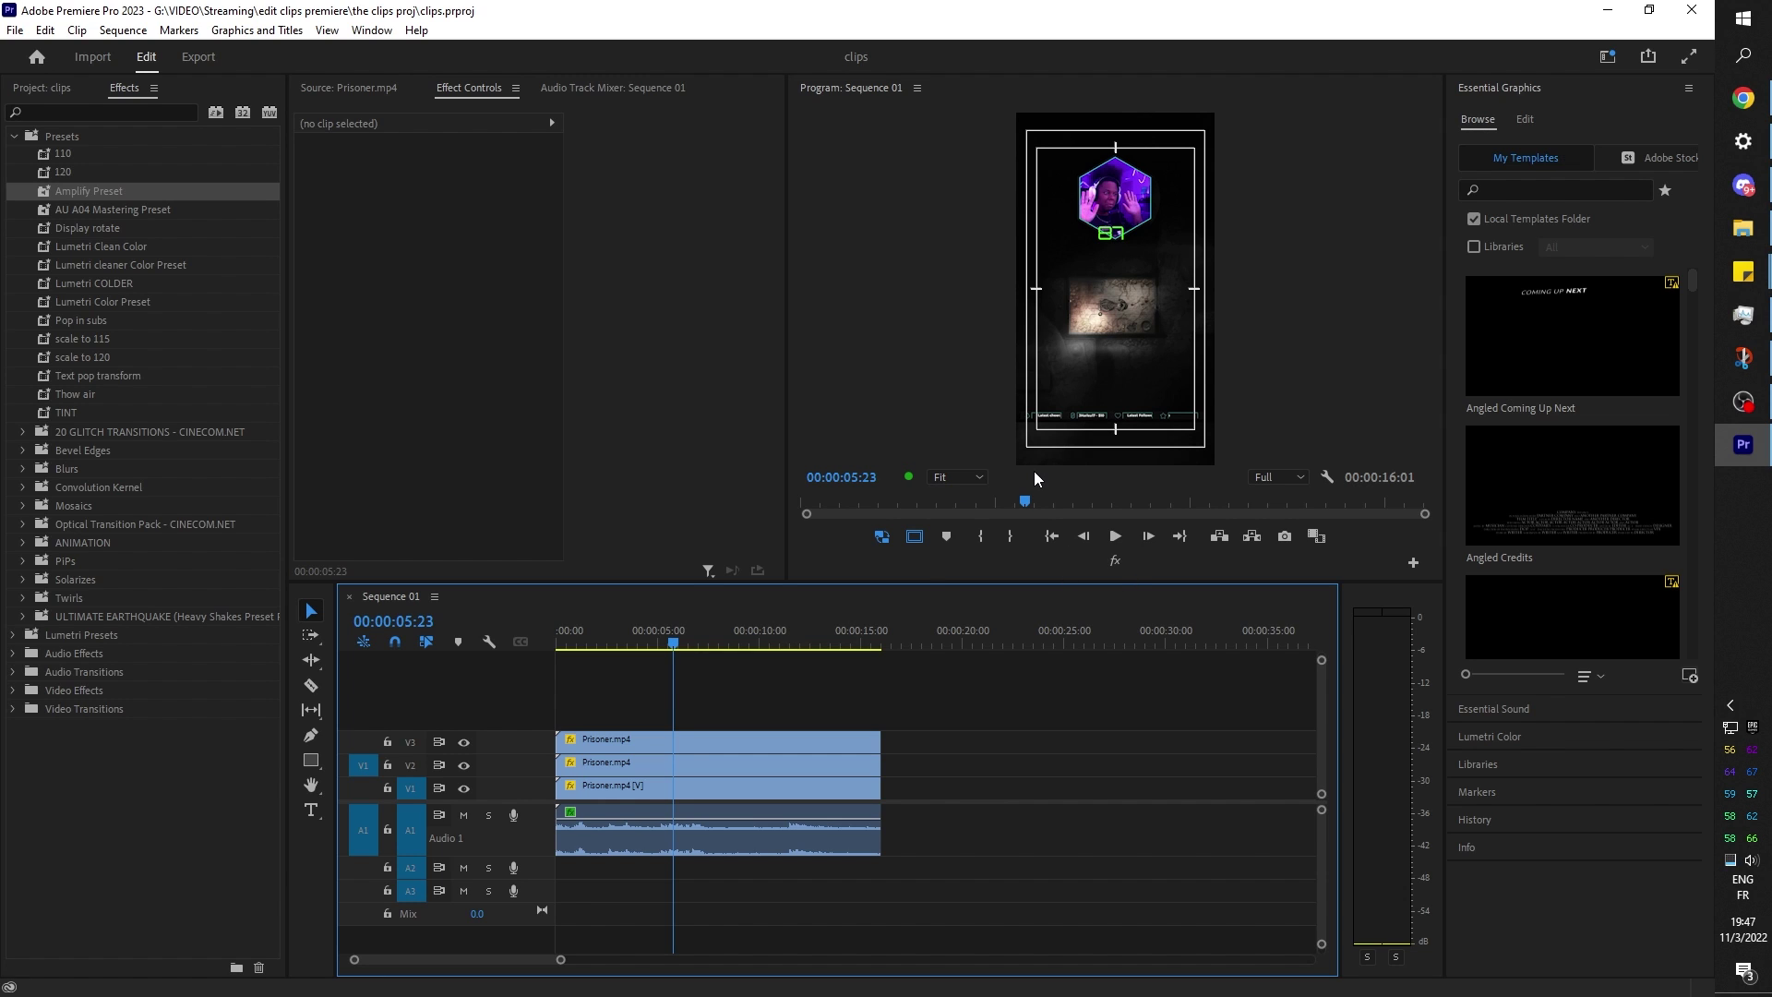
key(alt+Tab)
Snip the channel's avatar, name and follower count and save the snip as an image.
scroll(899, 522, down, 1)
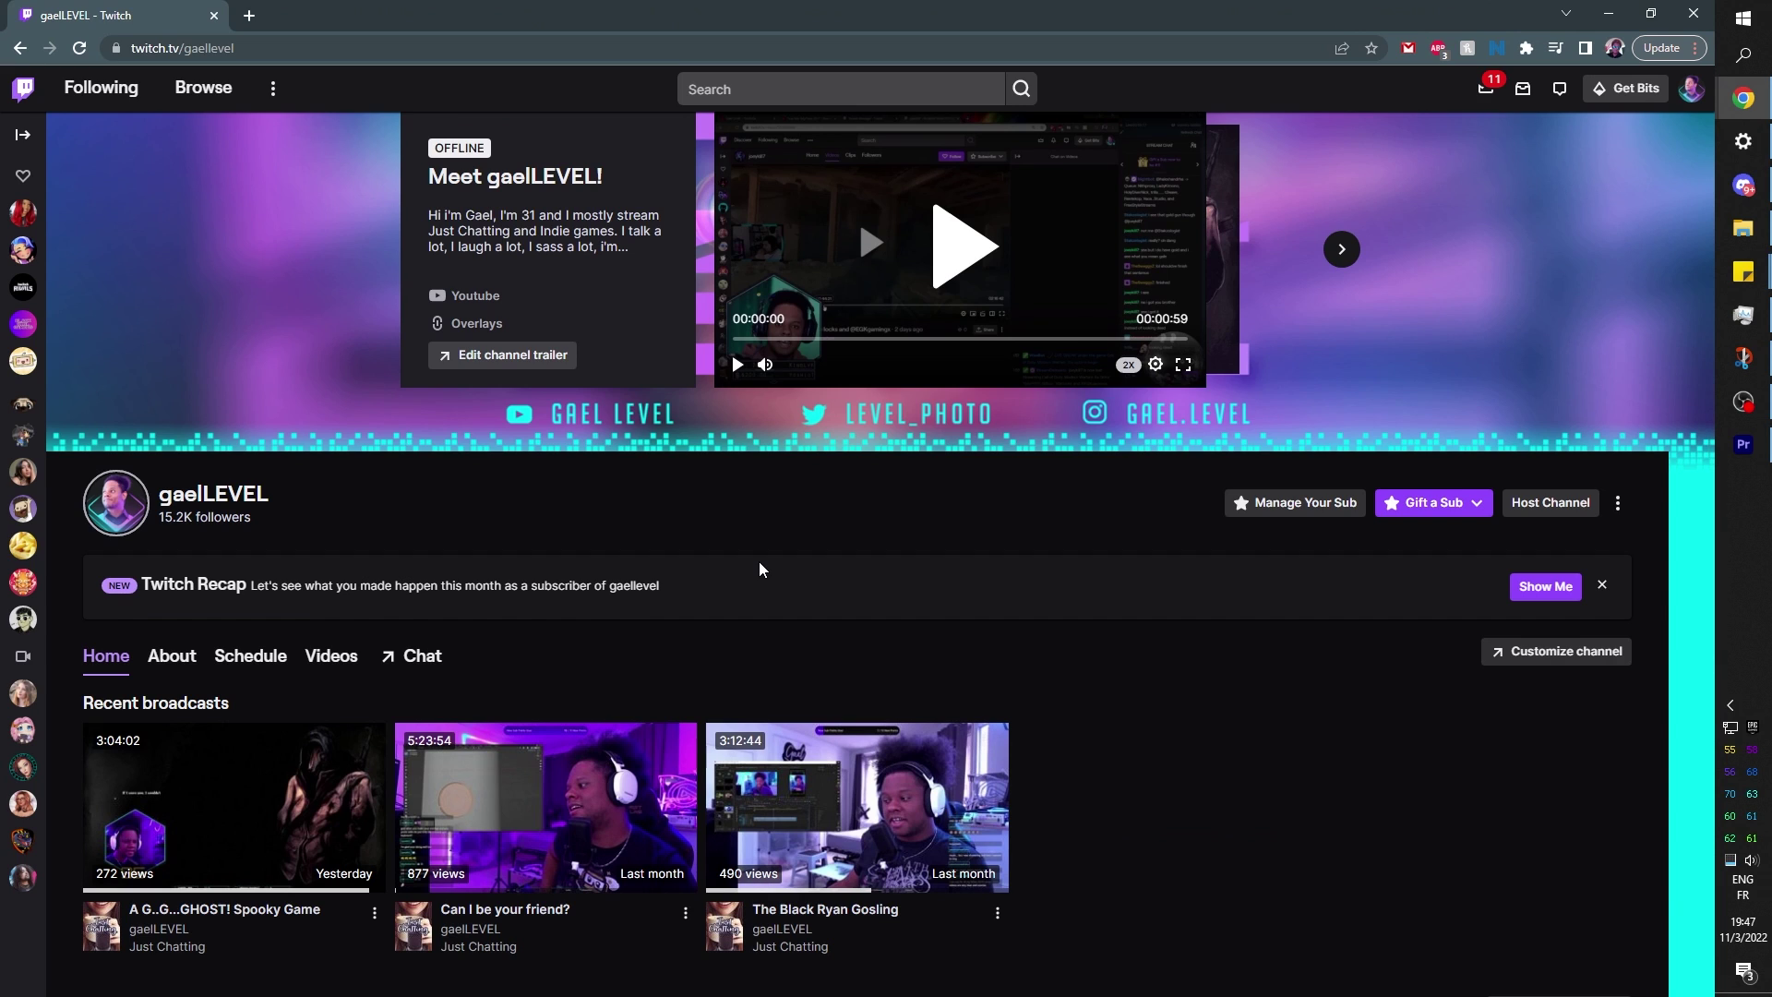
key(super+shift+s)
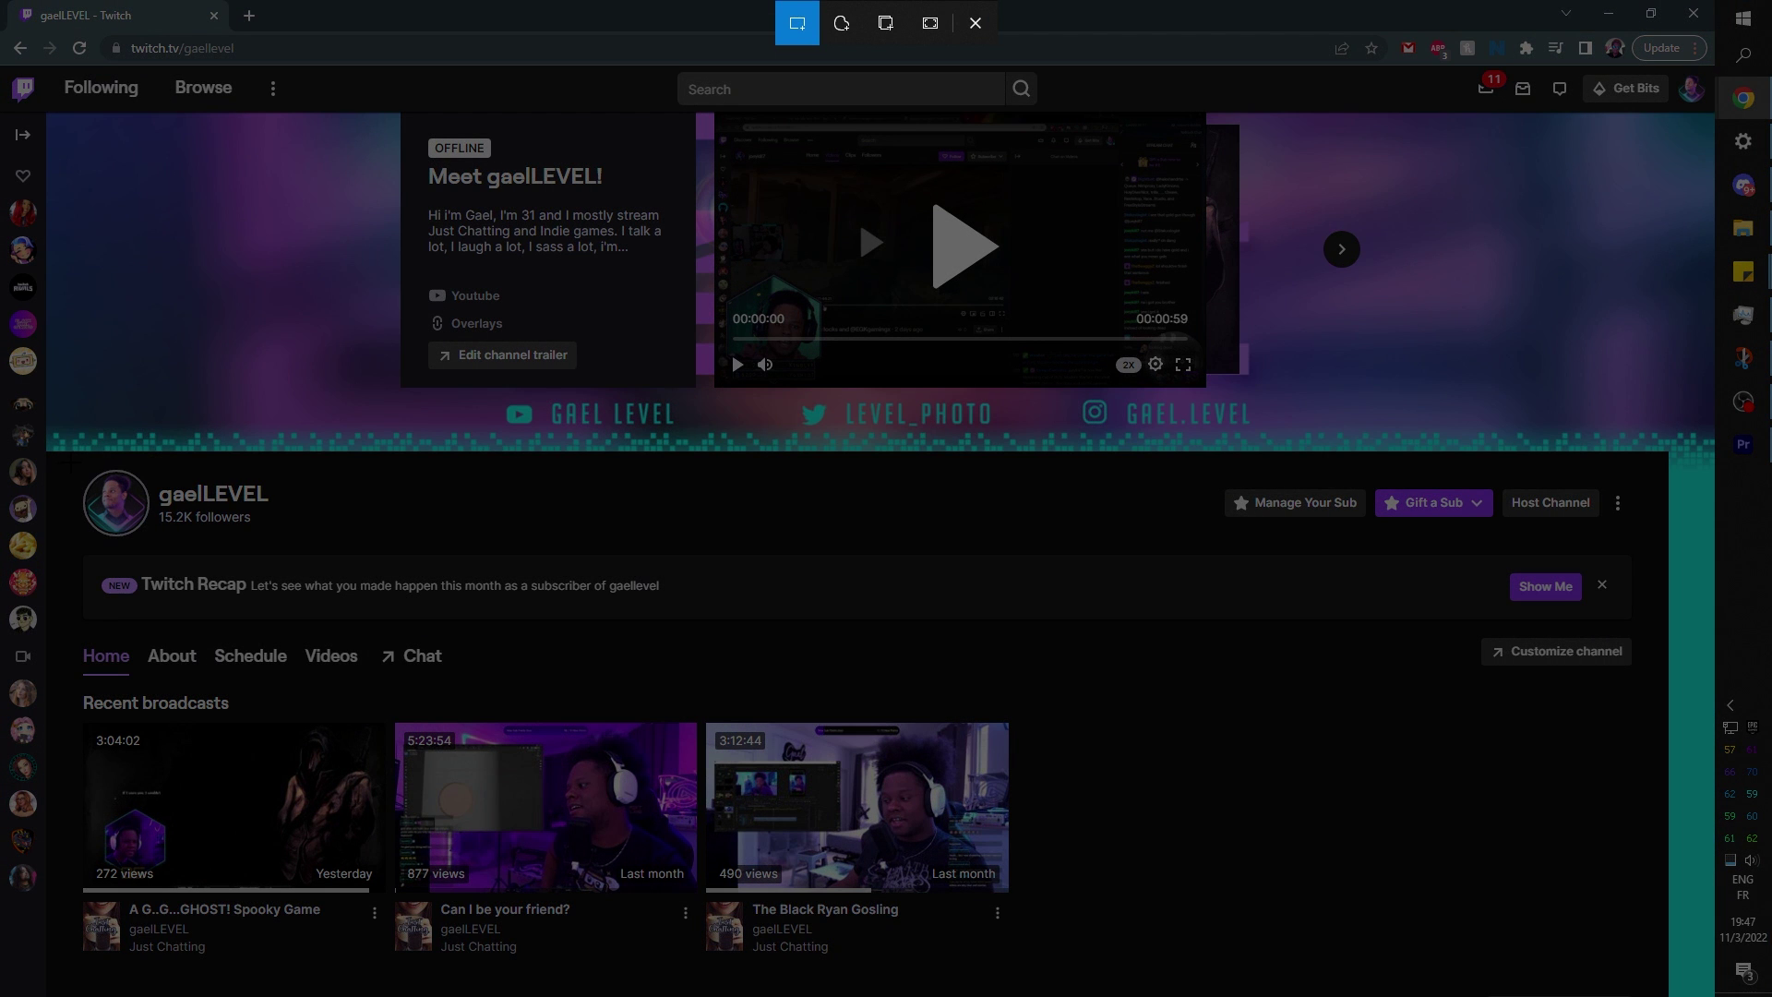
mouse_move(76, 462)
mouse_down()
mouse_move(176, 554)
mouse_move(277, 544)
mouse_up()
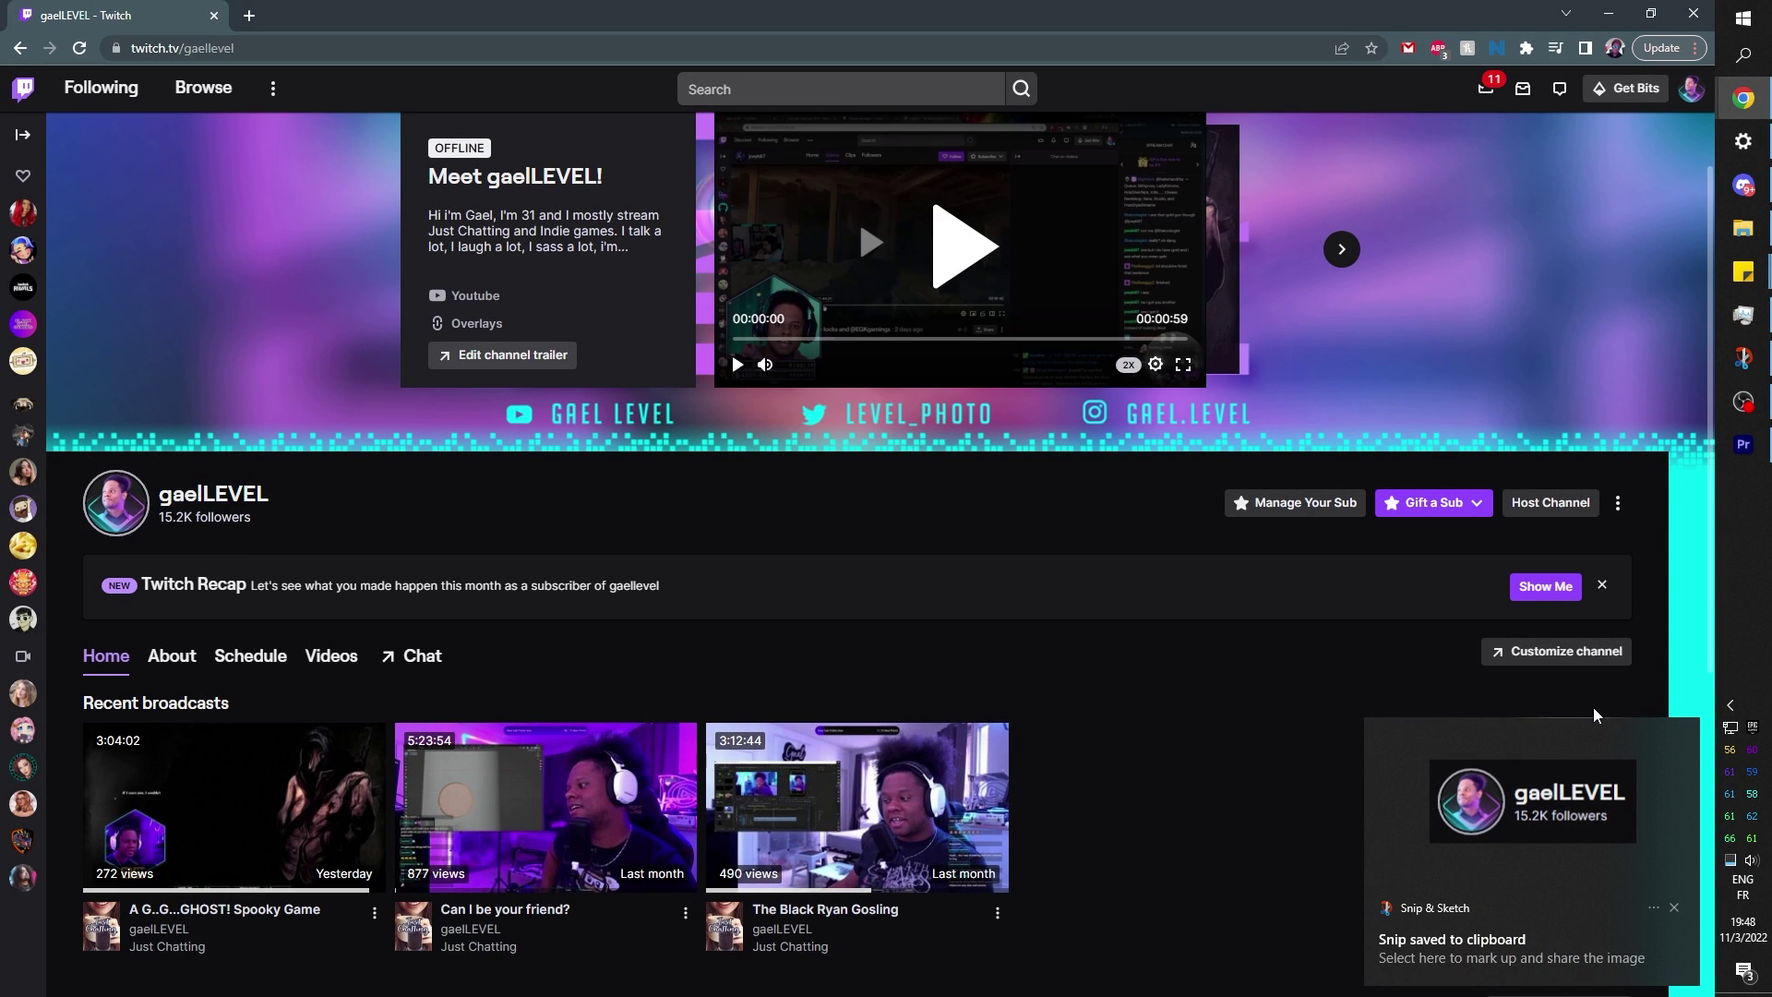
click(1588, 819)
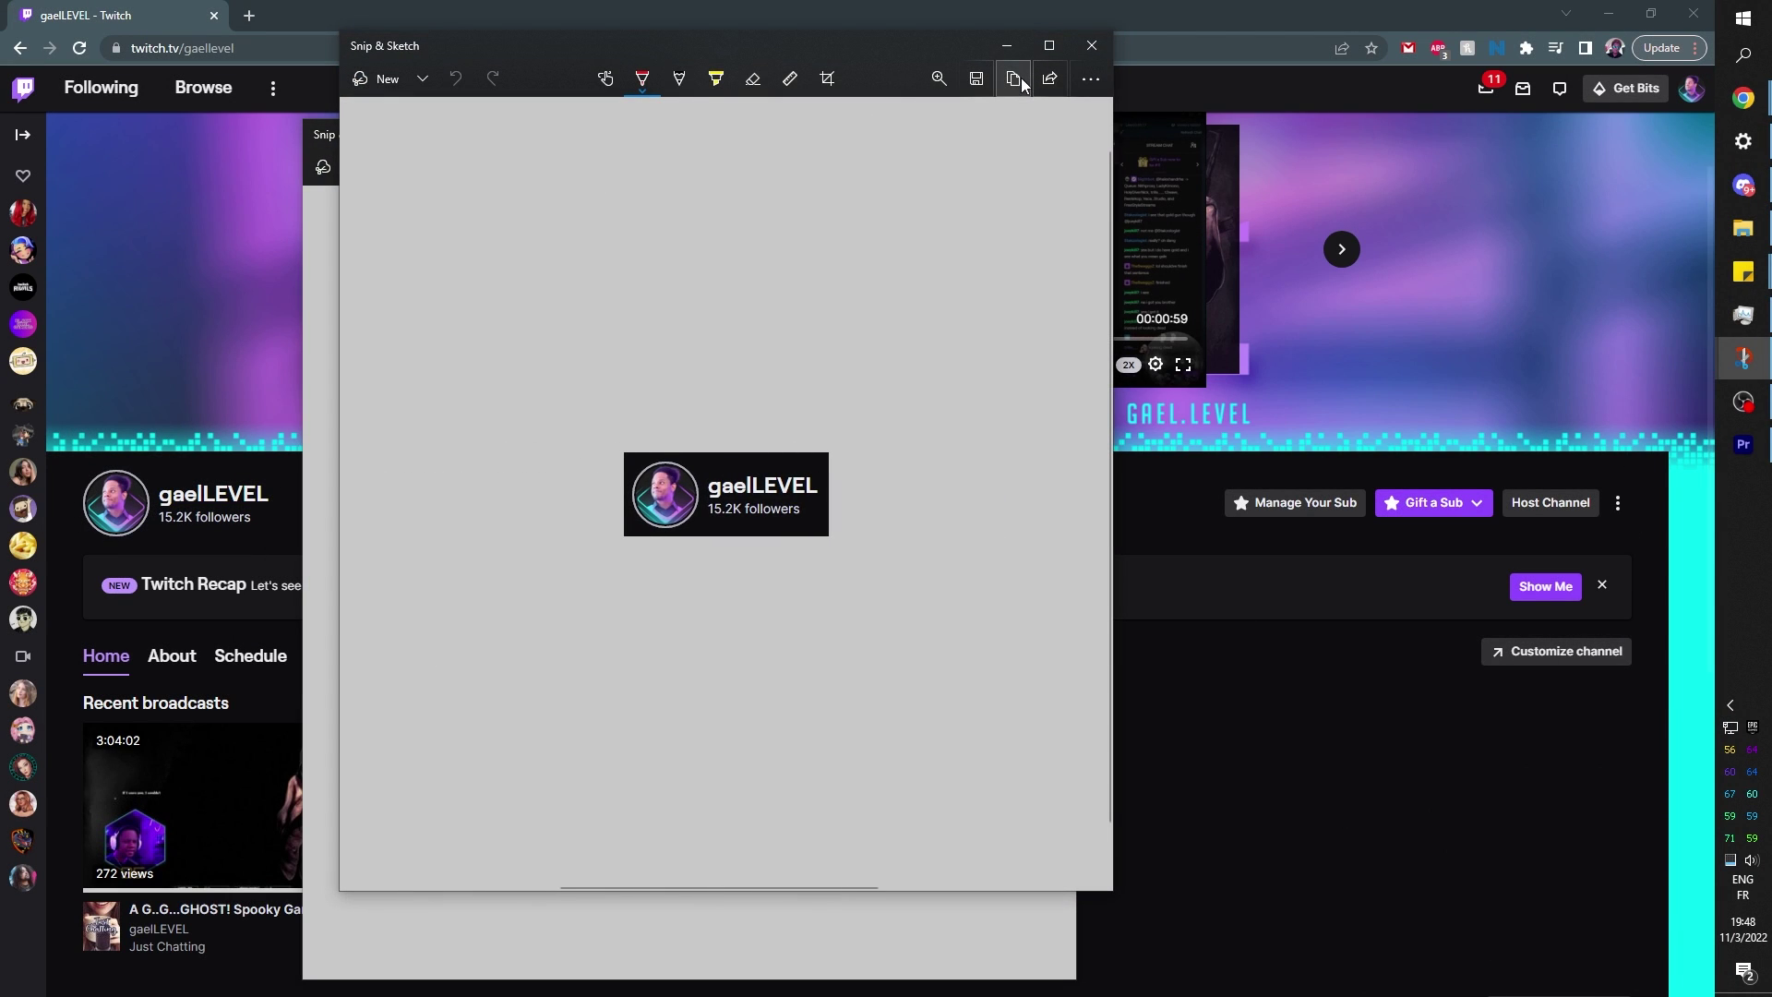
click(975, 79)
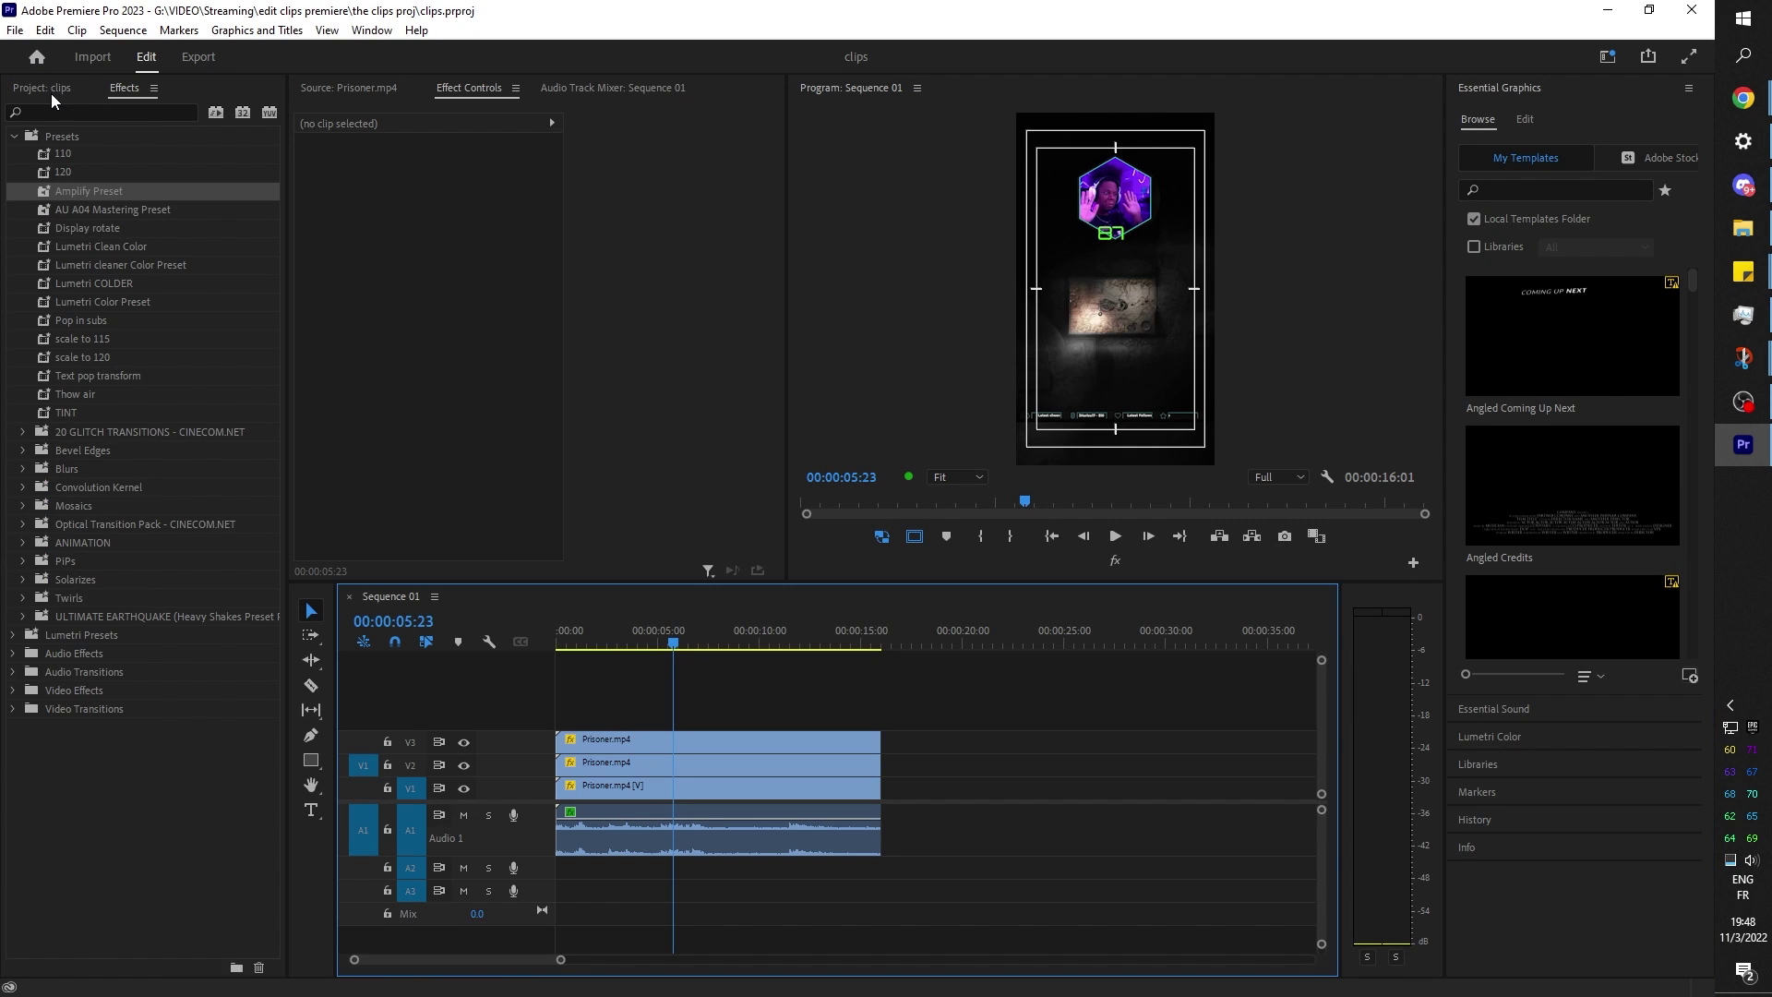
Import the follower screenshot PNG and place it on track V4 above the gameplay.
click(52, 93)
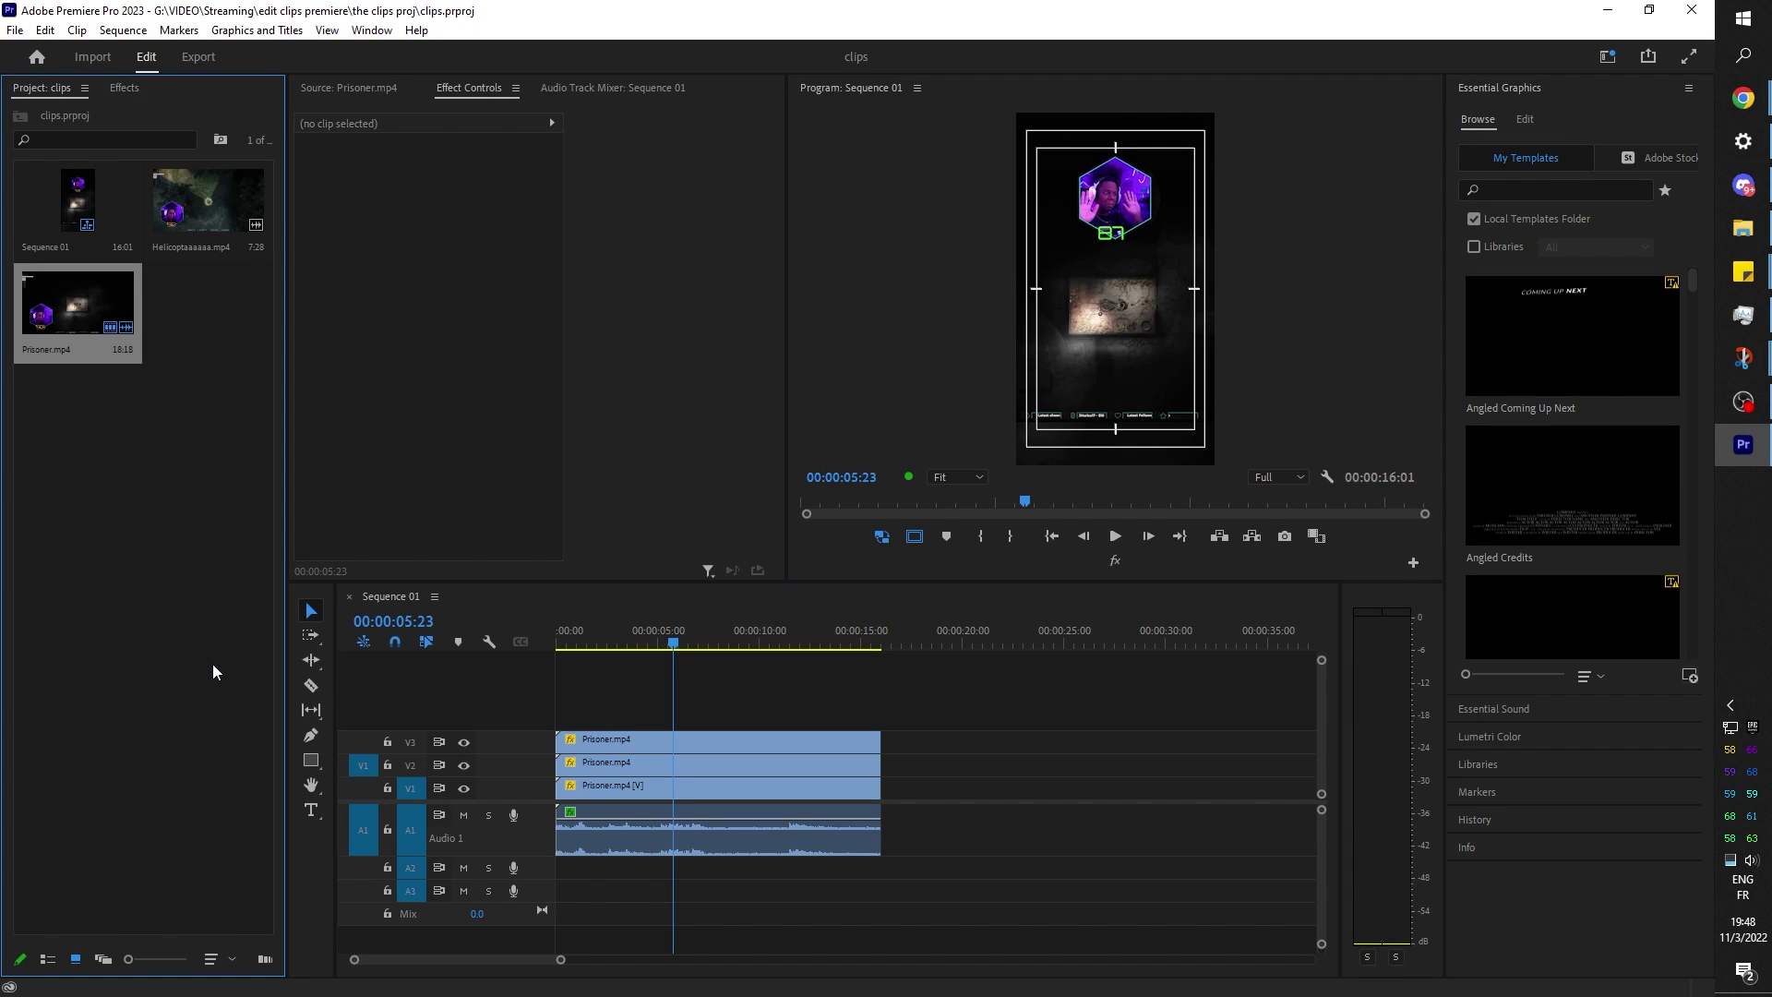
double_click(211, 648)
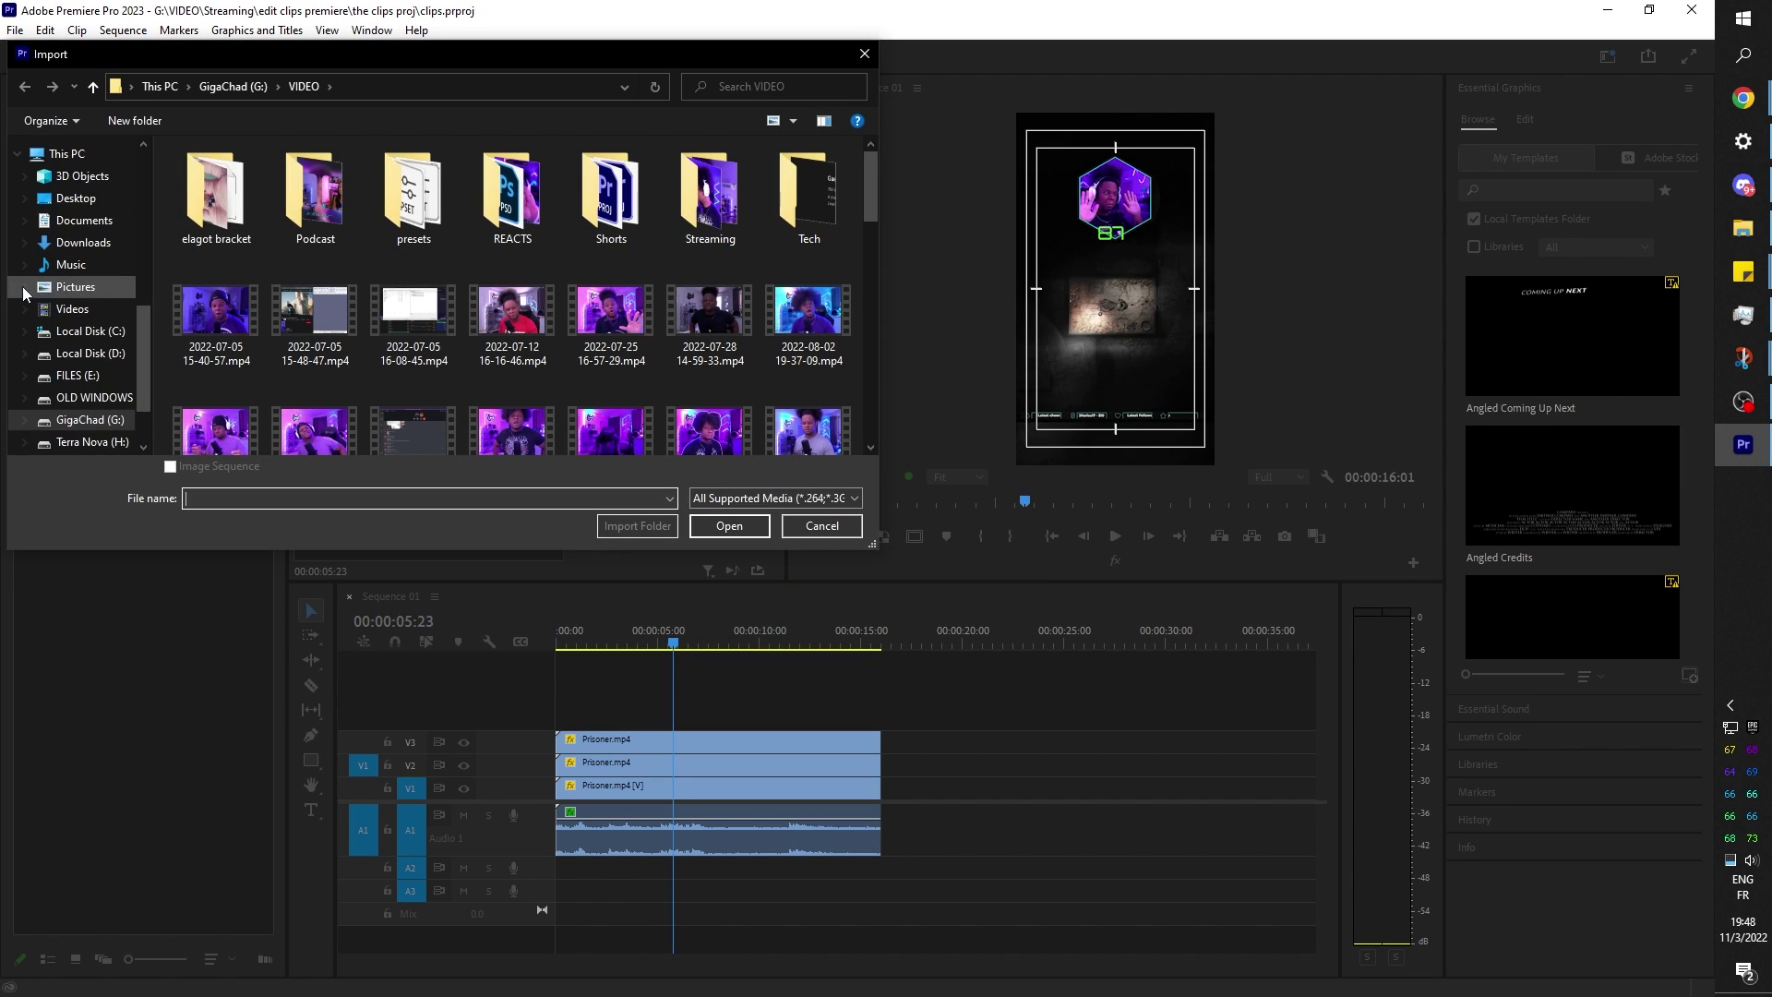
scroll(74, 294, up, 3)
click(74, 332)
double_click(223, 214)
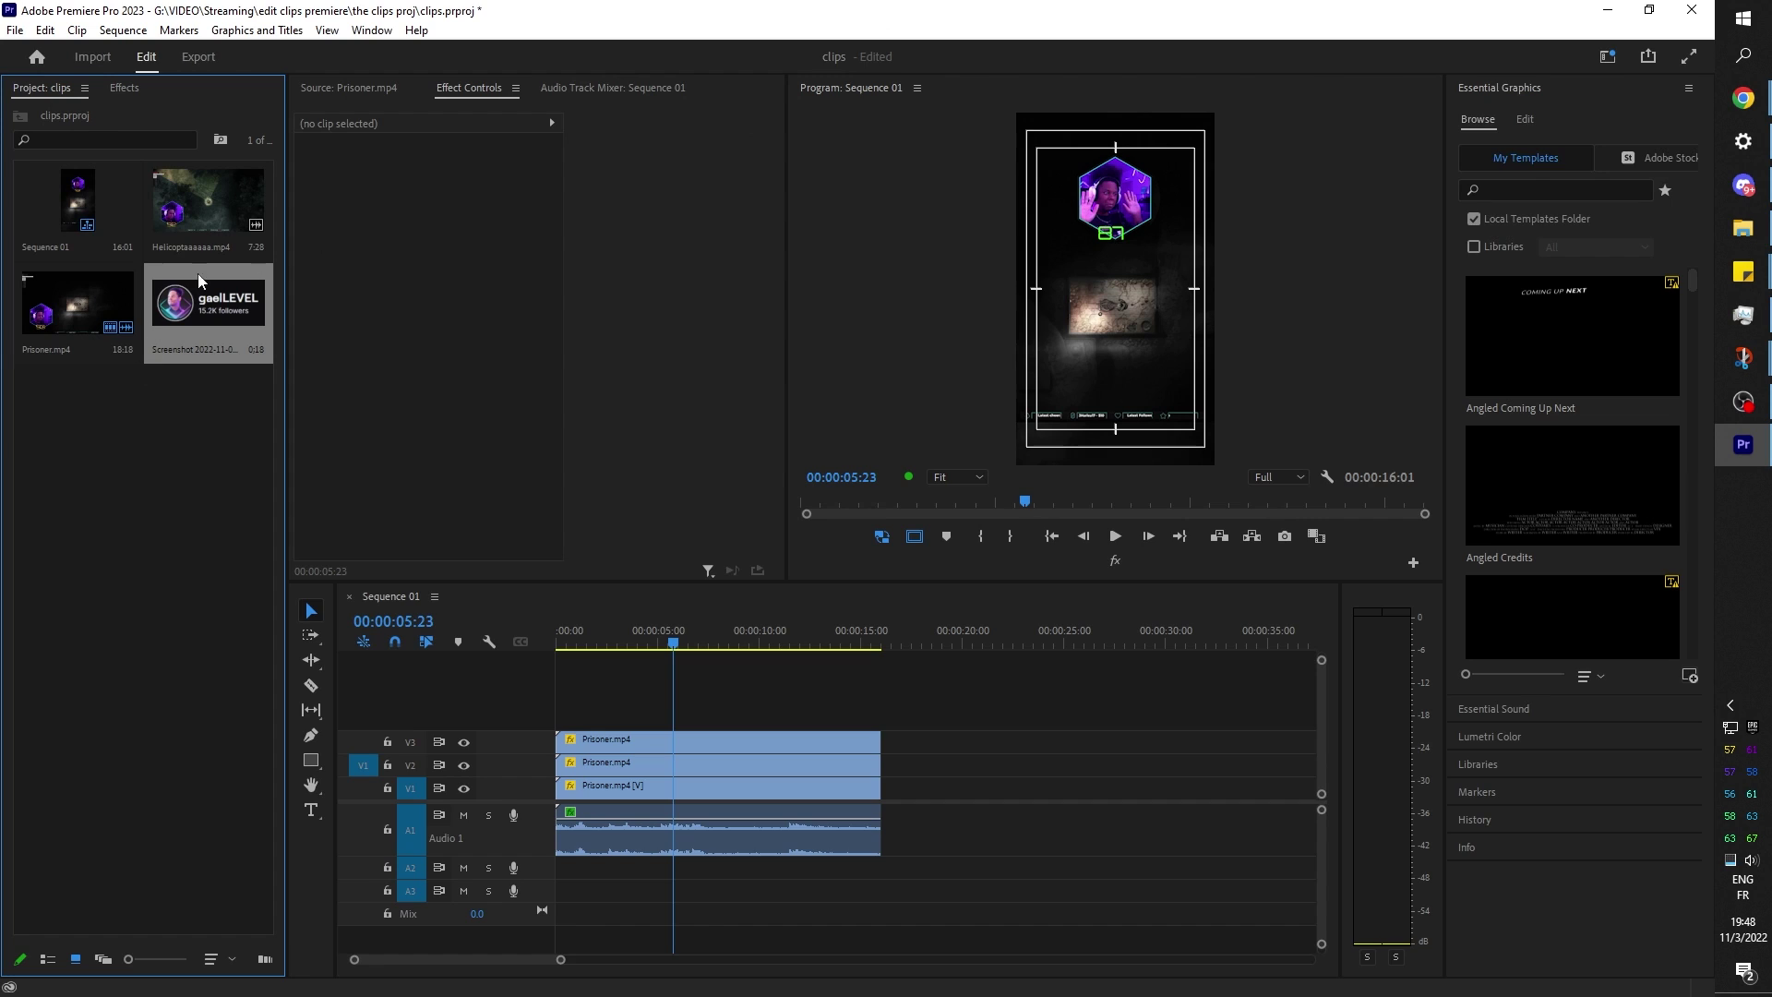
drag(197, 295, 888, 713)
Scale the gaelLEVEL banner to 190 and move it to the frame's top at 540, 183.1.
mouse_move(434, 201)
mouse_down()
mouse_move(646, 182)
mouse_move(402, 201)
mouse_up()
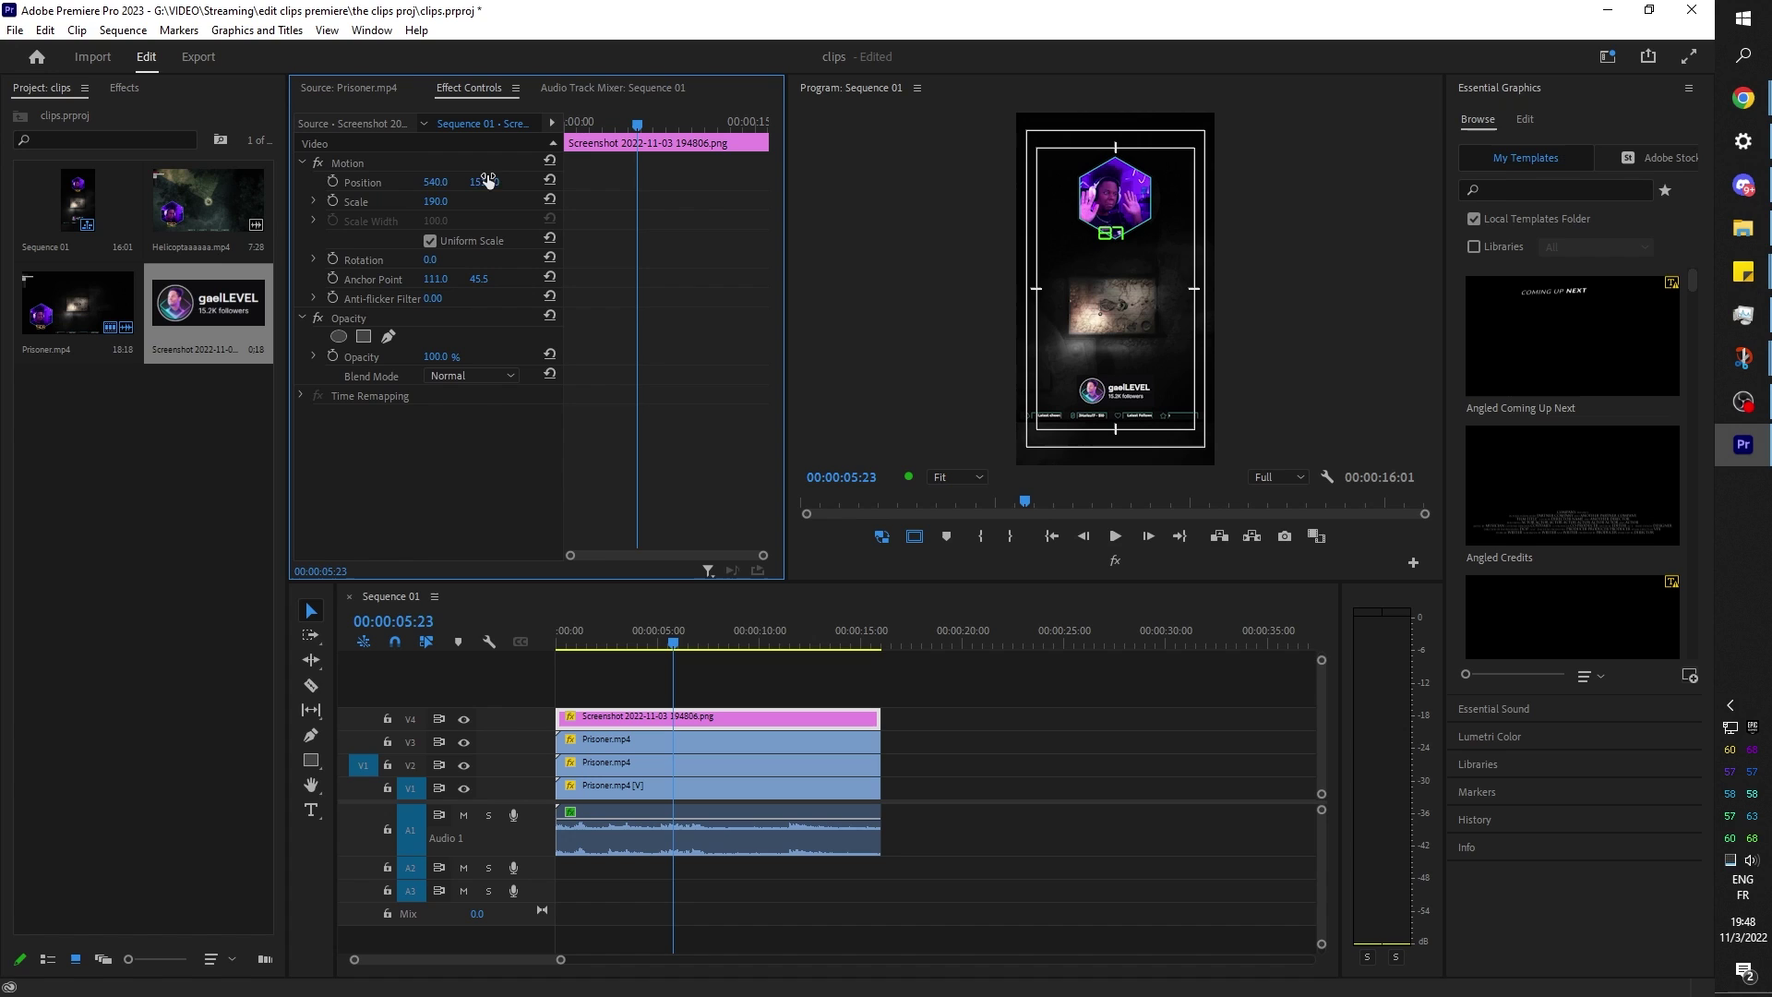
click(330, 163)
drag(1100, 392, 1099, 146)
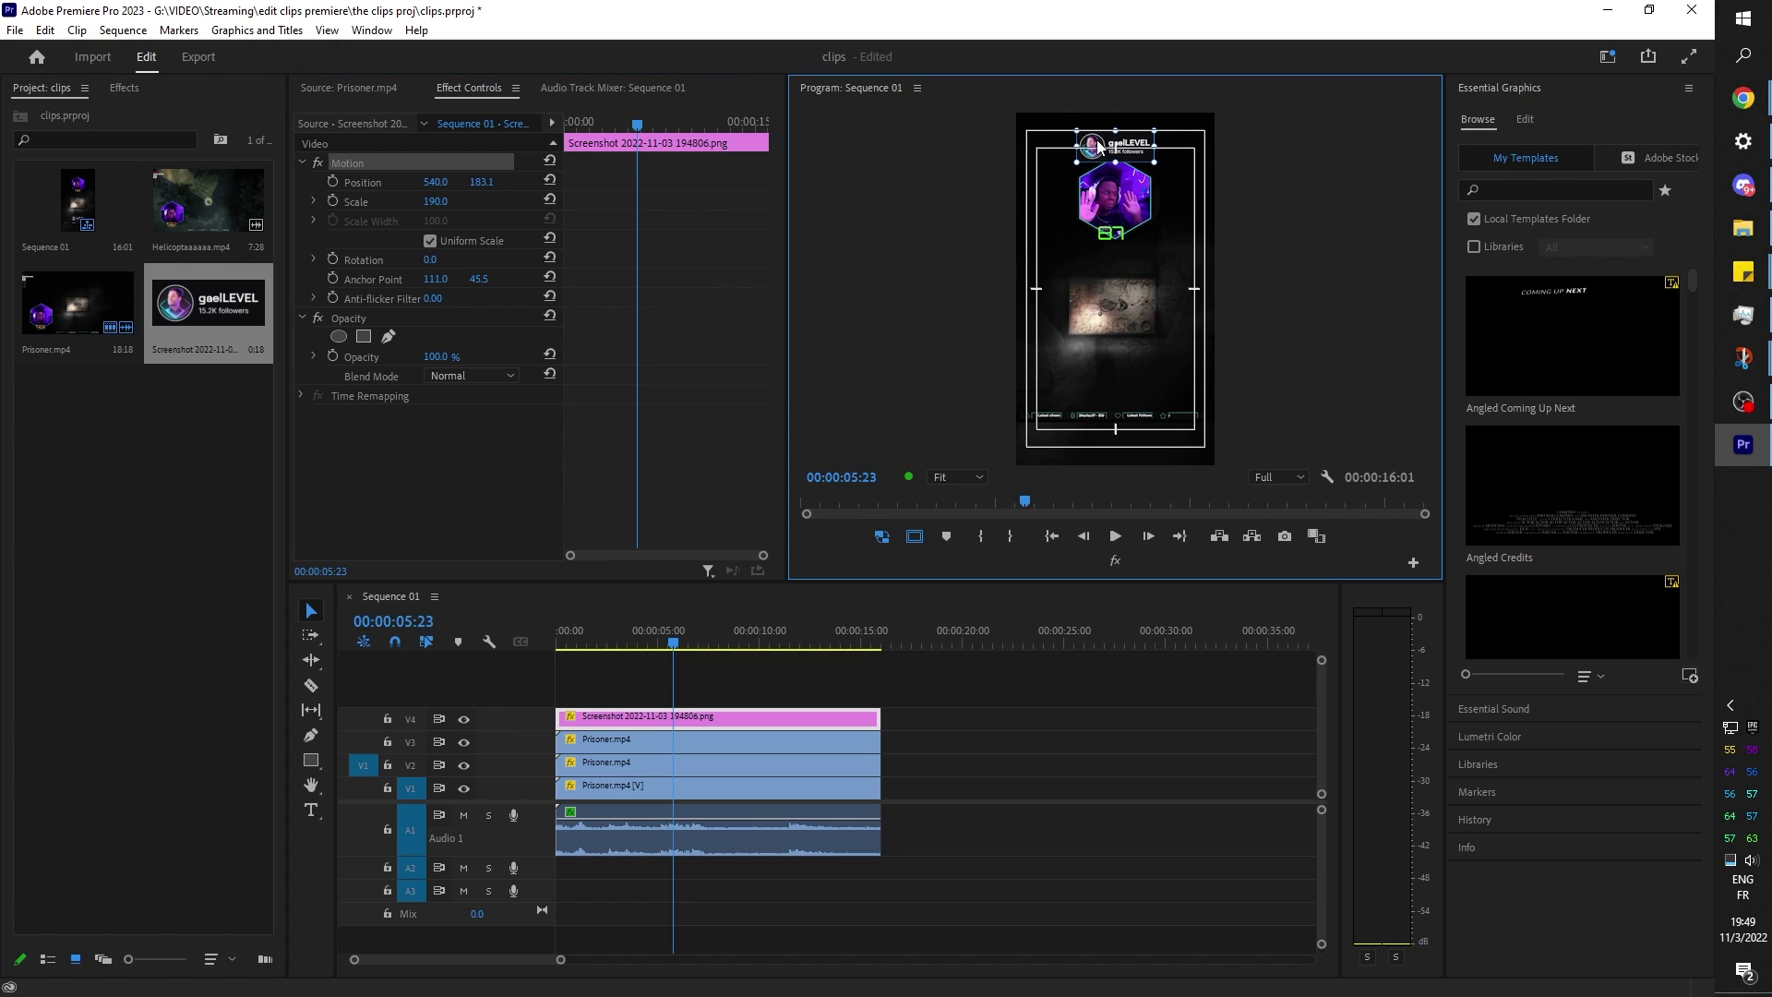
click(70, 501)
click(118, 89)
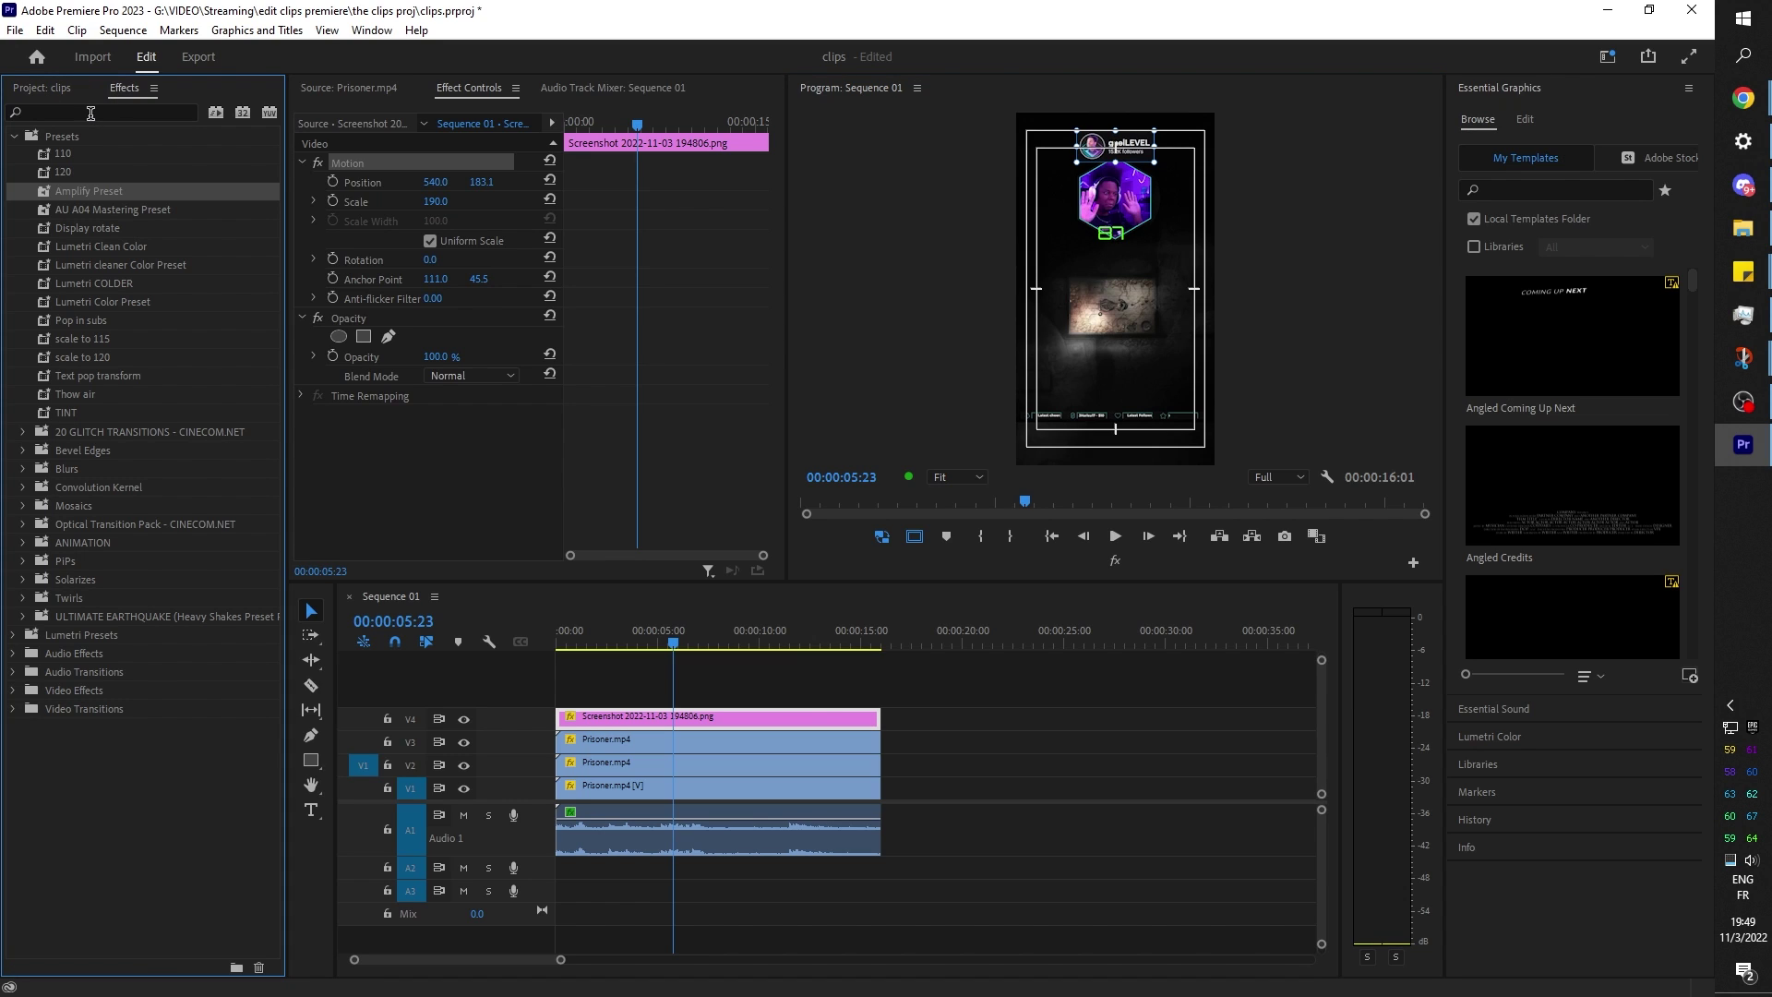
click(91, 113)
Apply the Levels effect to the gaelLEVEL banner and view the preview at 100%.
text(level)
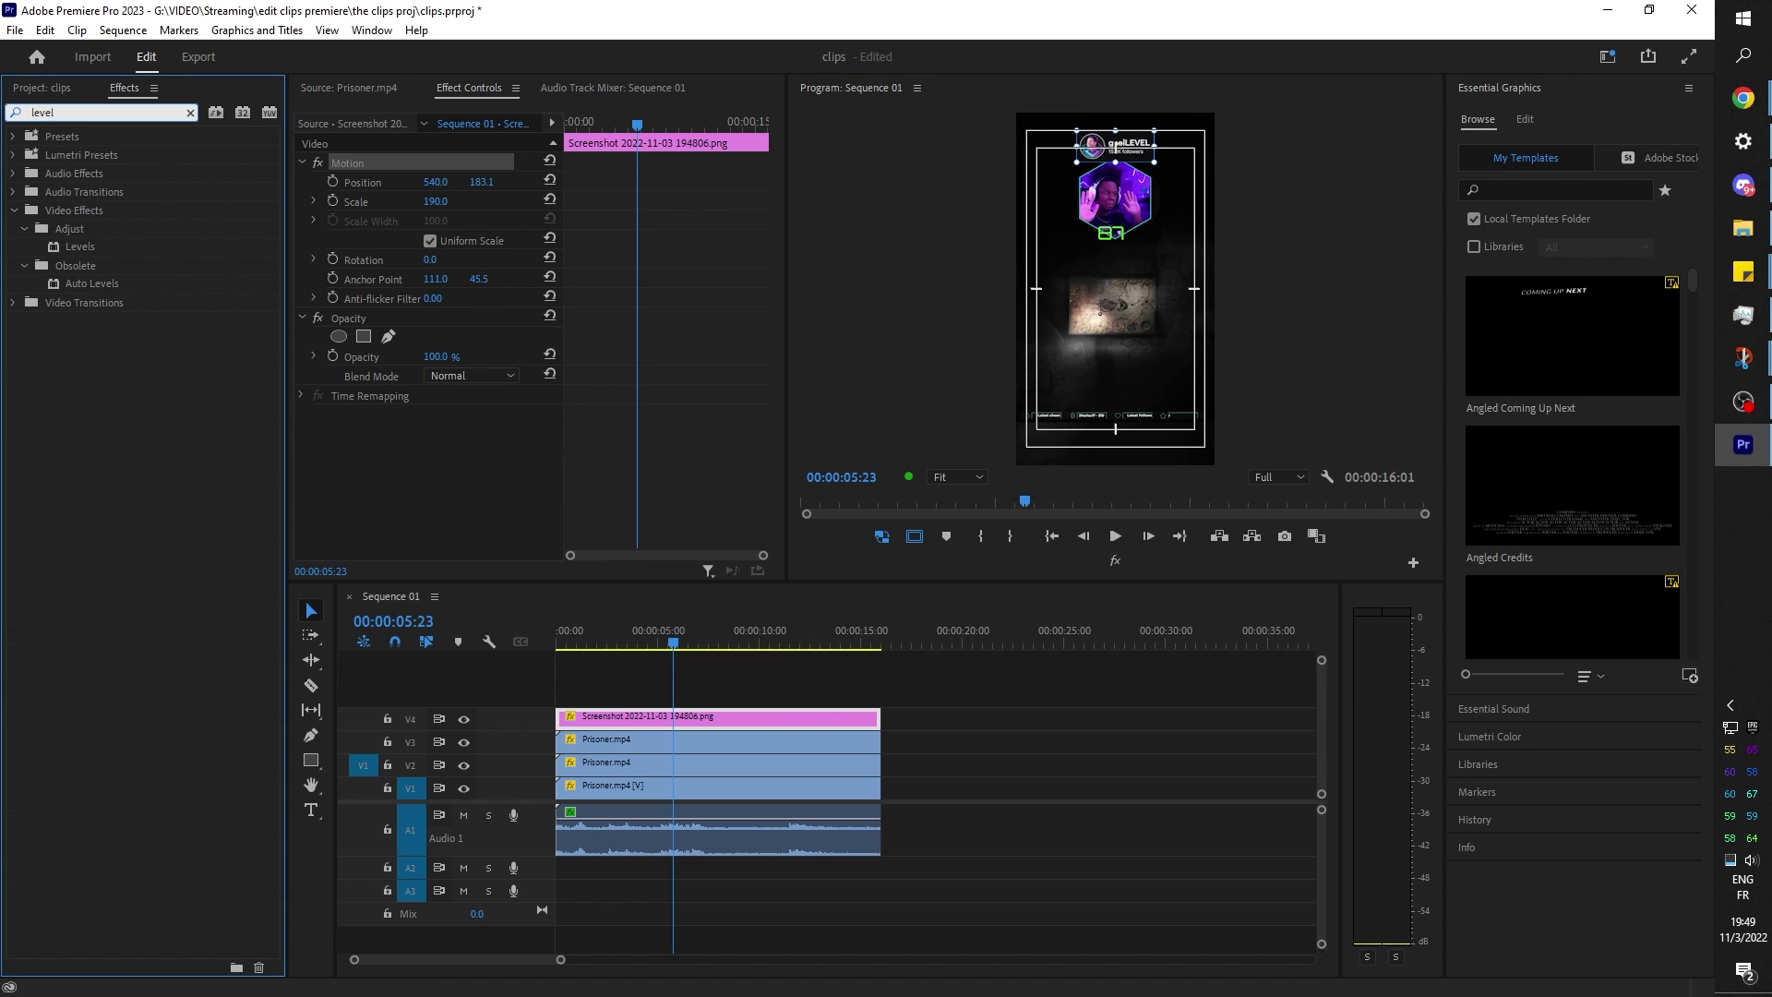
drag(75, 249, 360, 480)
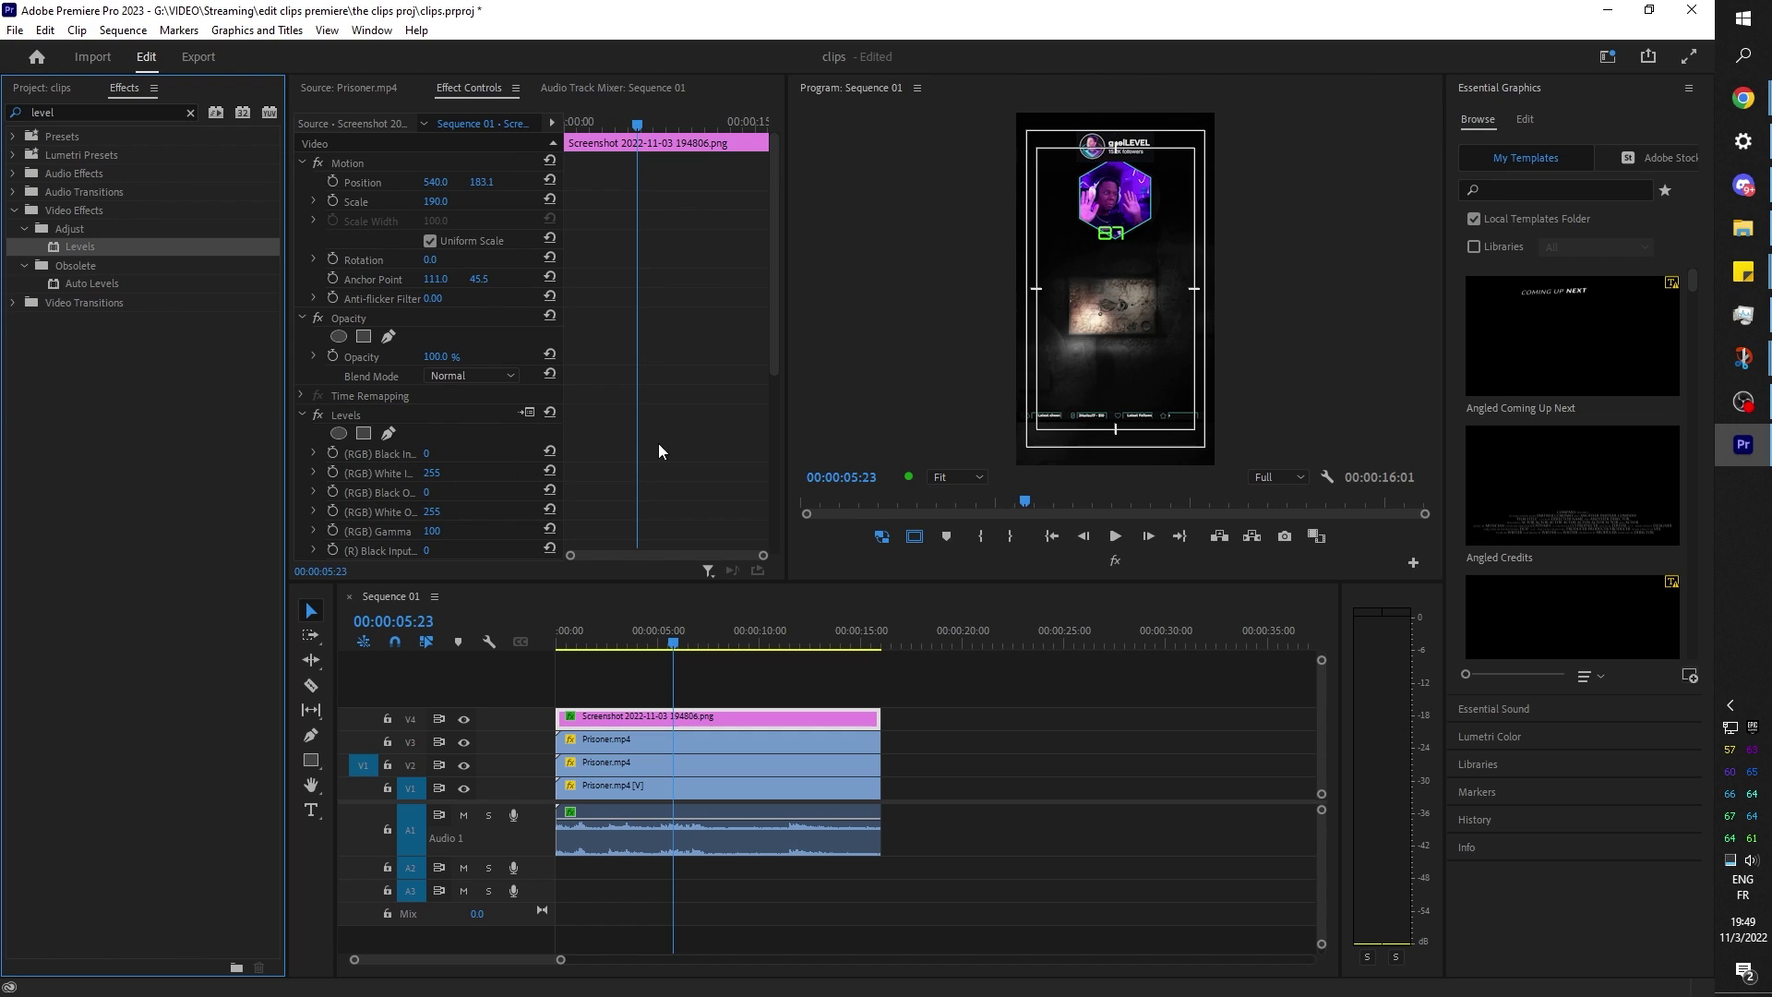
scroll(638, 446, up, 1)
click(956, 477)
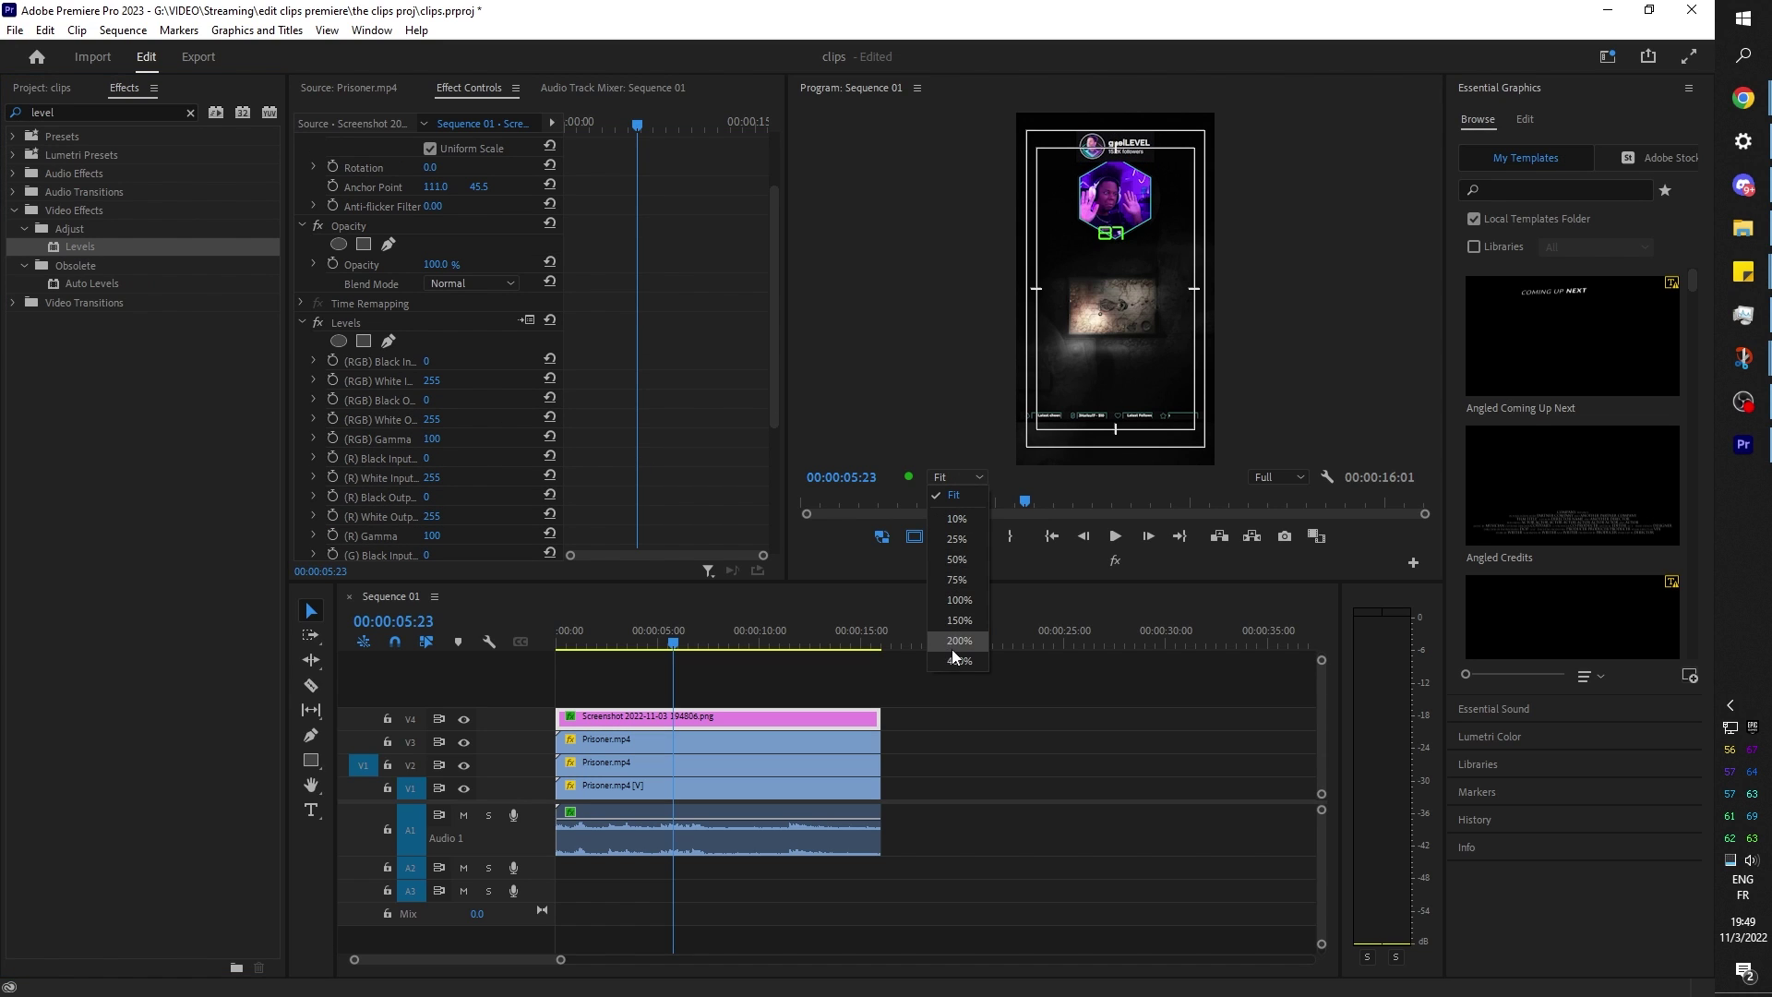
click(960, 599)
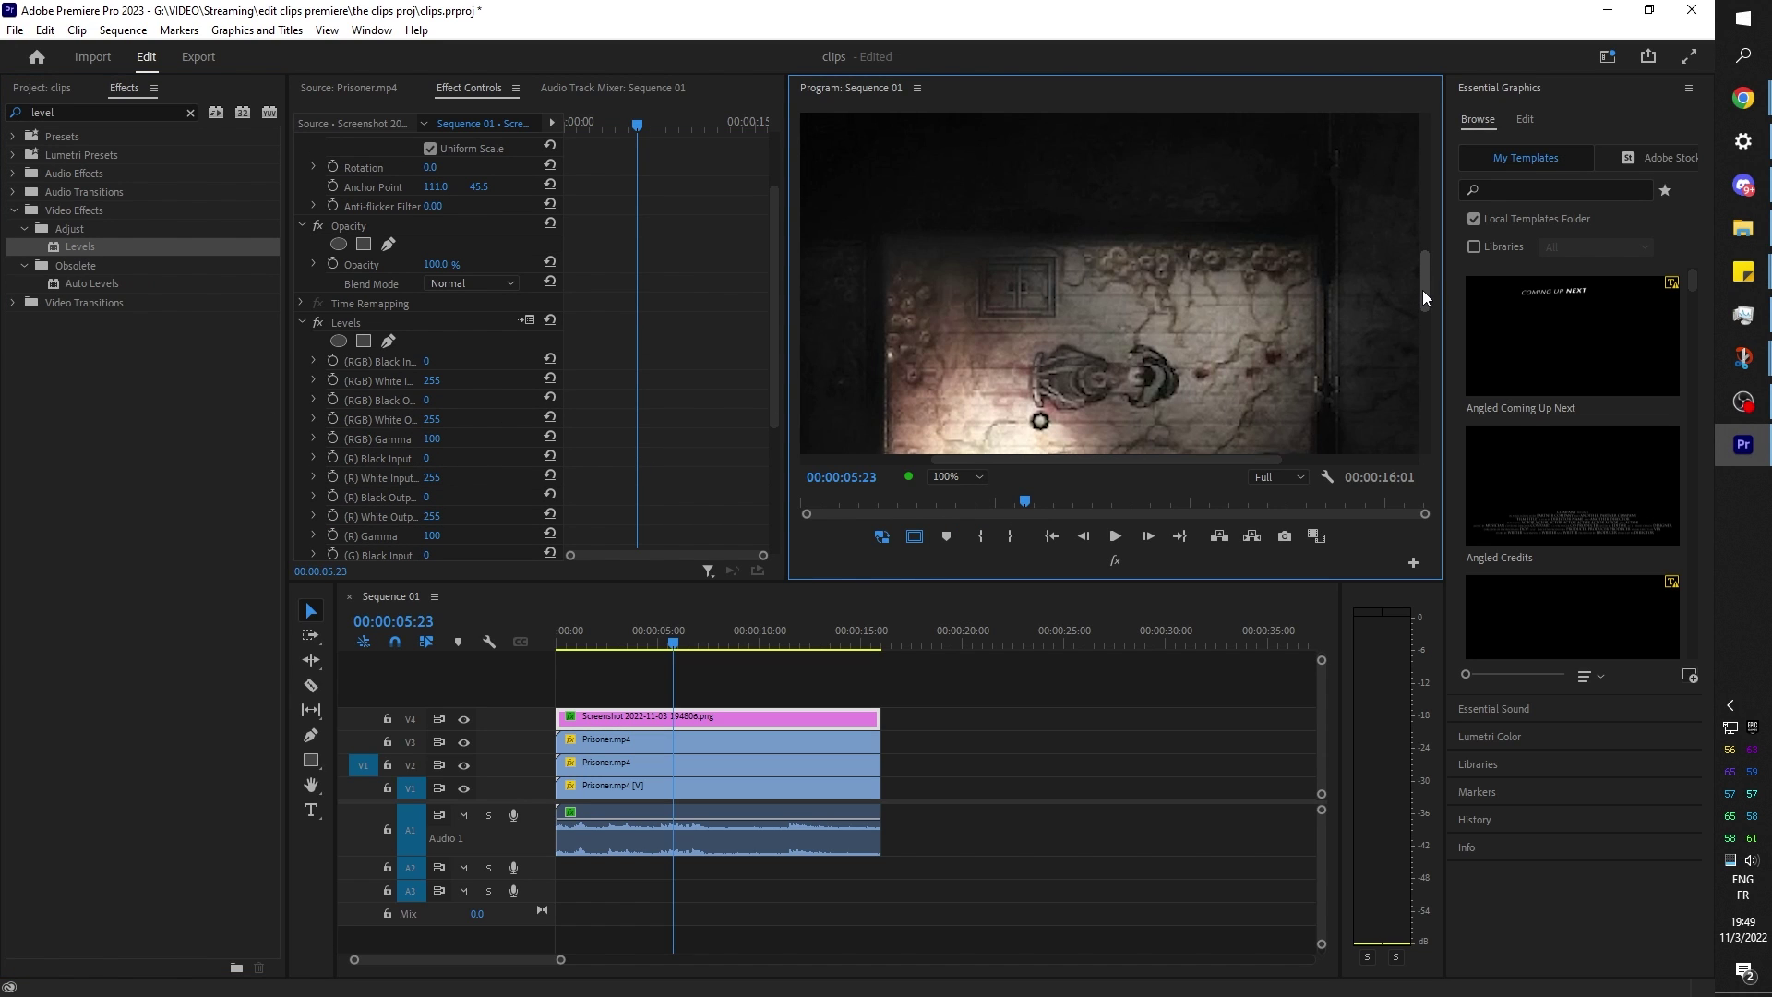
drag(1421, 290, 1423, 170)
click(447, 362)
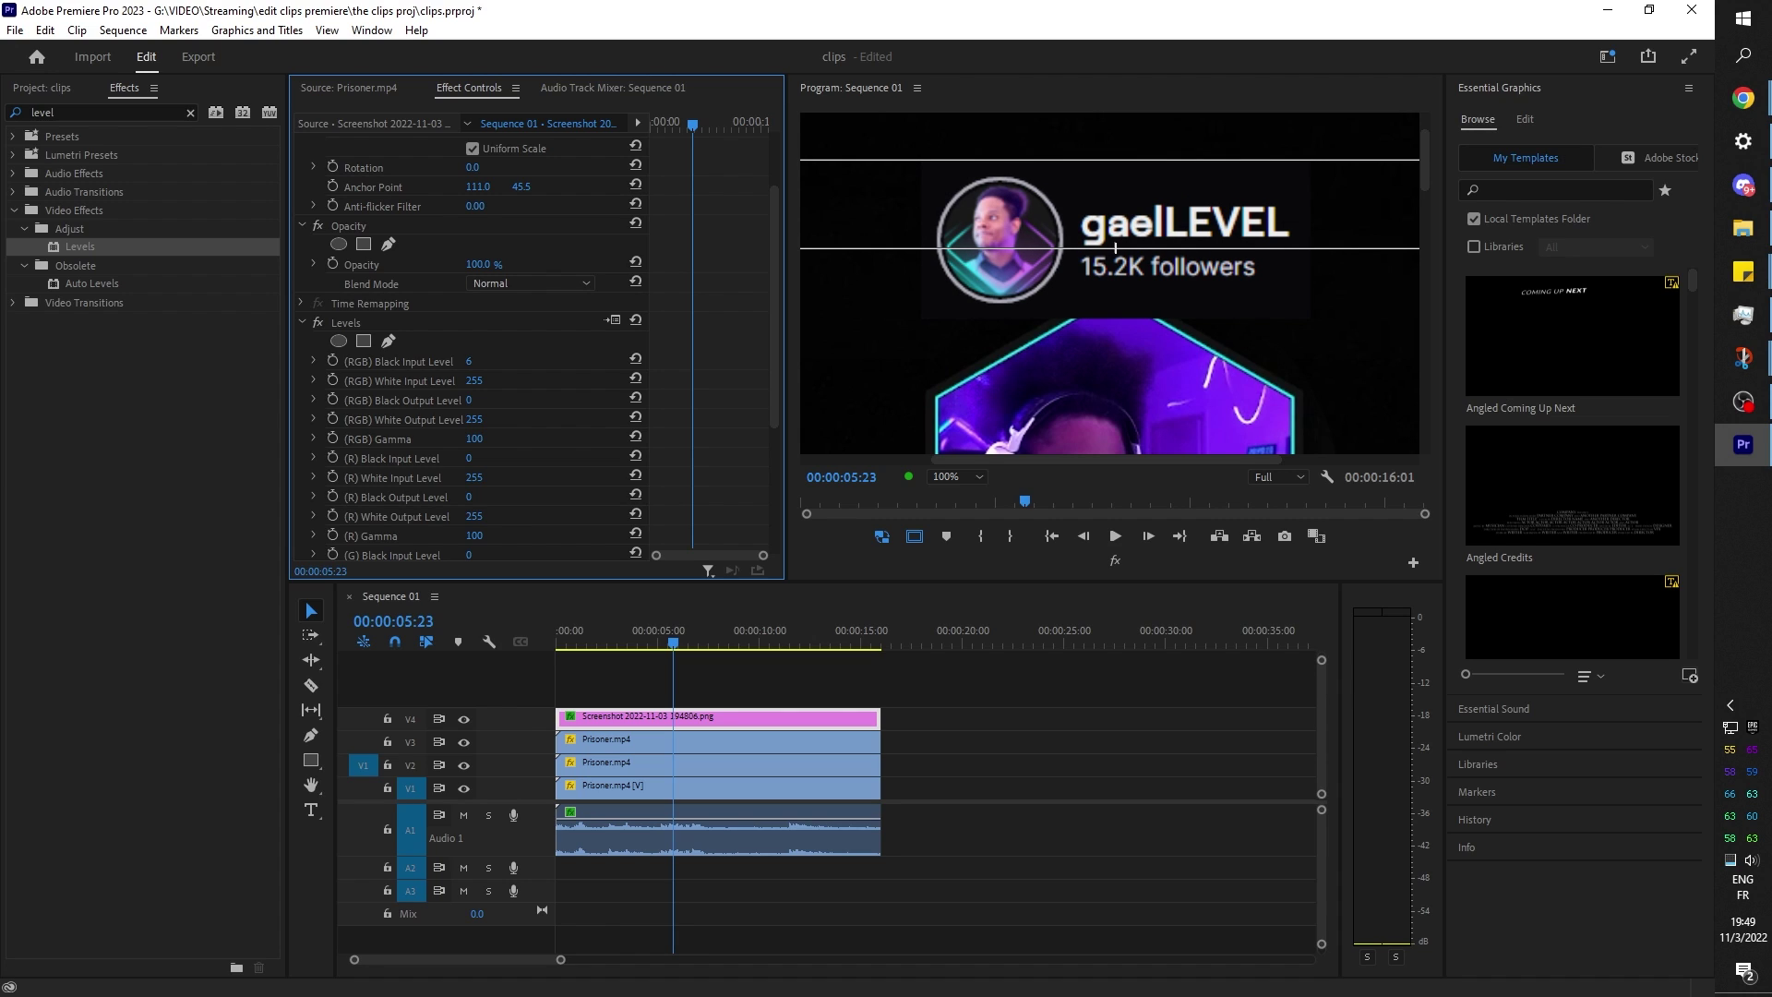
Set the Levels black input to 12 and the banner blend mode to Linear Dodge (Add).
drag(469, 361, 472, 361)
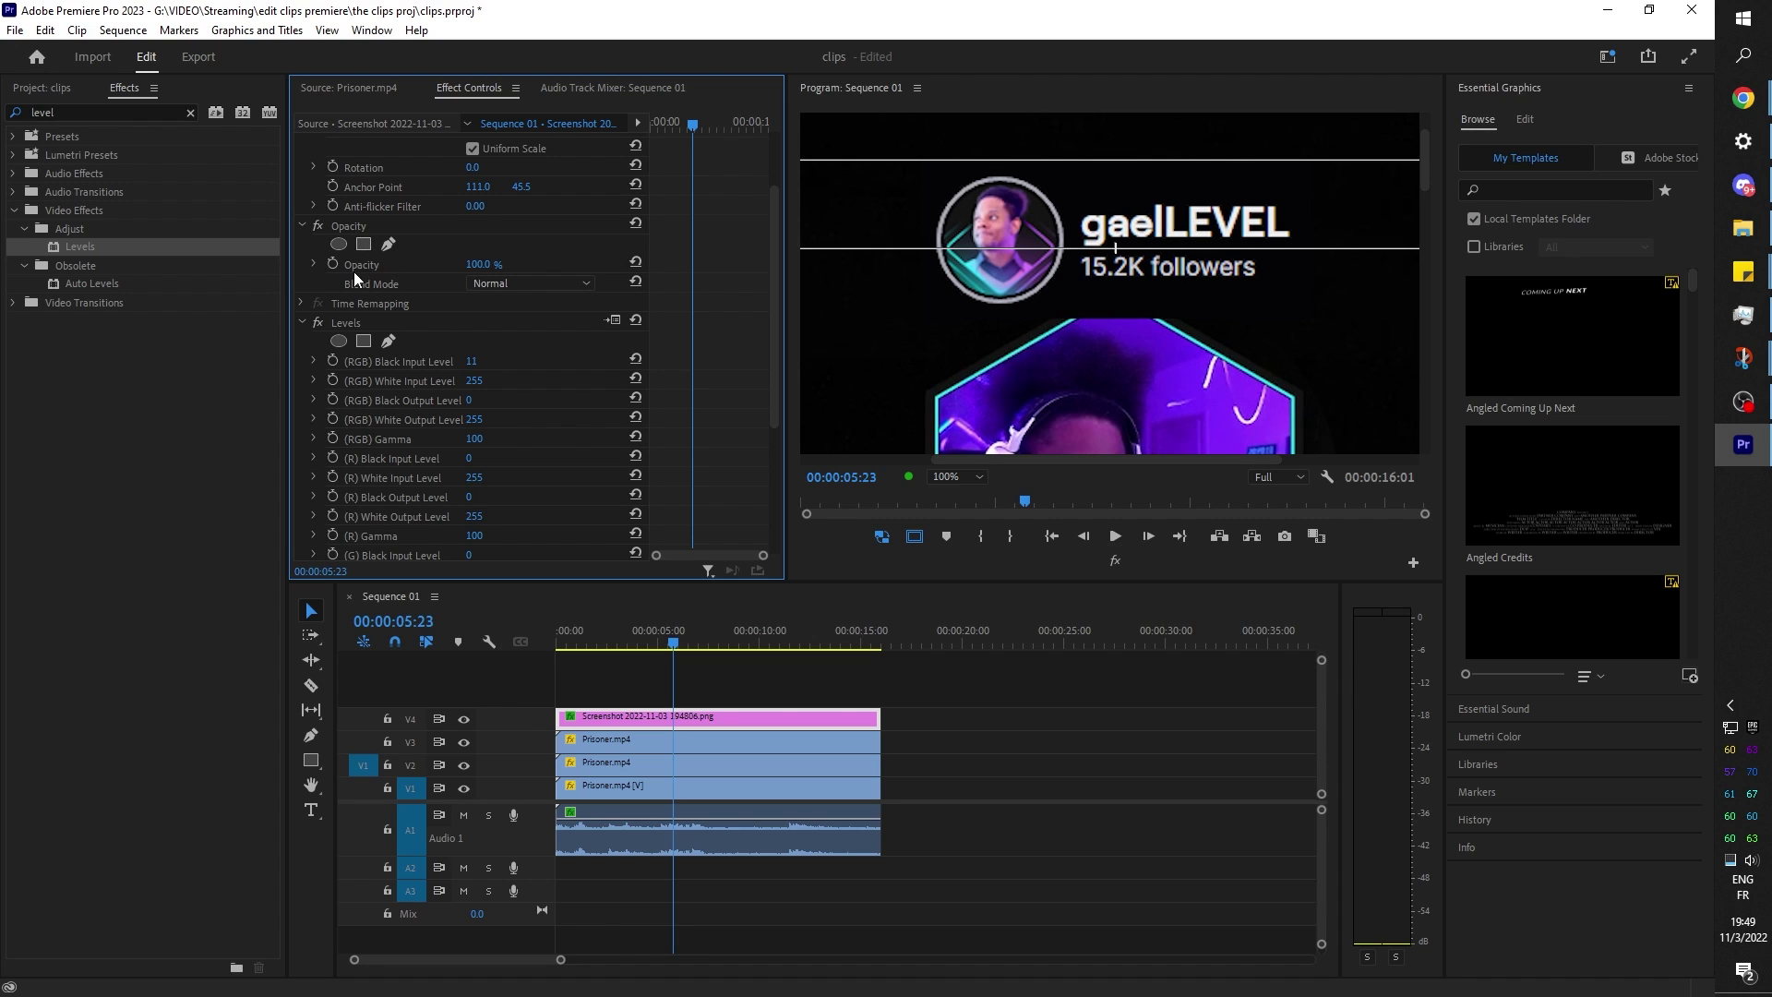
click(562, 283)
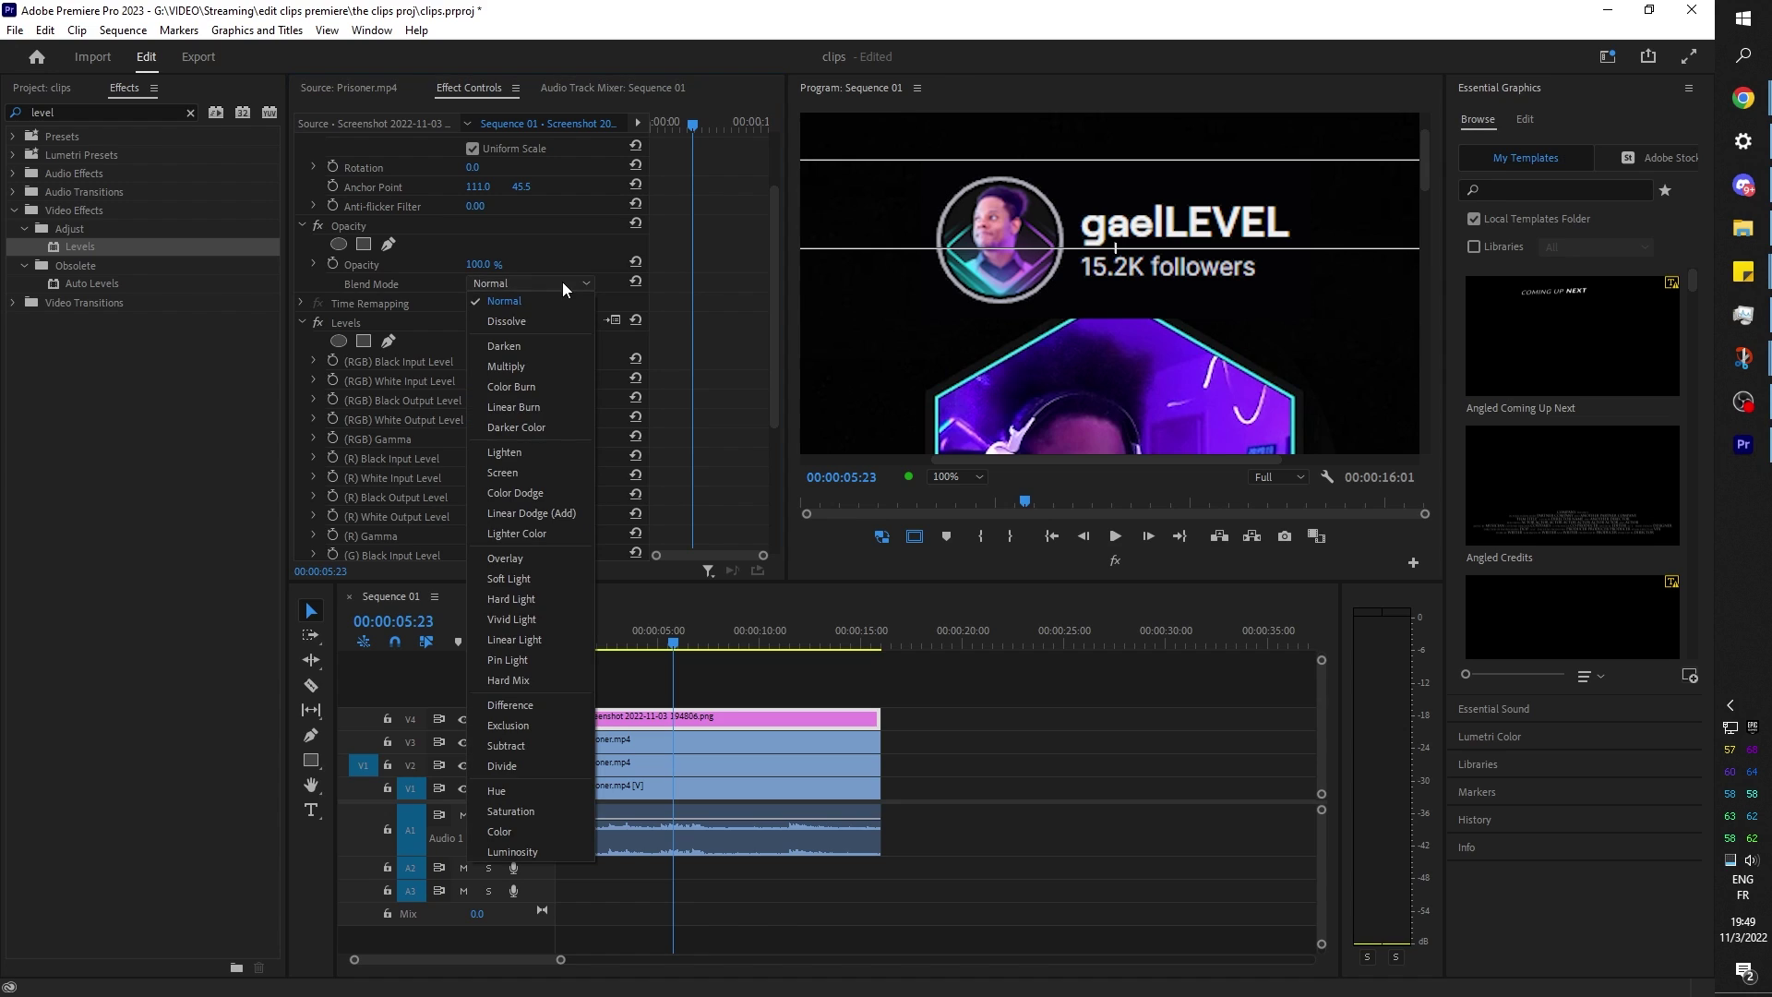
click(566, 512)
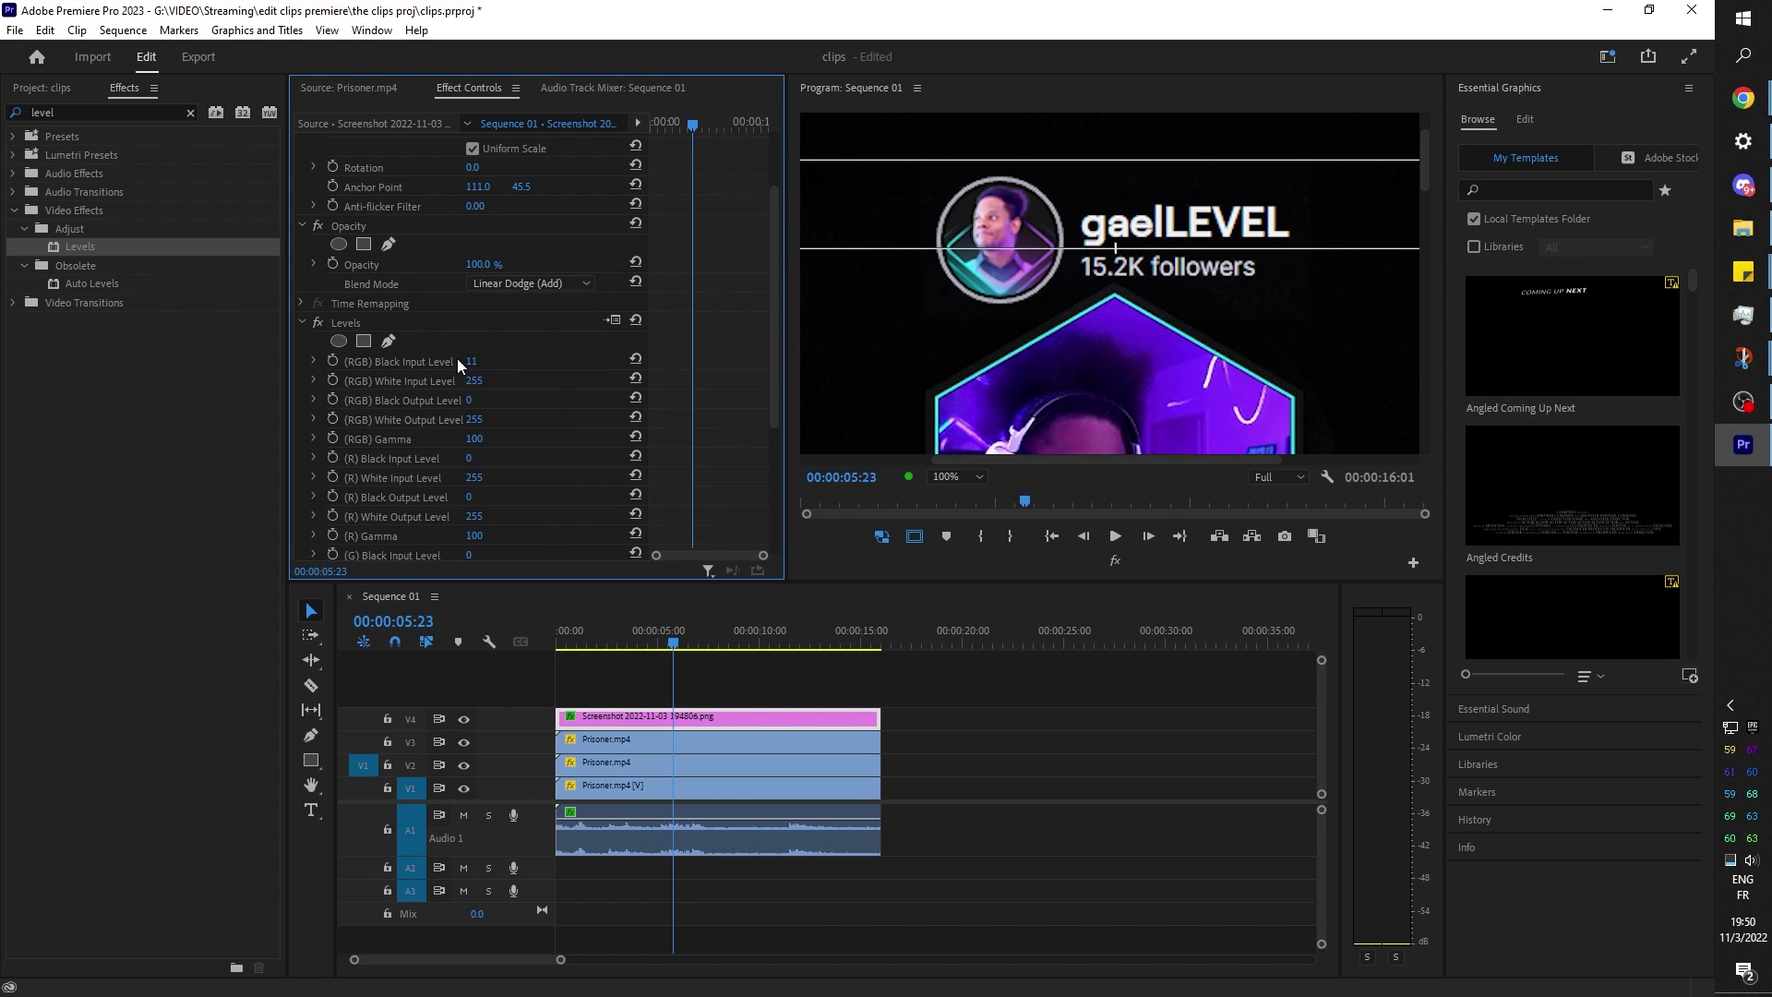
click(490, 358)
text(12)
key(Return)
click(960, 476)
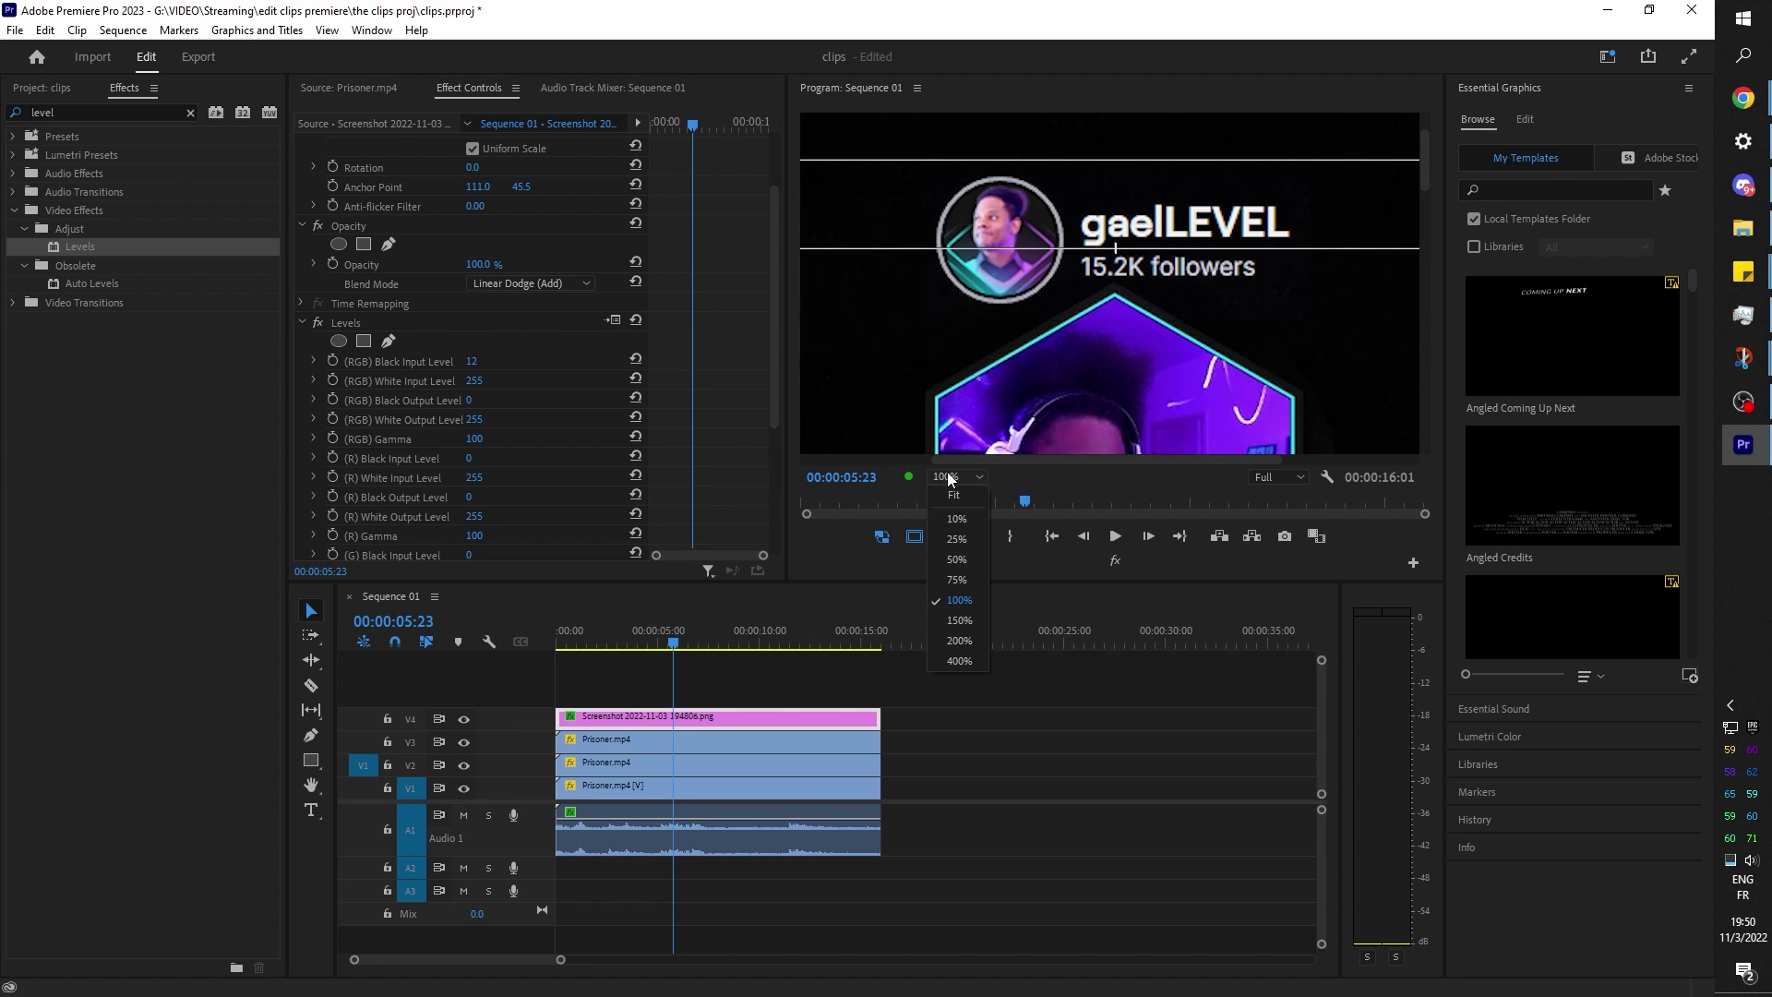
click(968, 495)
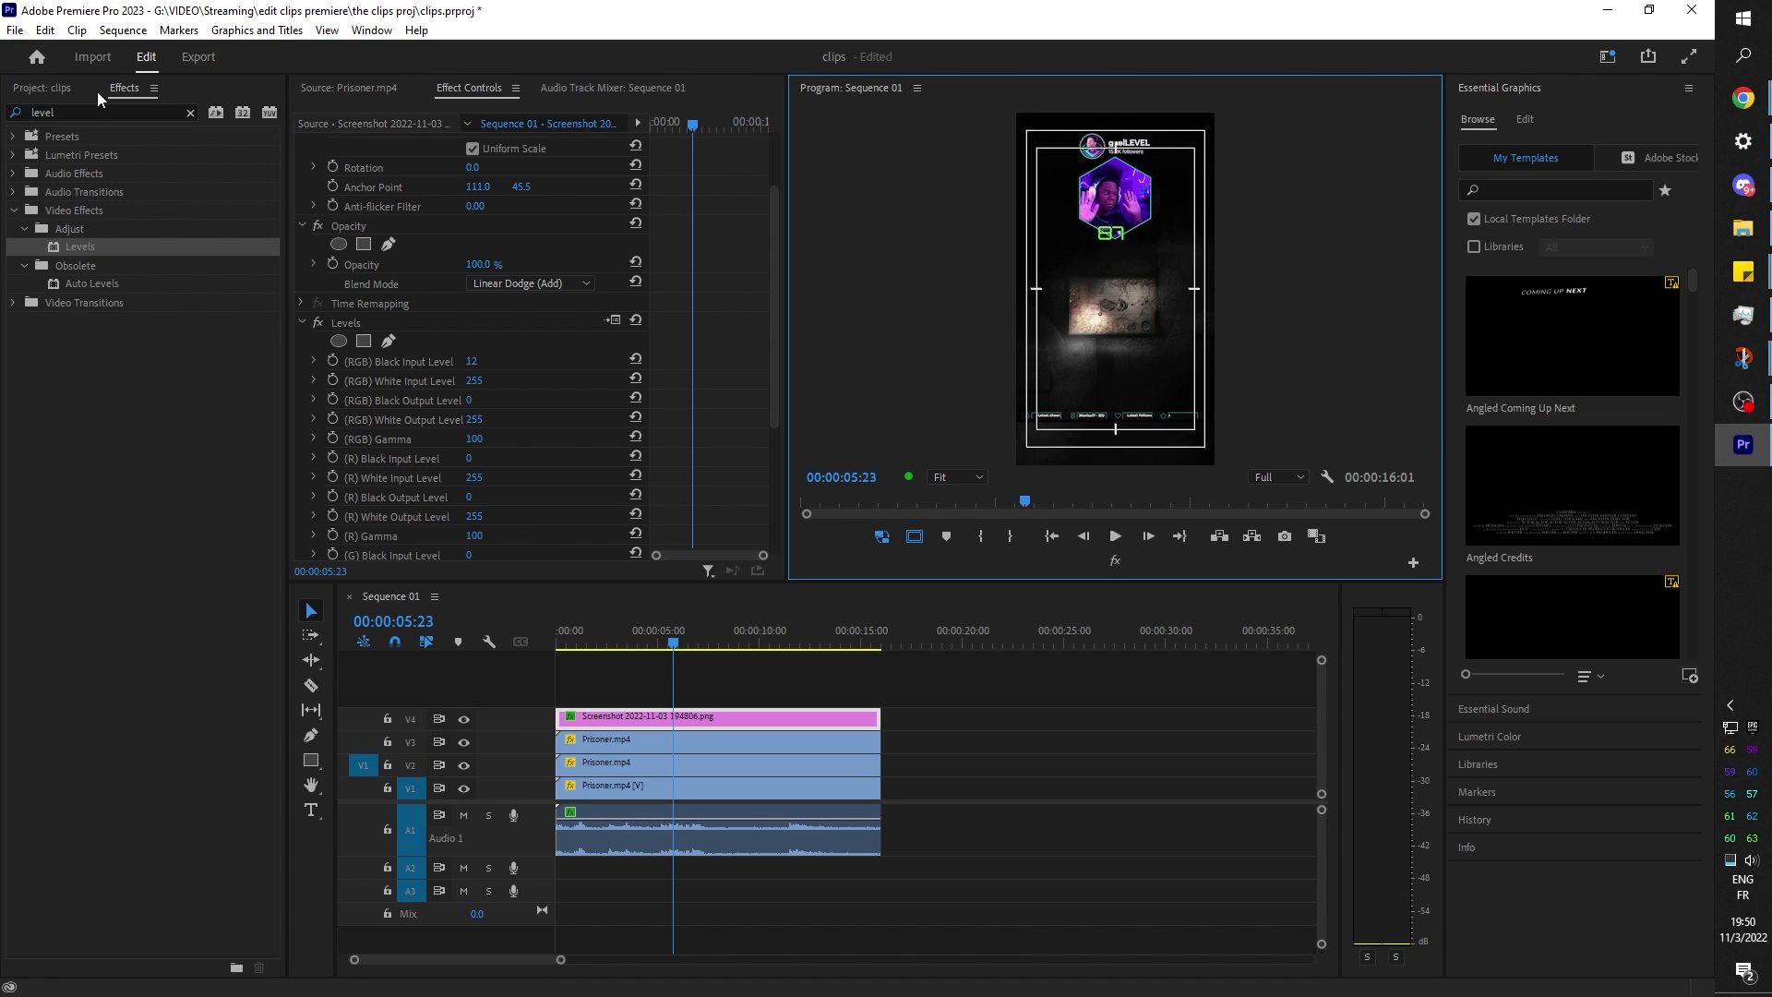
Import the Twitch logo PNG onto V5, scale it to 39 and move it top-right.
click(70, 87)
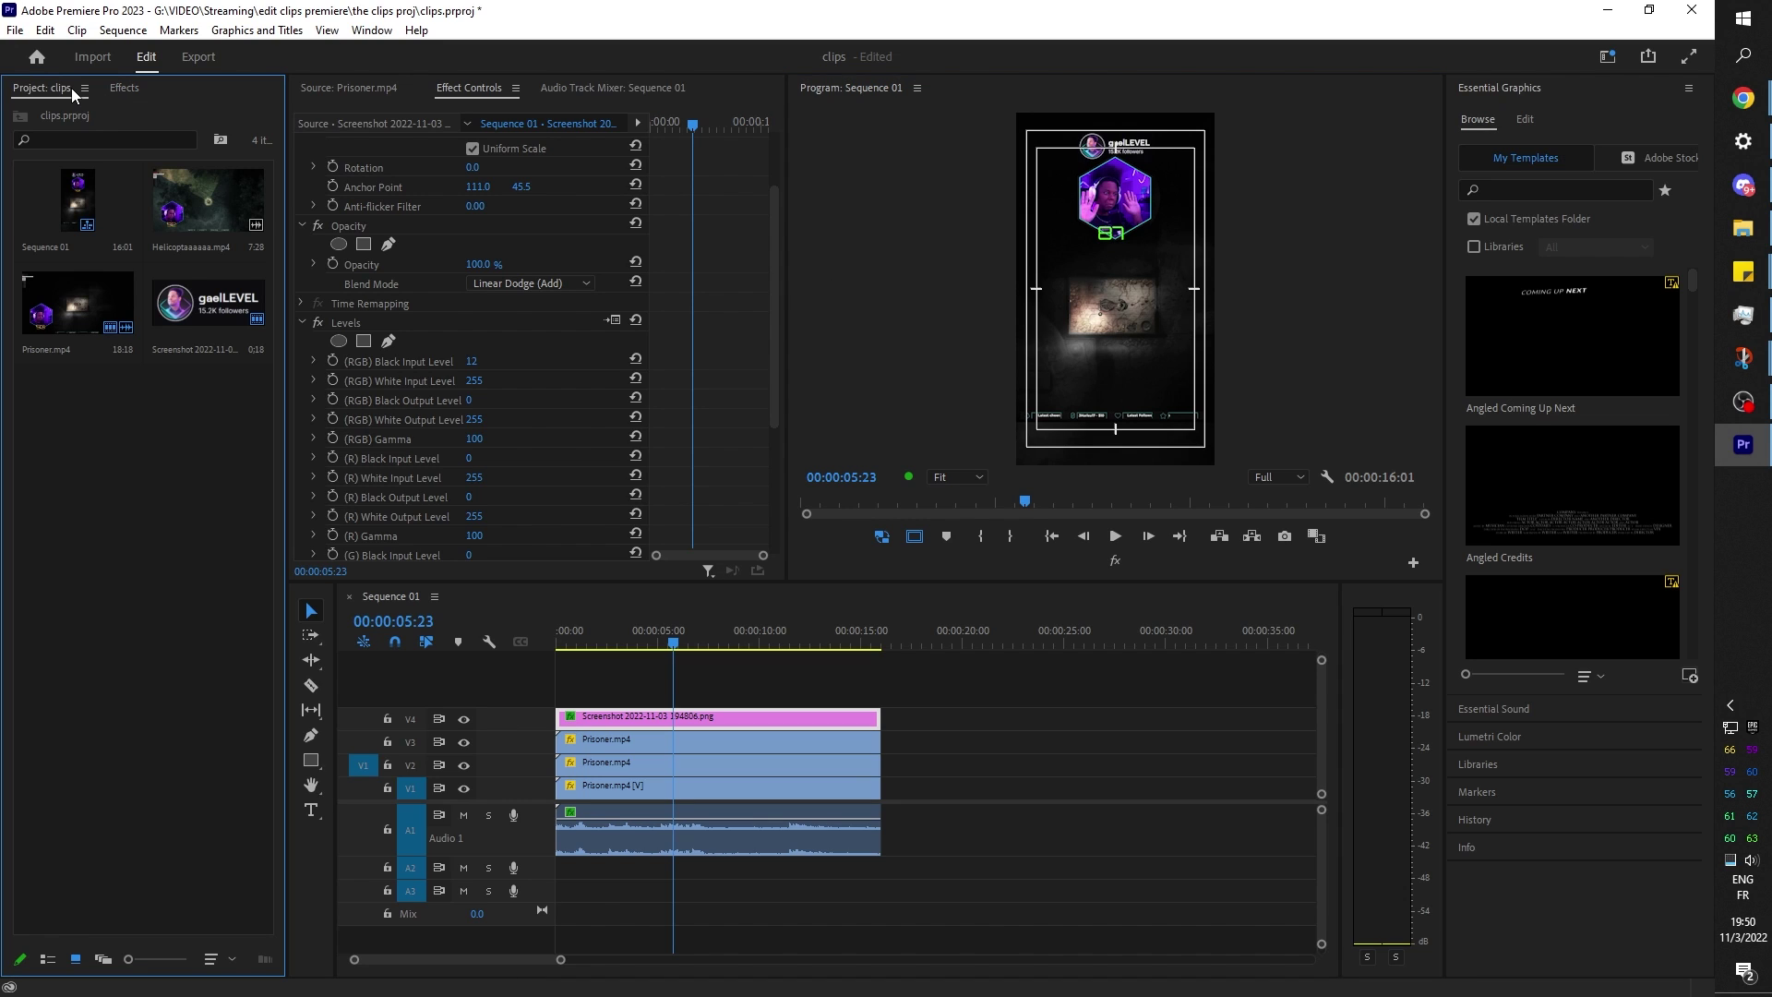
click(1738, 232)
drag(1126, 595, 872, 692)
click(108, 546)
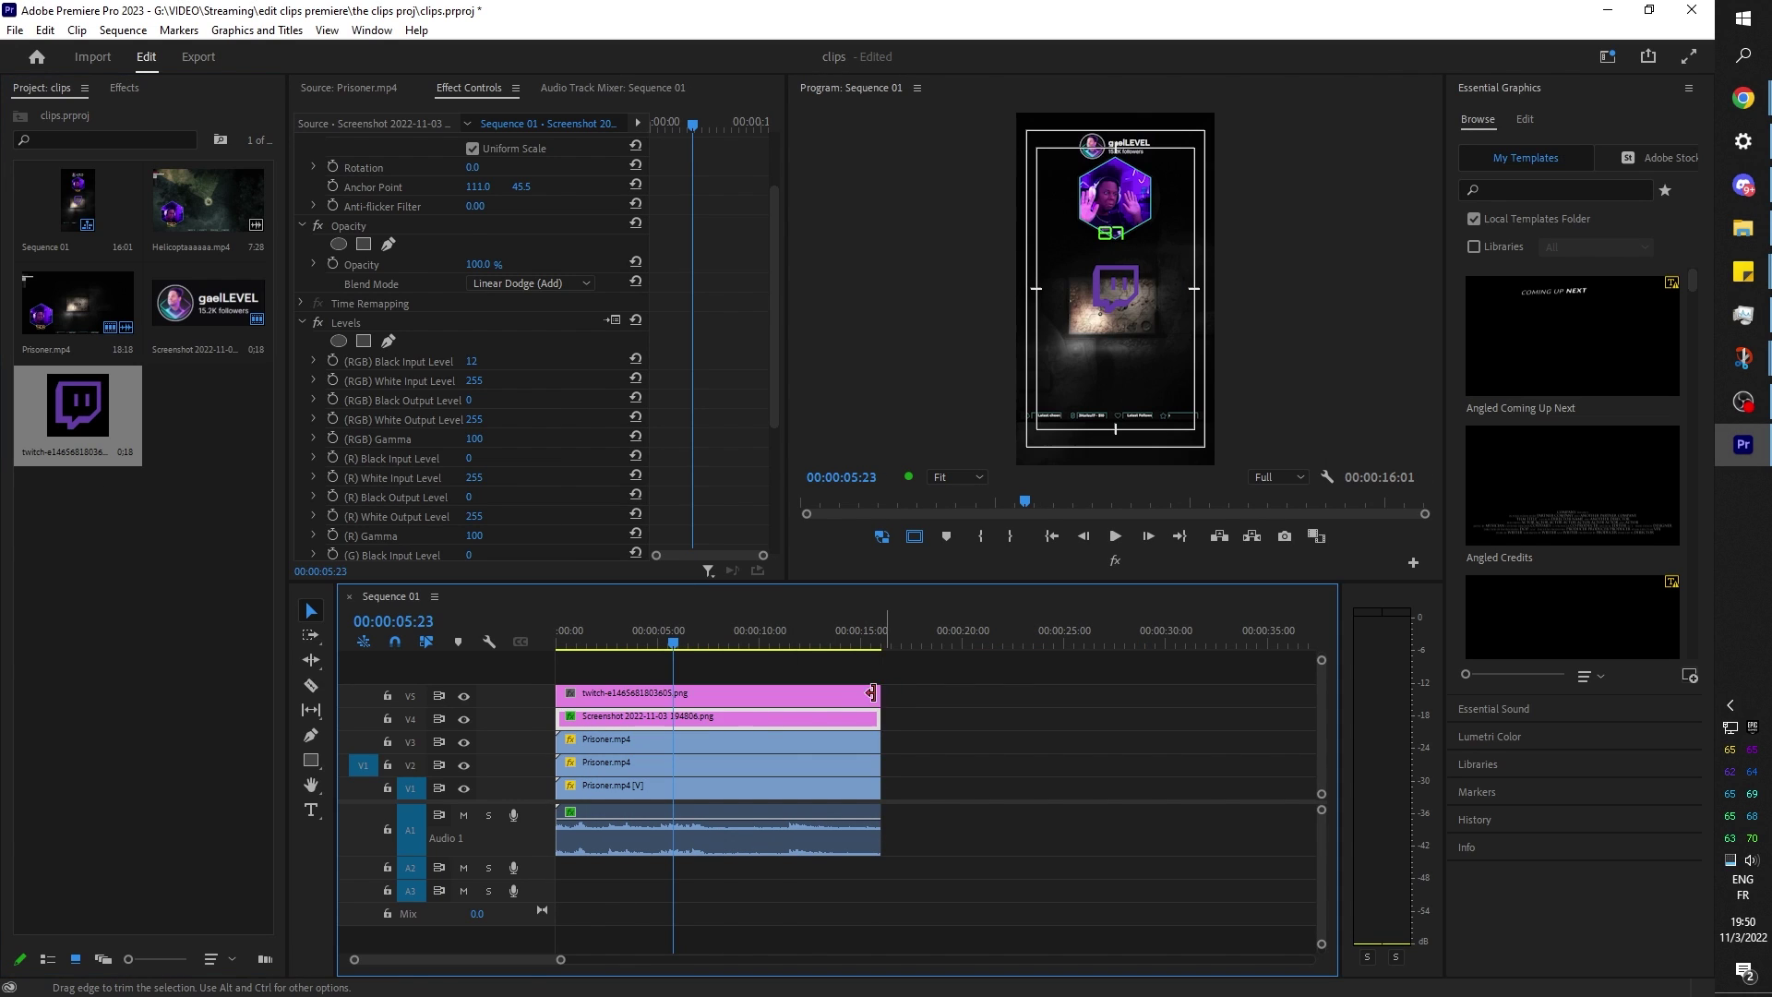
click(806, 694)
click(346, 164)
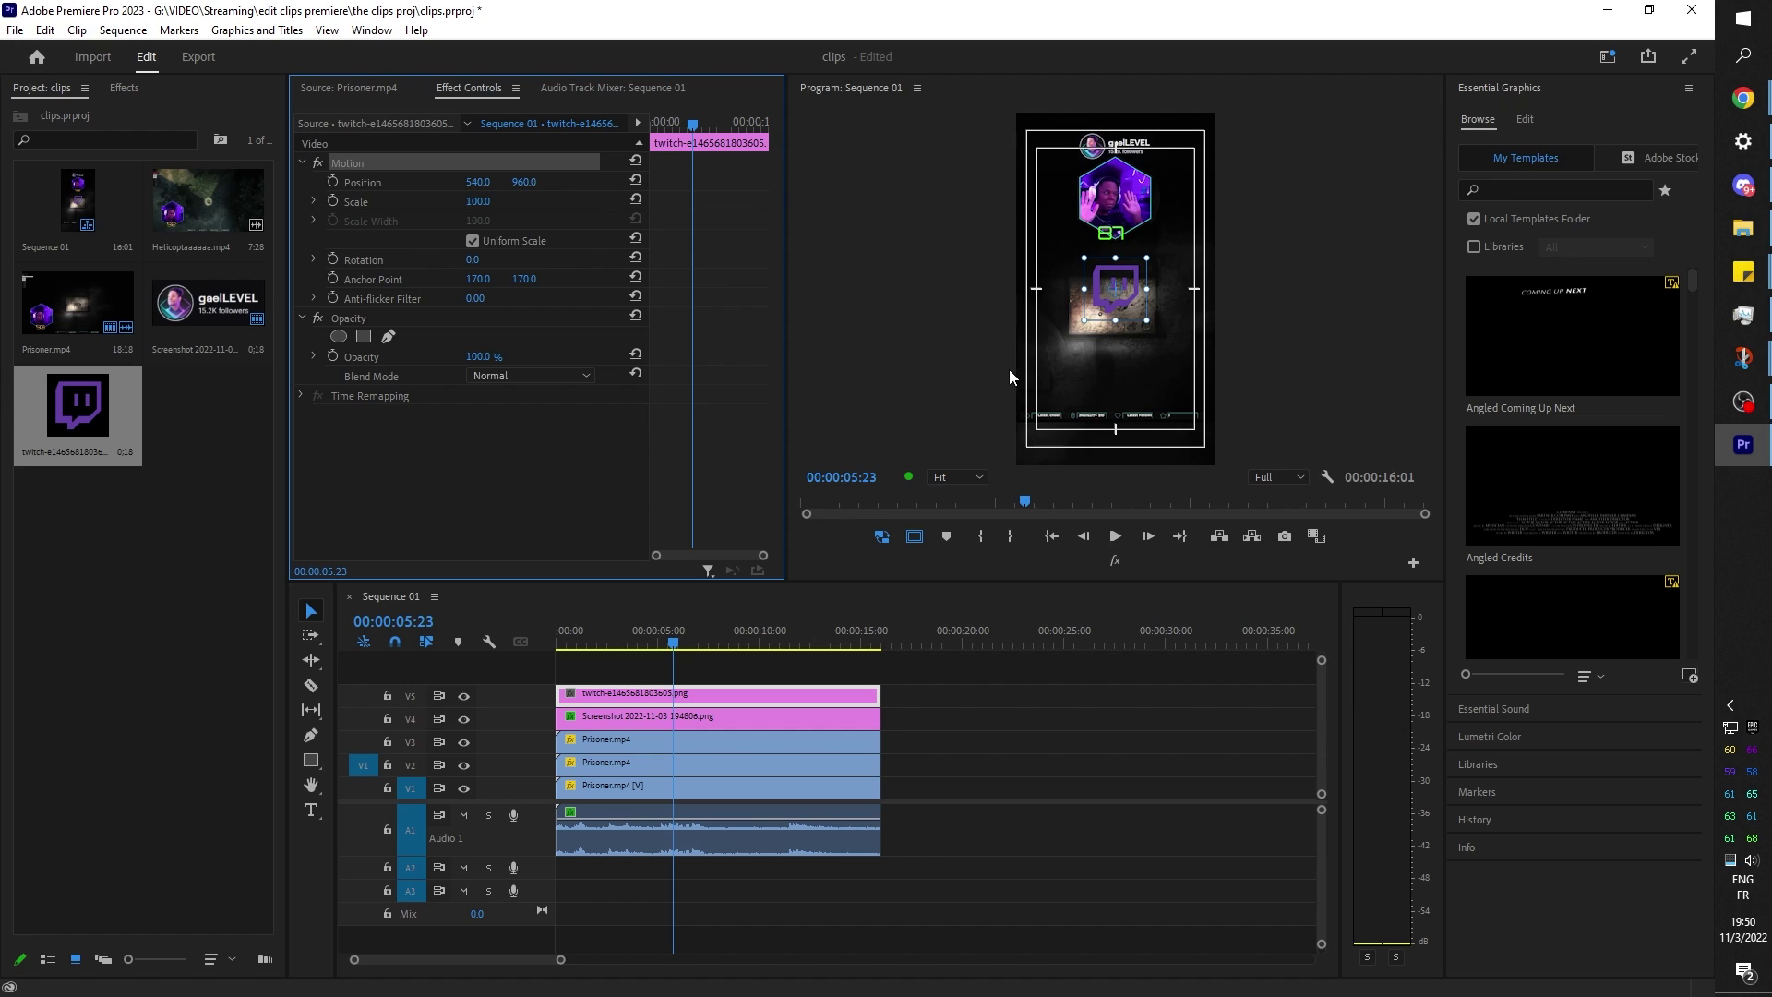
drag(1116, 302, 1050, 177)
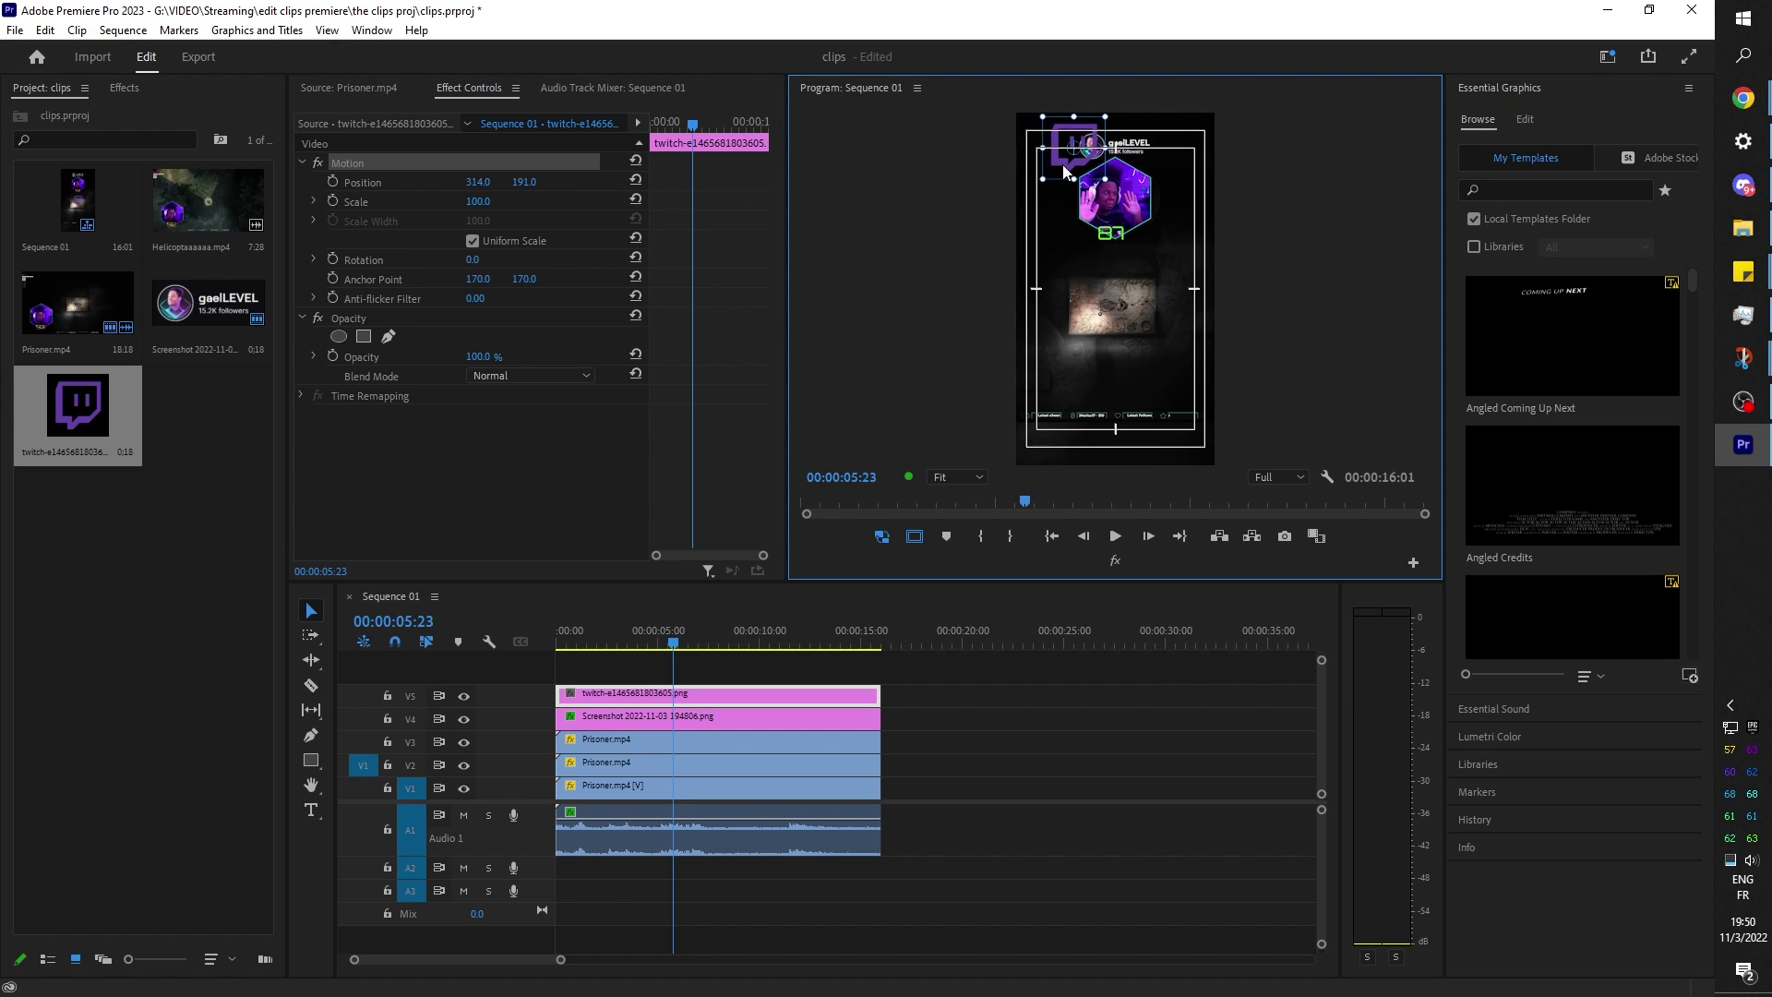
drag(477, 201, 600, 181)
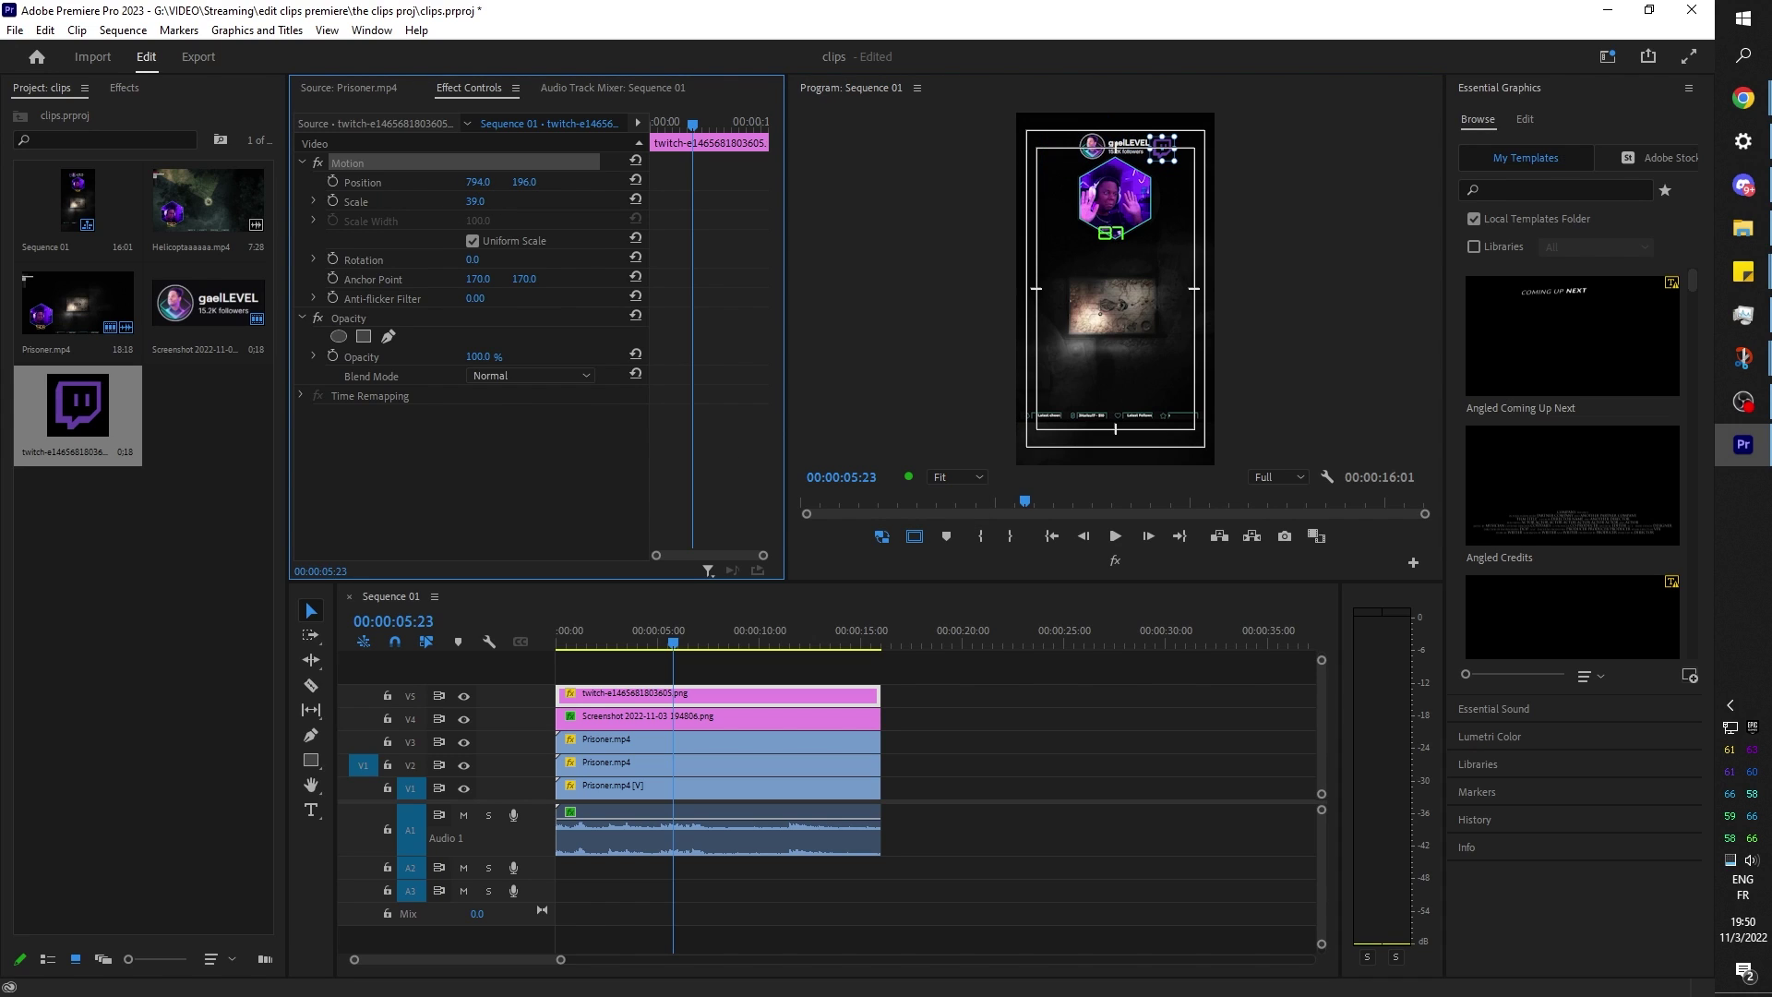
Tint the Twitch logo white and nudge it slightly higher.
click(120, 88)
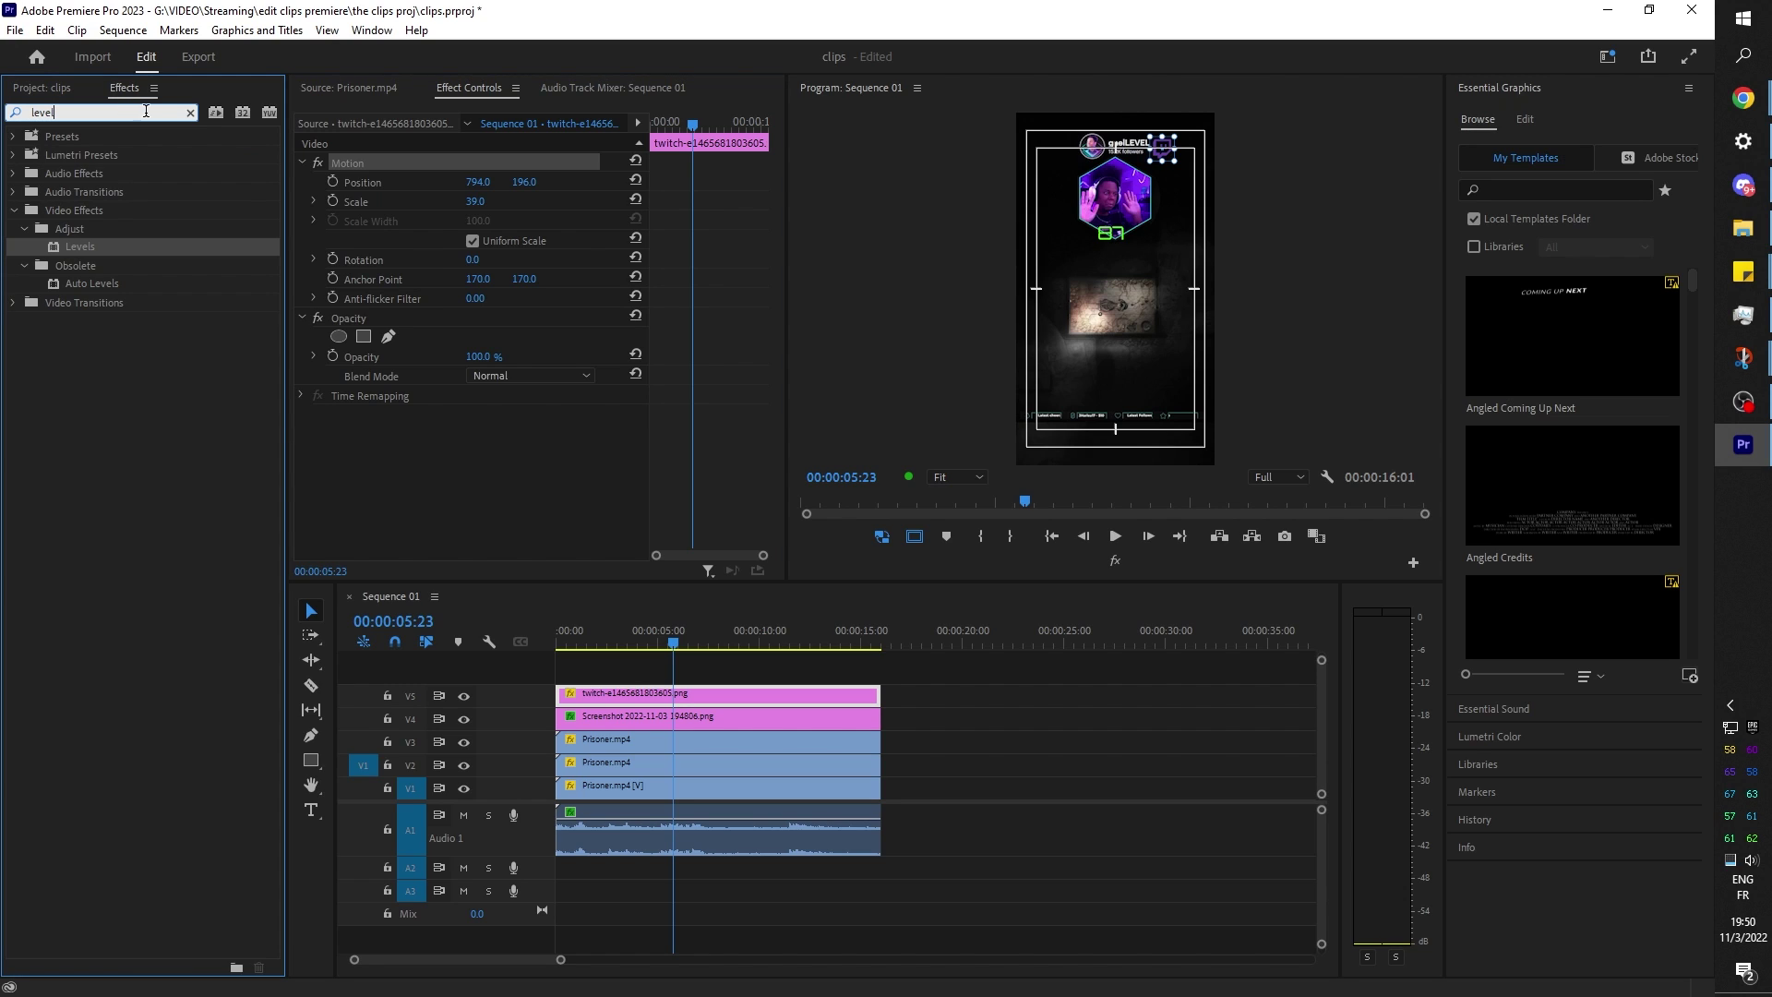
click(191, 114)
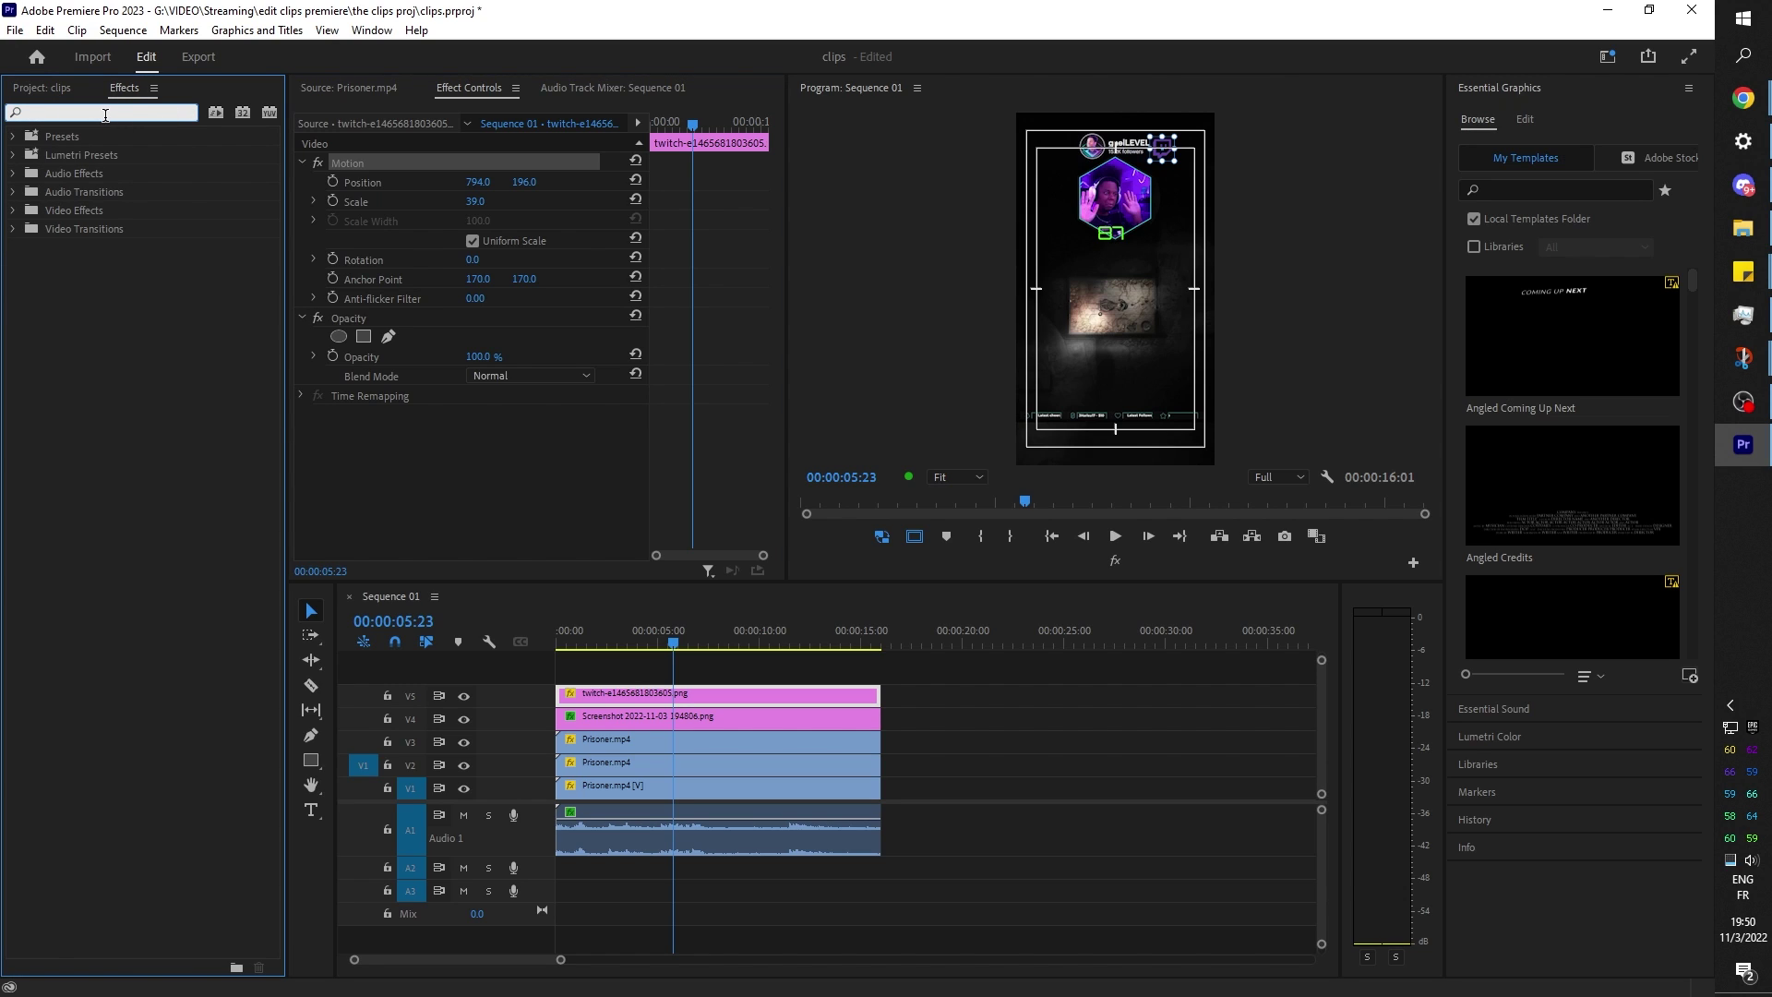
click(105, 112)
text(tint)
drag(64, 264, 498, 443)
click(477, 472)
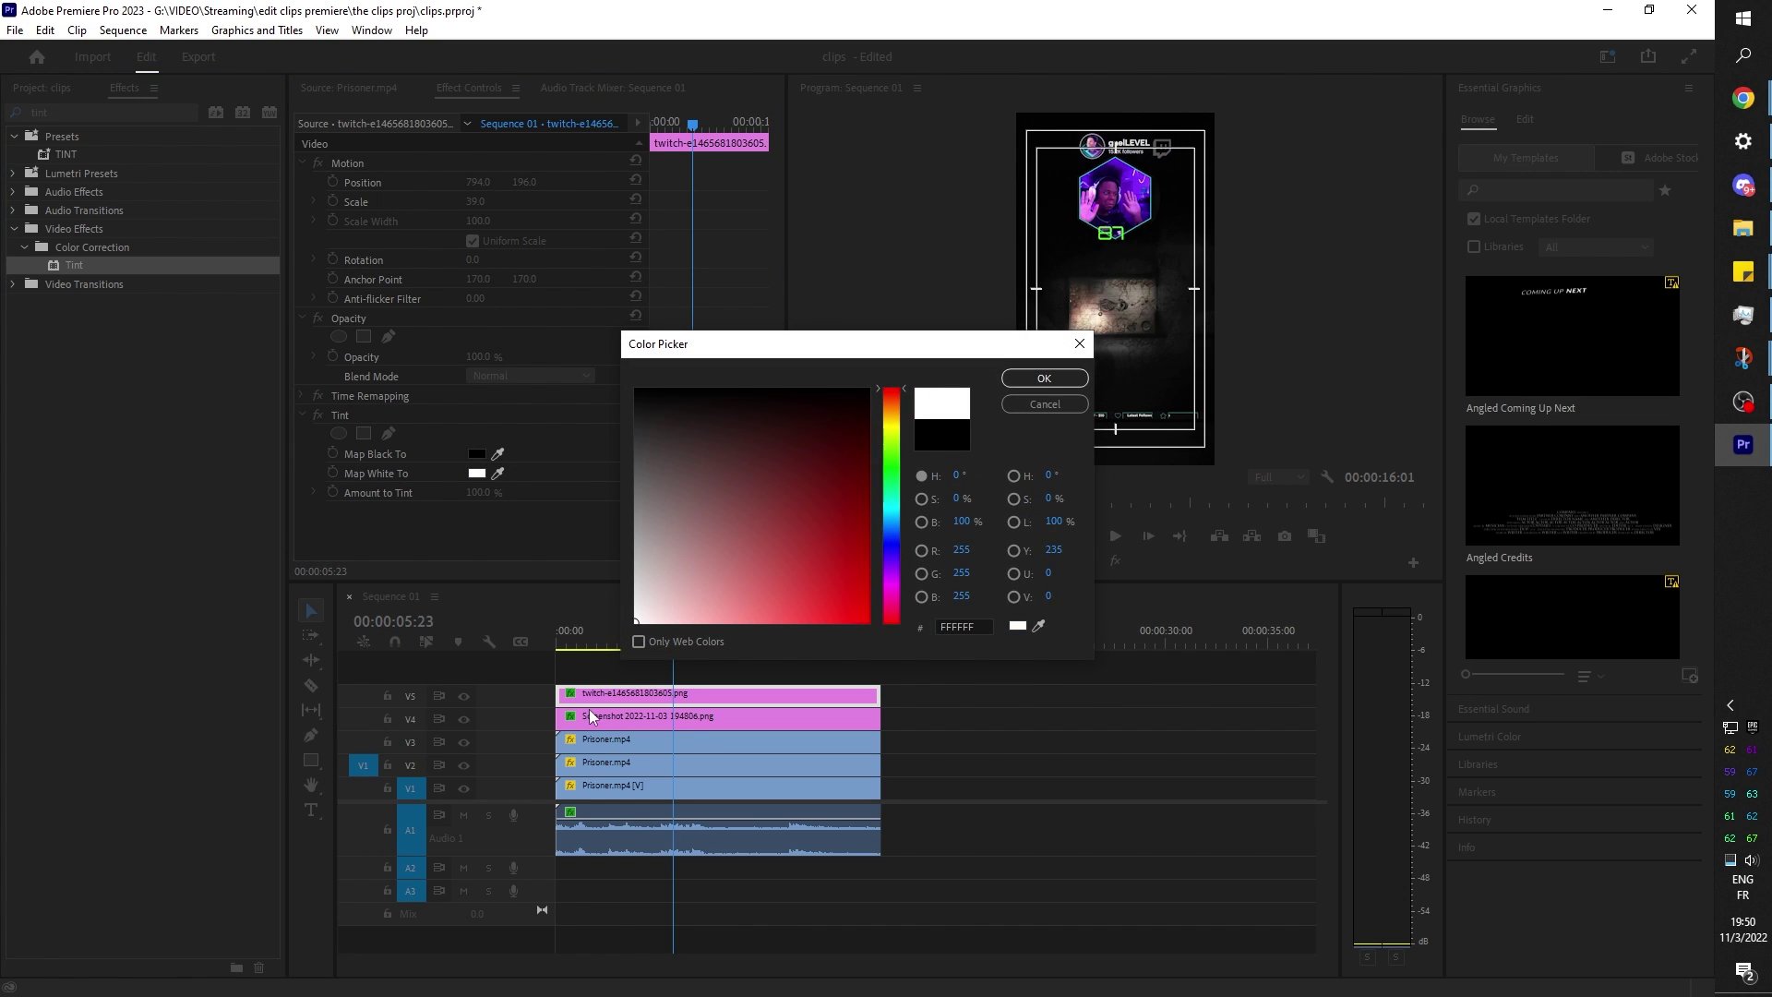
click(1044, 378)
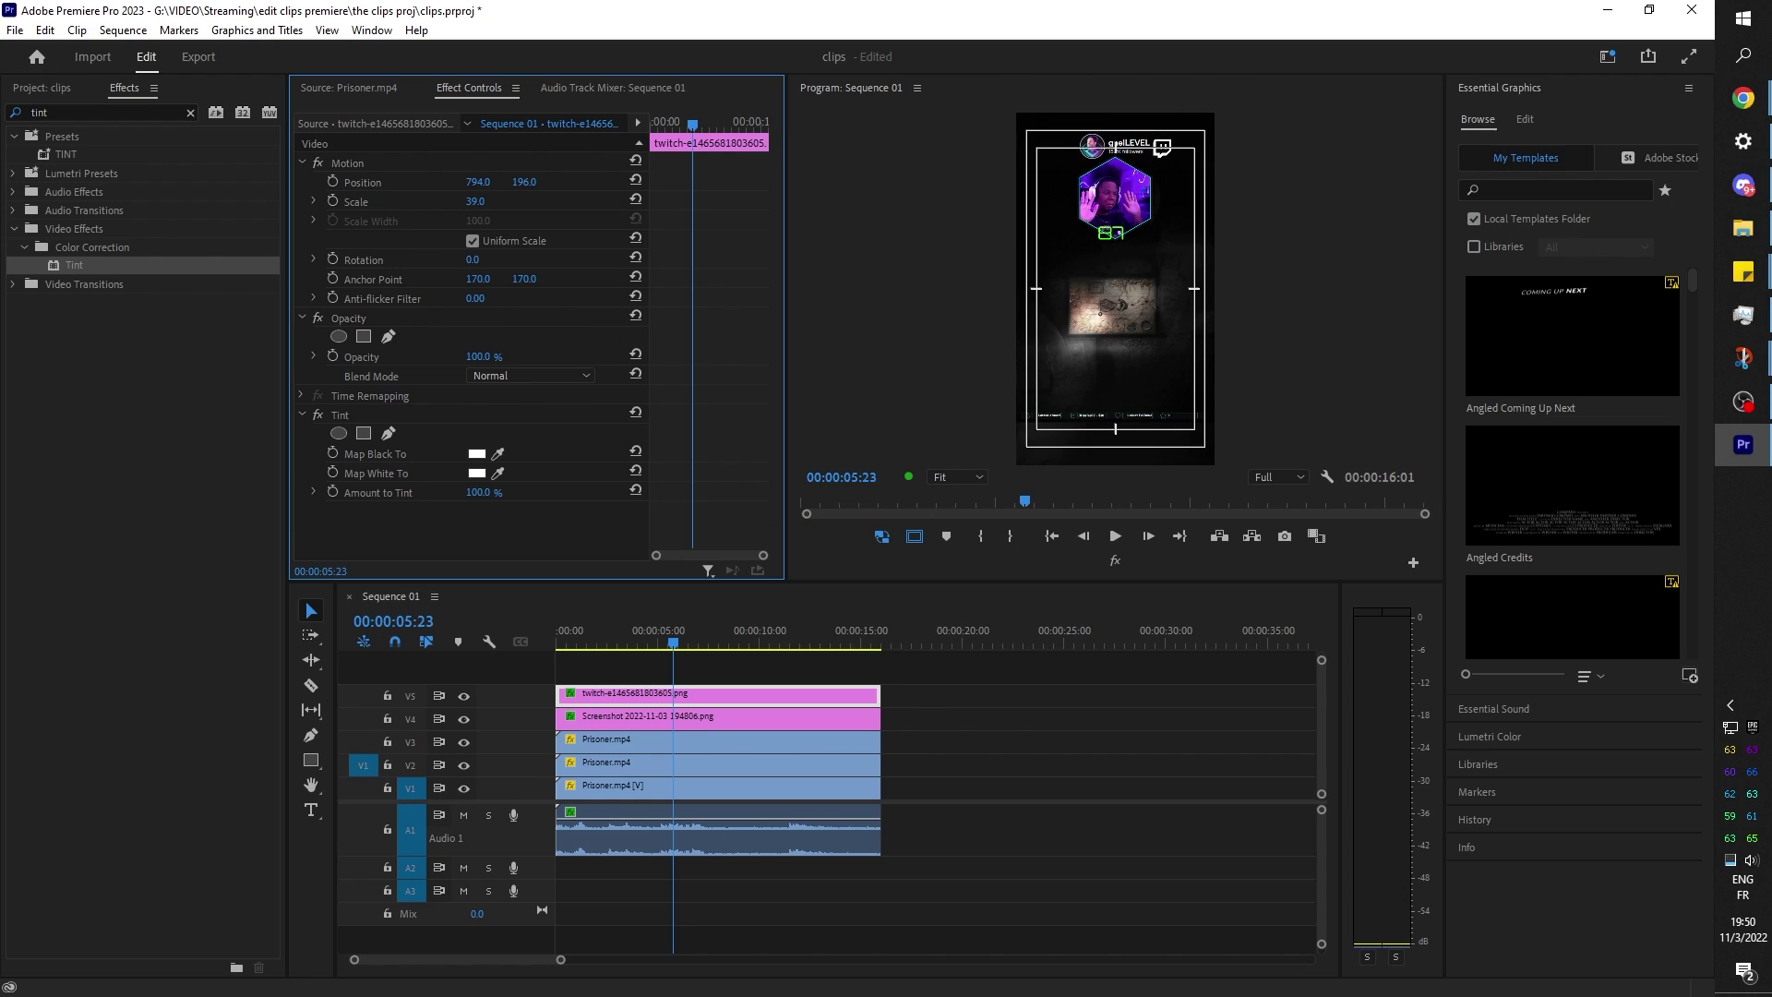
drag(1142, 146, 1142, 145)
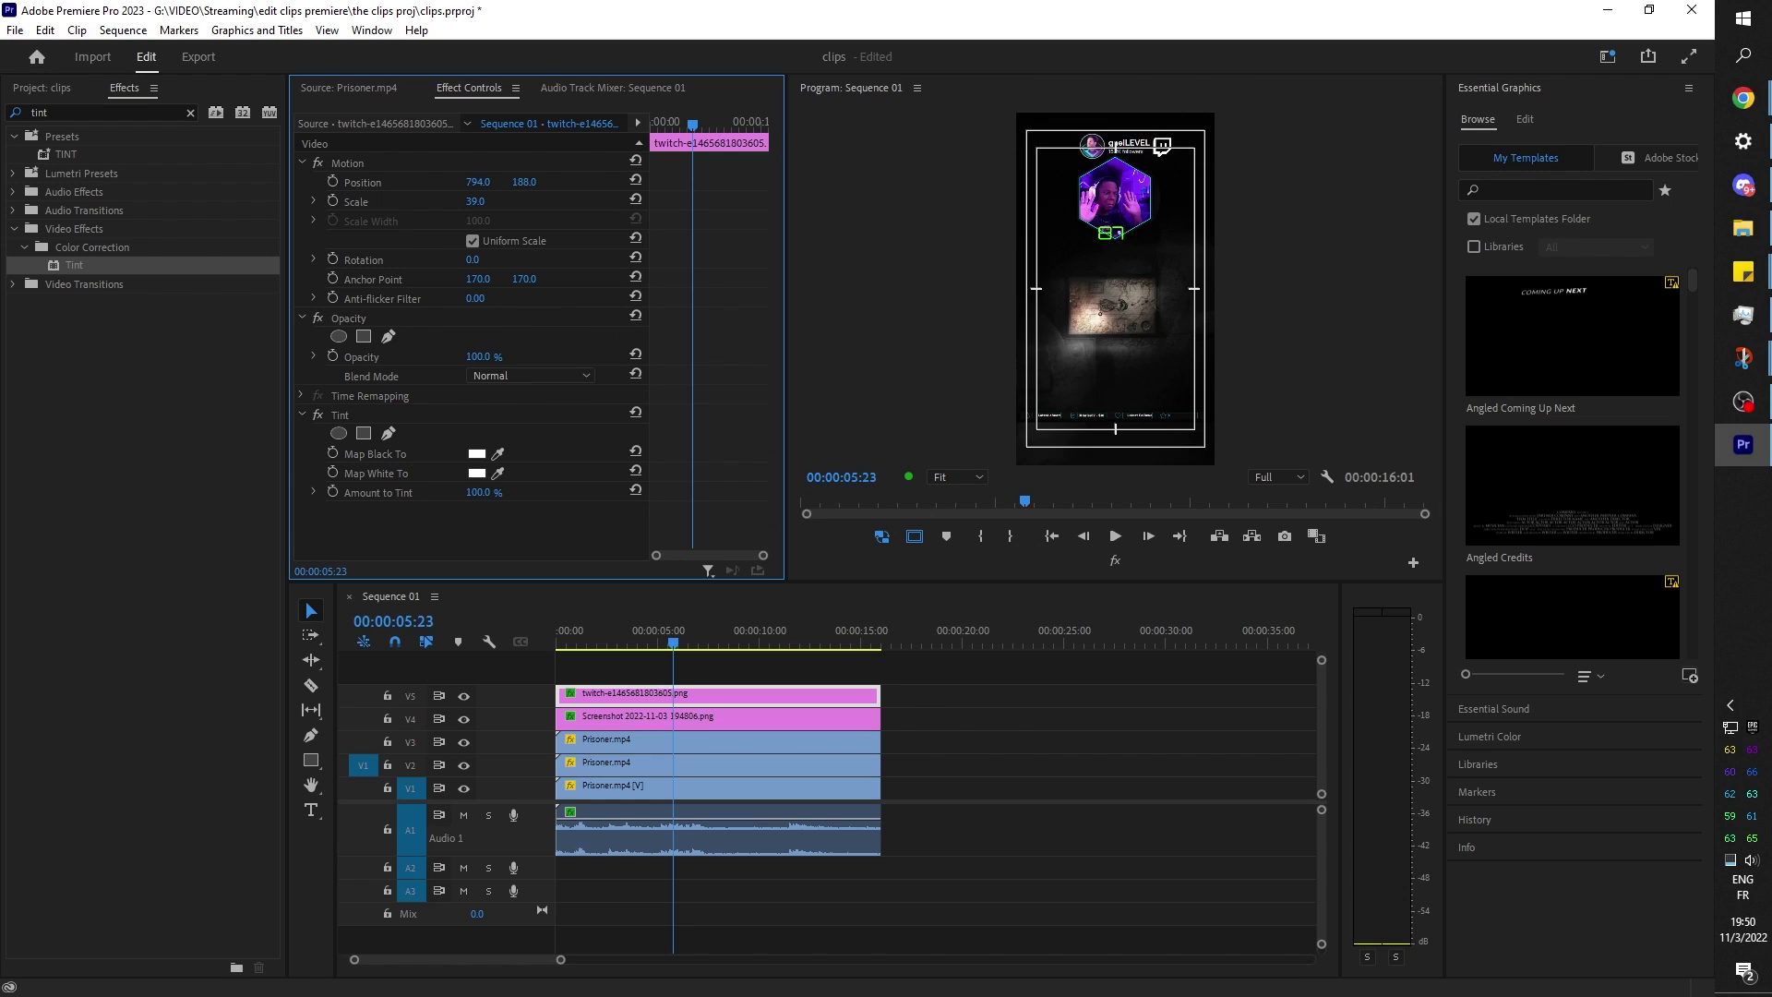
Apply Unsharp Mask (Amount 50, Radius 1.0) to the V2 Prisoner.mp4 gameplay clip.
click(960, 759)
key(Home)
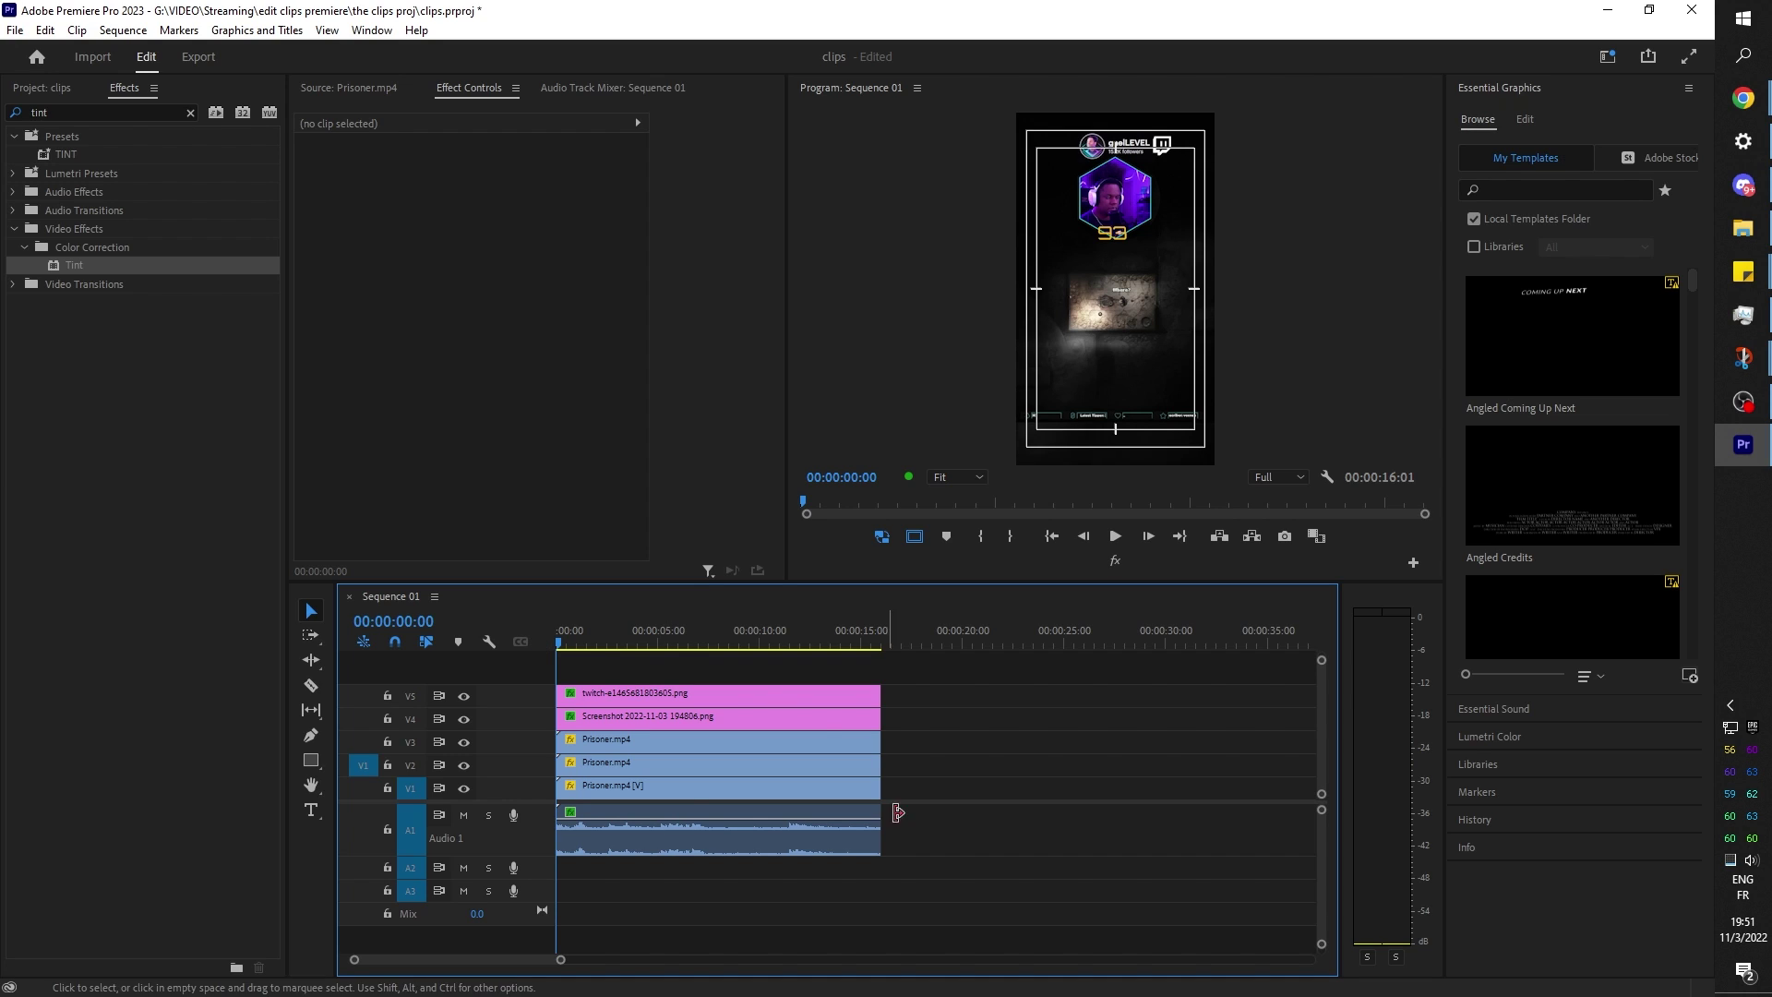
click(639, 763)
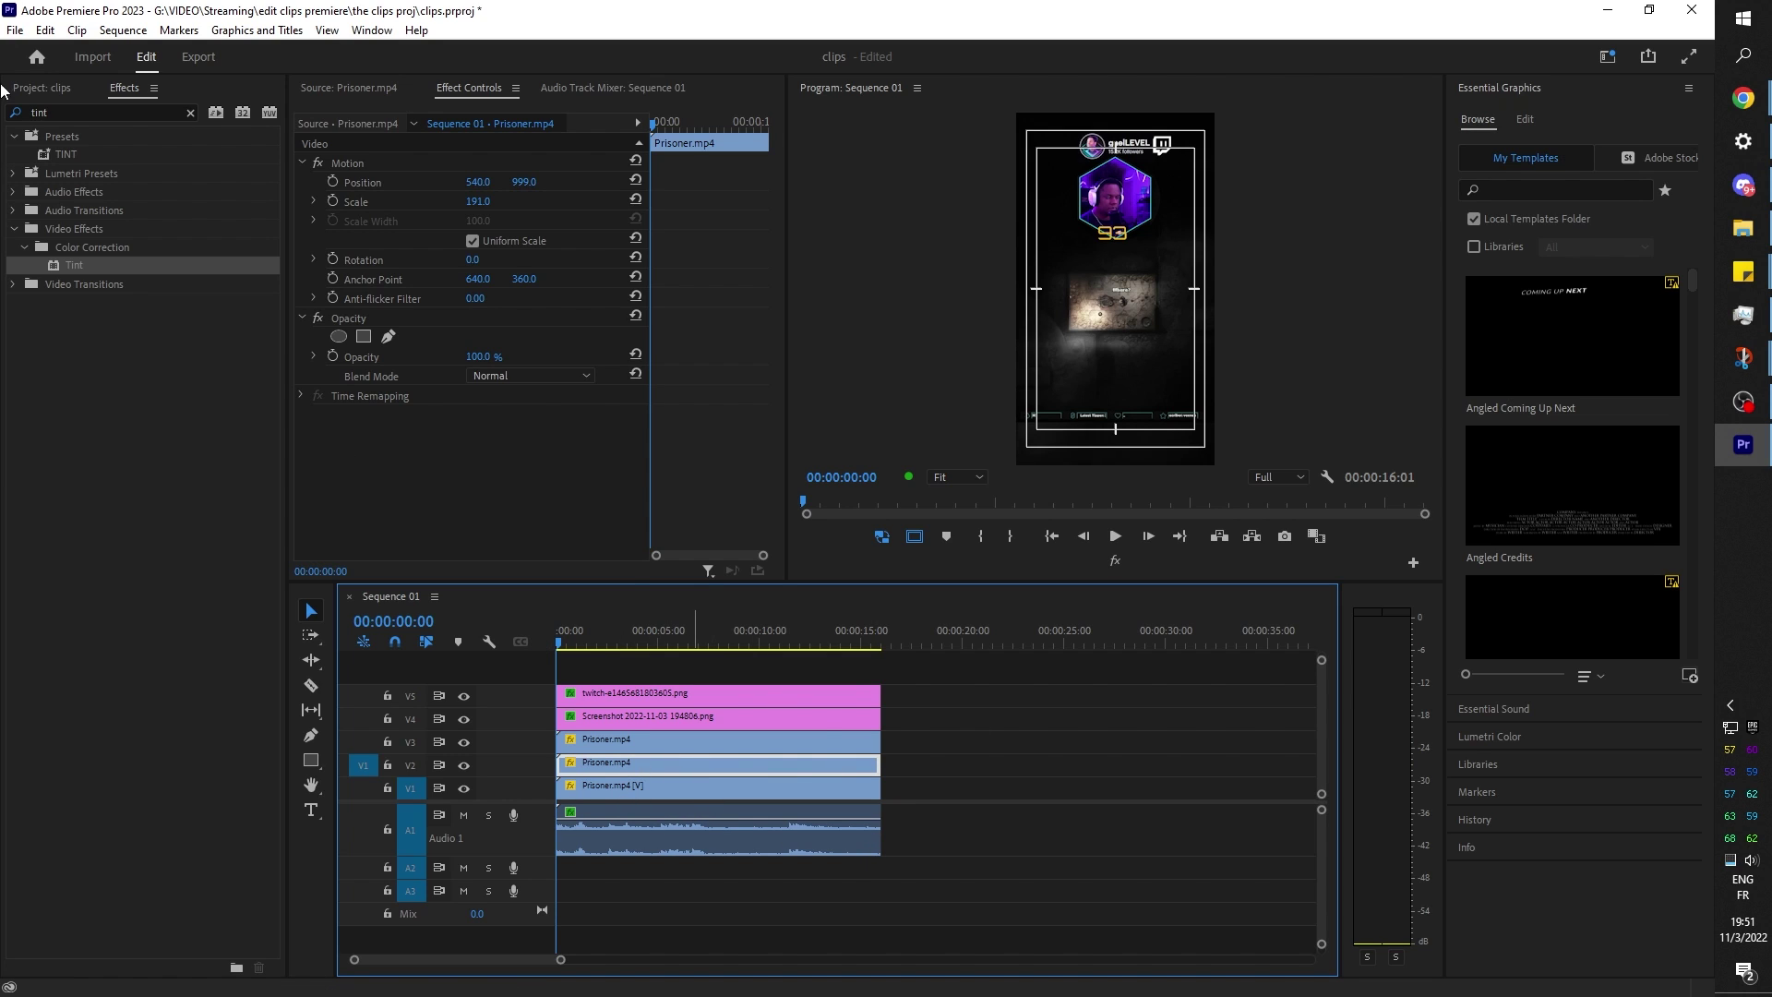
click(188, 113)
text(unsha)
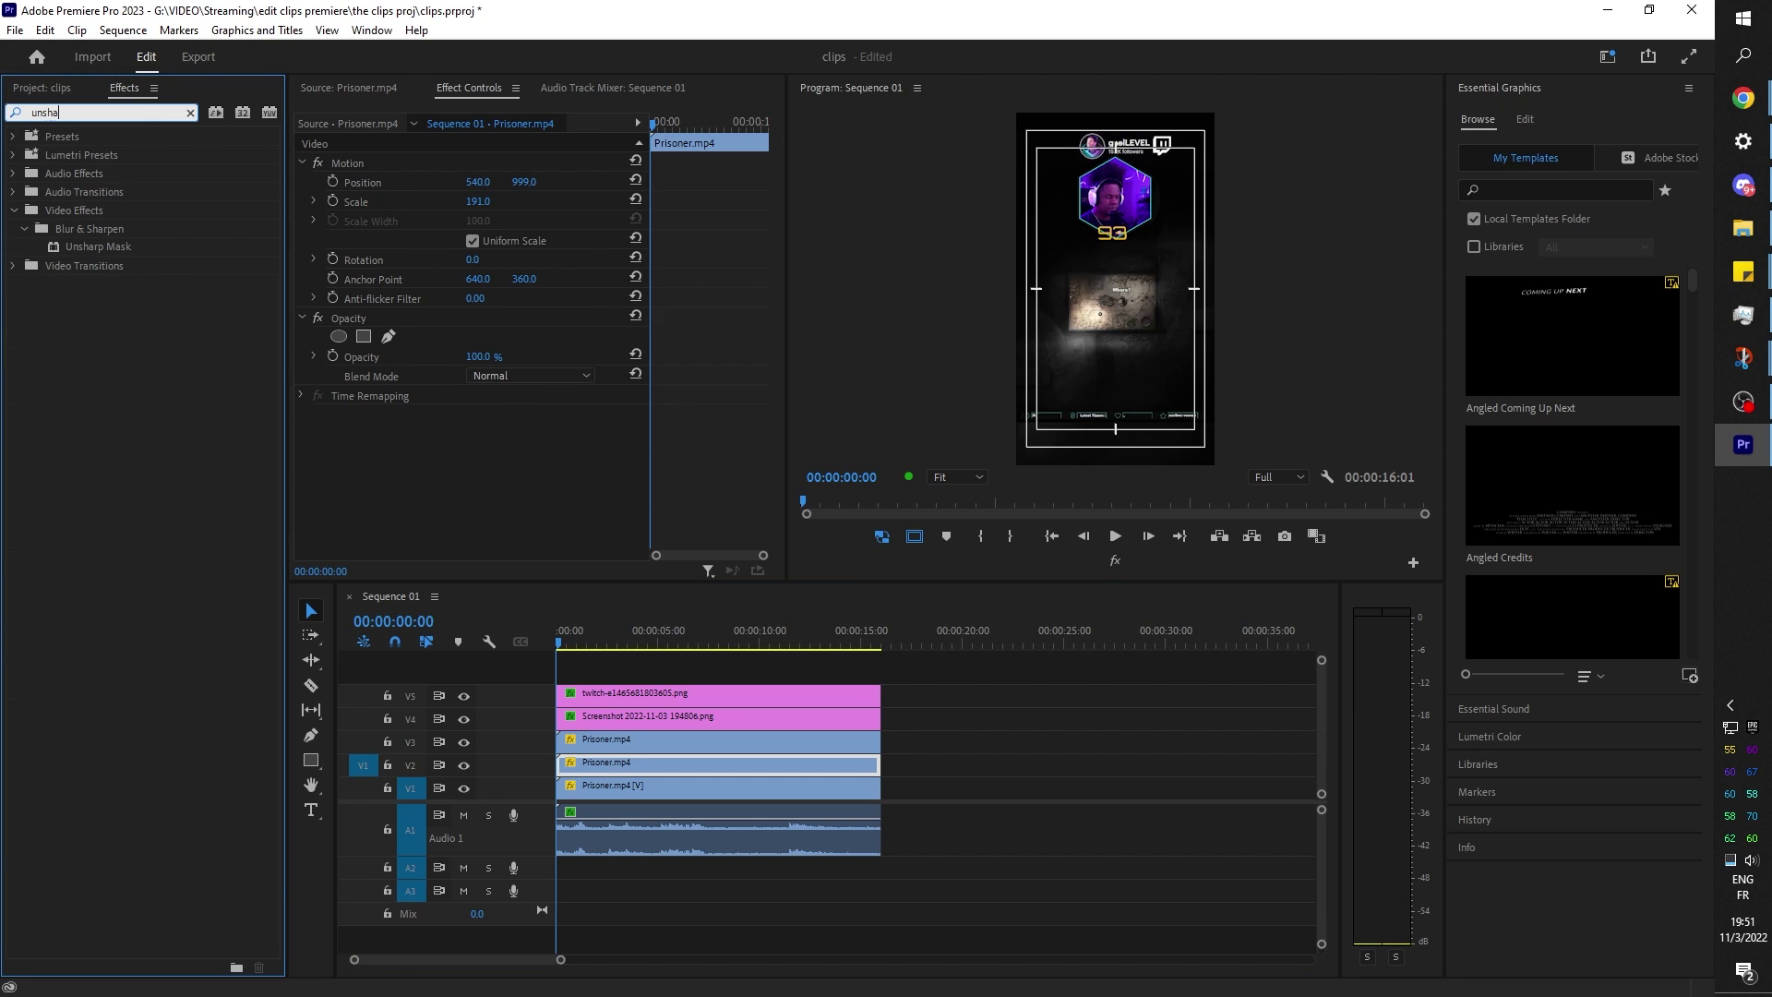
drag(80, 246, 425, 470)
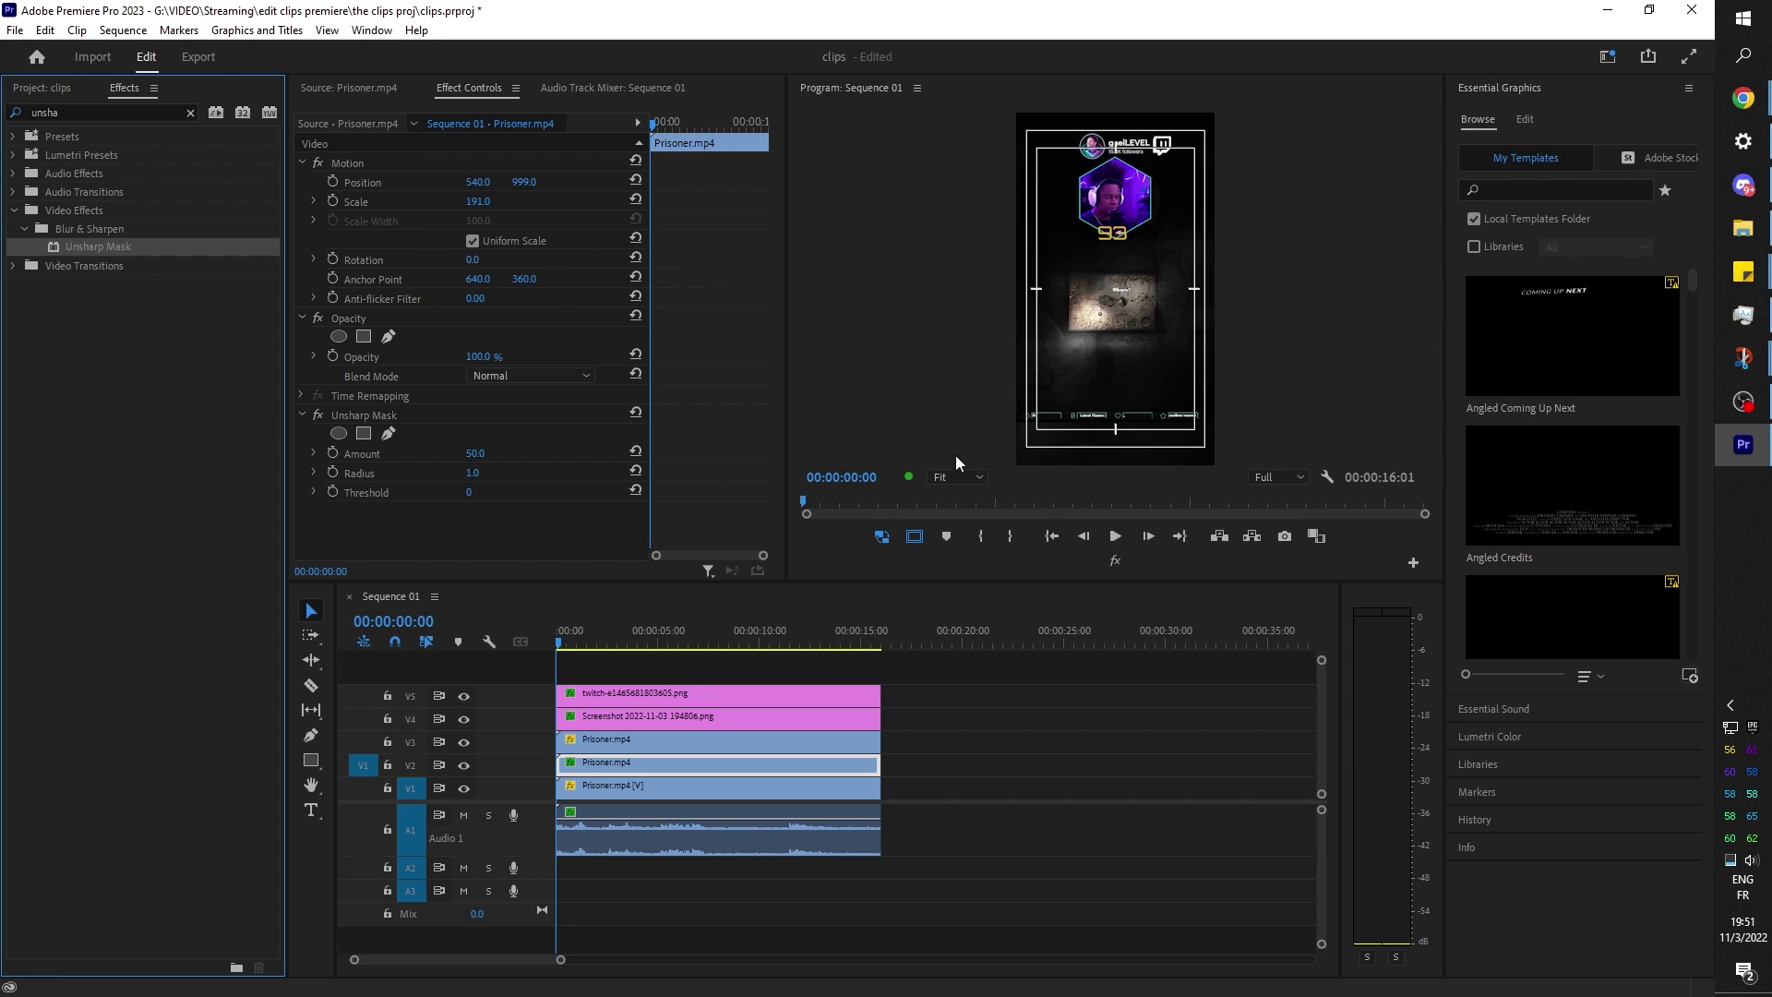
click(956, 737)
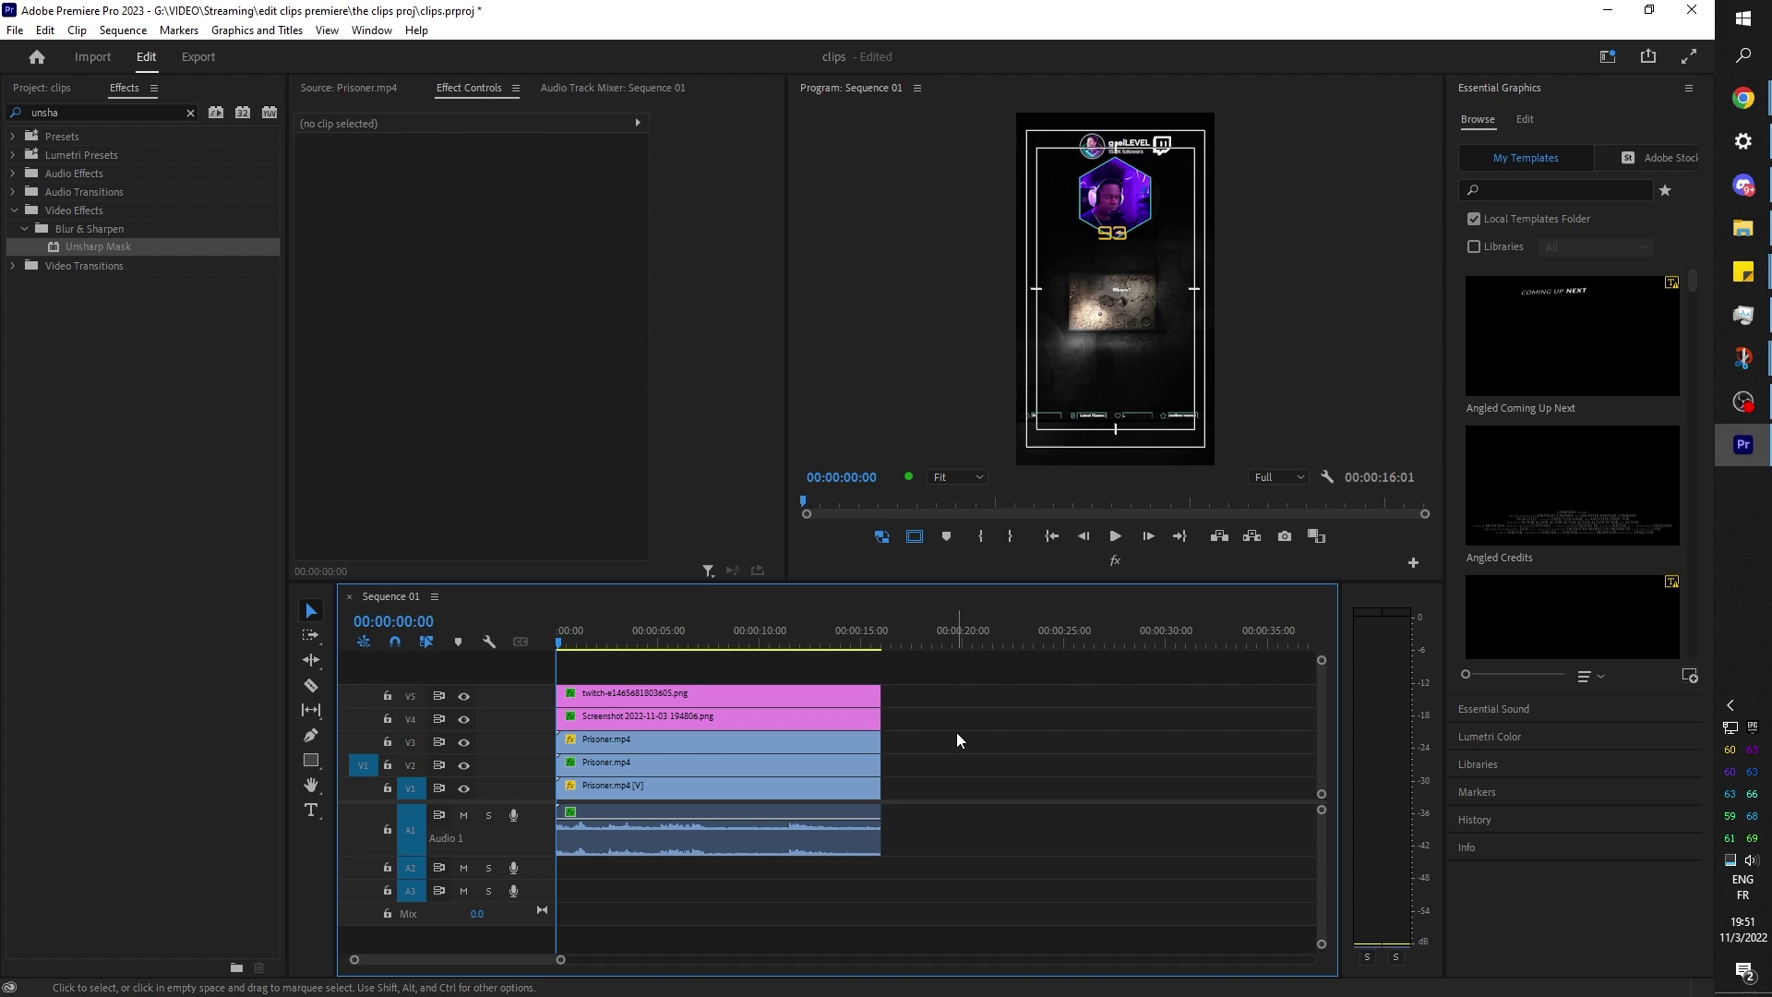
Export Sequence 01 as prisoner.mp4 into E:\INSTAGRAM\TIK TOK\EXP.
key(ctrl+m)
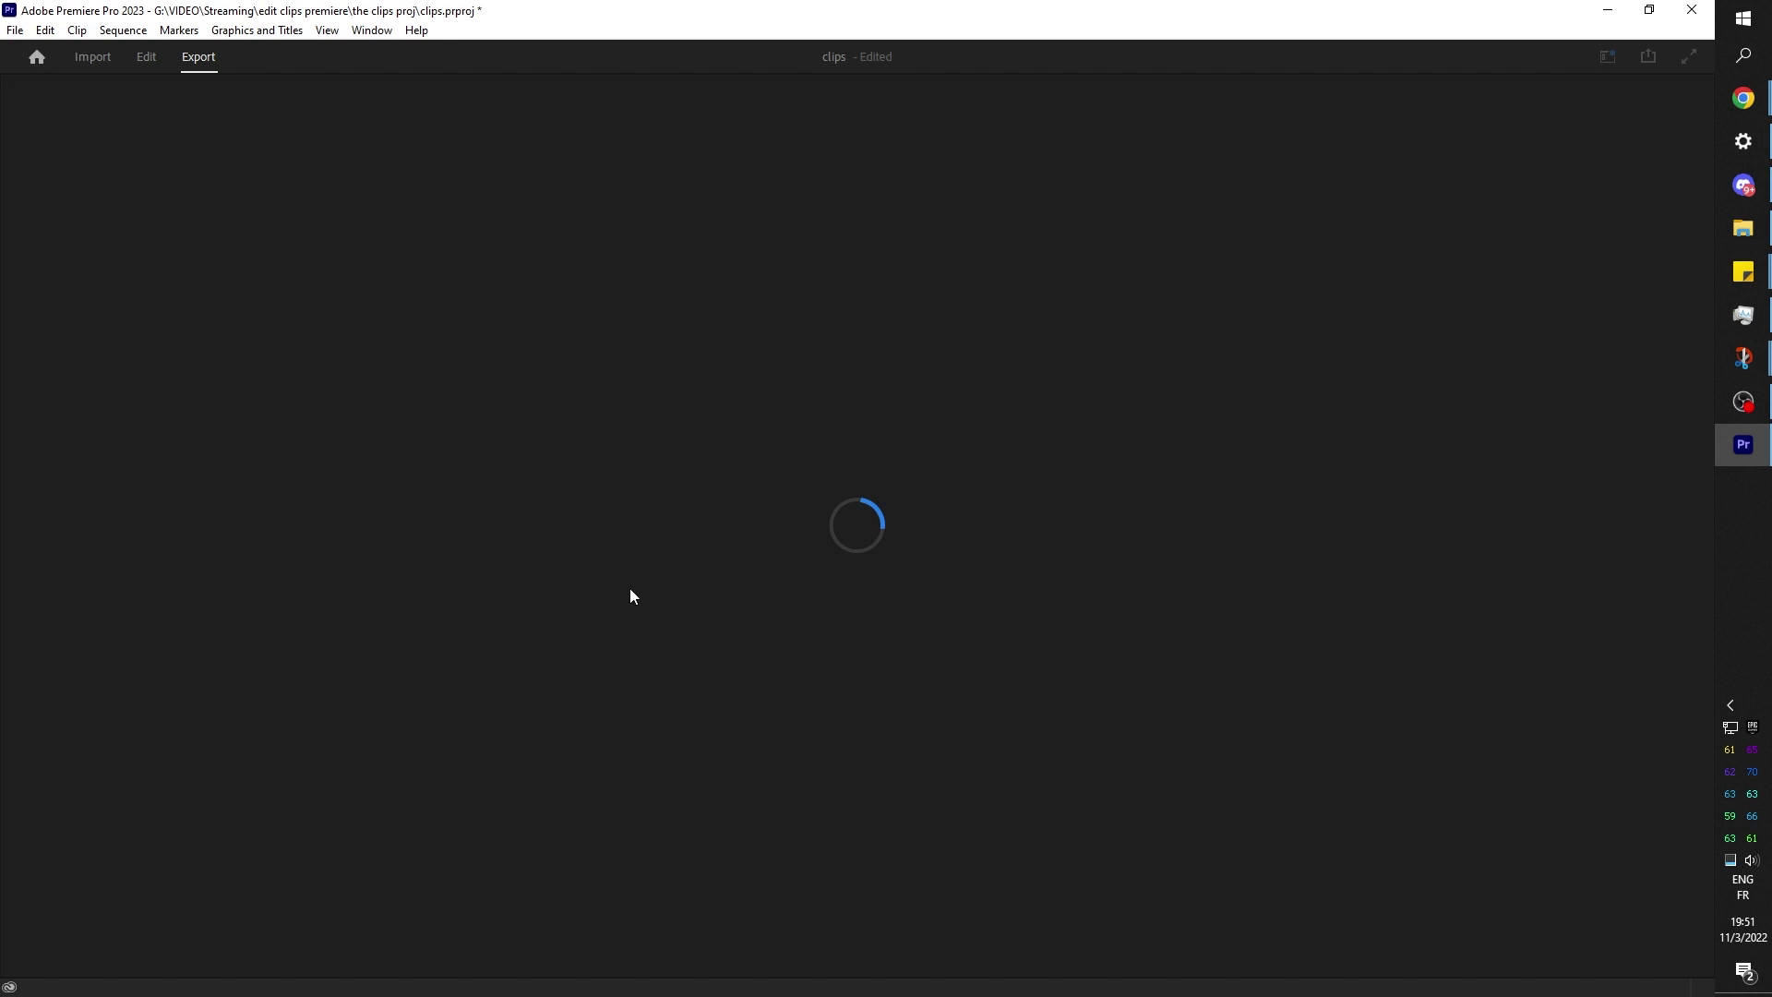
click(457, 181)
click(102, 284)
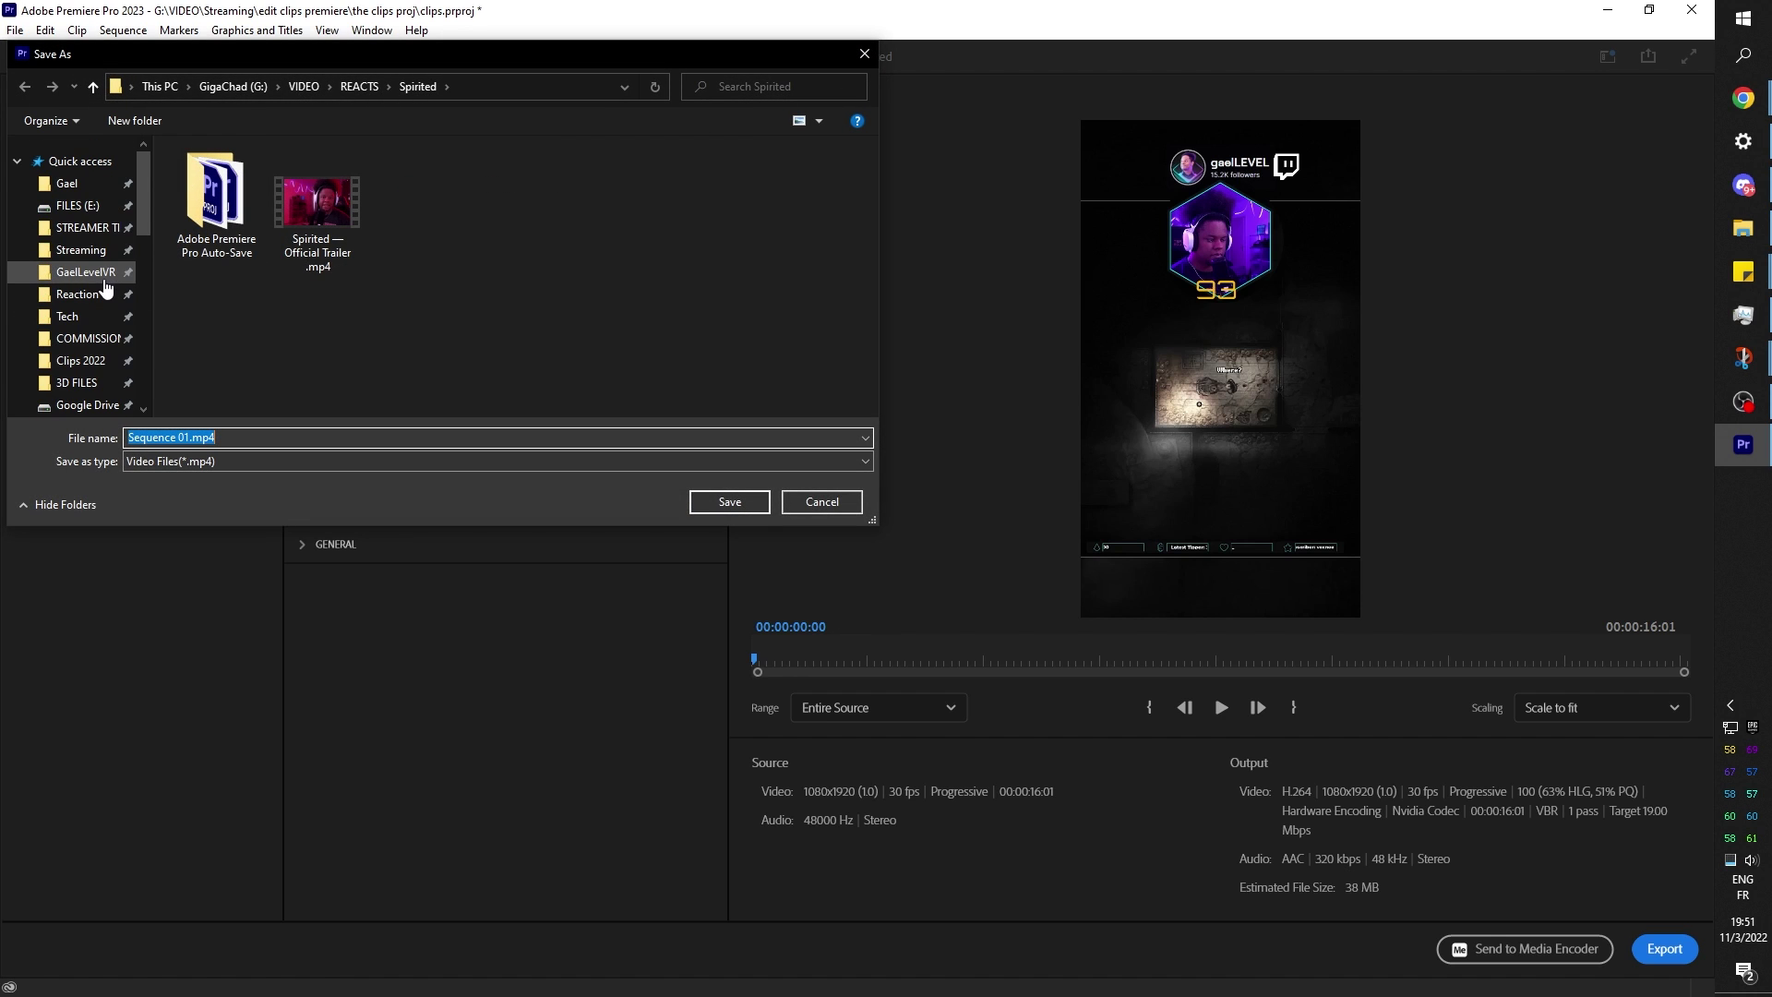
text(prisoner)
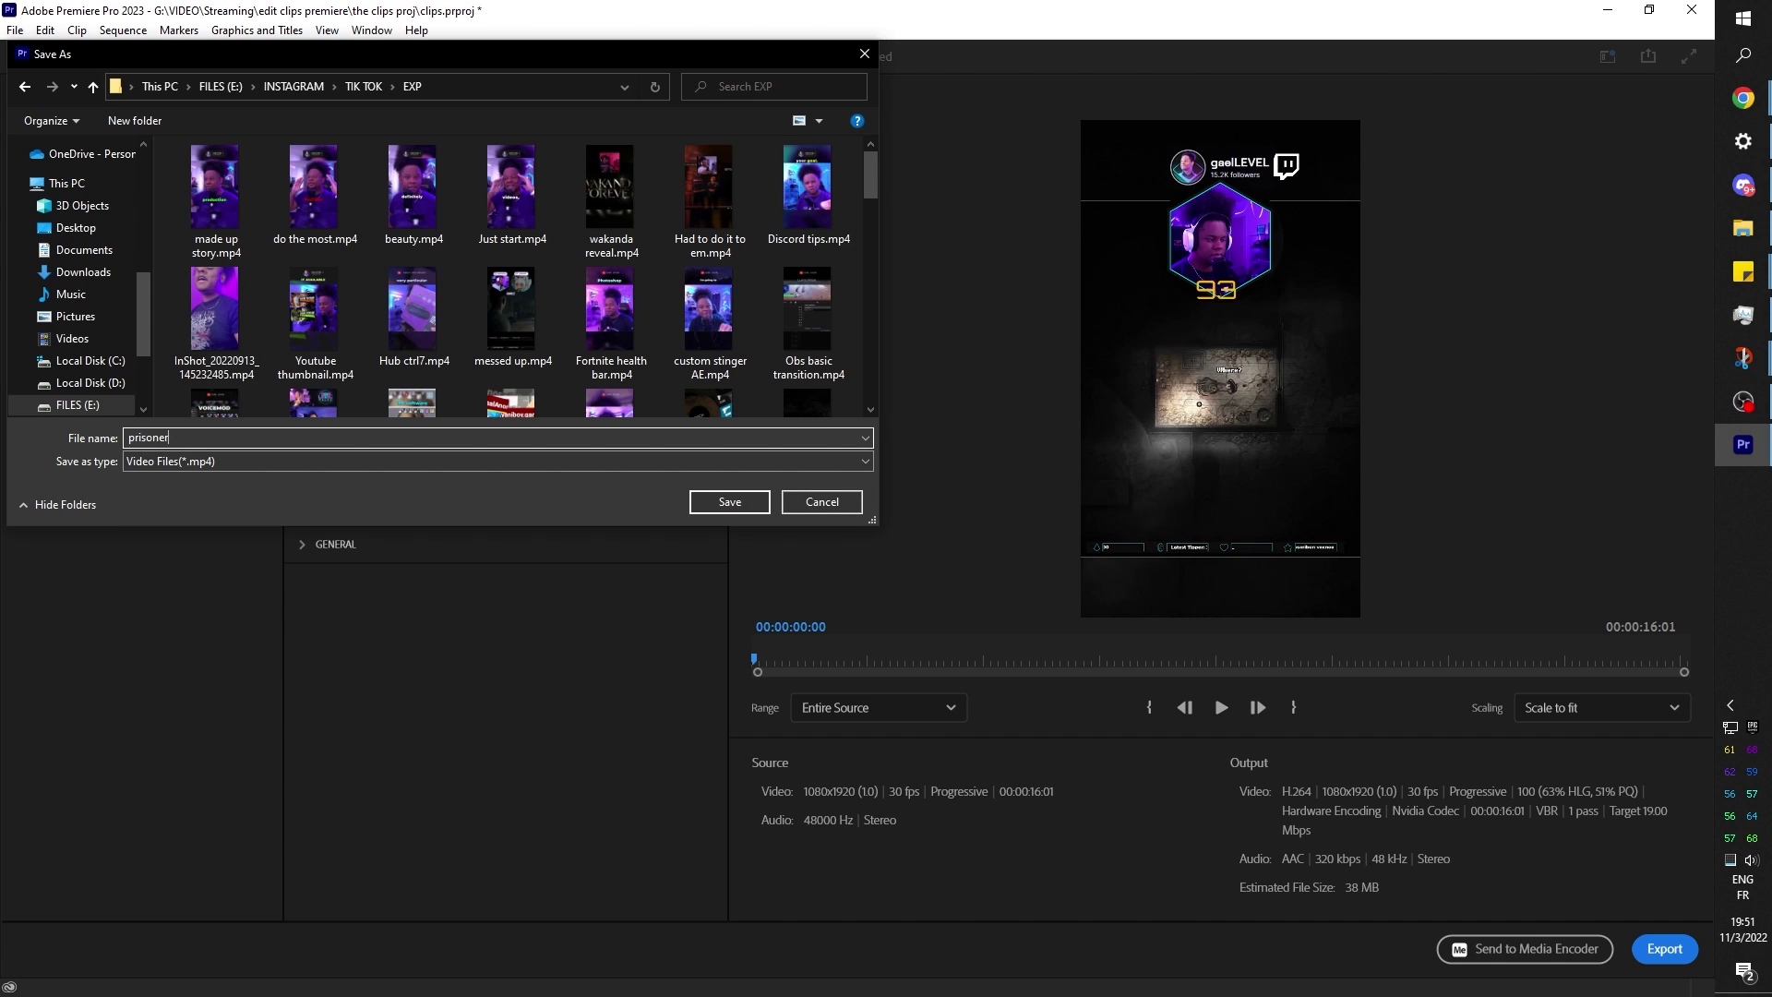
key(Return)
click(1681, 951)
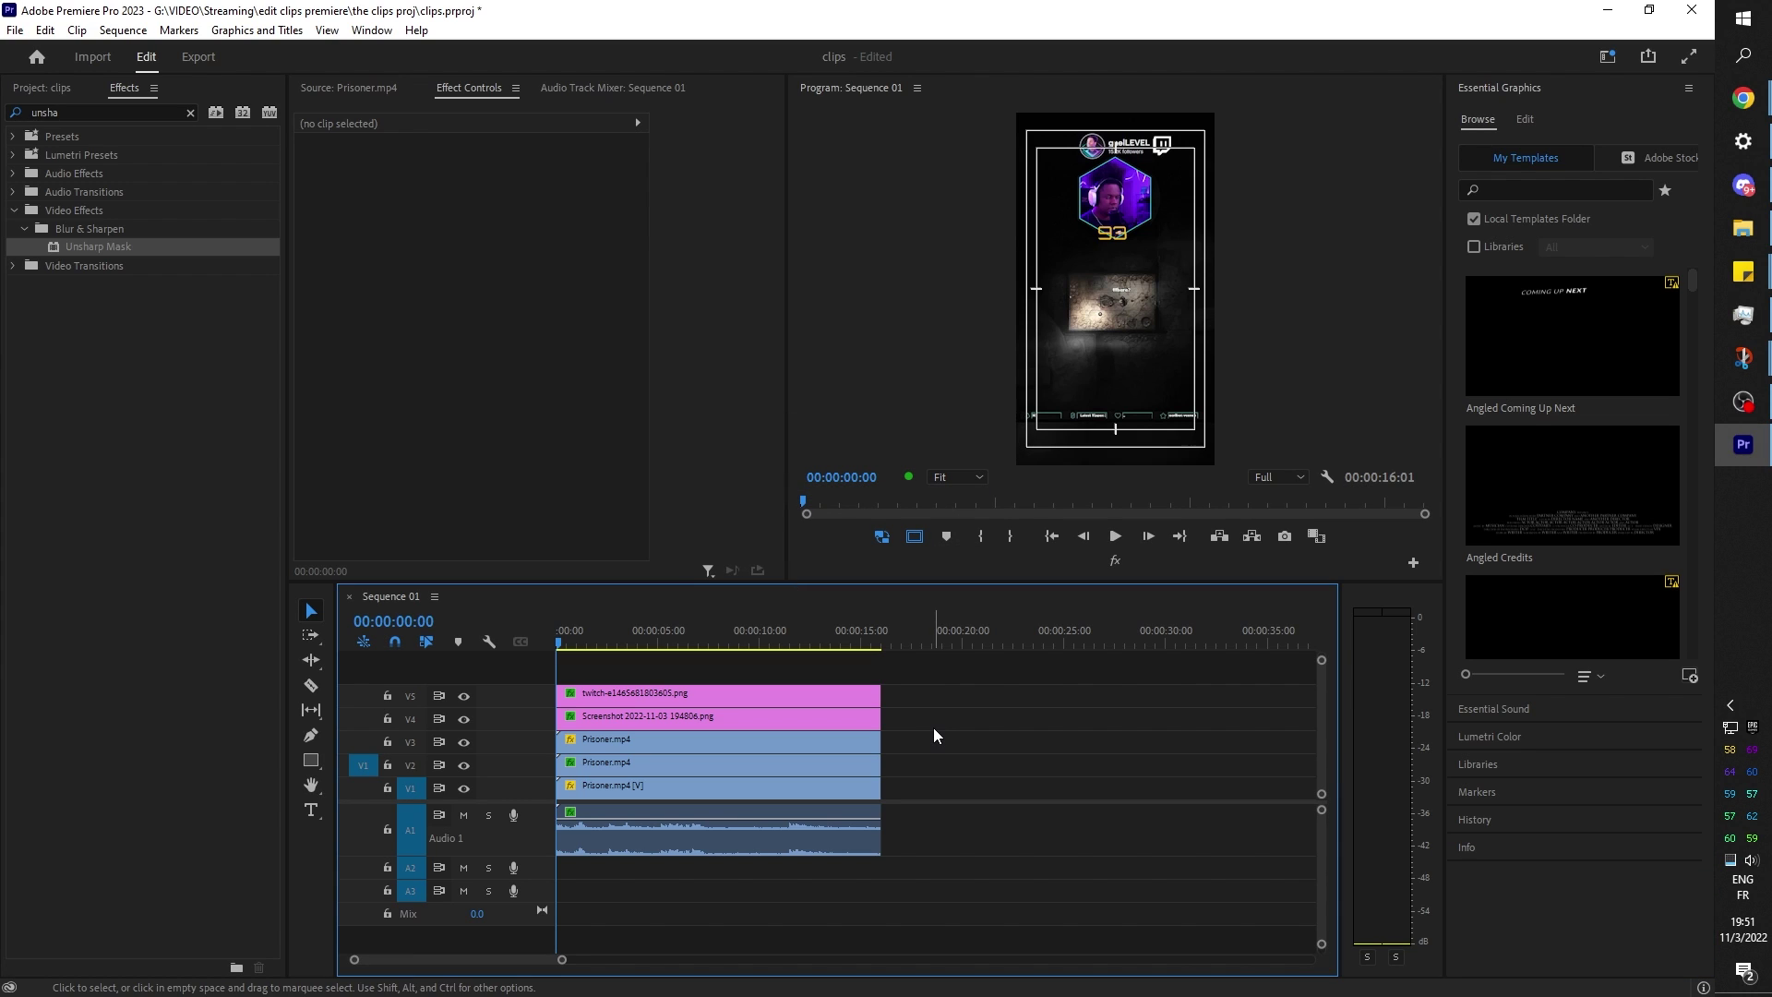
click(56, 86)
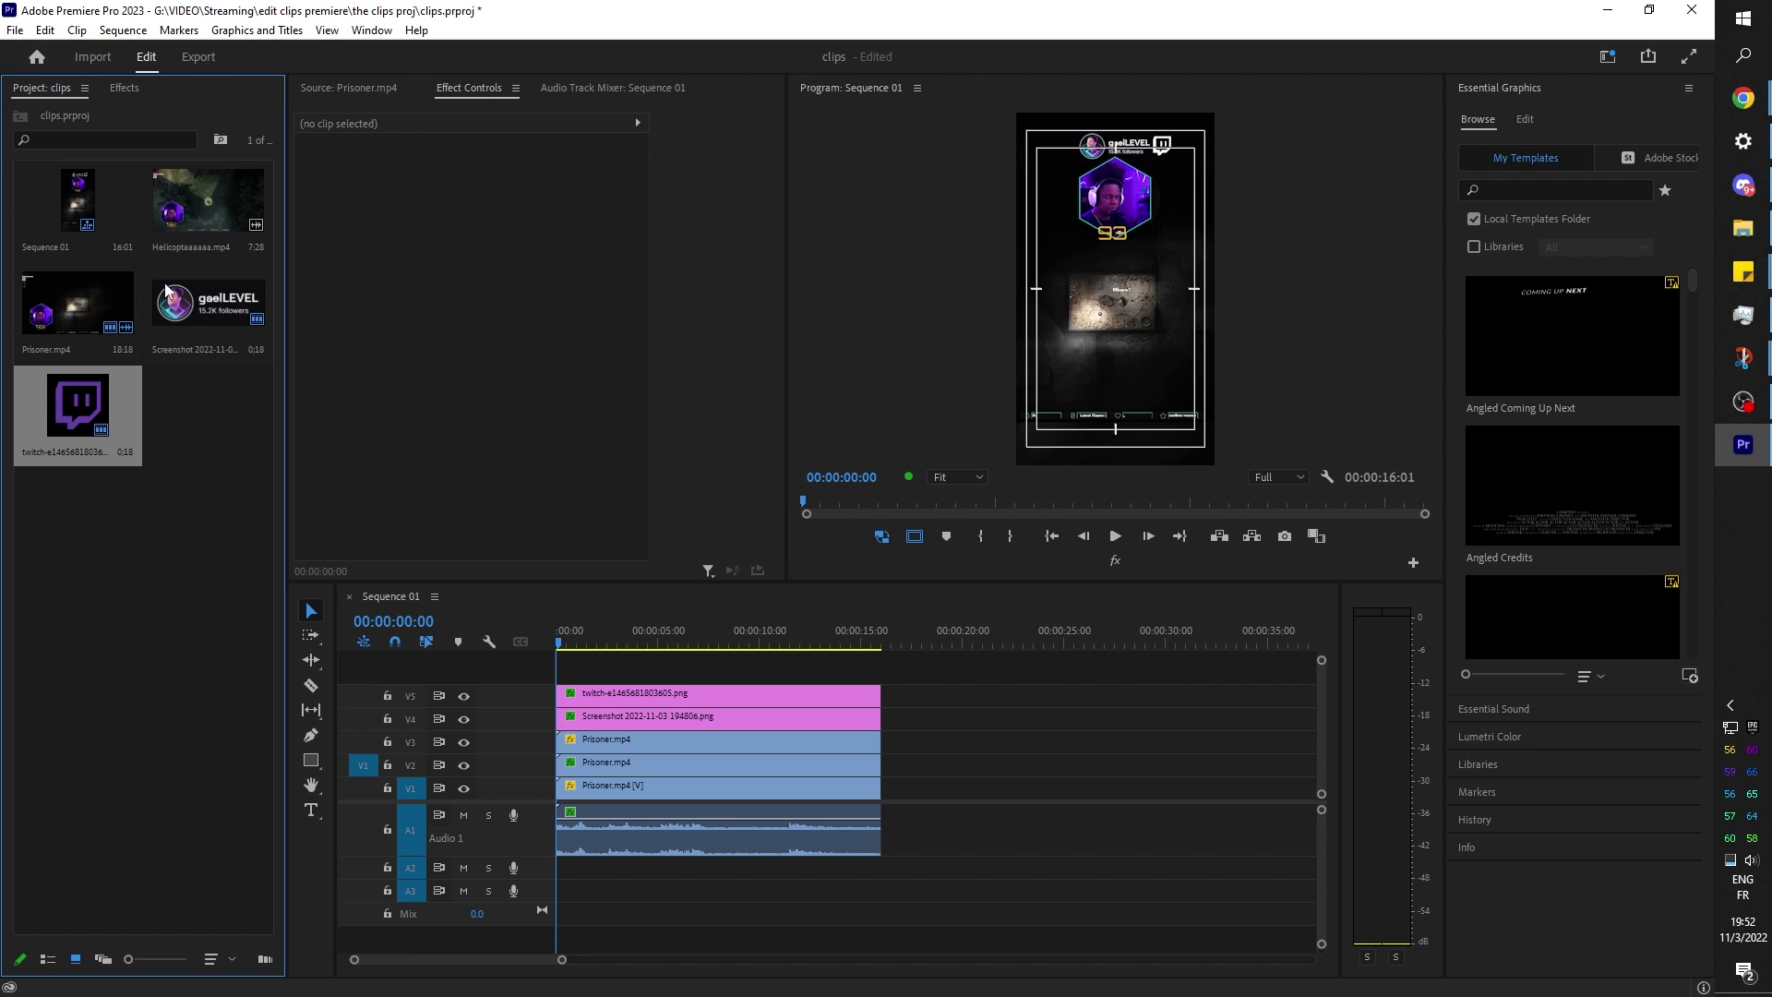
Replace the Prisoner.mp4 footage with Helicoptaaaaaa.mp4 from the NOV folder via Replace Footage.
click(200, 425)
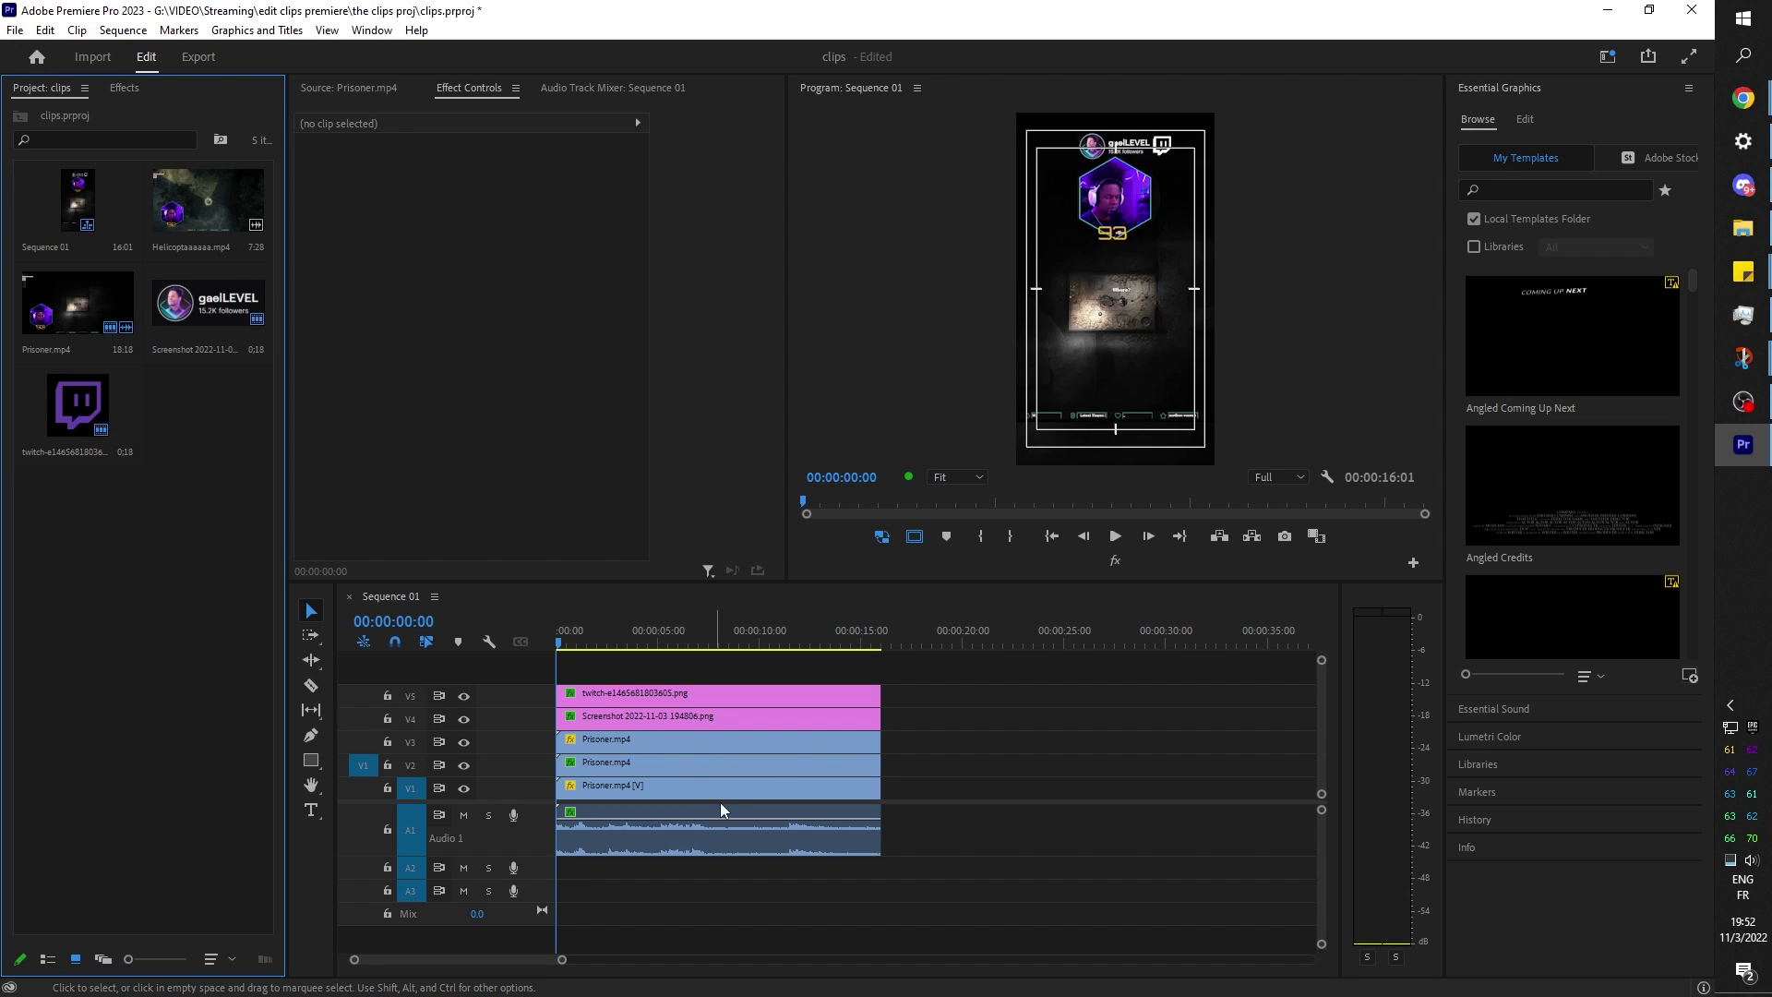
click(1126, 227)
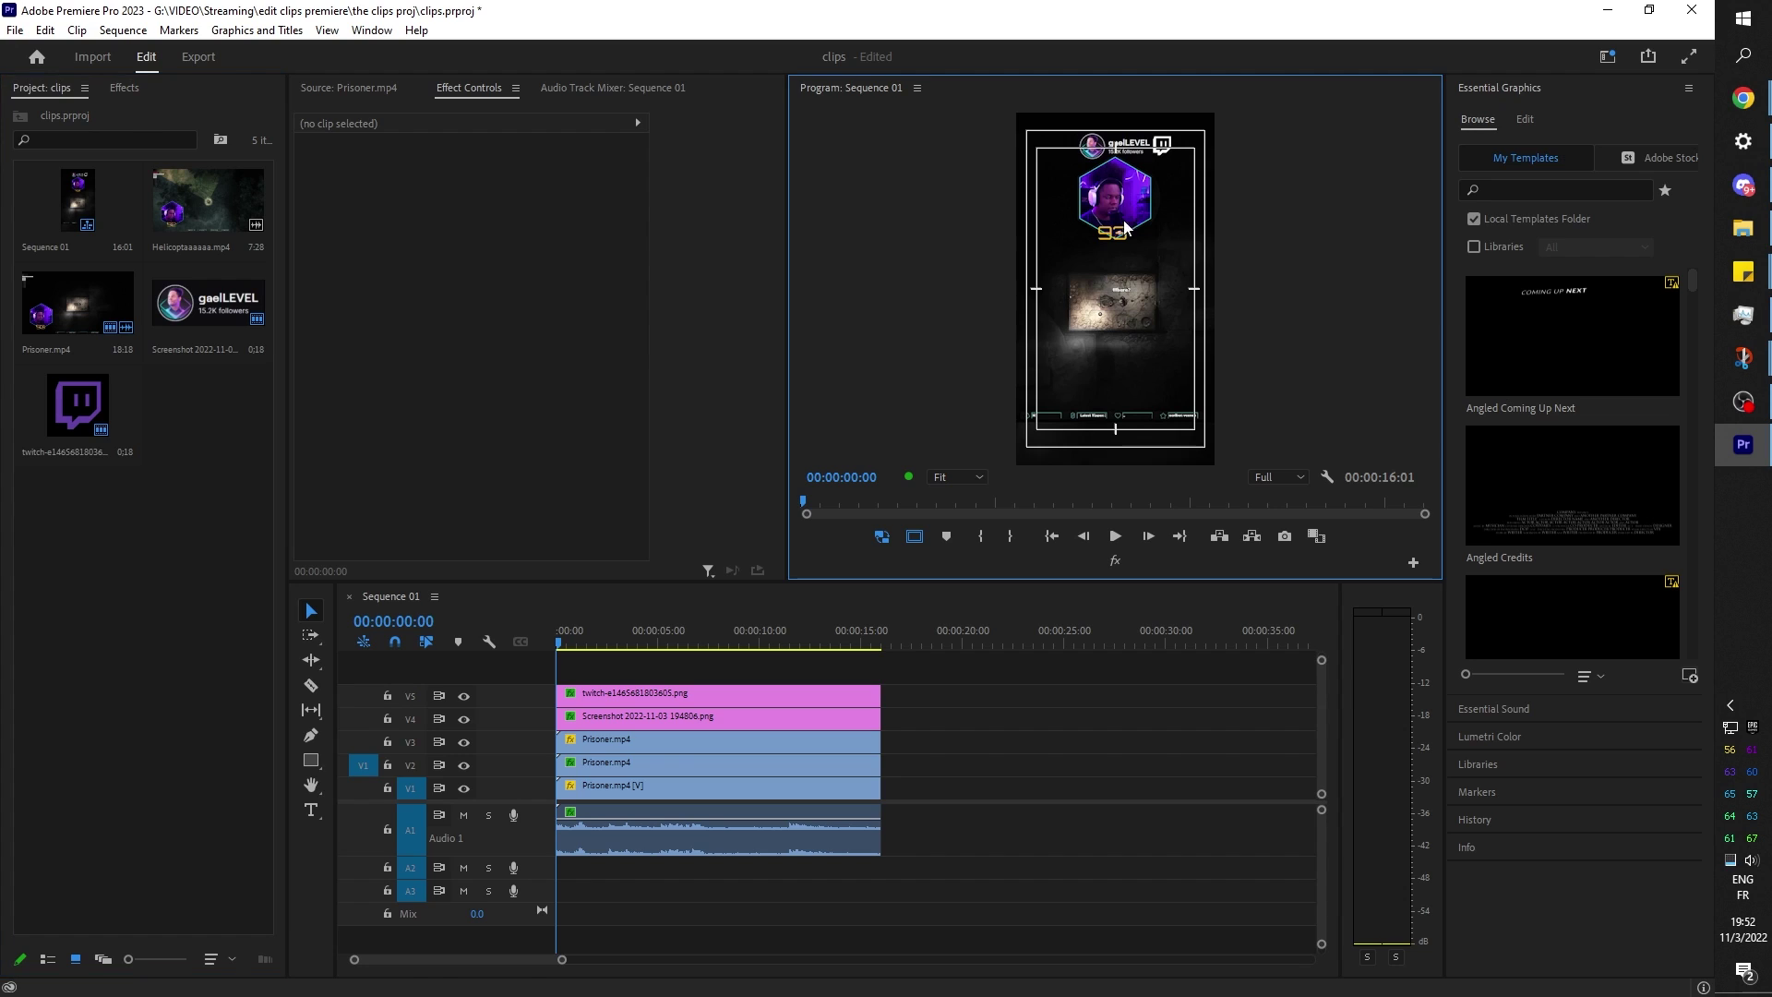
click(663, 738)
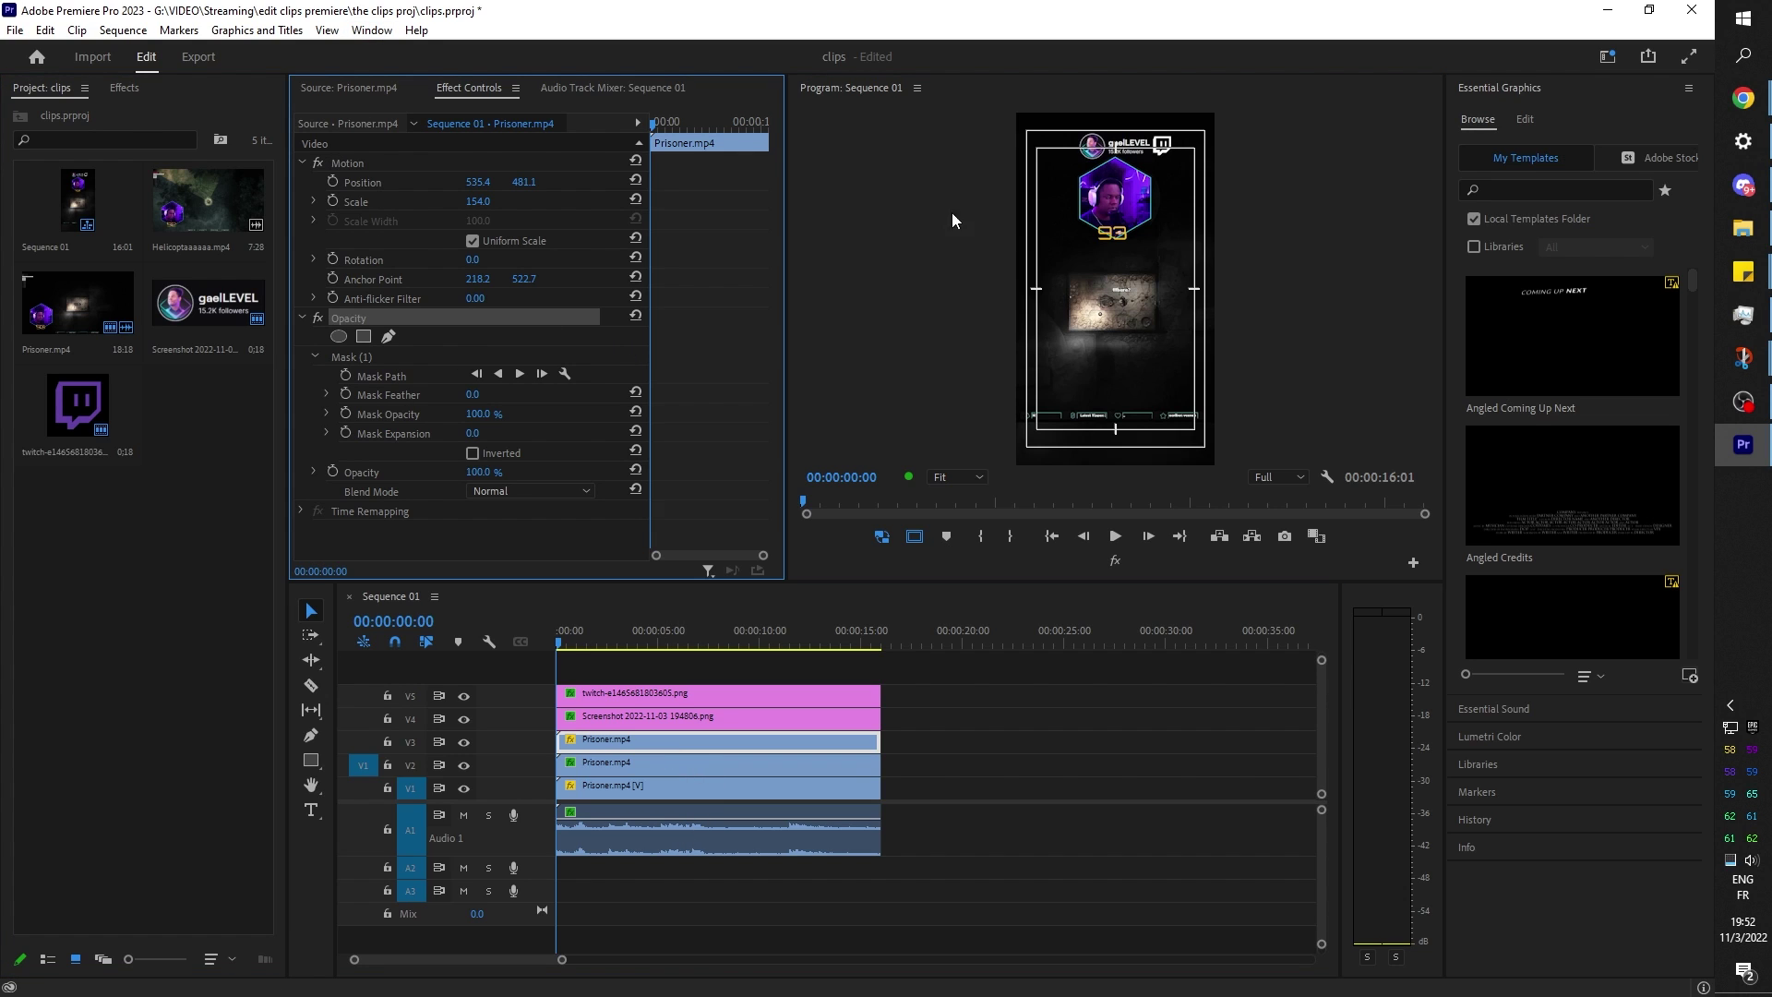
click(1122, 229)
click(347, 163)
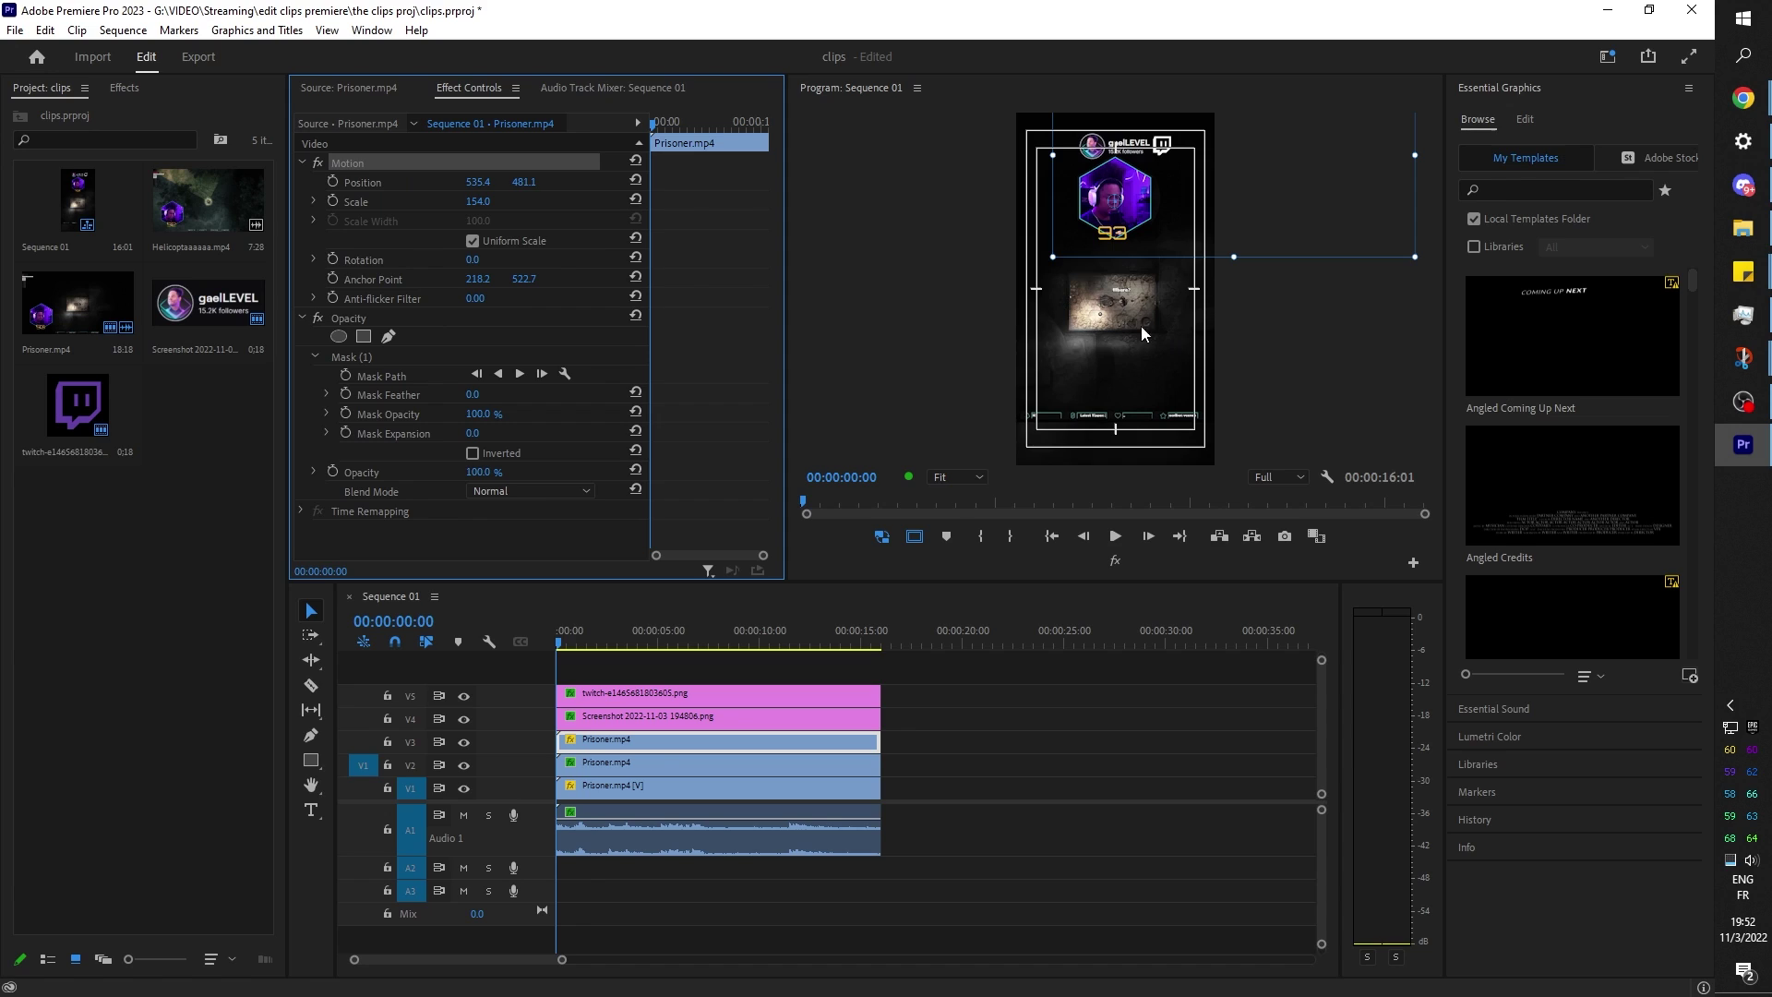
click(190, 413)
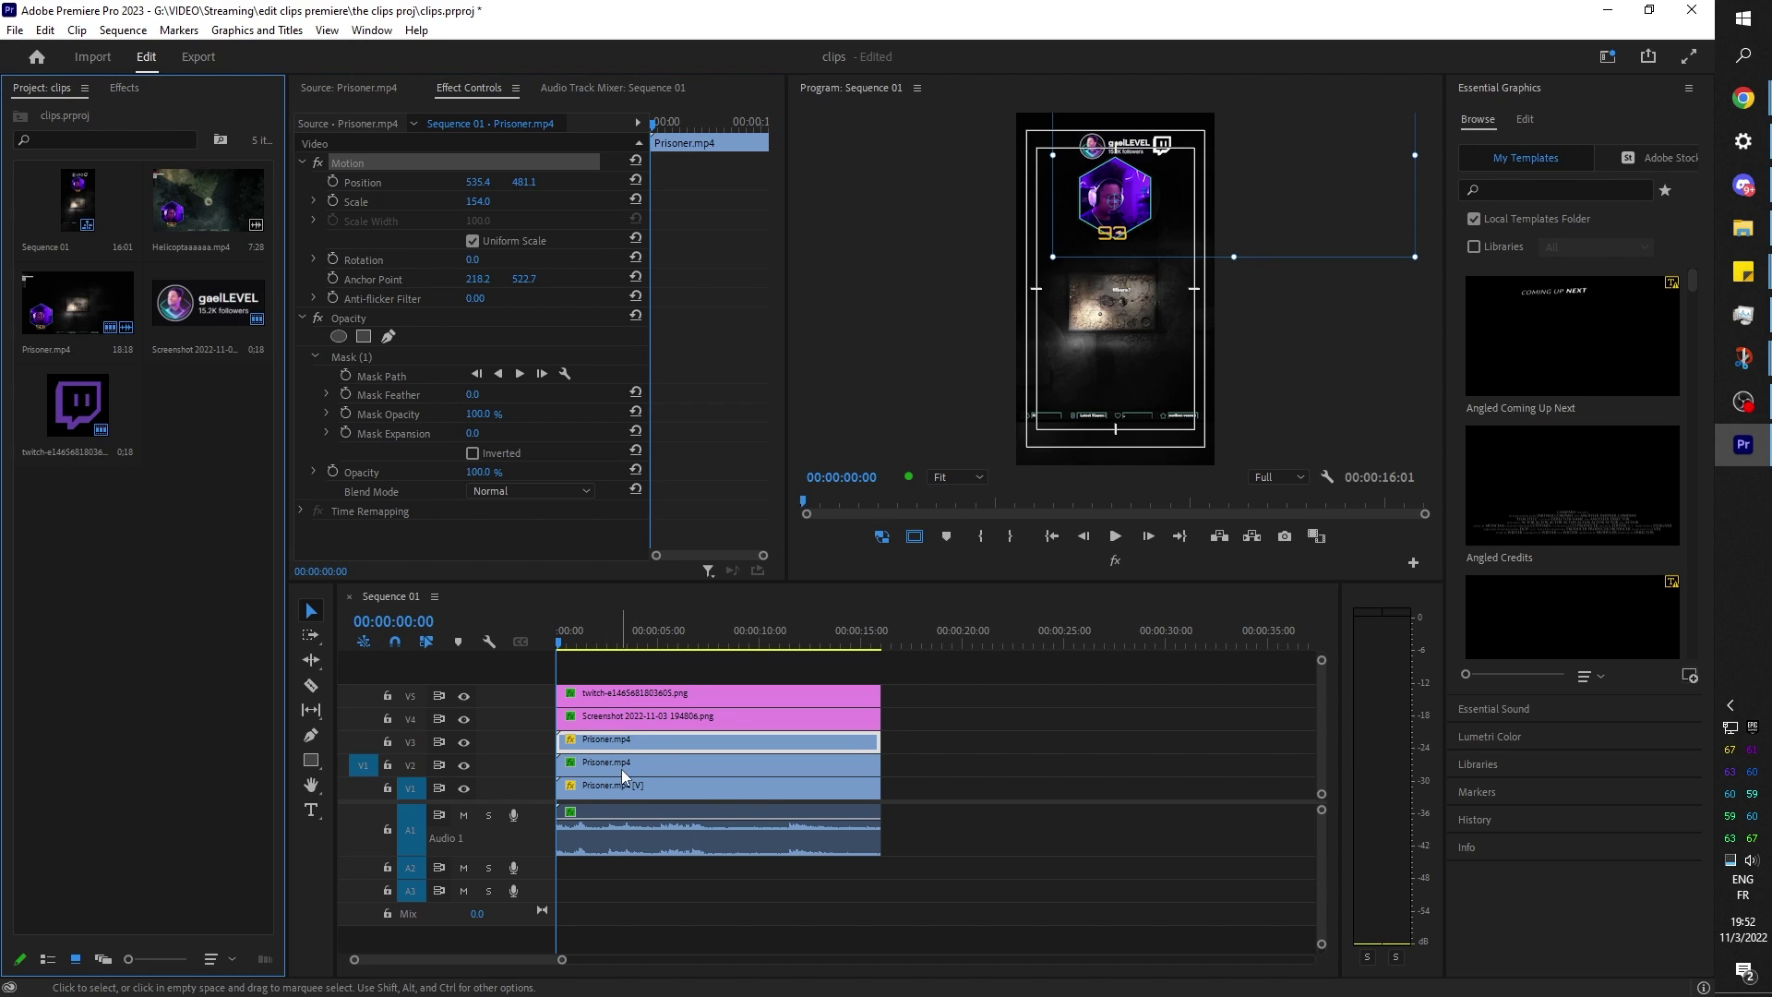
right_click(69, 317)
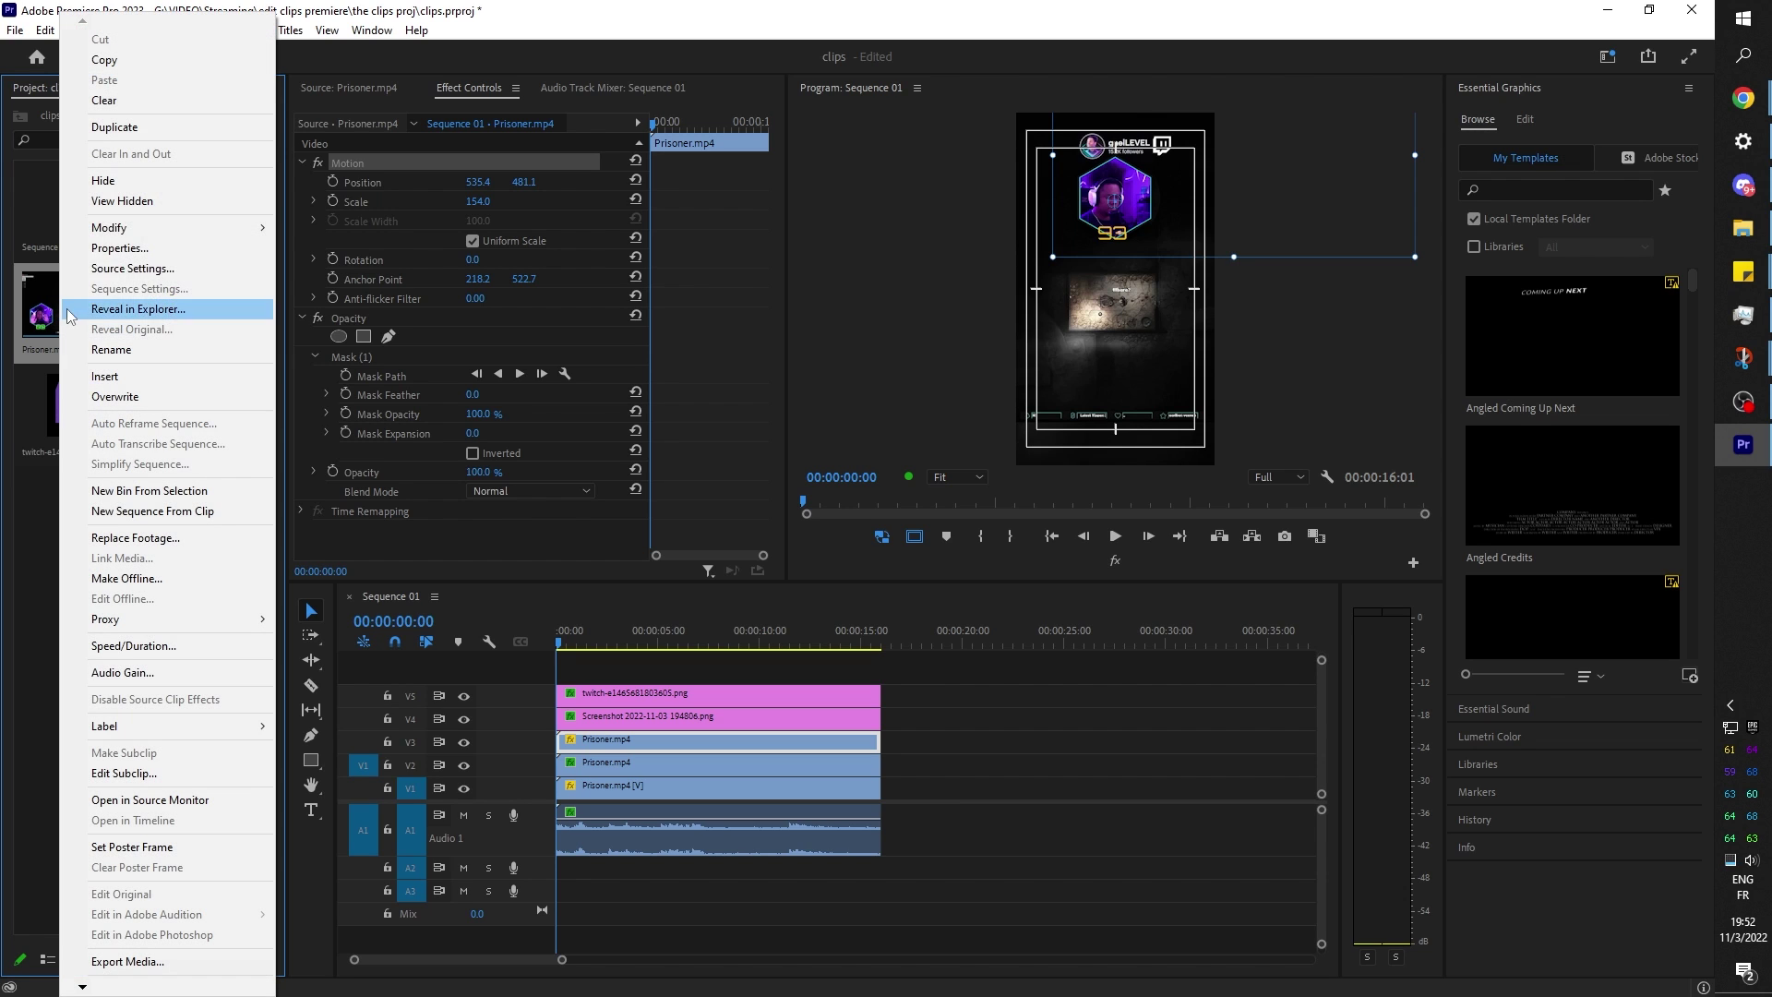
click(188, 537)
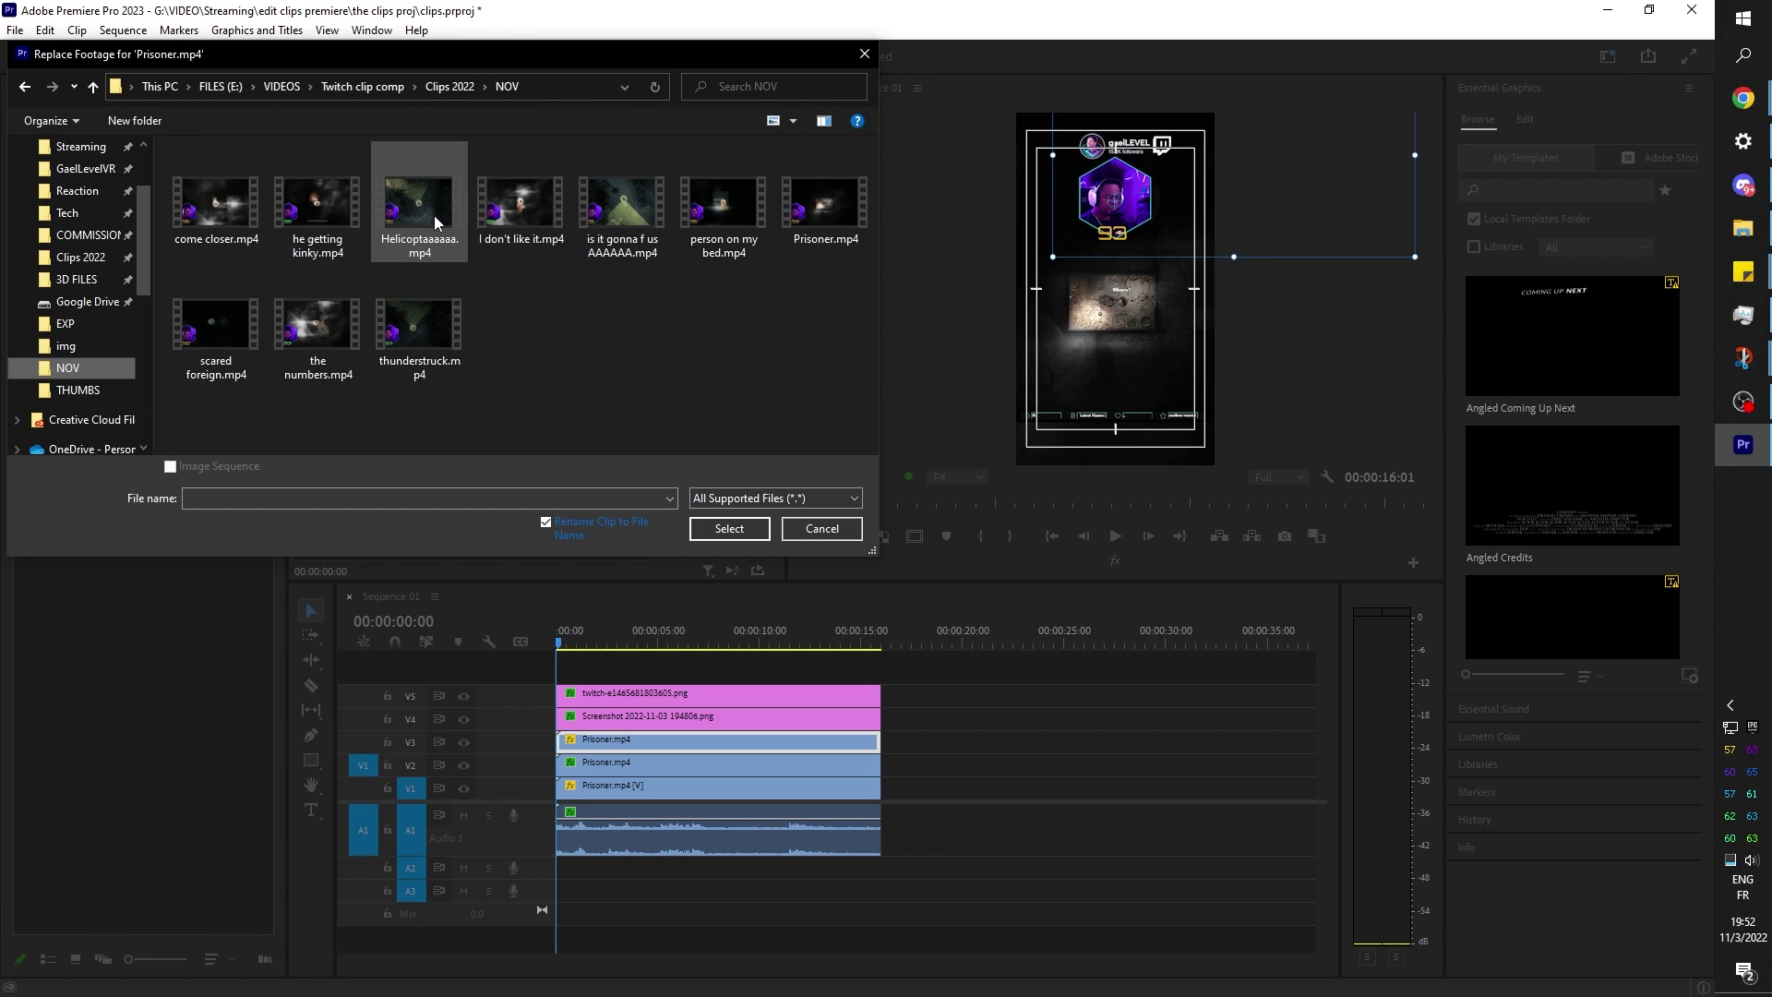
click(434, 214)
double_click(434, 214)
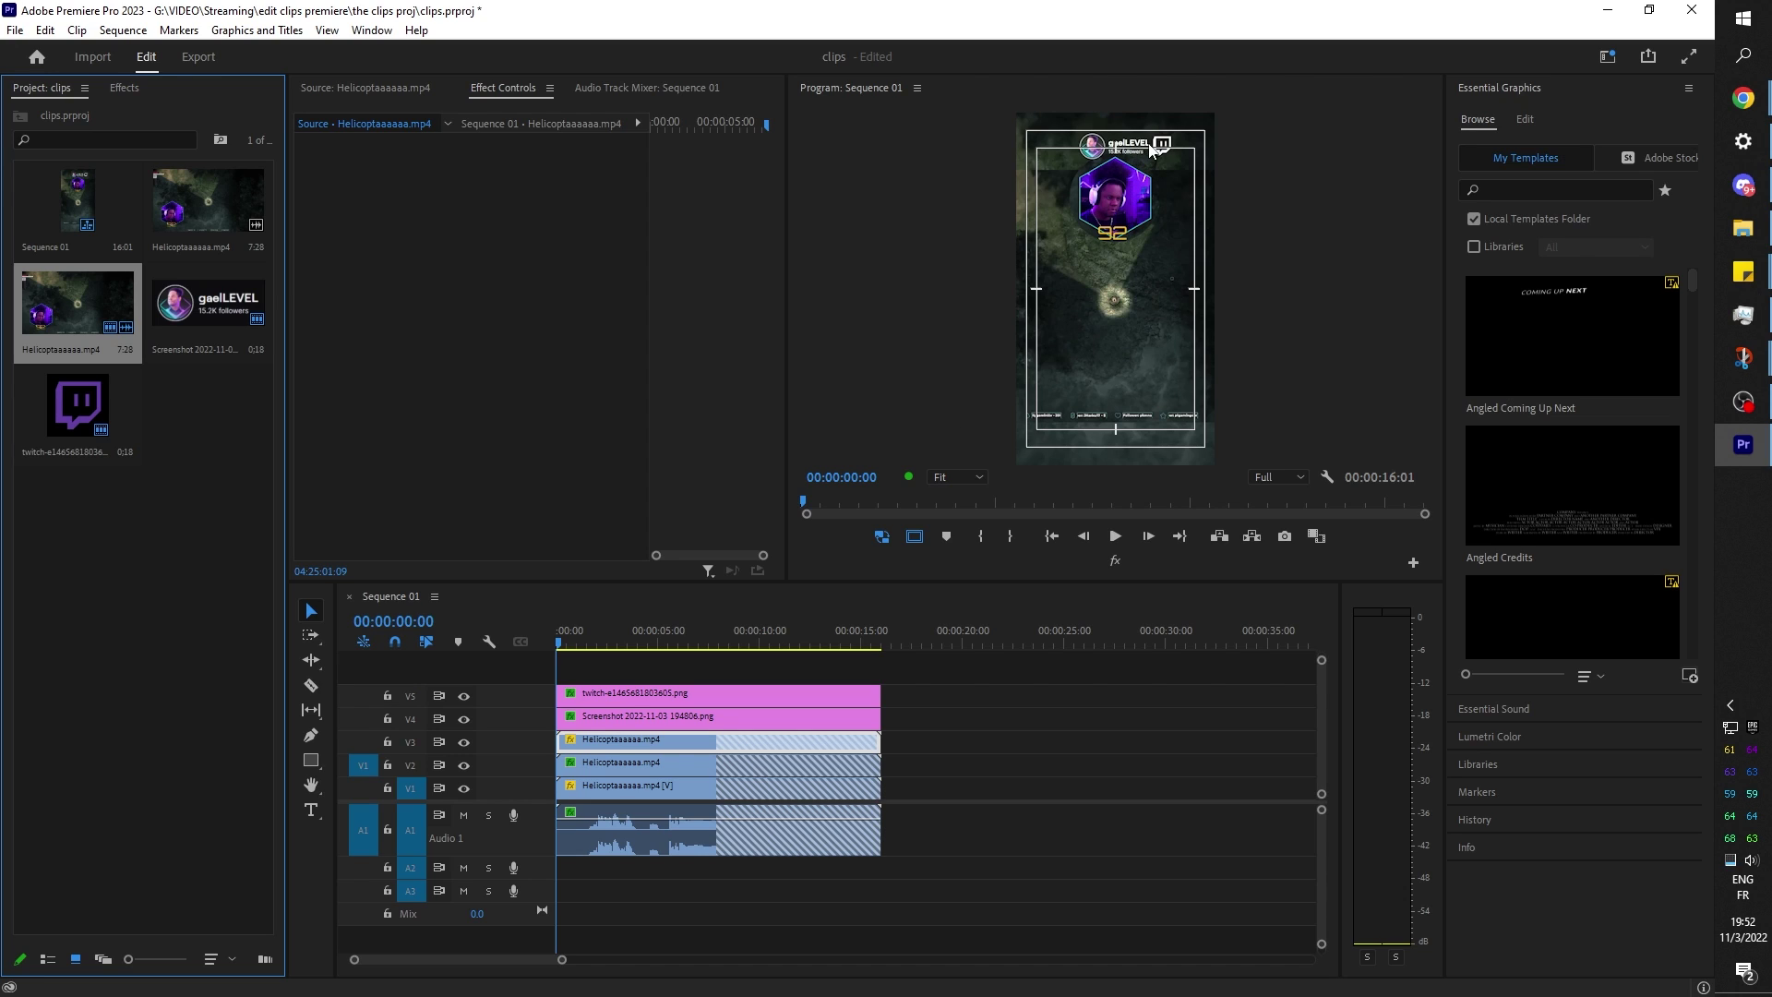
Nudge the V4 screenshot overlay's horizontal position and check the Twitch logo clip.
click(654, 722)
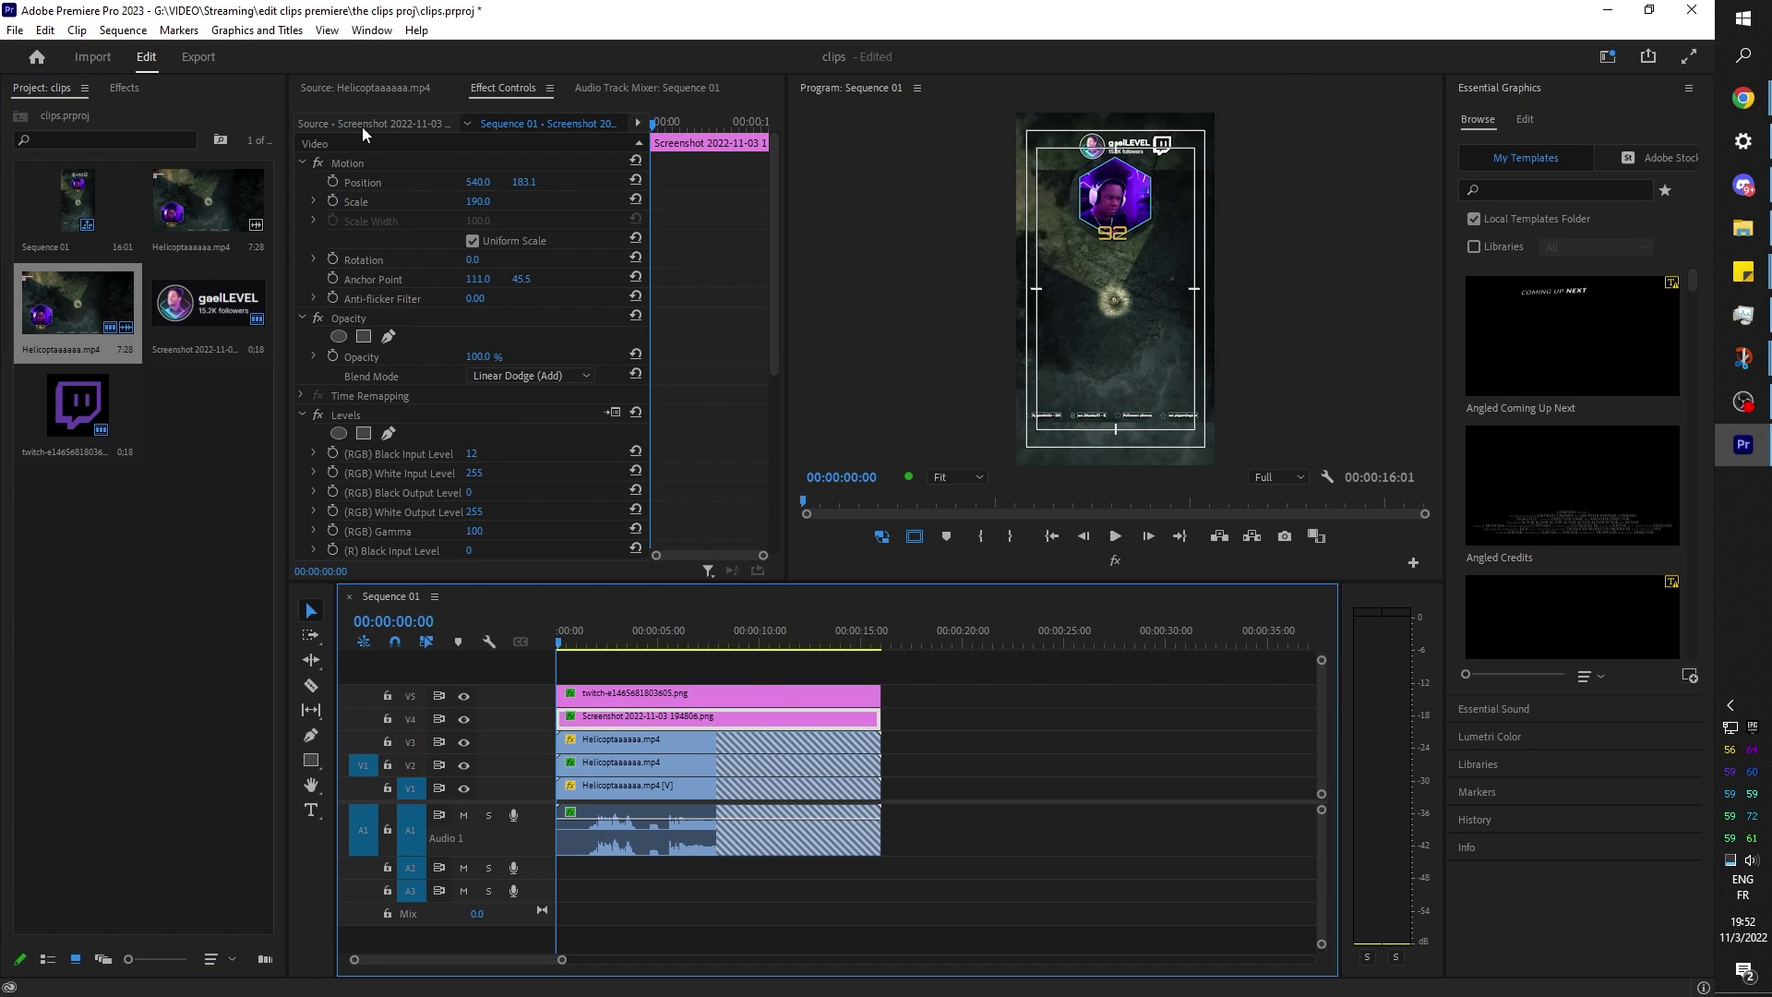
mouse_move(478, 185)
mouse_down()
mouse_move(461, 185)
mouse_move(487, 184)
mouse_up()
click(636, 694)
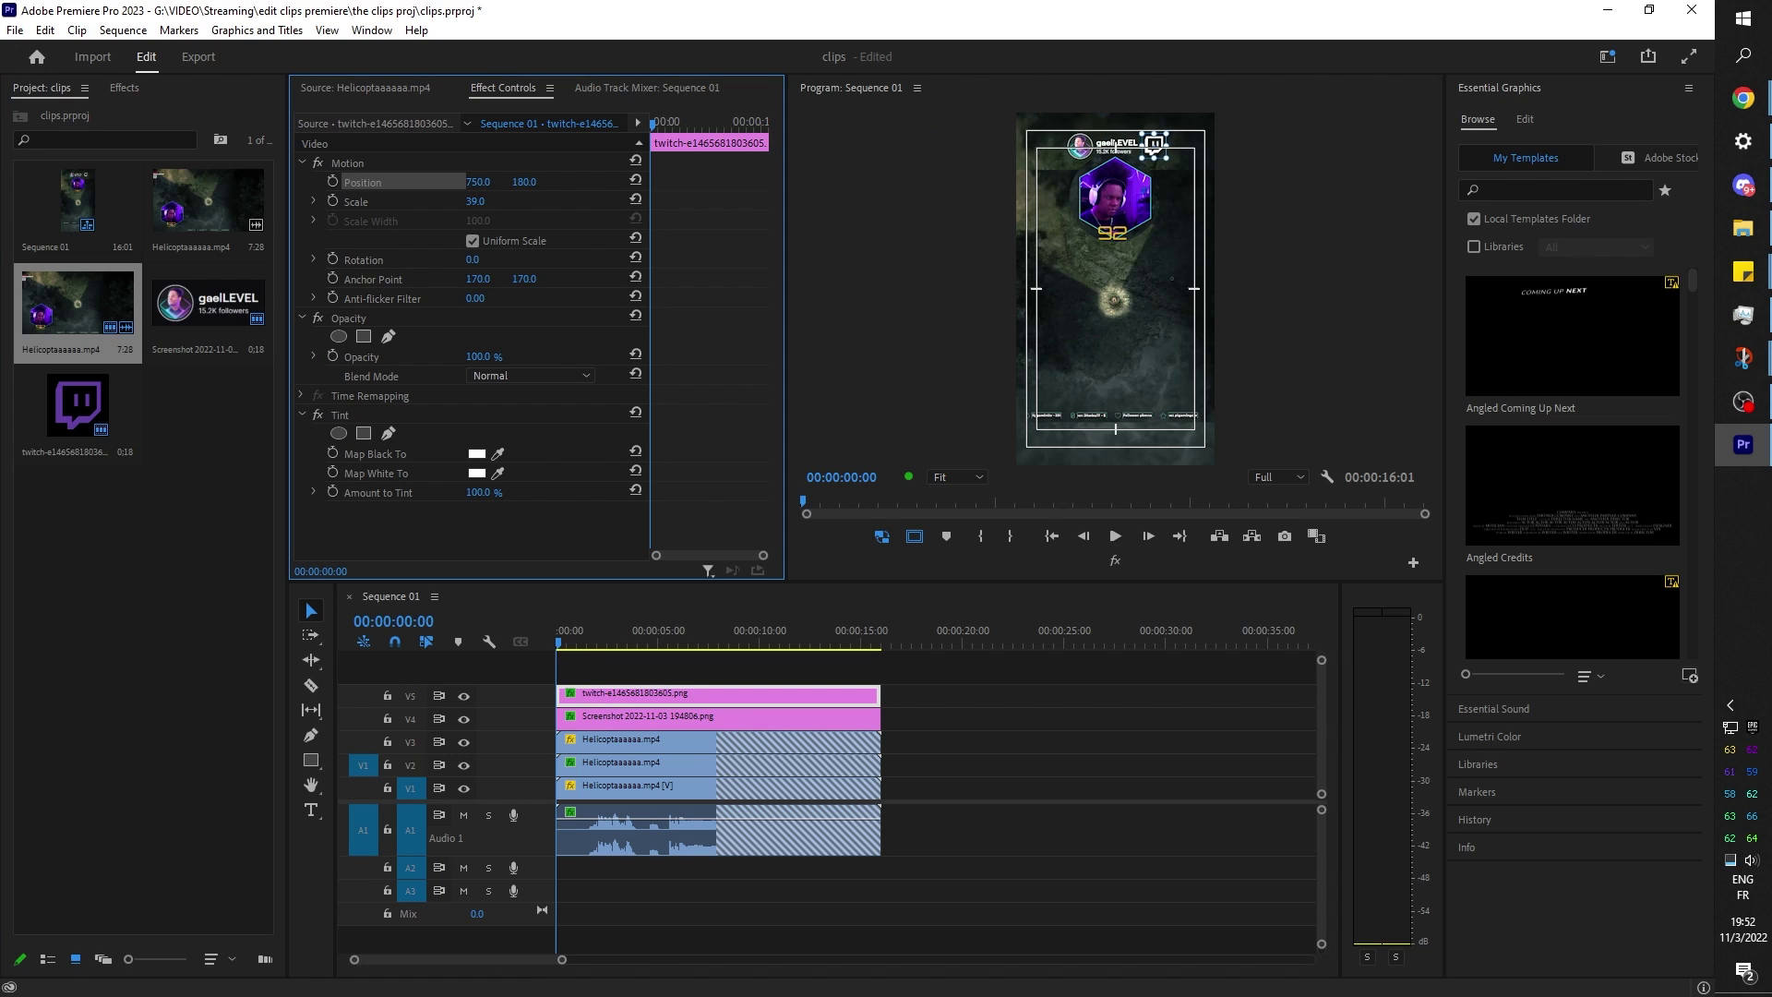
click(973, 733)
Apply Camera Blur to the V1 helicopter clip and set its Percent Blur to 5.
click(629, 640)
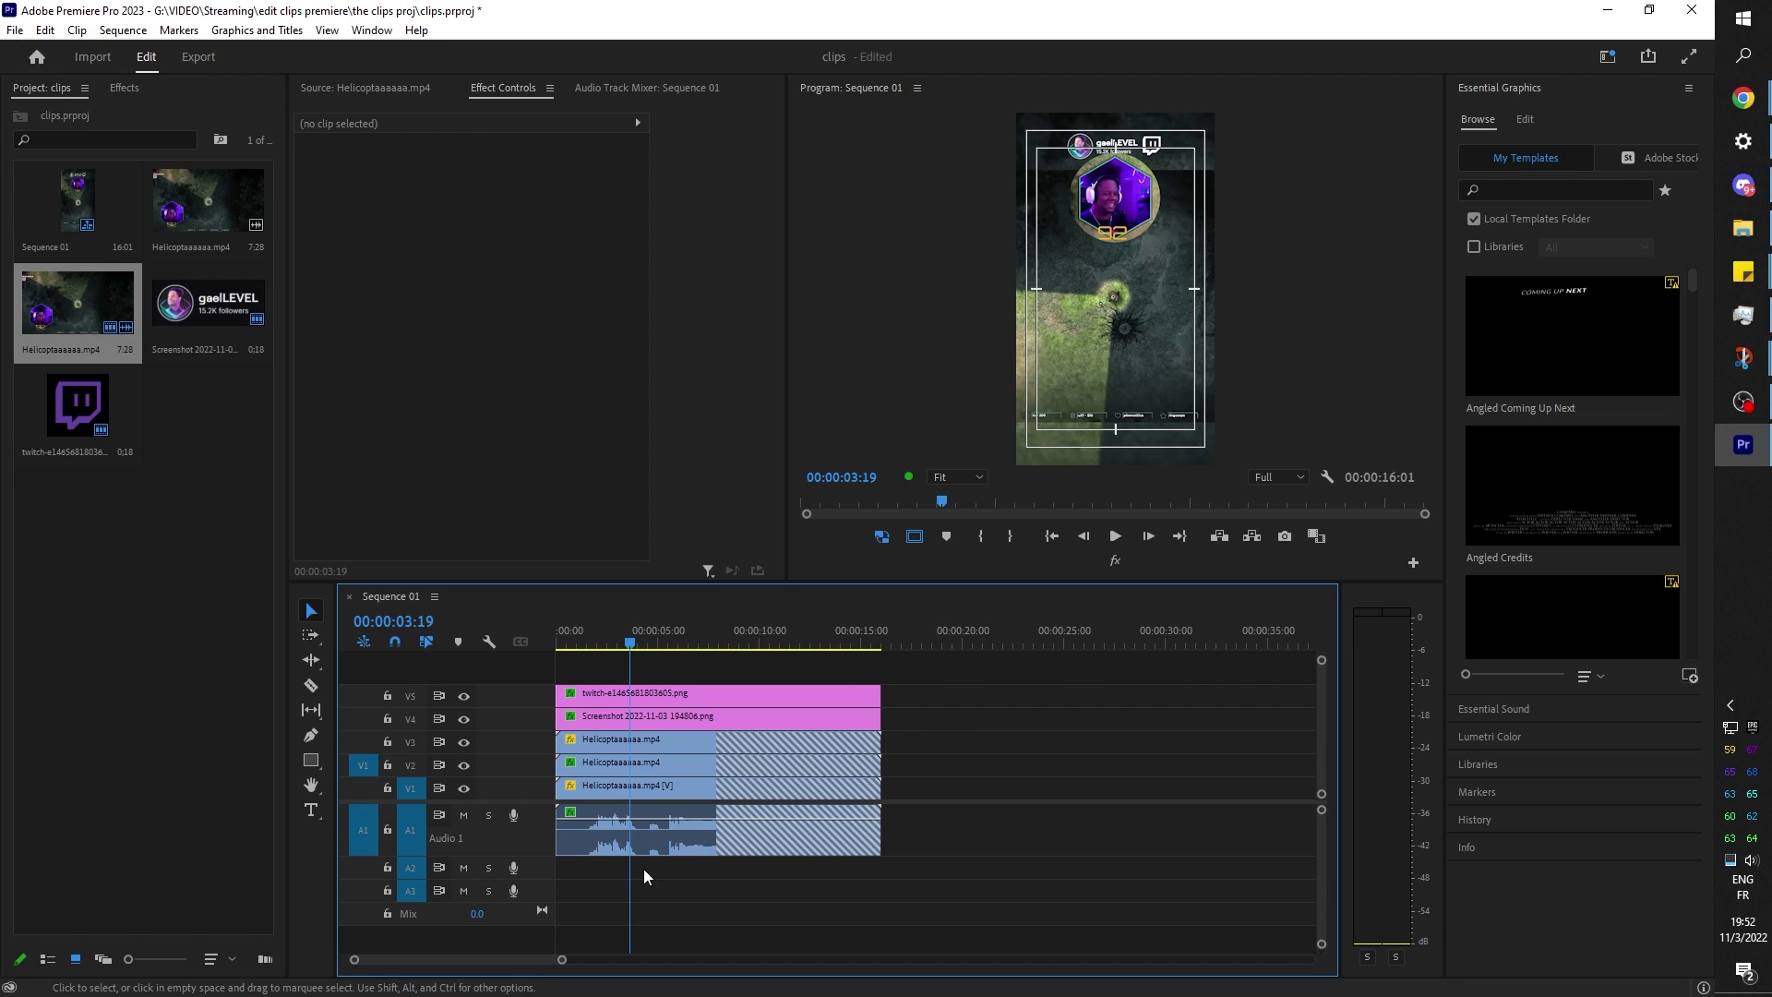
click(645, 813)
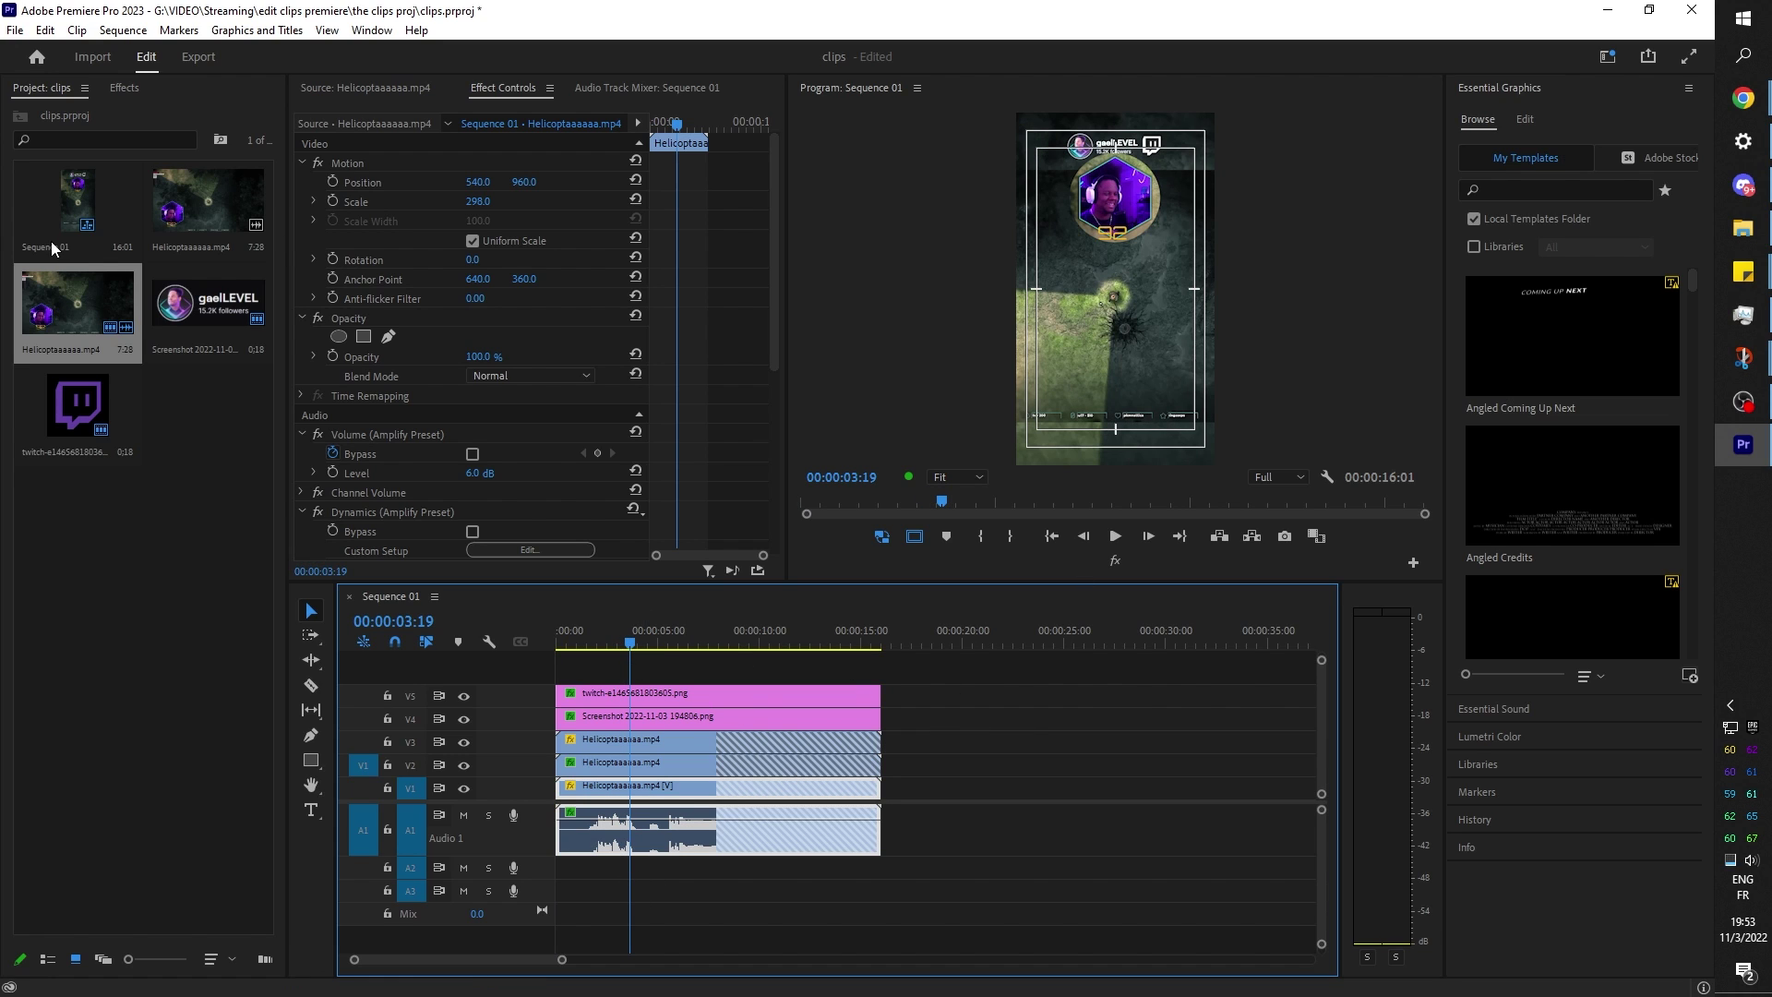
click(128, 89)
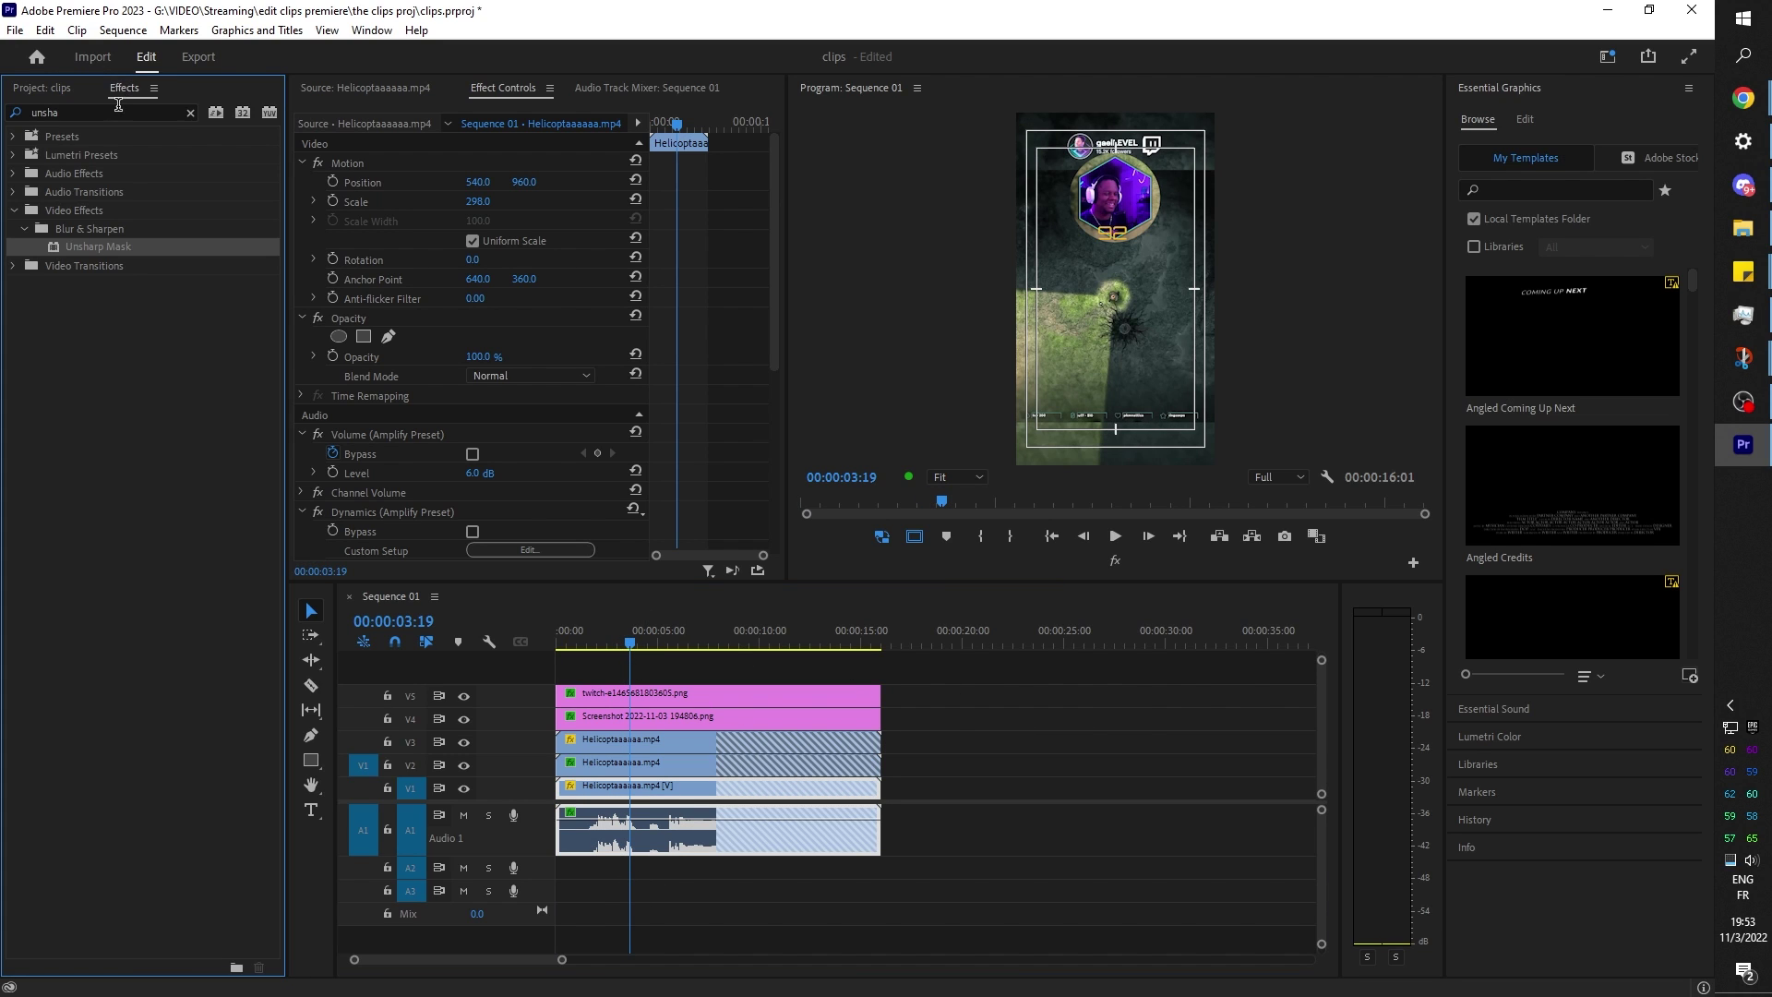
click(59, 113)
text(camer)
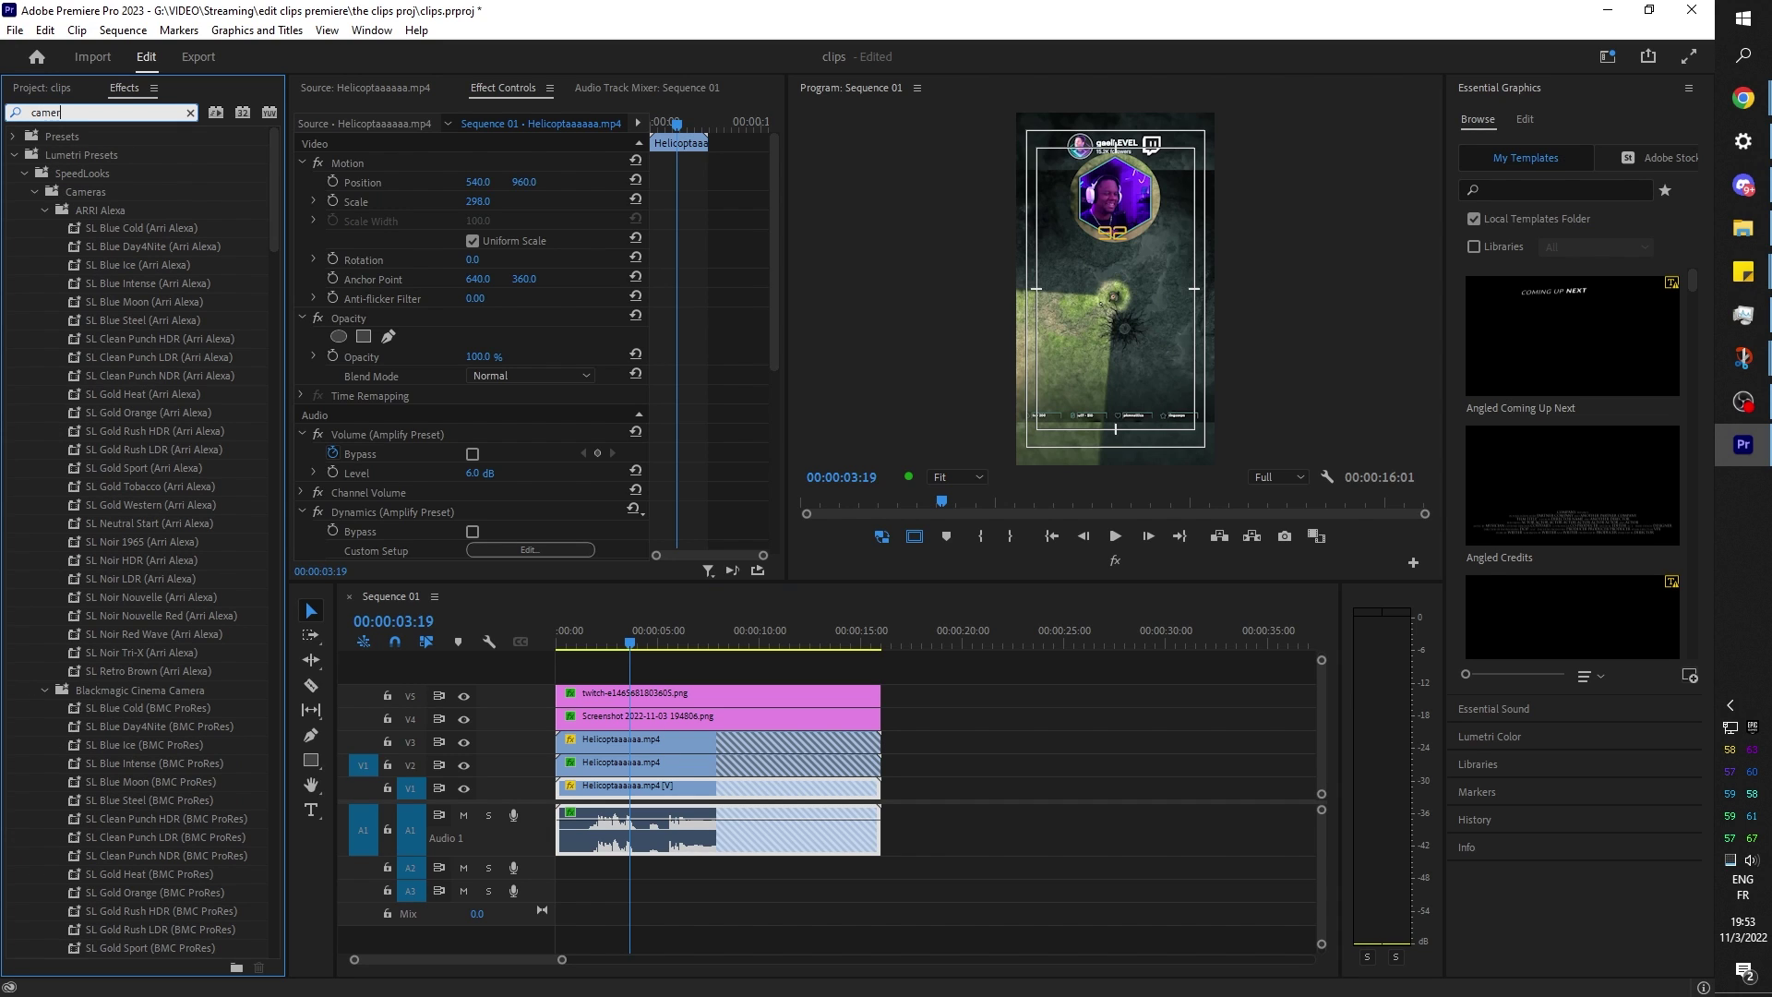
text(a blu)
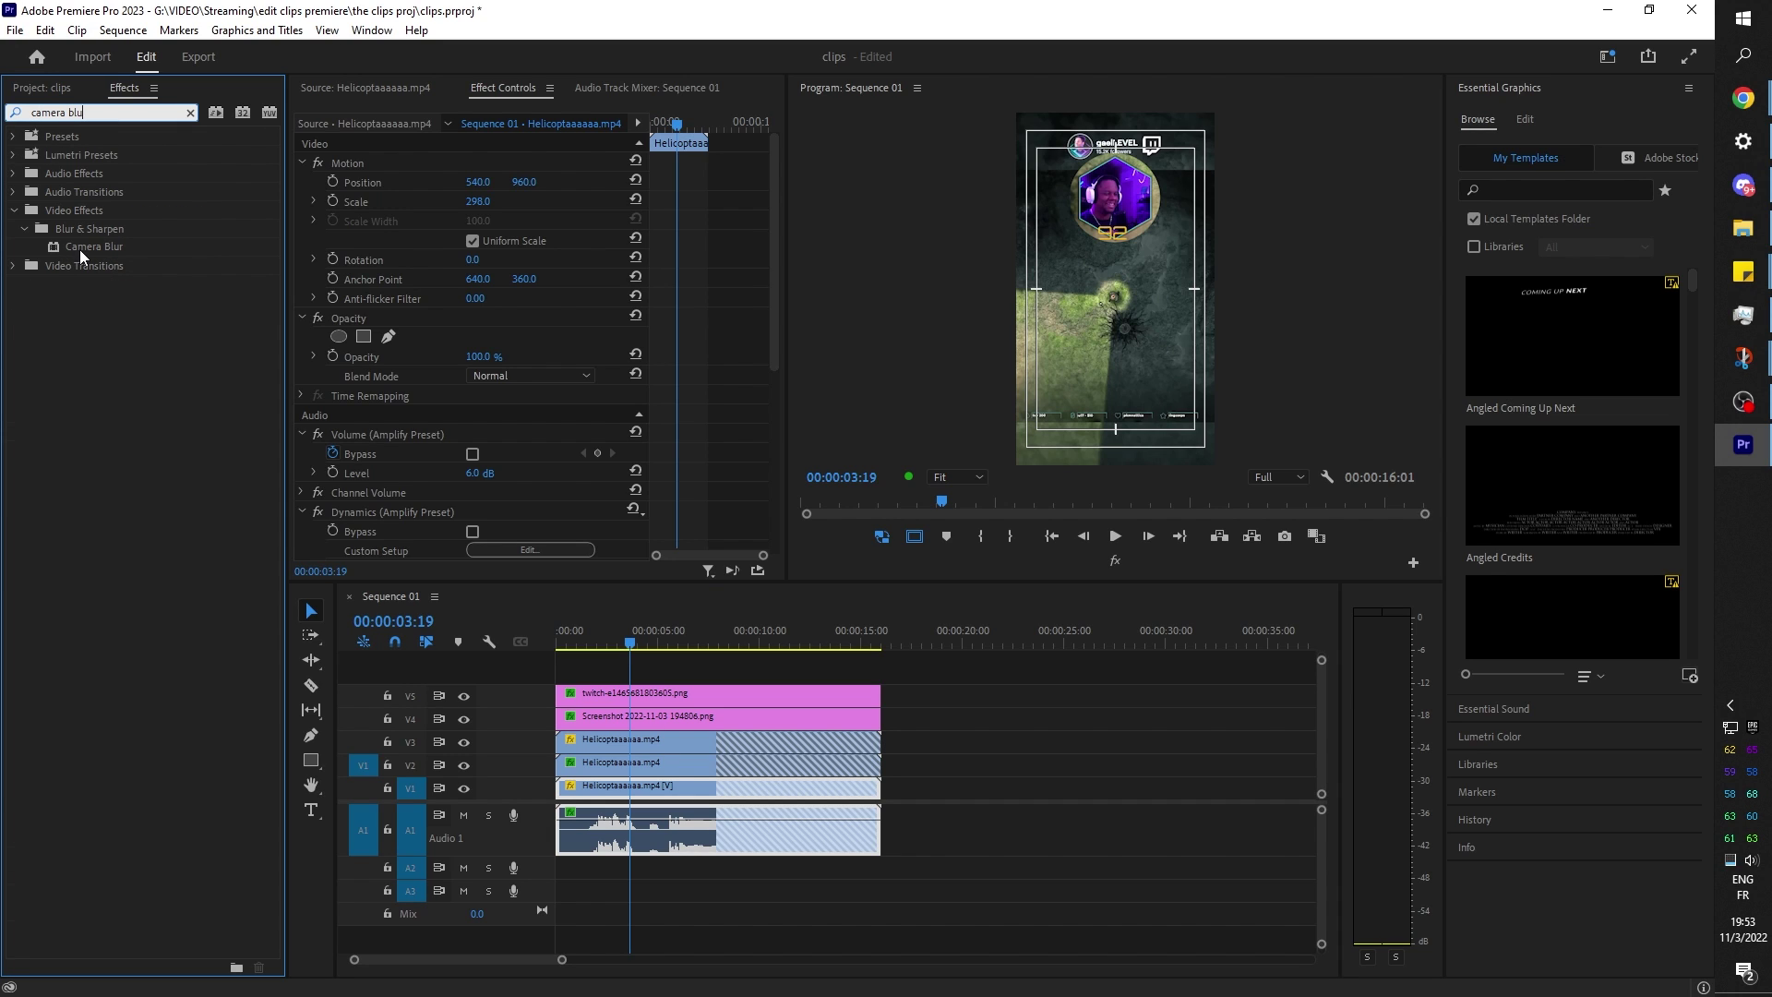
drag(81, 251, 623, 789)
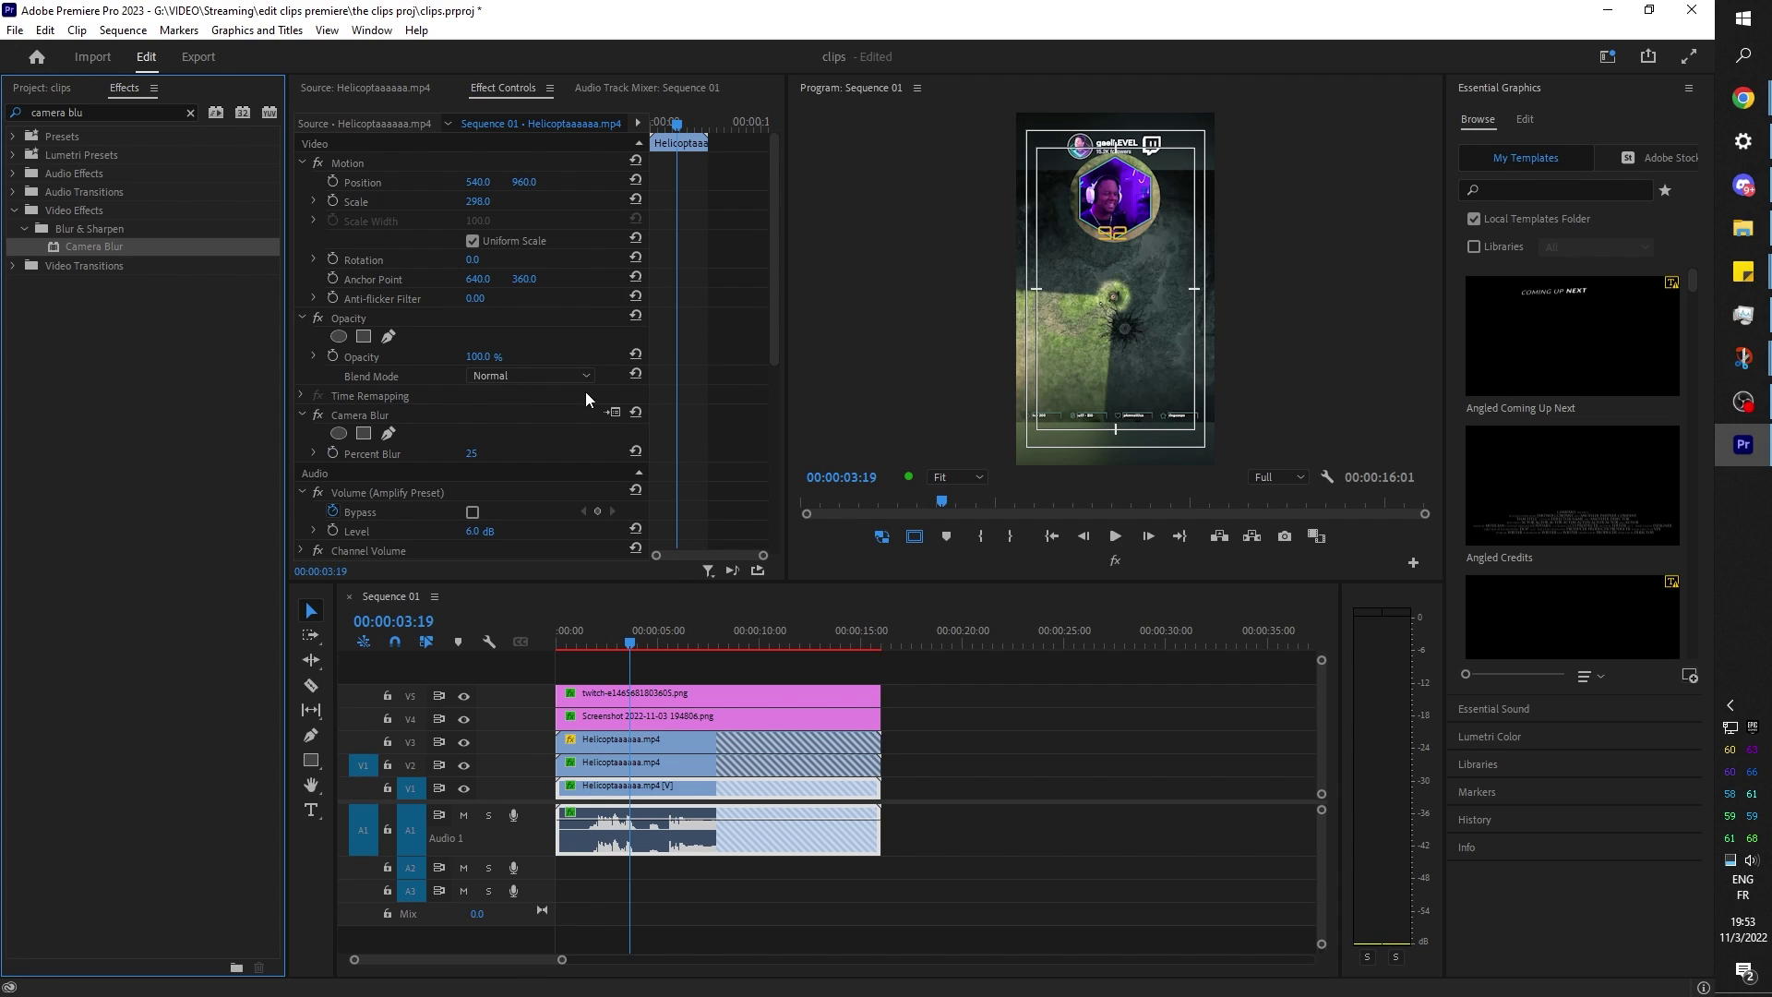
click(476, 453)
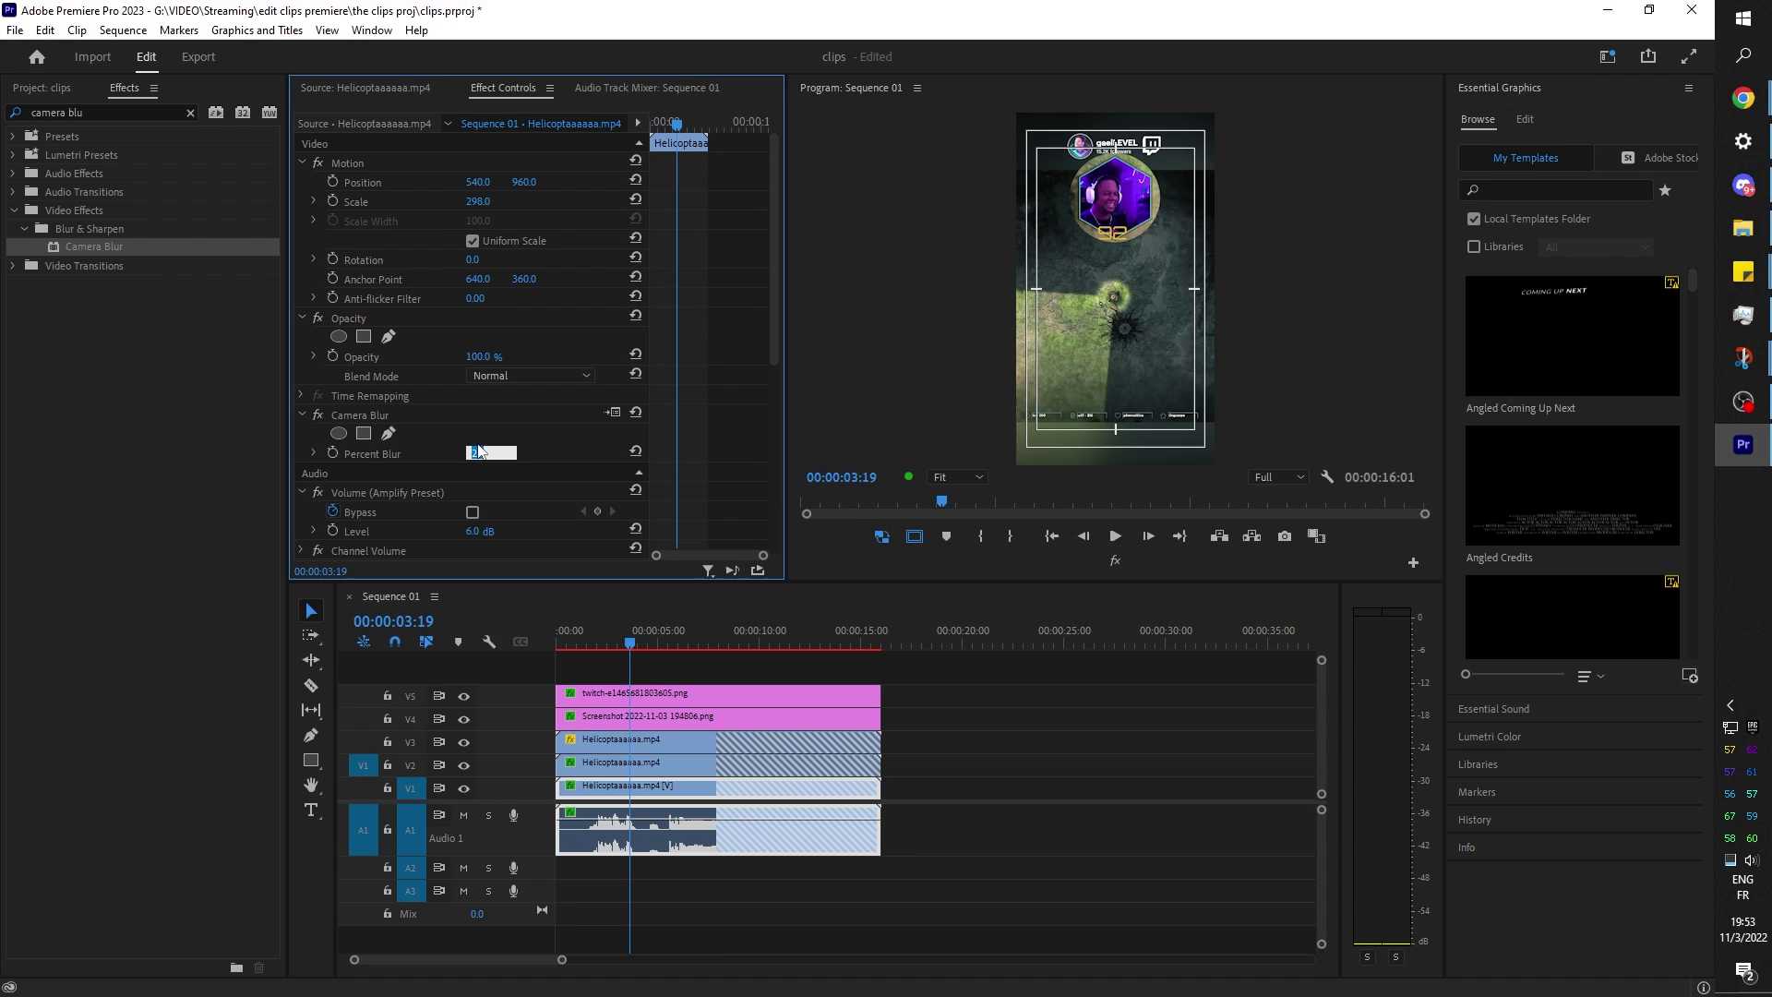
text(5)
key(Return)
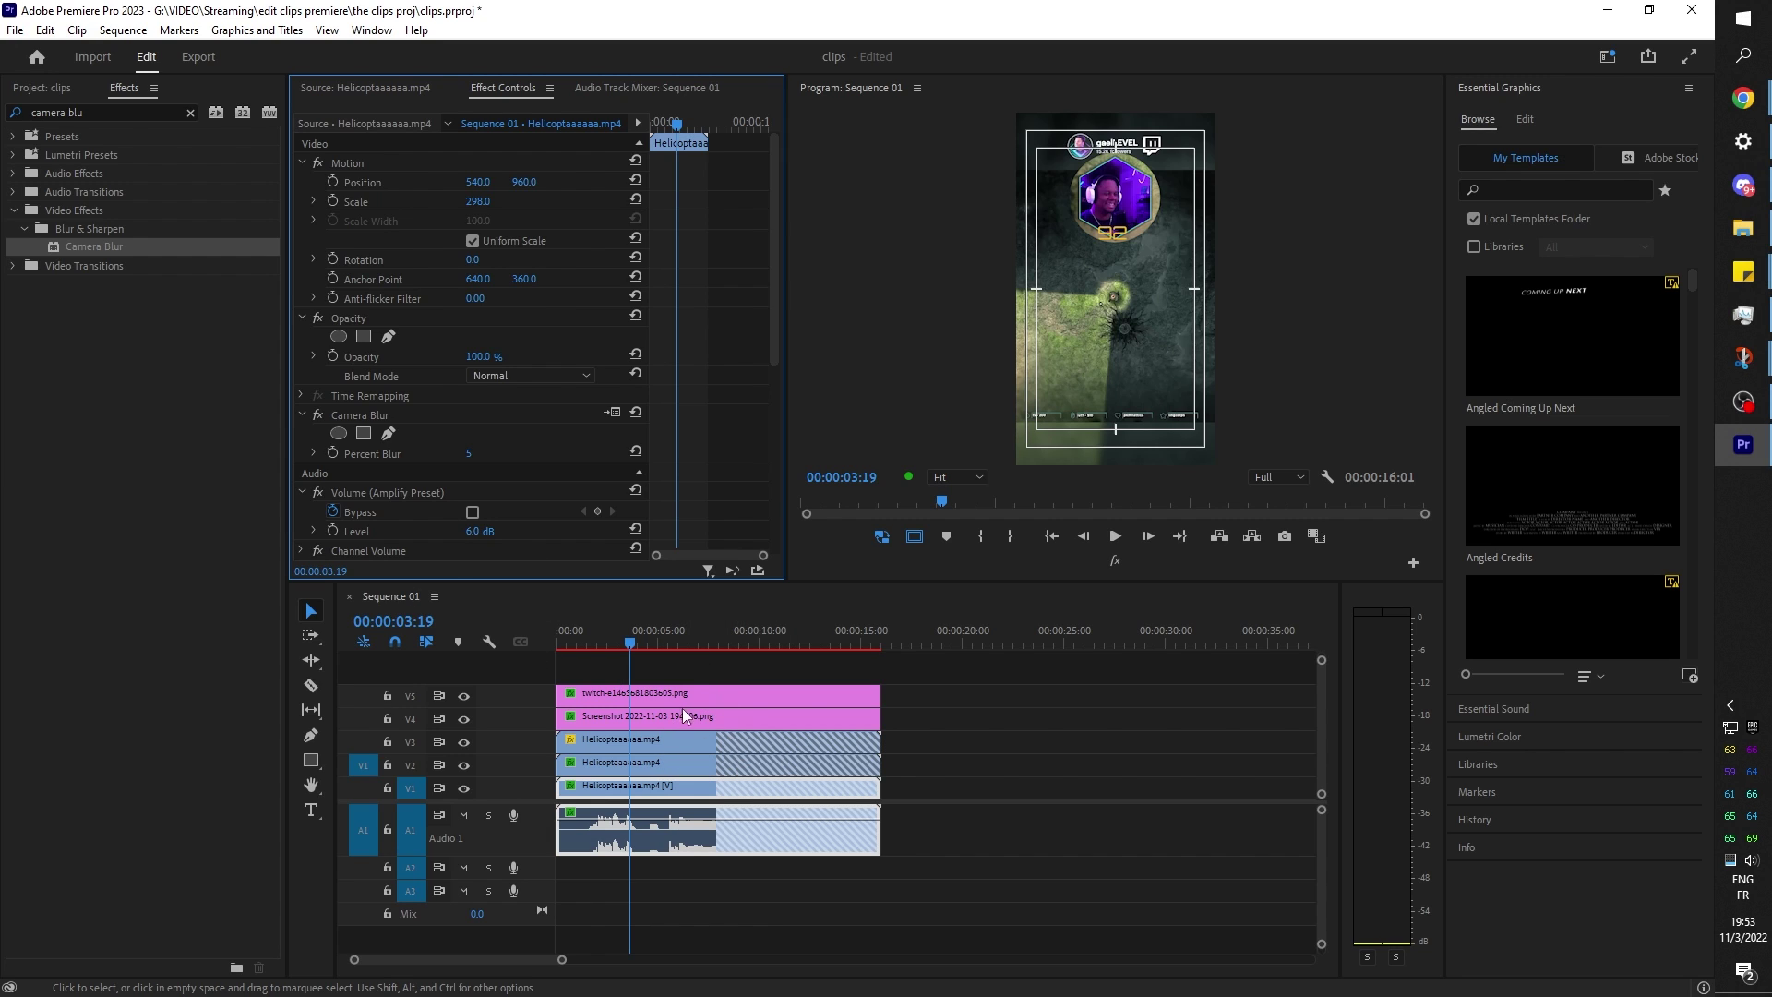
drag(699, 635, 718, 642)
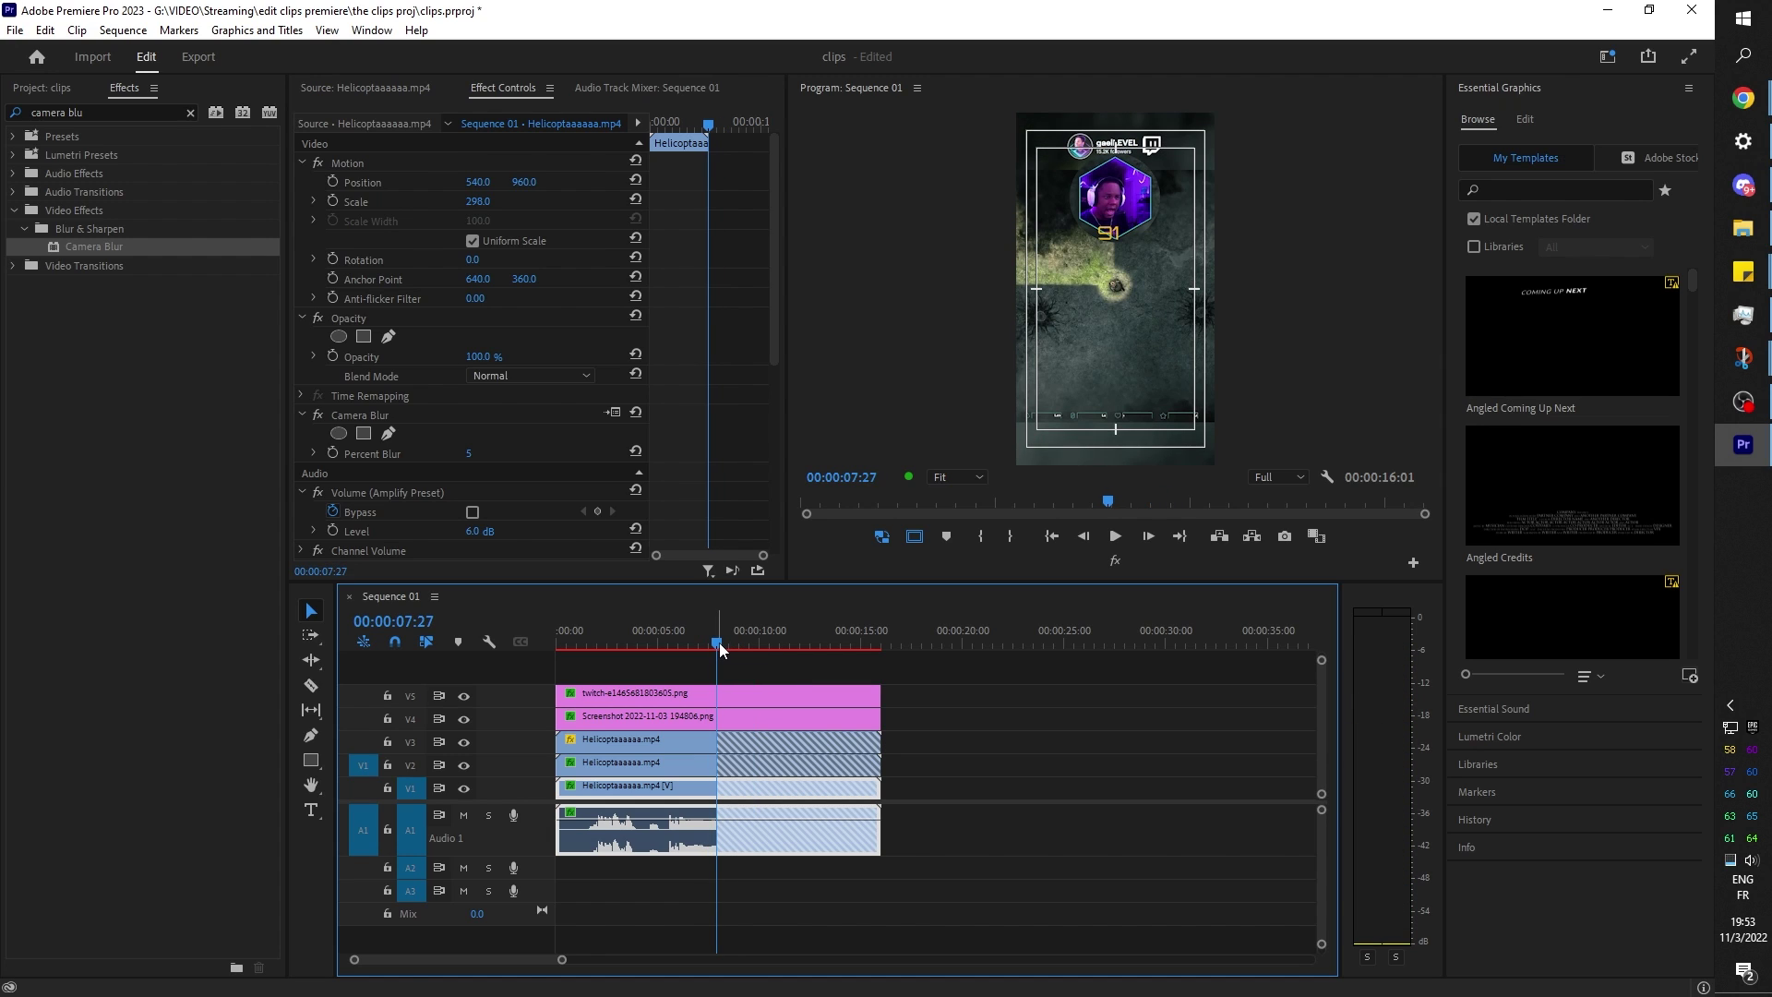
Trim all clips to end at 00:00:07:27 and play back the shortened sequence.
drag(931, 890, 771, 669)
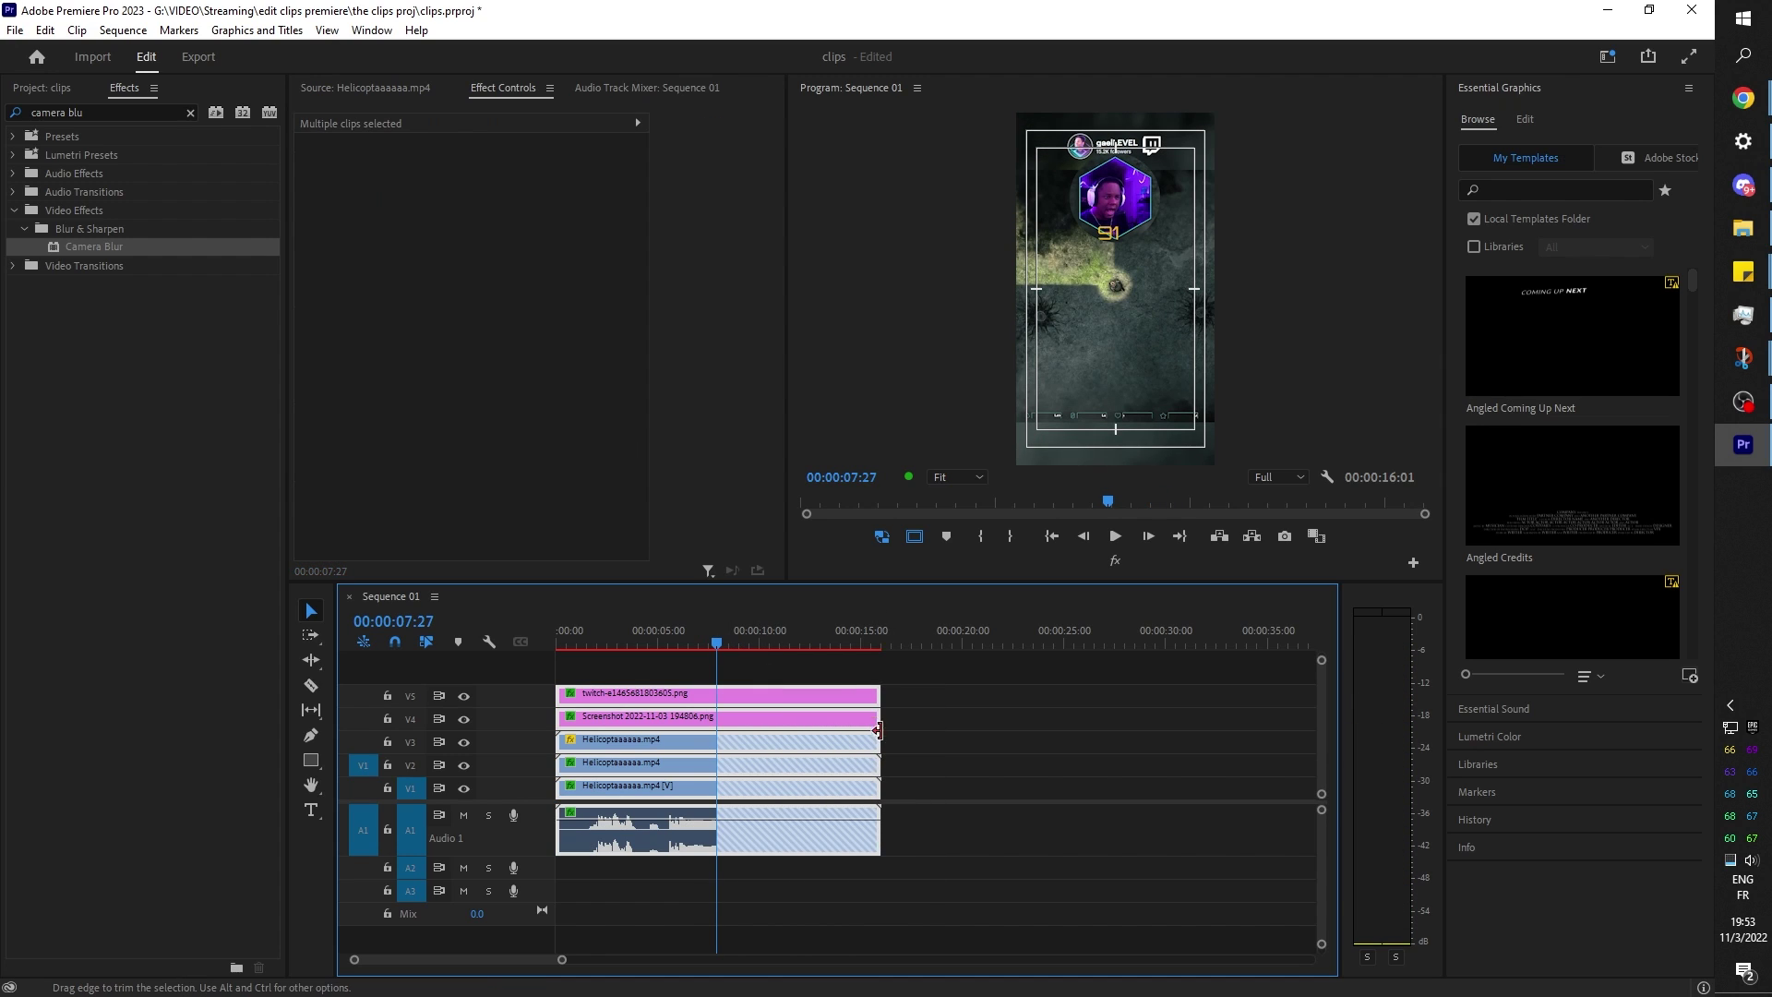
drag(744, 721, 716, 722)
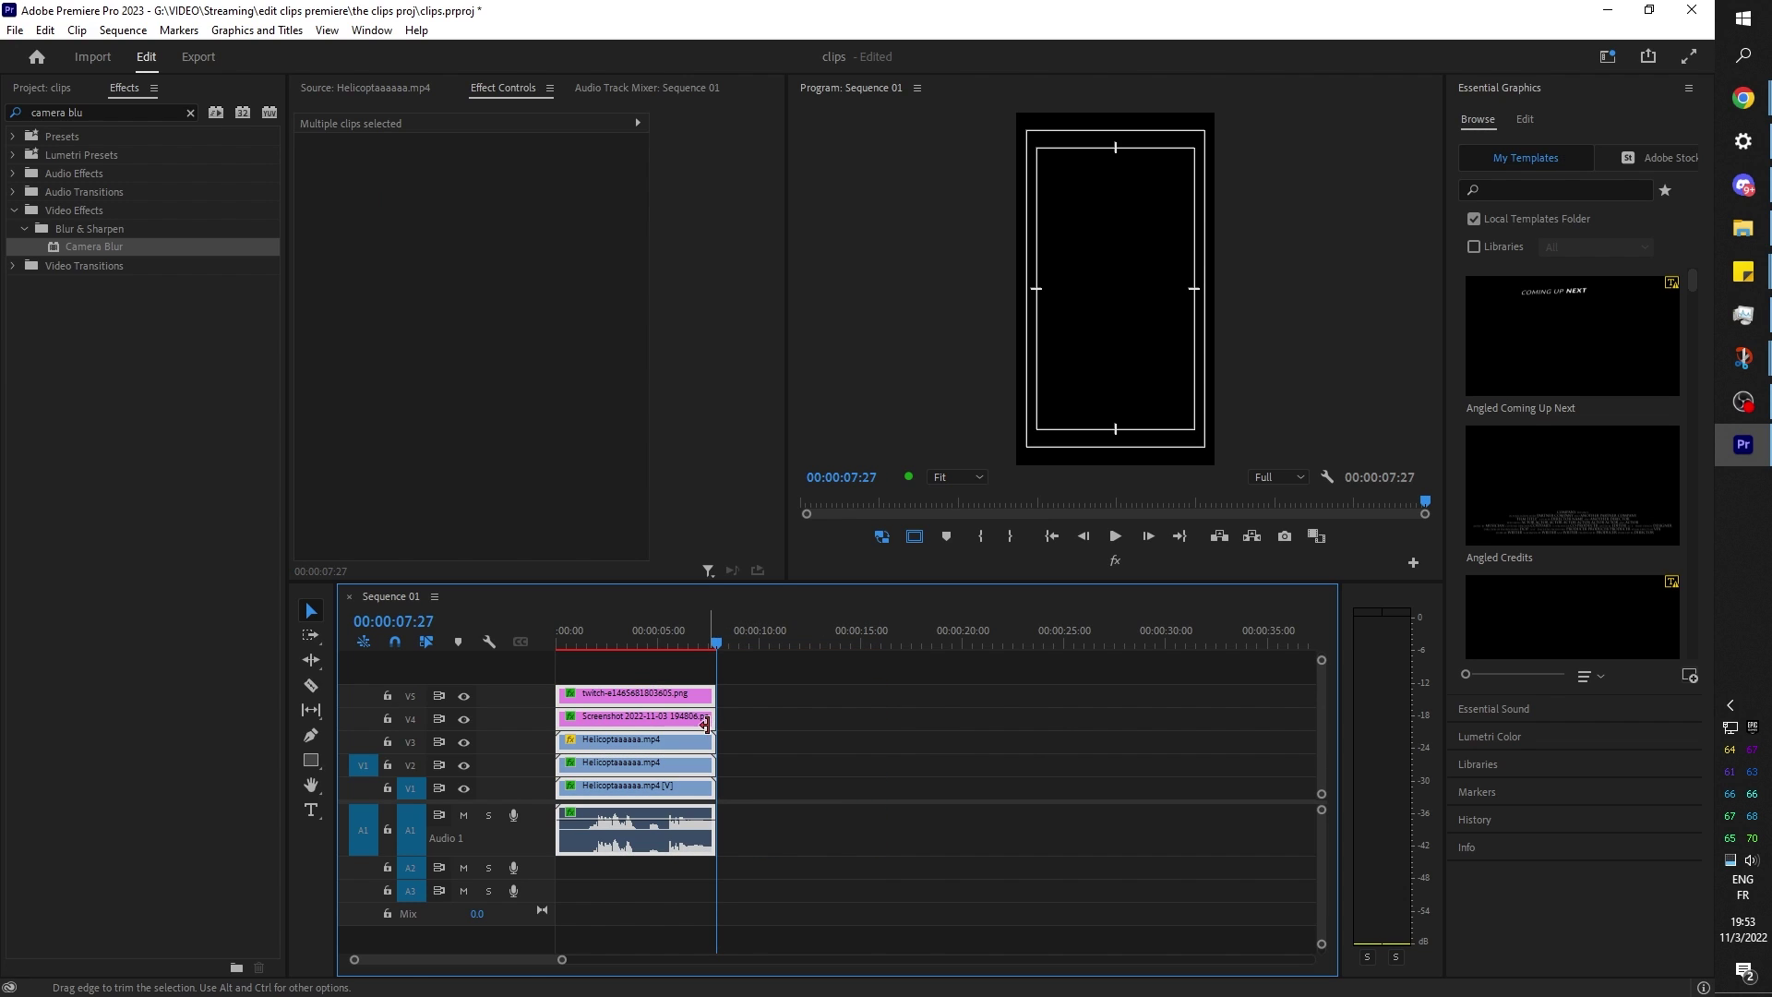
key(space)
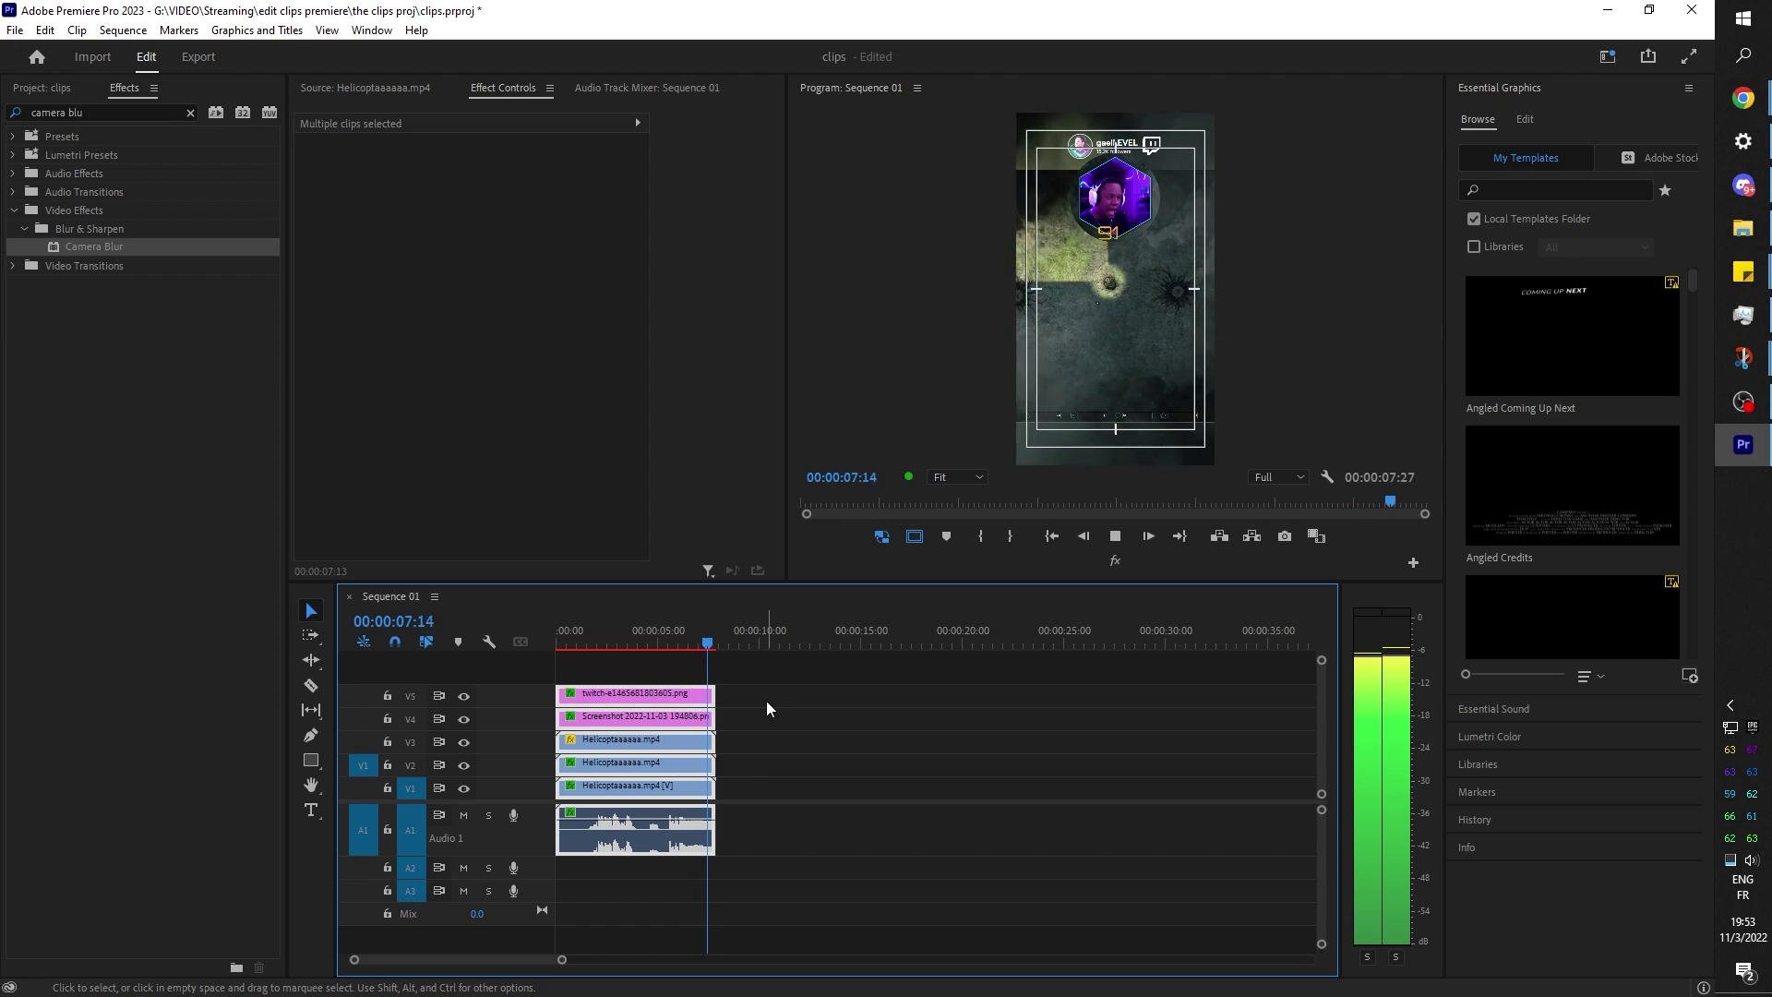
click(805, 728)
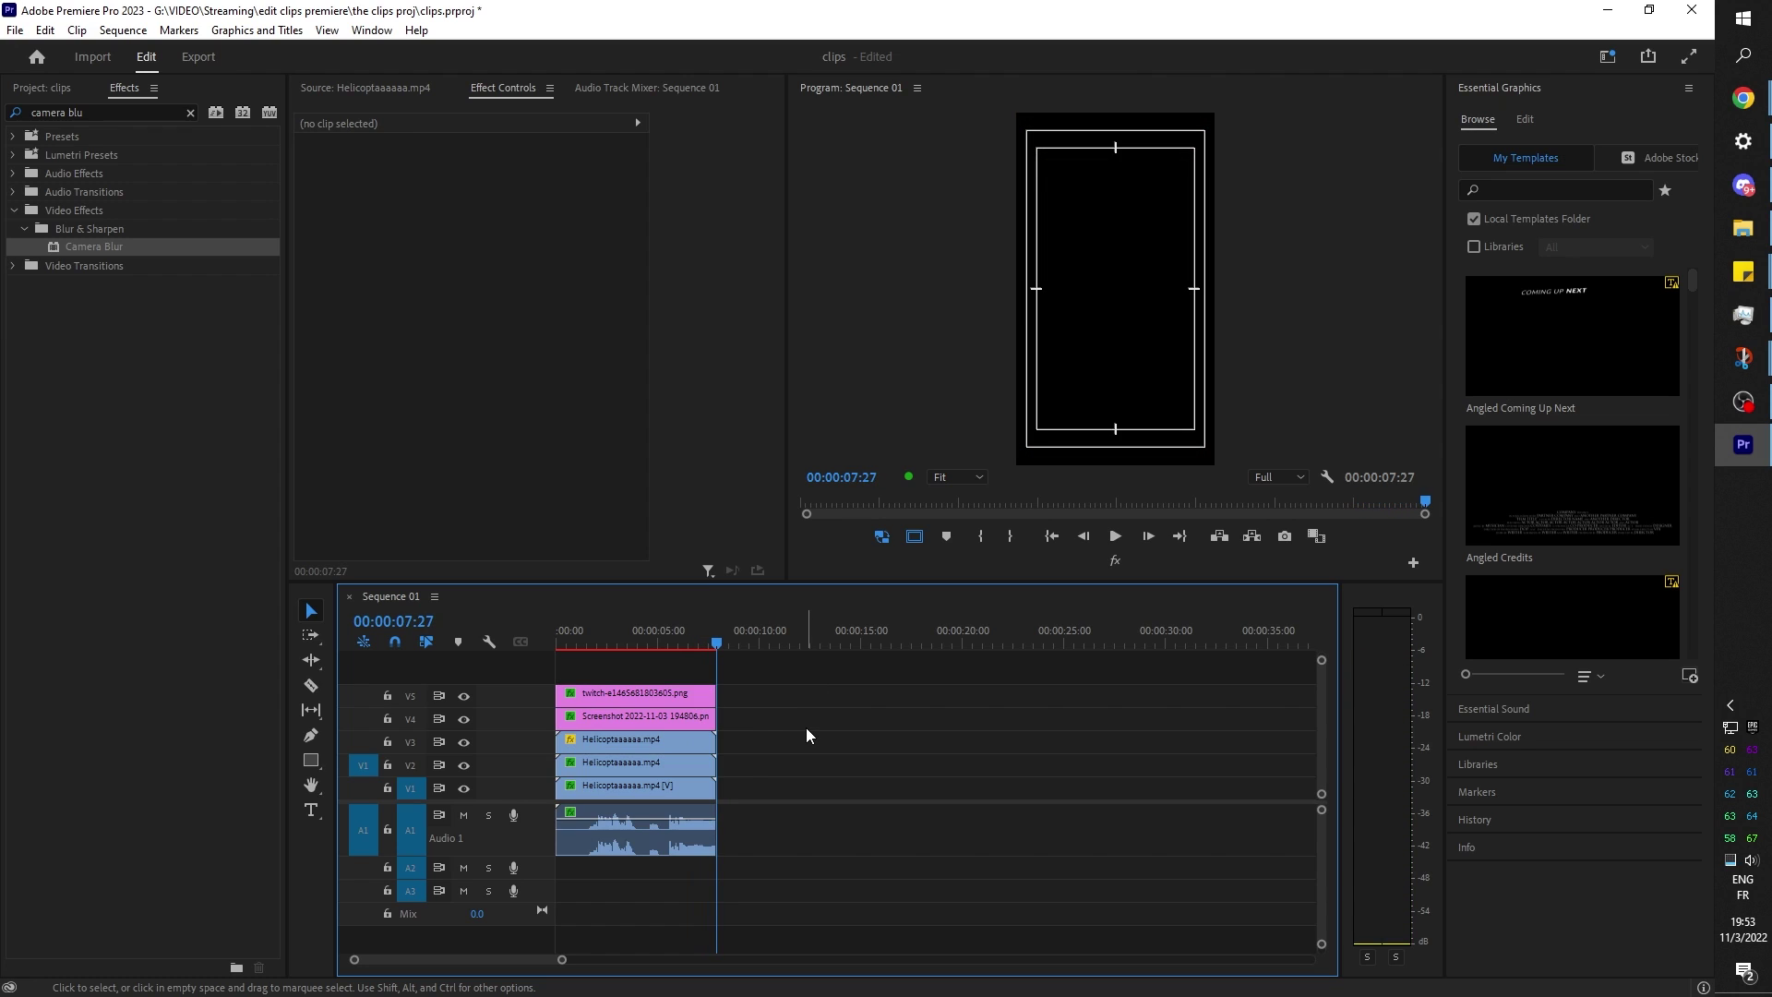
drag(601, 642, 587, 640)
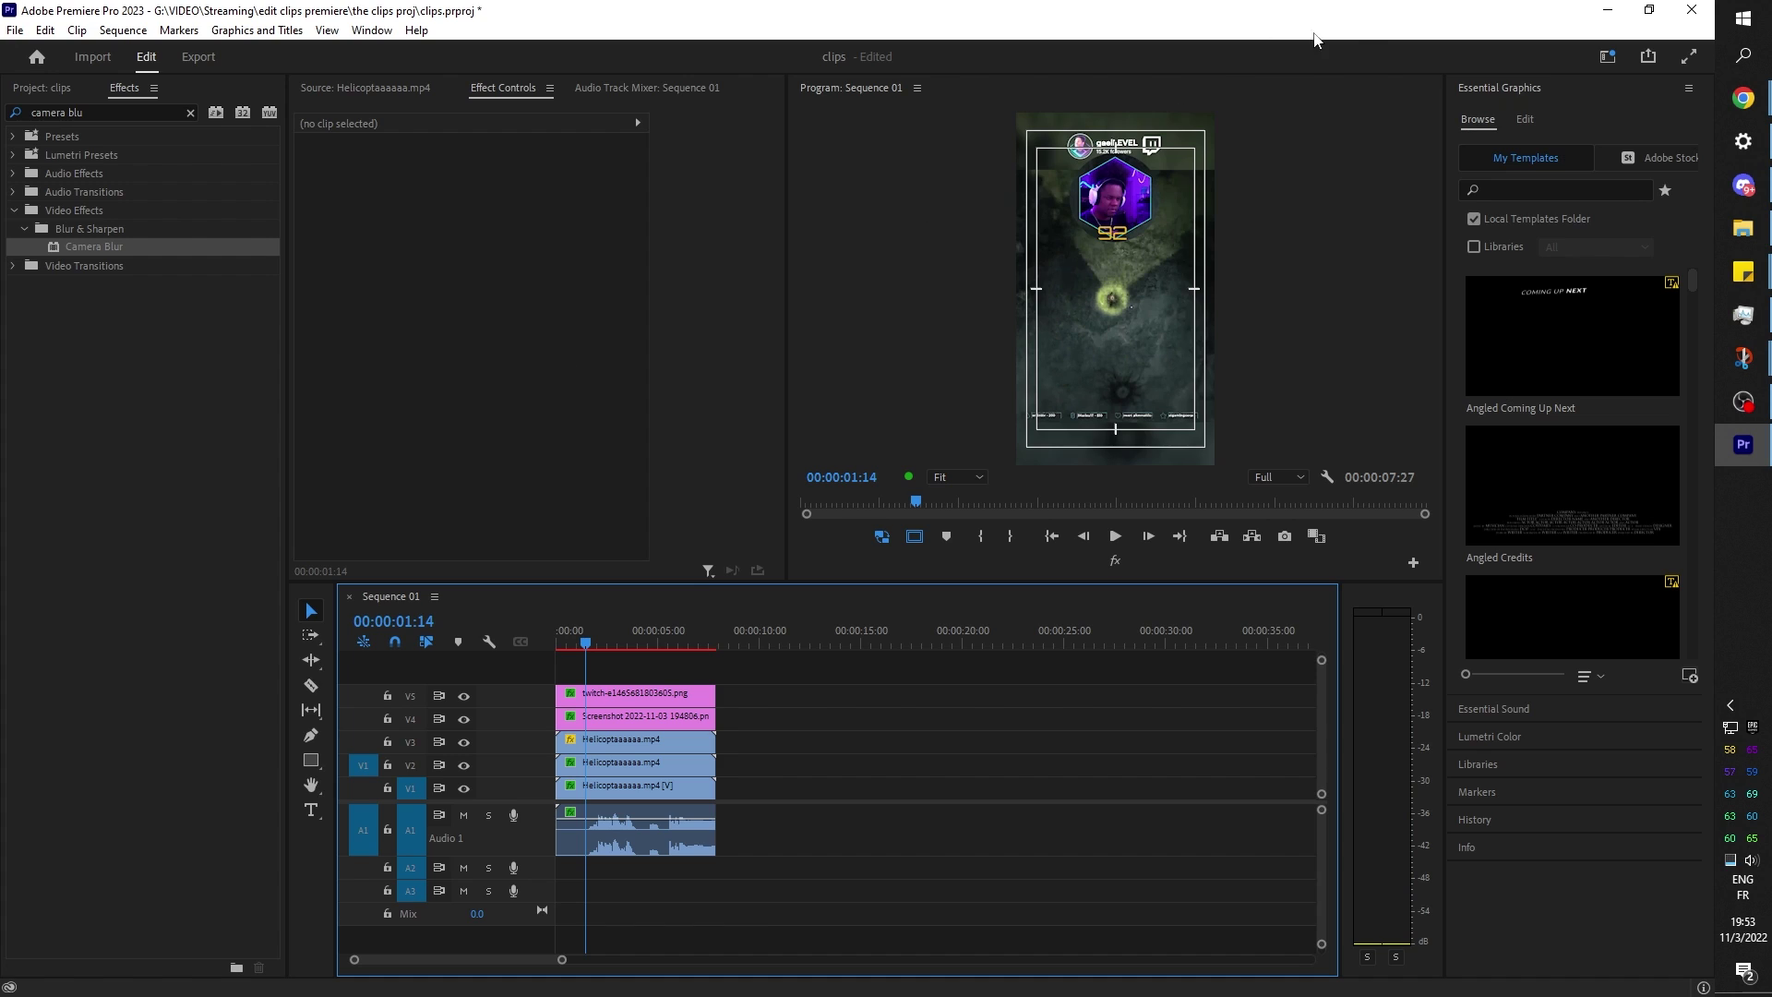
click(1605, 59)
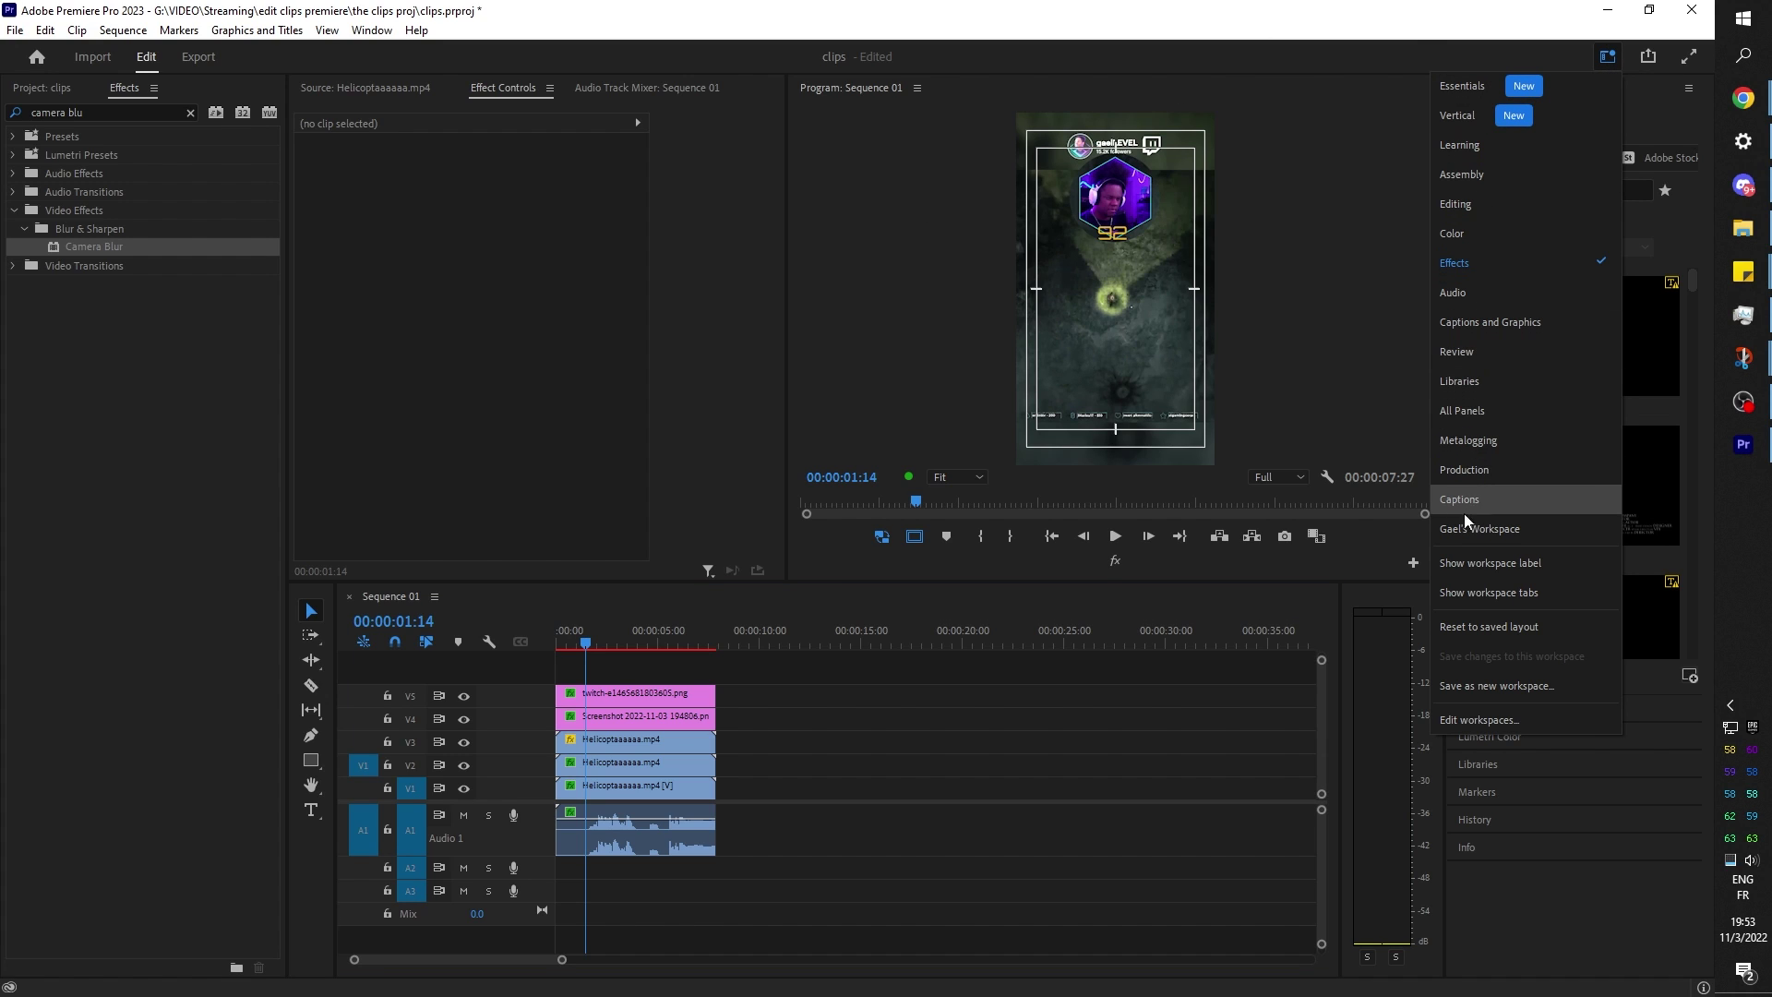
key(ctrl+s)
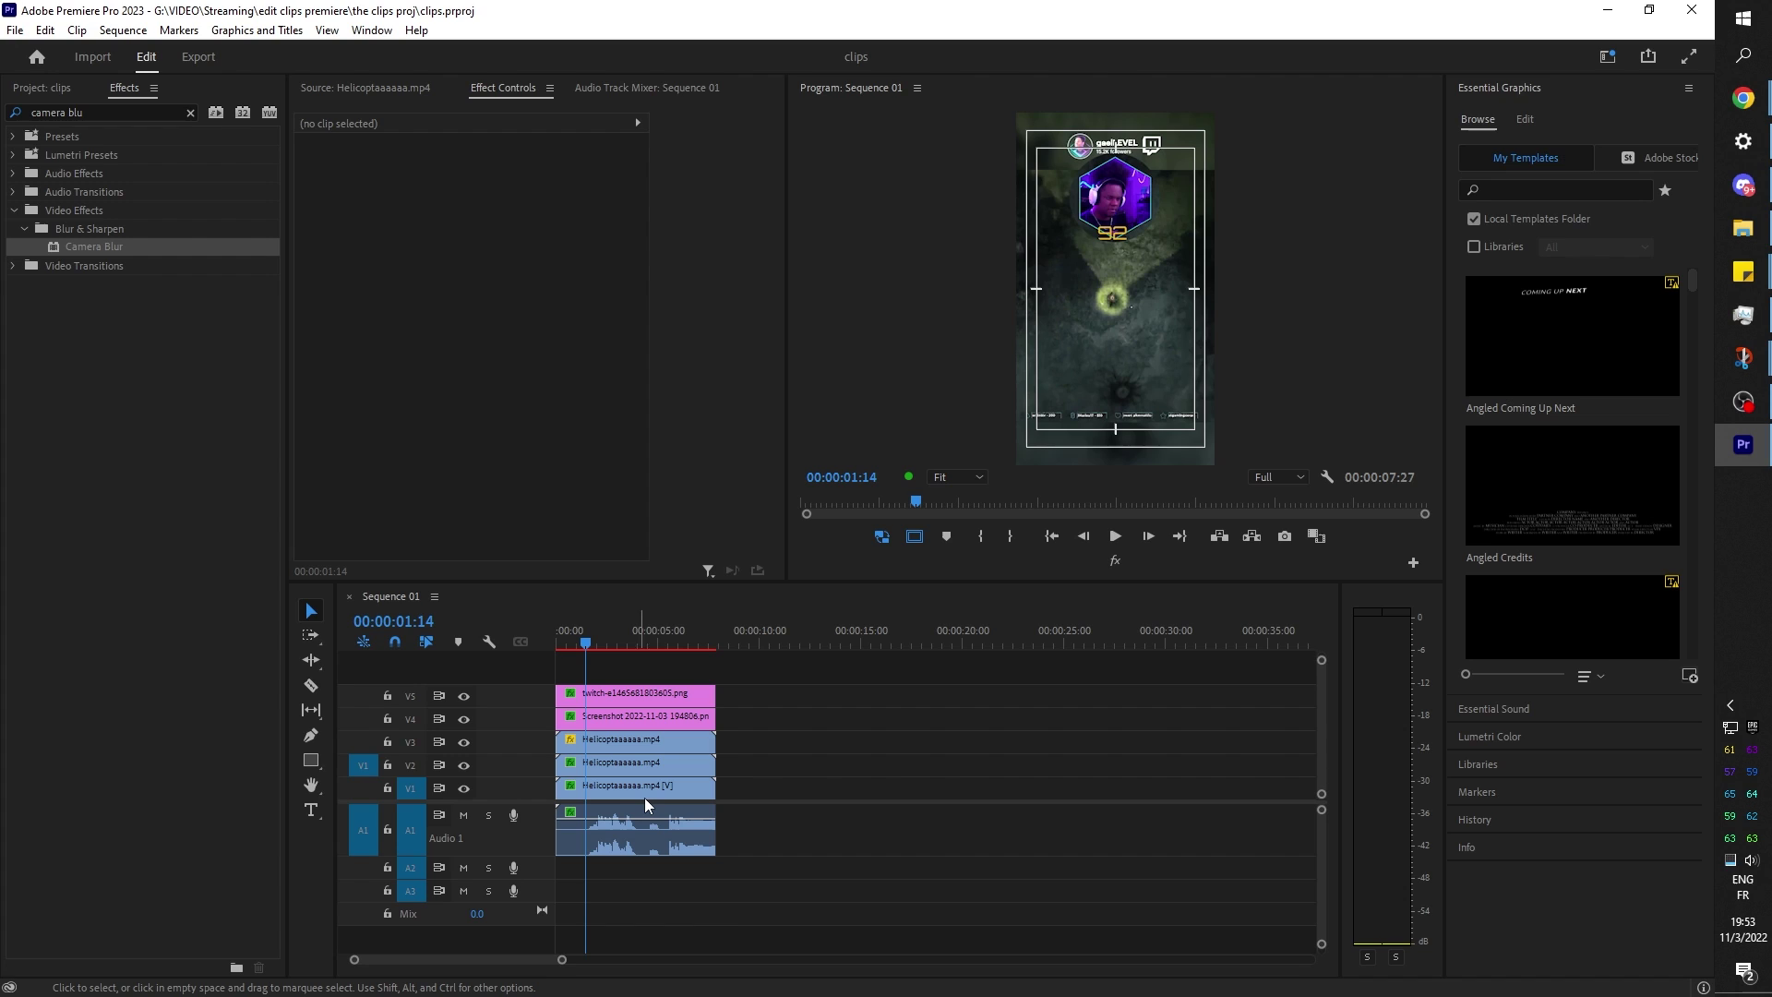
click(823, 744)
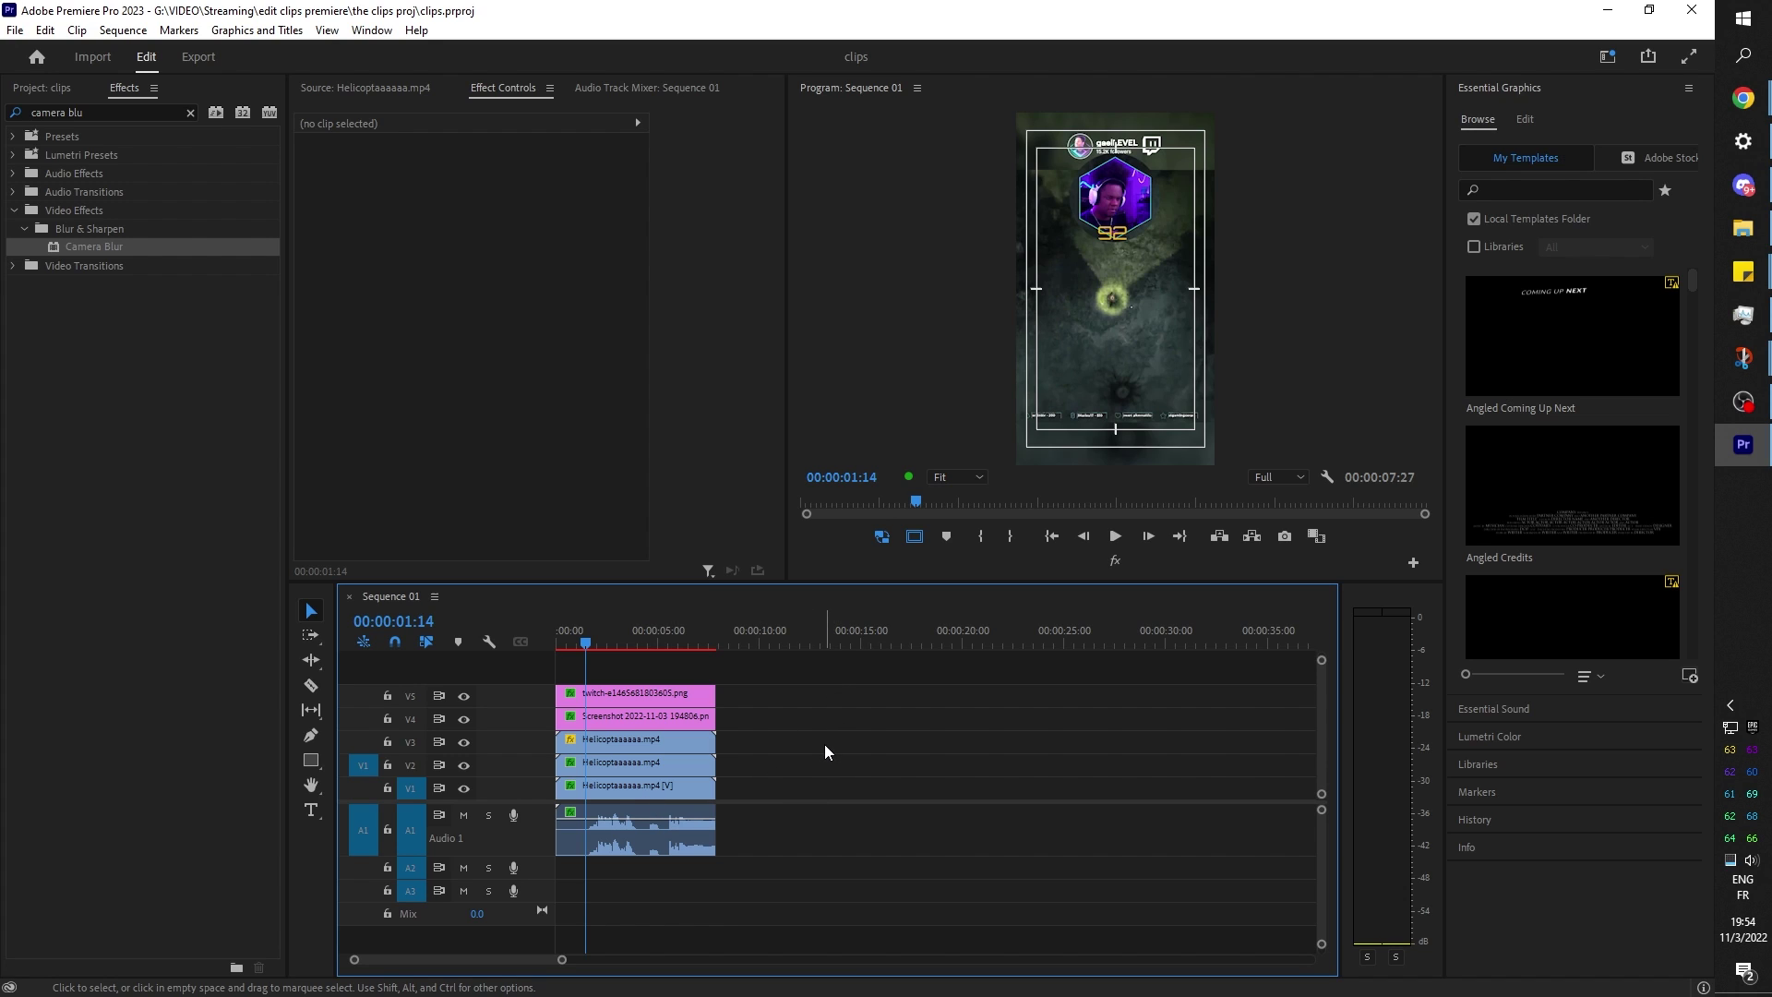
click(587, 638)
drag(587, 635, 596, 633)
key(space)
key(space)
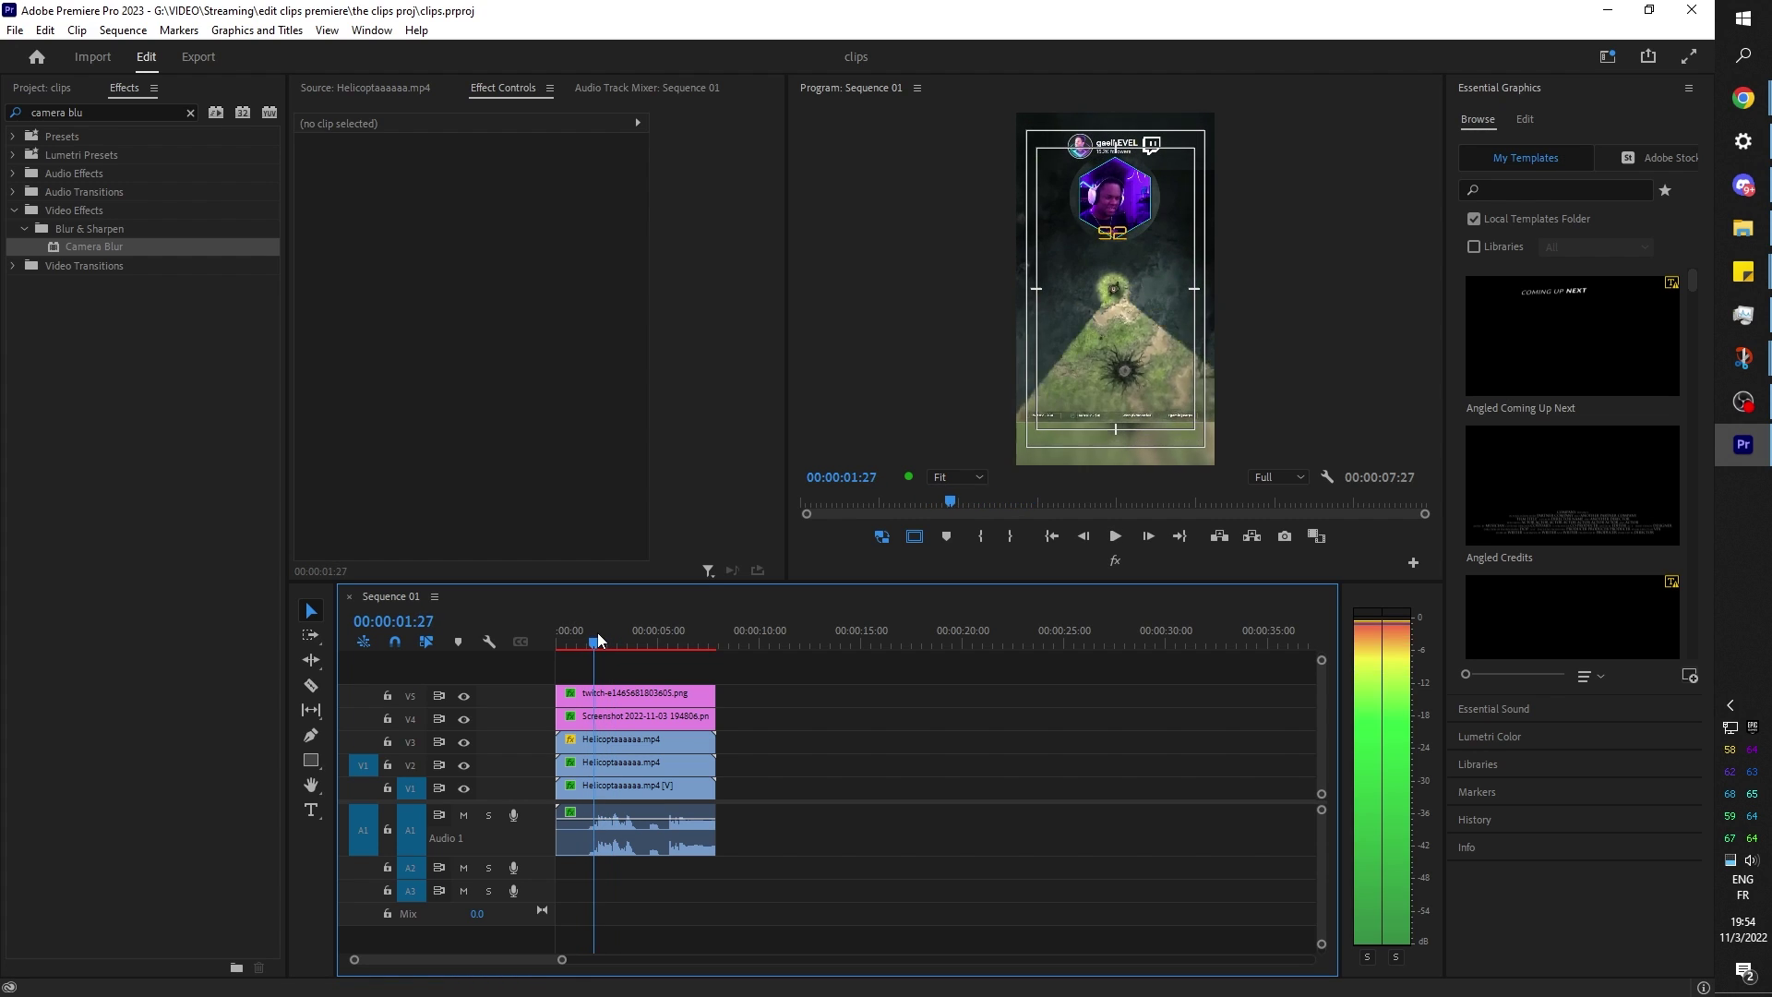
scroll(617, 868, up, 5)
scroll(616, 867, up, 4)
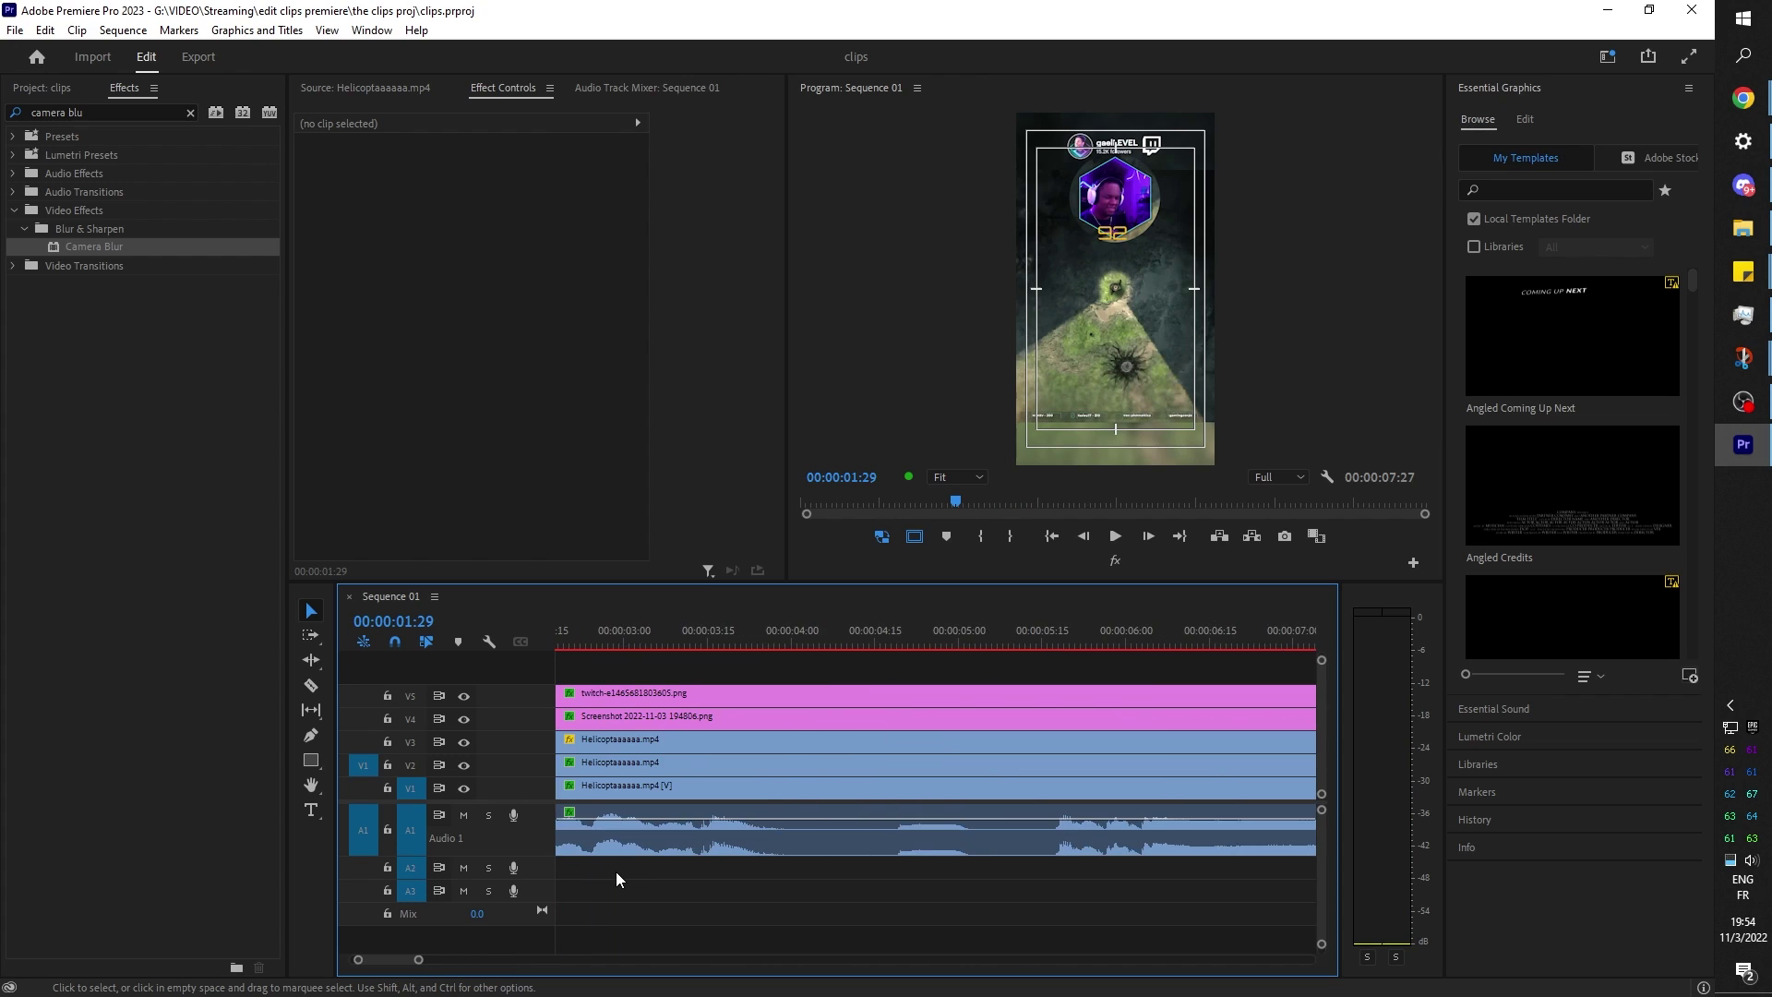
click(744, 639)
mouse_move(745, 639)
mouse_down()
mouse_move(762, 638)
mouse_move(729, 639)
mouse_up()
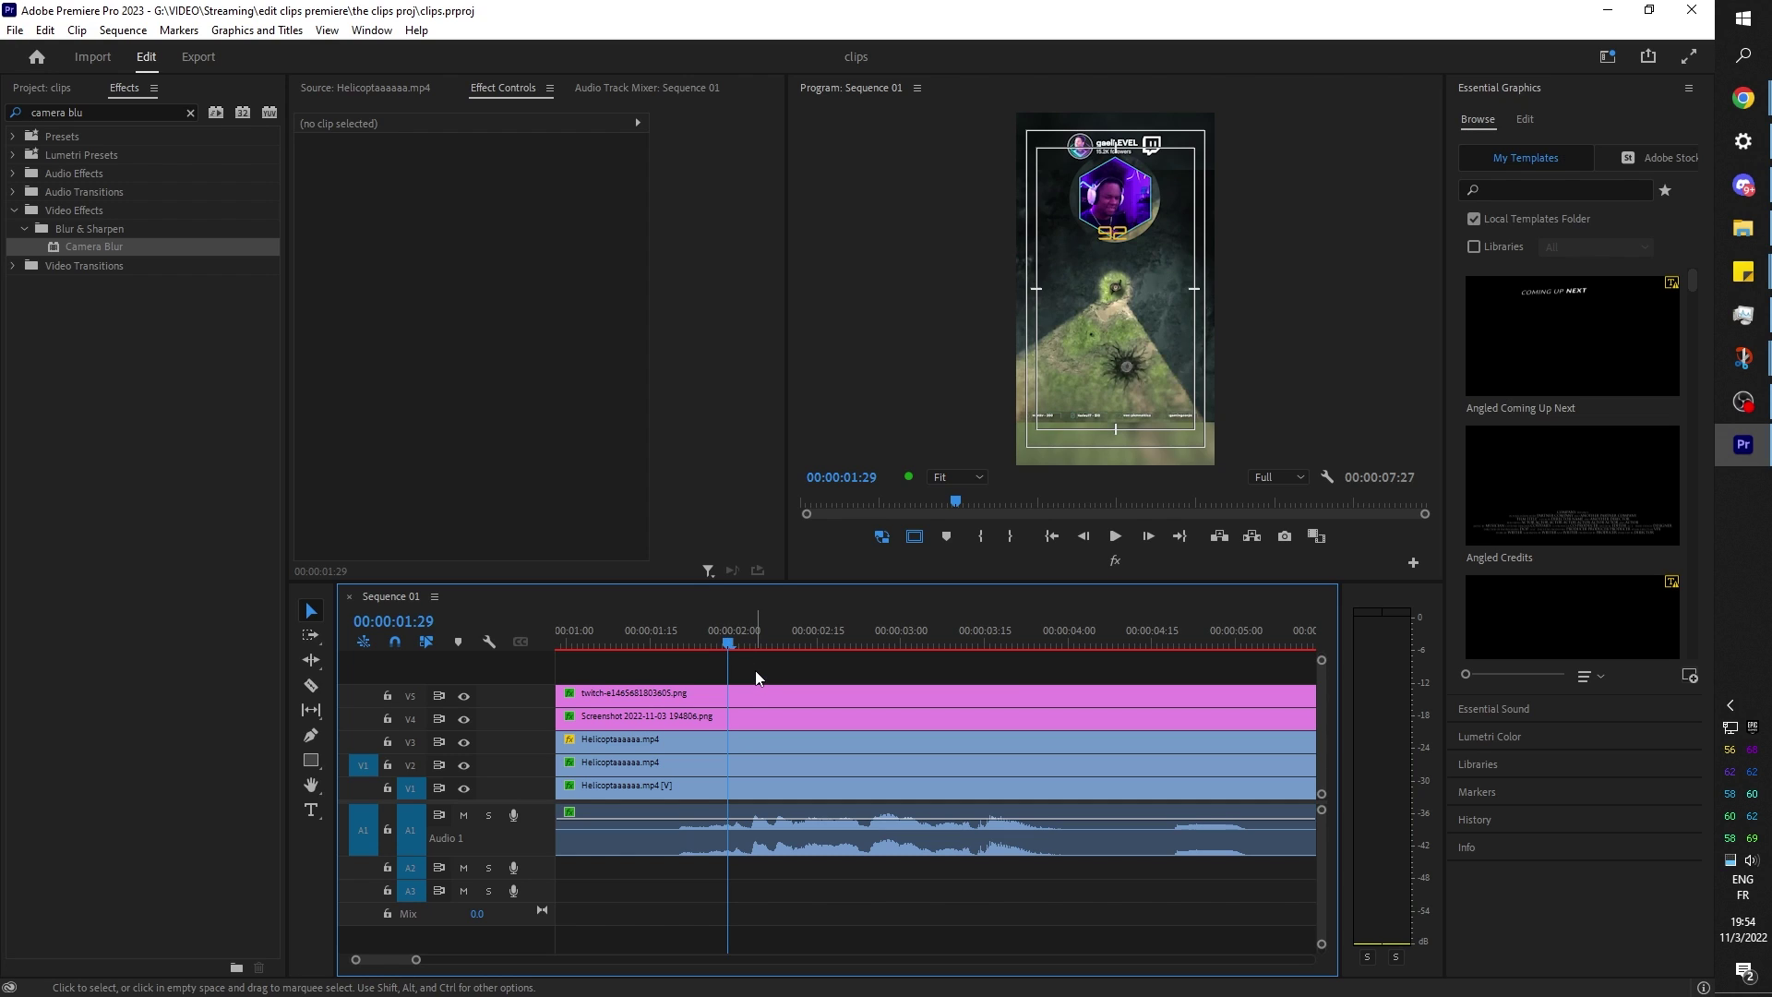
Type an 'I'm gonna' caption on the video and set it to Montserrat Black.
click(308, 814)
click(1073, 289)
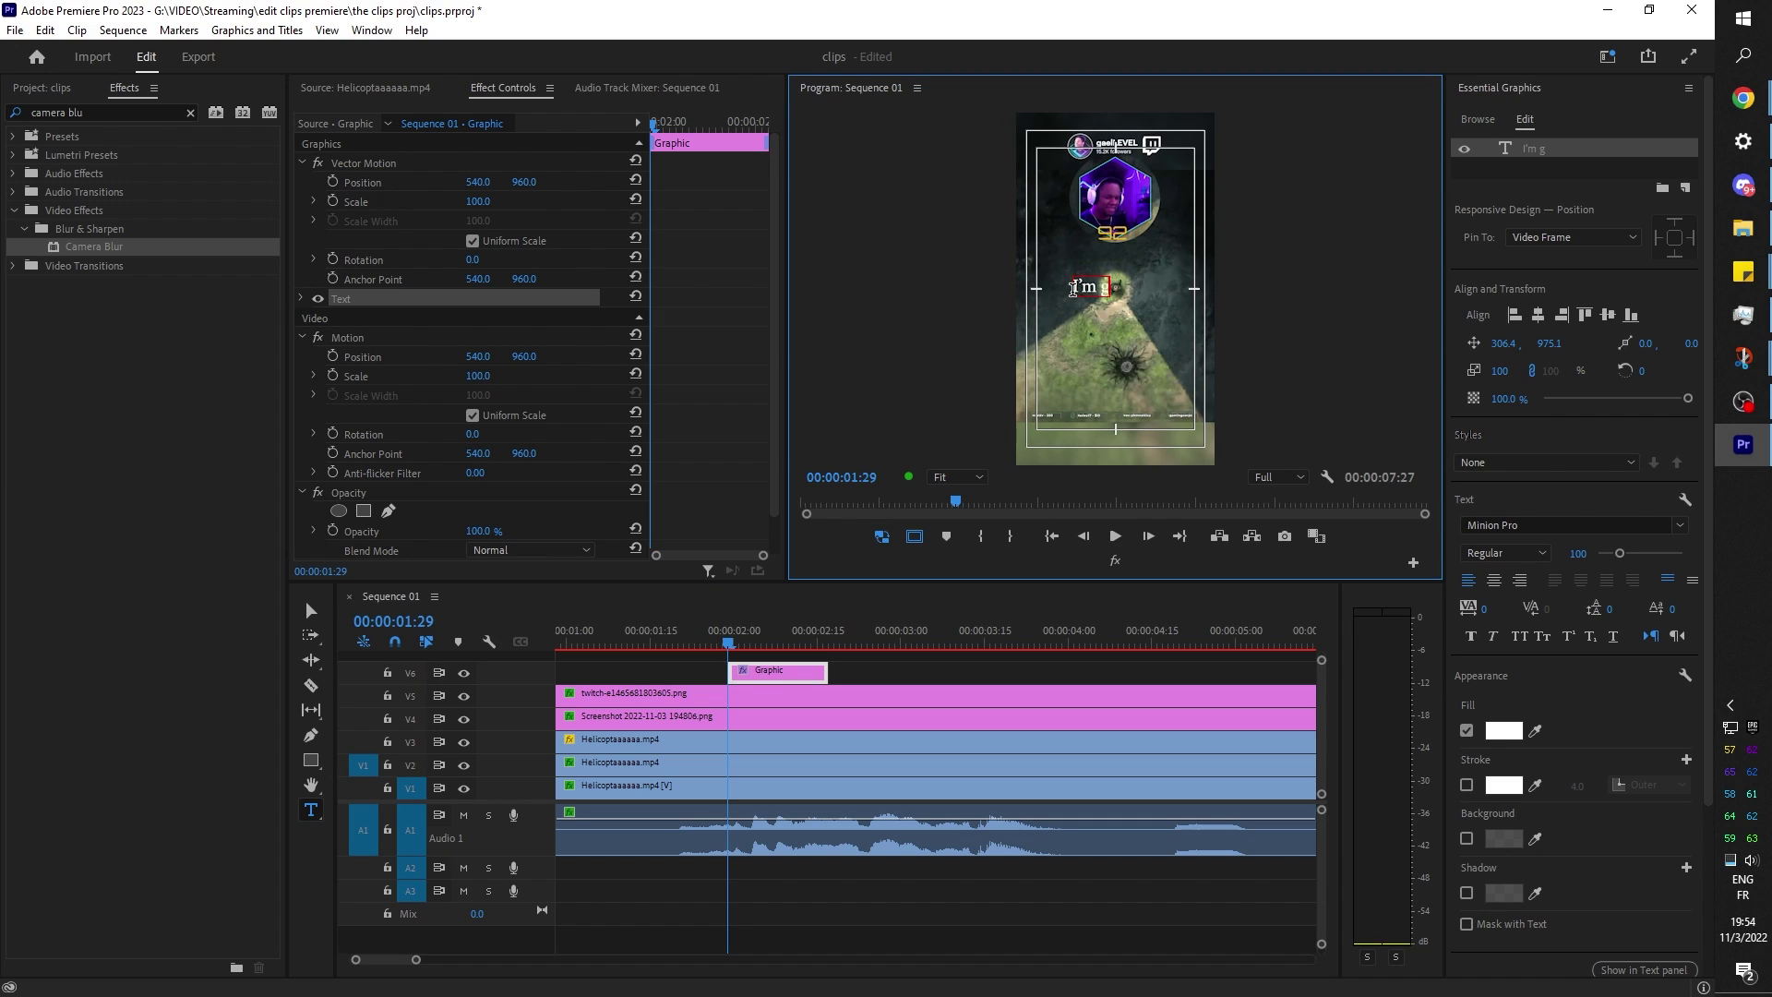
text(I'm gonna)
key(ctrl+a)
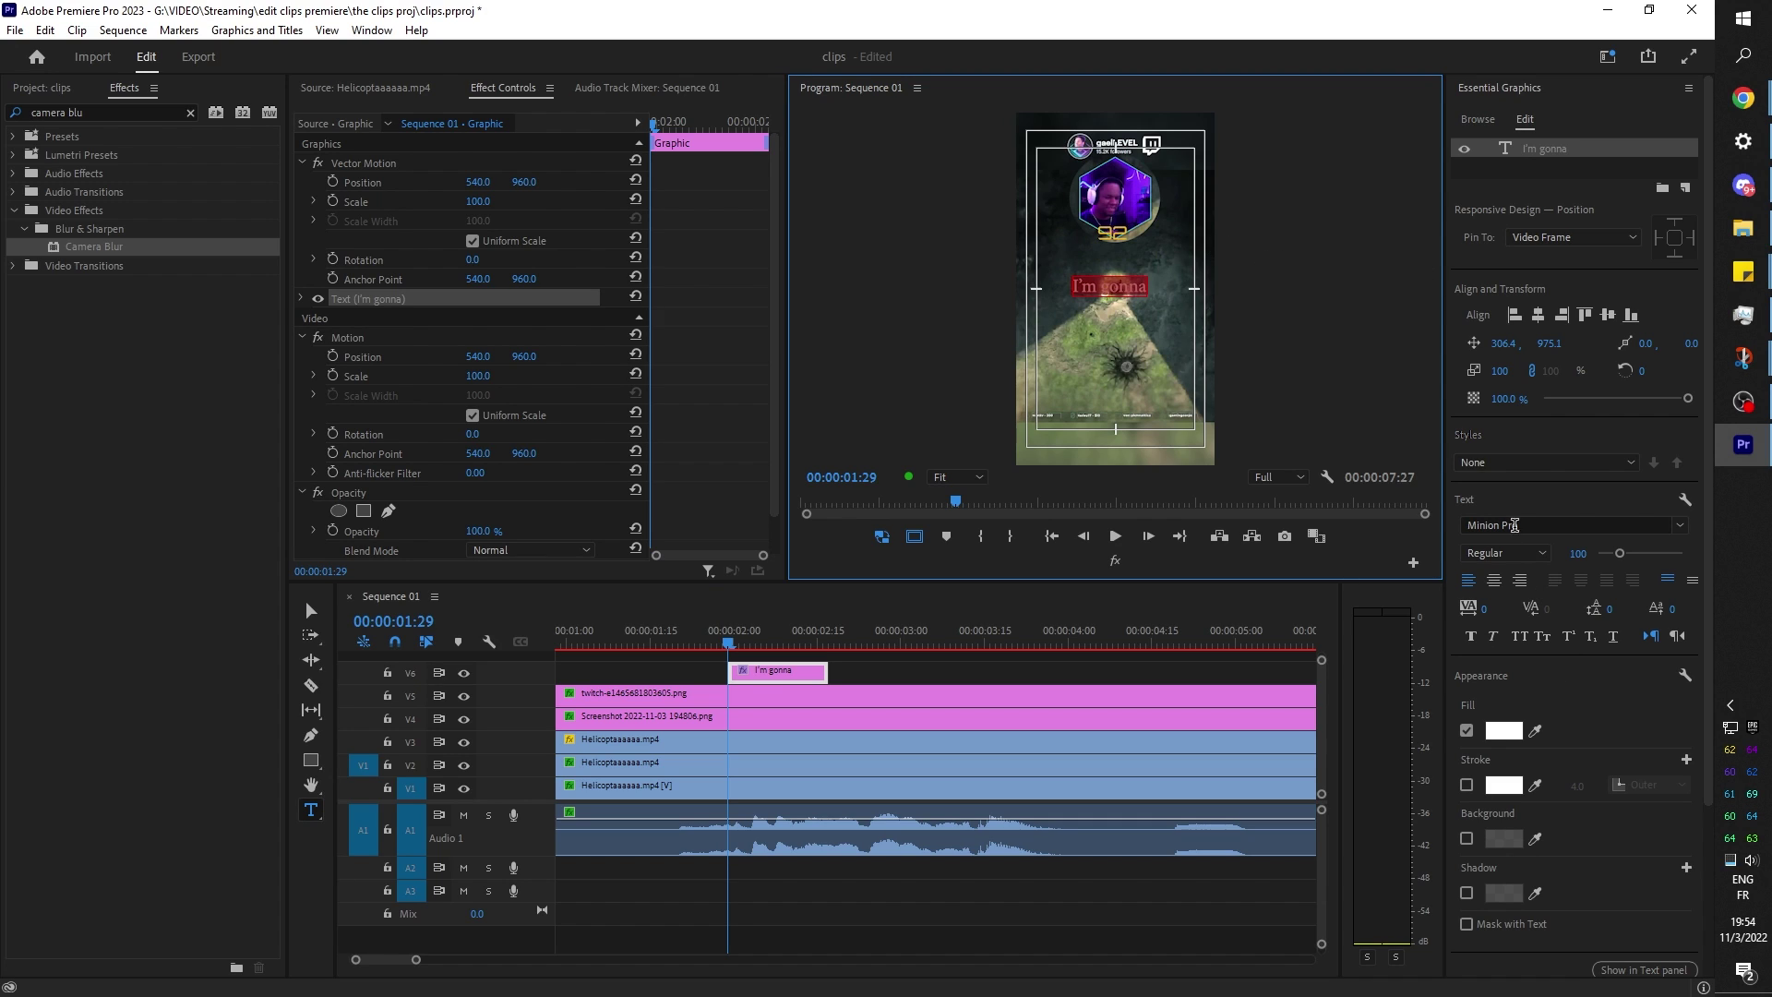
click(1515, 525)
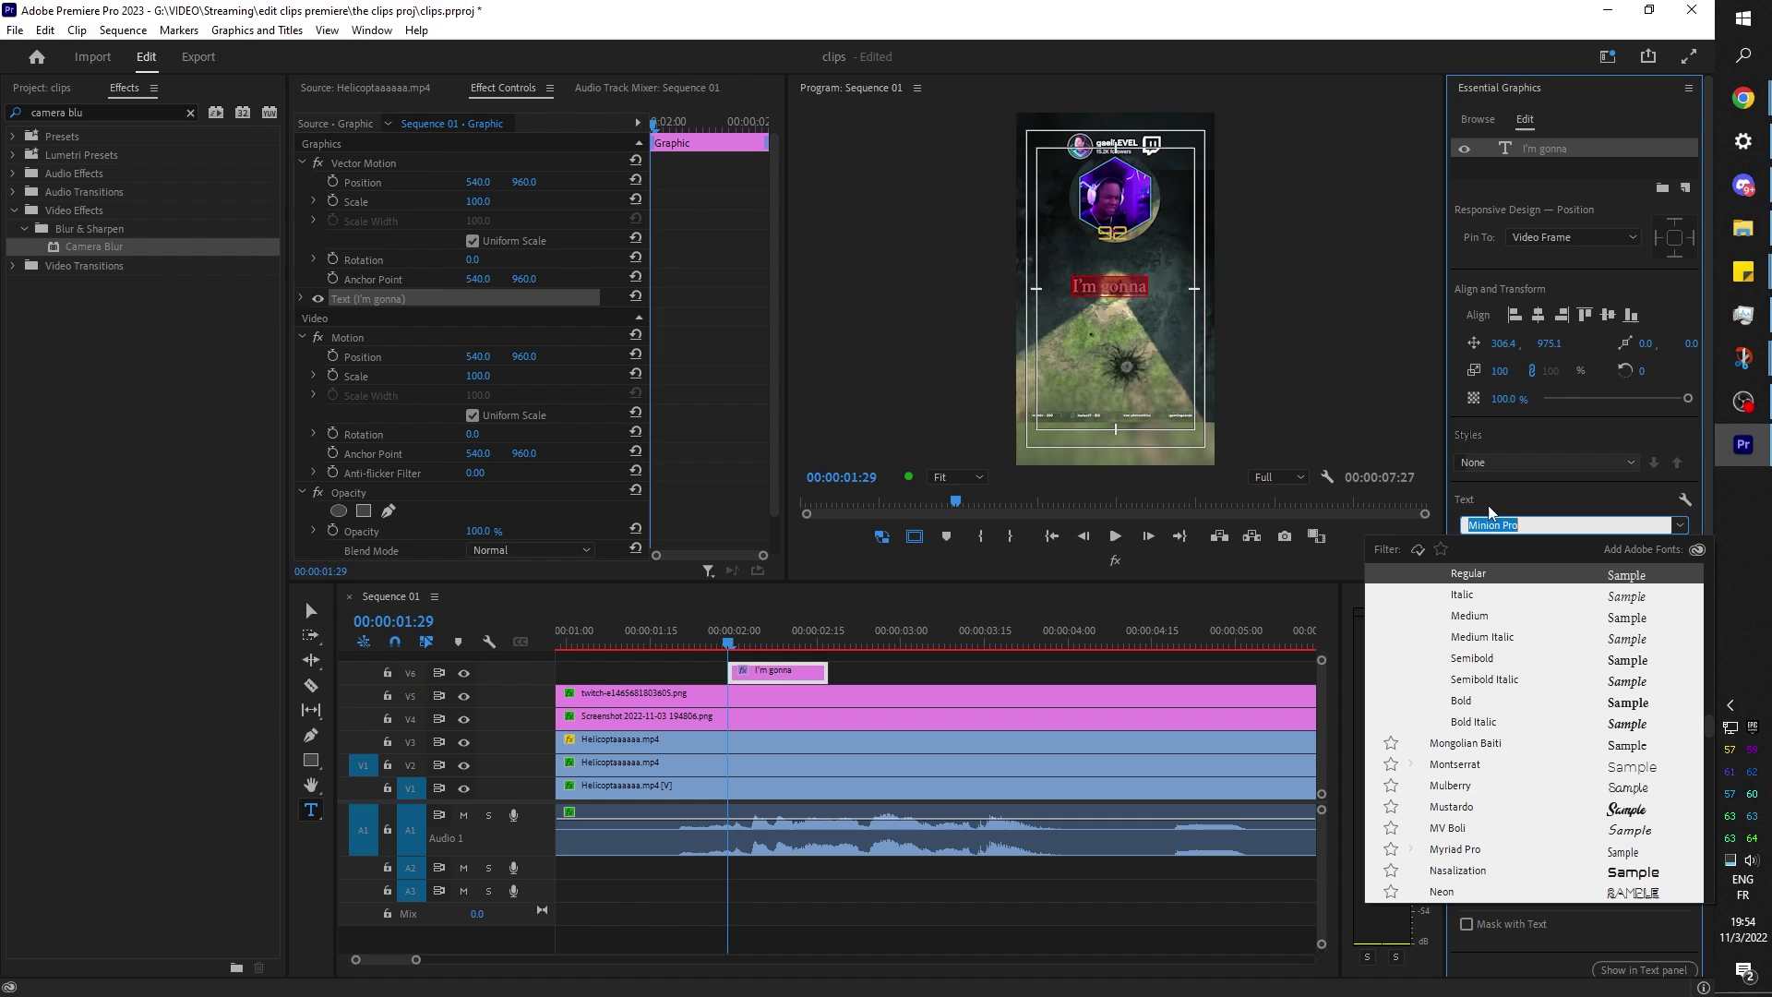
click(1474, 774)
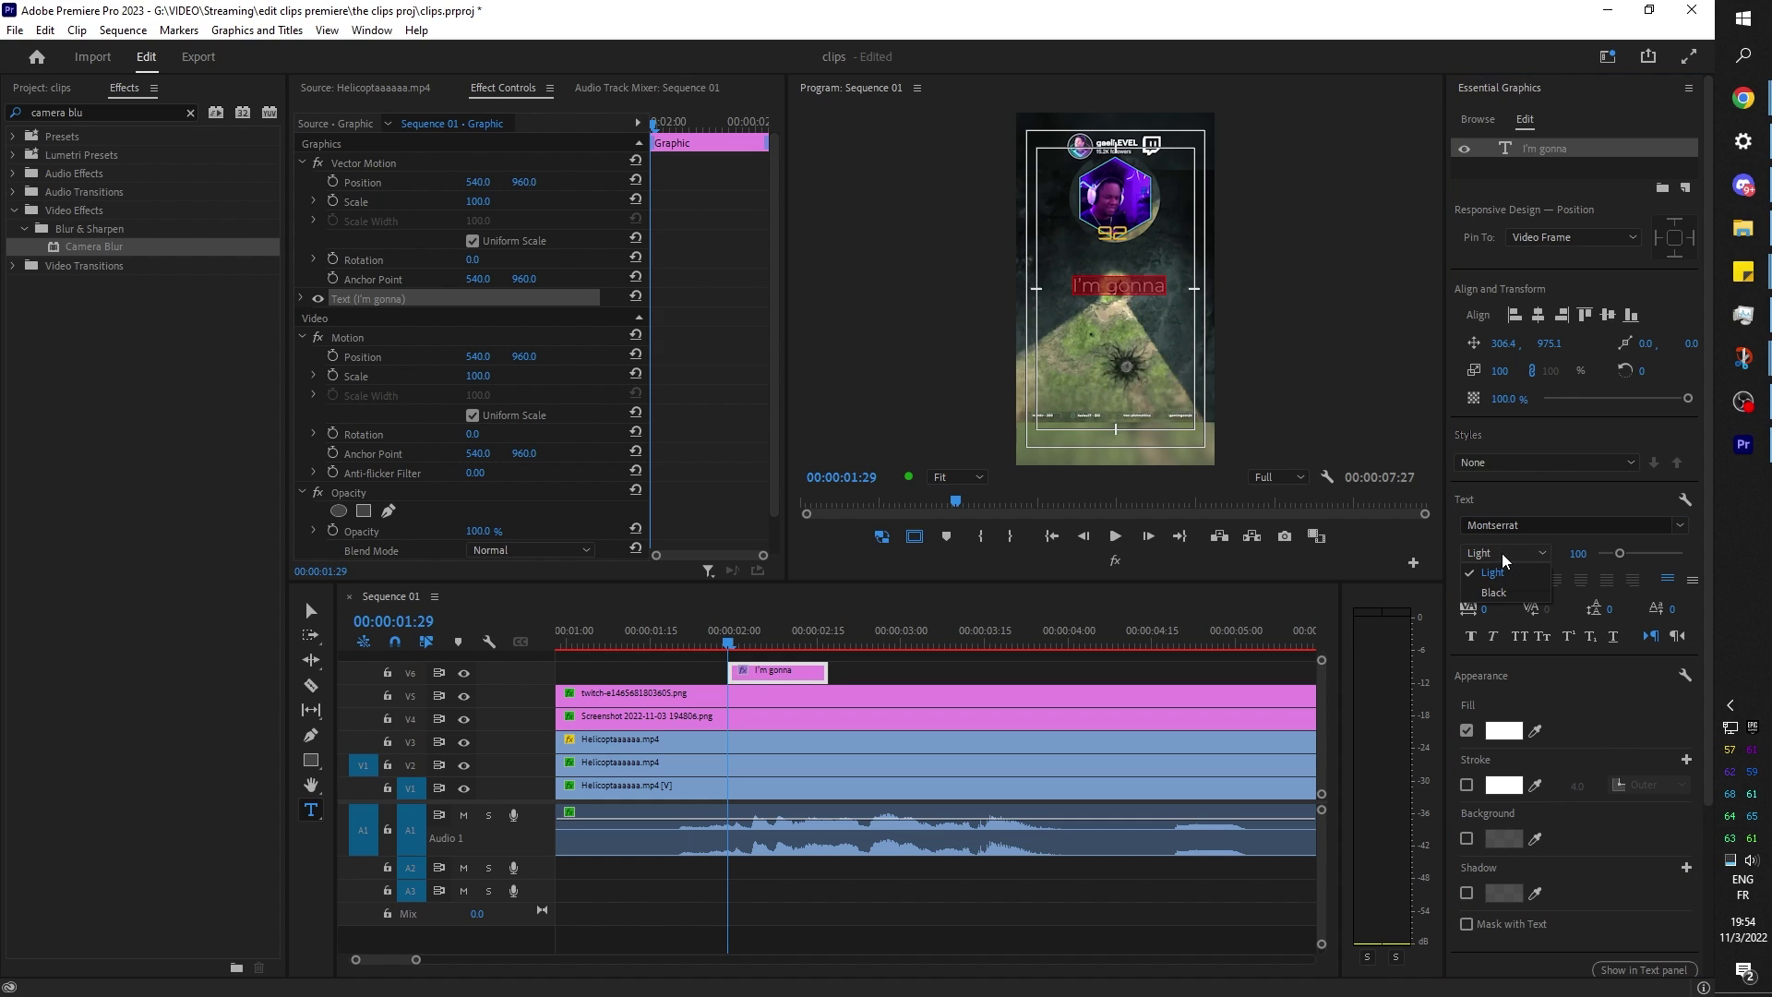
click(1505, 553)
click(1495, 595)
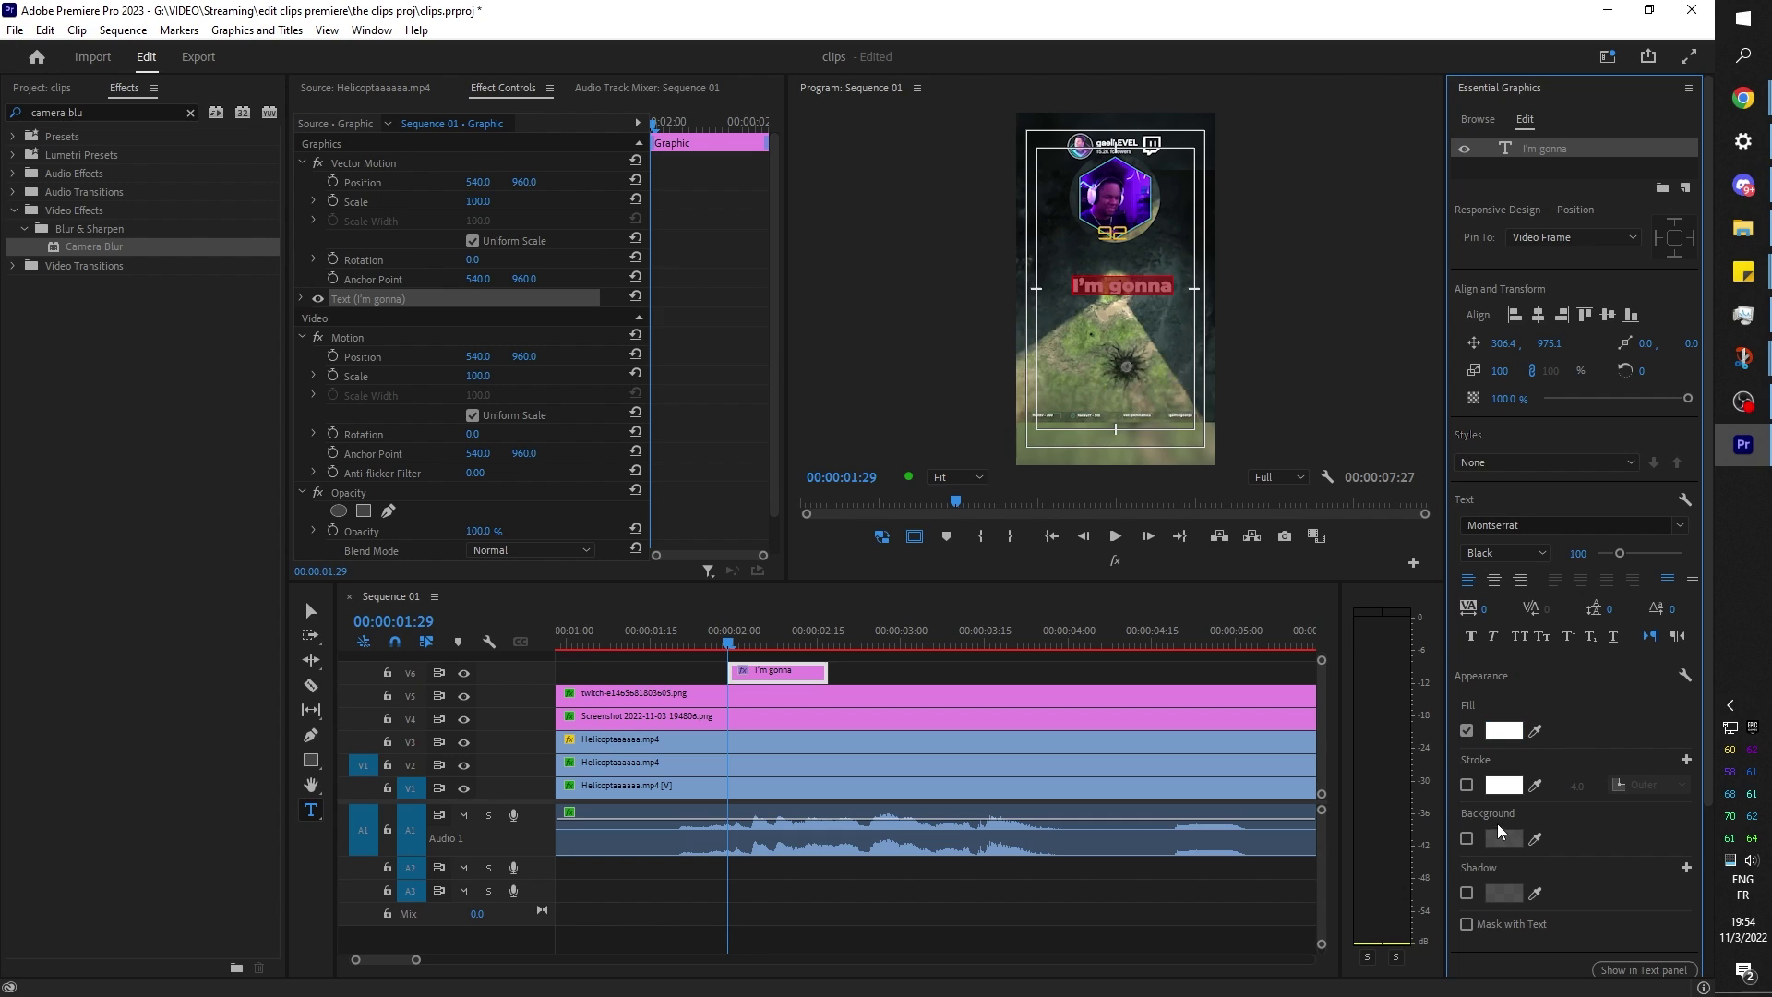
Give the caption a black outline and a fully opaque black drop shadow.
click(1467, 785)
click(1503, 785)
drag(738, 496, 590, 350)
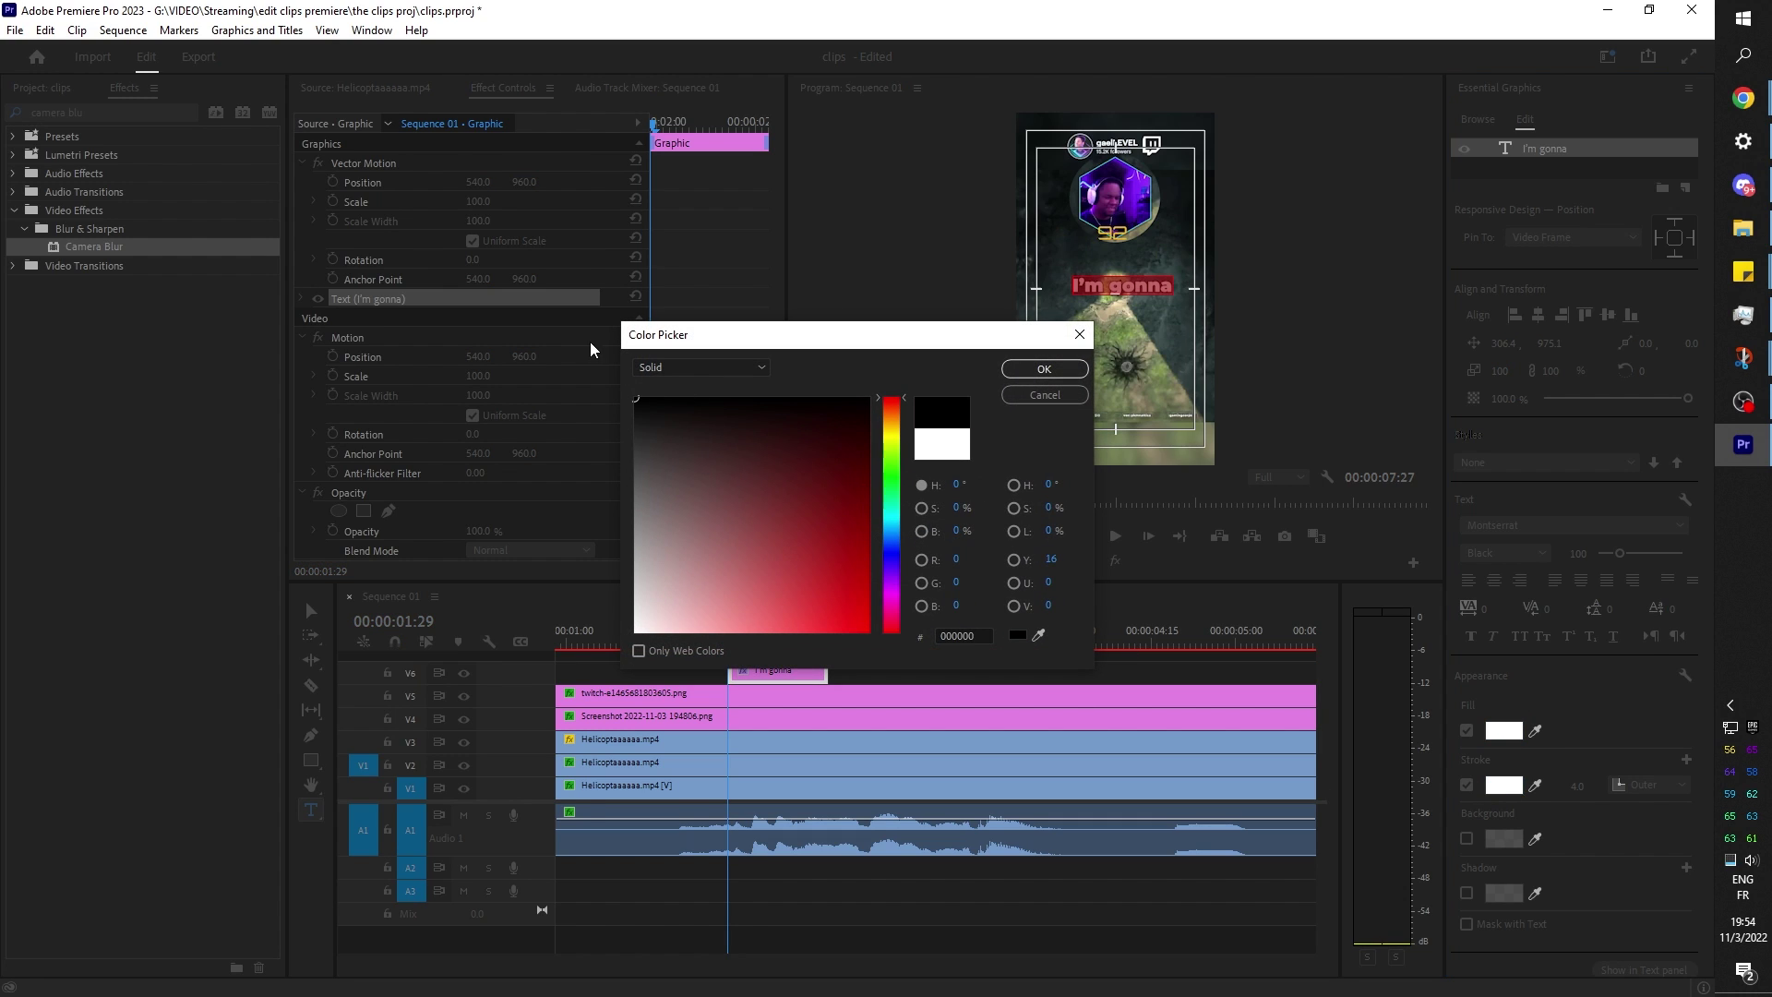
click(1044, 368)
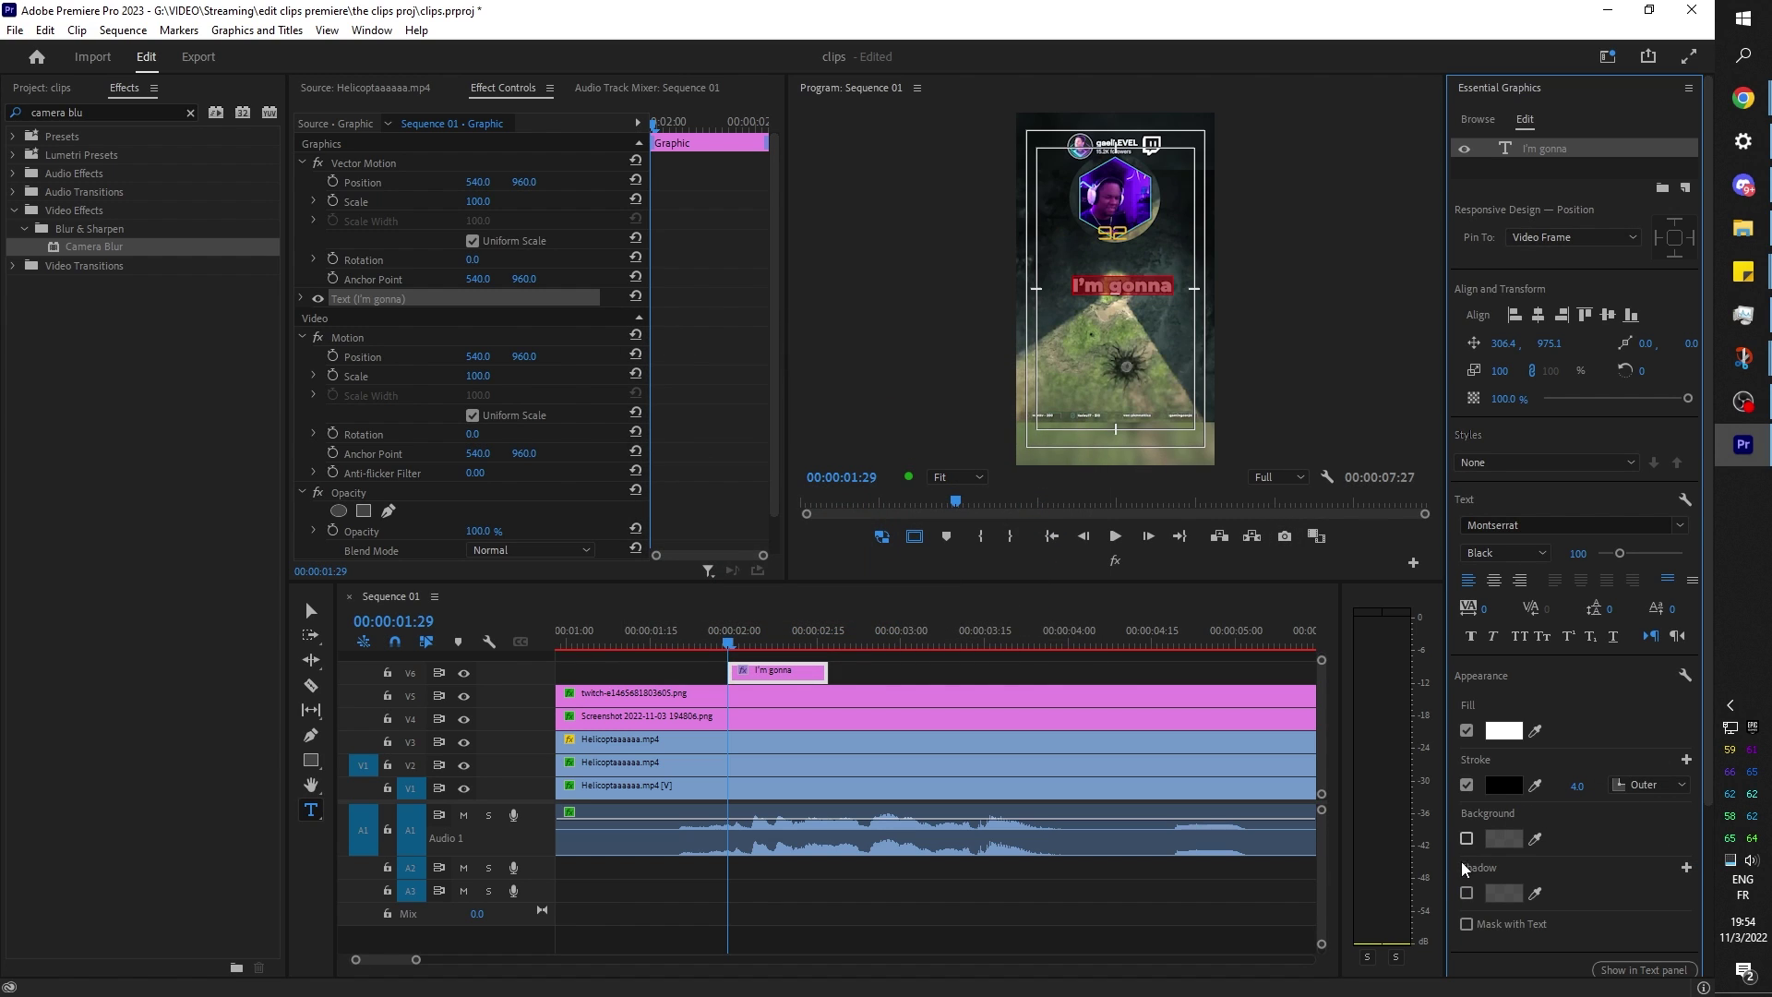
click(1467, 894)
click(1503, 893)
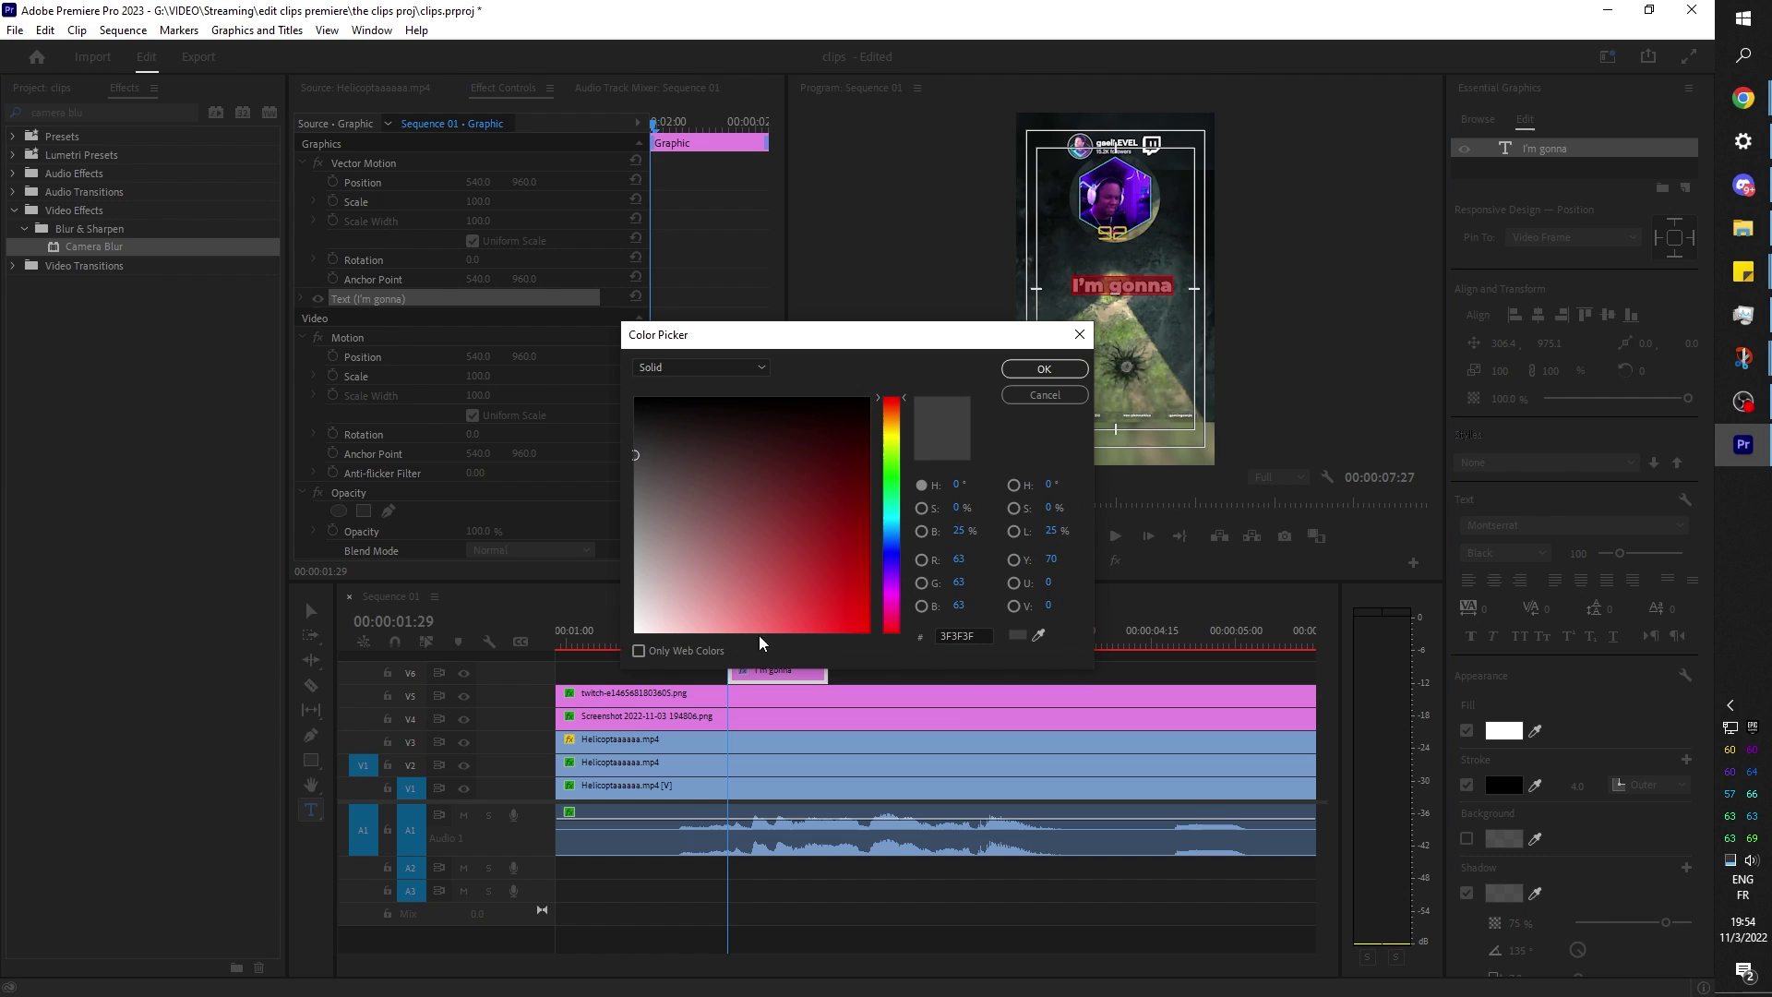
click(1044, 368)
scroll(1585, 891, down, 1)
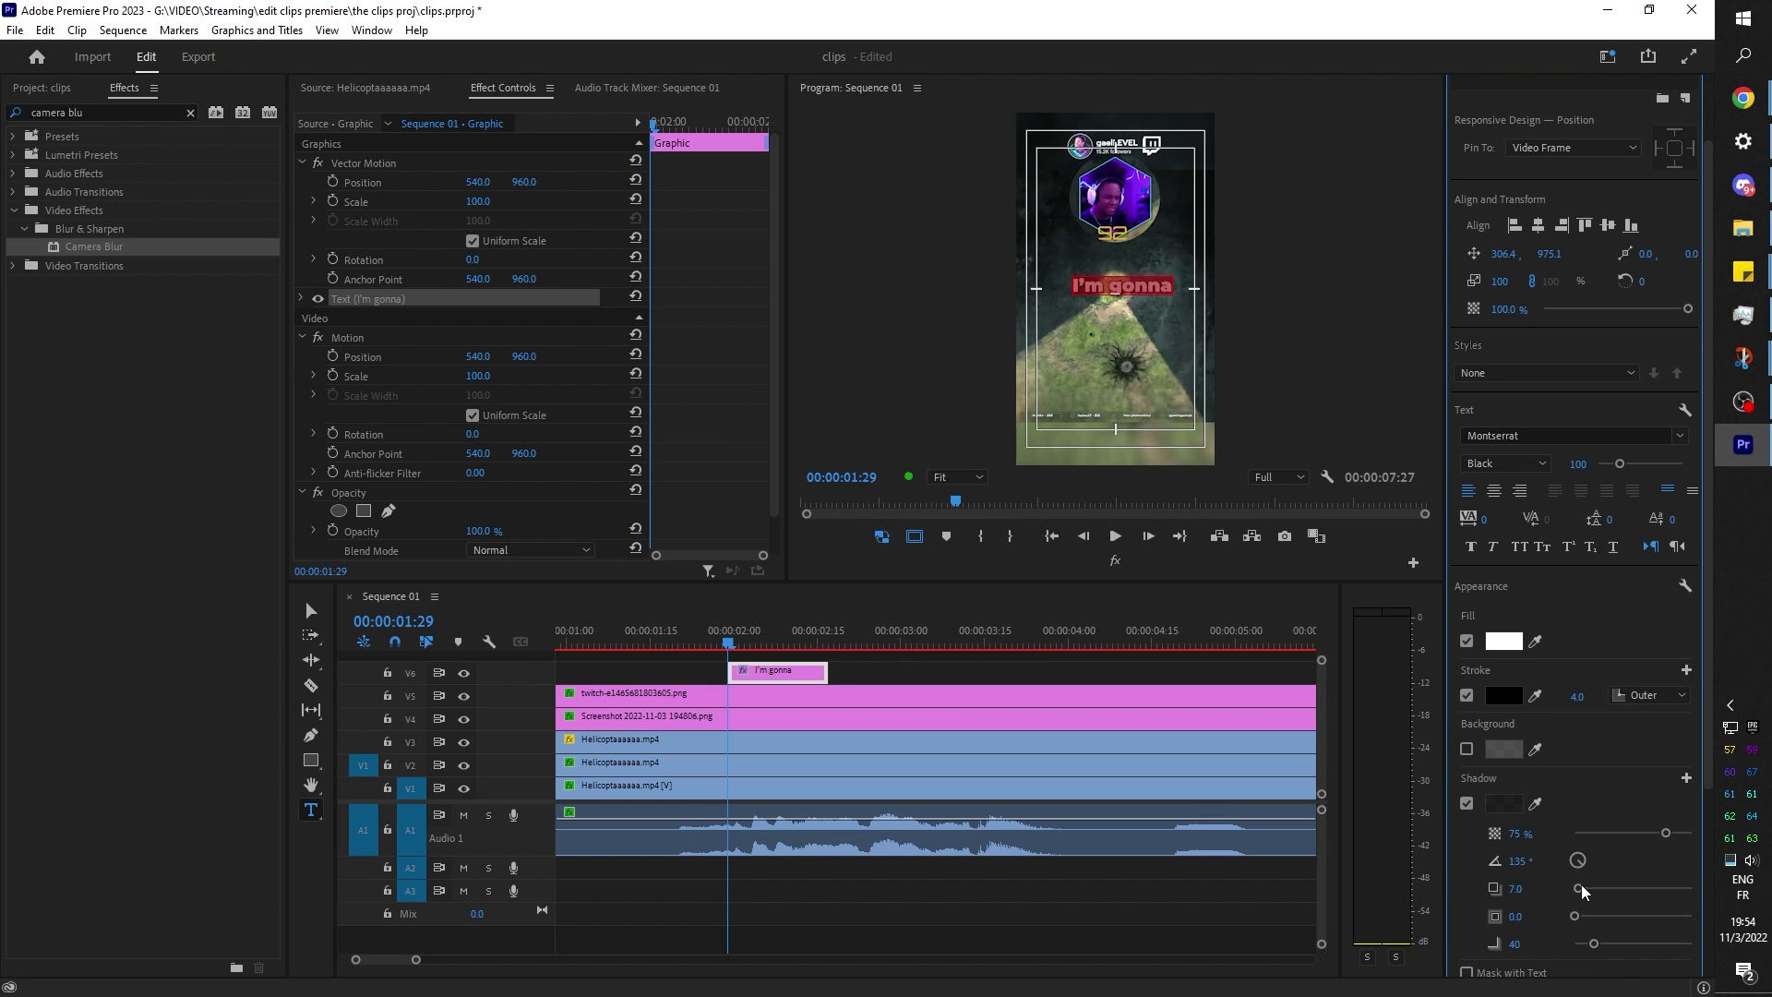
drag(1667, 833, 1694, 833)
Move the caption higher, centre-align its text and centre it horizontally in the frame.
drag(1549, 253, 1549, 252)
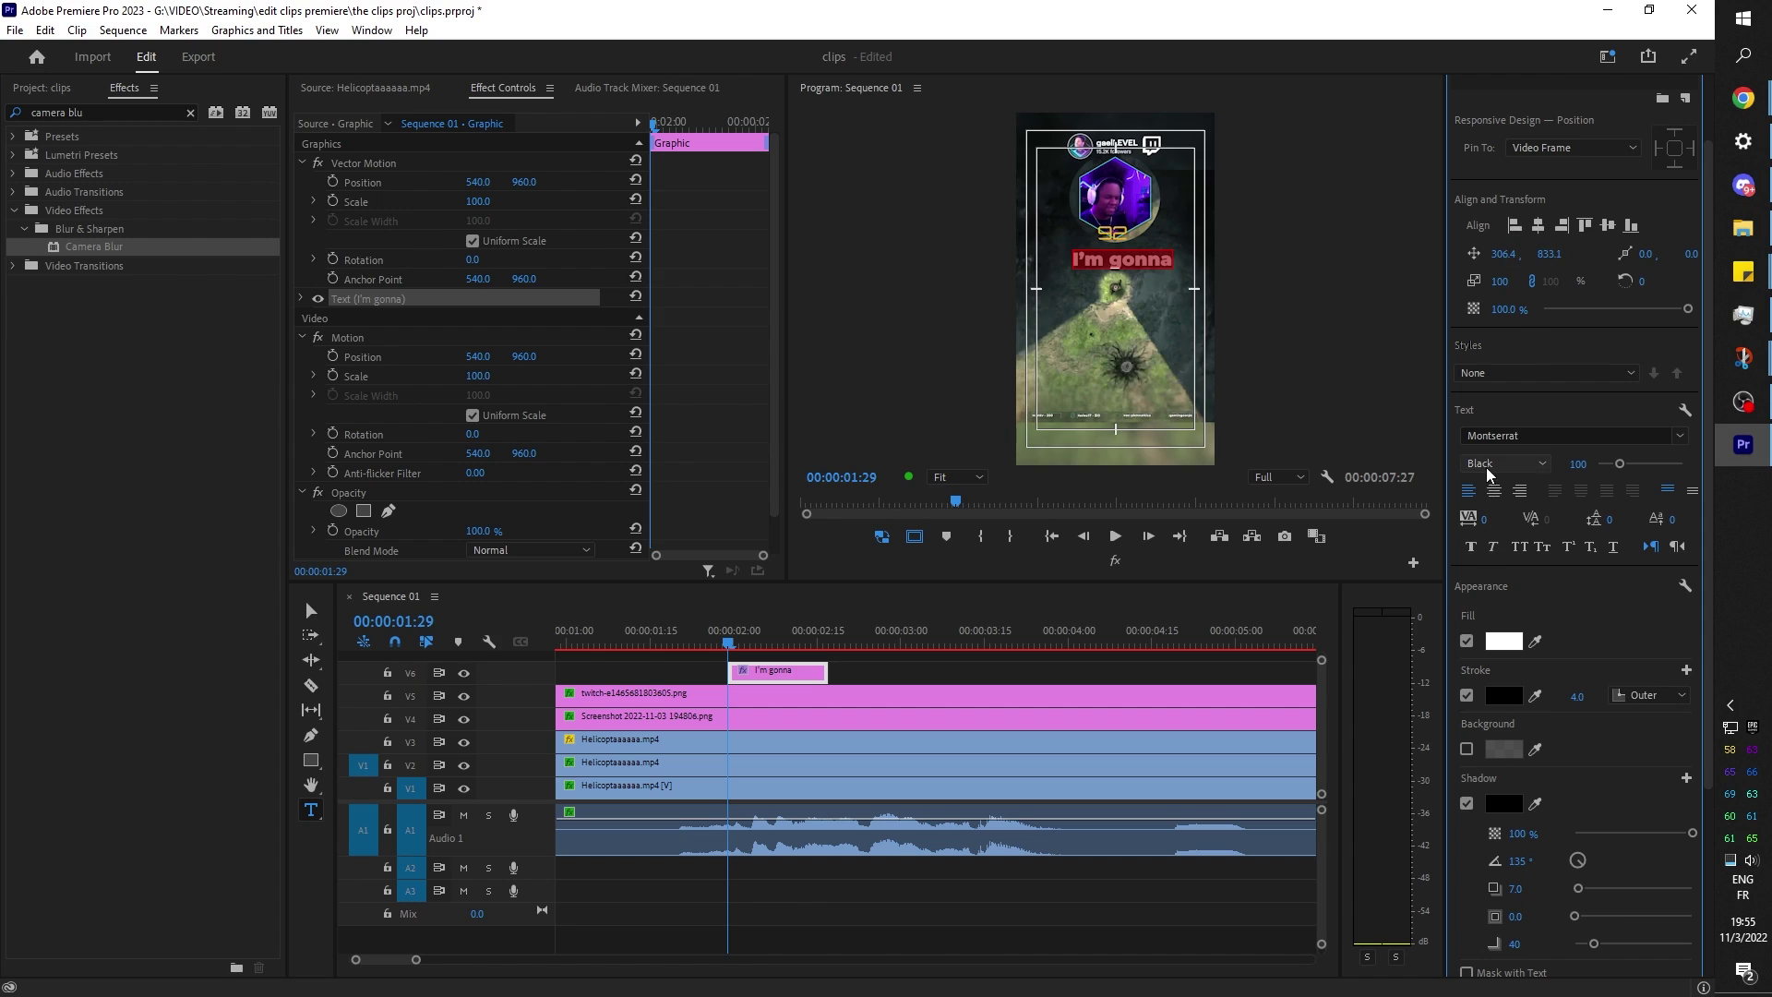
click(1491, 497)
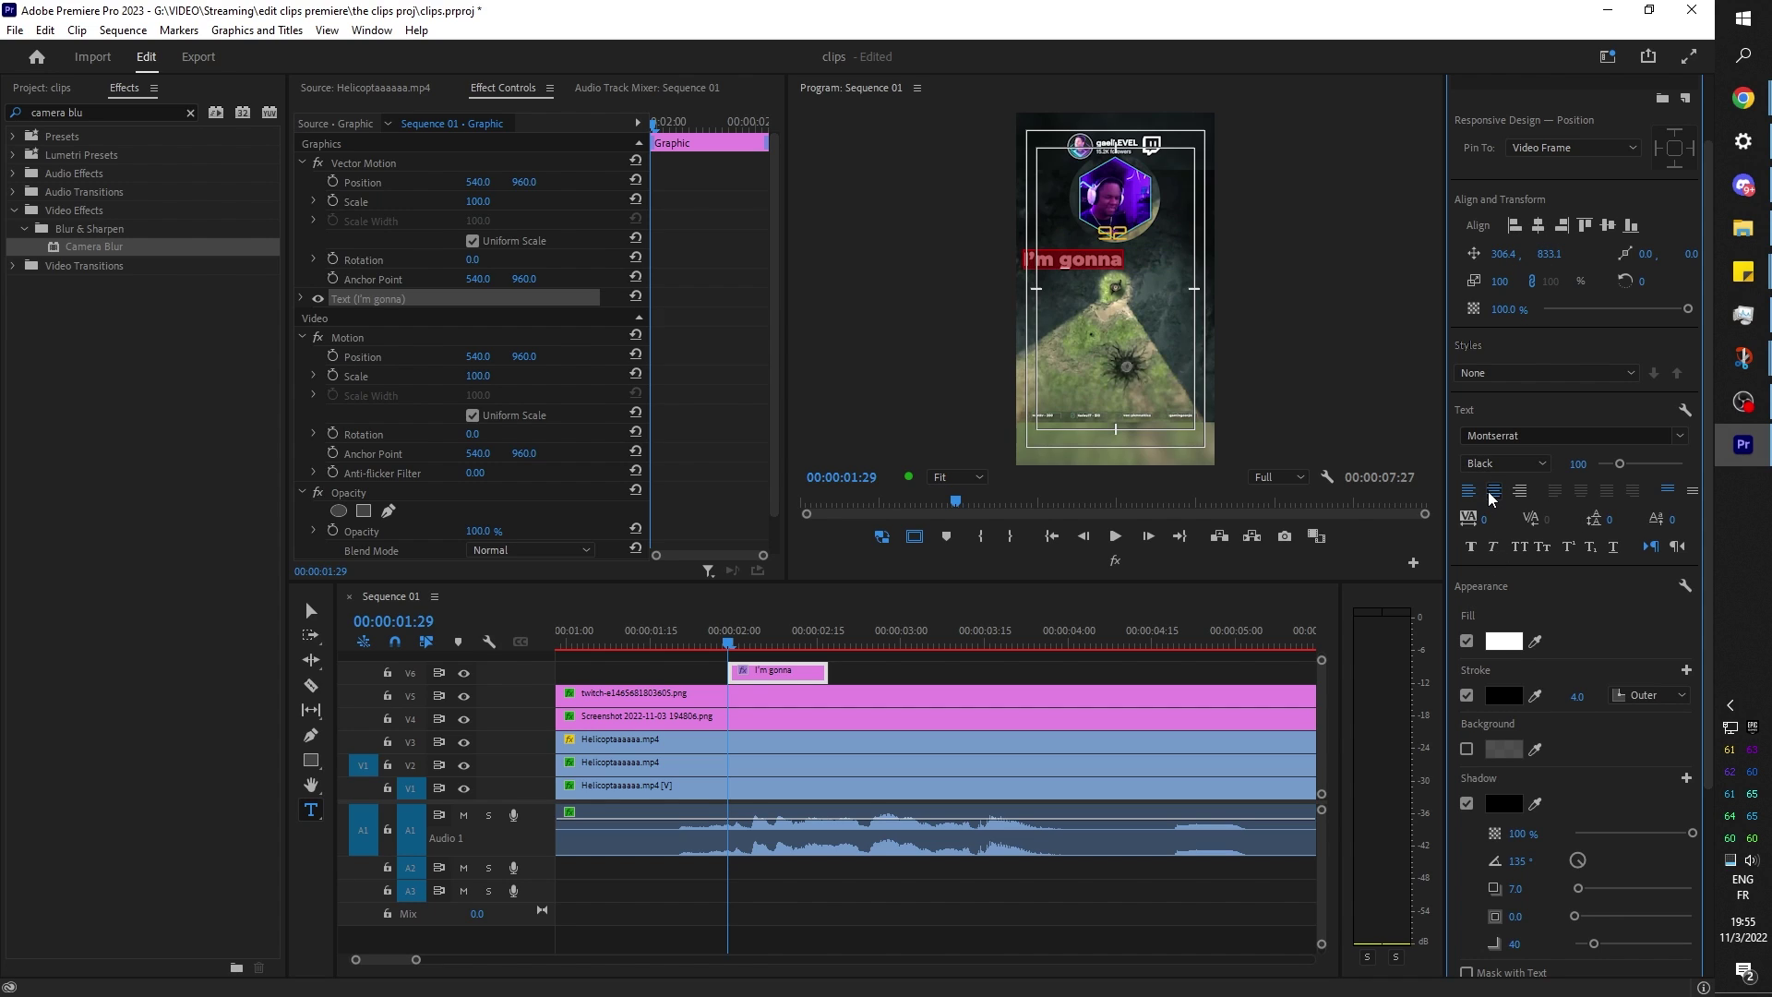
click(1539, 229)
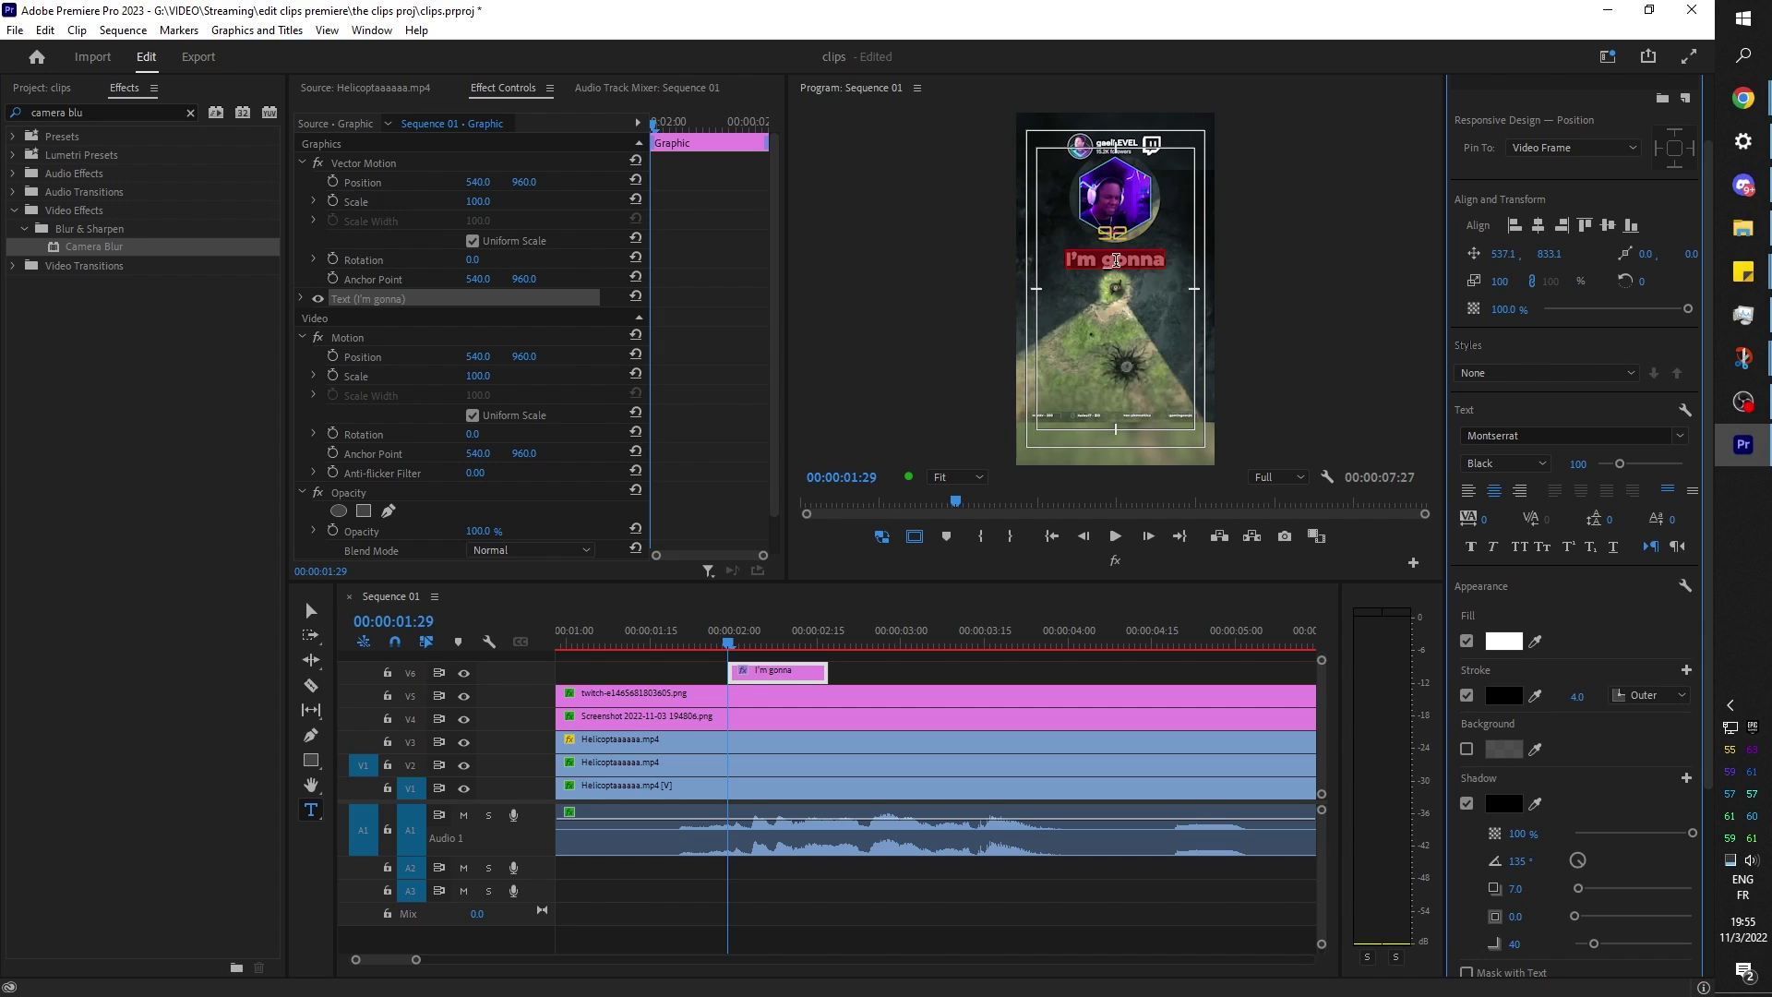
triple_click(1115, 260)
text(gzrgjhzg)
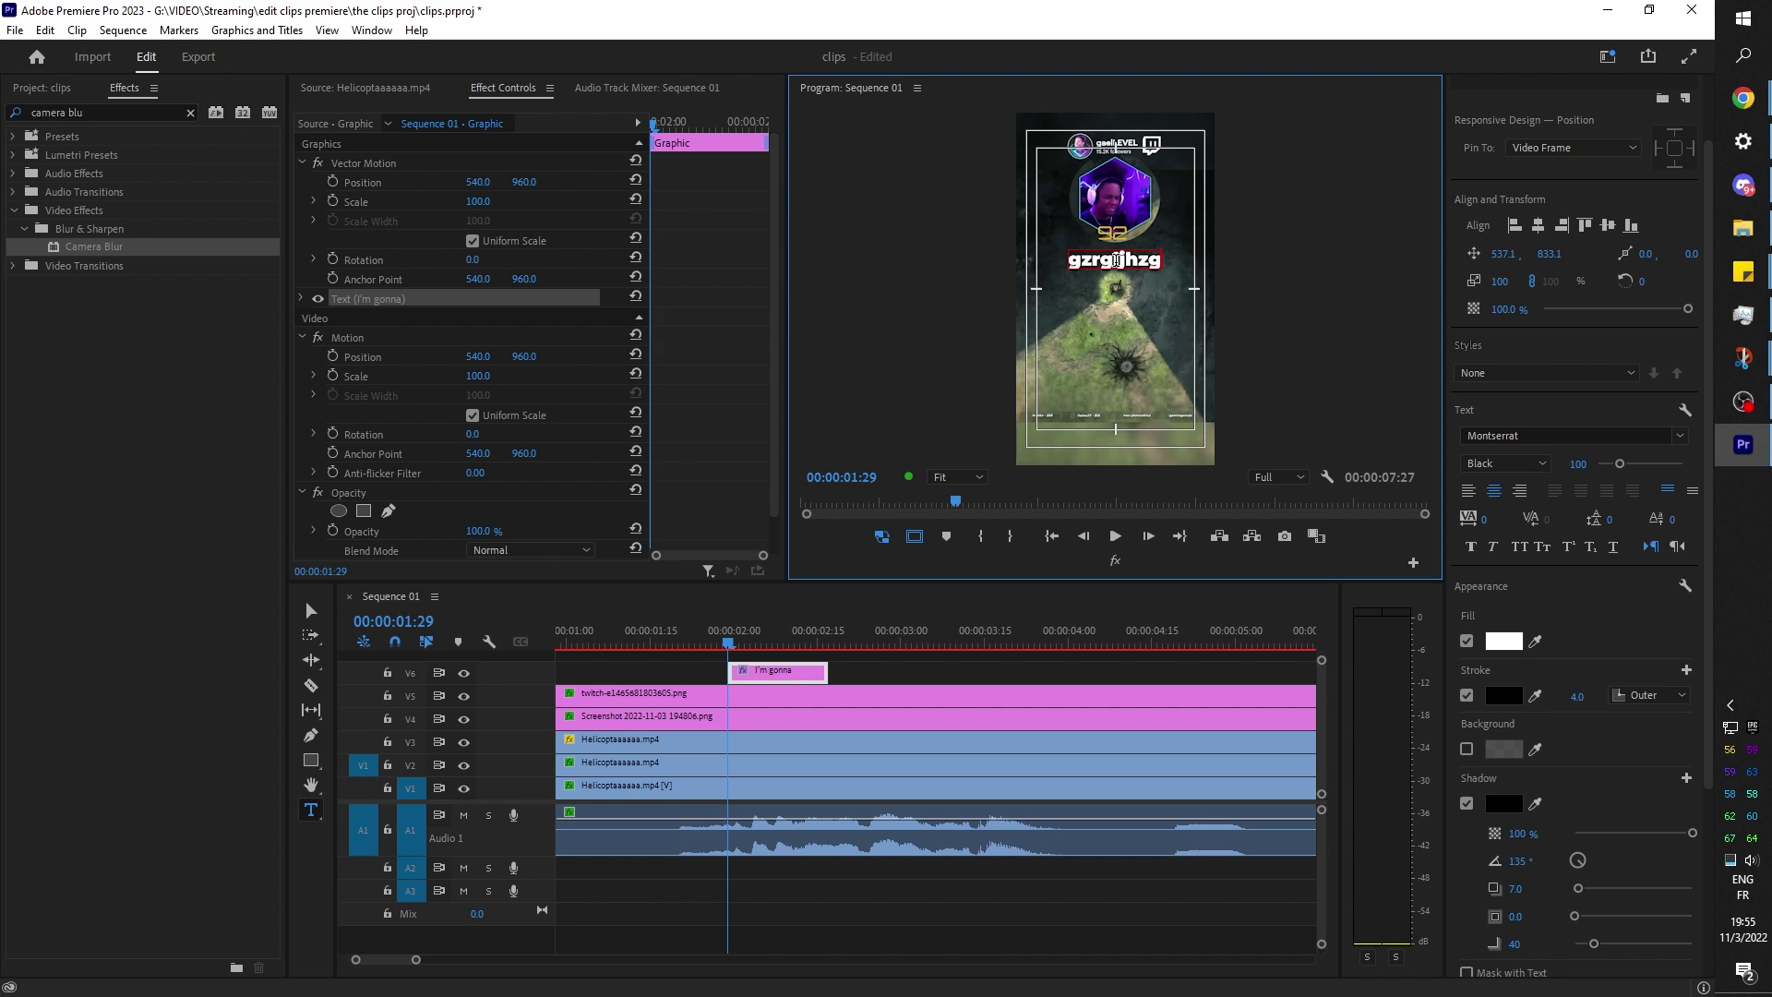
key(ctrl+z)
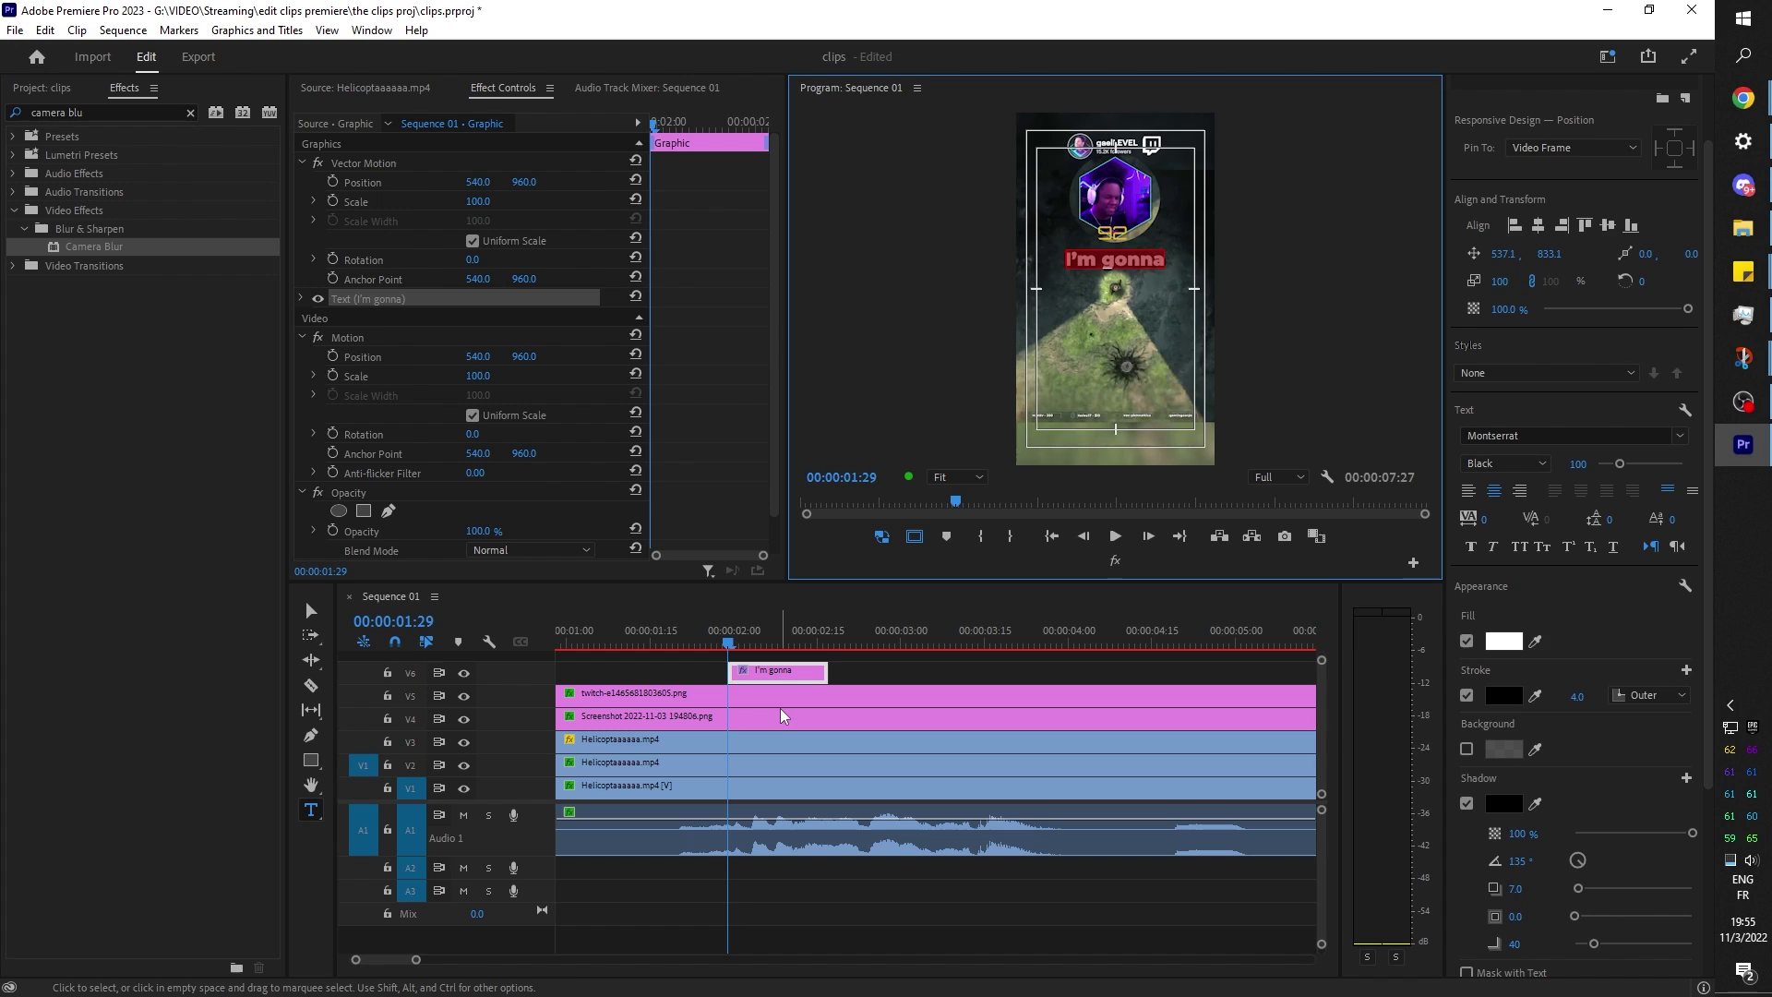
click(796, 637)
Trim the 'I'm gonna' caption at the playhead and paste a duplicate after it.
drag(833, 675, 795, 676)
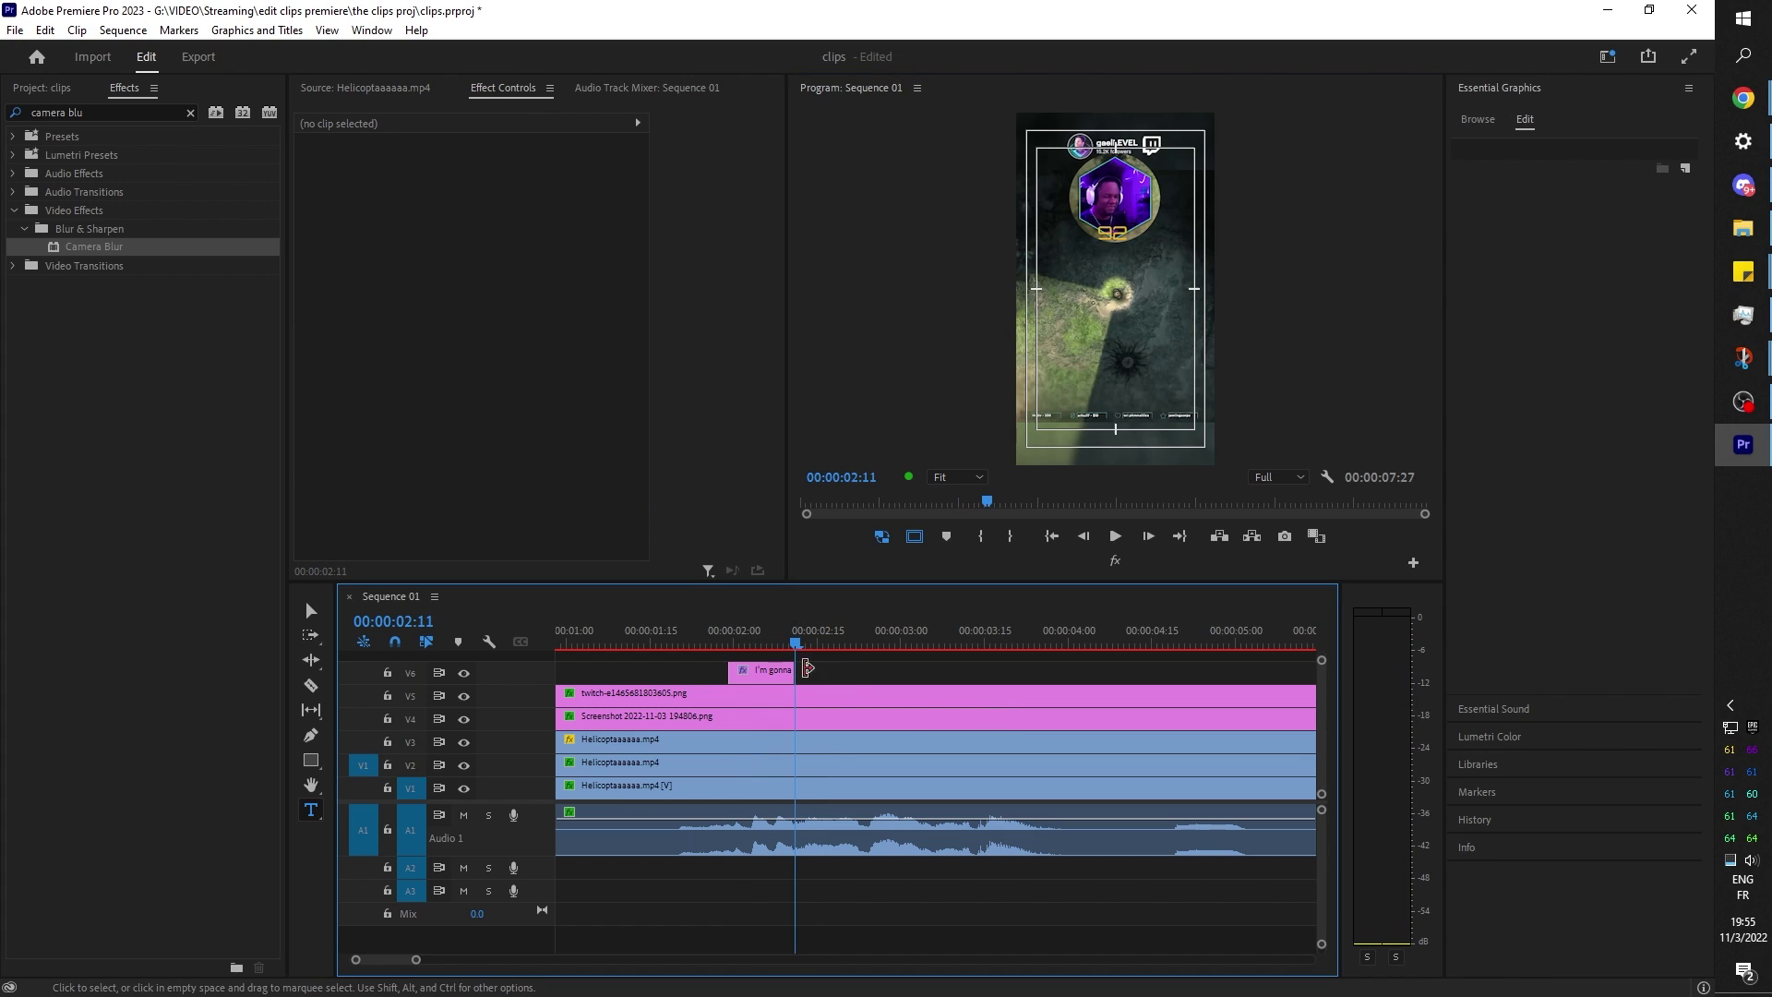
click(749, 673)
key(ctrl+c)
key(ctrl+v)
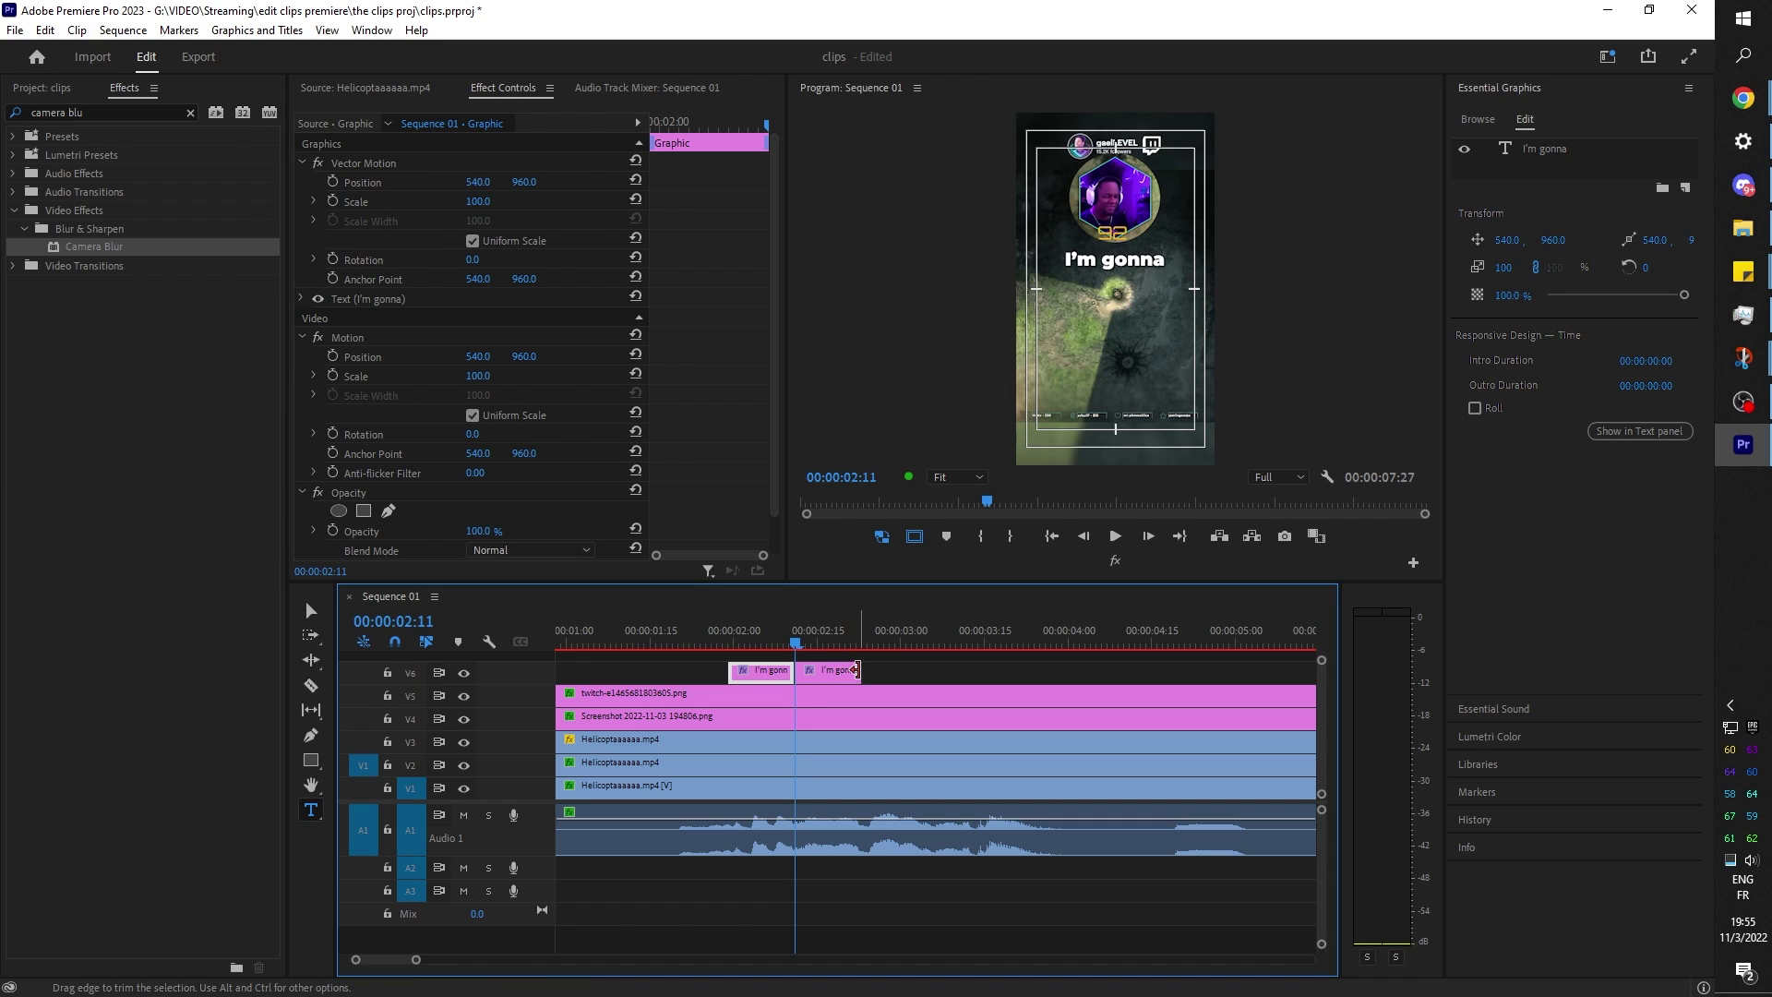
Change the duplicate caption to 'play like that' and lengthen its clip.
key(space)
key(space)
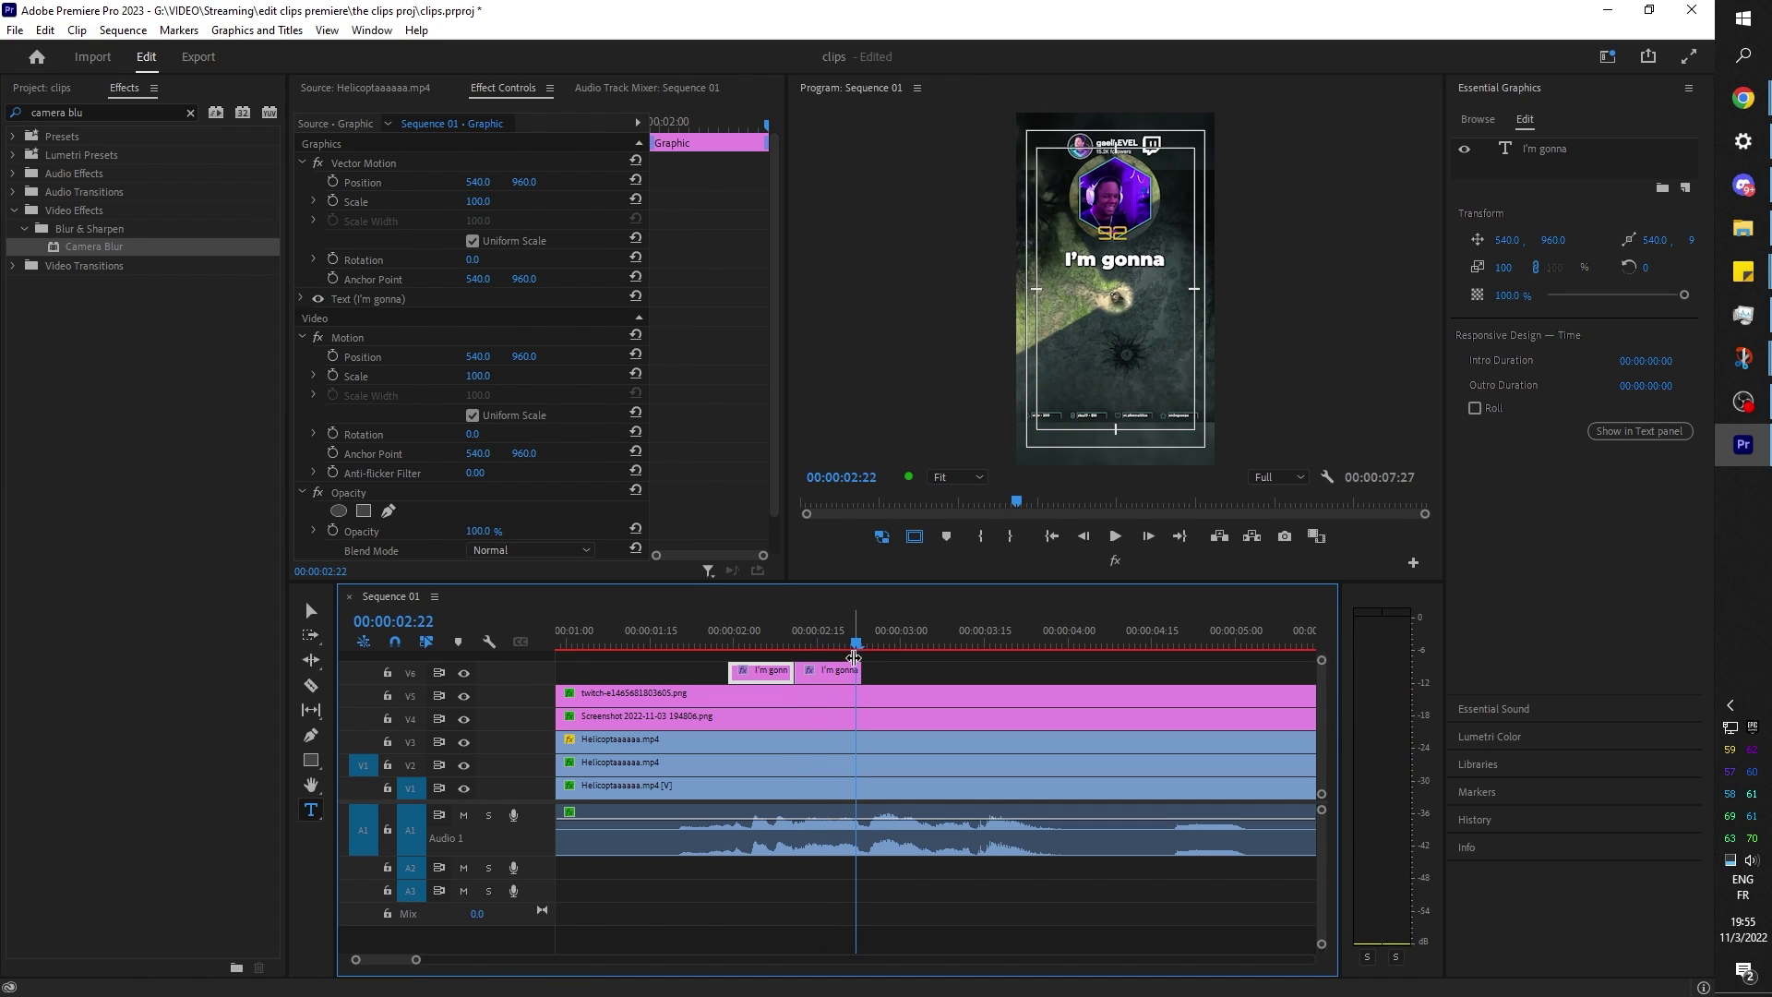
drag(807, 638, 833, 637)
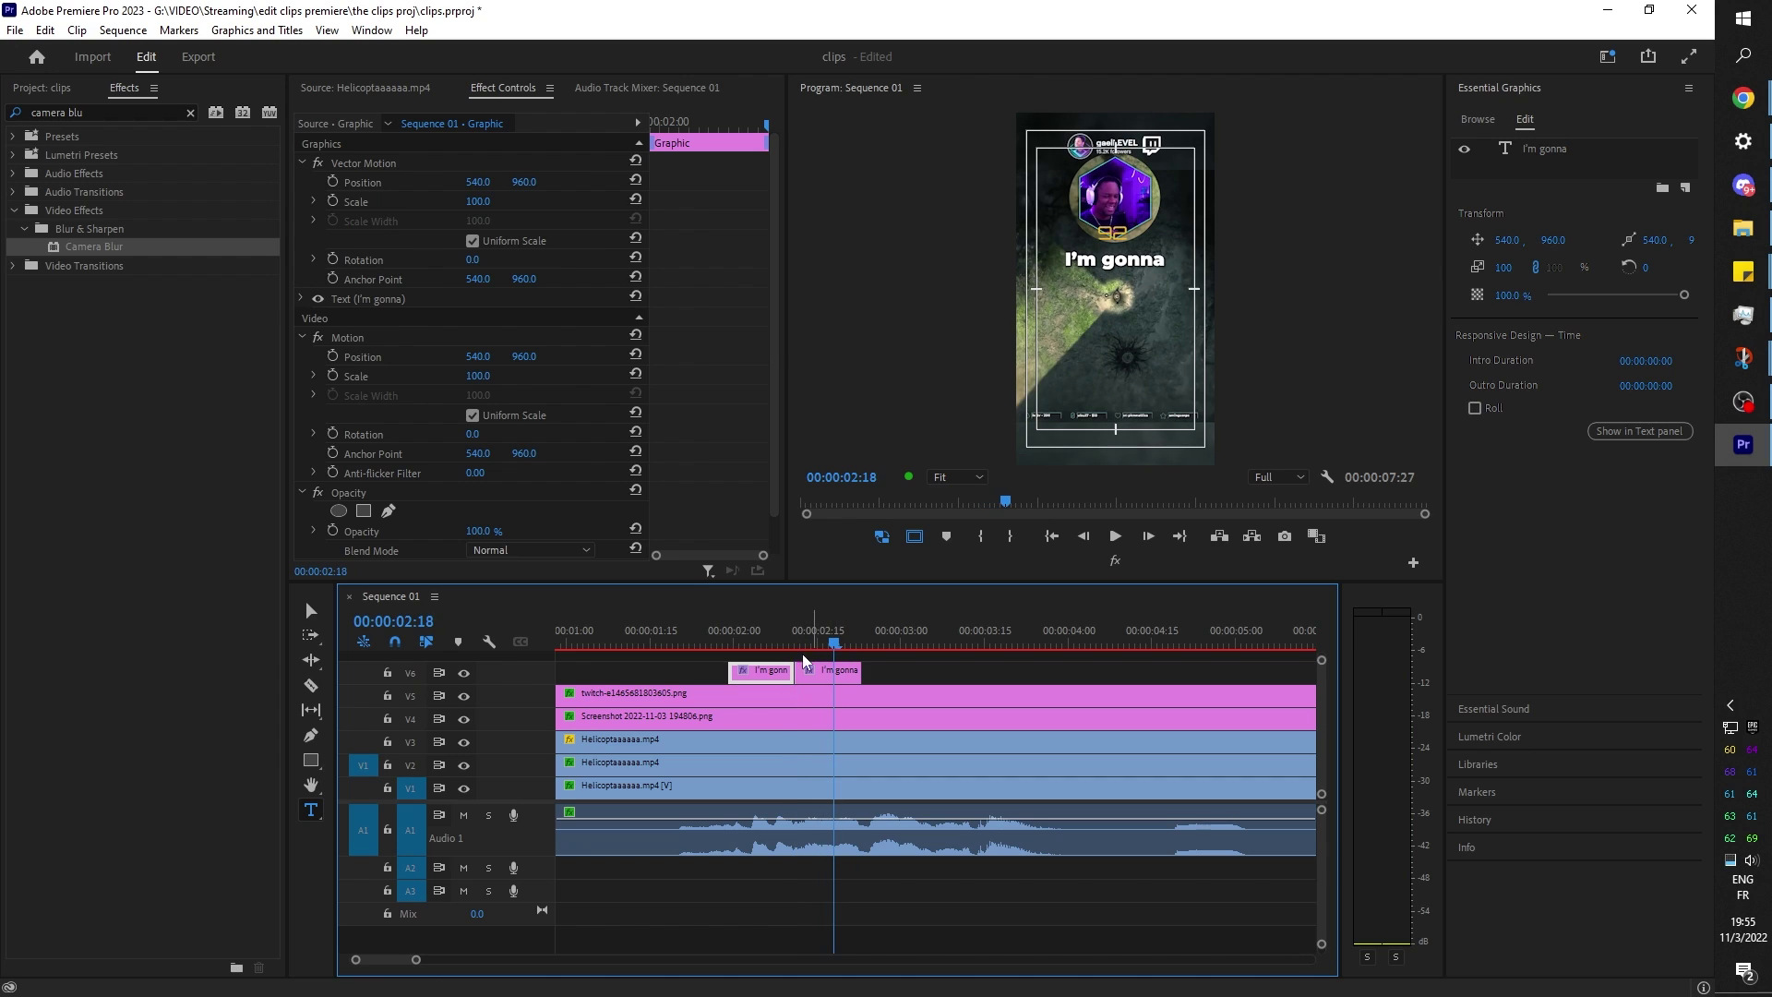
click(841, 672)
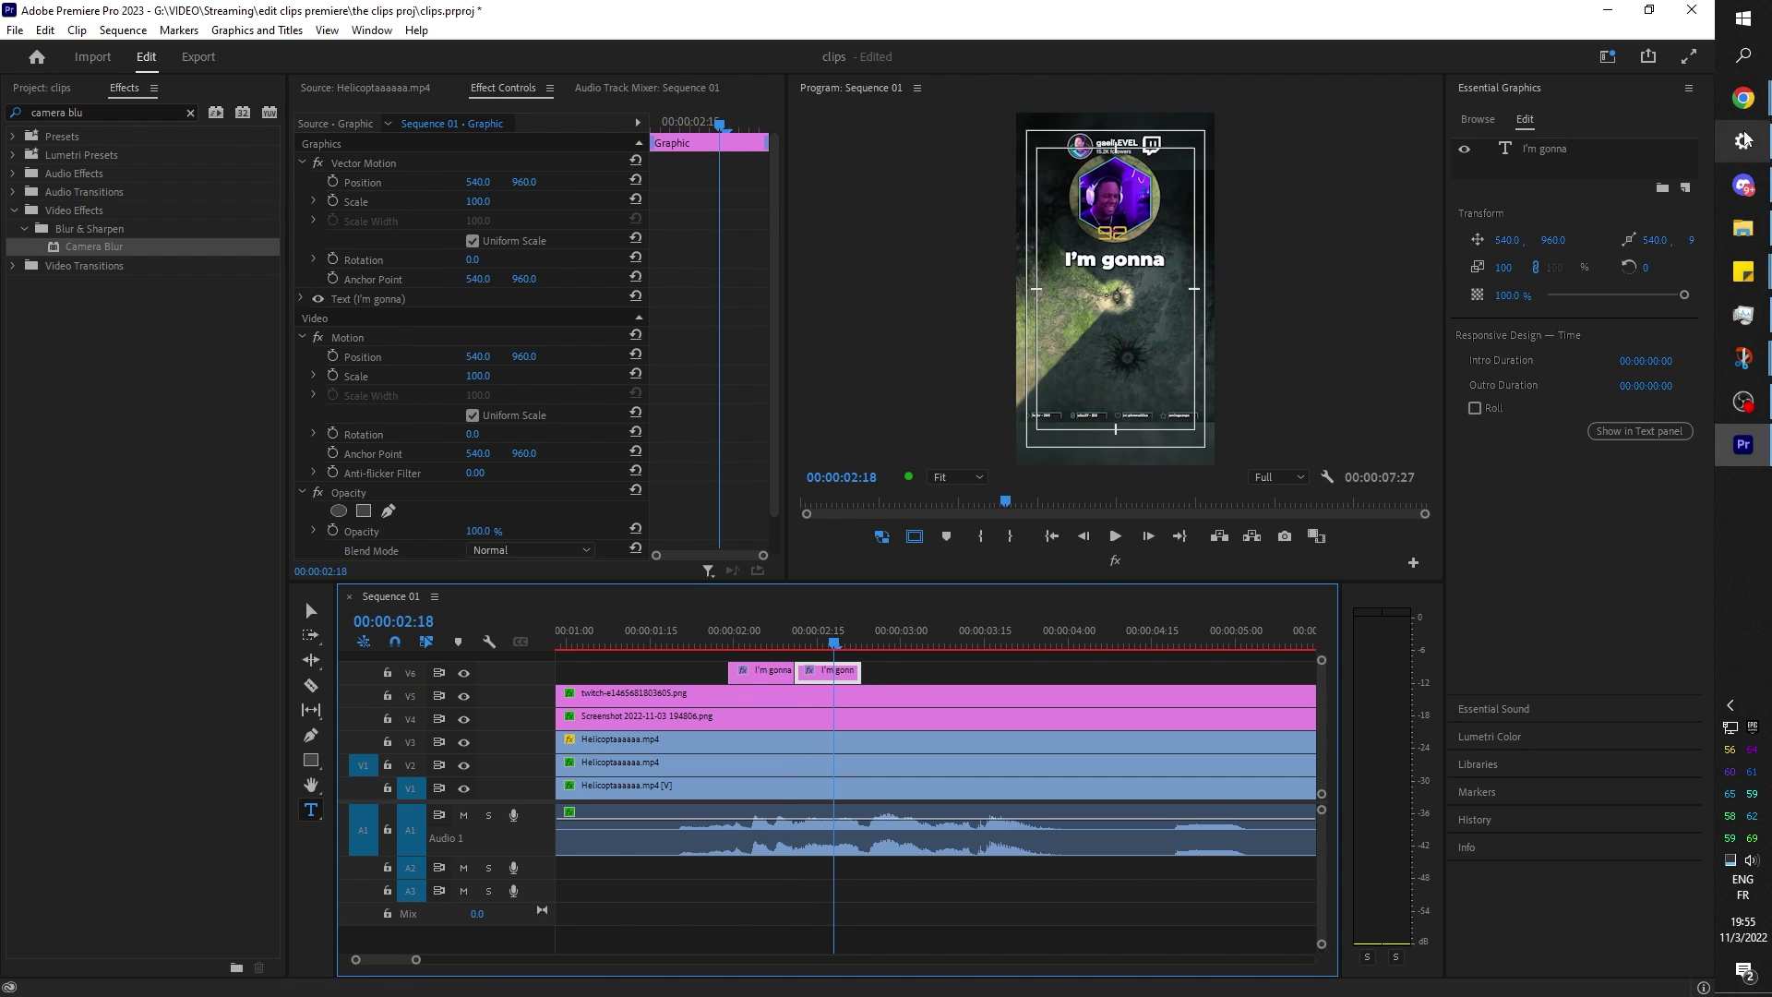
click(1508, 151)
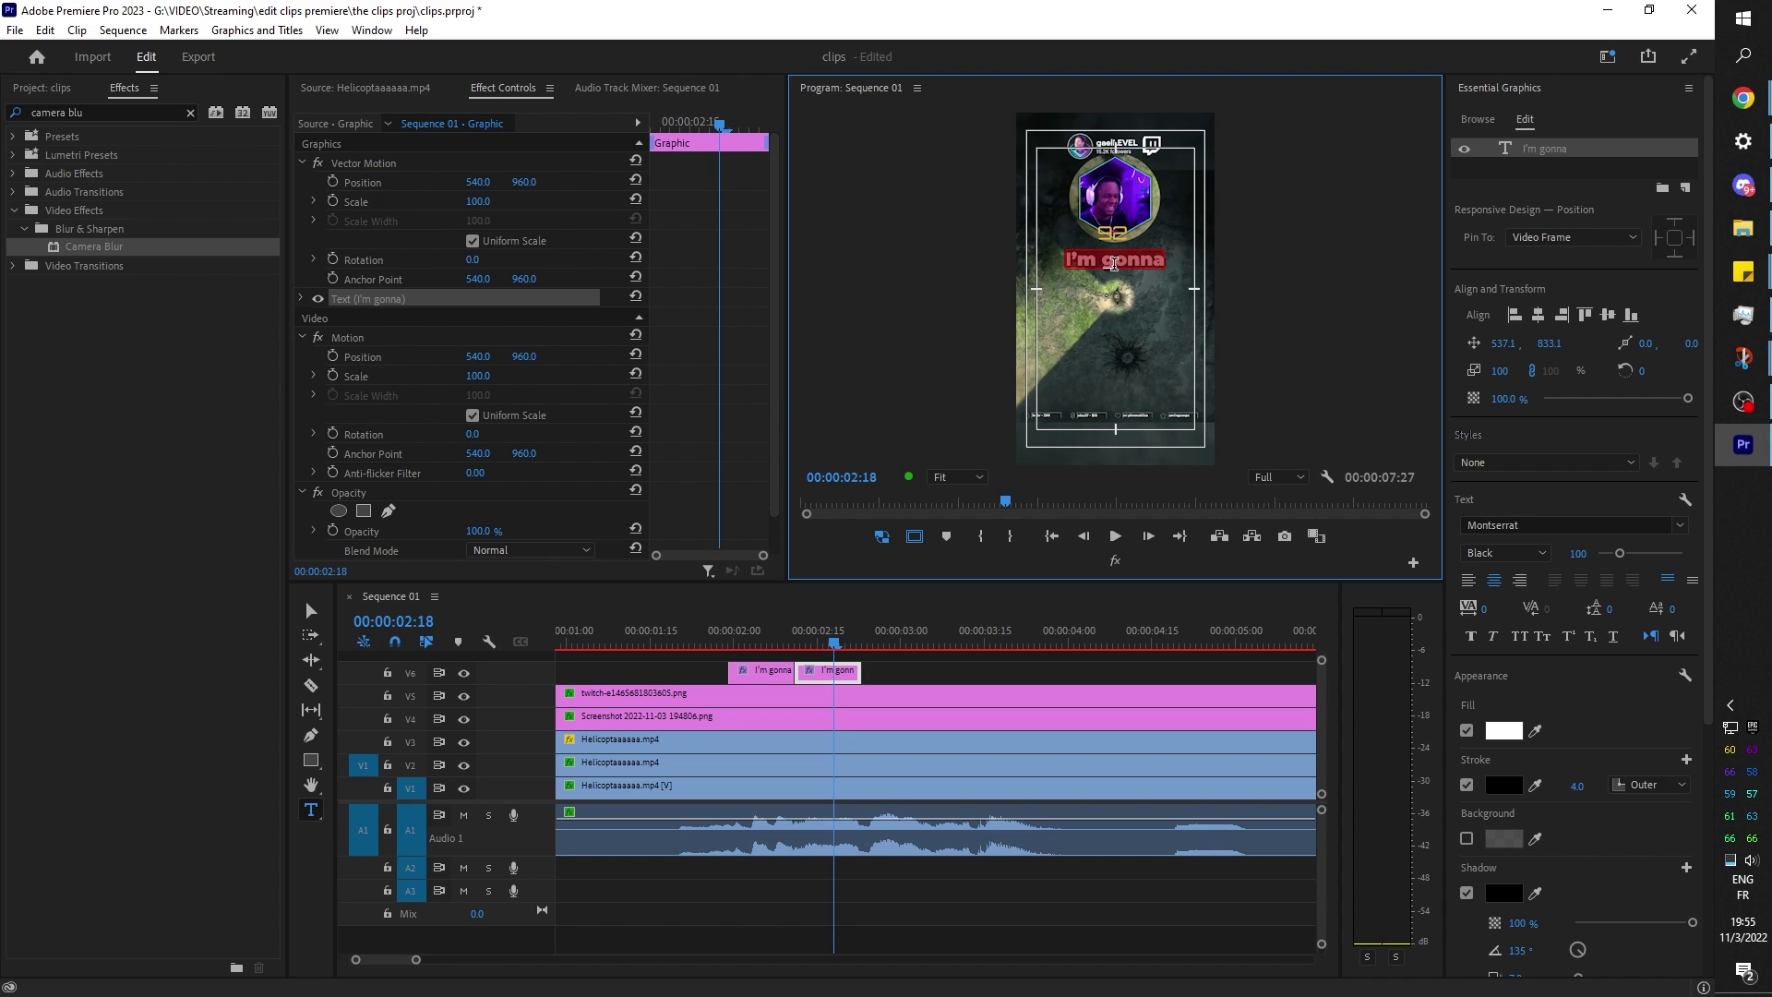
text(play like that)
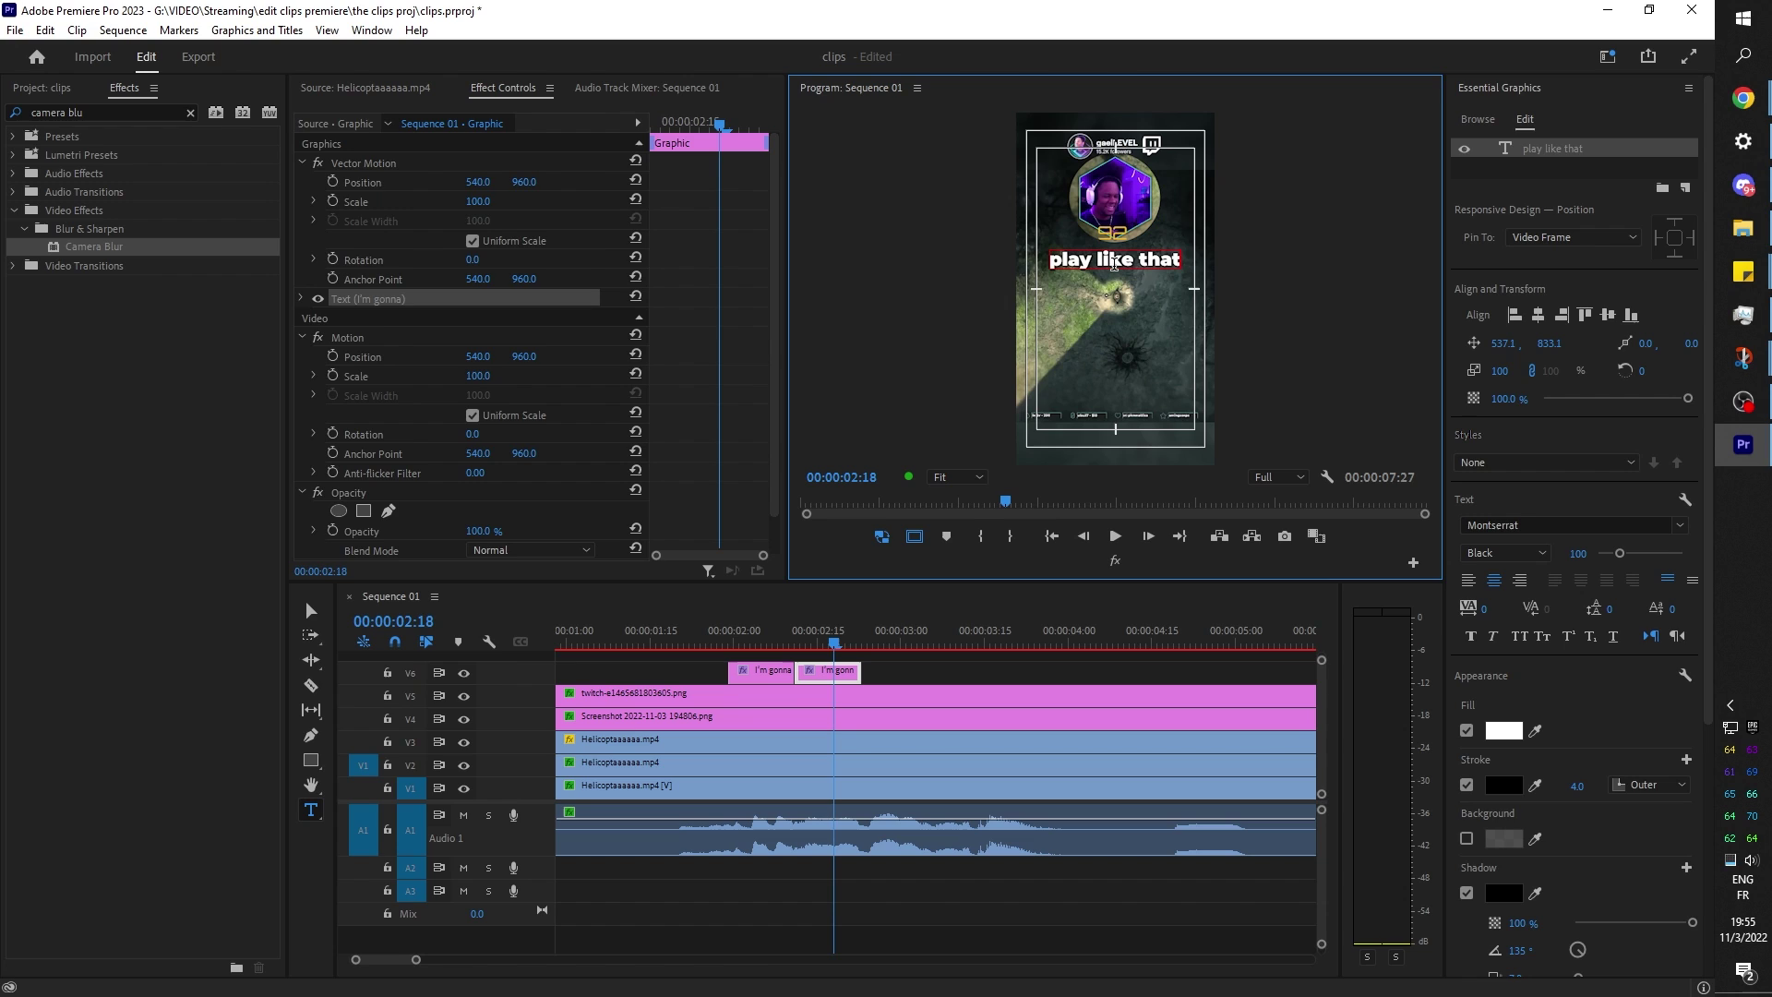
drag(844, 671, 965, 674)
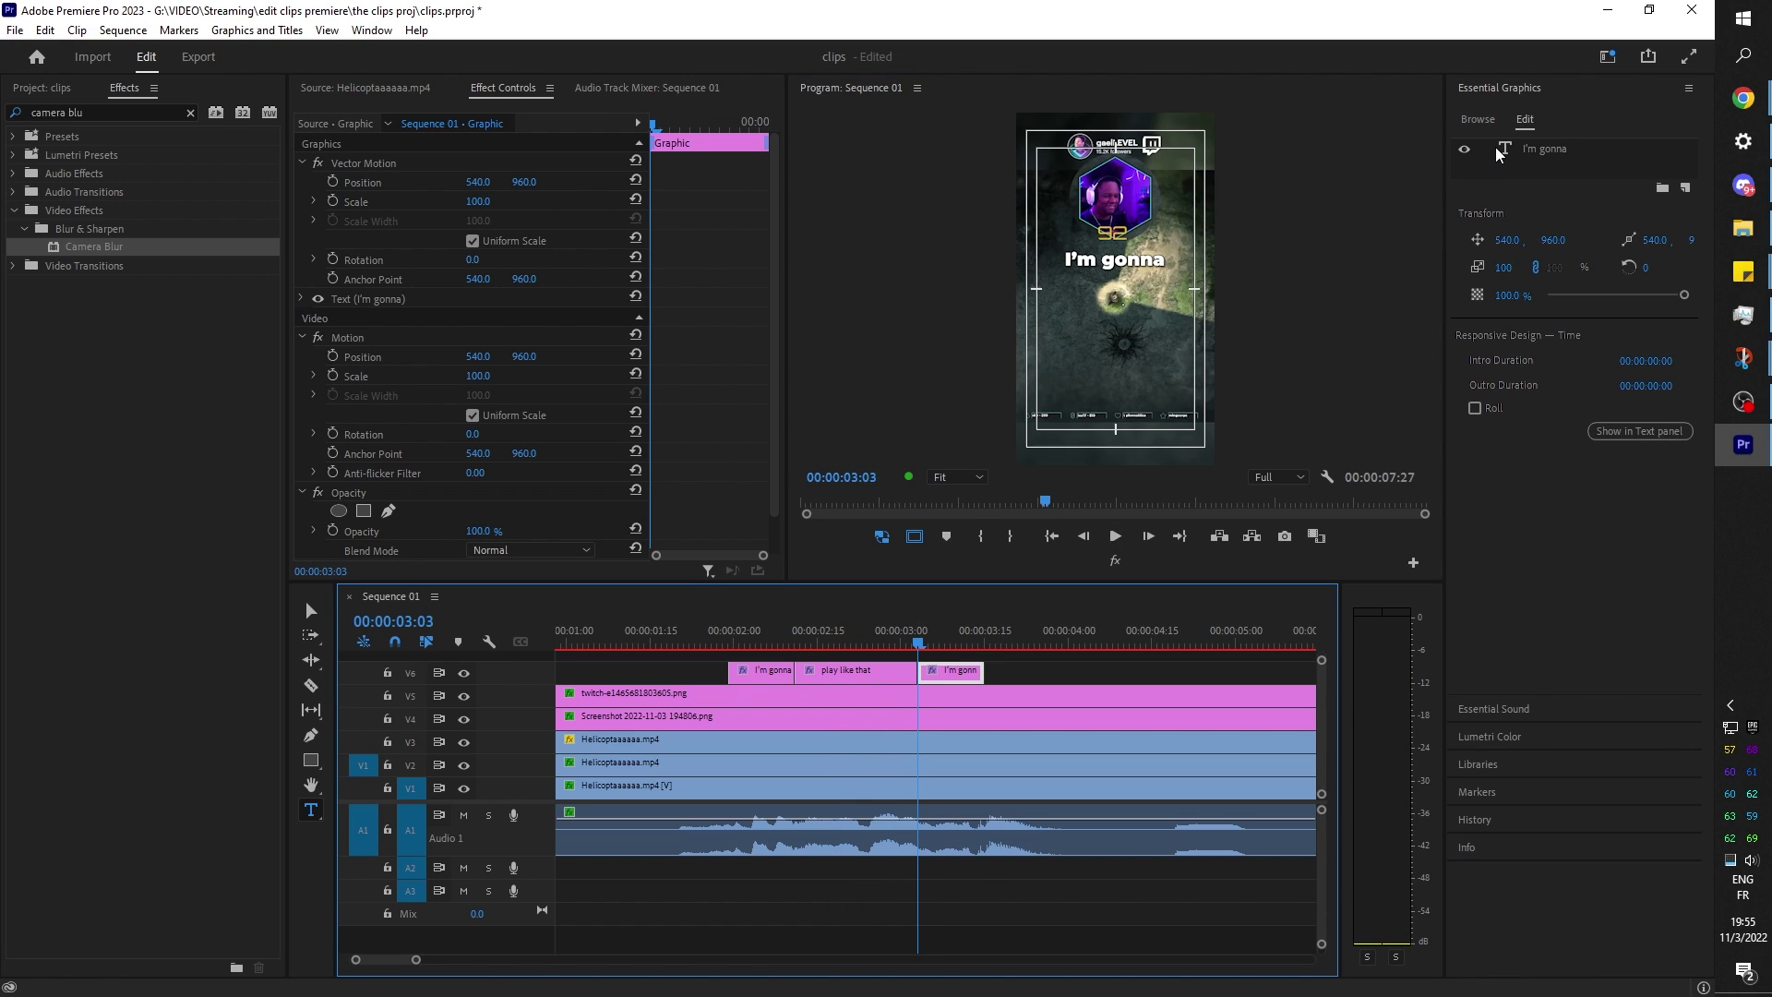
Make the third caption read 'I'm scared', extend its clip, and play it back.
click(1550, 157)
text(I'm scared)
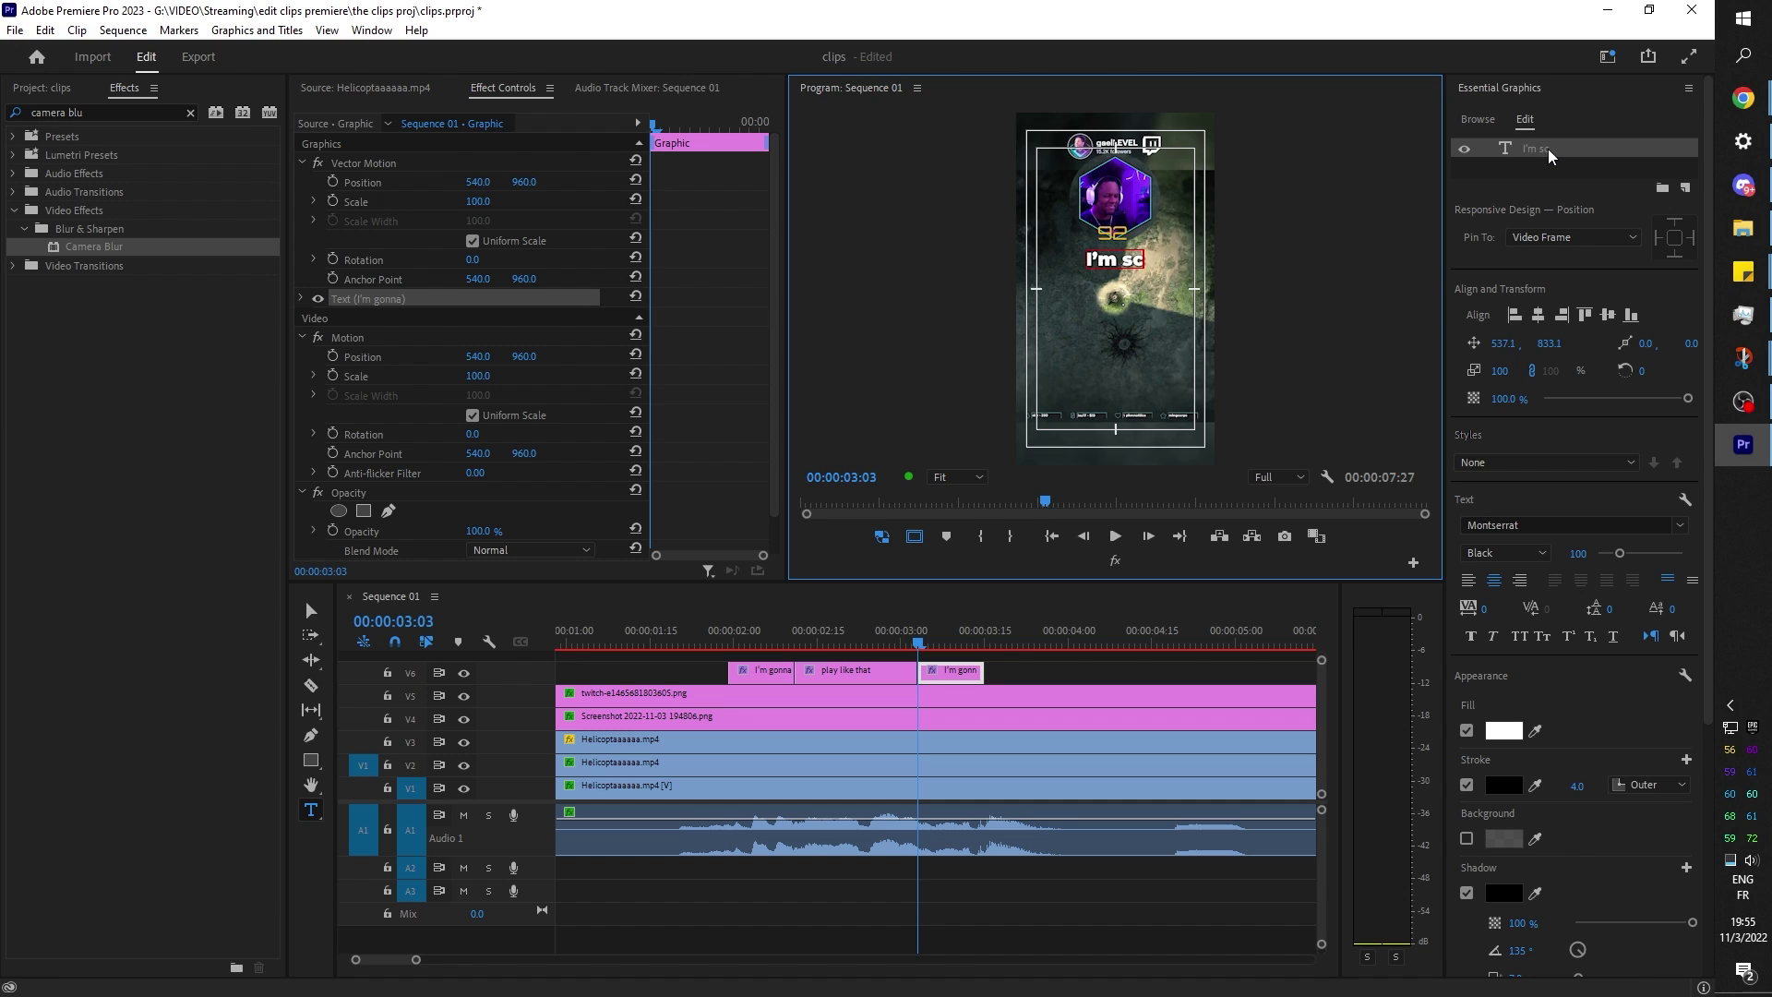
drag(983, 672, 1043, 672)
click(1101, 680)
key(space)
key(space)
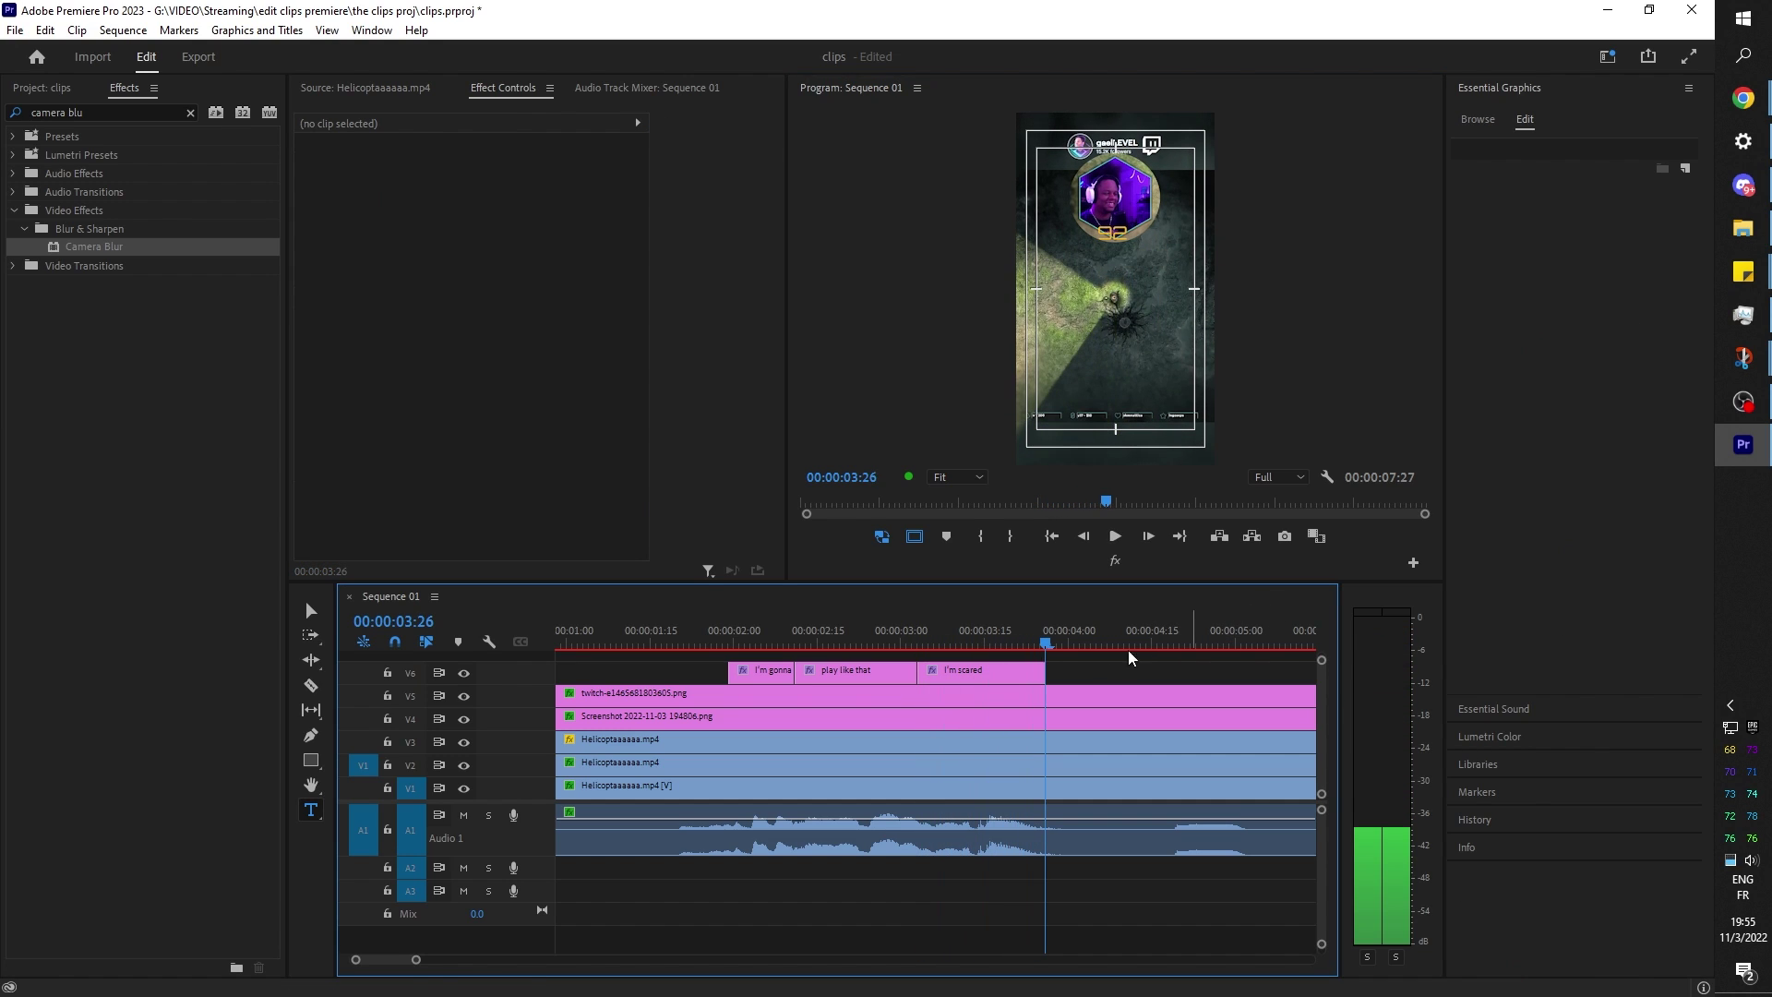
Insert 'too' so the third caption reads 'I'm too scared'.
click(991, 680)
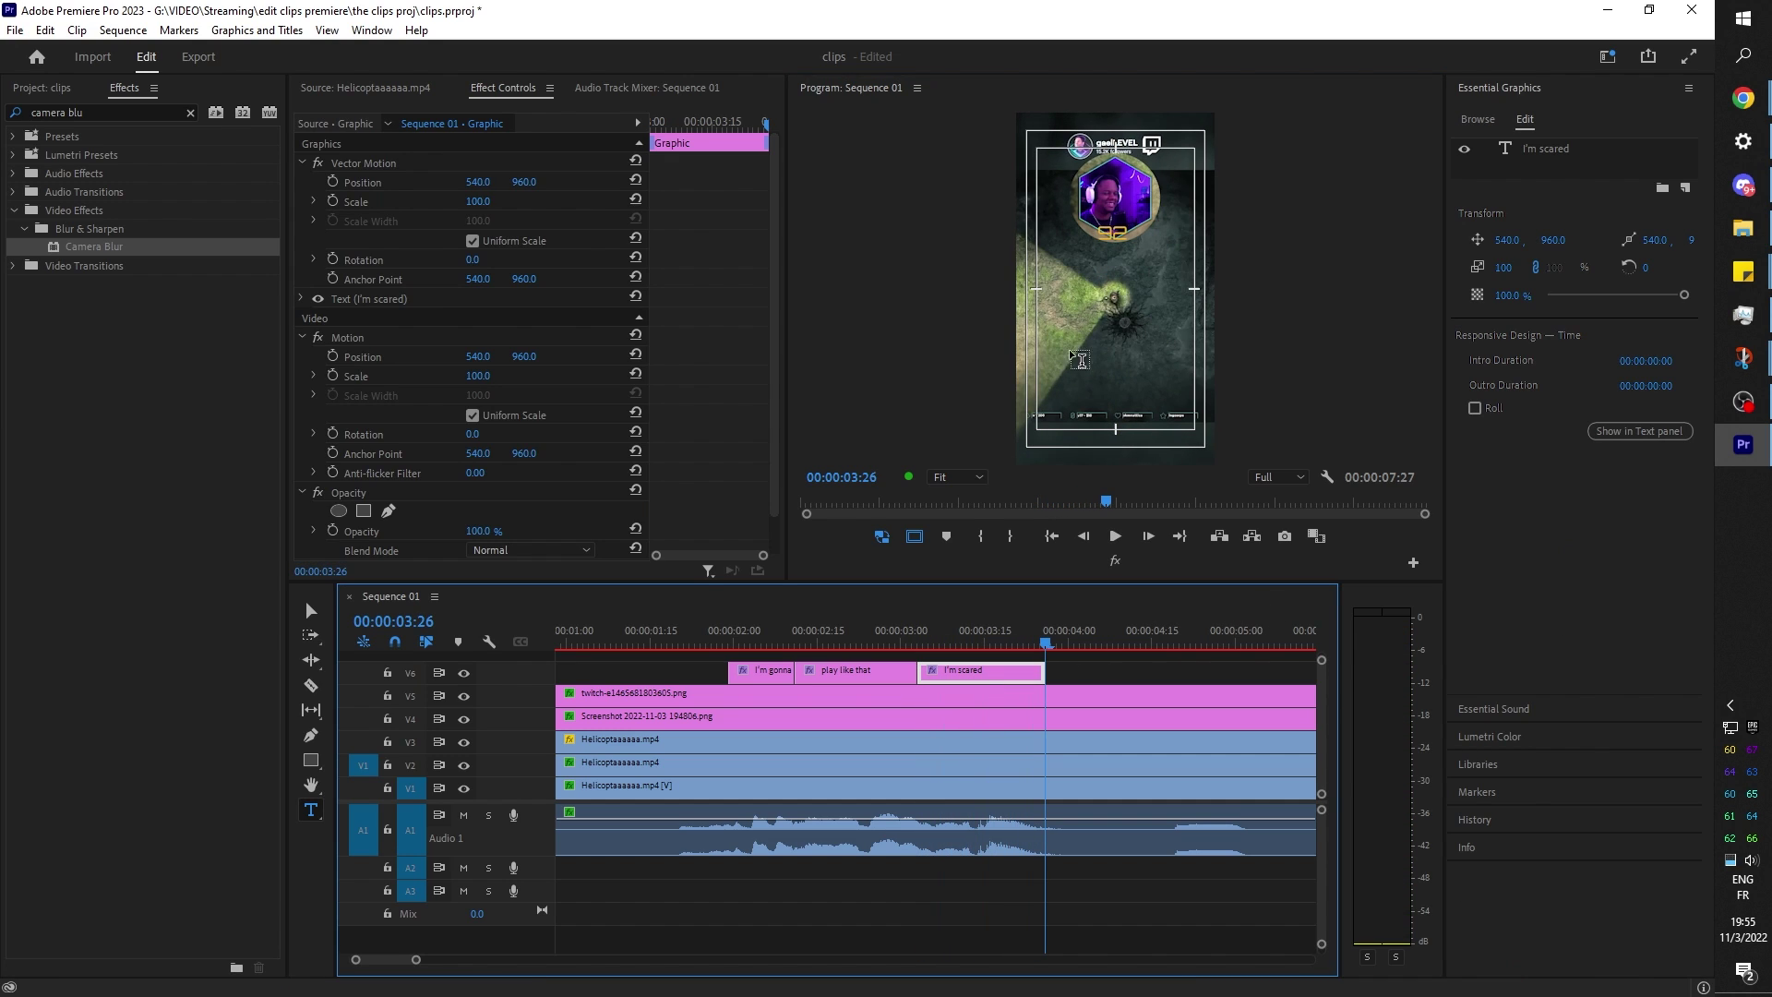
click(990, 630)
click(1103, 268)
click(1103, 269)
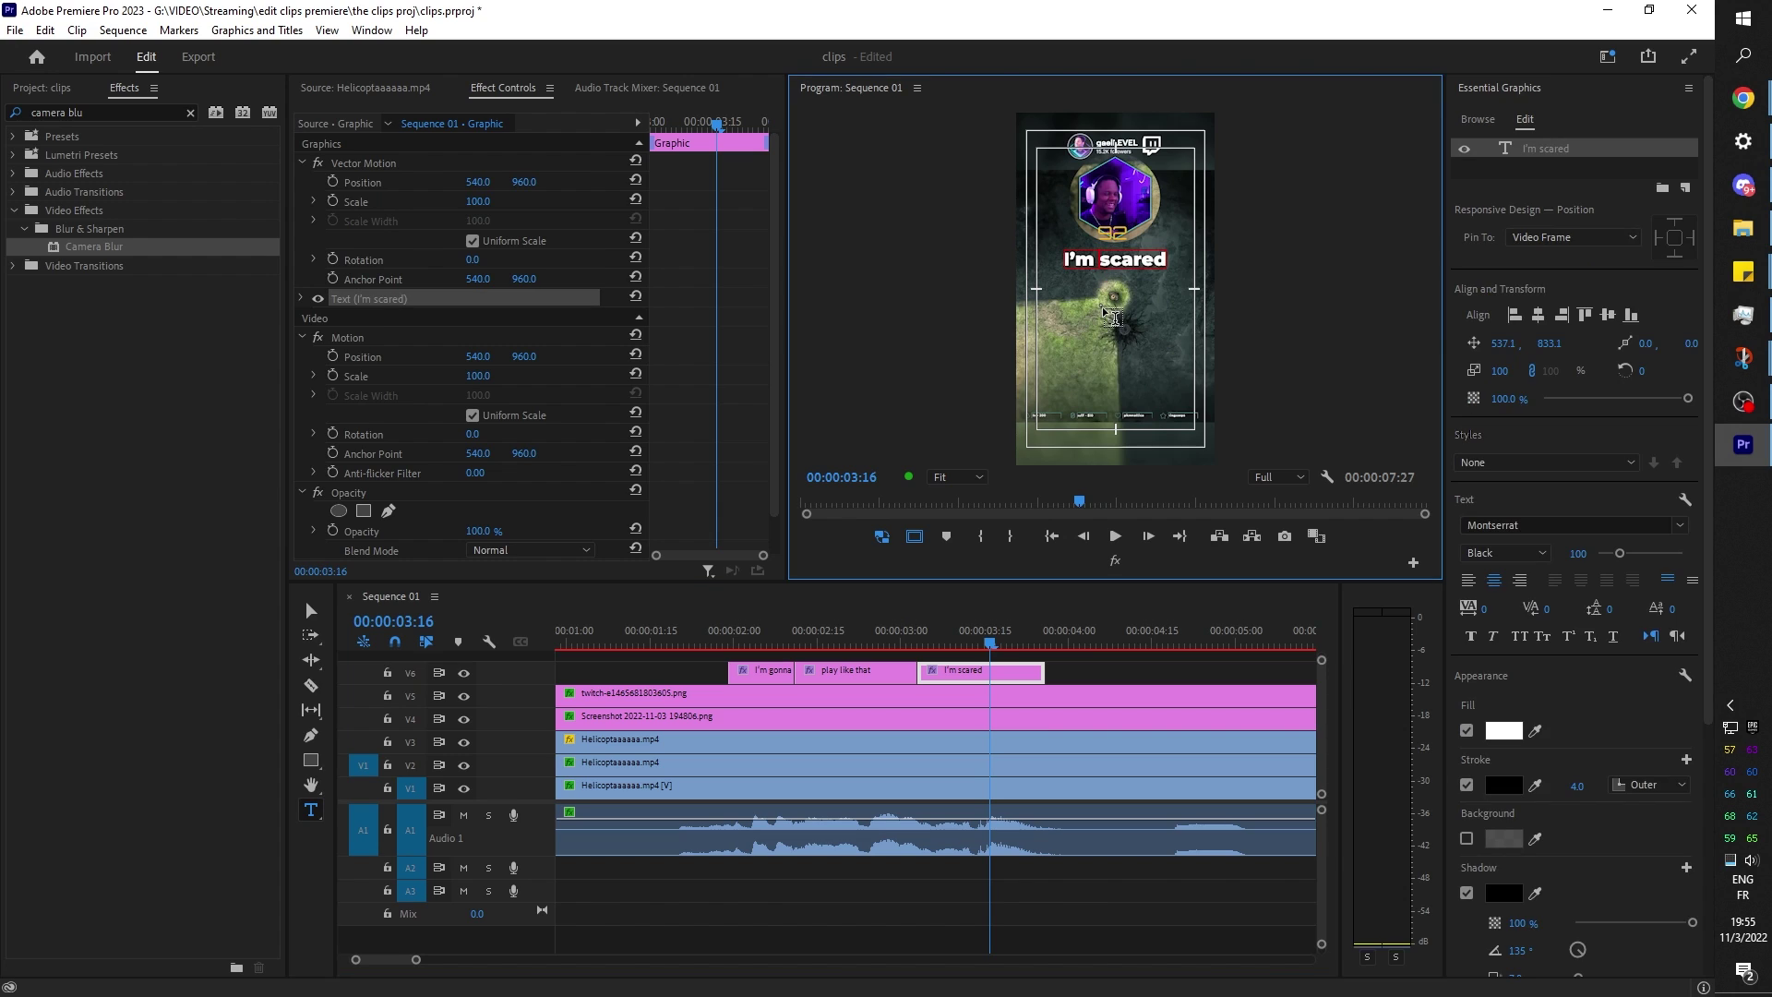
text(too)
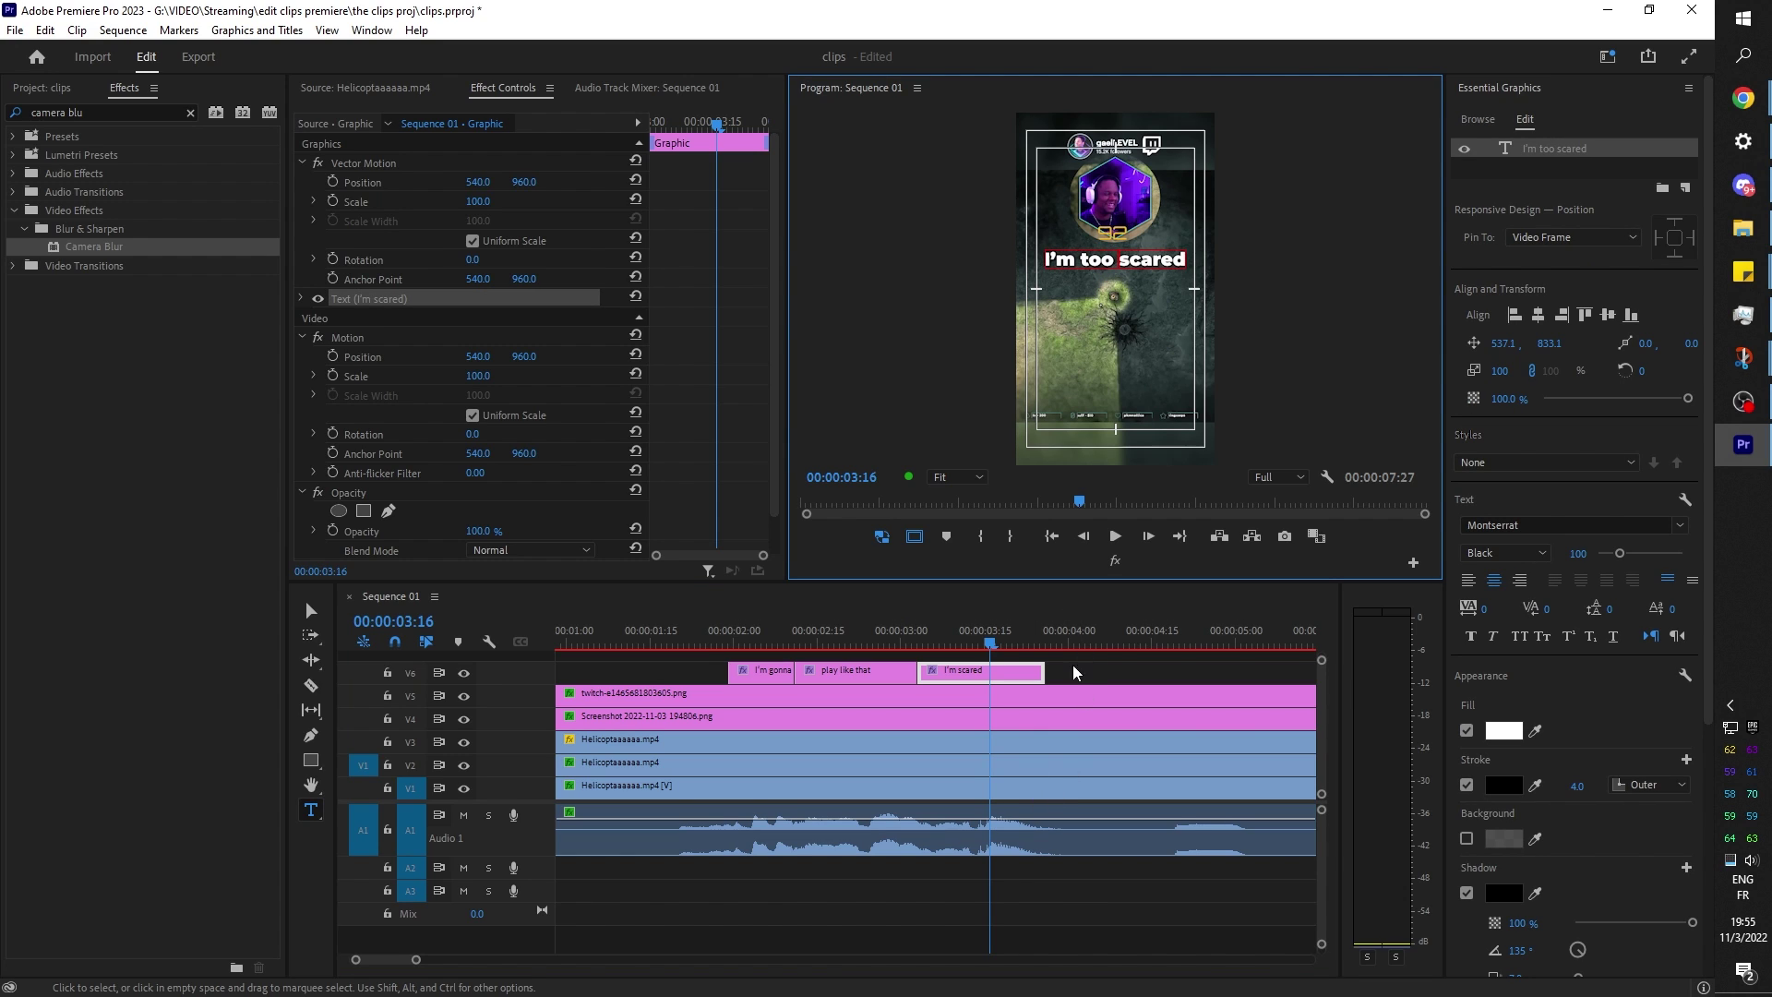
click(1070, 672)
Save the project and preview the three captions from before their start.
key(ctrl+s)
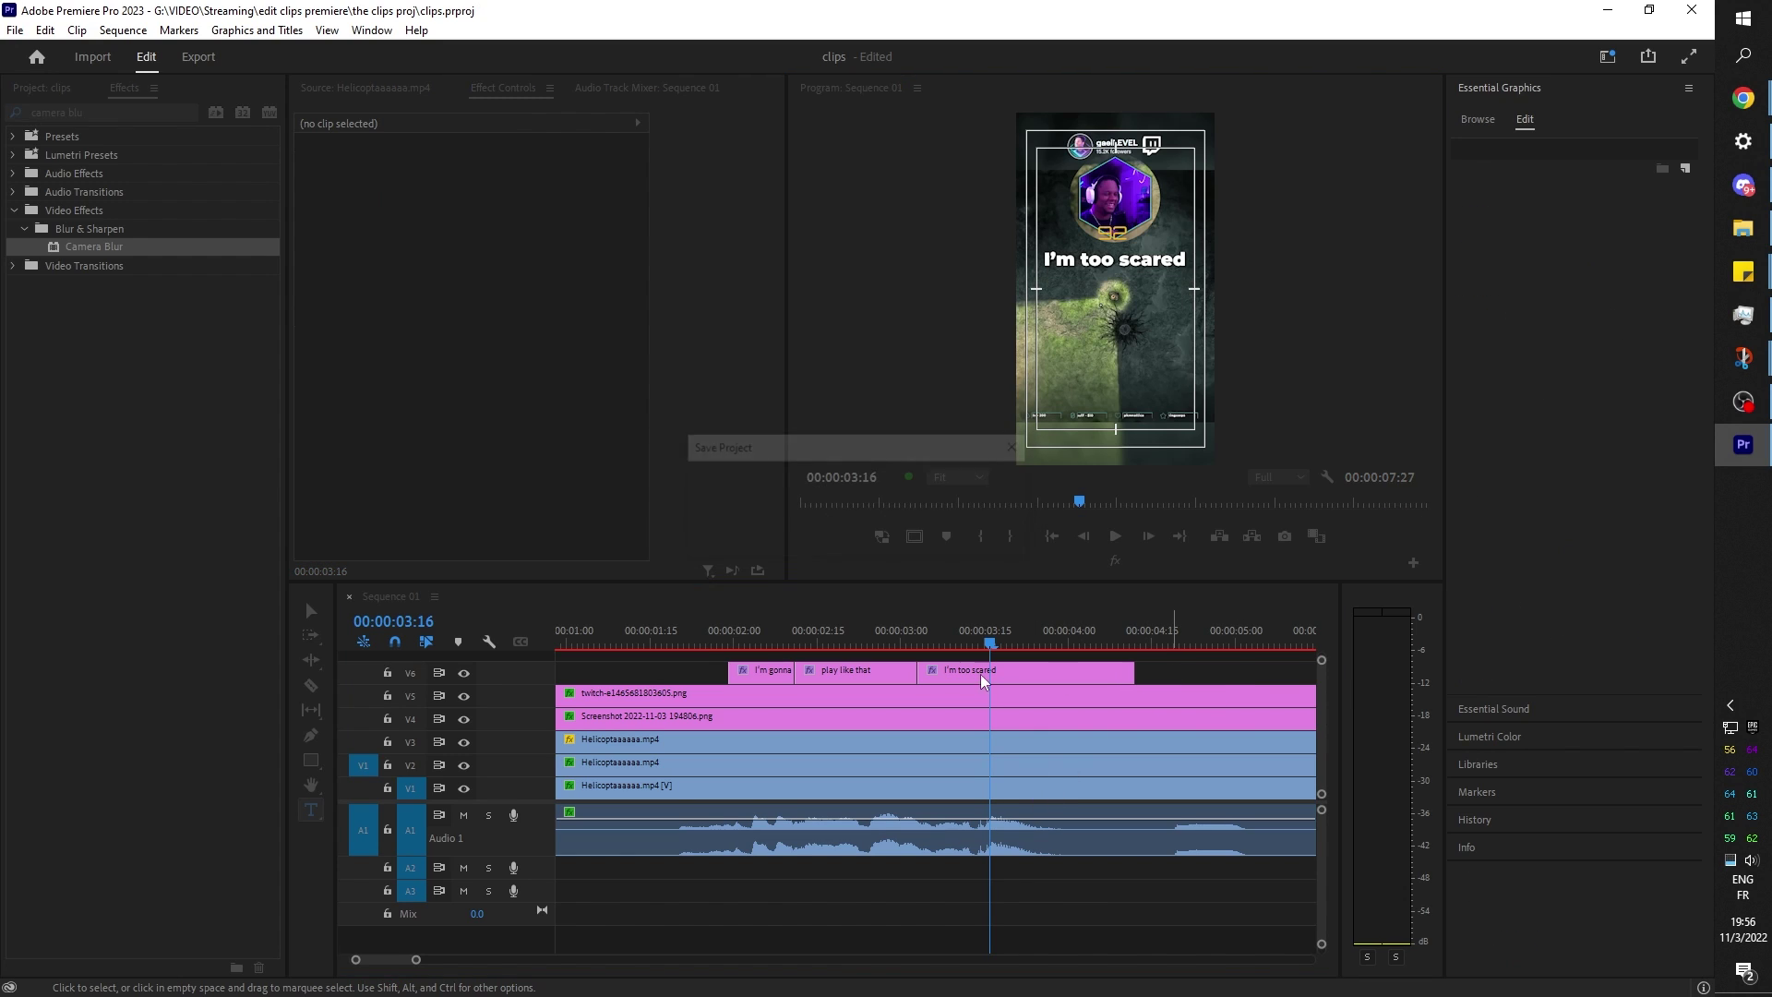
click(692, 633)
key(space)
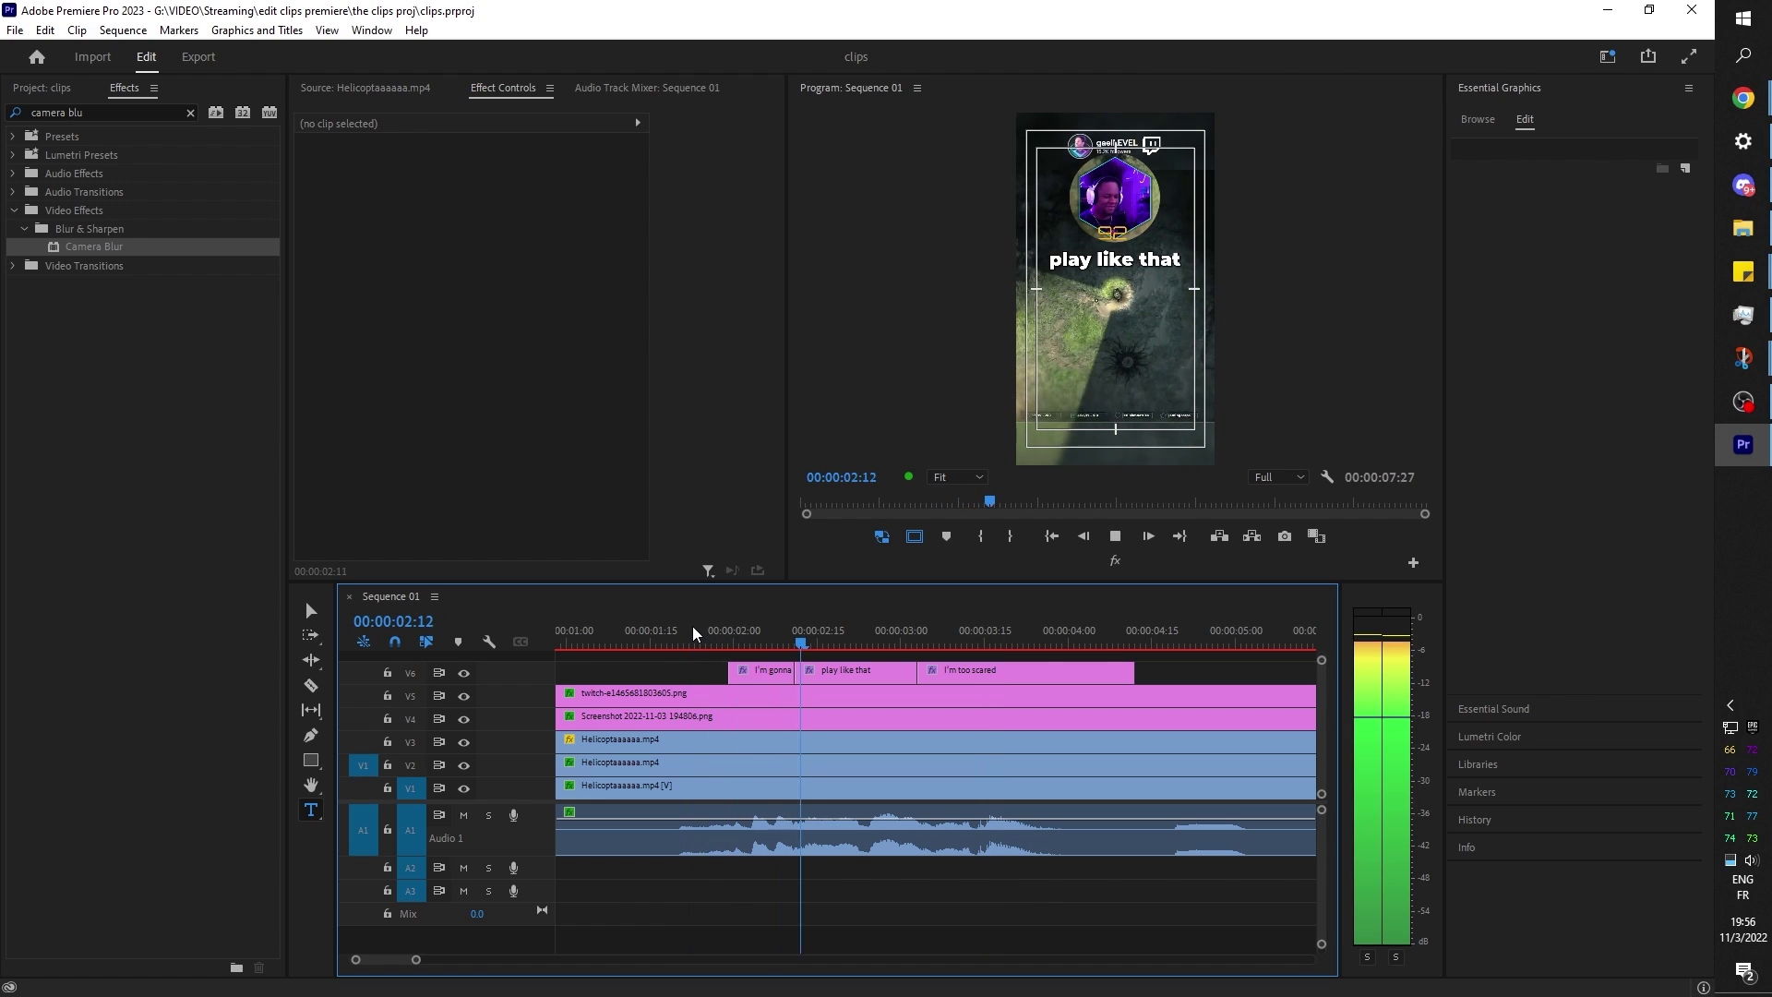
key(space)
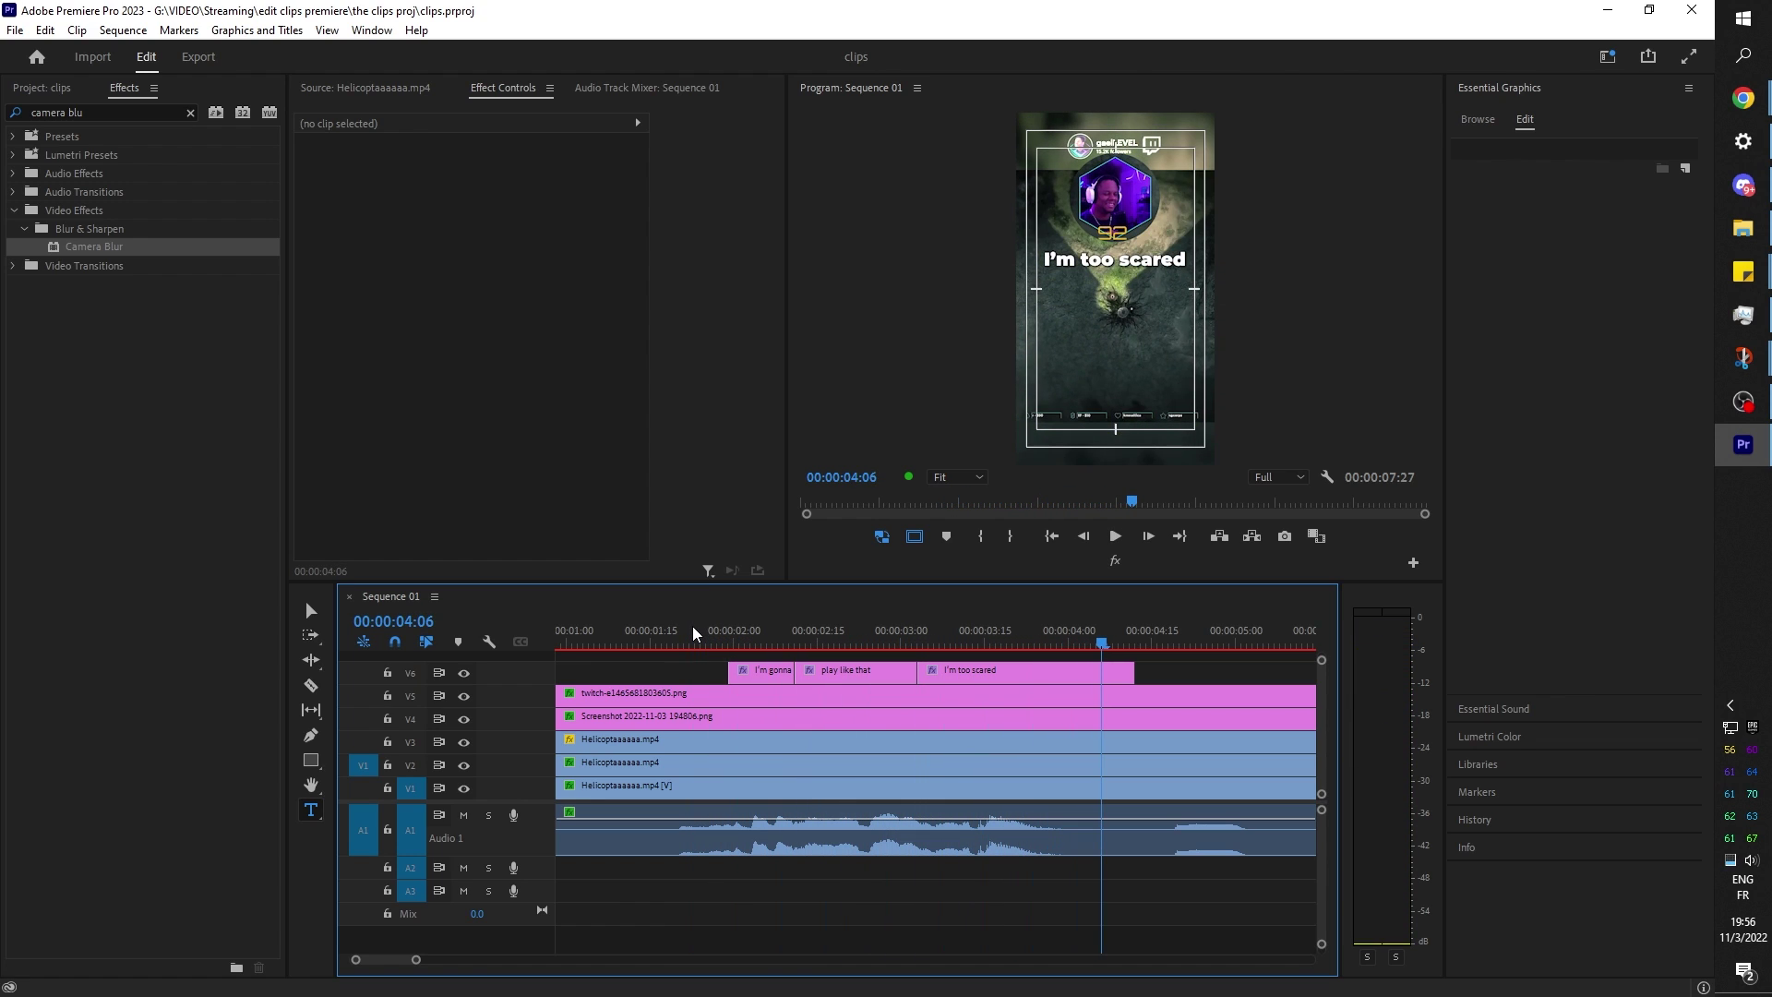
Keyframe the 'I'm gonna' Scale: 100 at 02:01, 137 at 02:00, 66 at 01:29.
double_click(769, 670)
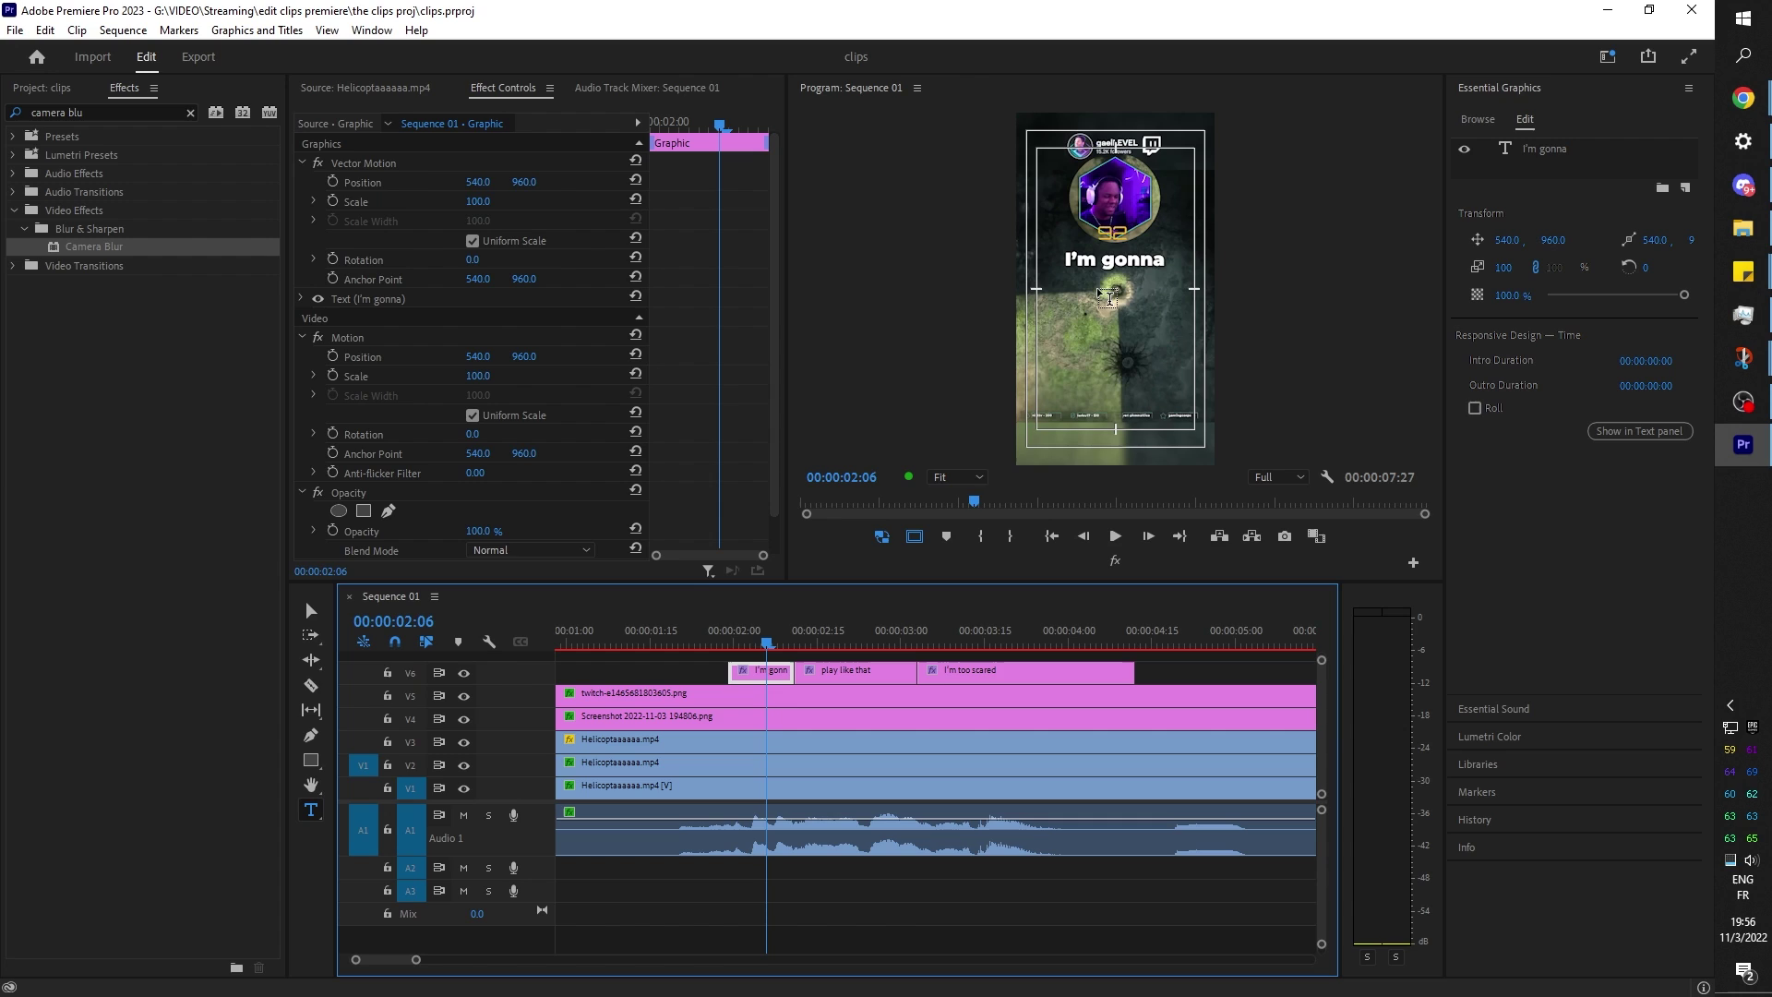
drag(770, 635, 739, 639)
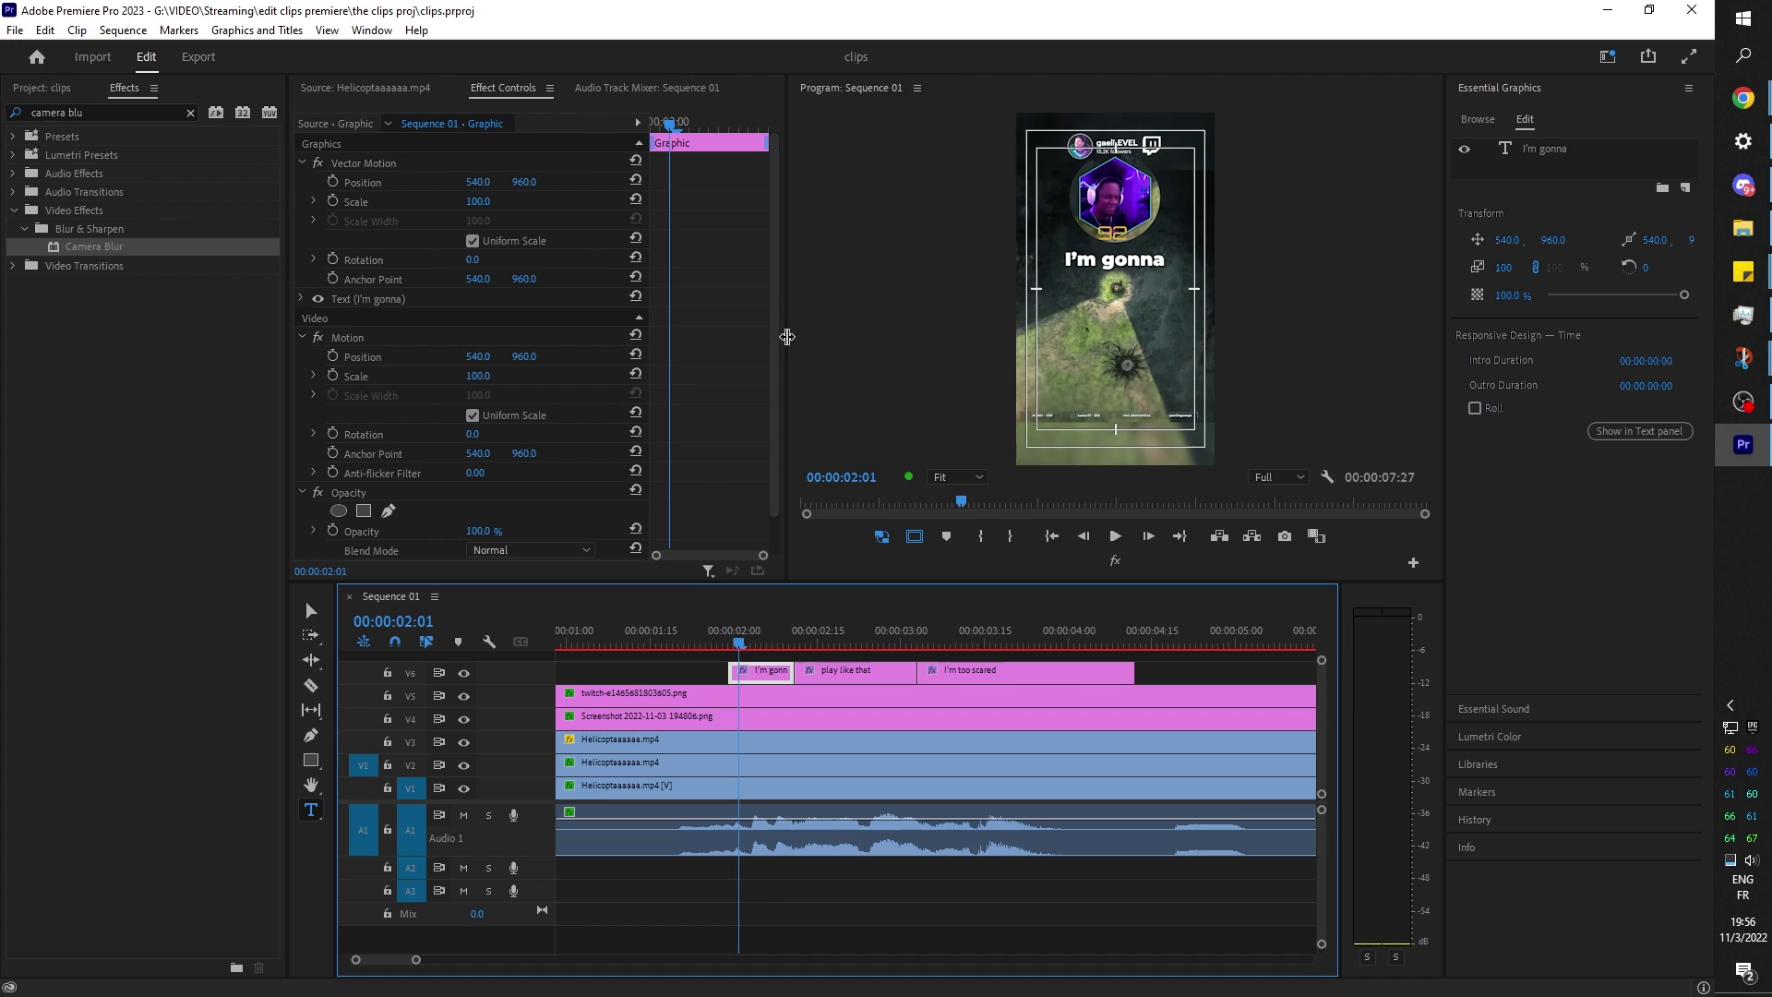
drag(787, 337, 1057, 336)
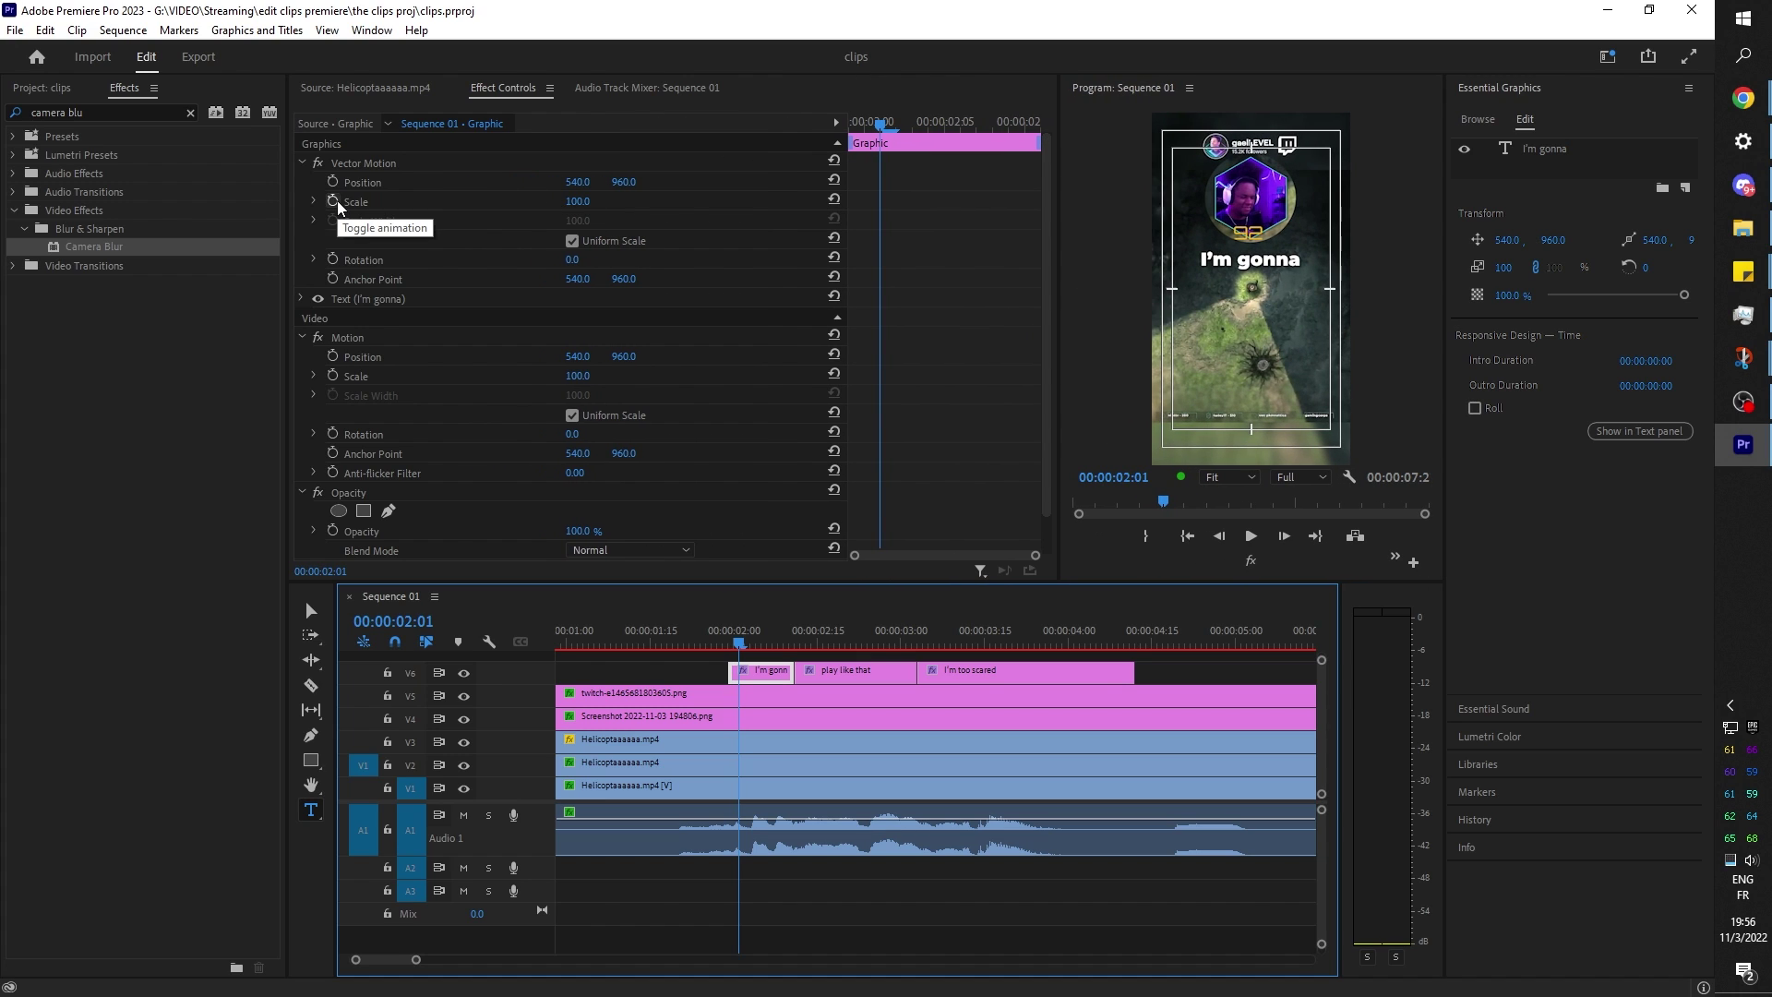
click(333, 201)
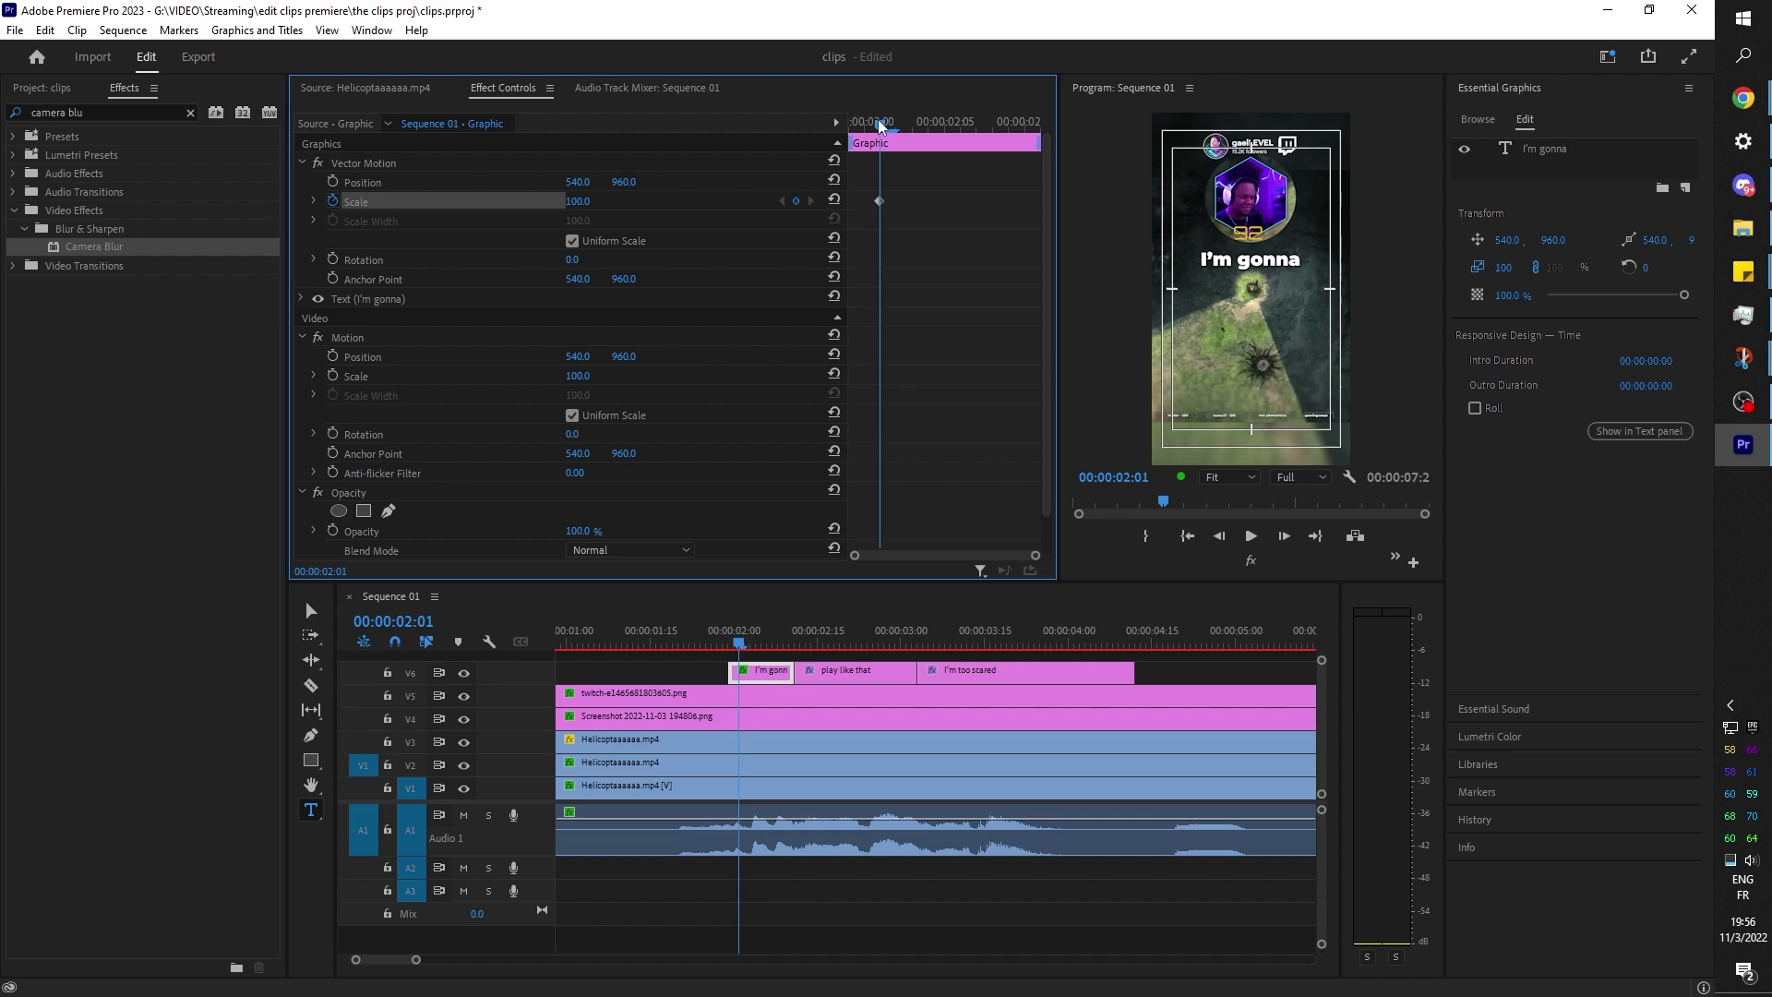
drag(883, 123, 866, 123)
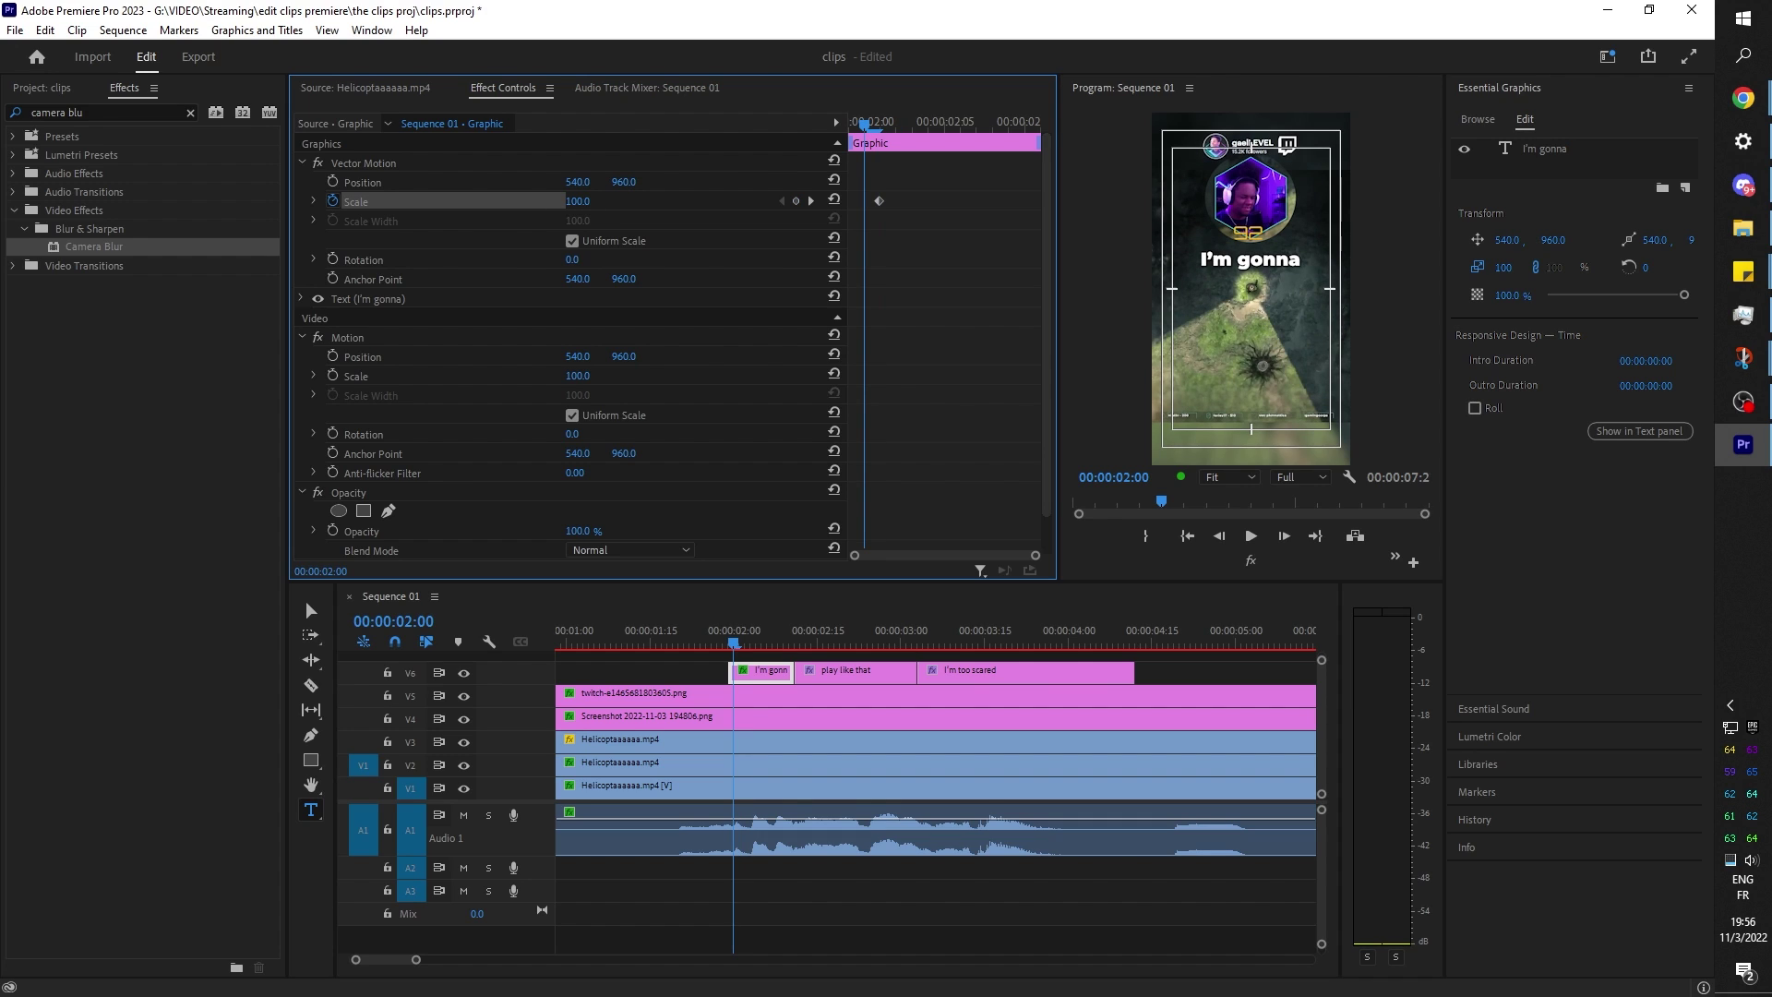
drag(577, 202, 716, 162)
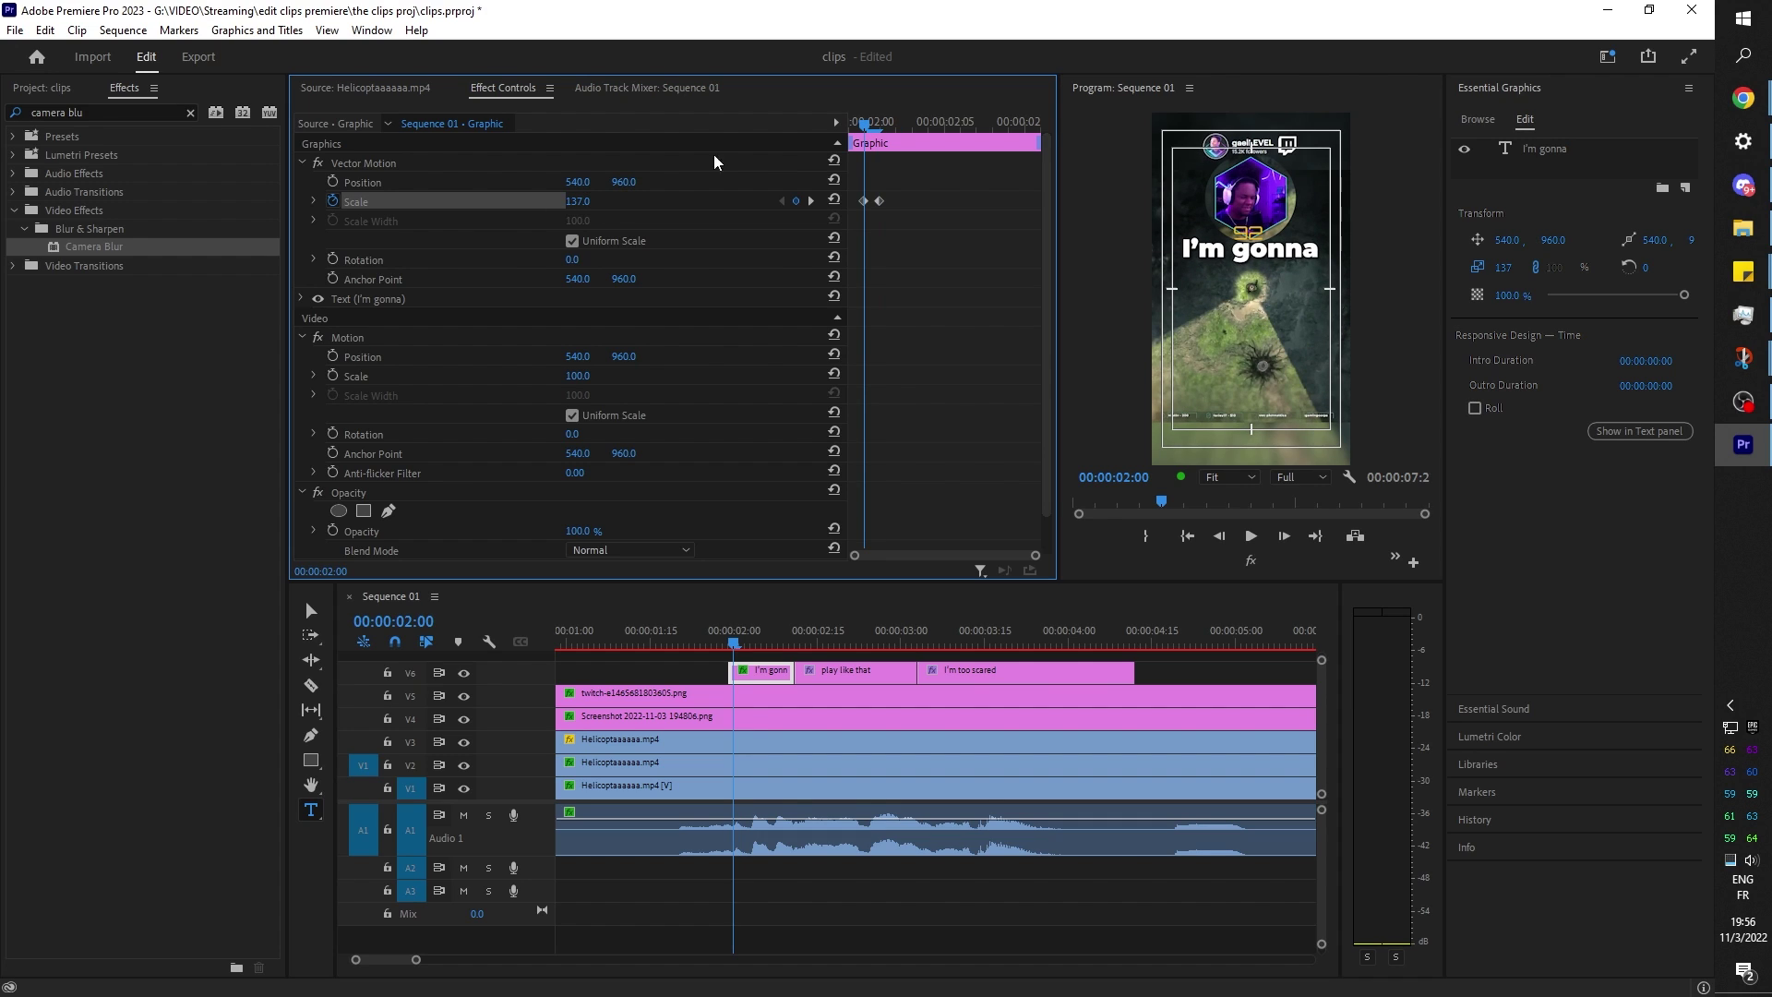
drag(866, 128, 837, 135)
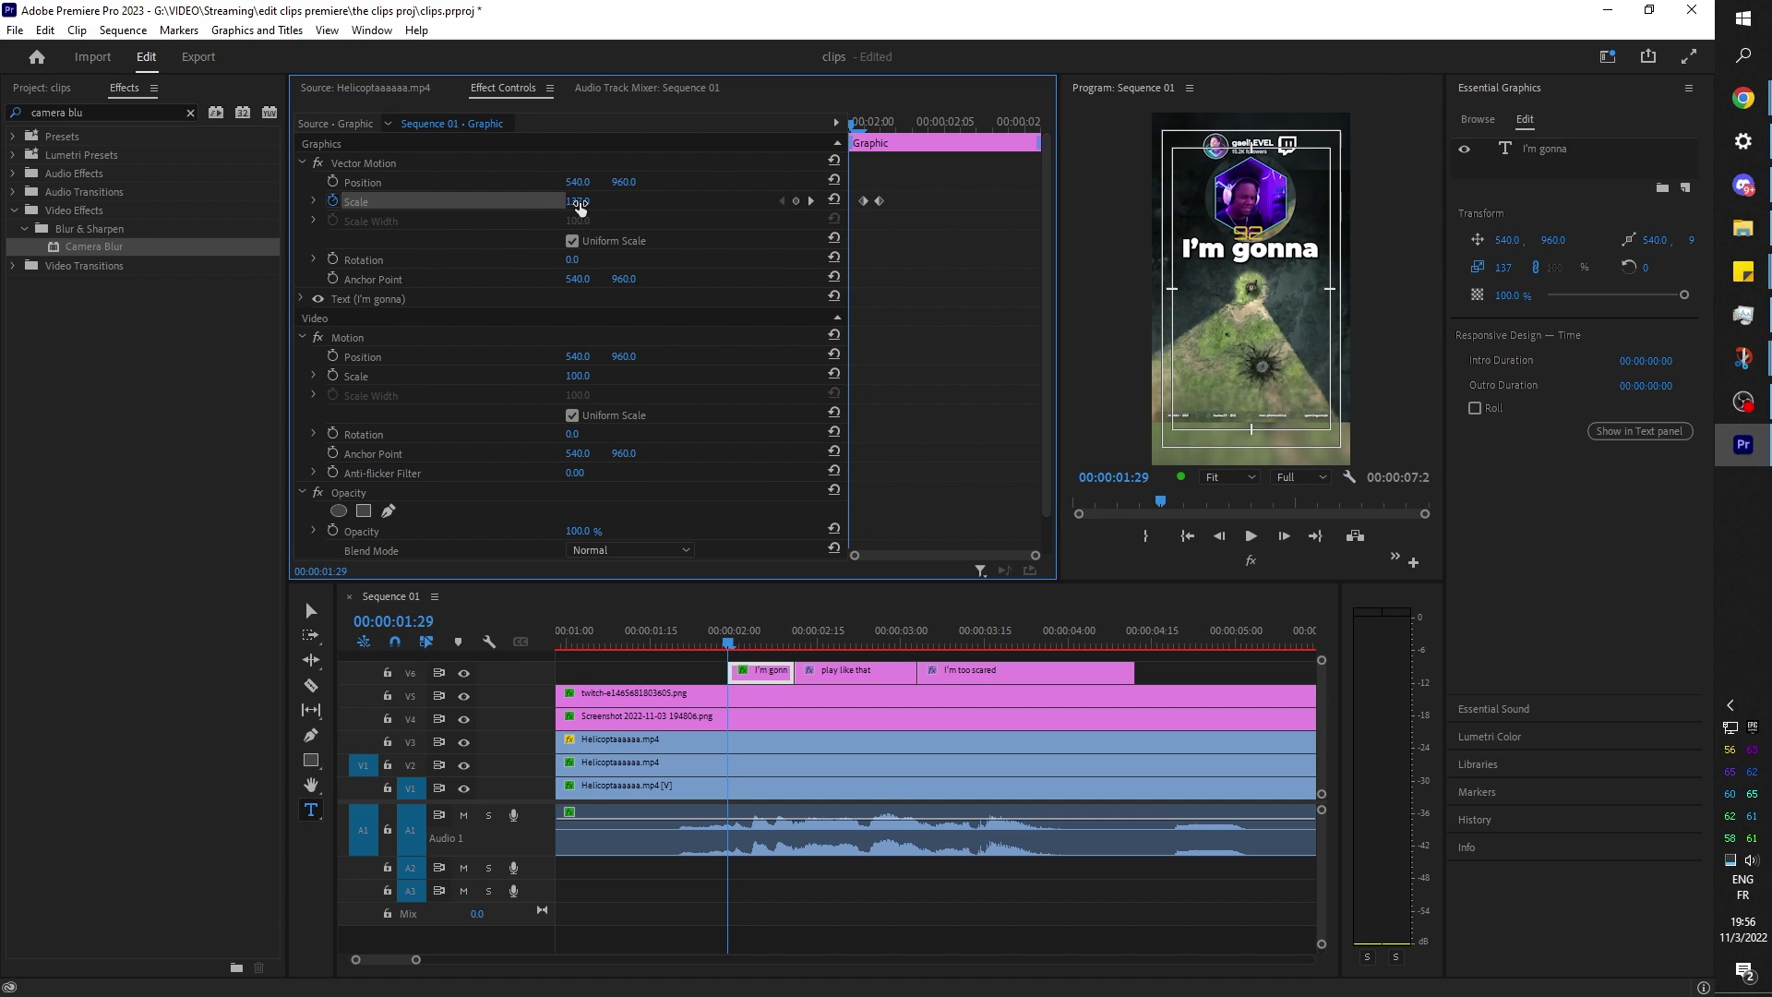
drag(577, 202, 511, 201)
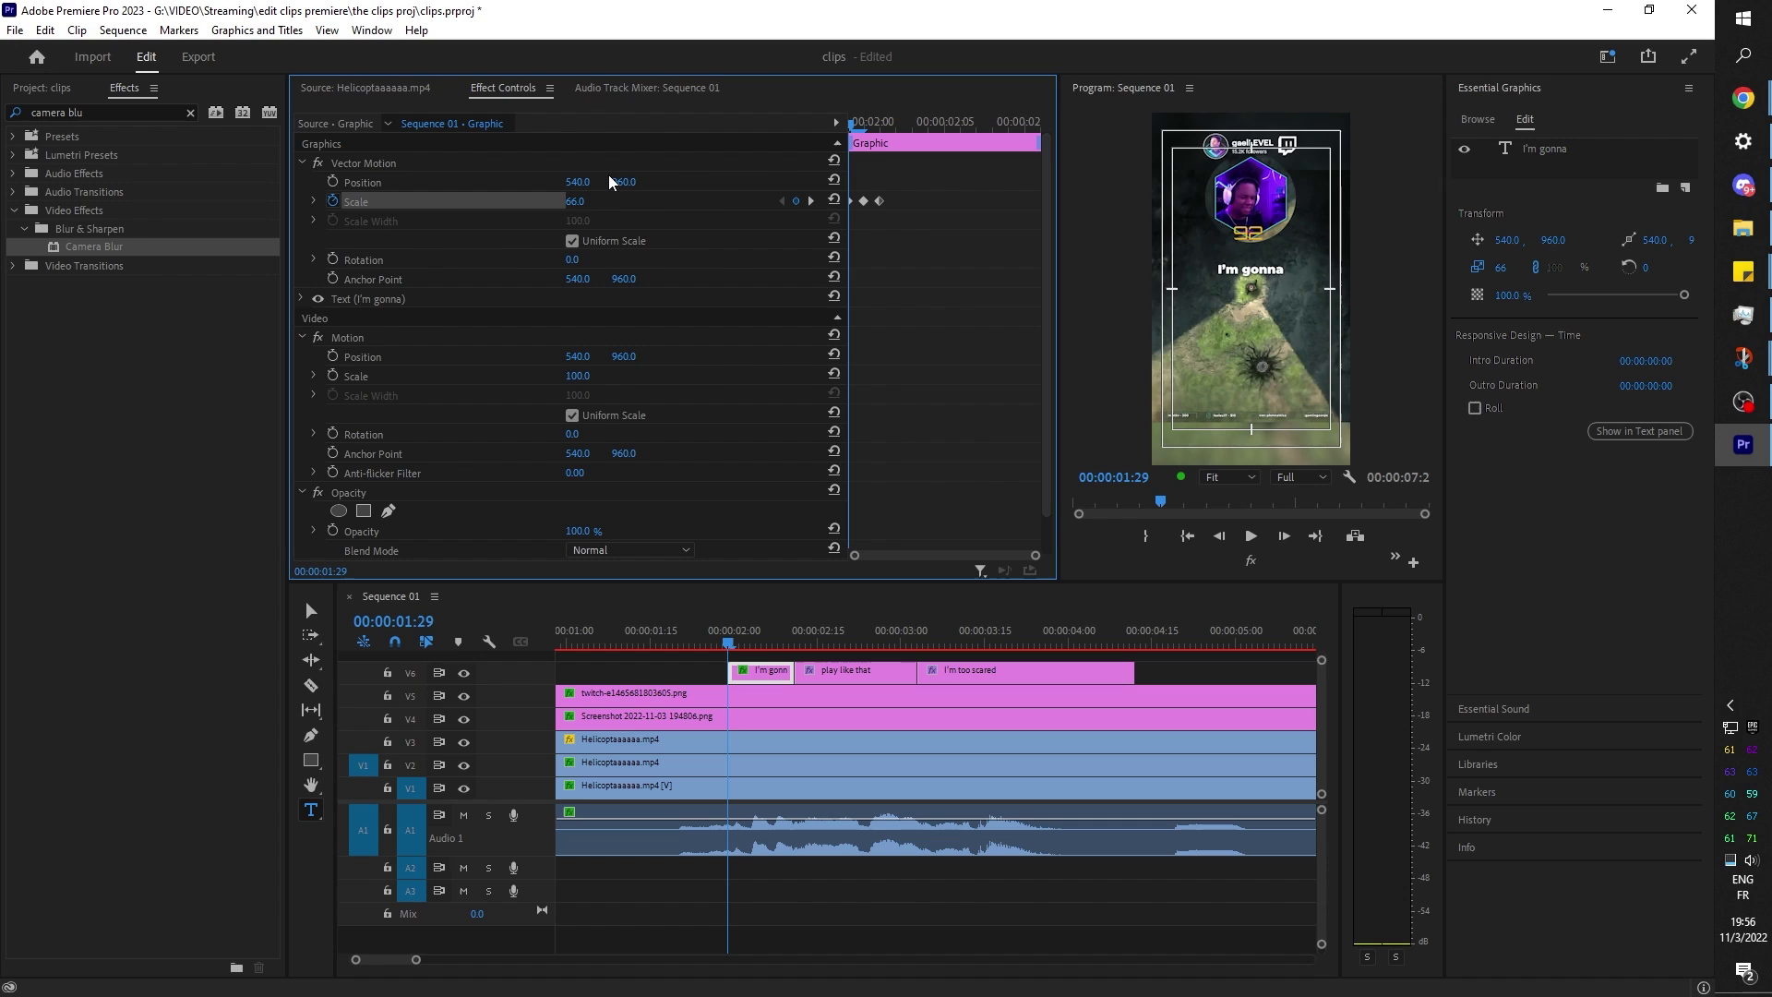
Save the caption's Vector Motion animation as a preset named POOP.
click(381, 168)
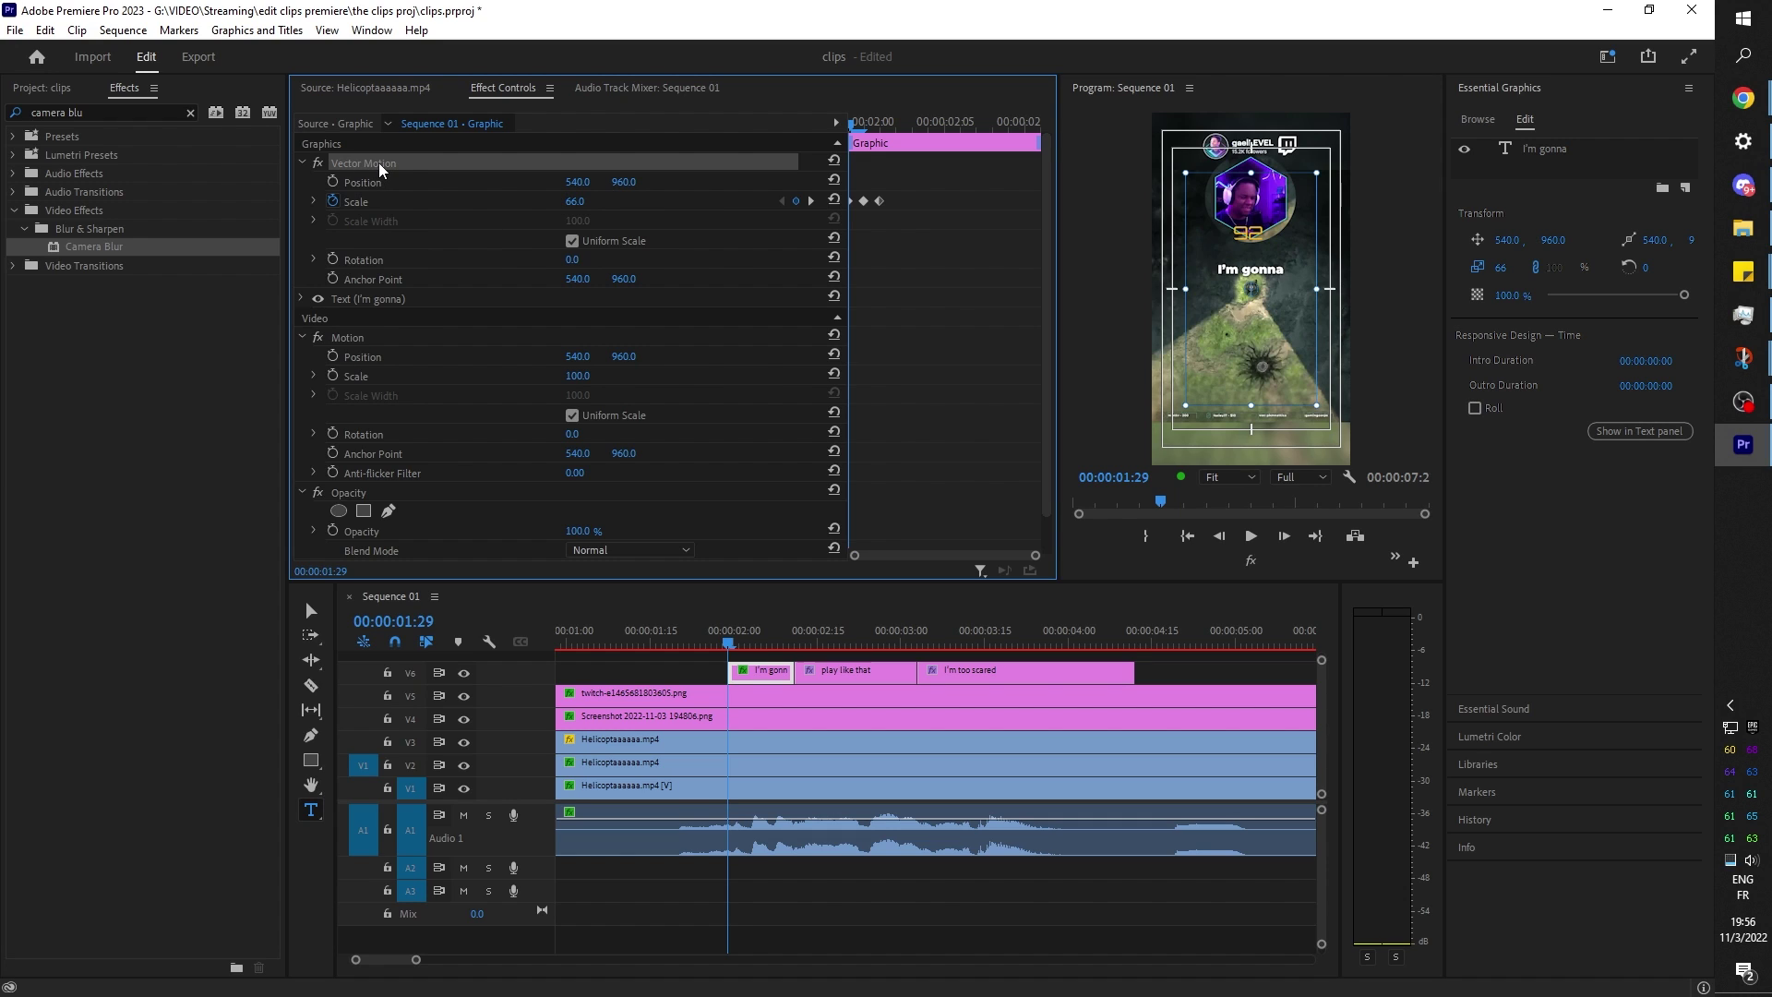
right_click(384, 166)
click(434, 196)
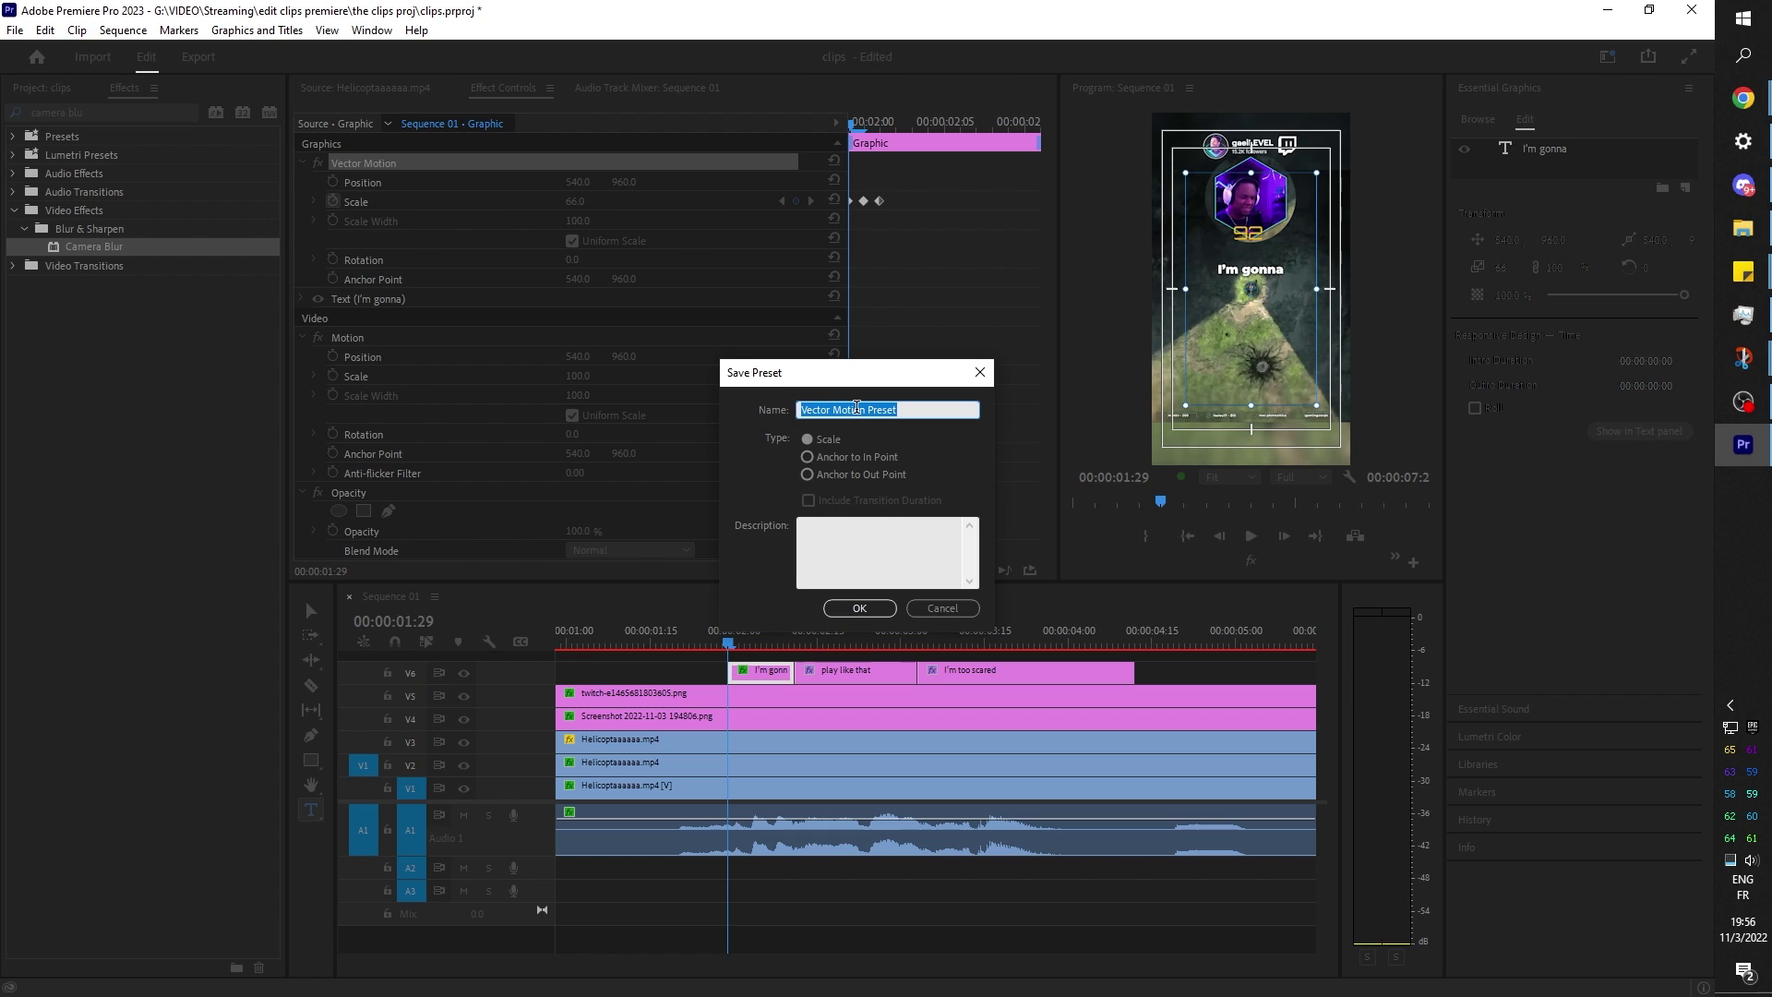
text(POOP)
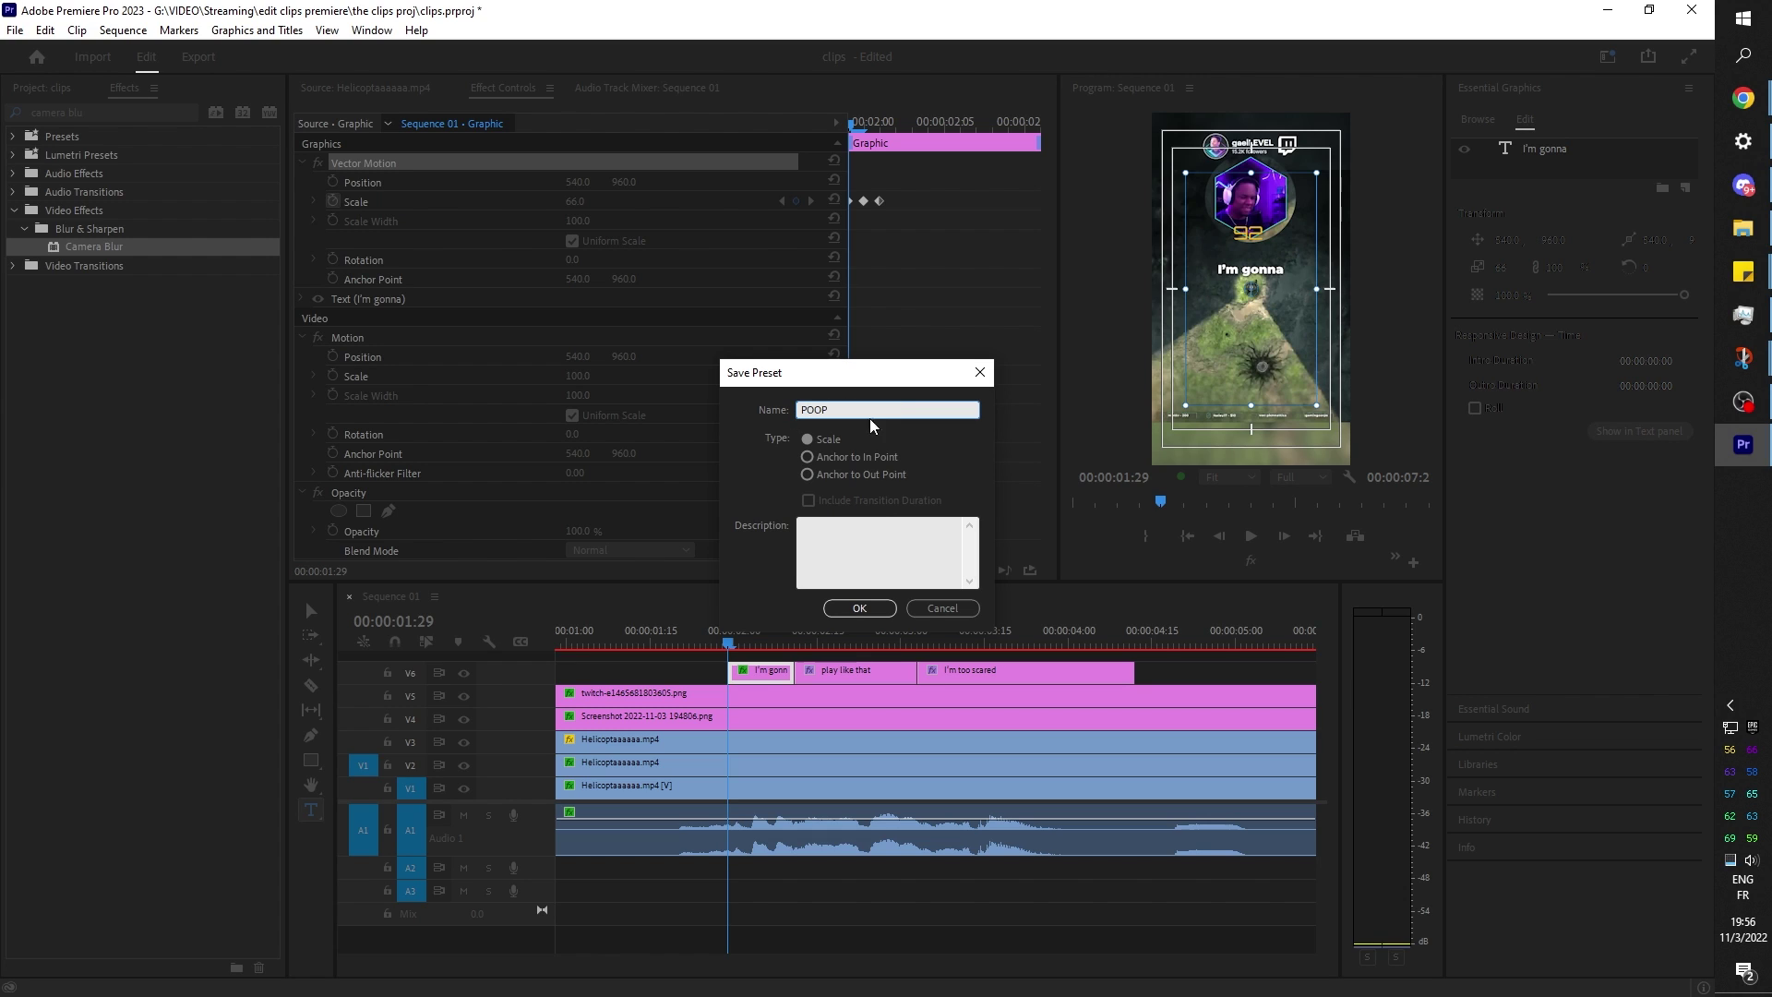
click(859, 608)
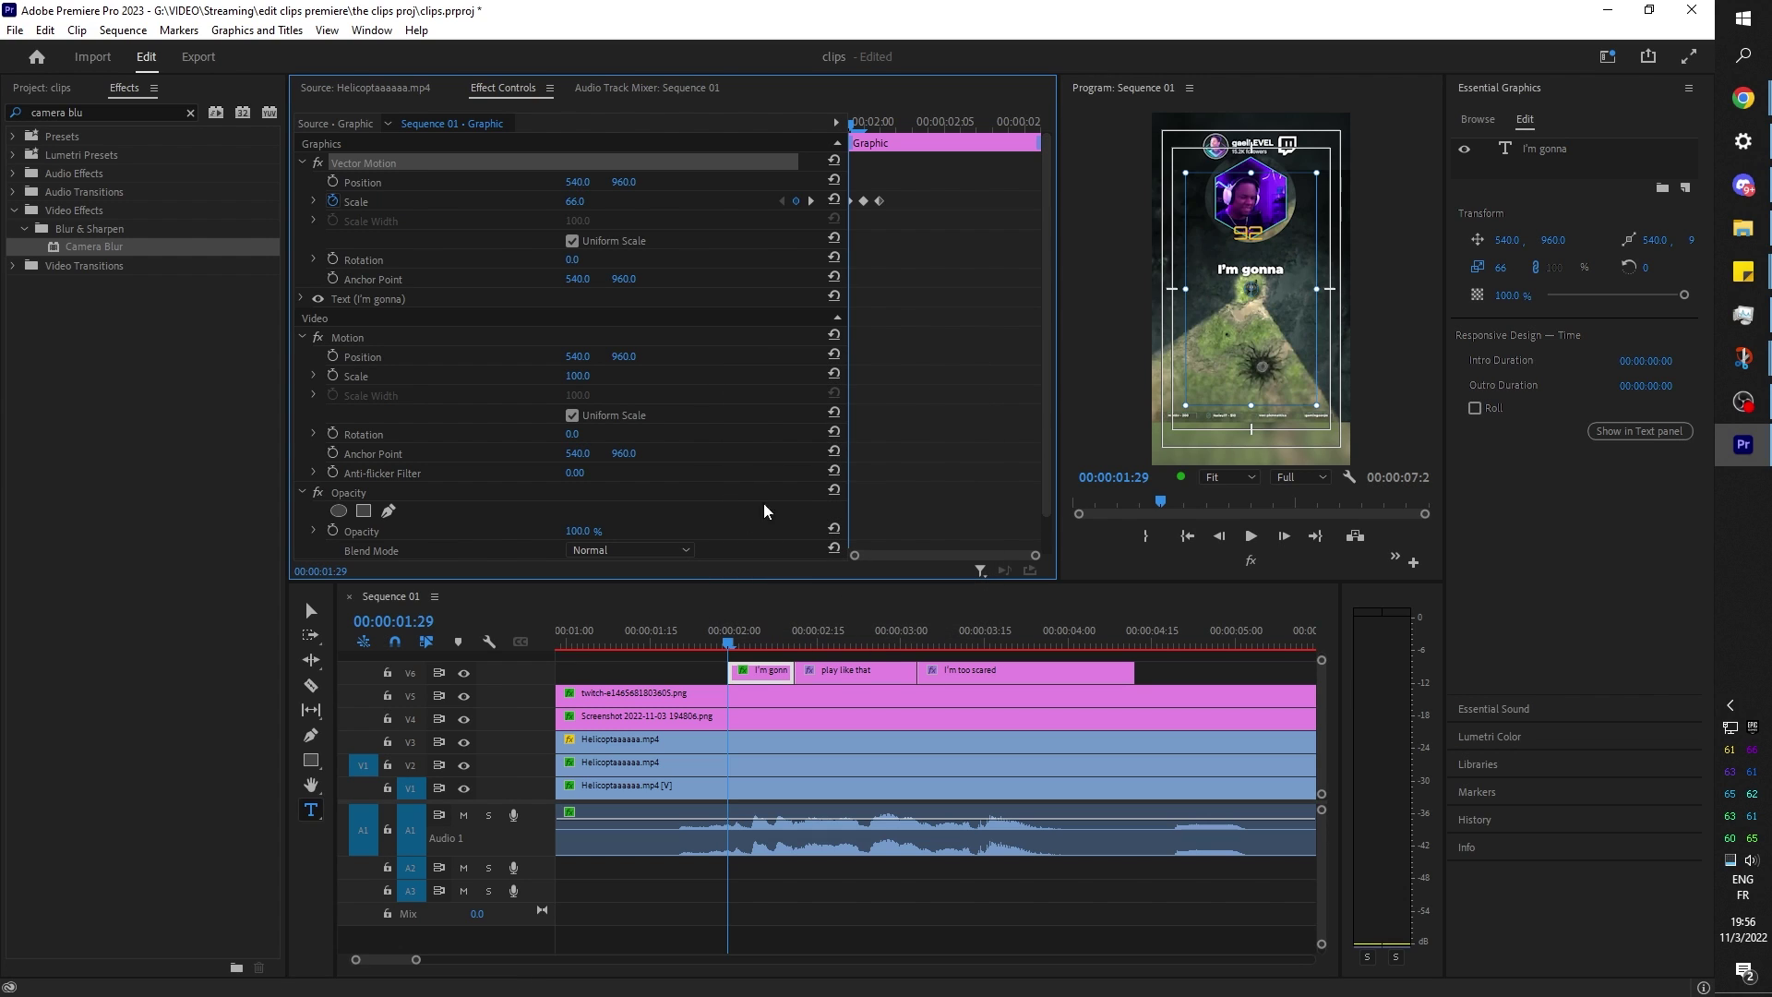
Select the 'play like that' caption and expand the Presets folder in Effects.
click(858, 672)
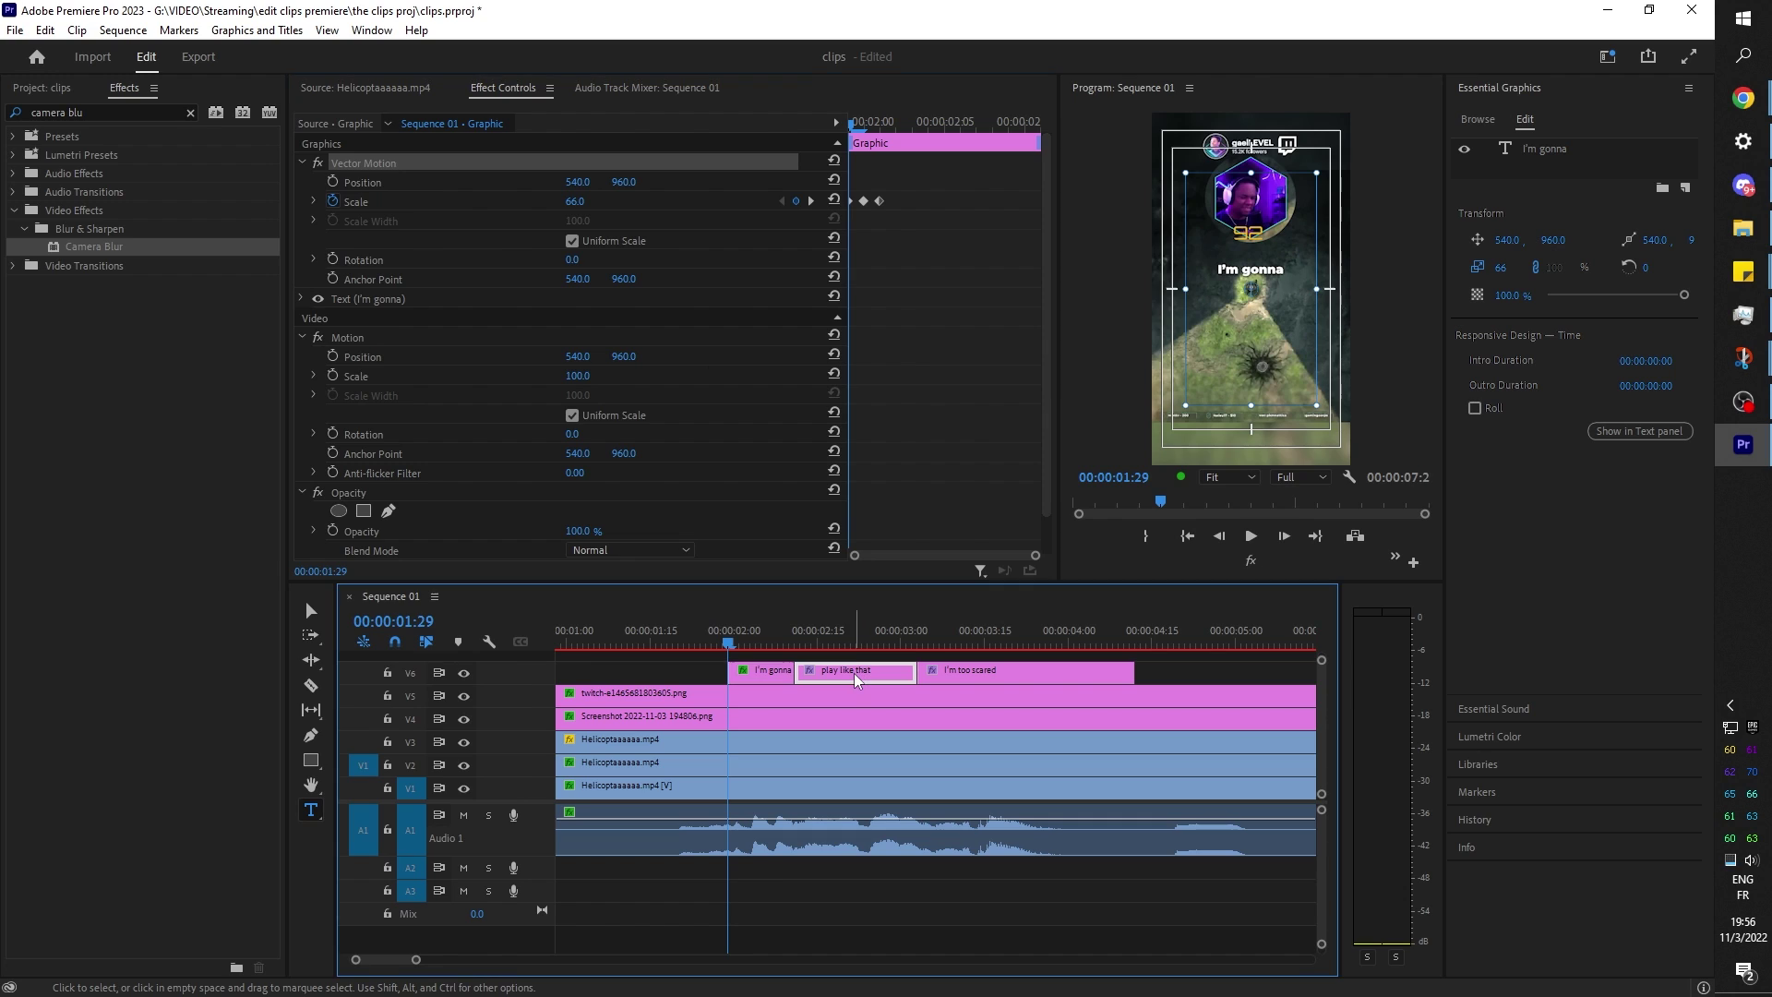
click(818, 640)
click(42, 88)
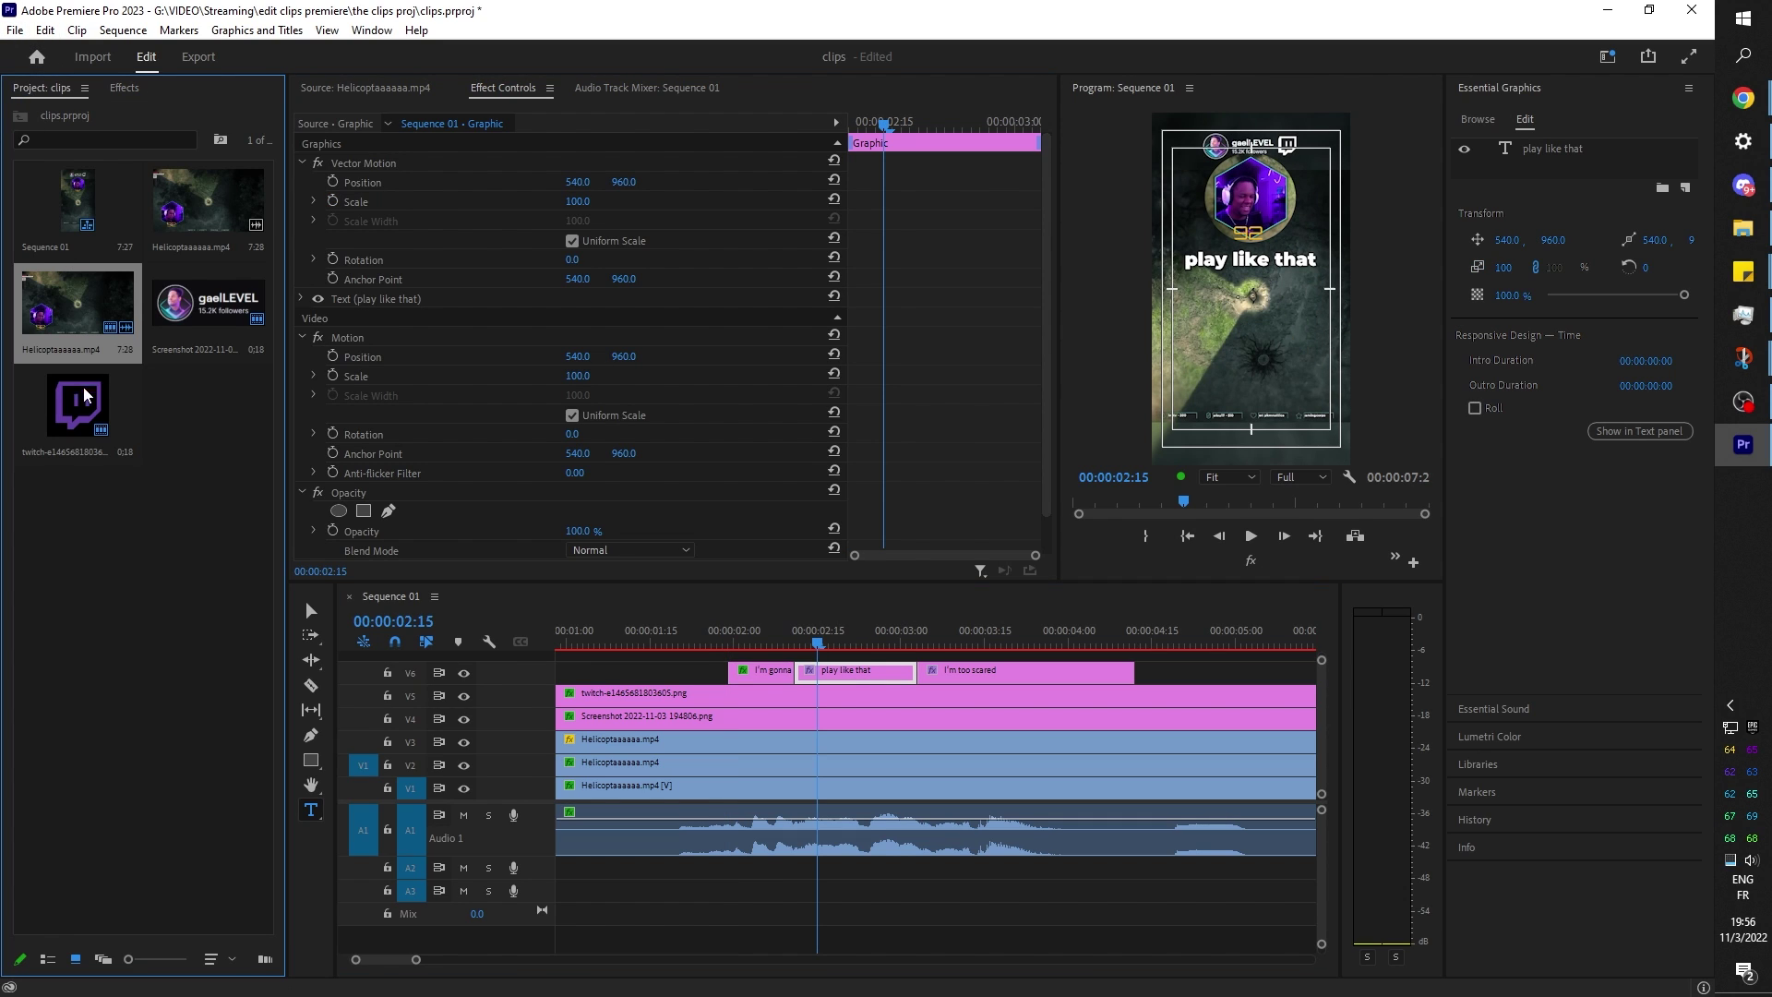
click(124, 87)
click(13, 137)
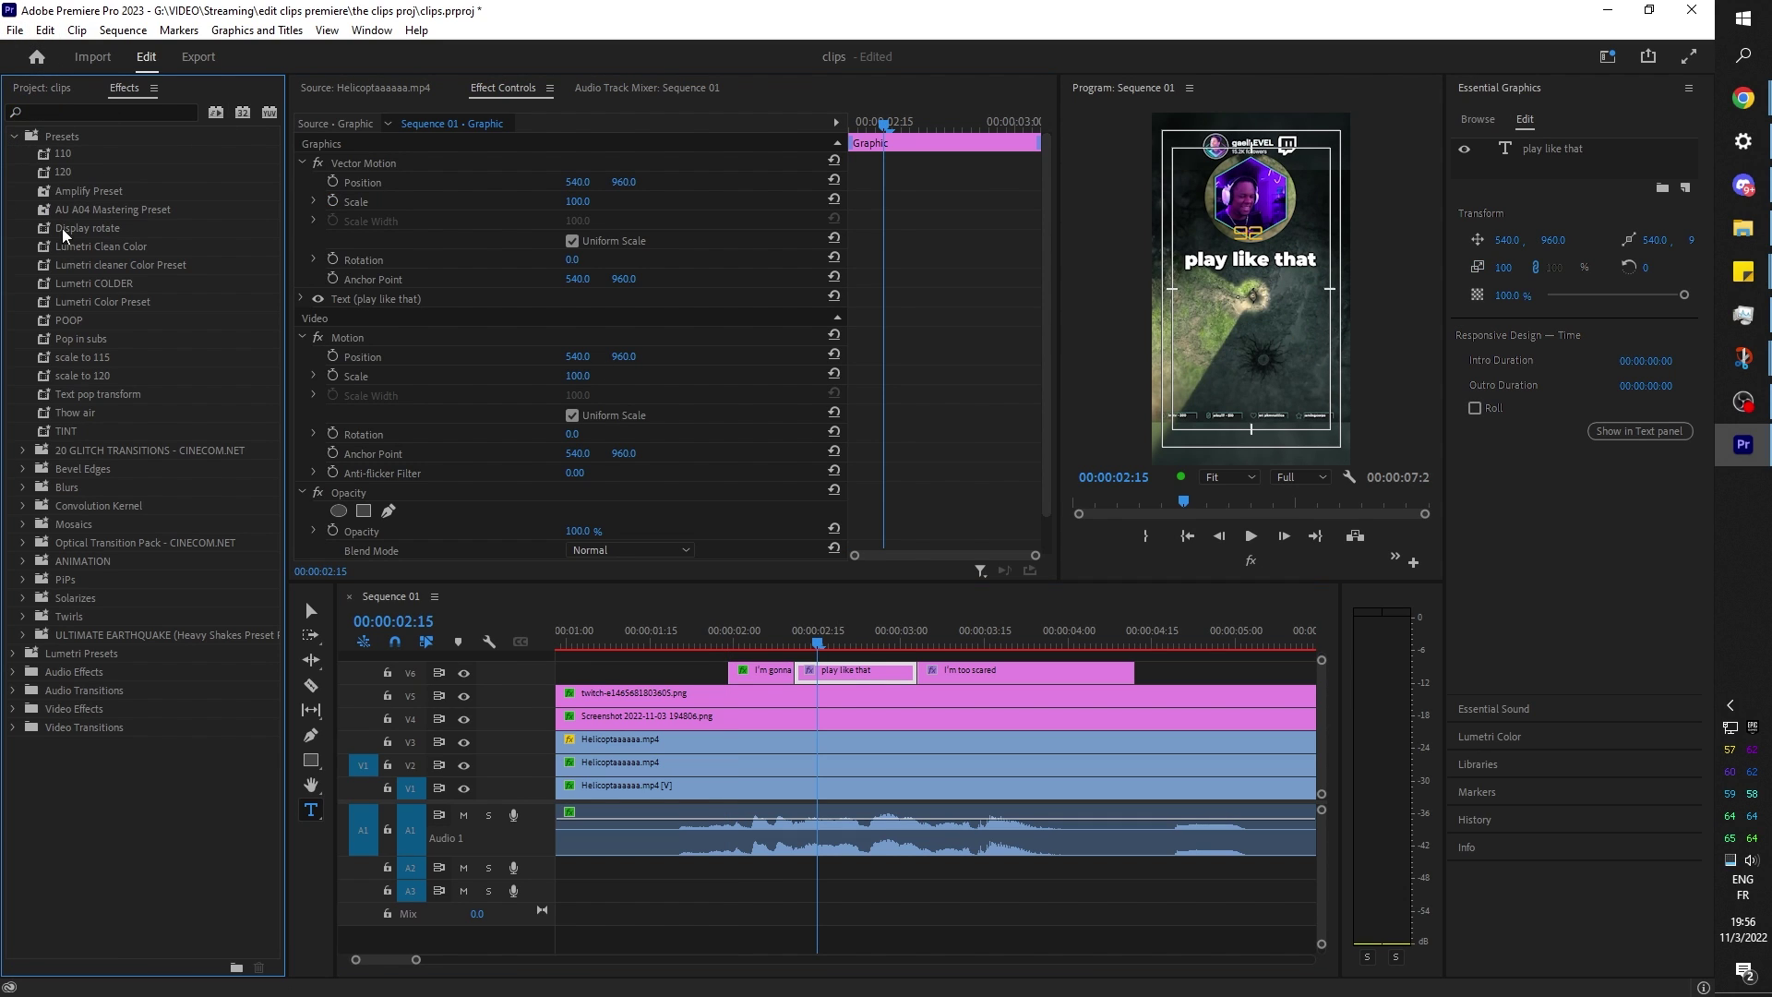
Apply the POOP preset to the 'play like that' and 'I'm too scared' captions and preview.
drag(64, 326, 750, 644)
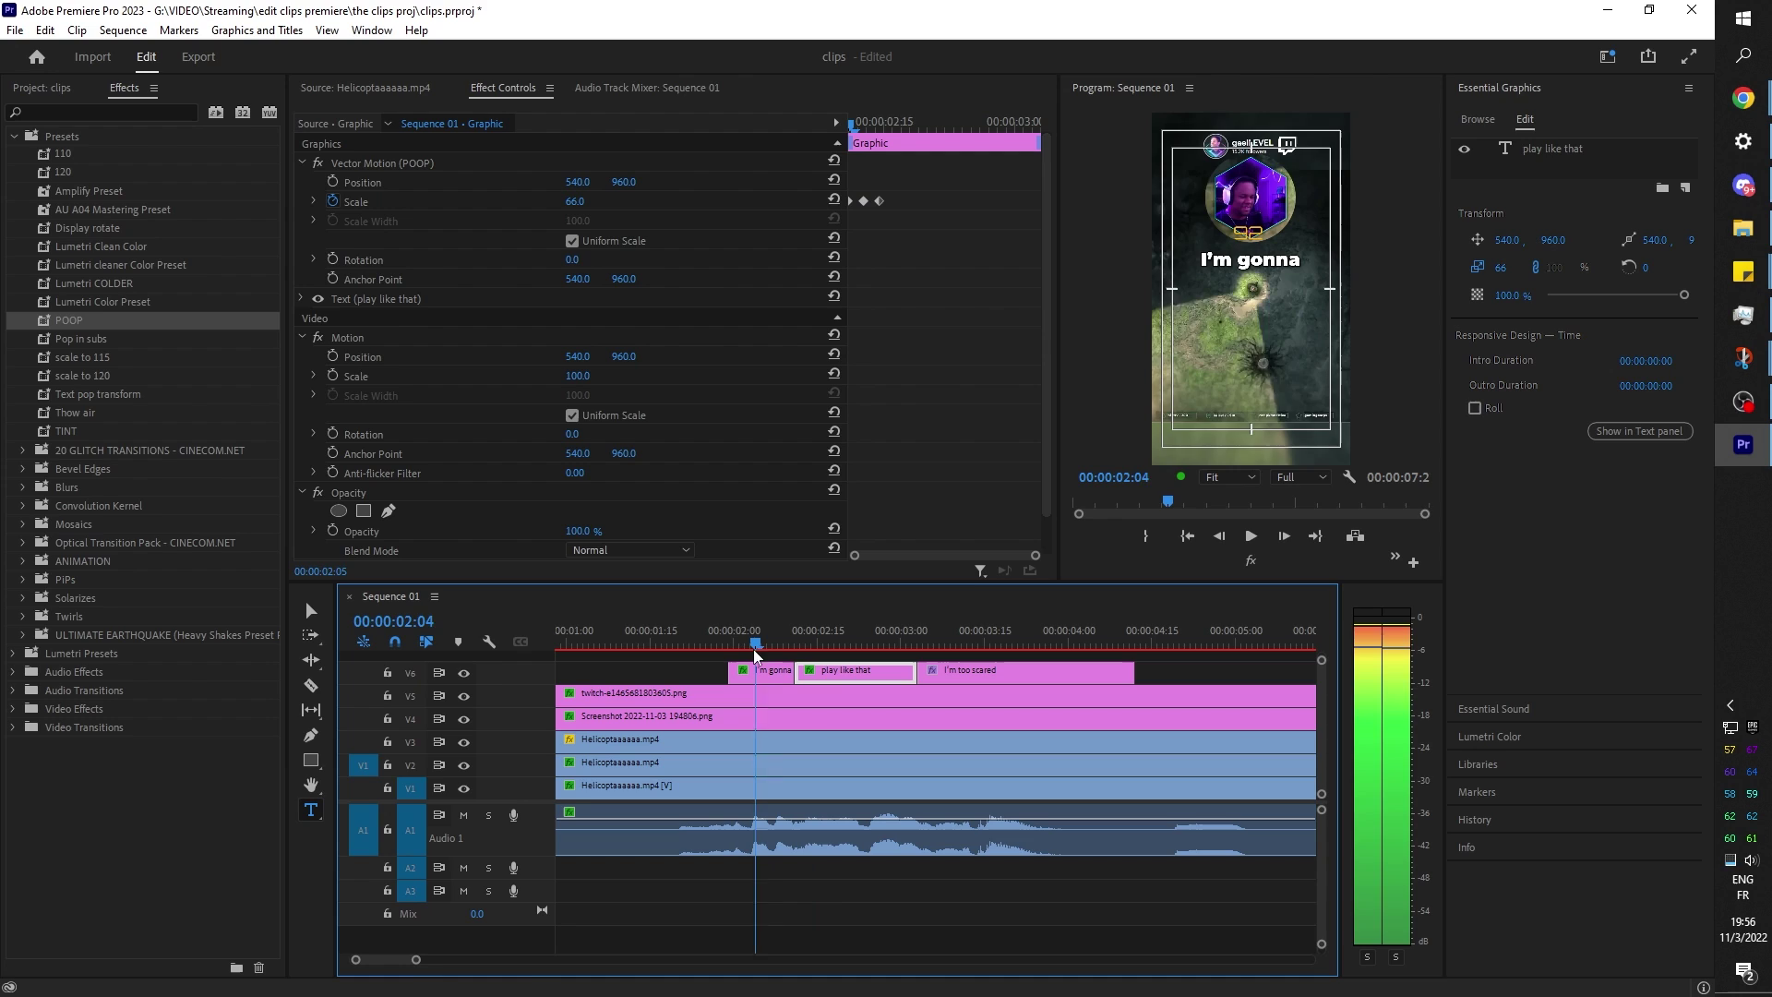
click(1026, 671)
drag(77, 323, 1008, 686)
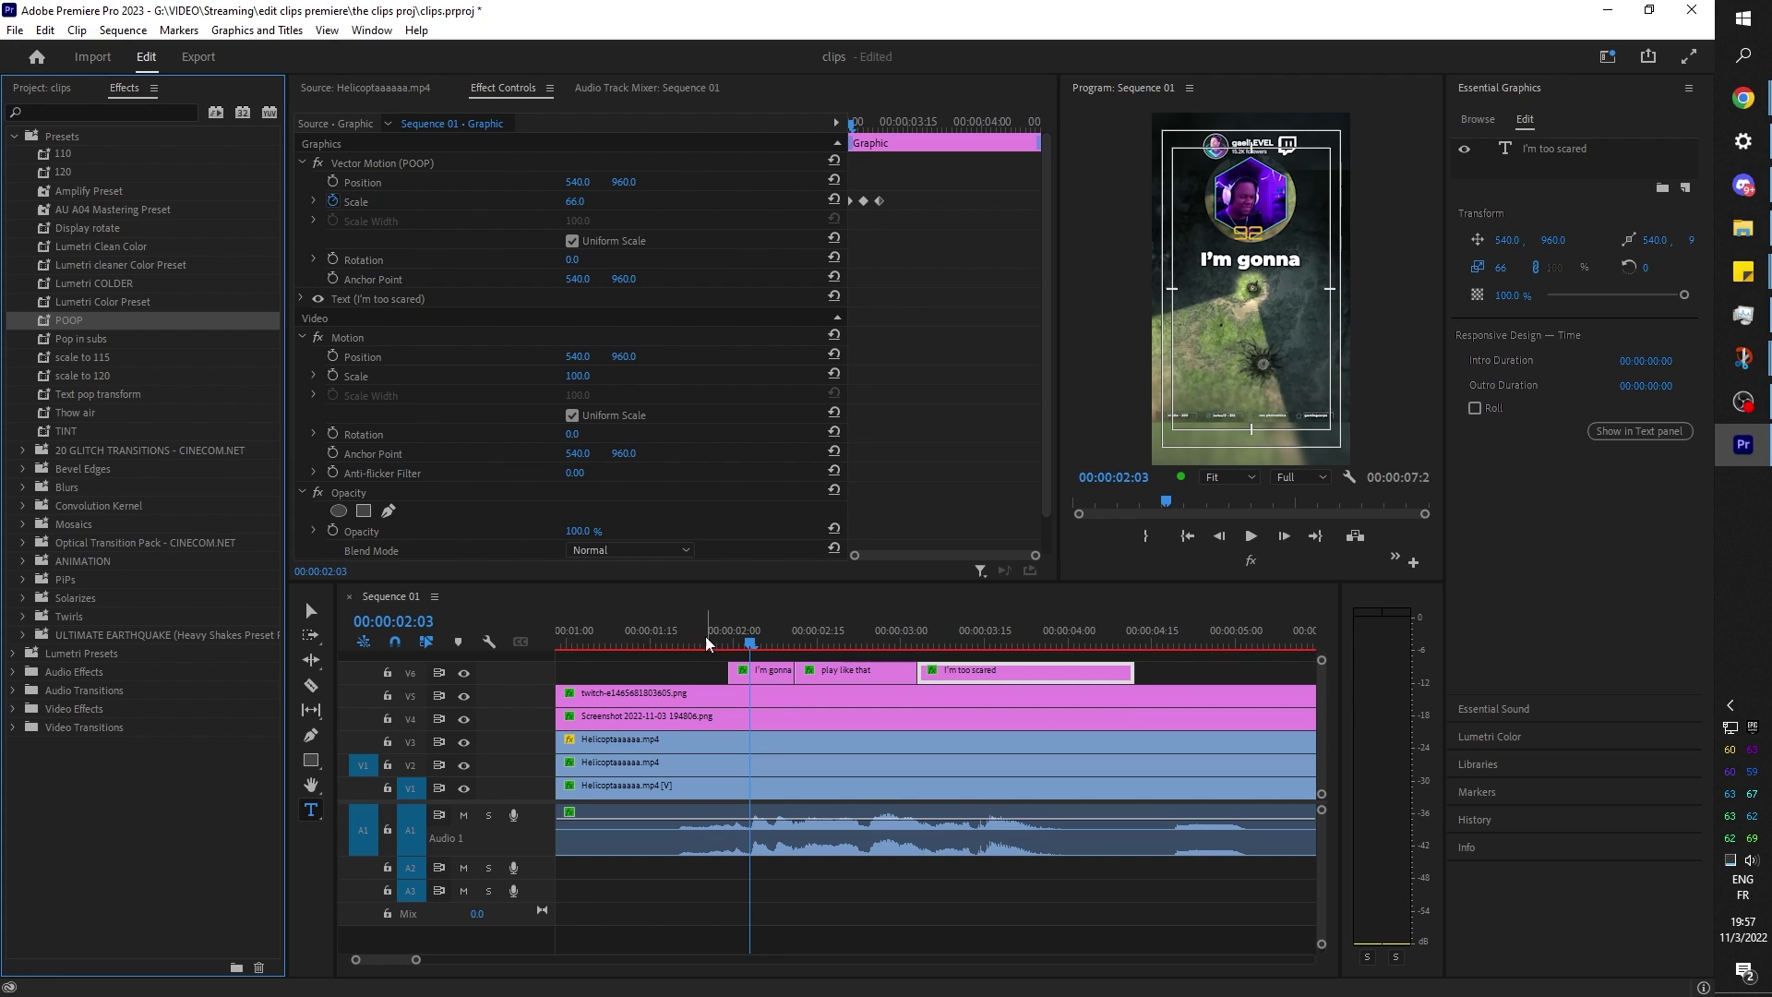
key(space)
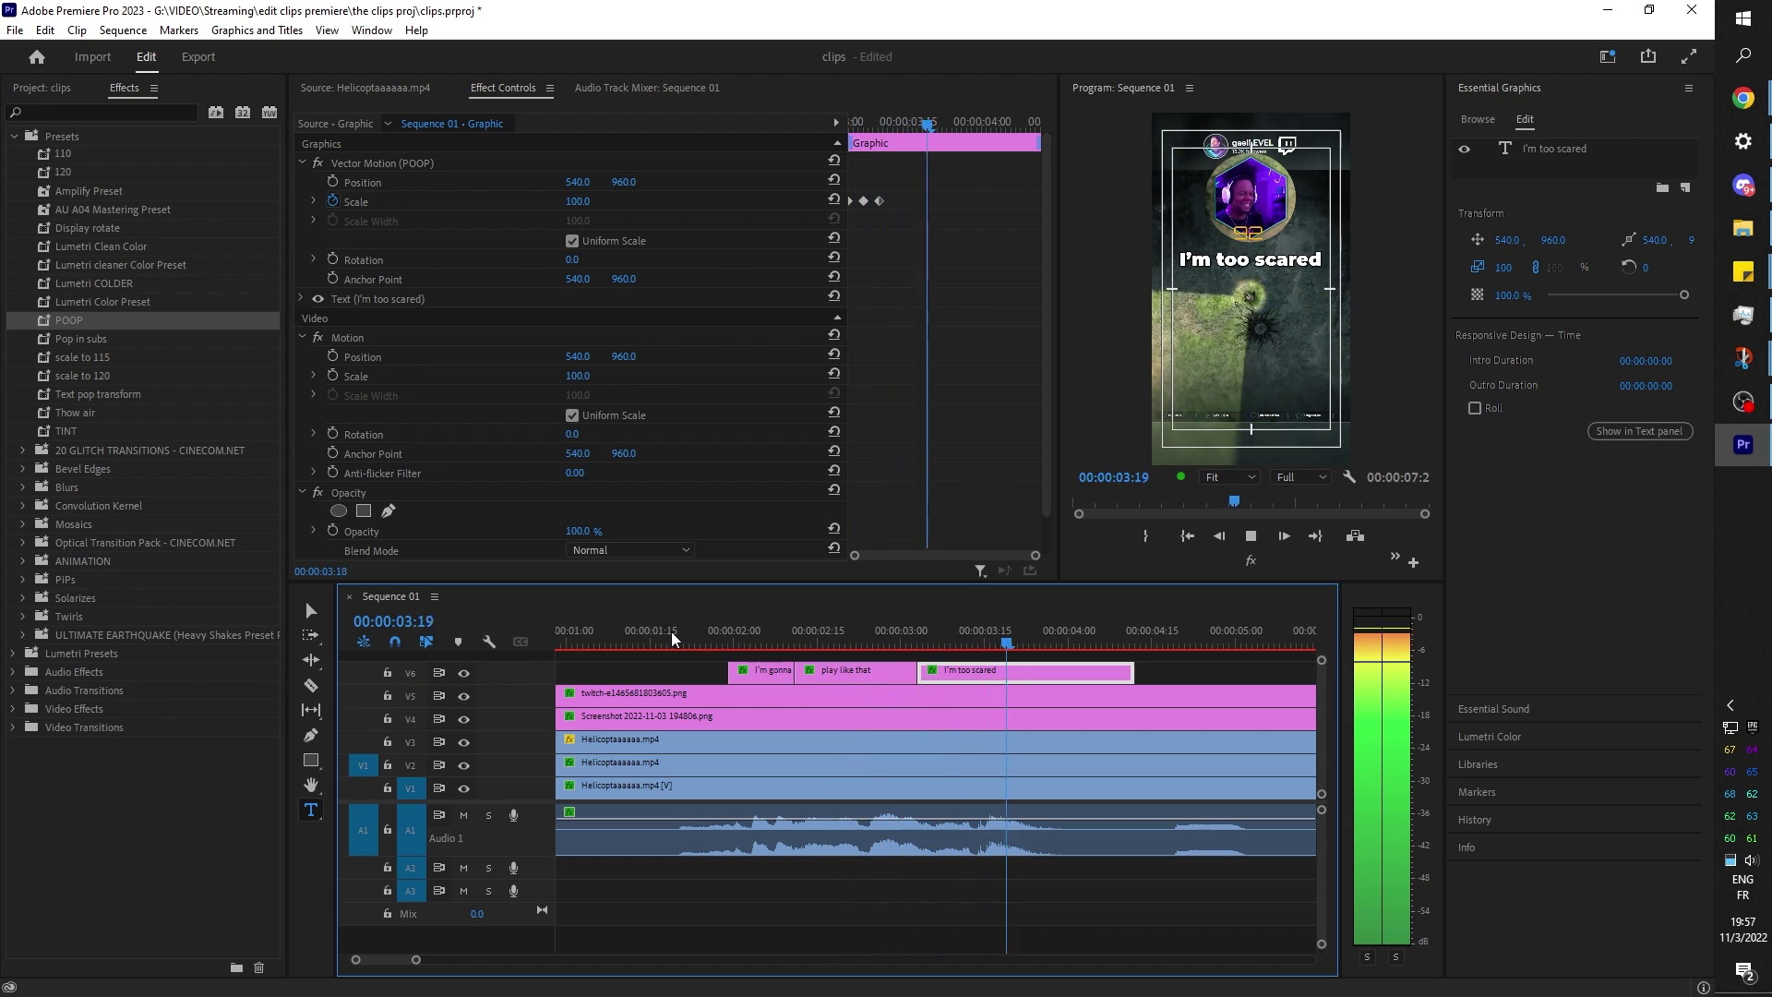
key(space)
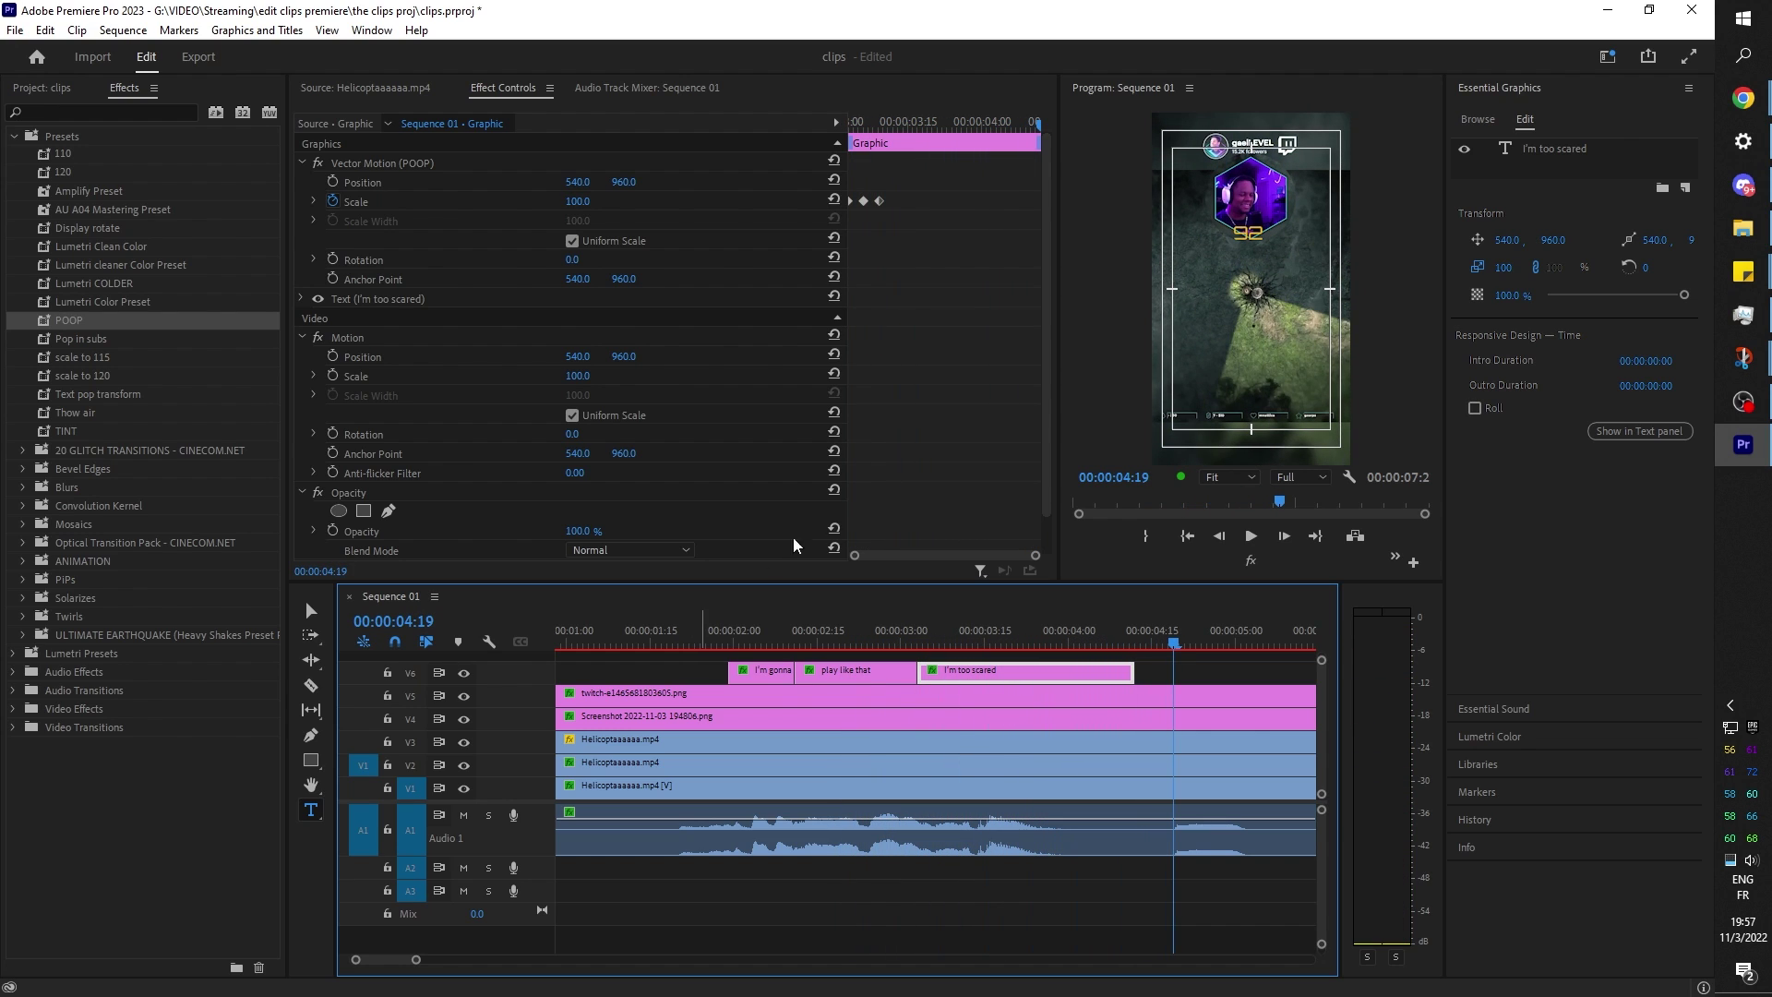
Set a 'play like that' Scale keyframe to Ease In, then replay the captions.
click(751, 644)
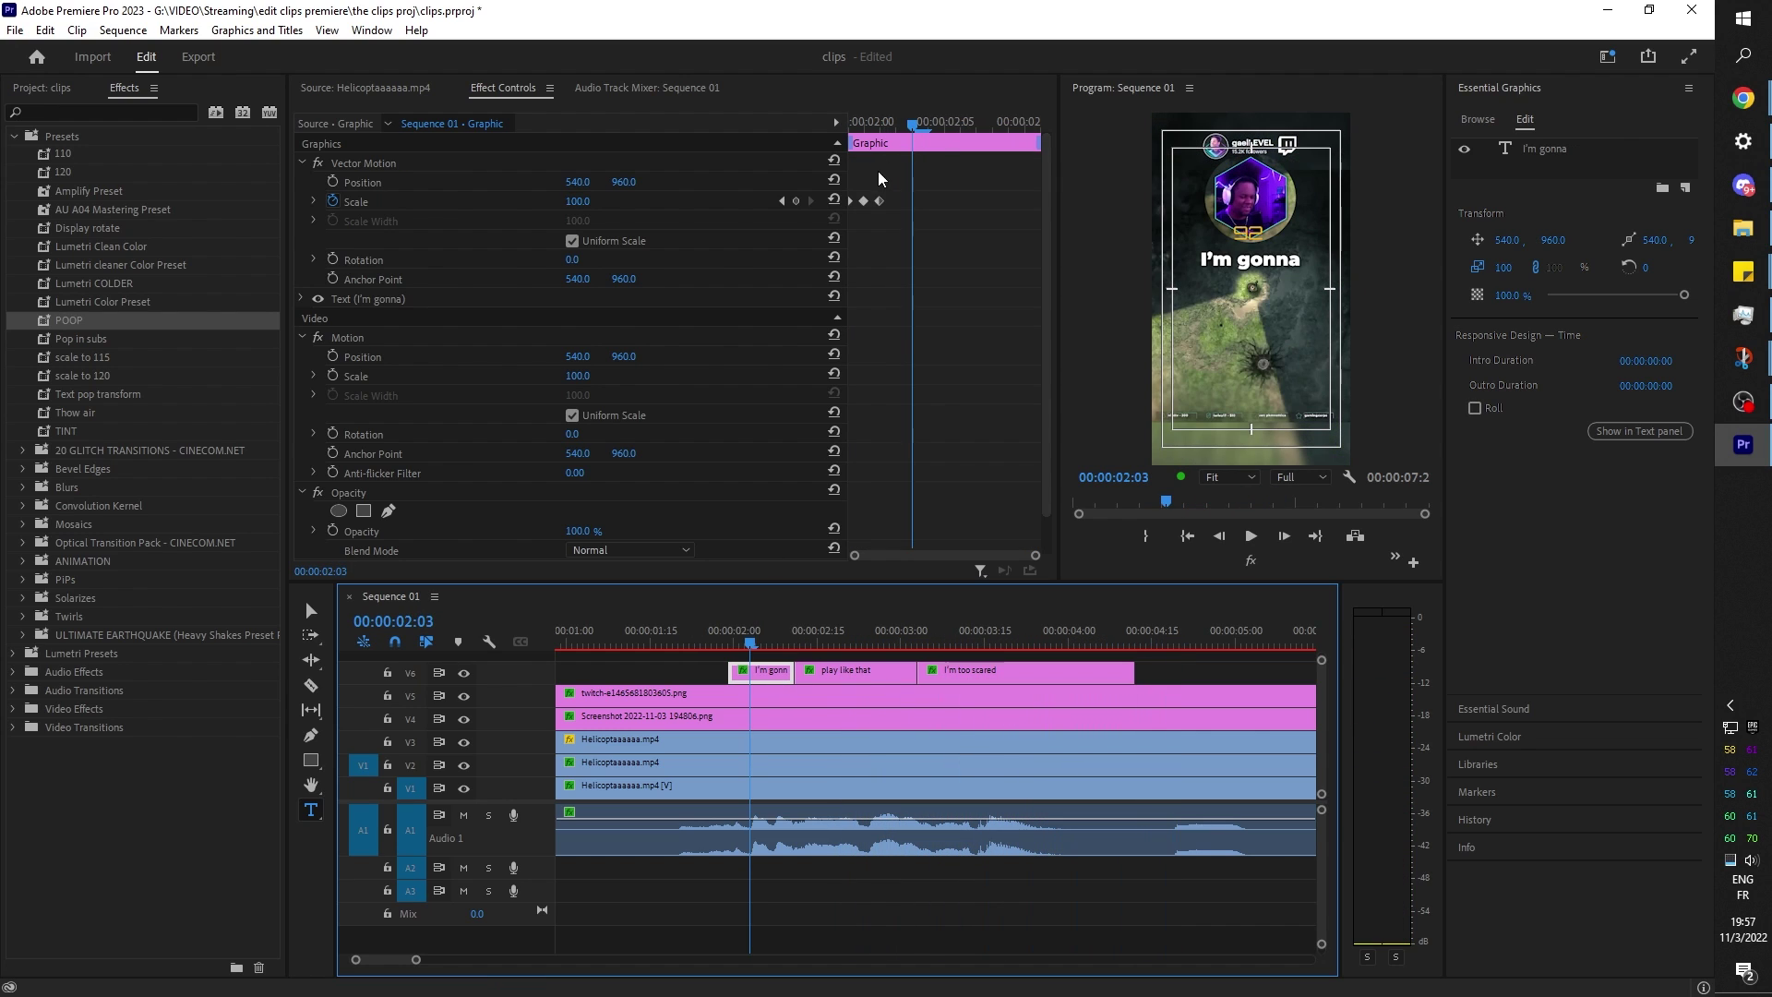
click(854, 670)
right_click(900, 200)
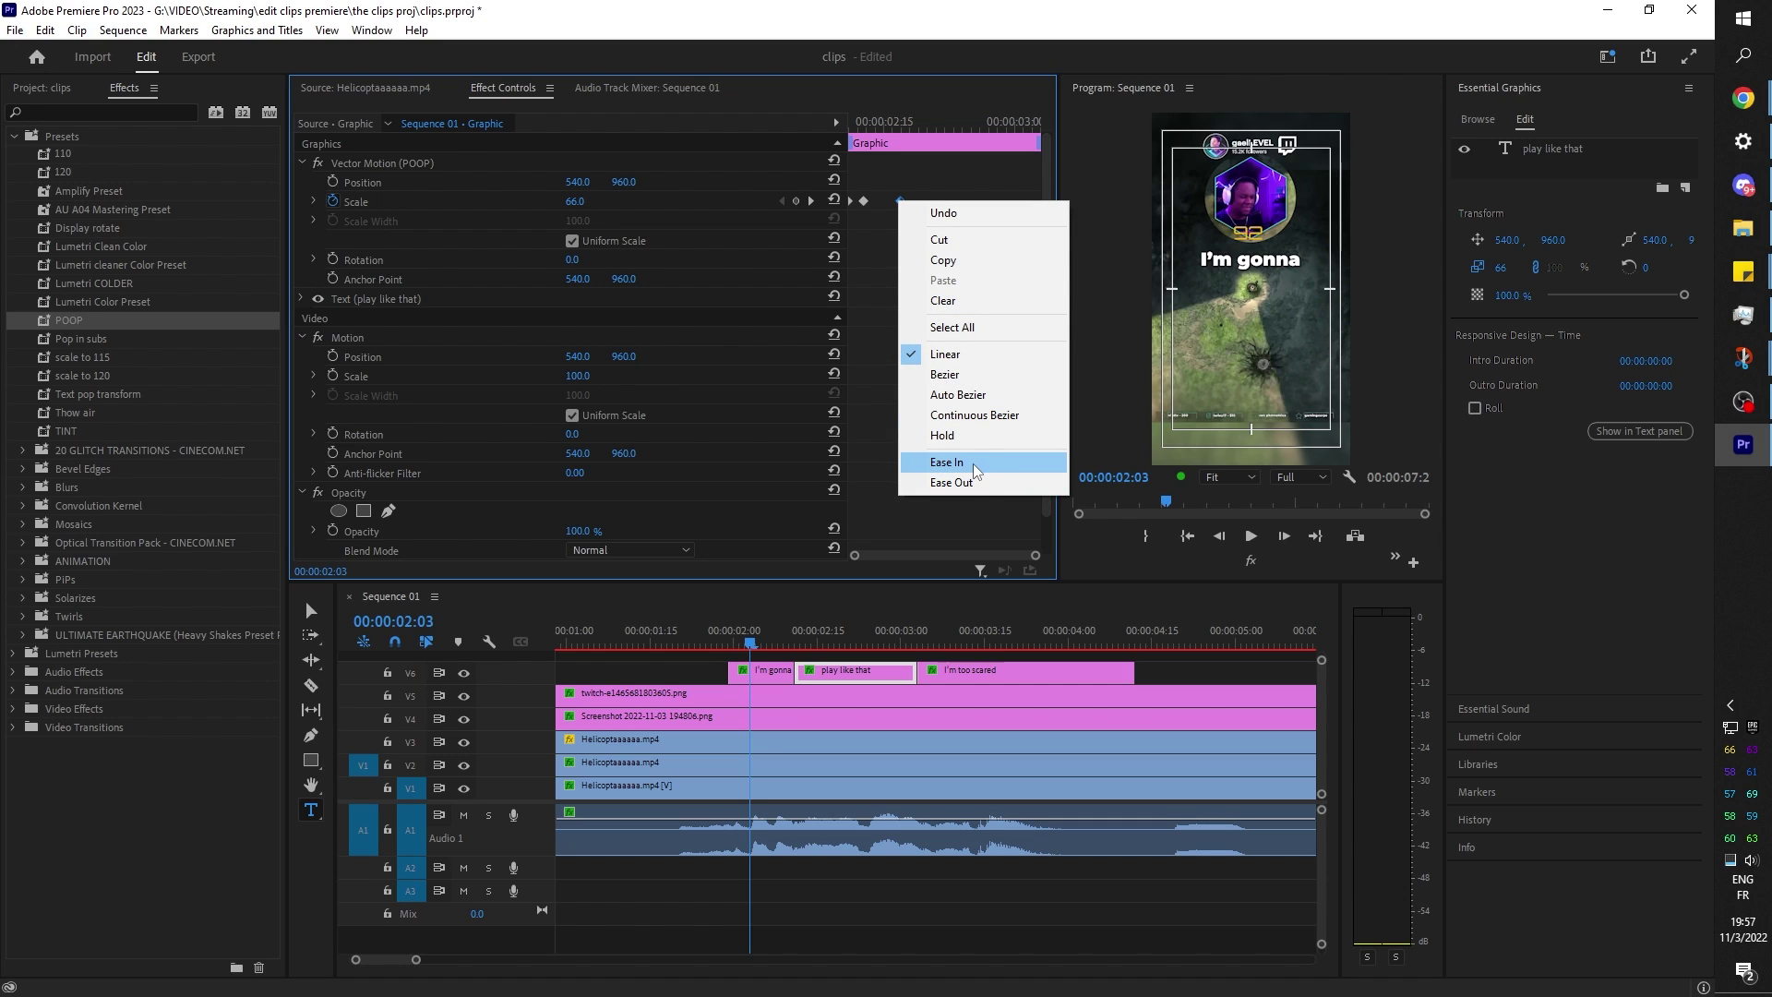
click(974, 467)
click(960, 672)
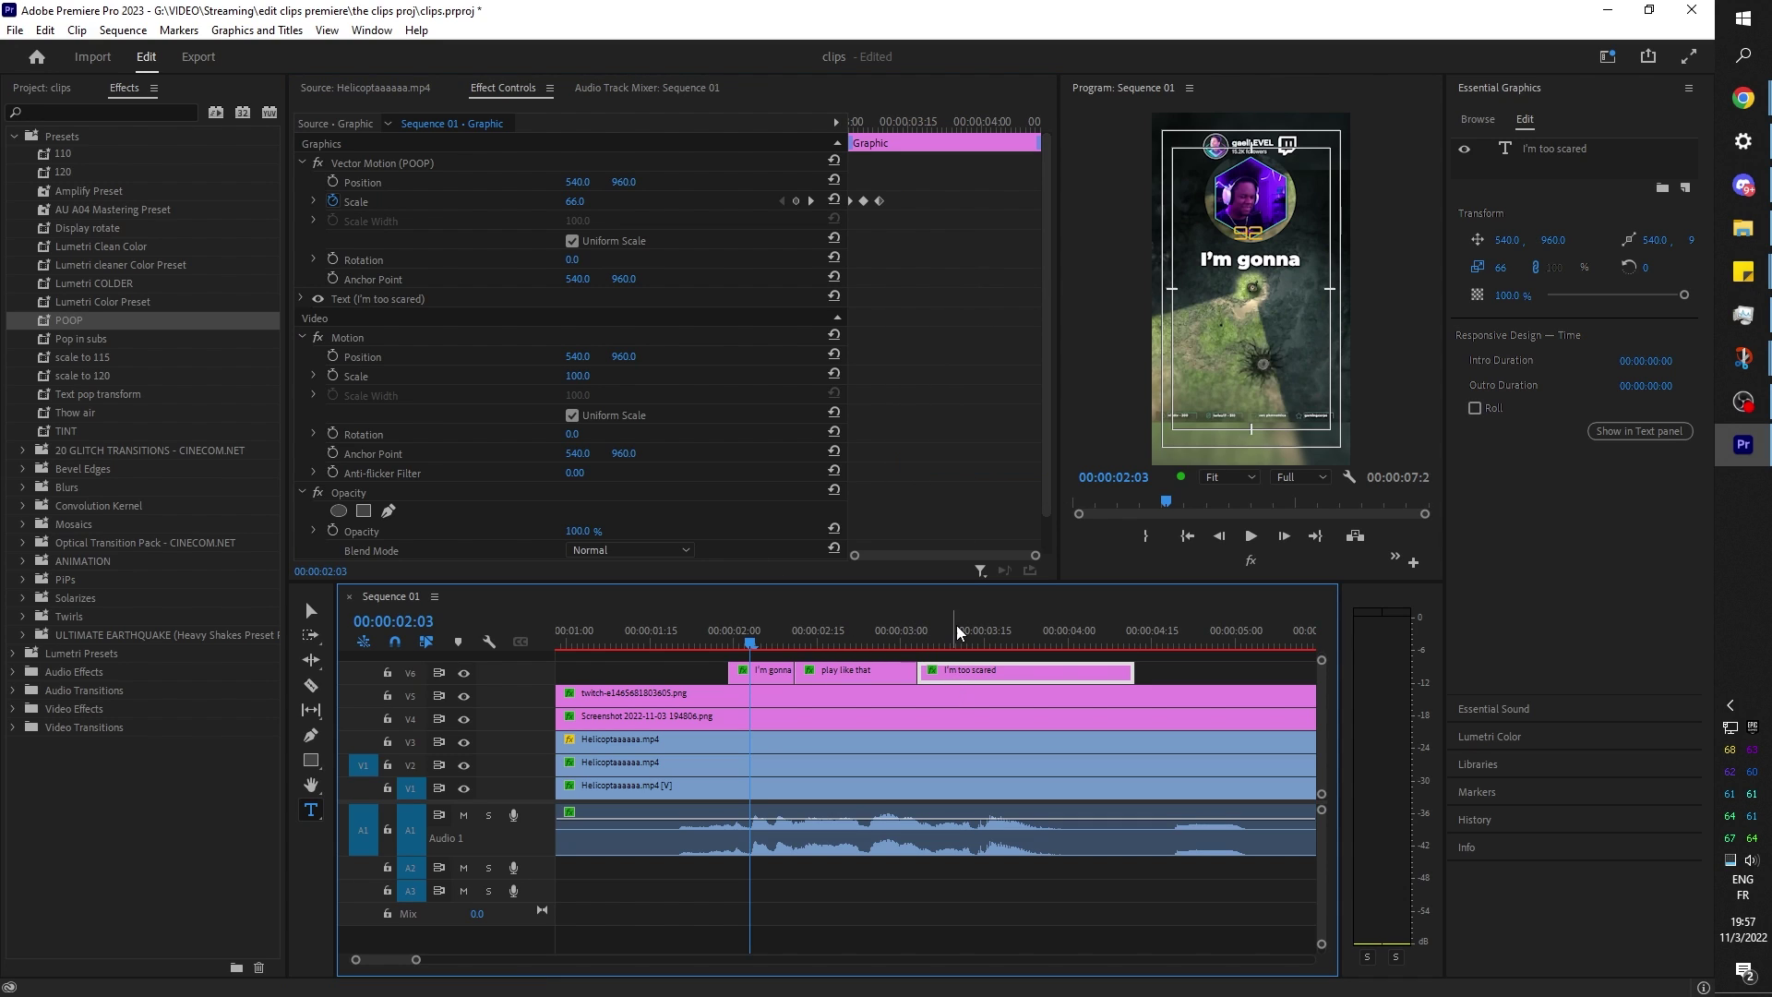
click(935, 636)
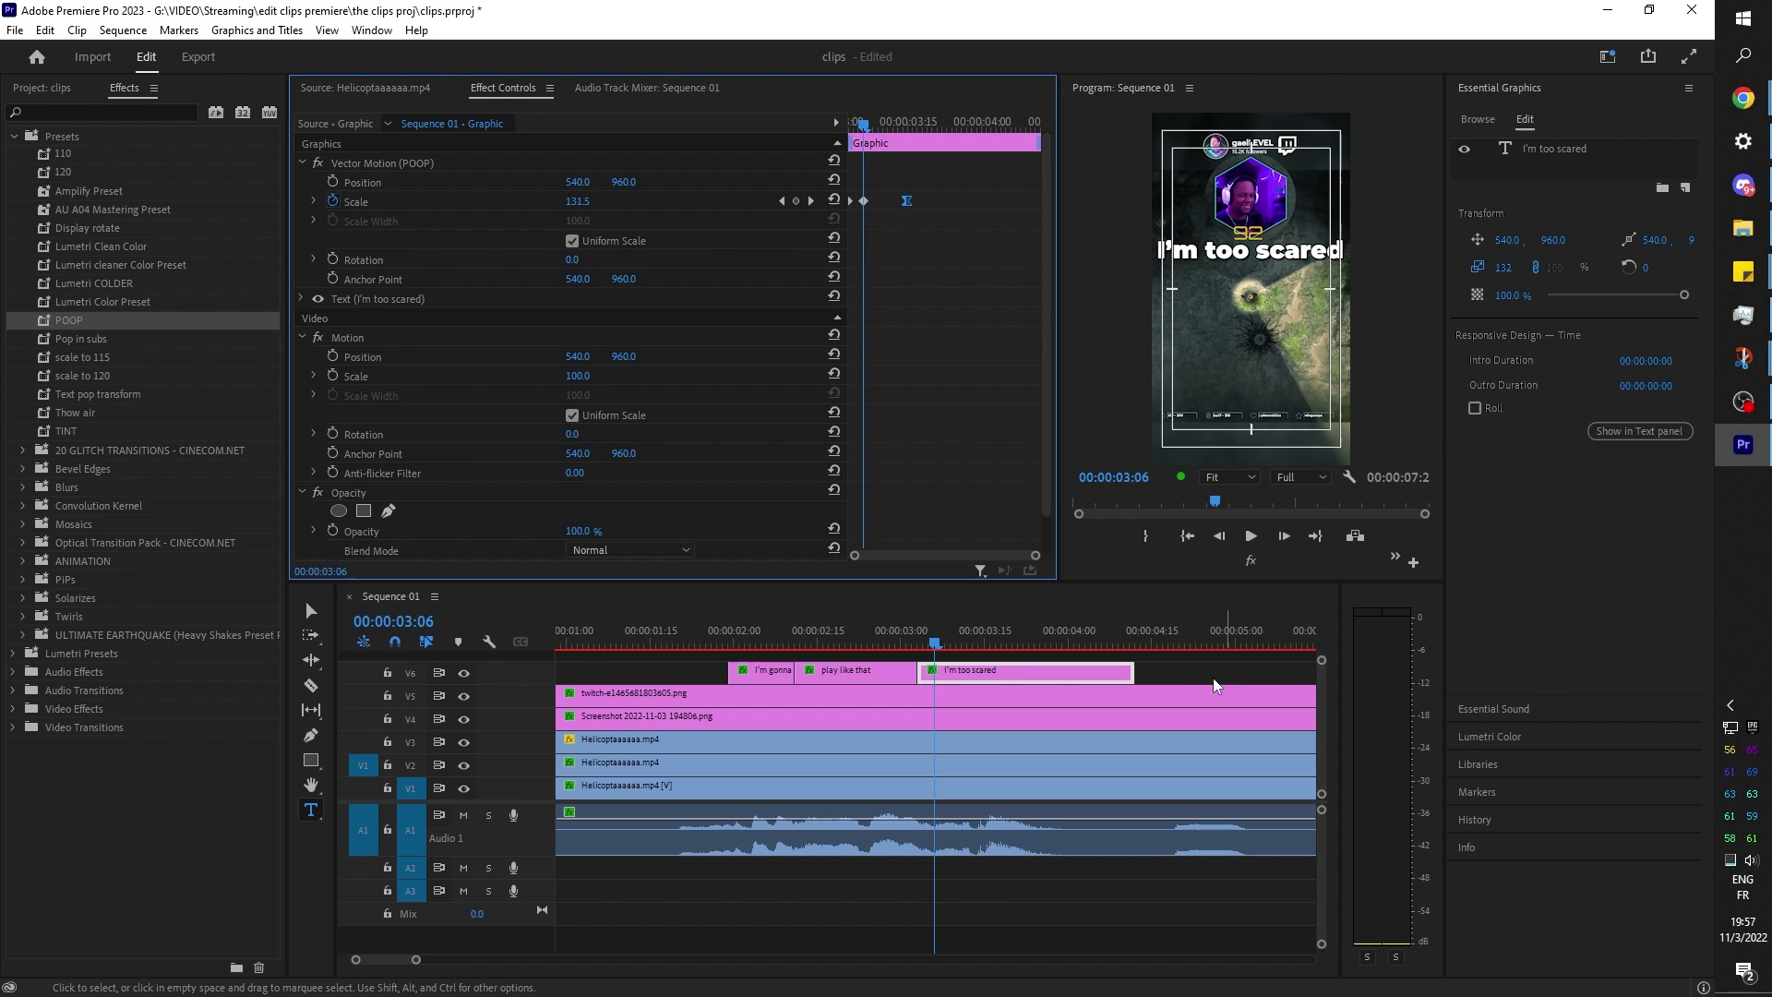
click(710, 672)
click(680, 632)
key(space)
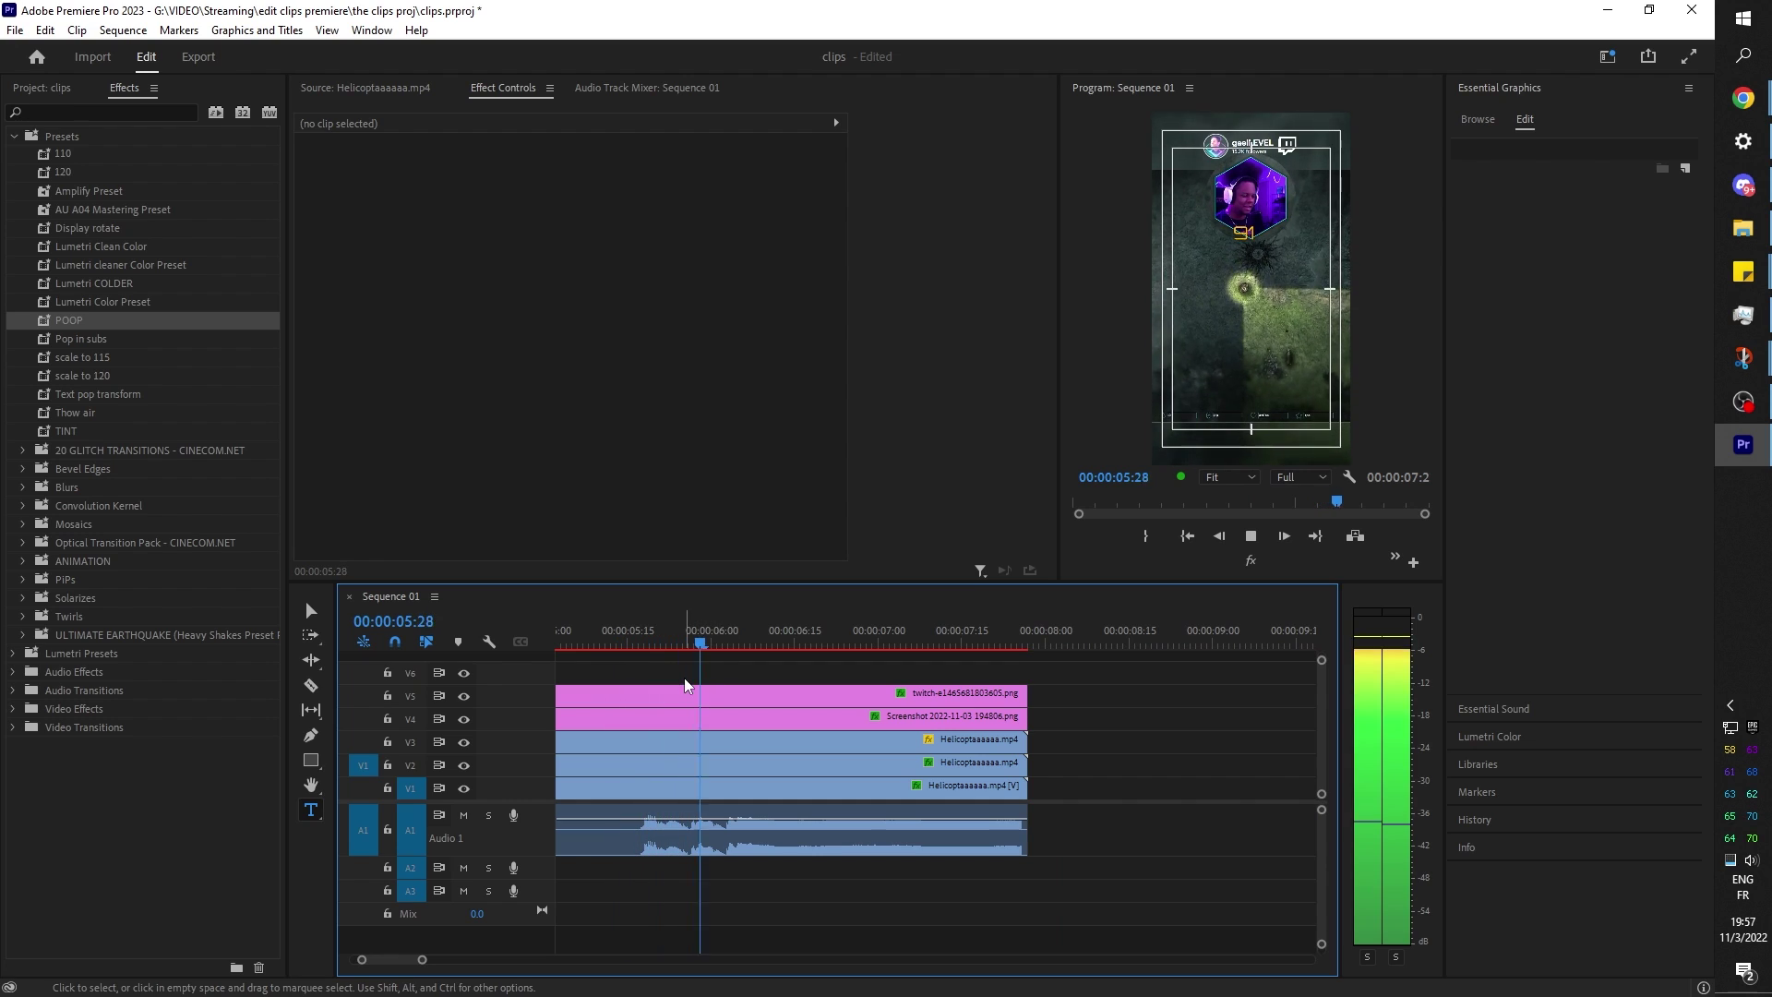
Add a new 'HELICOPT....' title at 00:00:05:17, raise it, and shift its clip 17 frames later.
drag(690, 630, 644, 643)
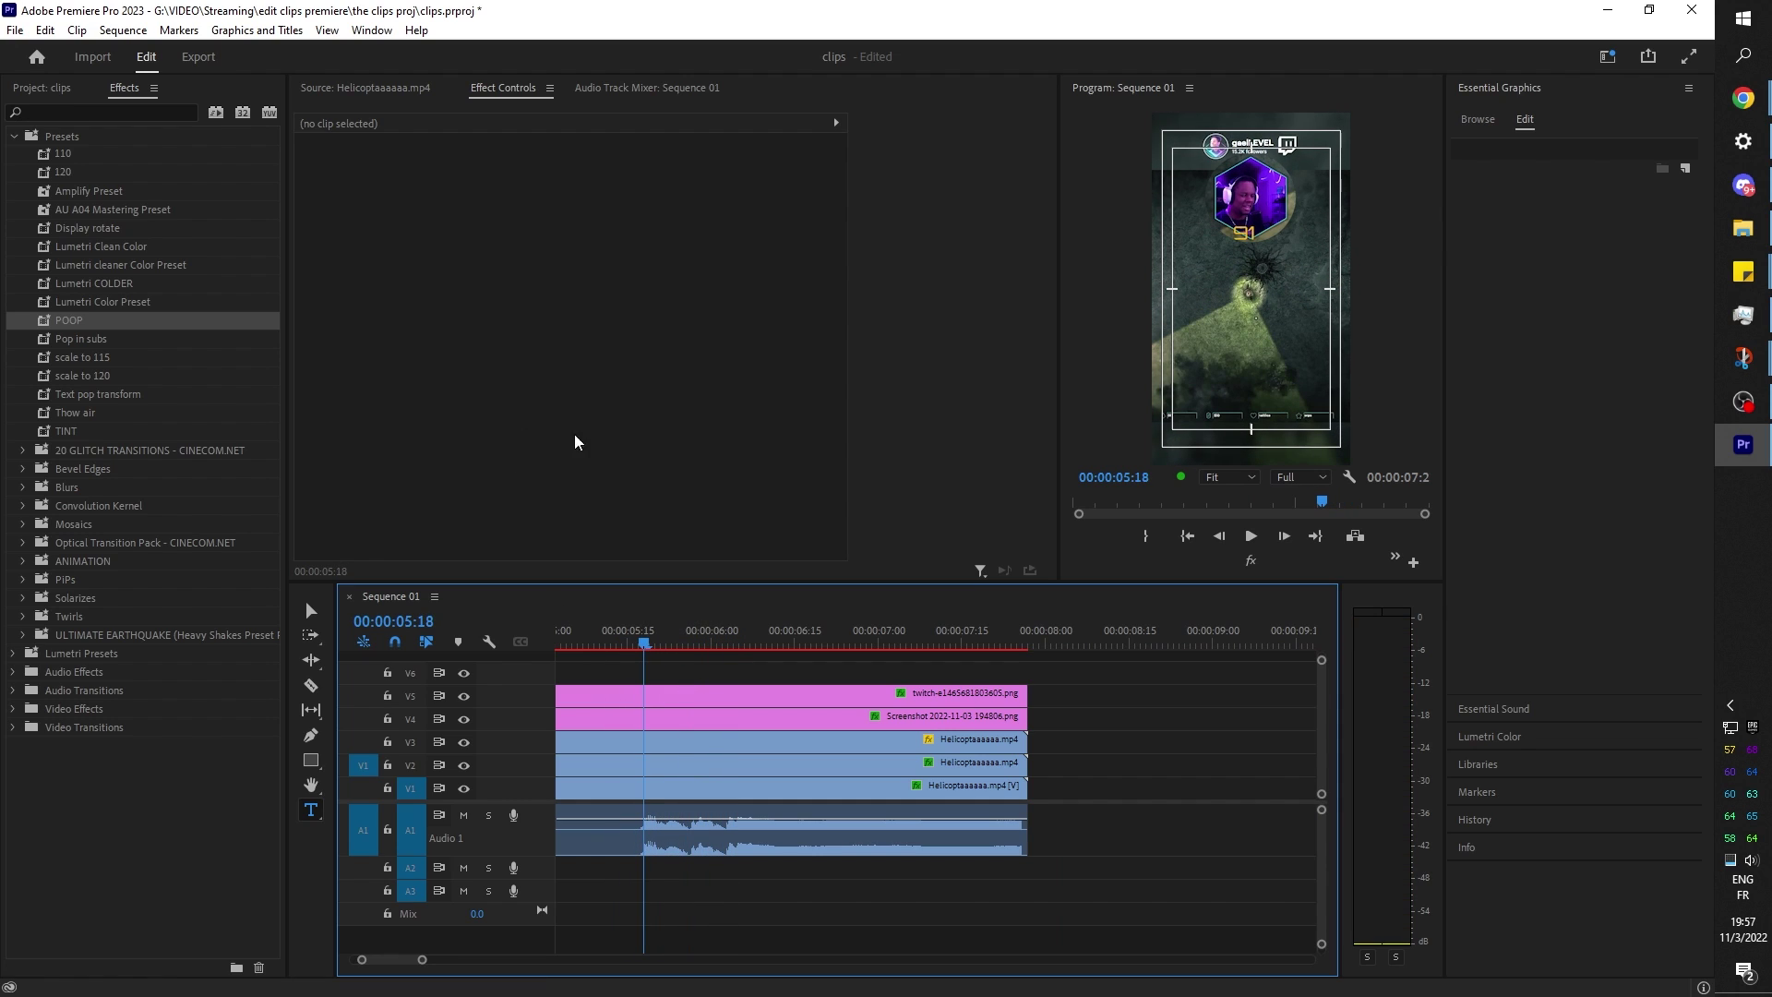
click(1191, 275)
text(HELICOPT....)
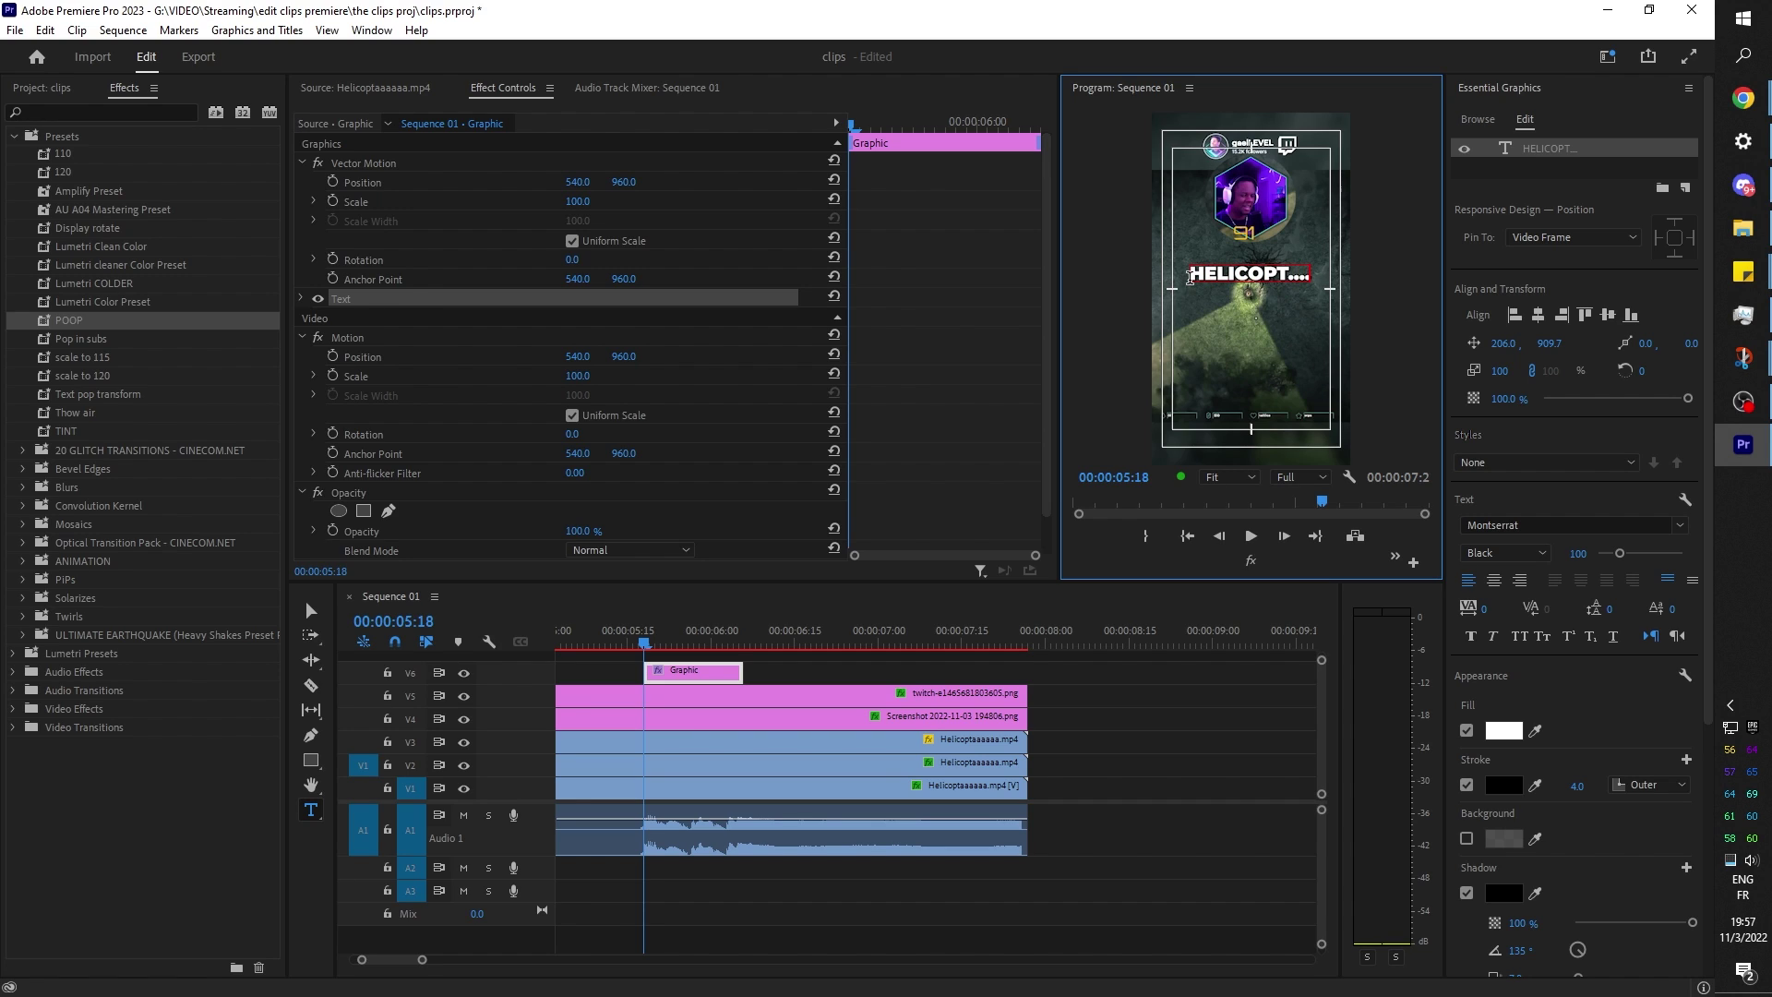
key(Escape)
drag(1549, 345, 1439, 344)
drag(694, 672, 1027, 672)
Replace the second caption's text with a long 'AAAAAAHHHHHHH' scream.
click(836, 643)
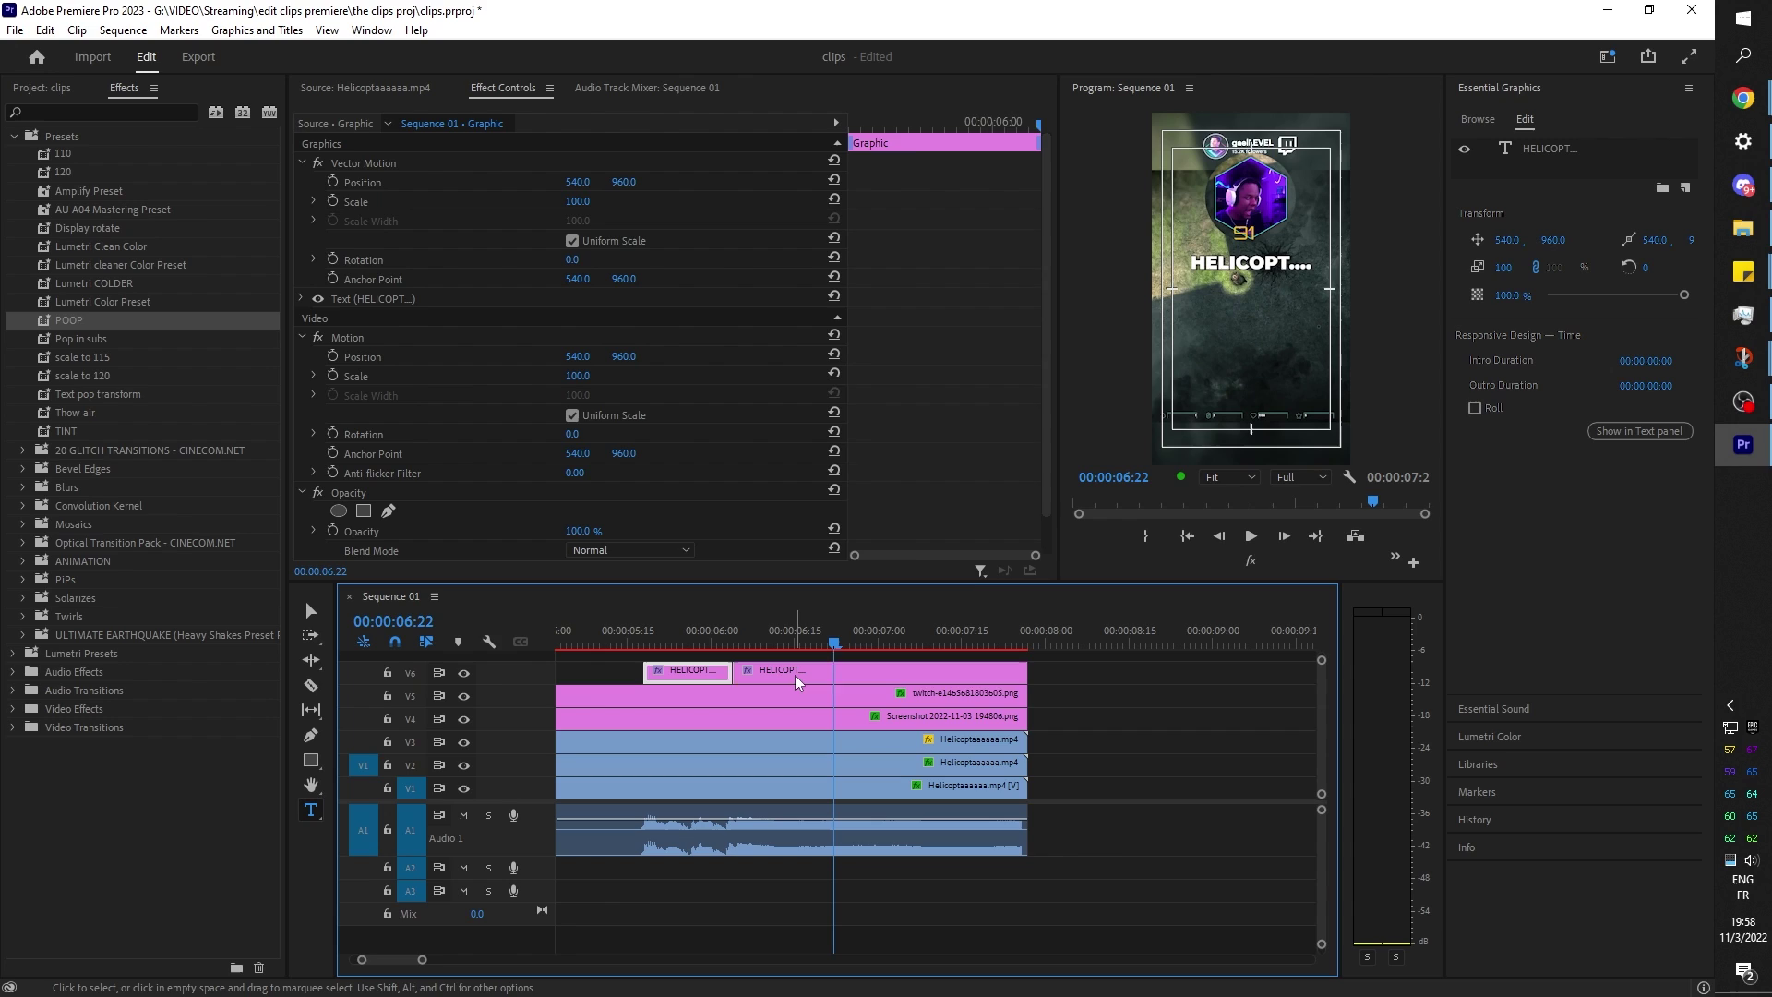
click(1236, 261)
key(ctrl+a)
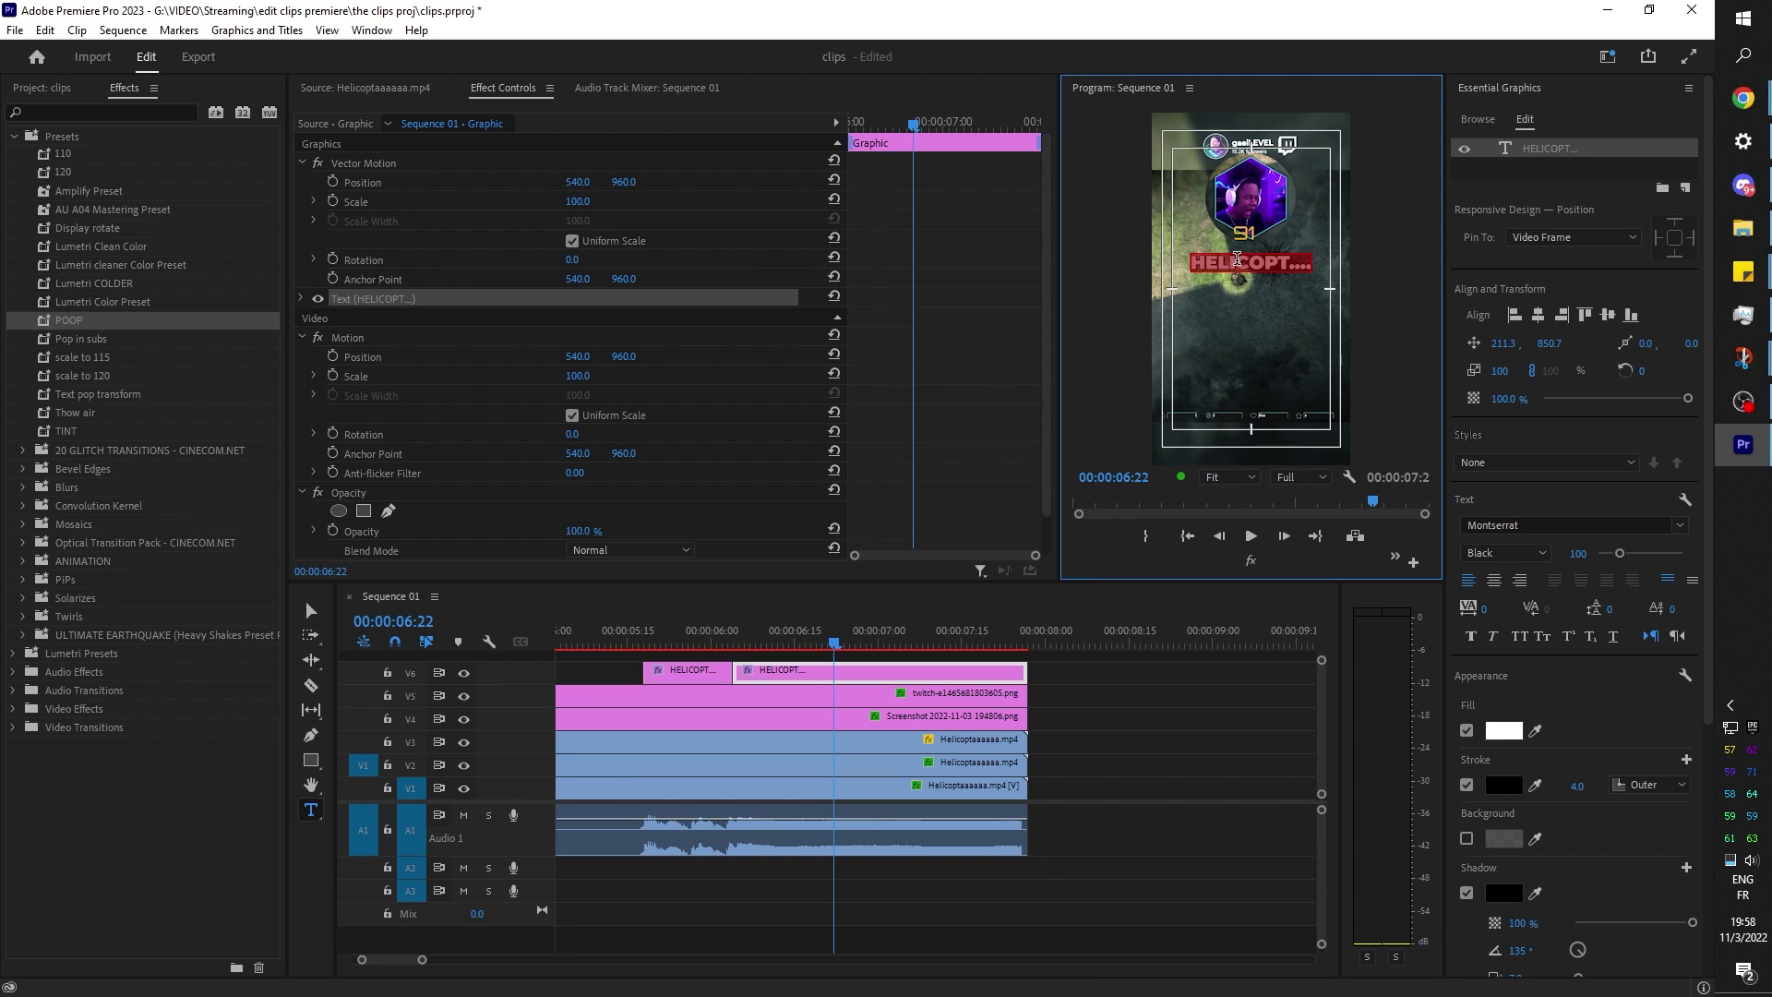
text(AAAAAAAHHHHHHHHHH)
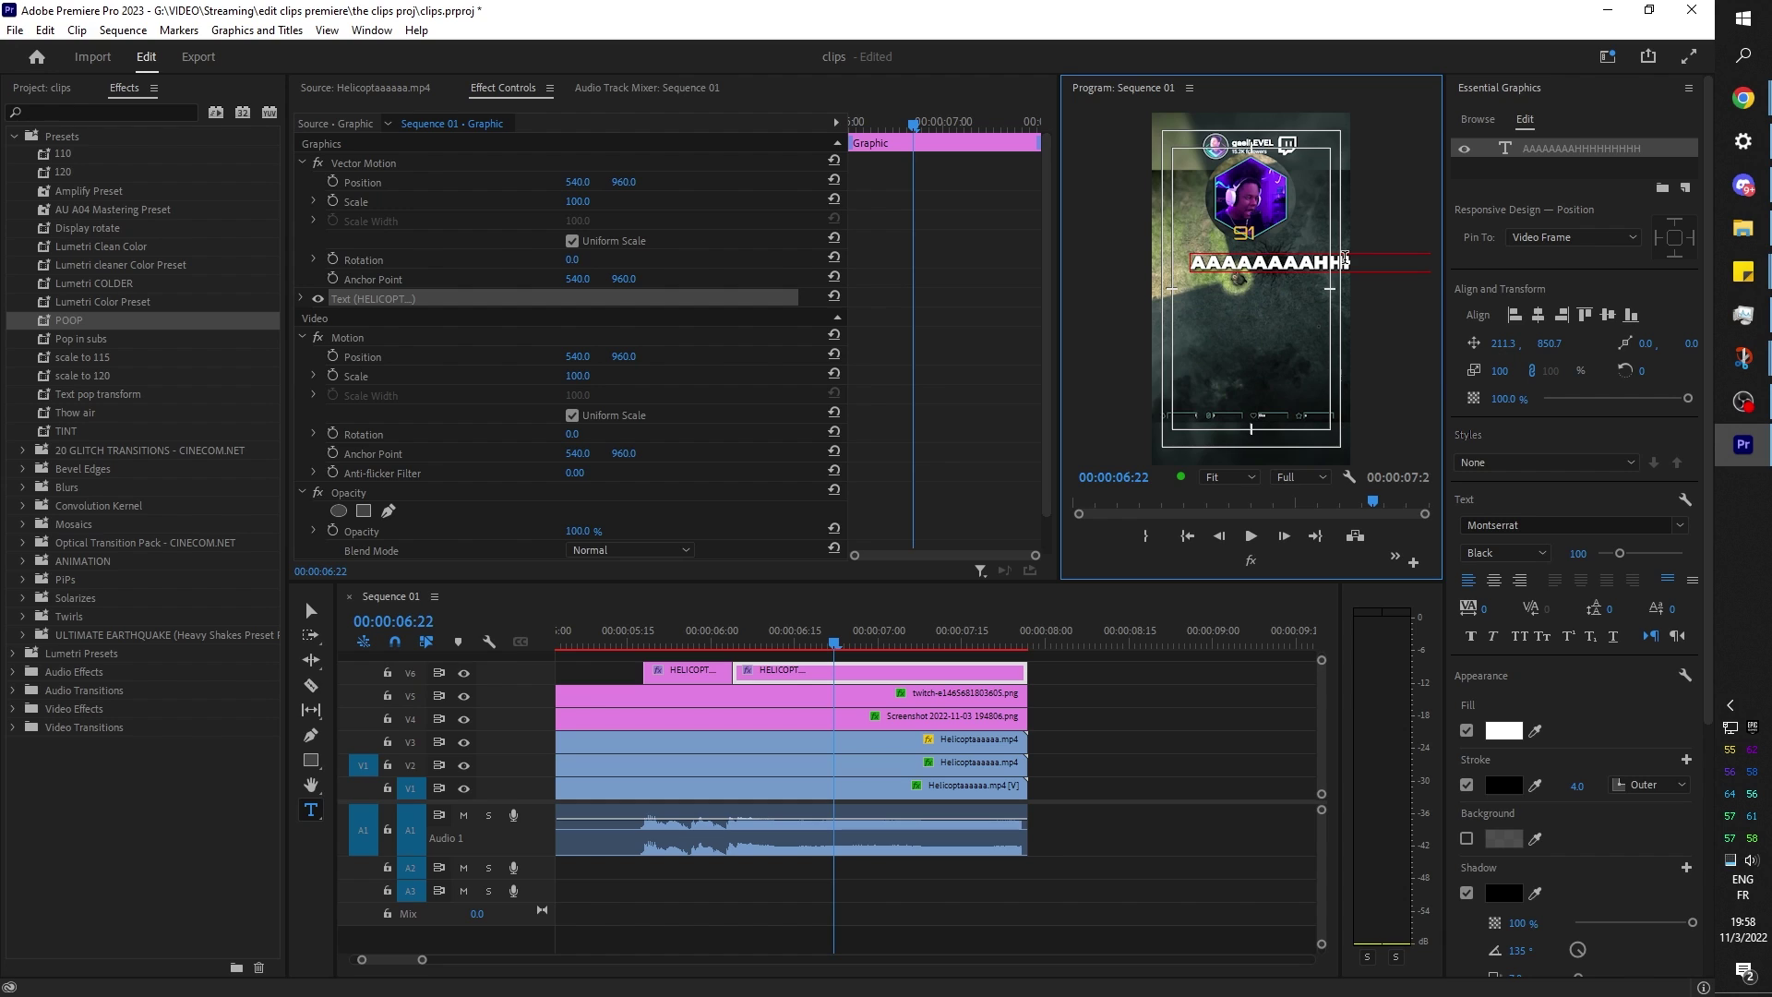
Apply the POOP preset to the 'HELICOPT....' caption and play it back.
click(600, 672)
click(655, 639)
click(687, 671)
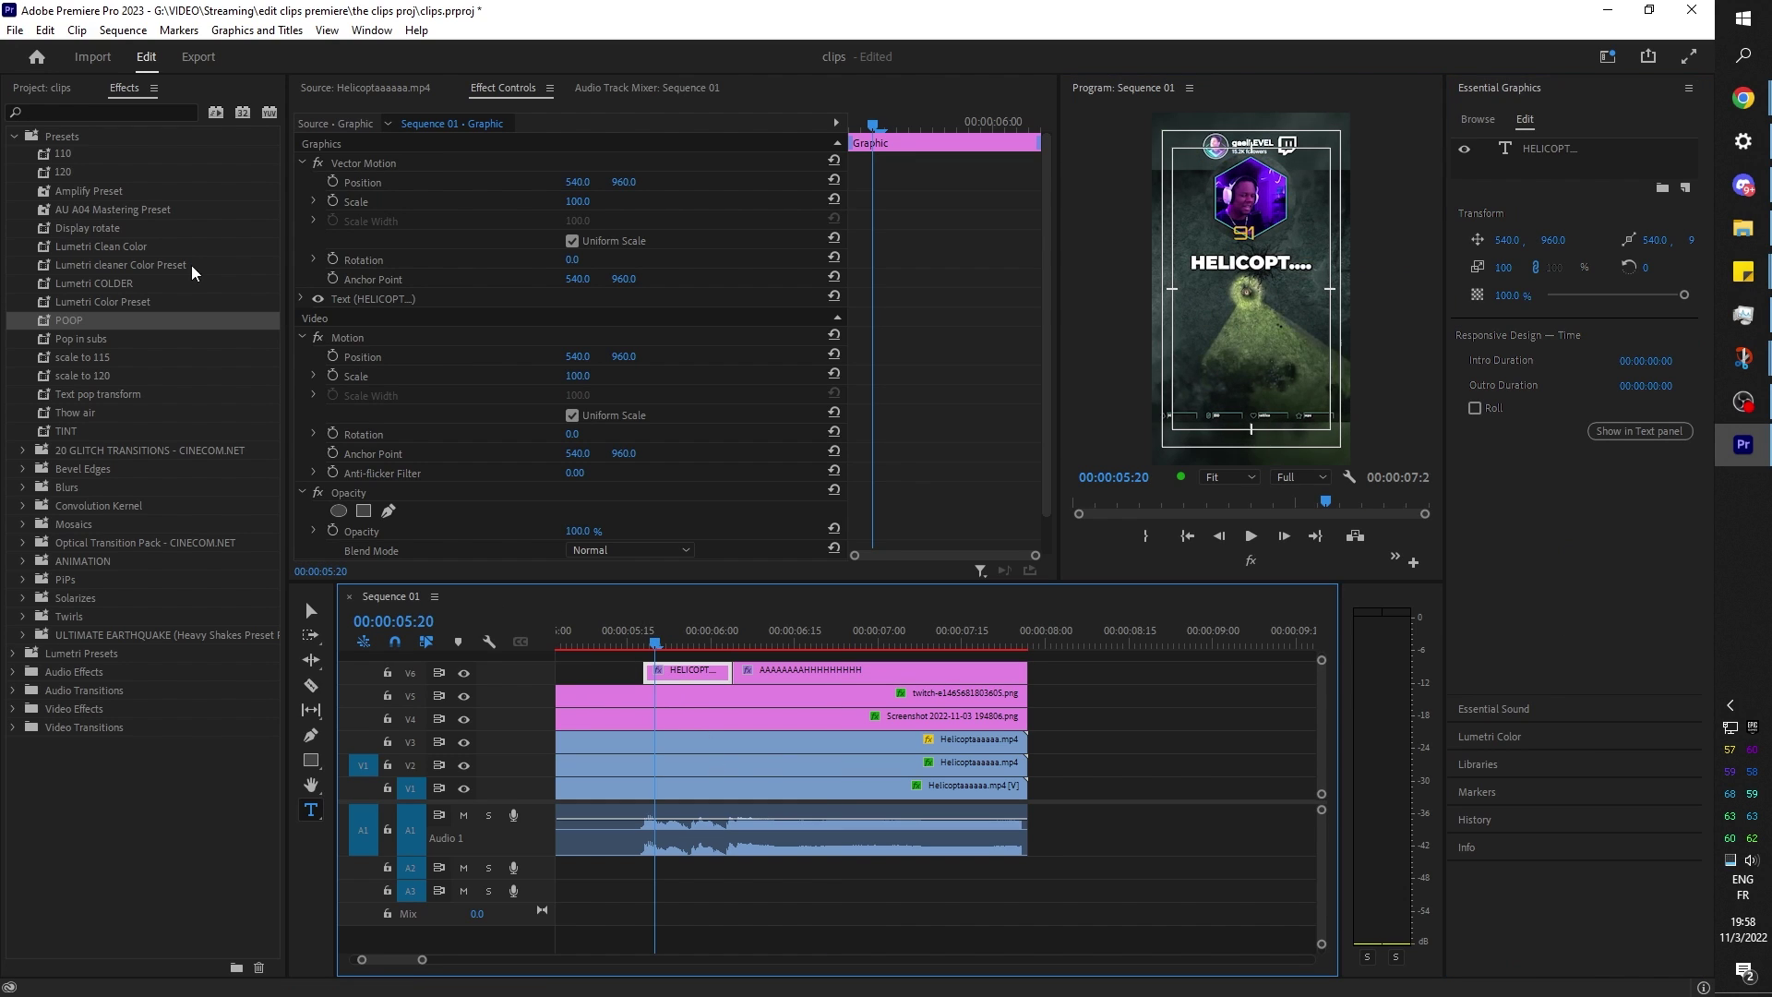
drag(72, 325, 669, 671)
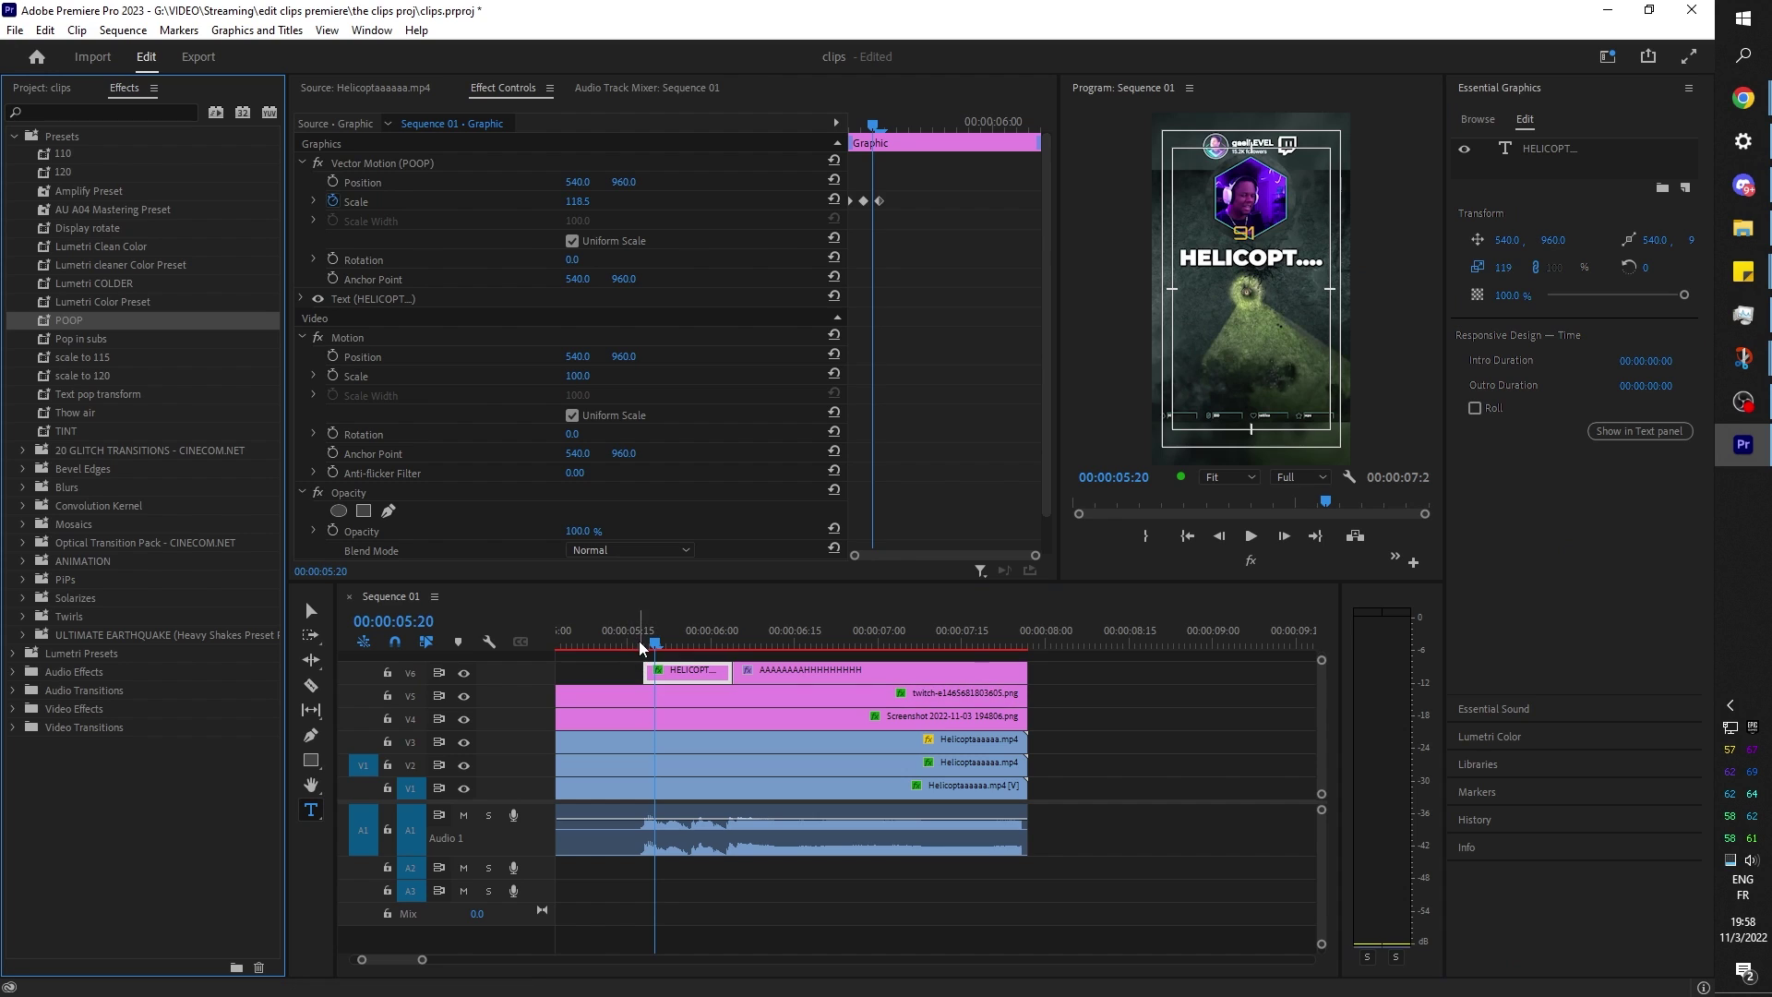
key(space)
Keyframe the scream caption's Position X from 1778 at 00:00:06:07 to -705 near its end.
click(729, 633)
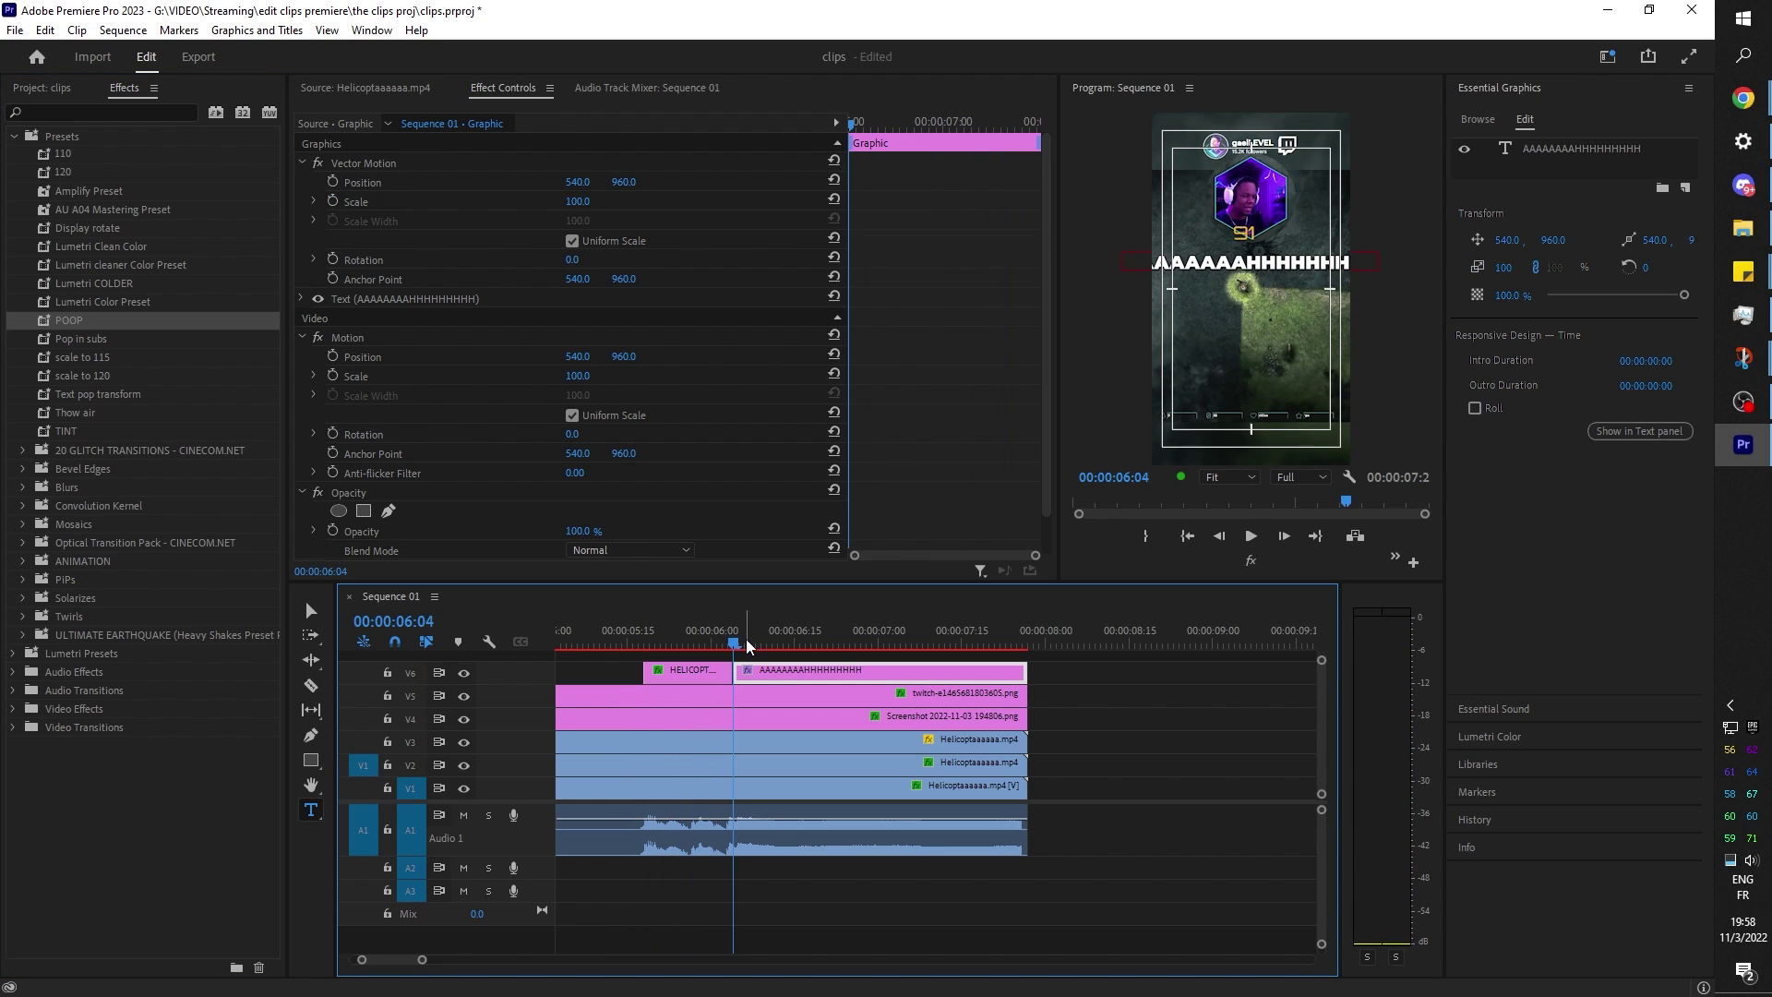
click(748, 641)
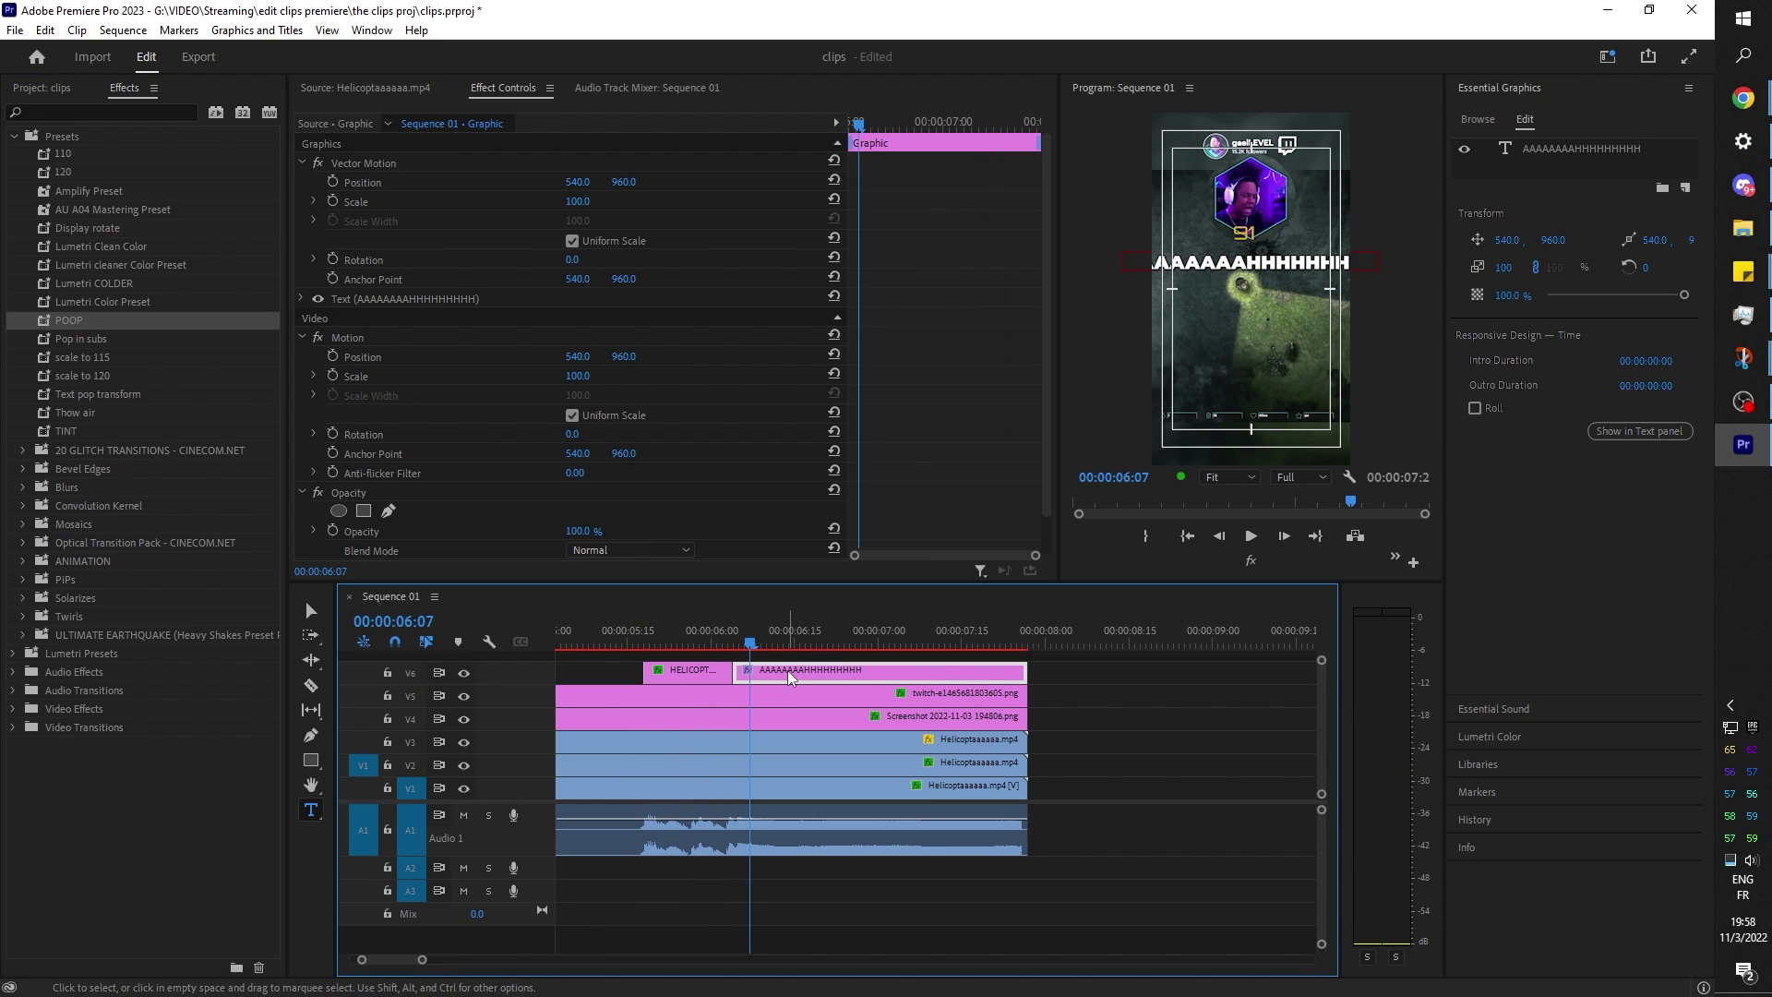
drag(578, 182, 739, 182)
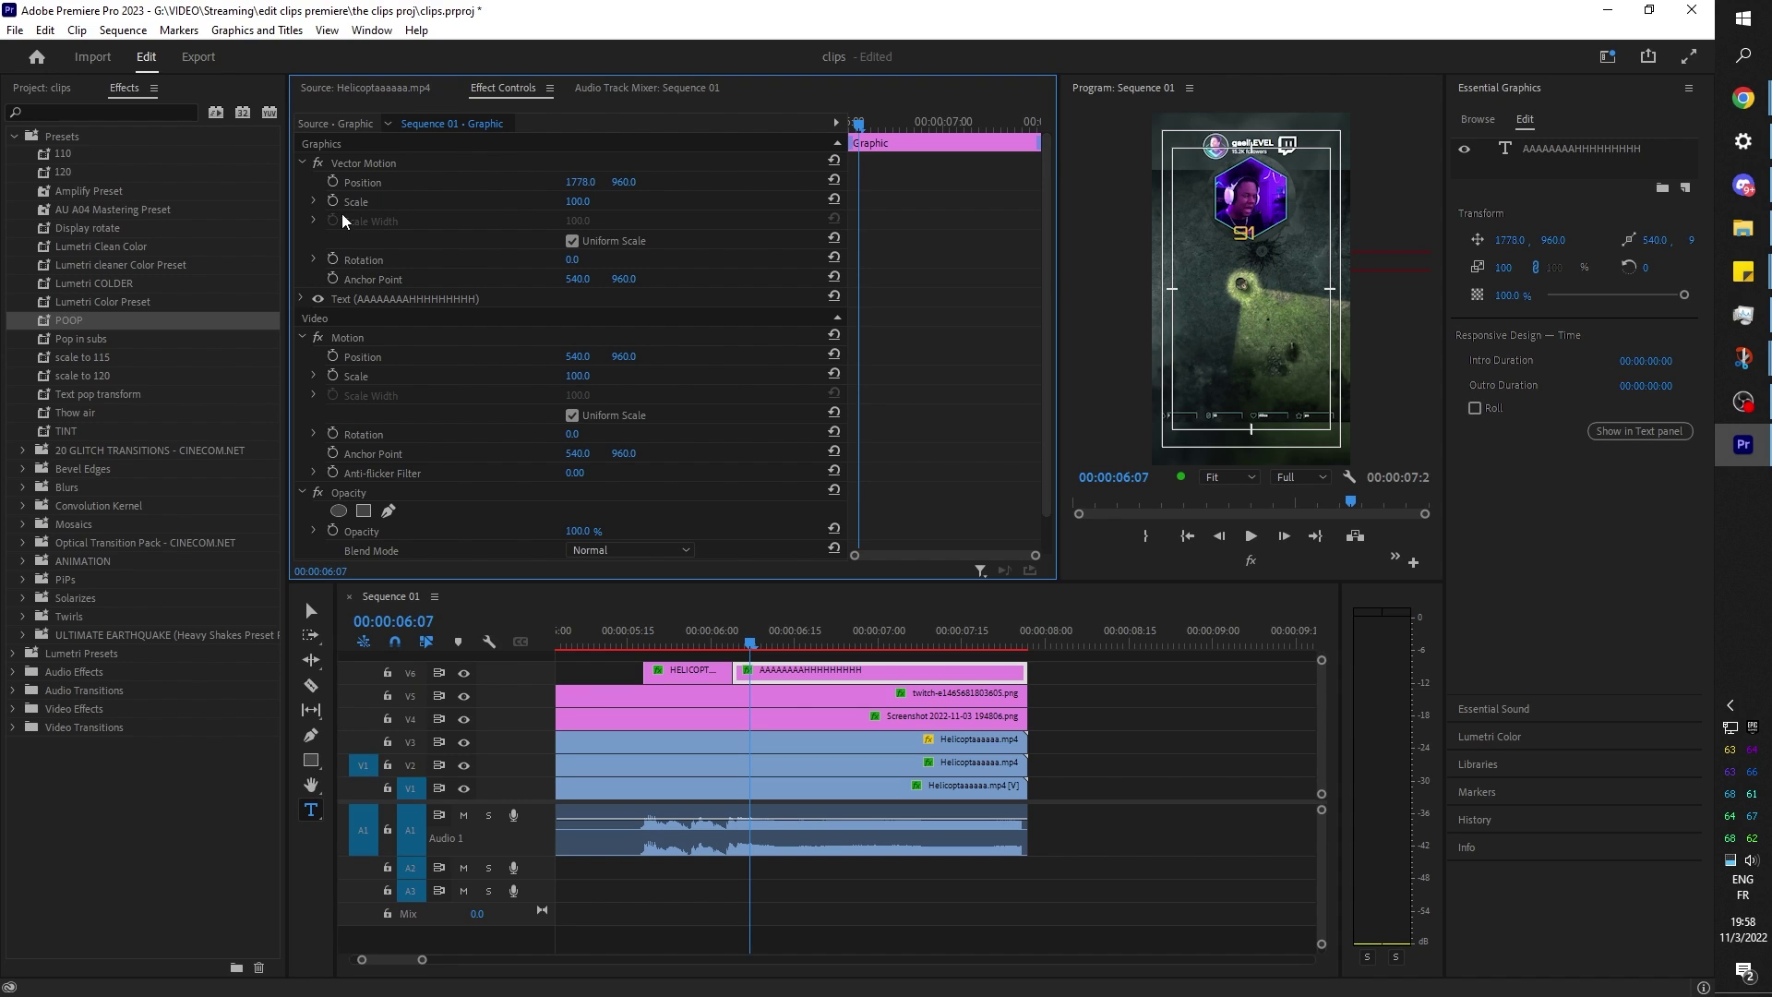
click(333, 182)
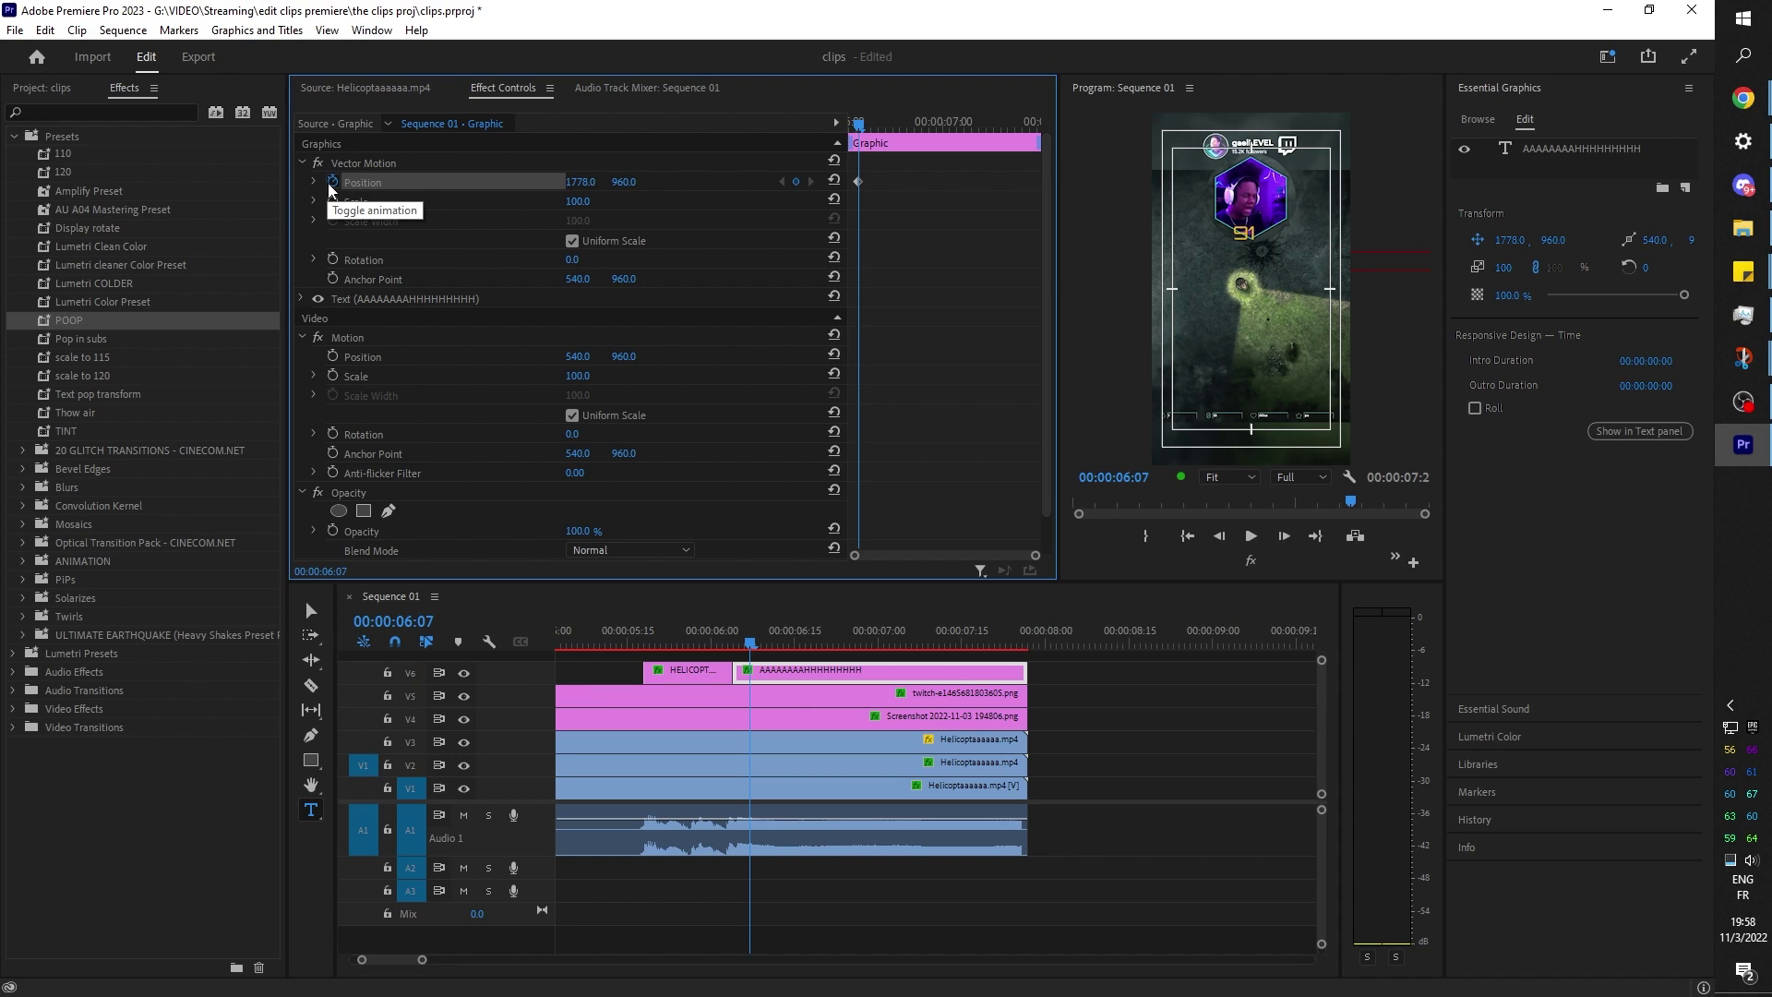
click(1023, 639)
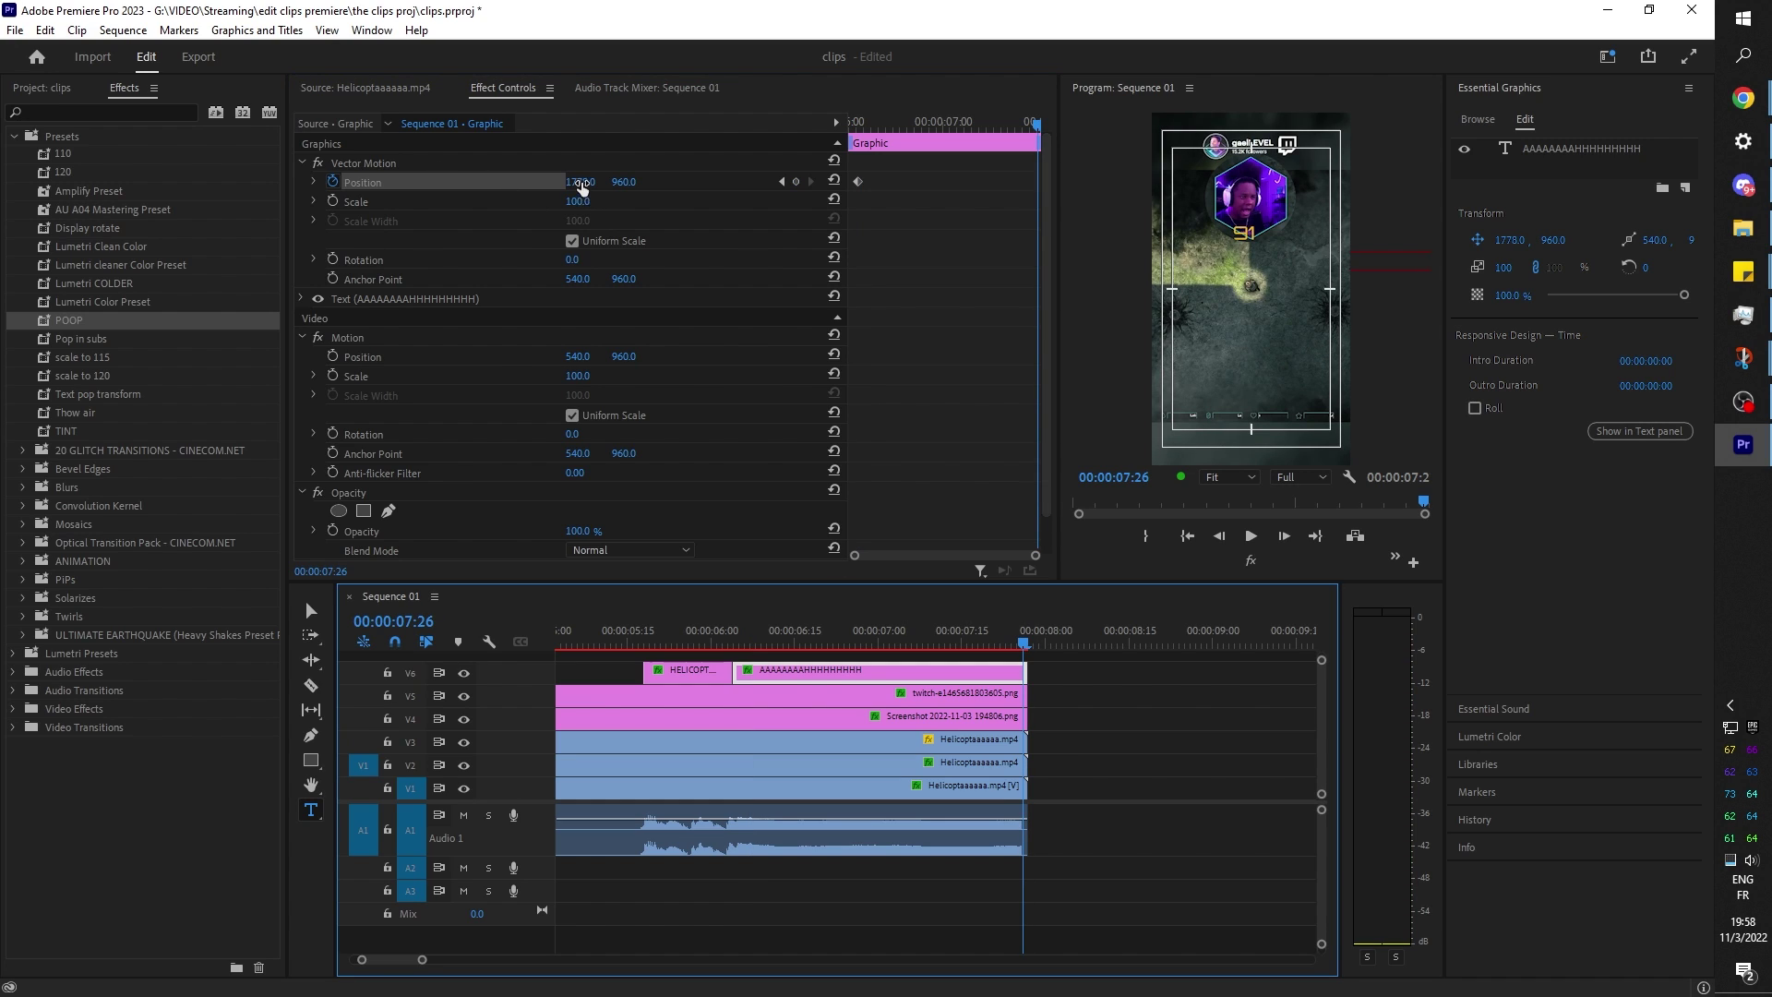
drag(580, 181, 286, 186)
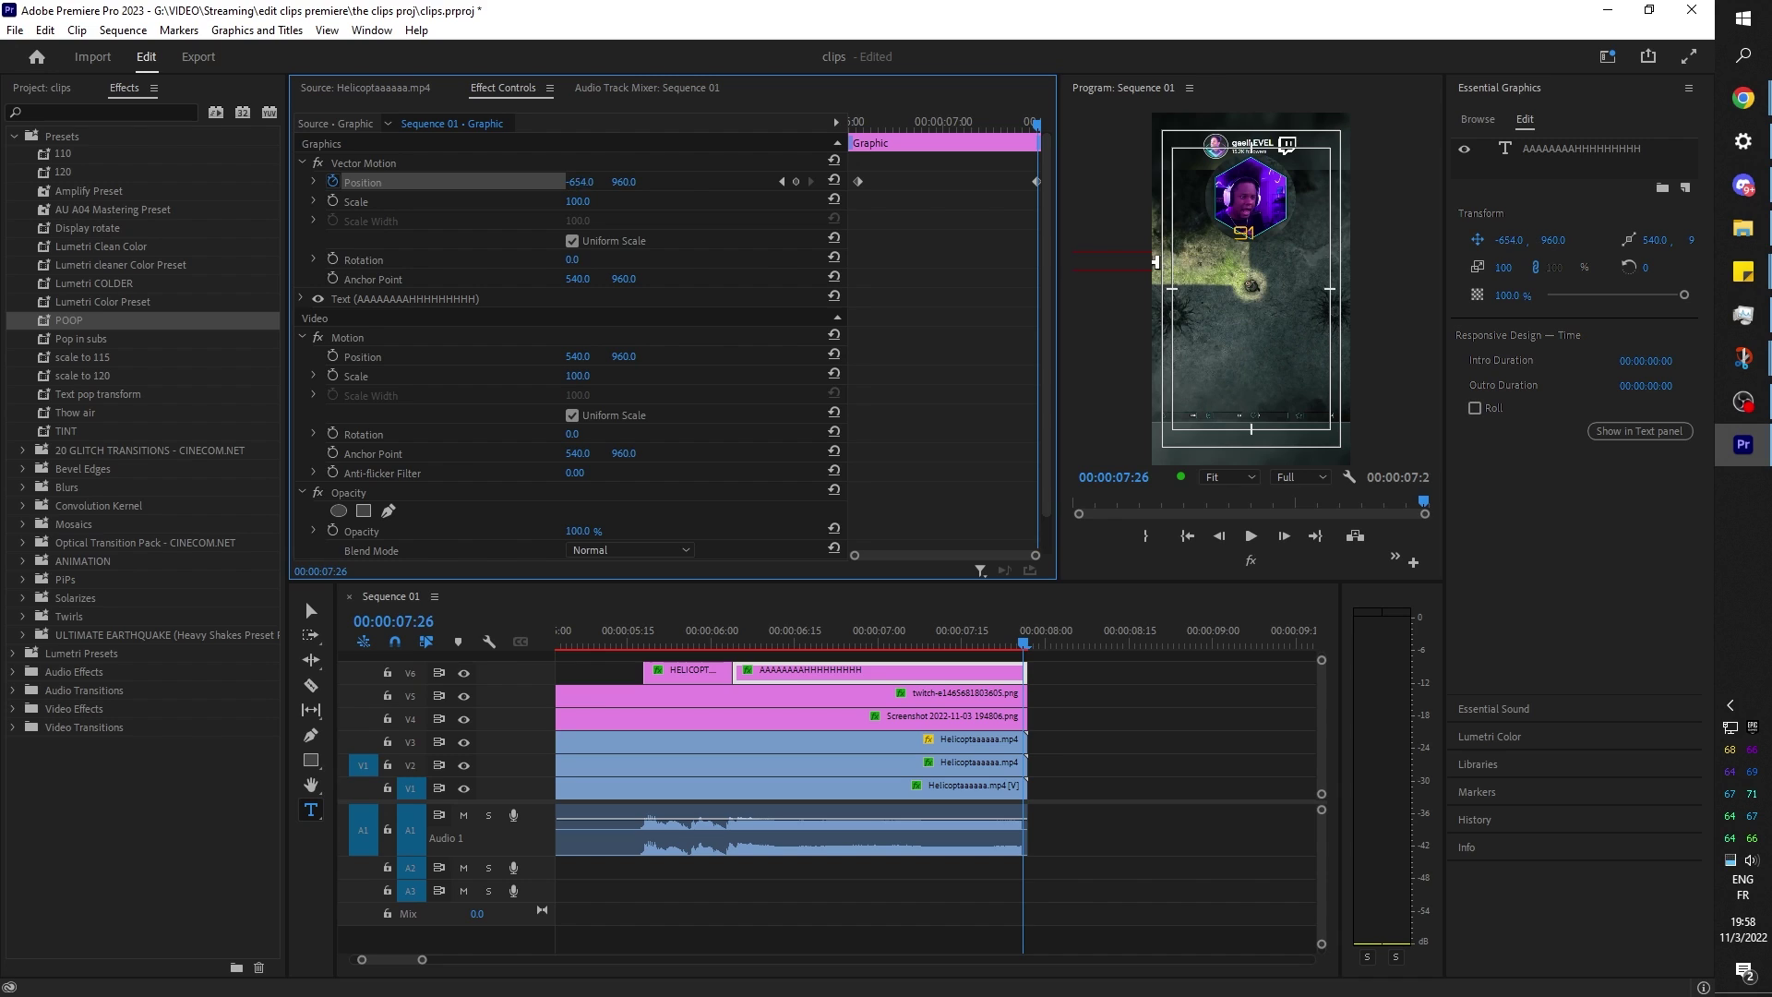
click(1091, 681)
Enlarge the Program monitor, play the full sequence from the start, then restore the timeline height.
key(Home)
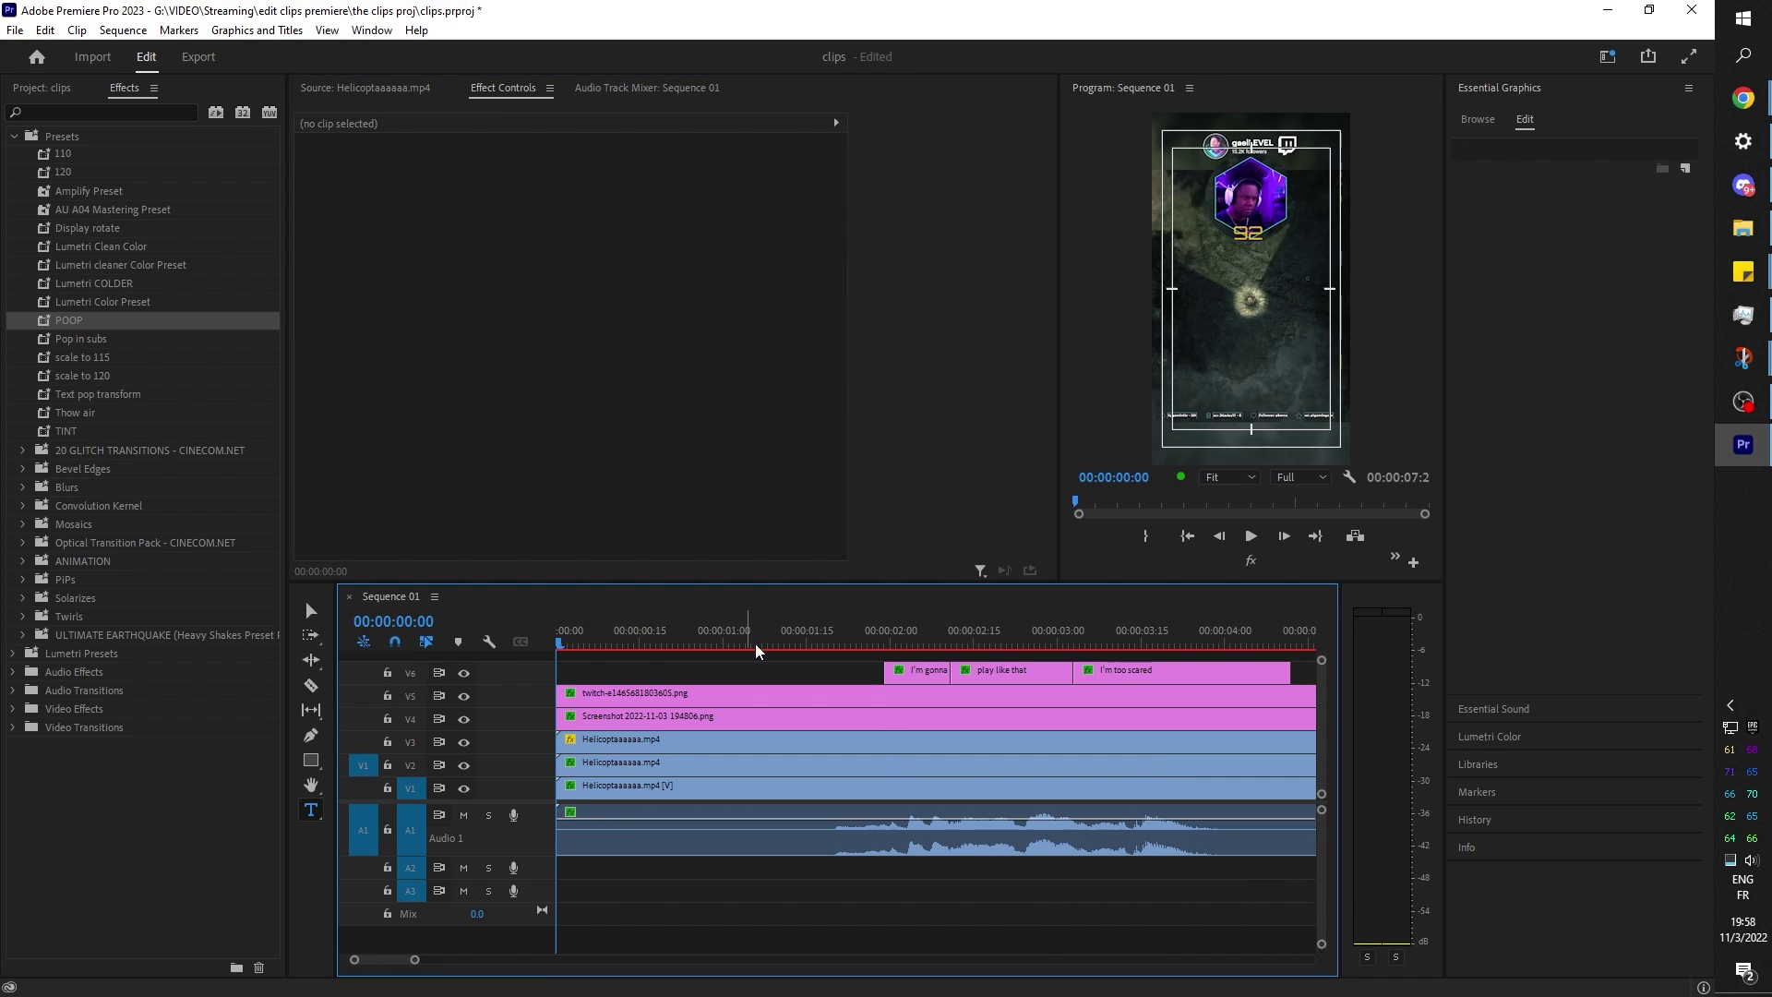
drag(761, 582, 762, 868)
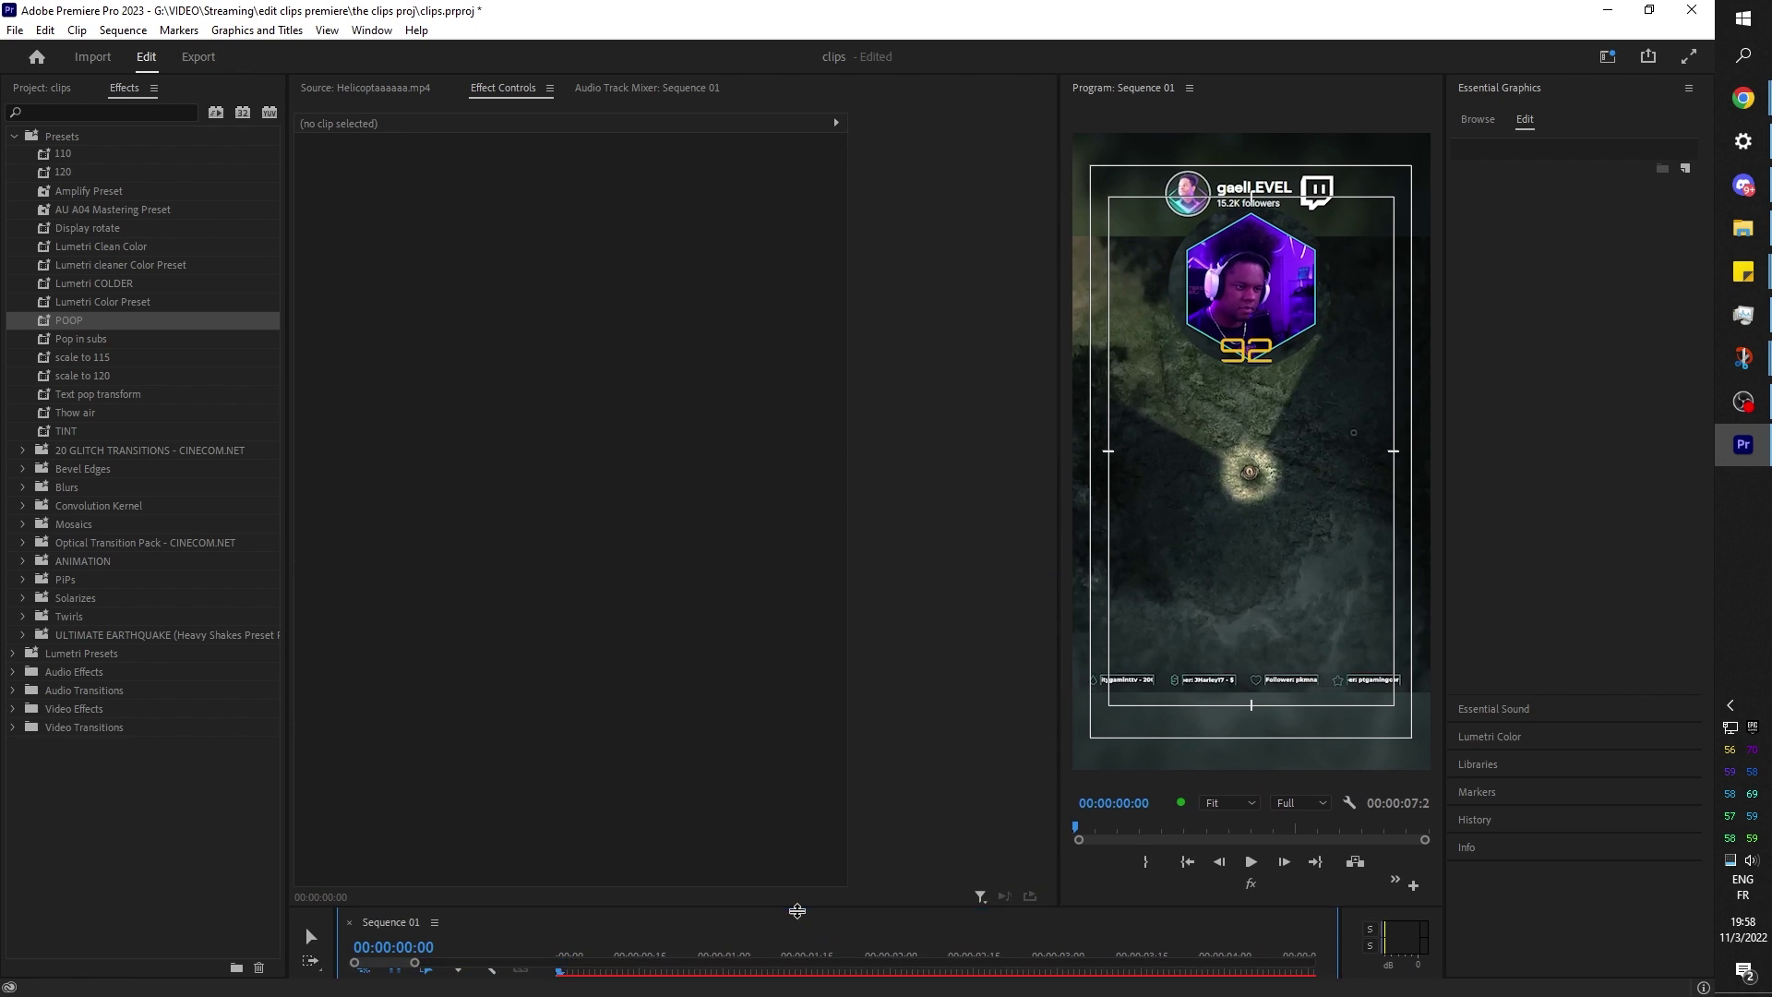
drag(1059, 613, 963, 613)
key(space)
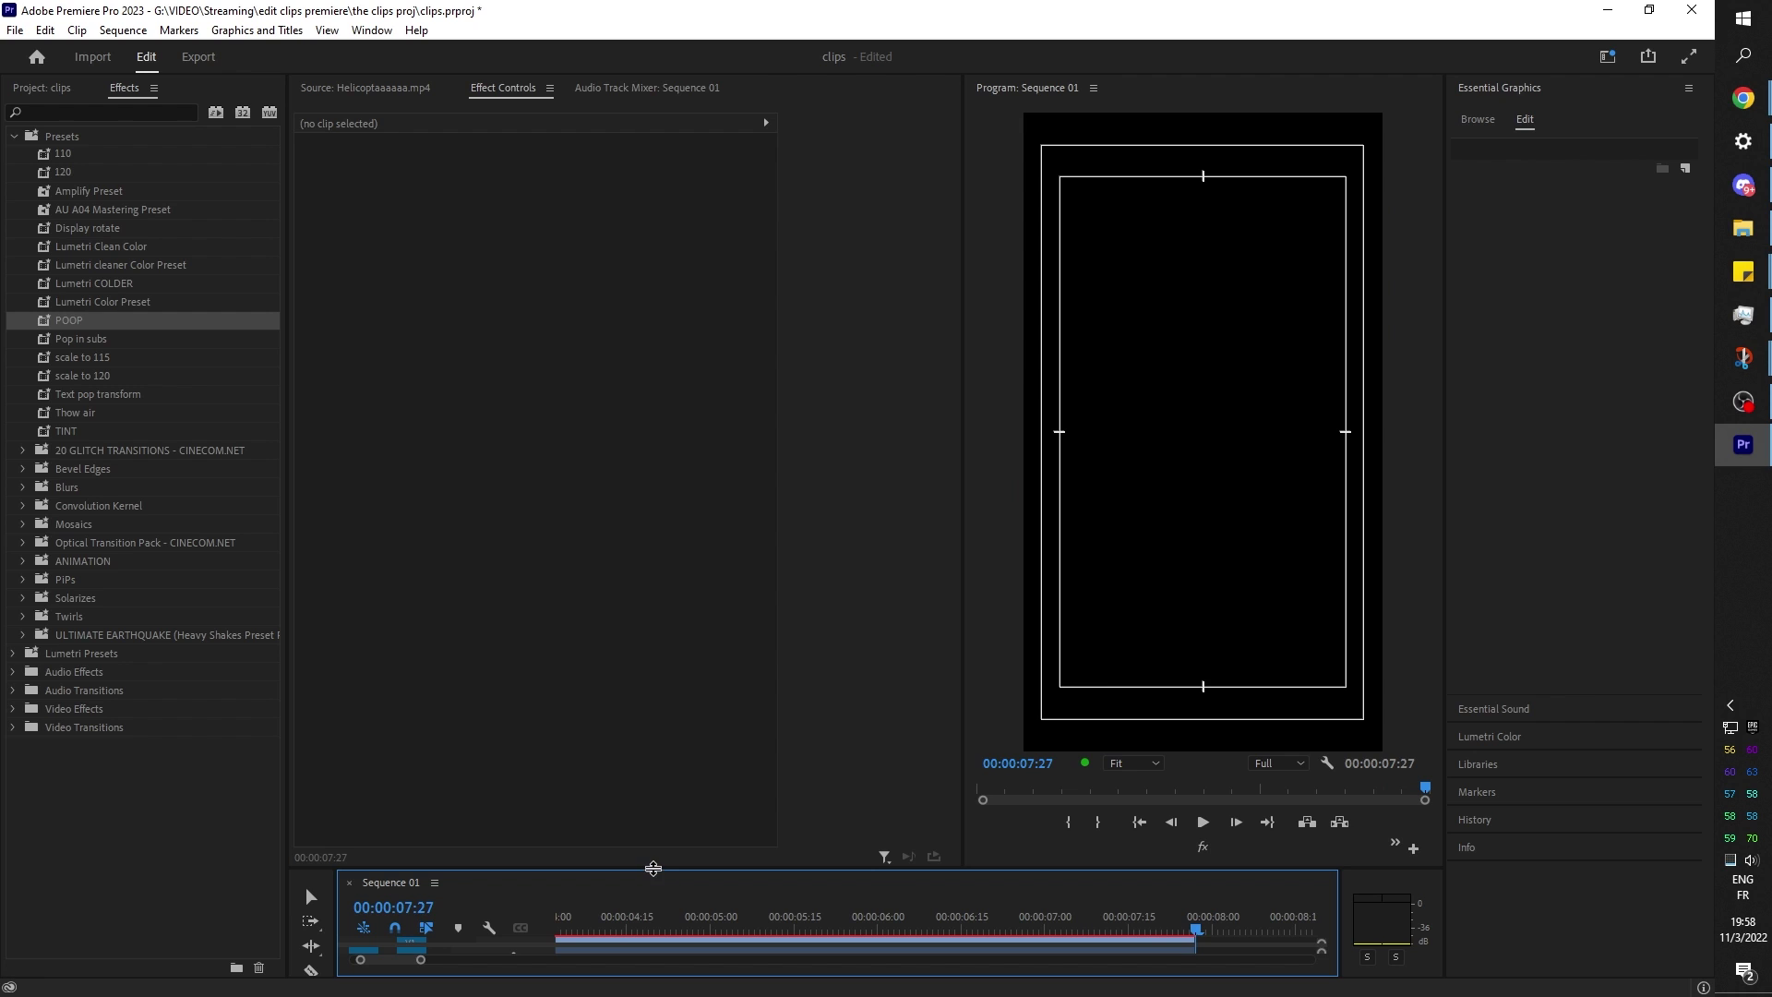
drag(654, 871, 707, 566)
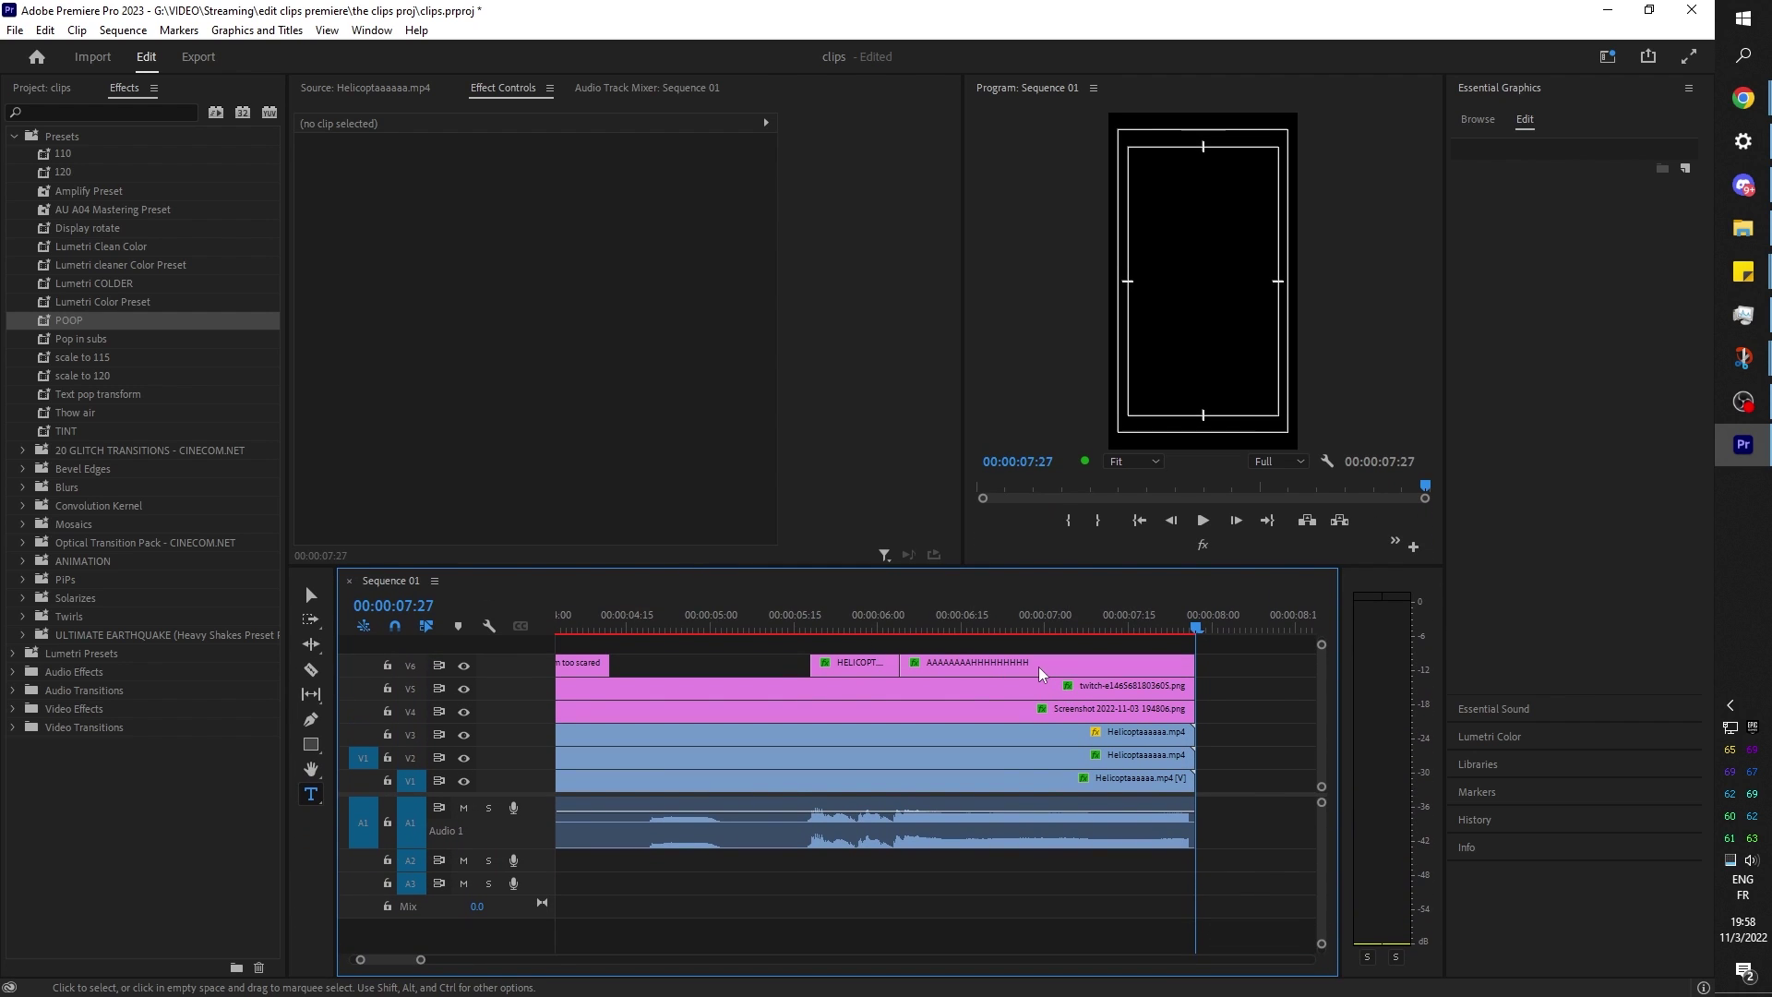
Apply the ULTIMATE EARTHQUAKE 'A - GENTLE SHAKE' preset to the AAAA caption and play it back.
click(997, 663)
click(1007, 625)
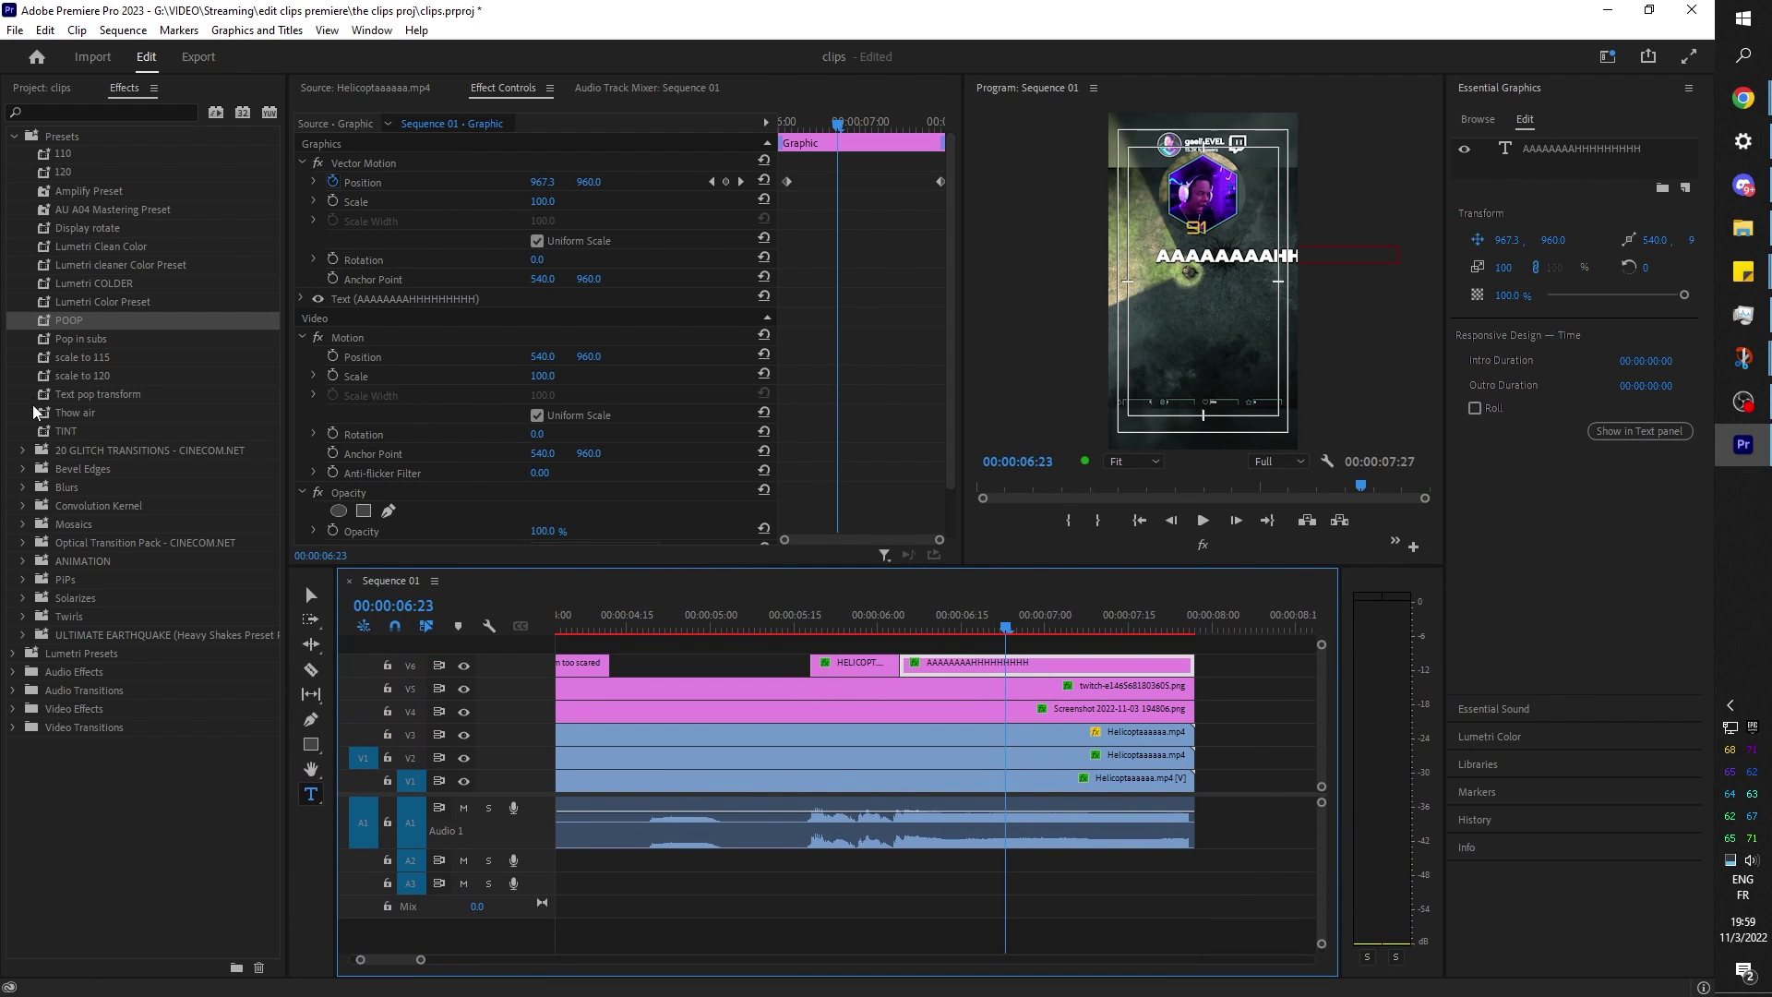
click(24, 640)
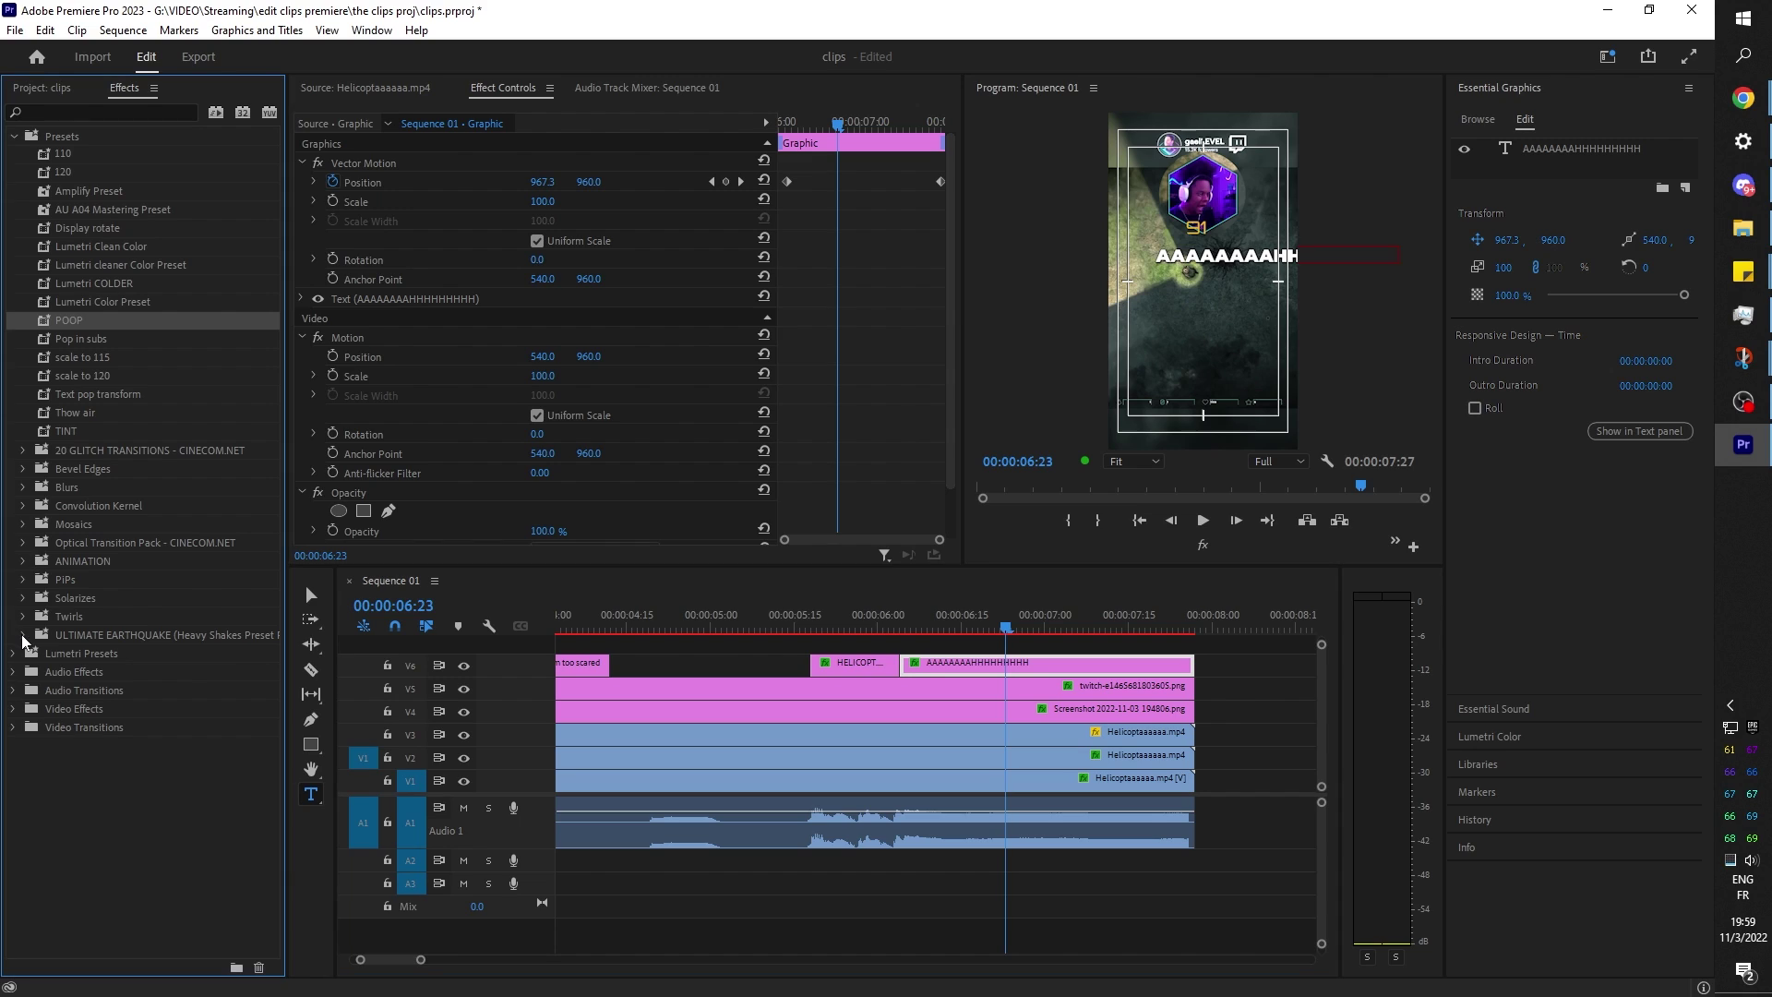
click(23, 635)
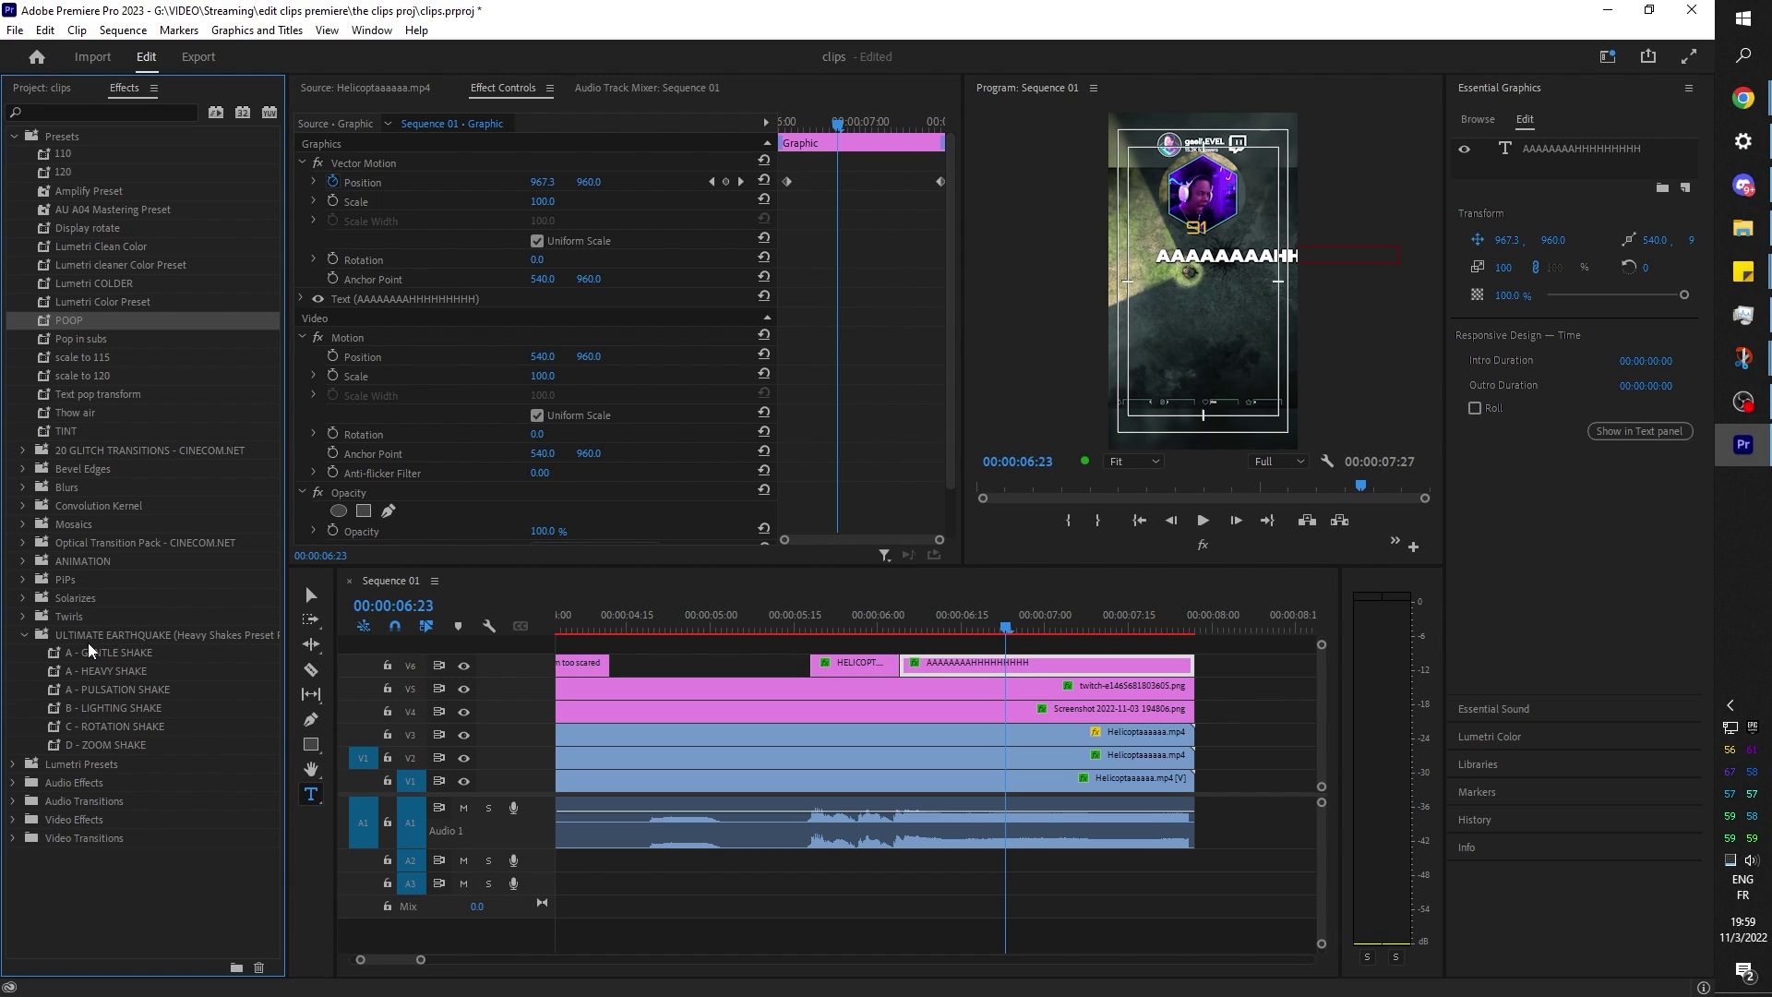
drag(89, 655, 883, 630)
click(892, 628)
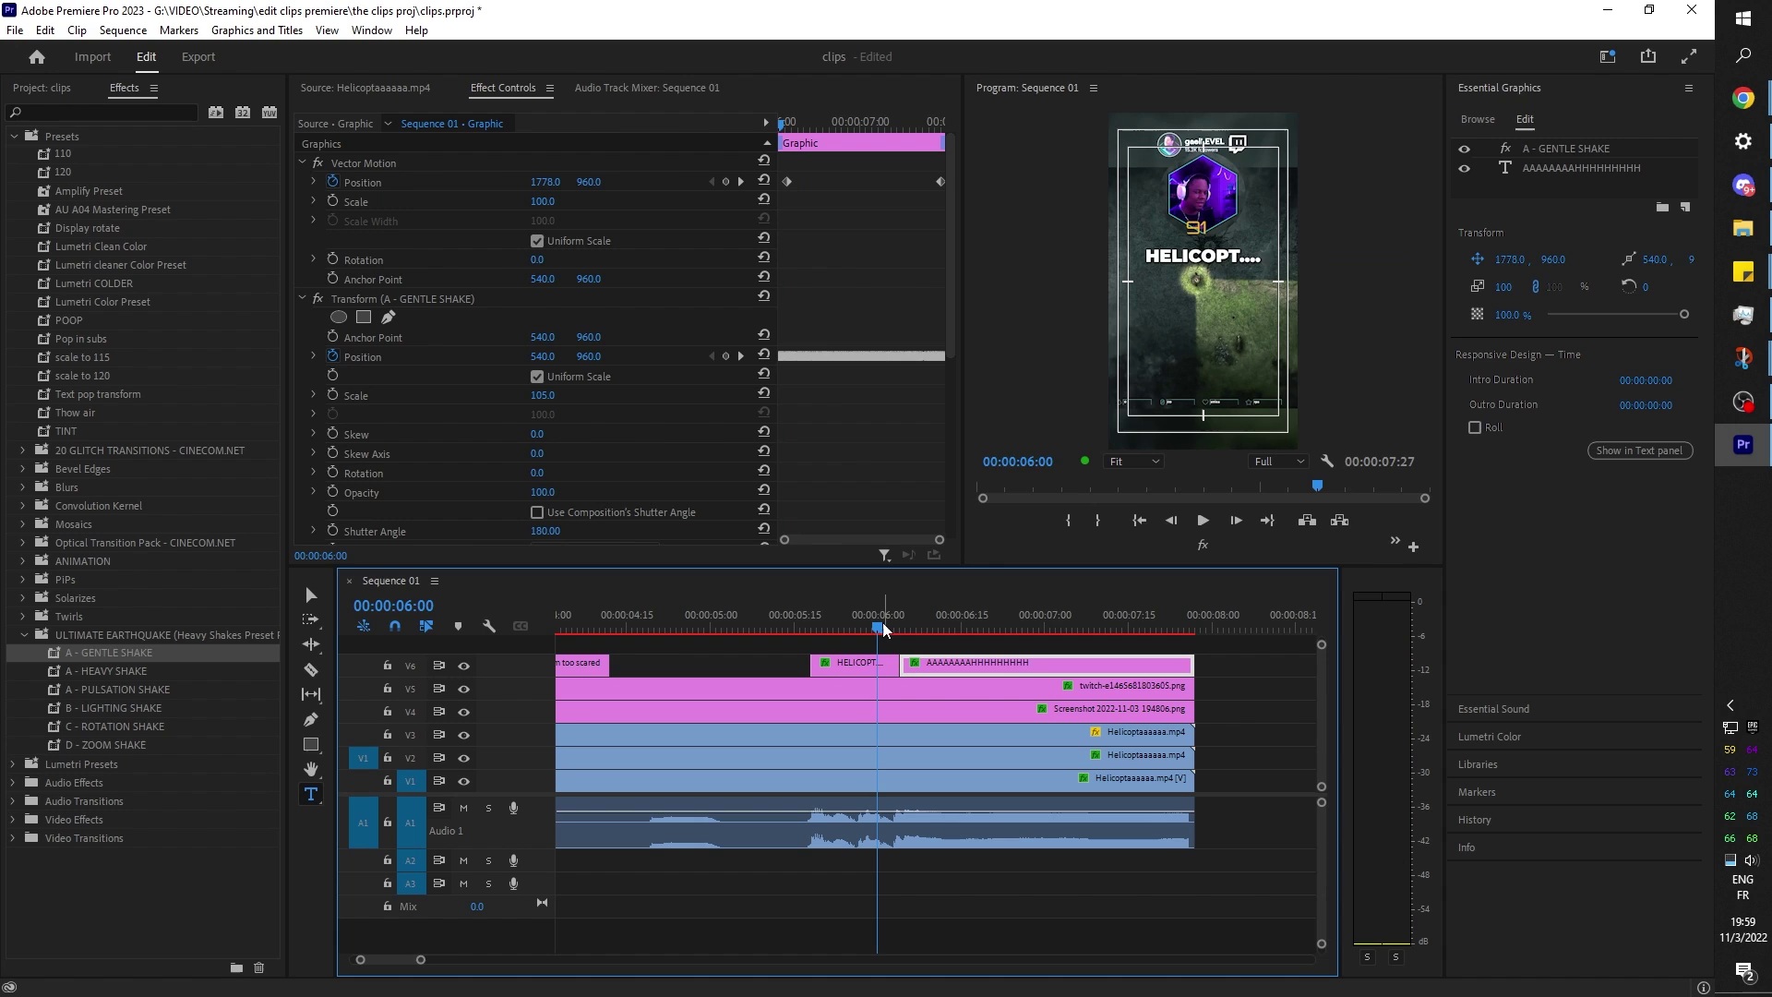
key(space)
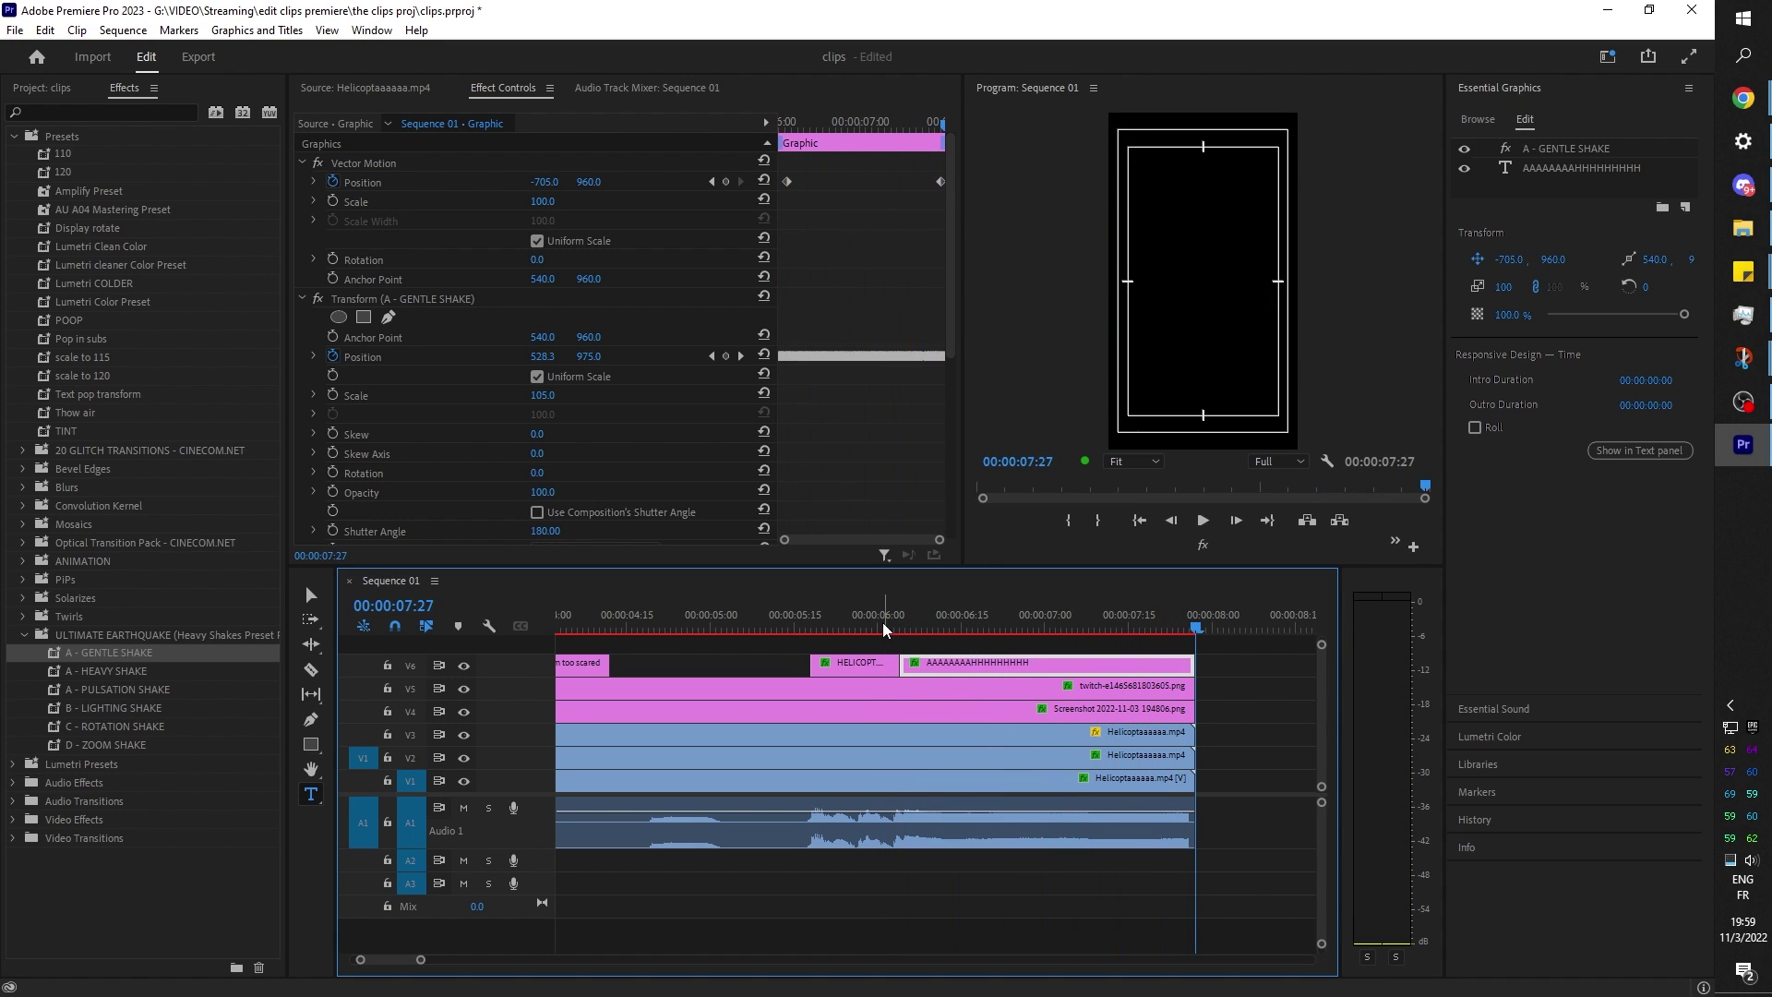
Save the project and export Sequence 01 as an H.264 MP4 named 'helicopter' into TIK TOK\EXP.
key(ctrl+s)
key(ctrl+m)
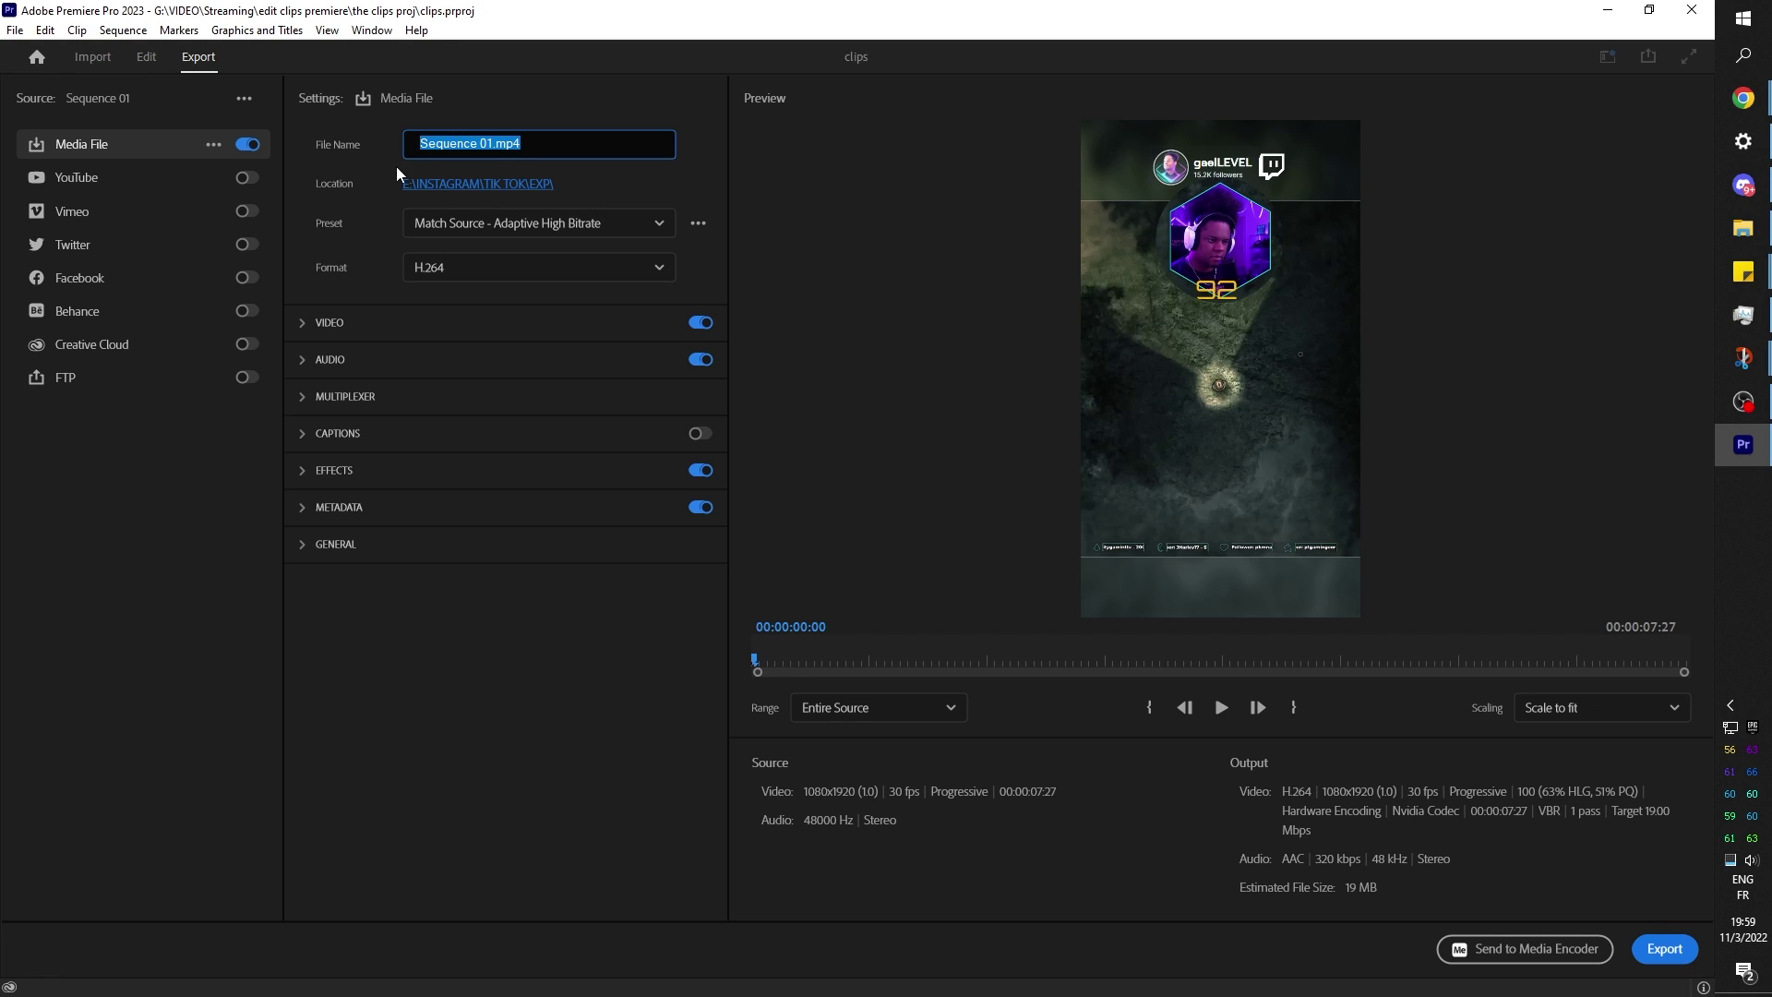
text(helicopter)
key(Return)
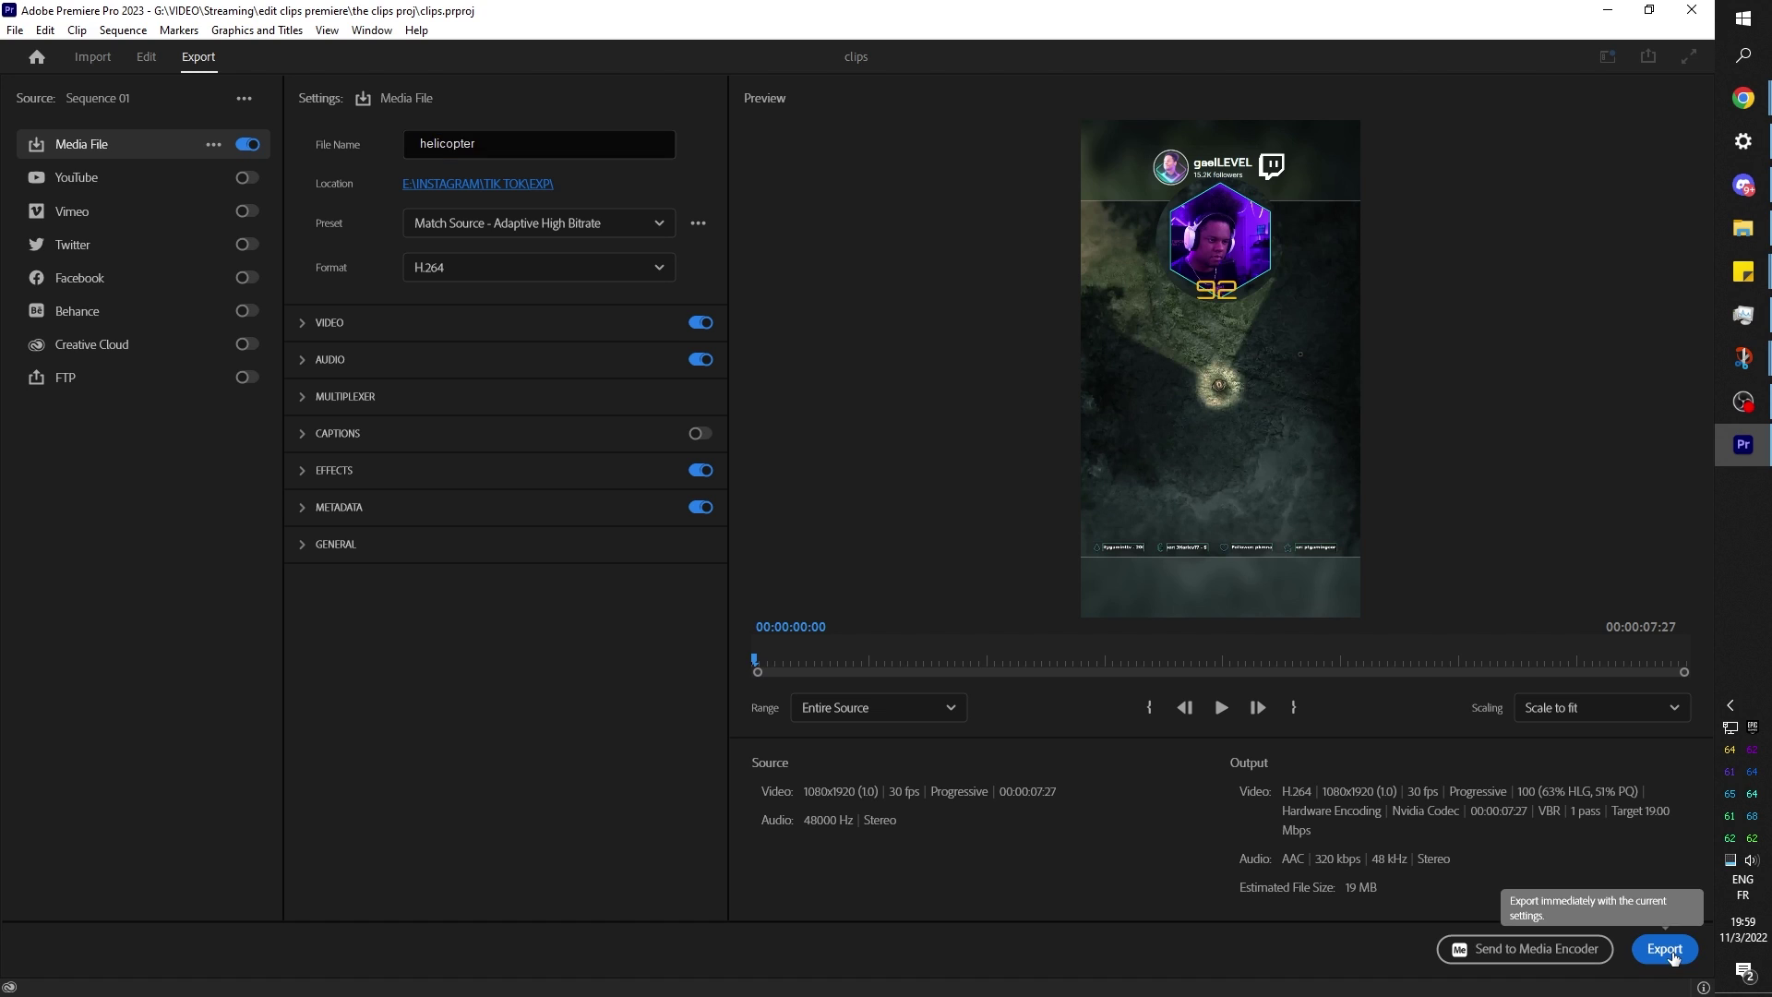
click(1672, 957)
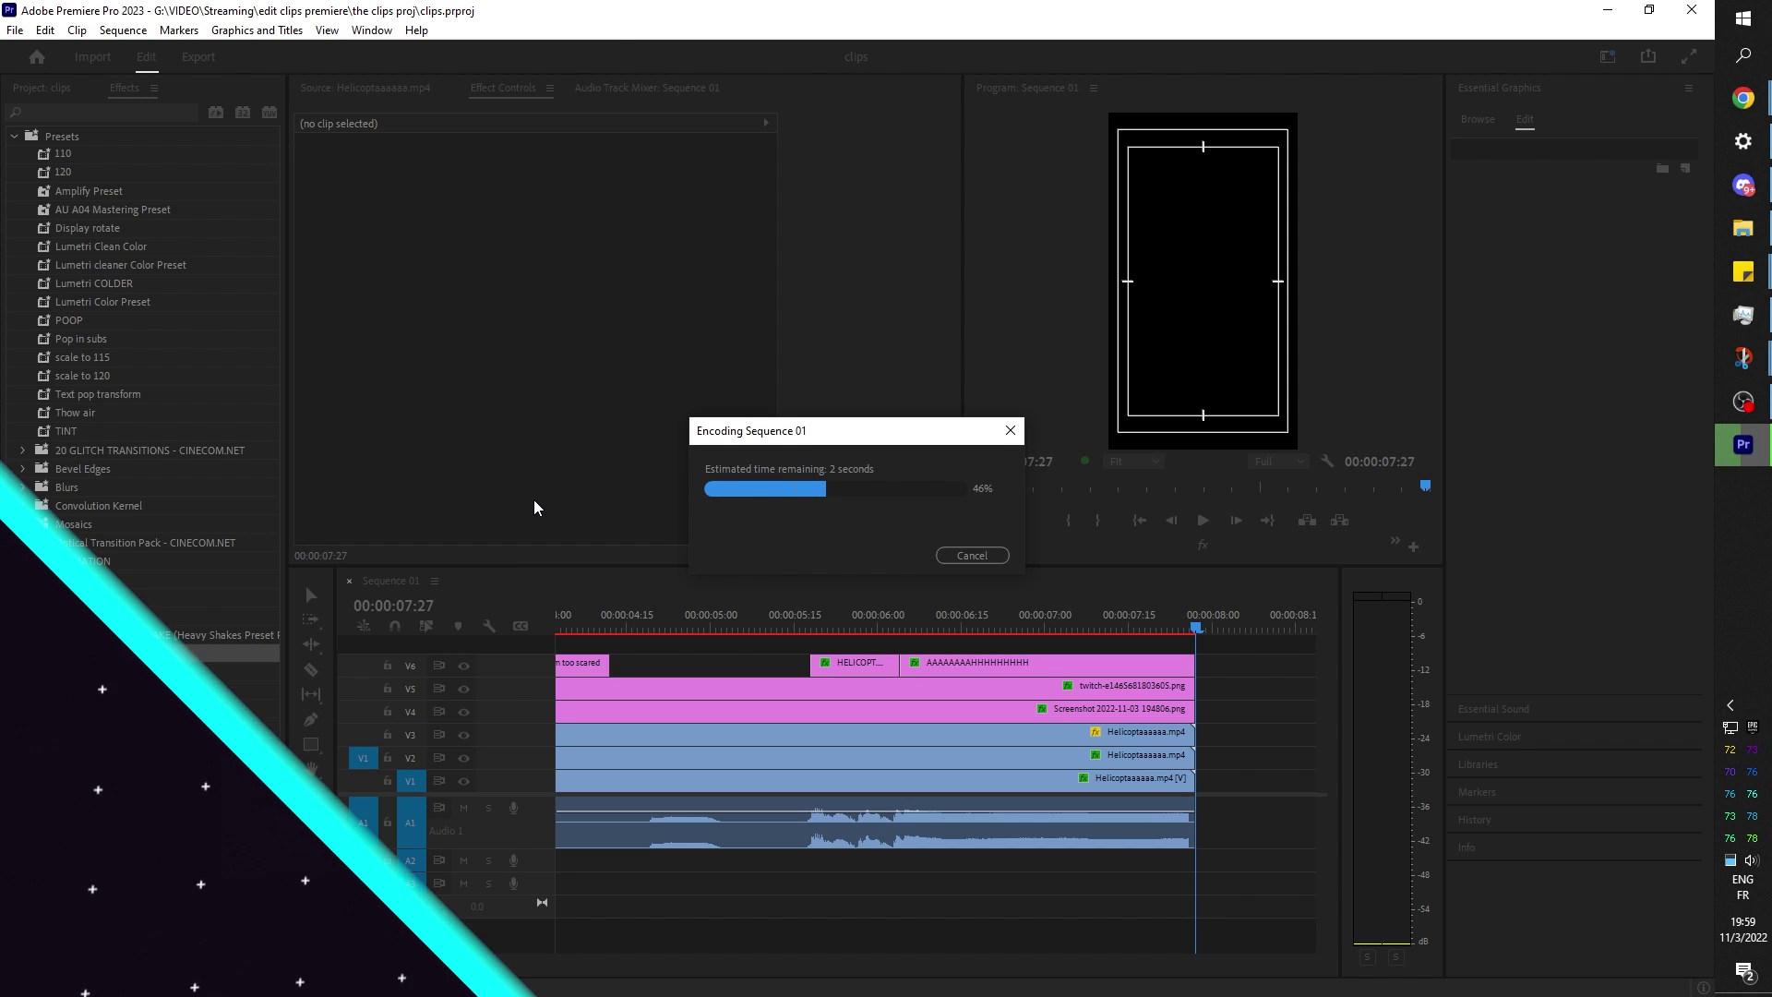